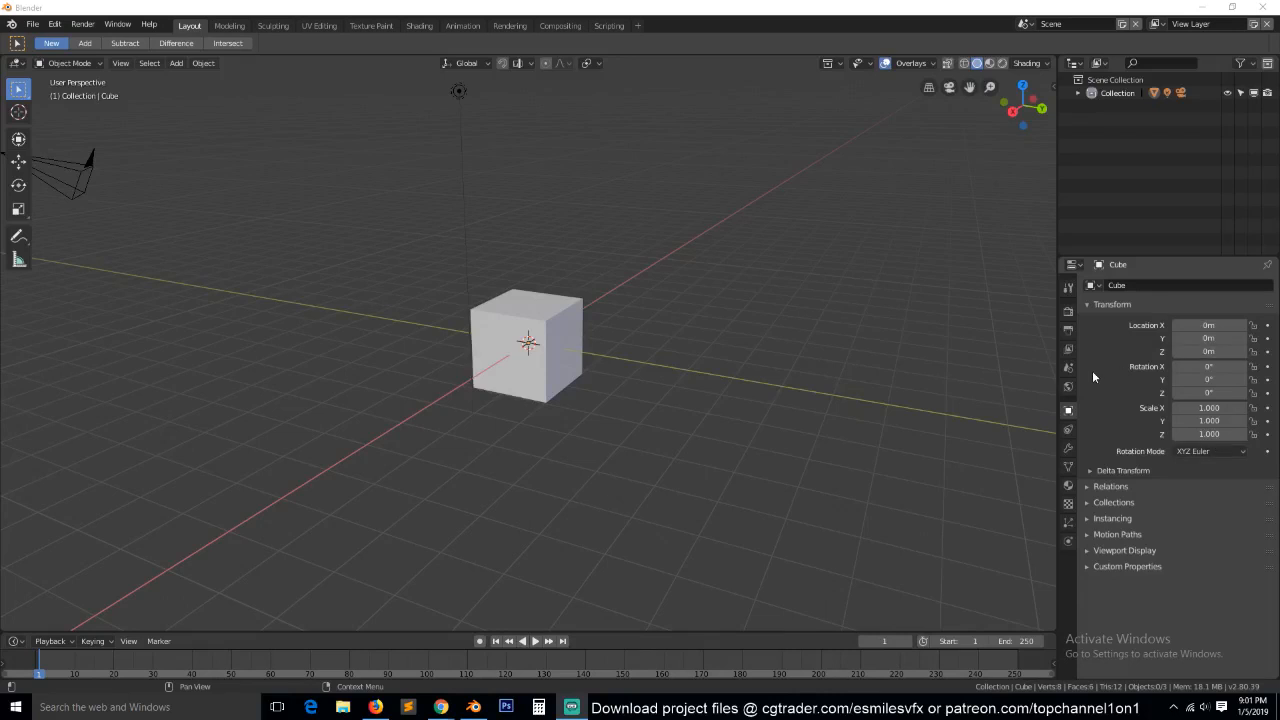
# Lower the system volume and switch to the IKEA homepage in Firefox.
pyautogui.click(1207, 707)
pyautogui.scroll(-1, 1117, 553)
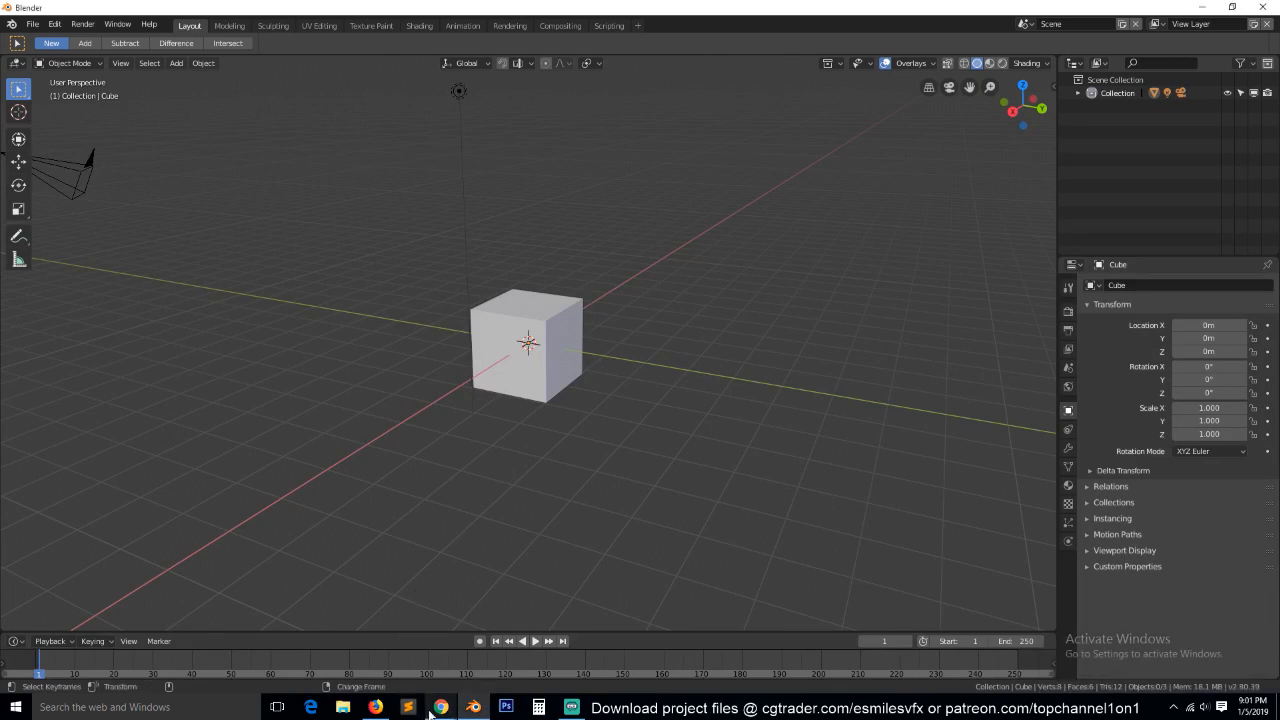
pyautogui.moveTo(387, 713)
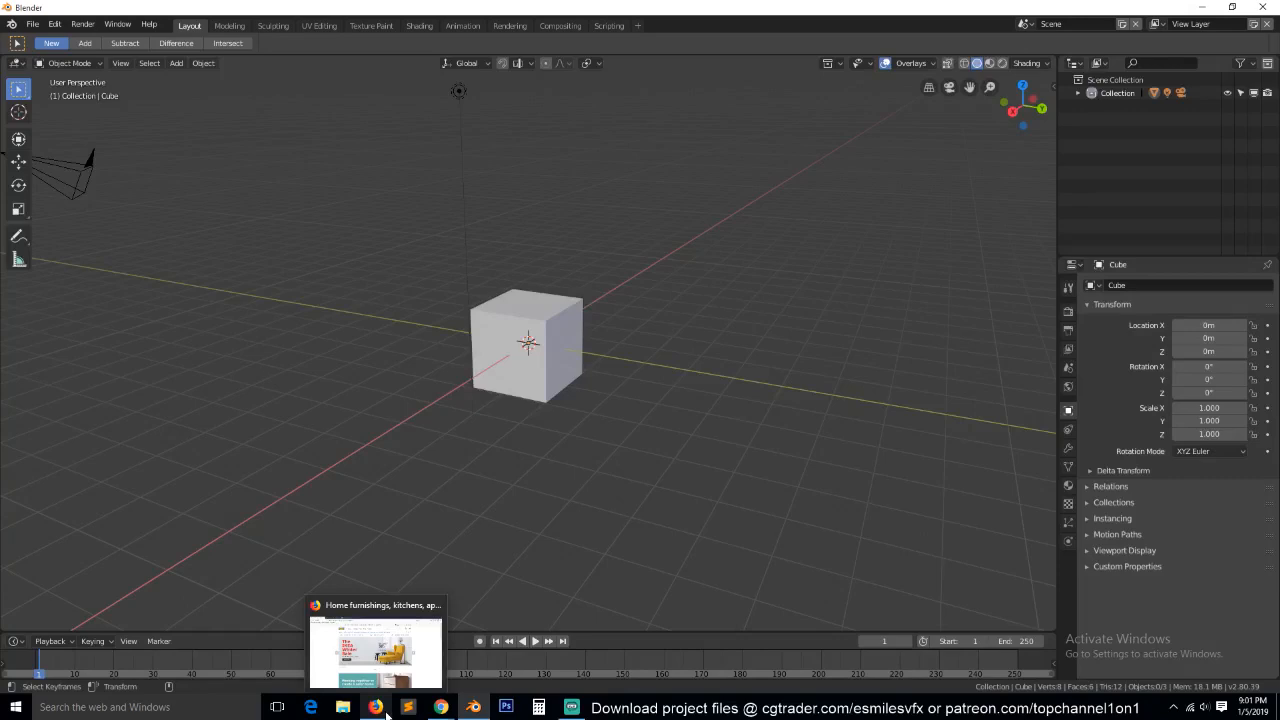
pyautogui.click(388, 713)
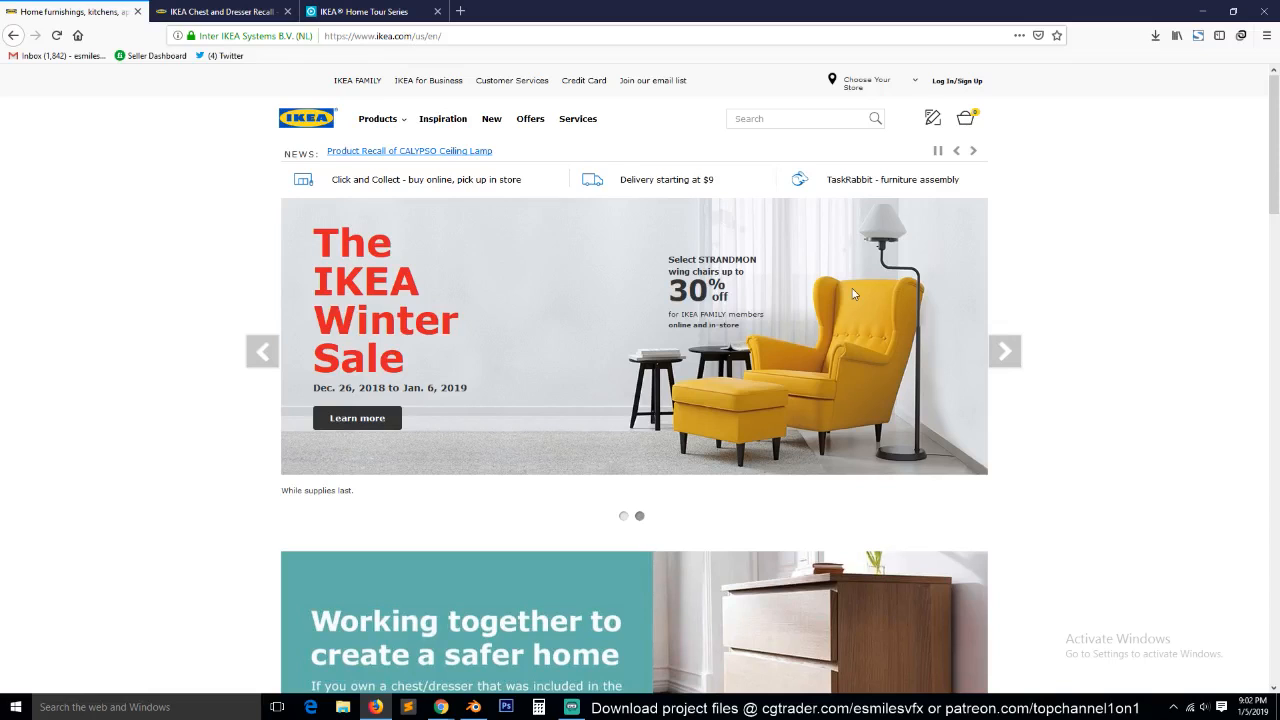
pyautogui.click(1205, 707)
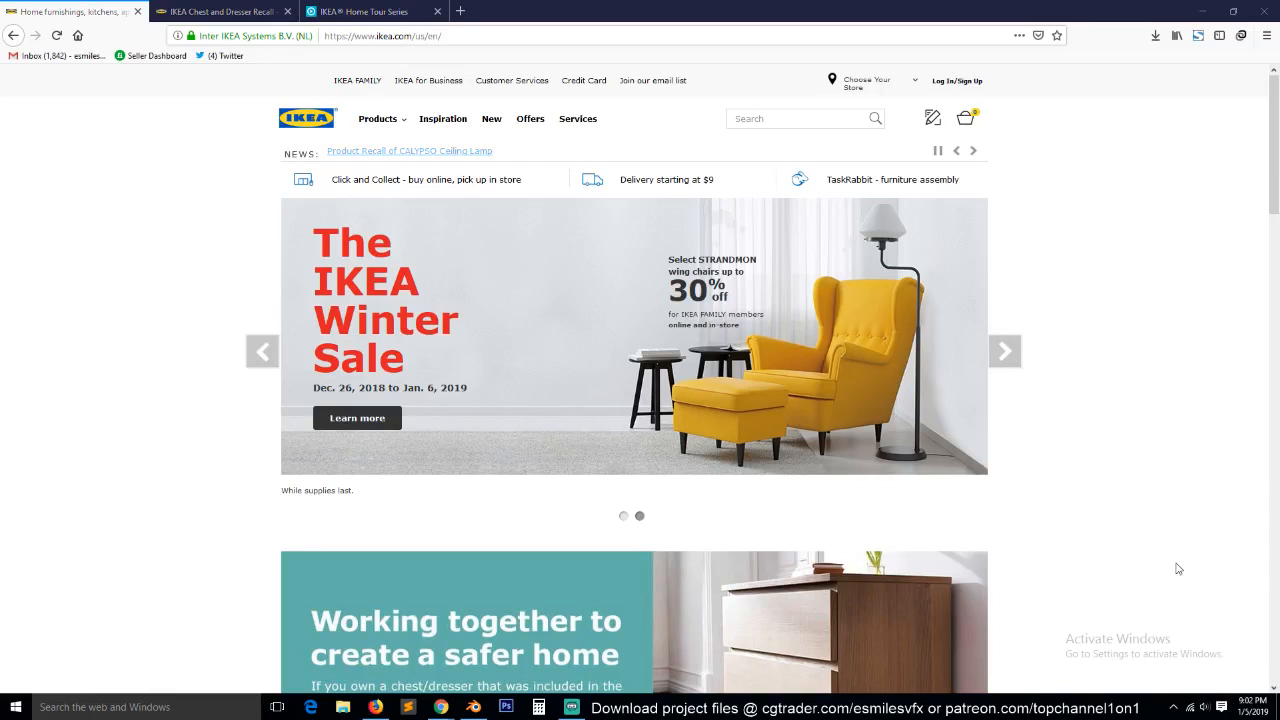
pyautogui.click(1180, 518)
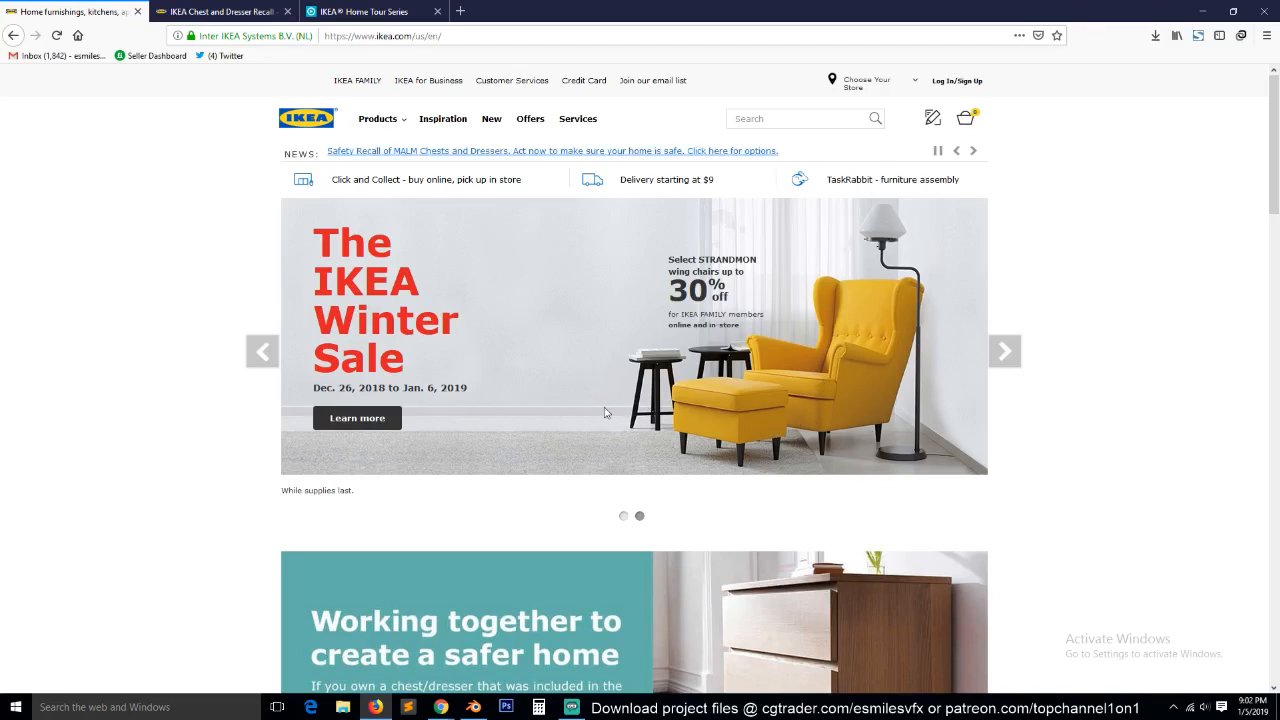
pyautogui.hotkey('alt', 'Tab')
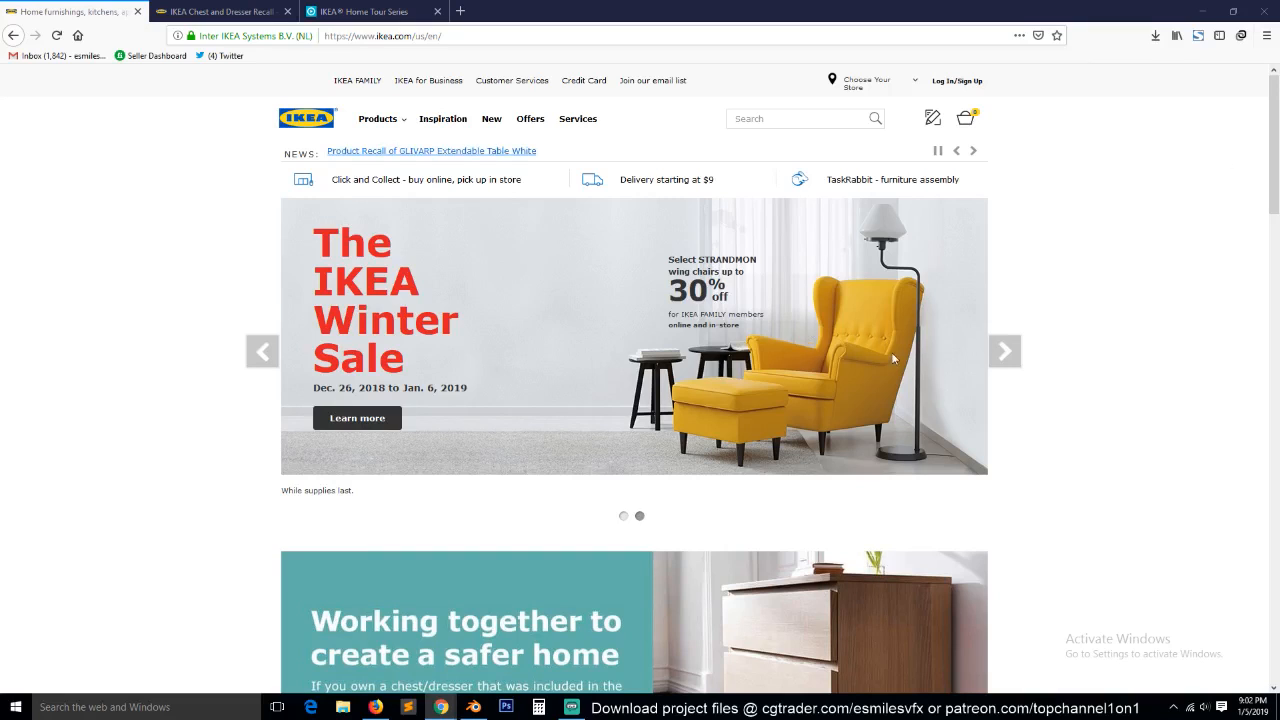
pyautogui.rightClick(571, 291)
pyautogui.click(981, 315)
pyautogui.hotkey('alt', 'Tab')
pyautogui.rightClick(530, 287)
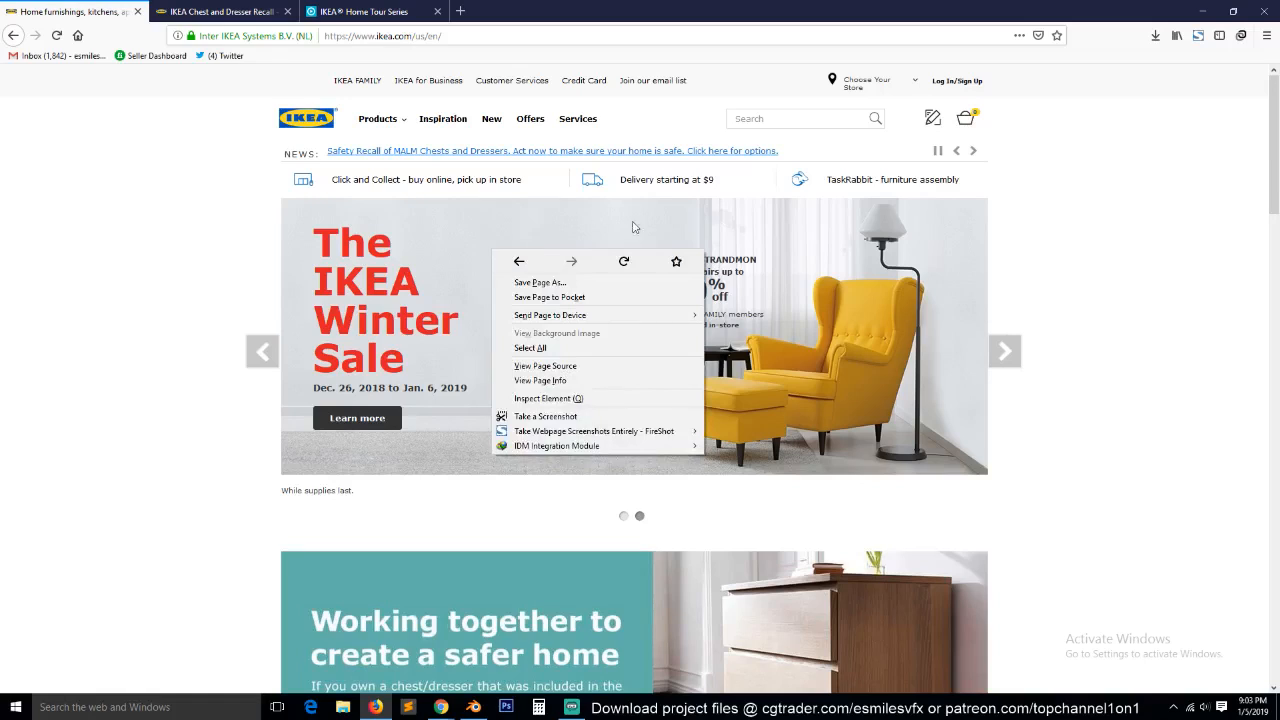
# Save the armchair banner image to Downloads, replacing fy19_hpb_prod_winter_sale.jpg, and open its containing folder.
pyautogui.rightClick(816, 221)
pyautogui.click(866, 277)
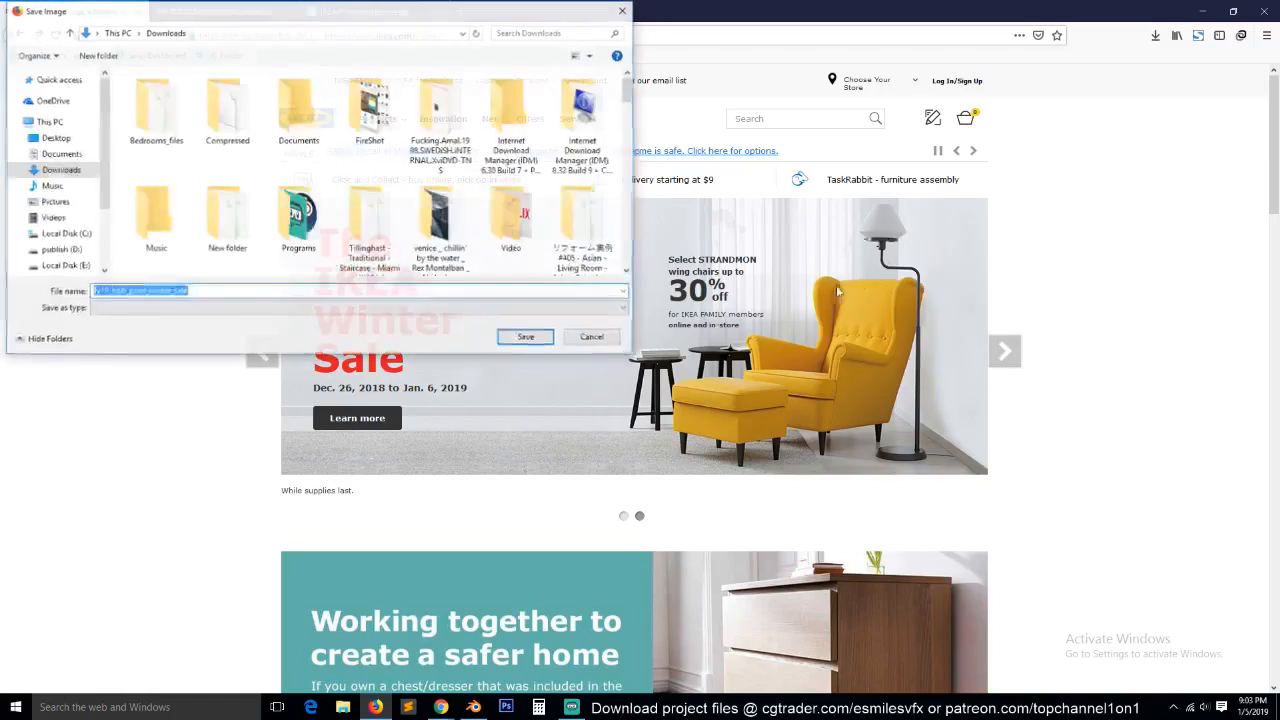
pyautogui.click(527, 338)
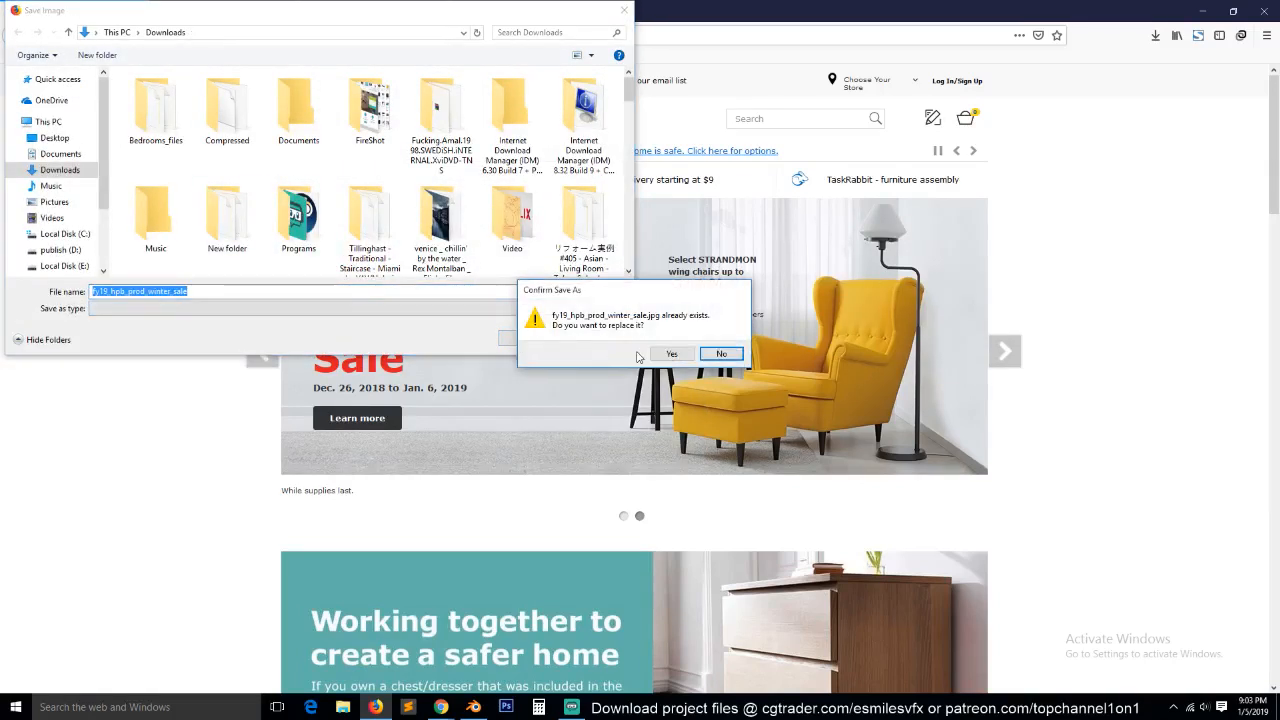
pyautogui.click(673, 356)
pyautogui.click(1155, 35)
pyautogui.click(1148, 64)
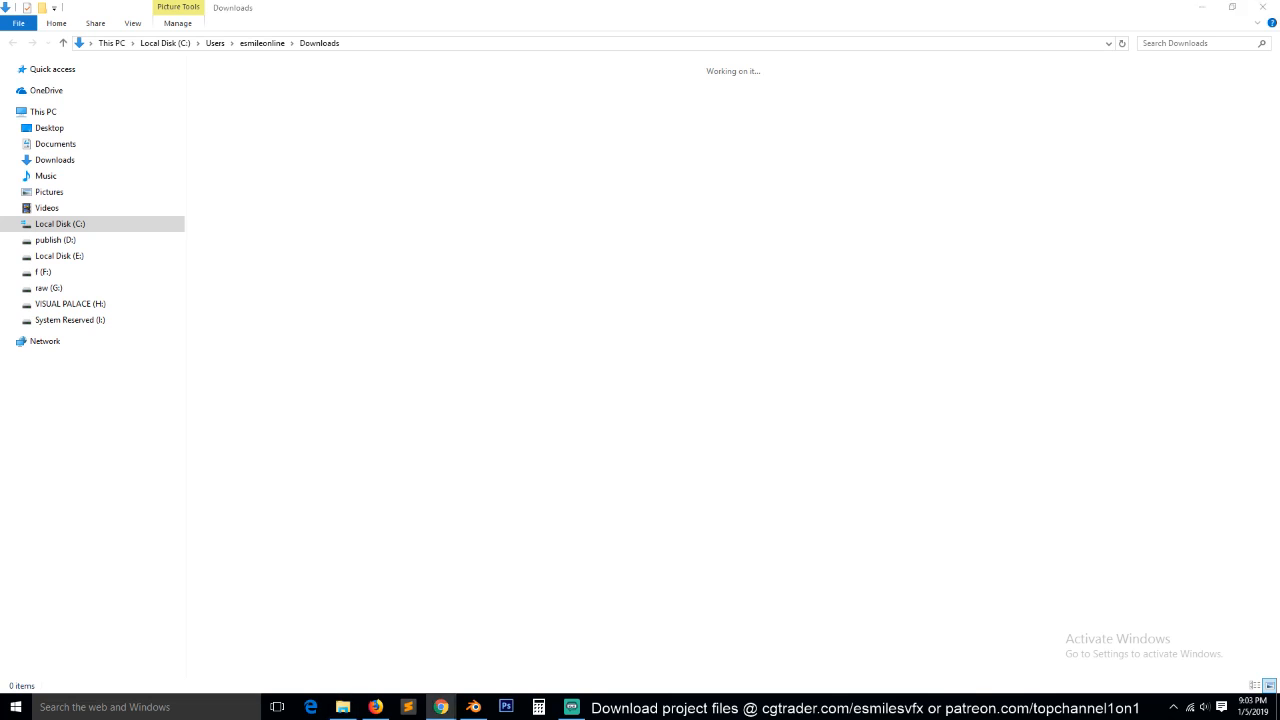
# Switch to the YouTube Audio Library in Chrome, toggle the music track's playback and return to the Downloads folder.
pyautogui.click(441, 707)
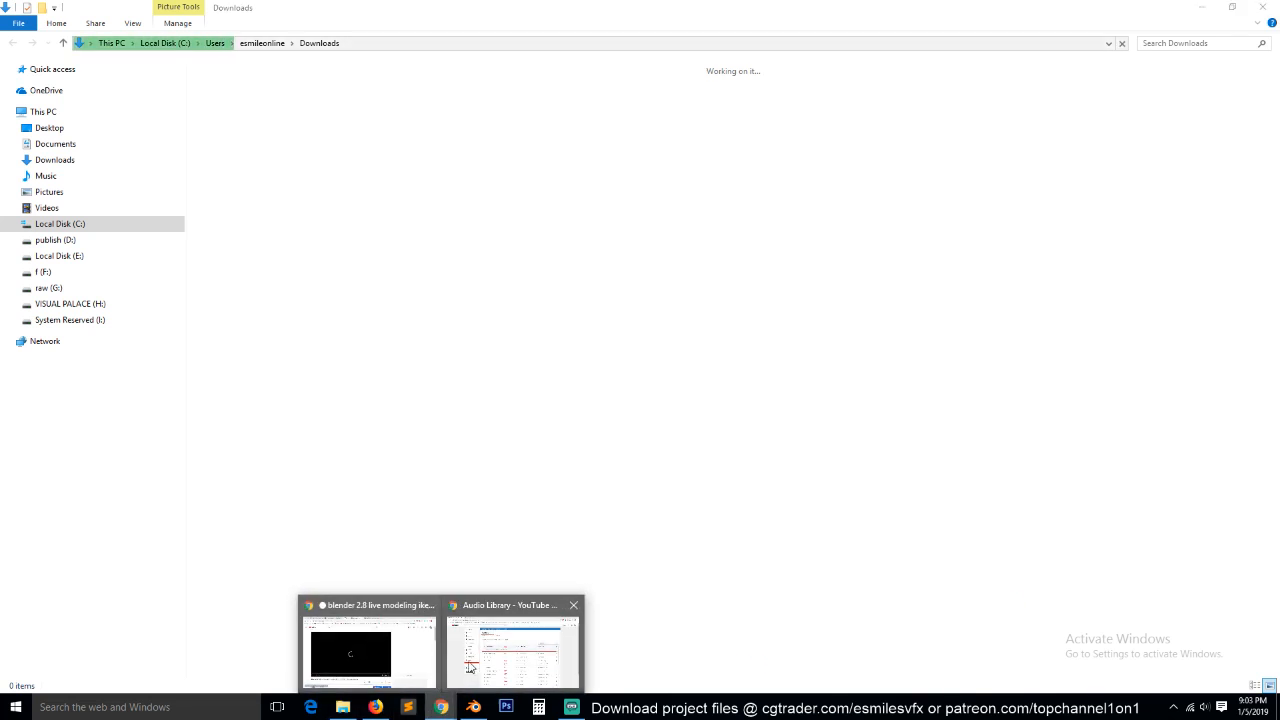
pyautogui.click(510, 645)
pyautogui.click(360, 362)
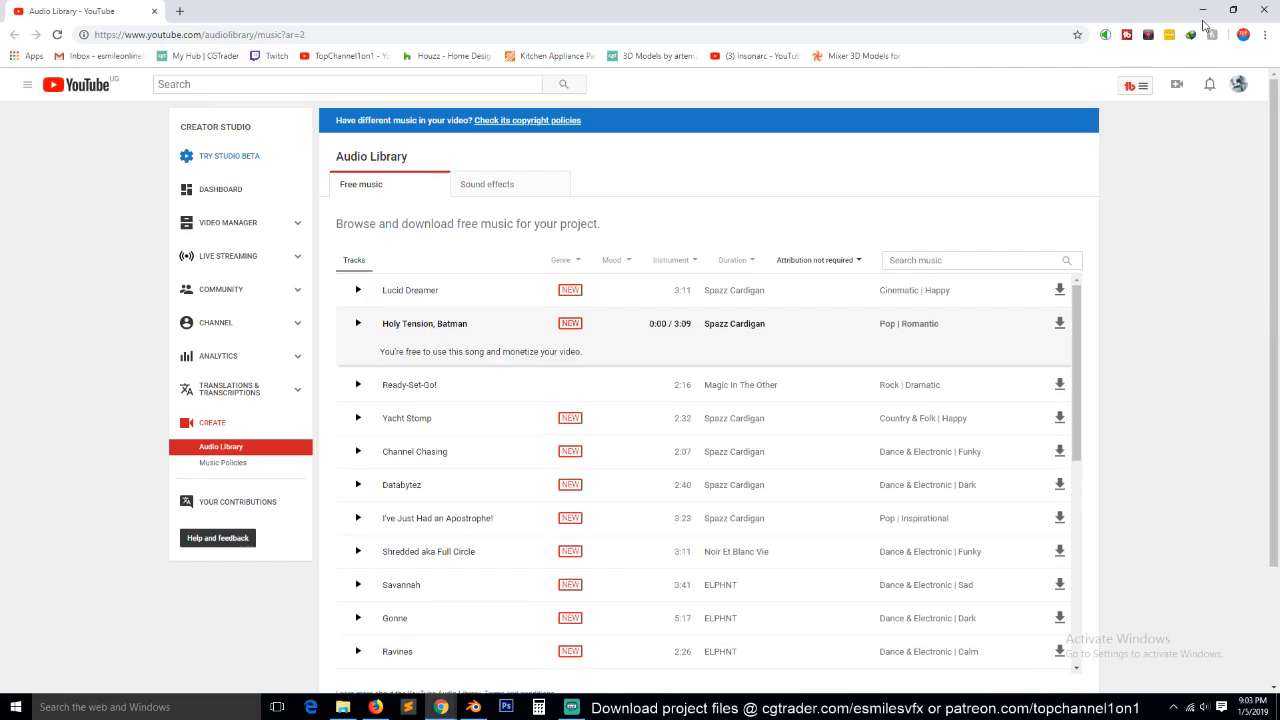
pyautogui.click(1200, 12)
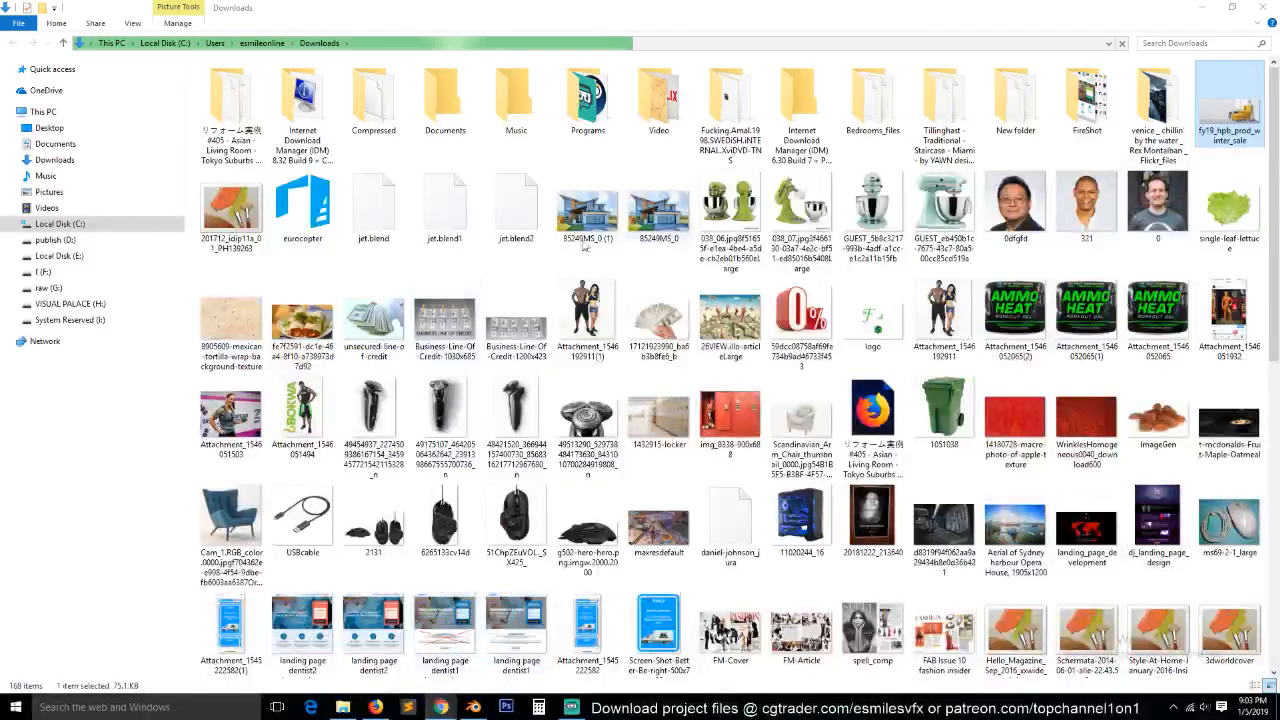
# Bring the fy19_hpb_prod_winter_sale image from Downloads into Blender's 3D viewport as a reference image.
pyautogui.moveTo(1228, 130); pyautogui.dragTo(766, 176)
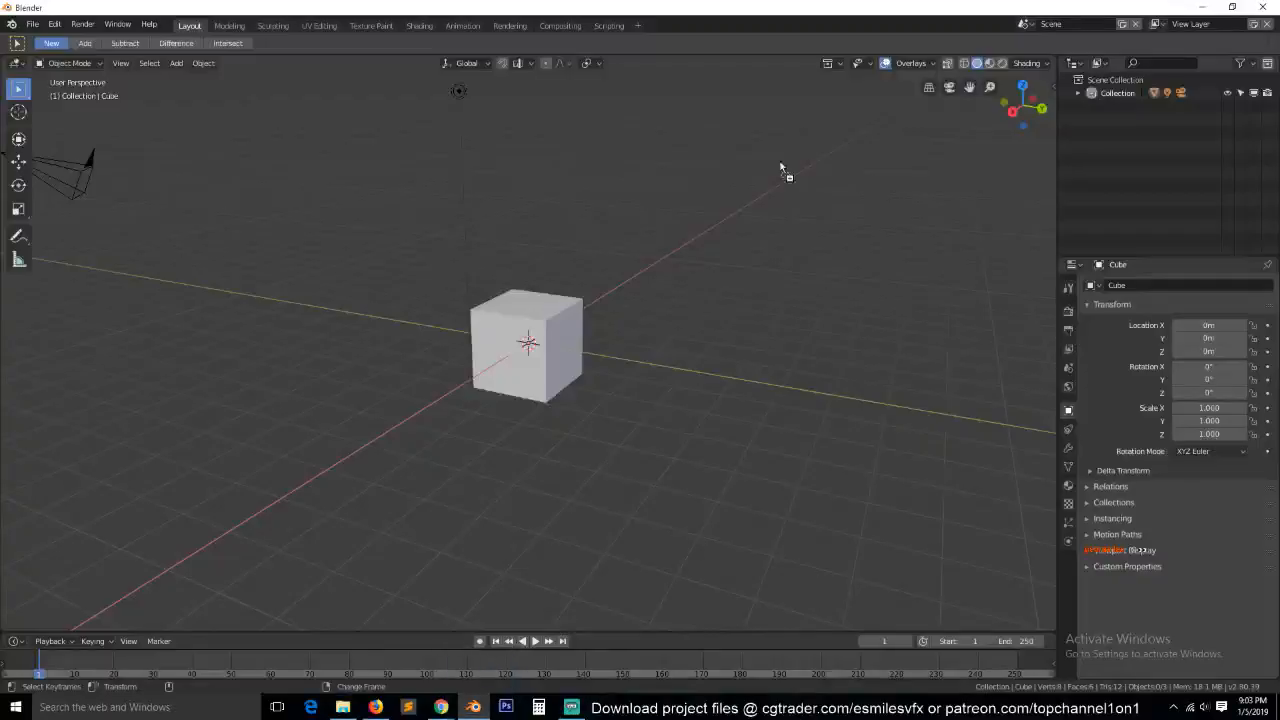
pyautogui.moveTo(815, 228); pyautogui.dragTo(758, 220)
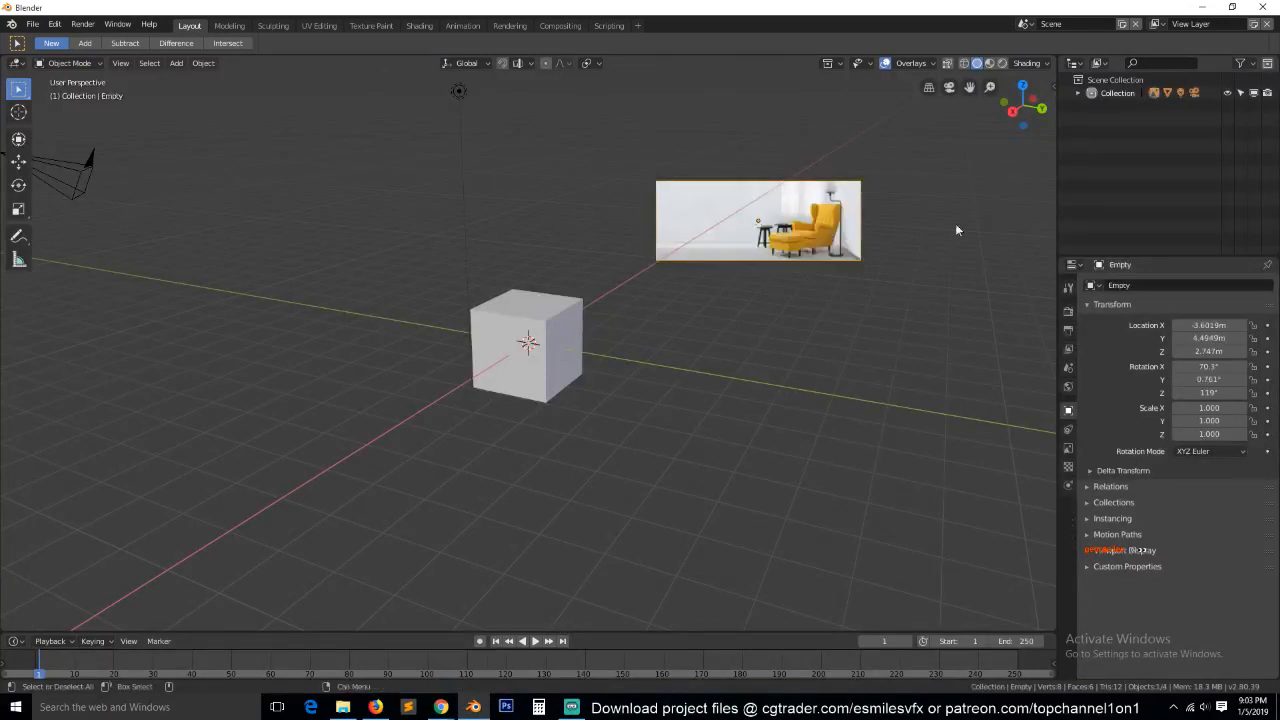
# Turn the Outliner area into an Image Editor showing the fy19_hpb_prod_winter_sale image, framed on the yellow armchair.
pyautogui.click(1073, 63)
pyautogui.click(690, 133)
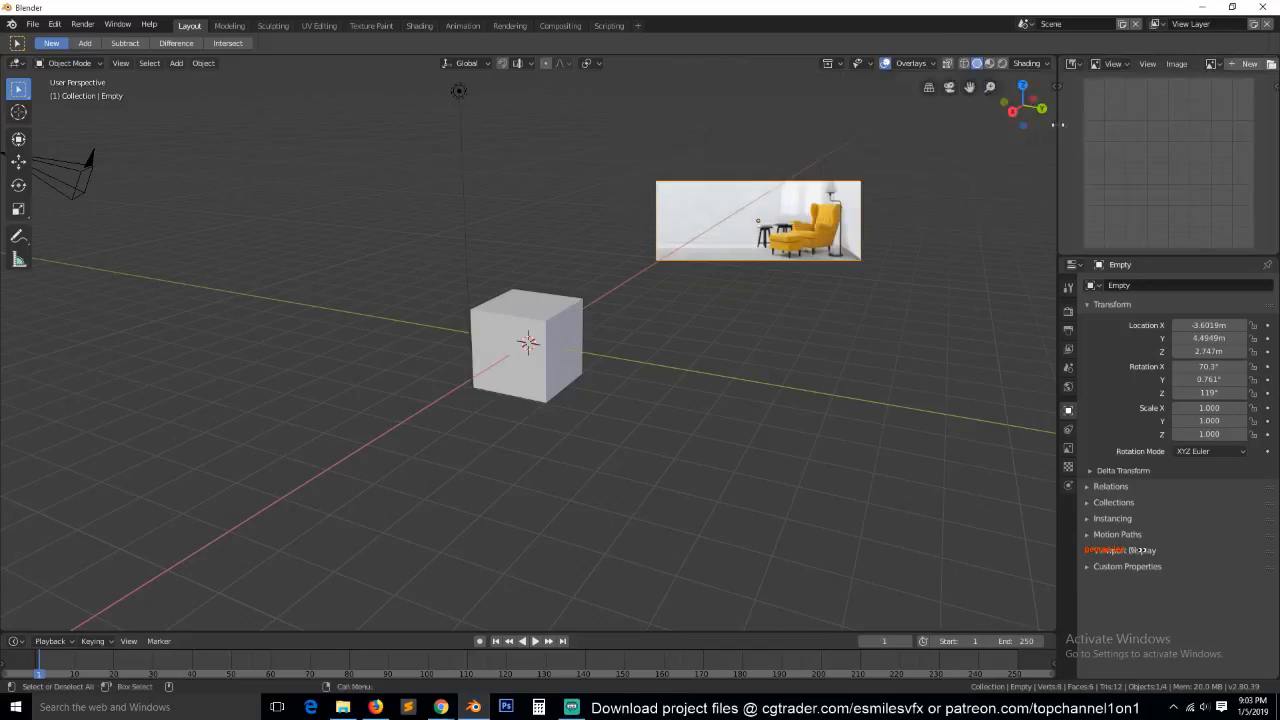
pyautogui.click(1210, 64)
pyautogui.click(1100, 84)
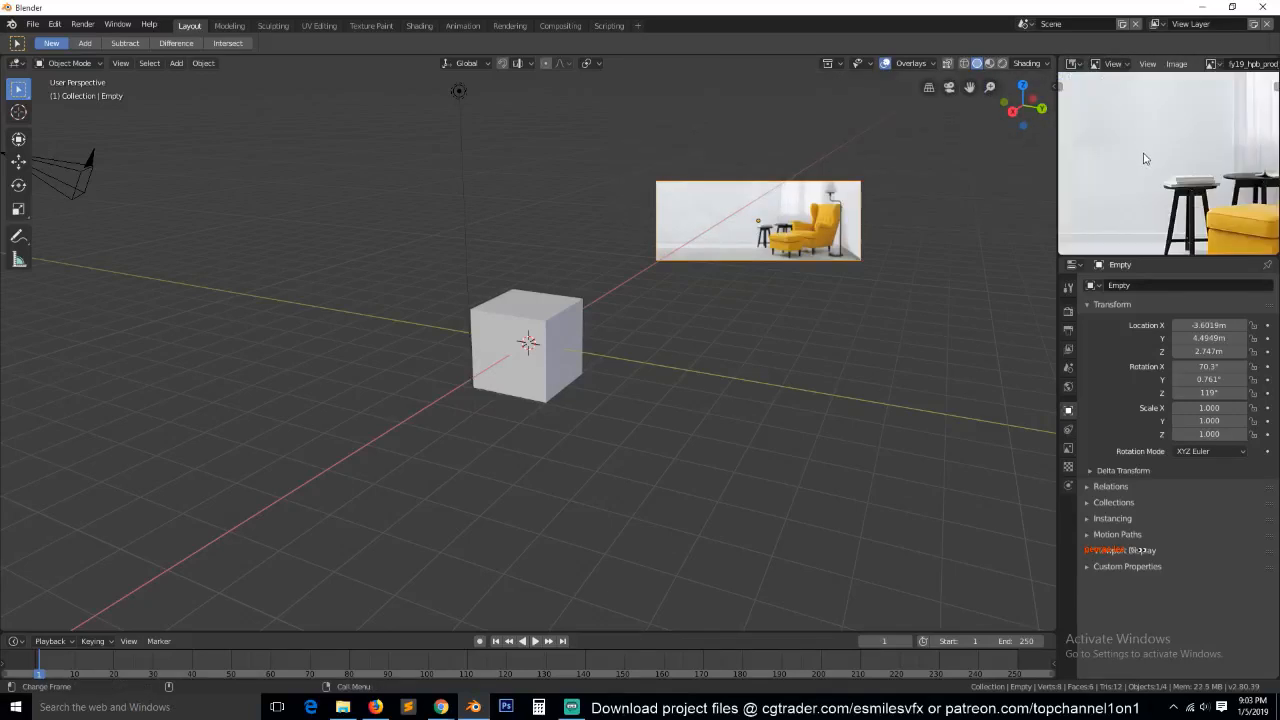
pyautogui.scroll(2, 1214, 140)
pyautogui.scroll(3, 1214, 140)
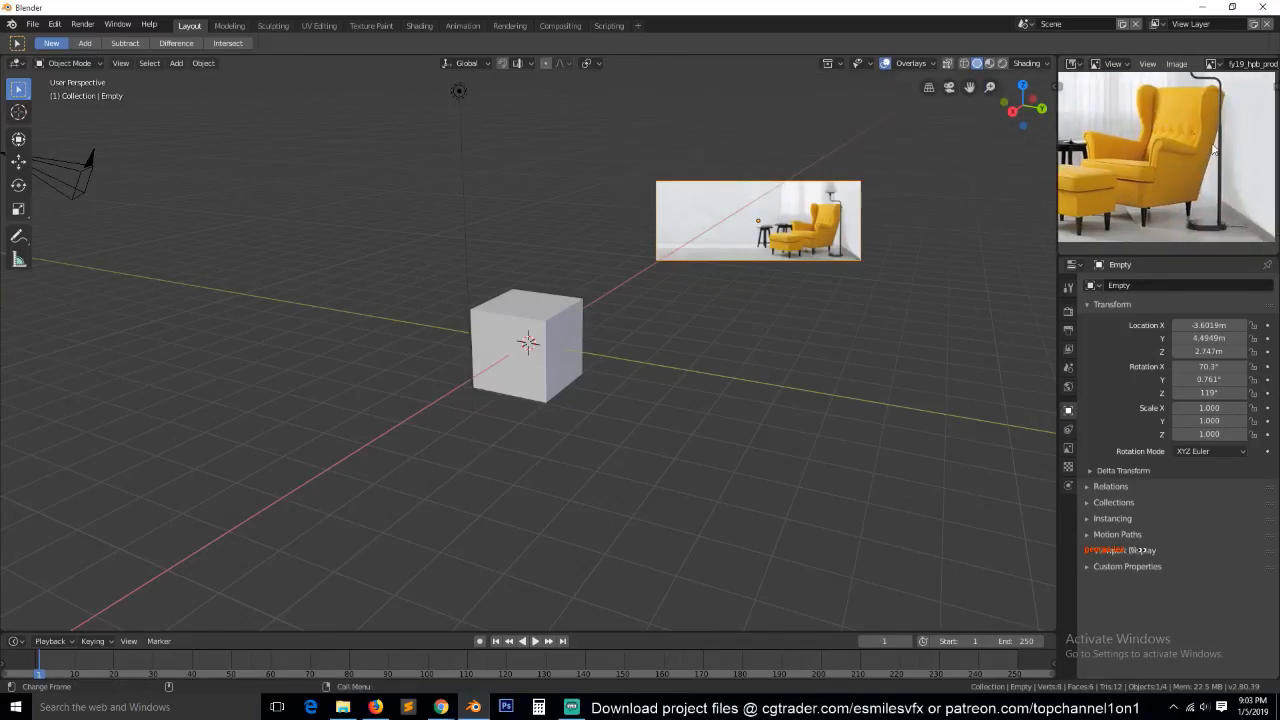
# Delete the reference image and the default cube from the scene, and set the viewport to front view.
pyautogui.press('x')
pyautogui.click(749, 227)
pyautogui.click(510, 340)
pyautogui.press('x')
pyautogui.click(470, 340)
pyautogui.press('KP_1')
pyautogui.press('a')
pyautogui.press('h')
pyautogui.scroll(4, 842, 172)
pyautogui.moveTo(967, 87); pyautogui.dragTo(857, 225)
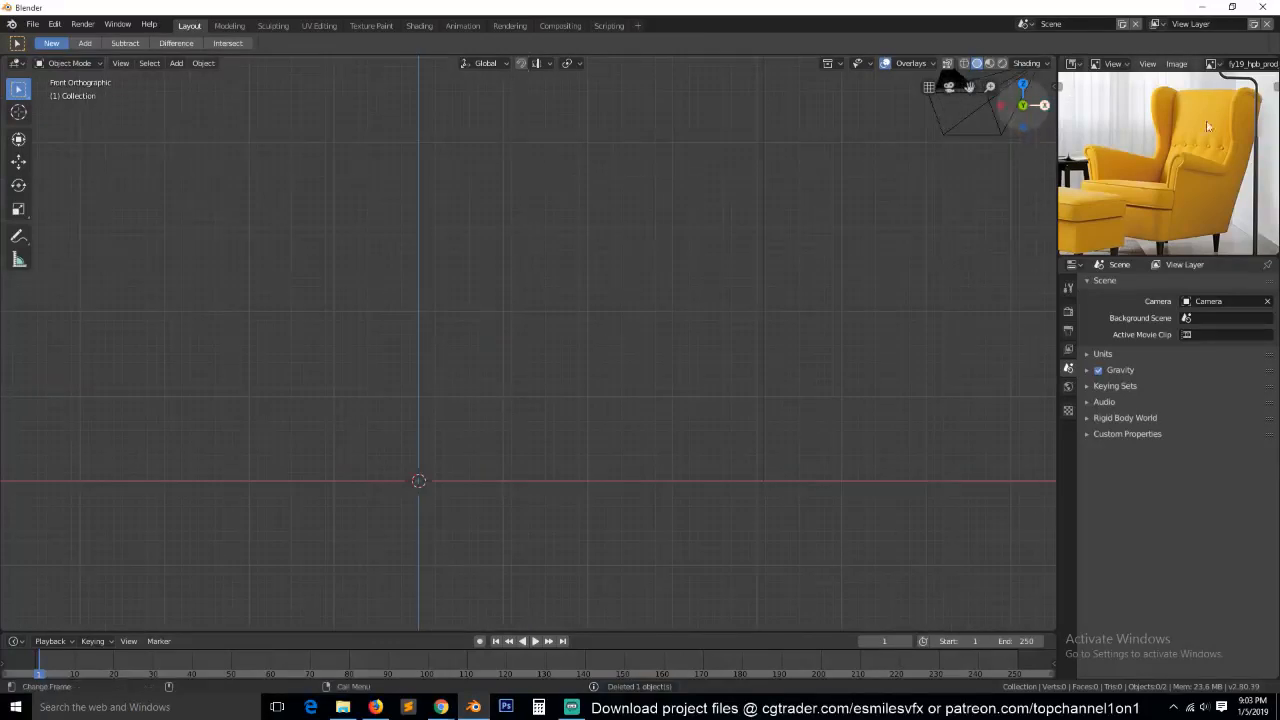
# Examine the armchair's backrest, armrests and seat in the Image Editor's reference picture.
pyautogui.scroll(5, 1210, 133)
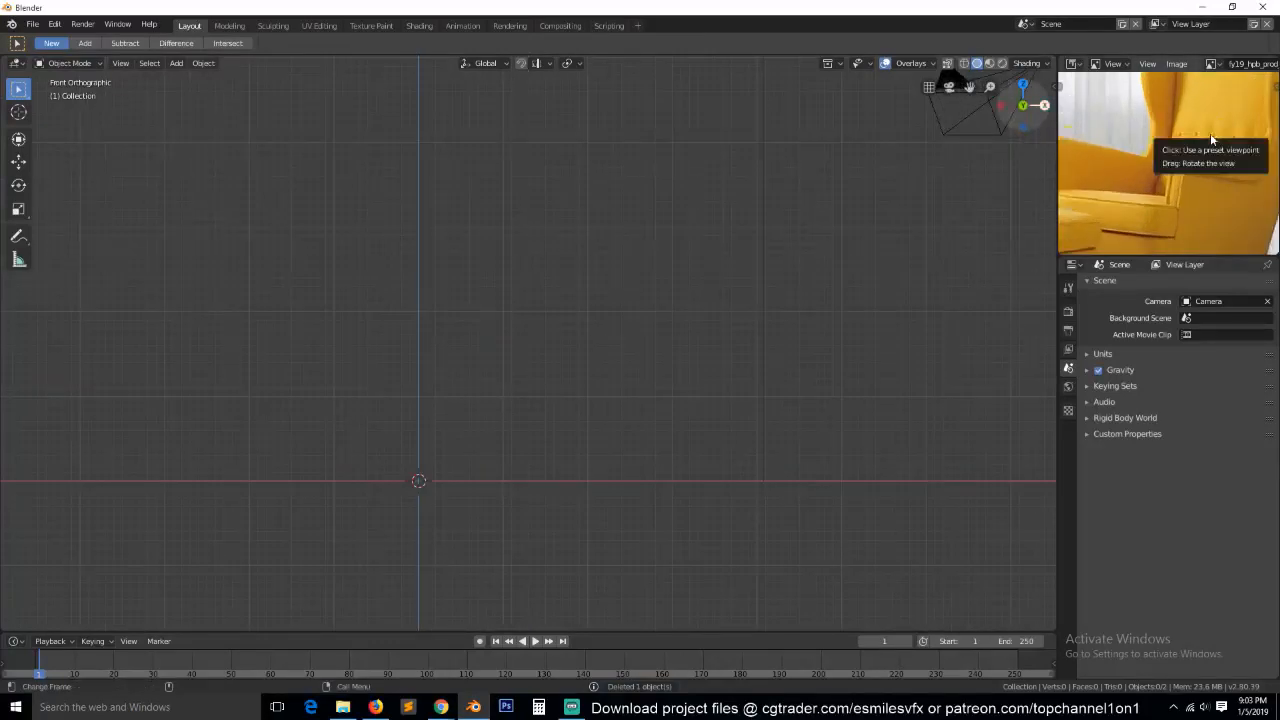
pyautogui.click(1204, 707)
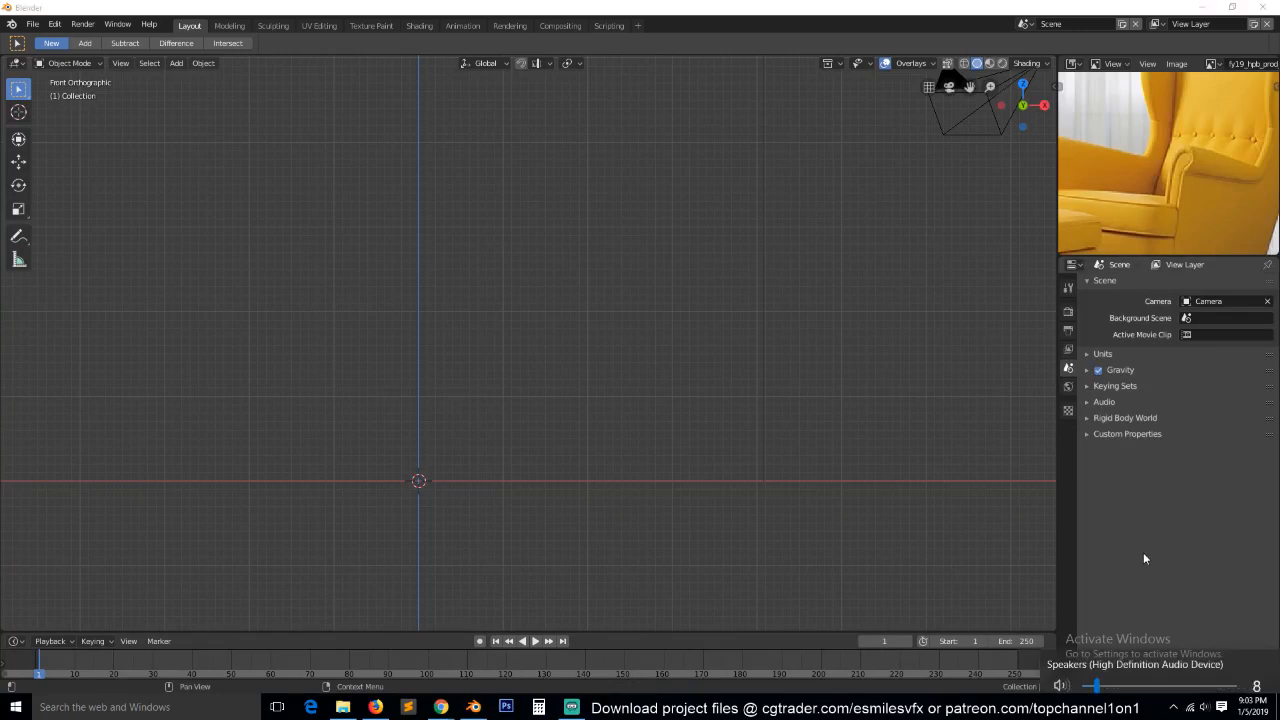
pyautogui.click(985, 201)
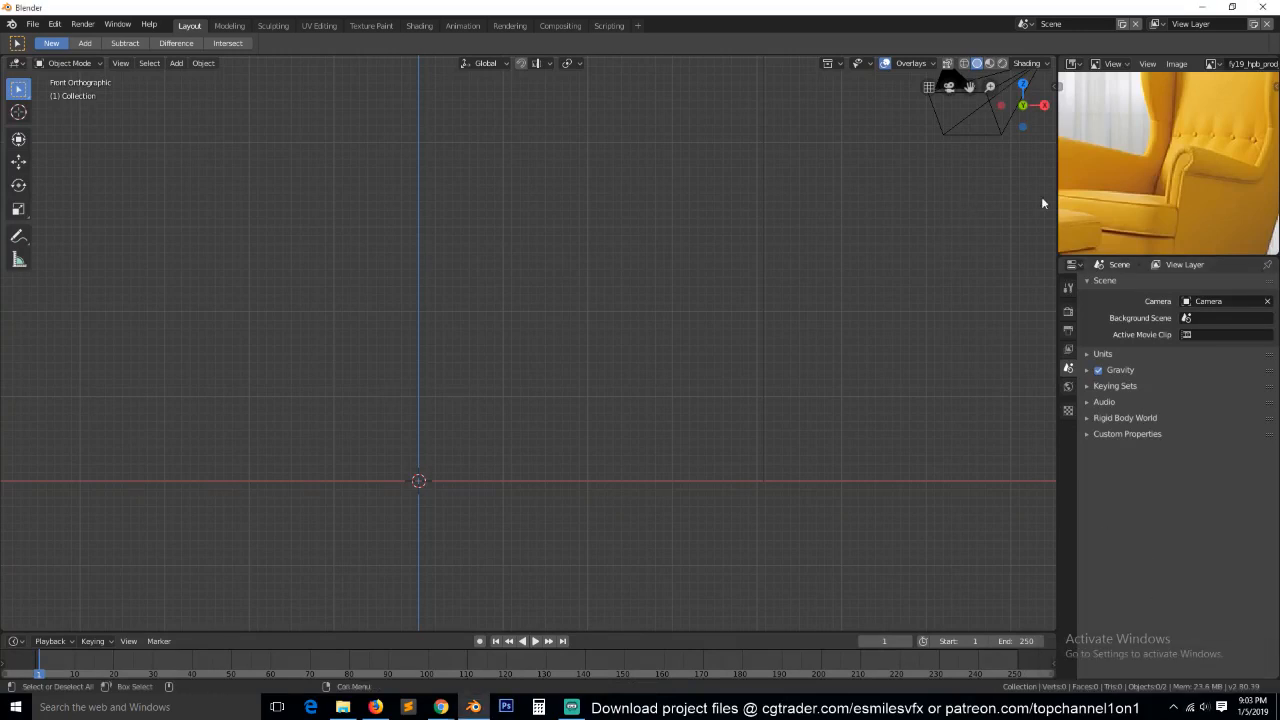
pyautogui.moveTo(1166, 204); pyautogui.dragTo(1146, 221, button='middle')
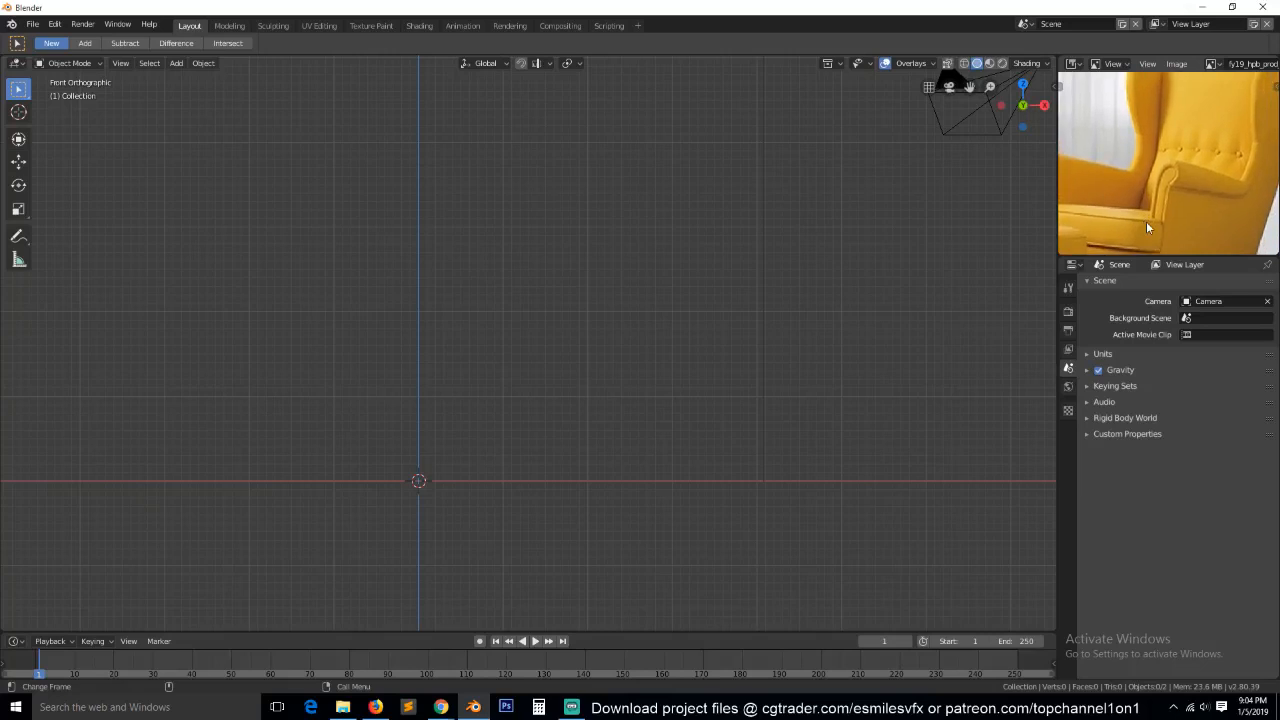
pyautogui.scroll(-1, 1130, 183)
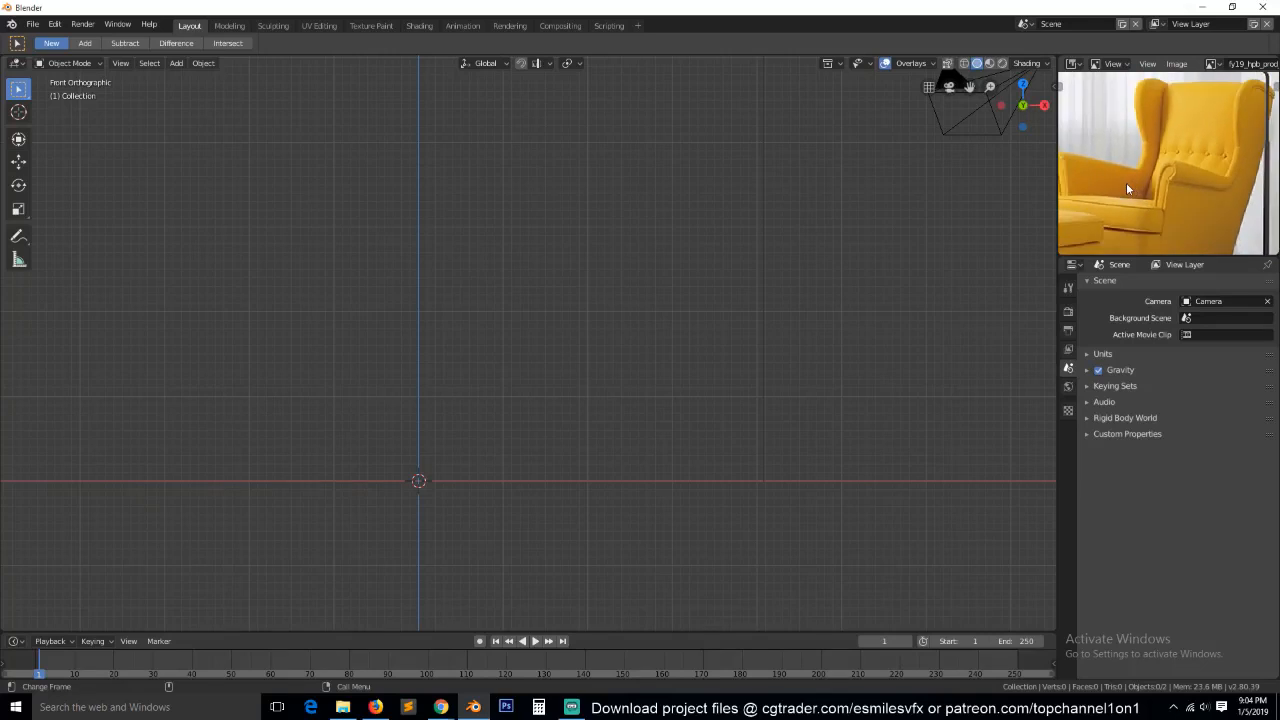
pyautogui.scroll(-2, 1127, 184)
pyautogui.scroll(1, 1127, 184)
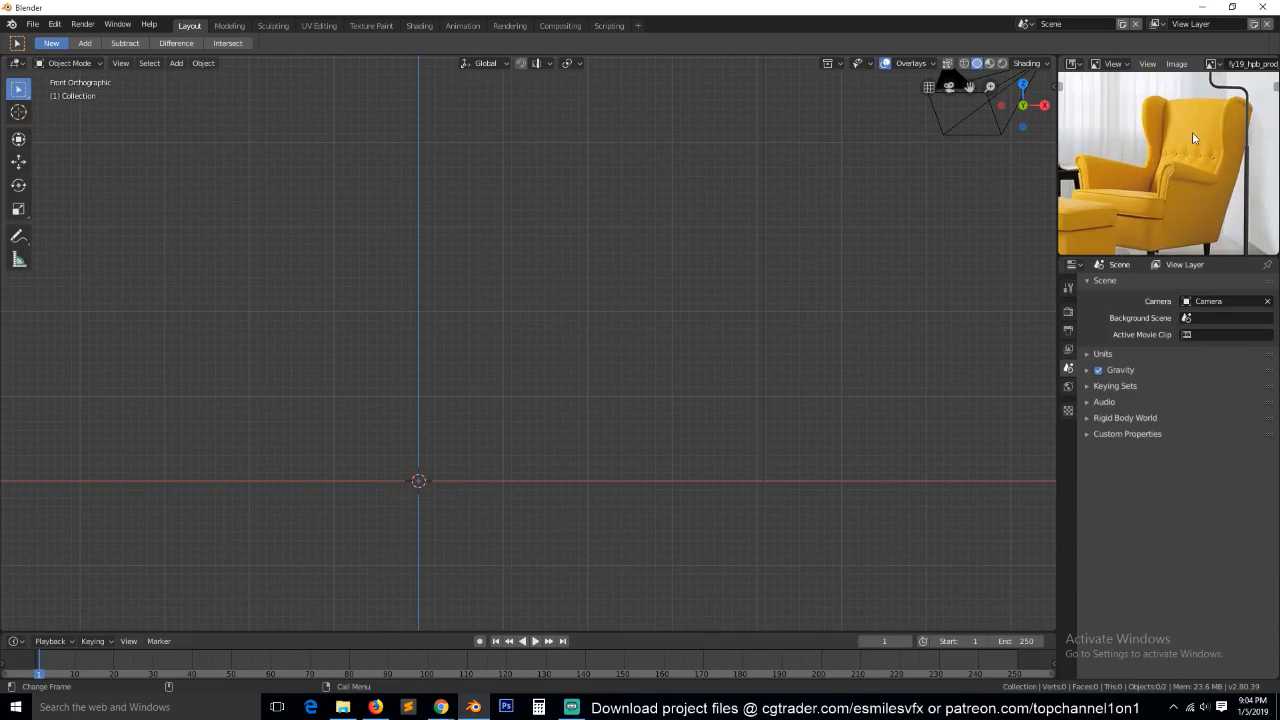
pyautogui.scroll(1, 1200, 126)
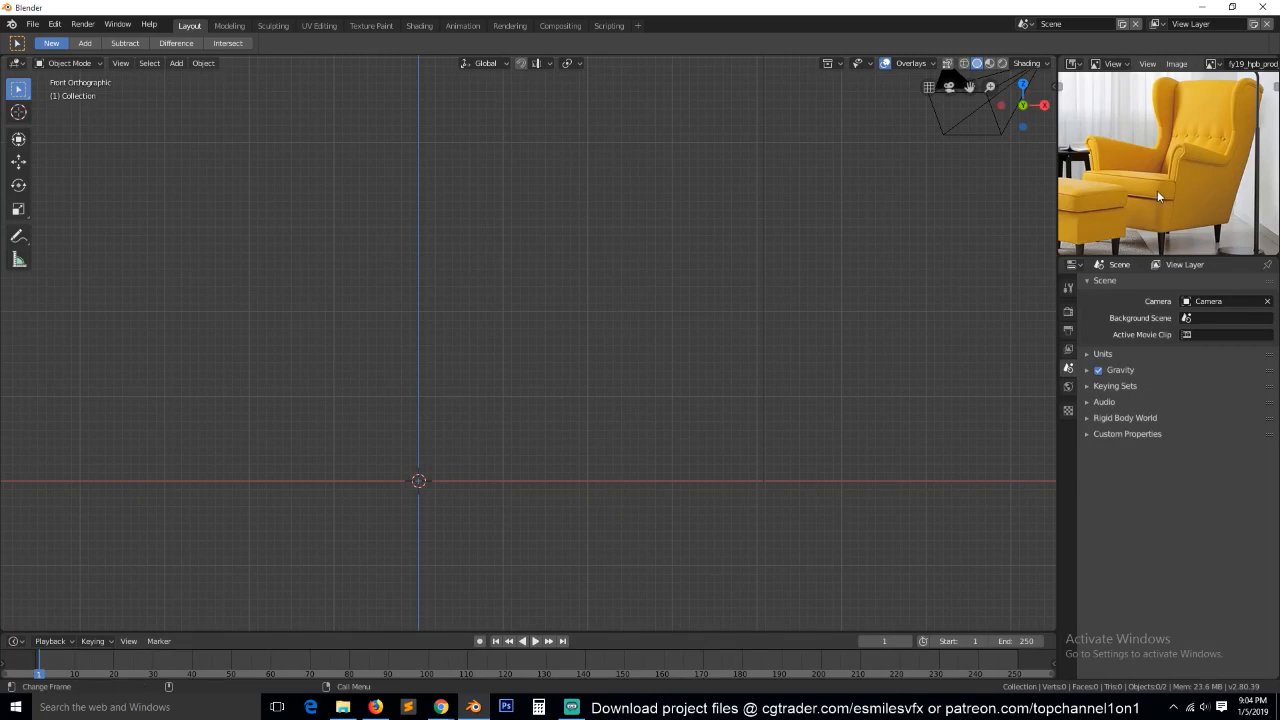
# Add a mesh plane at the world origin.
pyautogui.hotkey('shift', 'a')
pyautogui.moveTo(454, 234)
pyautogui.click(530, 232)
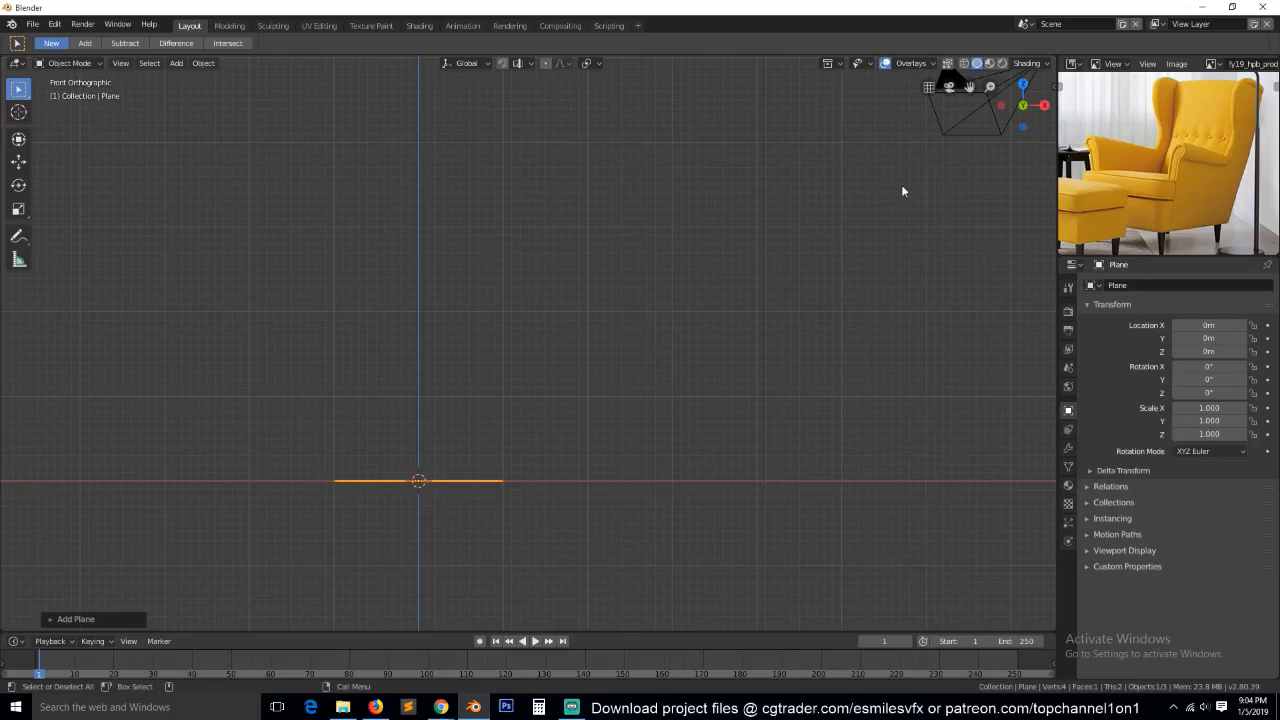
# Place the winter sale image from Downloads back into the front view and delete the plane.
pyautogui.click(342, 707)
pyautogui.moveTo(1228, 116); pyautogui.dragTo(575, 429)
pyautogui.moveTo(575, 429); pyautogui.dragTo(512, 559, button='middle')
pyautogui.click(581, 539)
pyautogui.press('Delete')
# Add a new mesh plane in front view, with the view framed on the reference armchair.
pyautogui.press('KP_1')
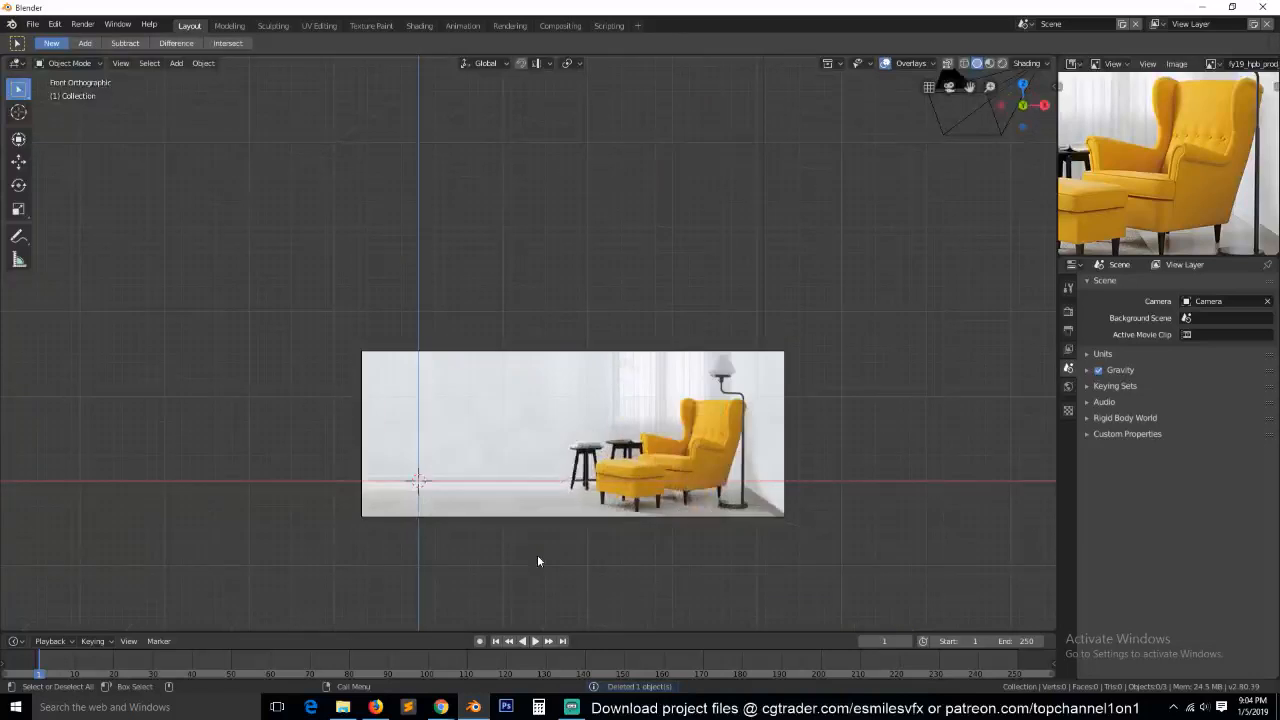
pyautogui.scroll(4, 537, 554)
pyautogui.moveTo(968, 90); pyautogui.dragTo(788, 0)
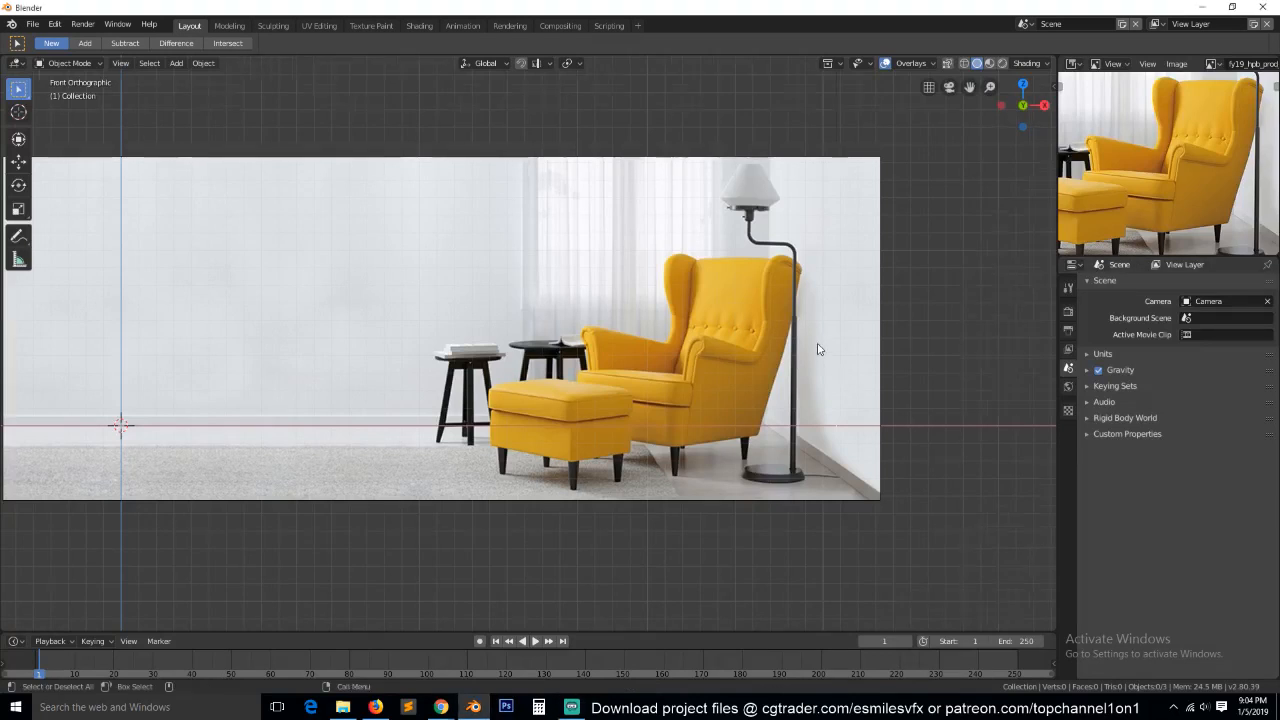
pyautogui.scroll(3, 822, 348)
pyautogui.moveTo(968, 87); pyautogui.dragTo(810, 296)
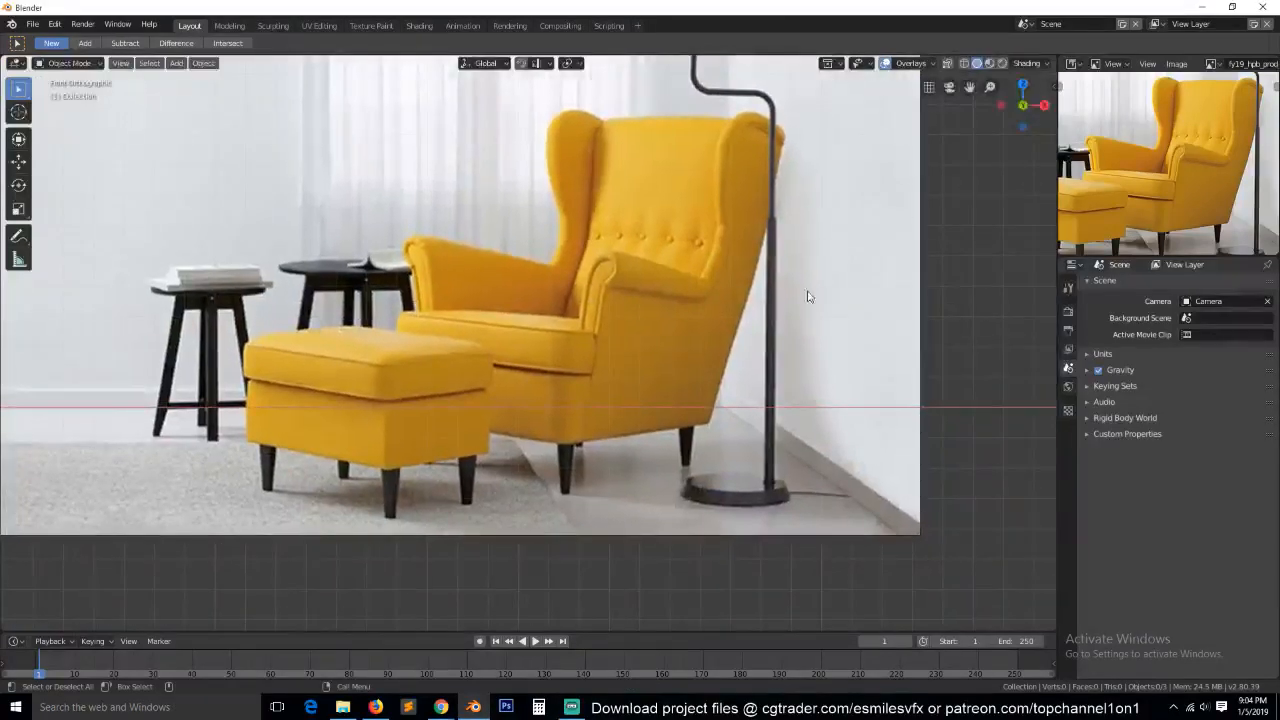
pyautogui.hotkey('shift', 'a')
pyautogui.click(677, 182)
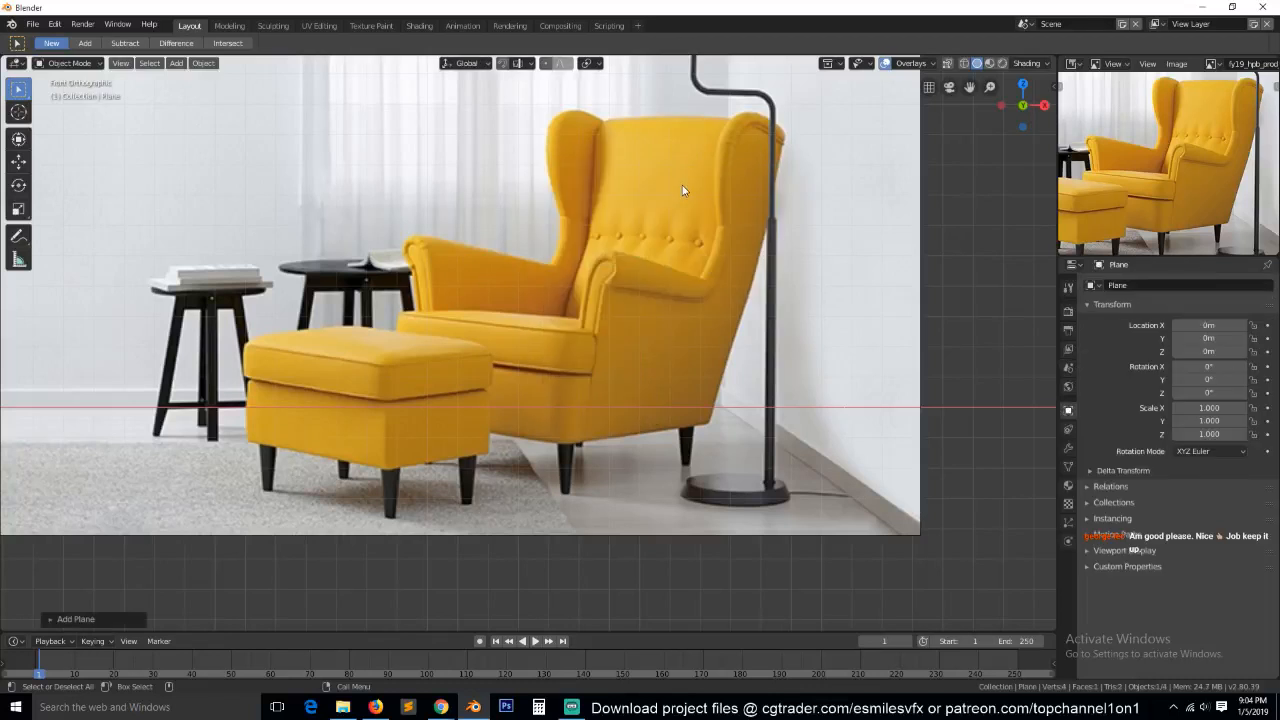
# Move the plane over the reference armchair's backrest and scale it down to about 0.264.
pyautogui.scroll(-3, 644, 264)
pyautogui.press('g')
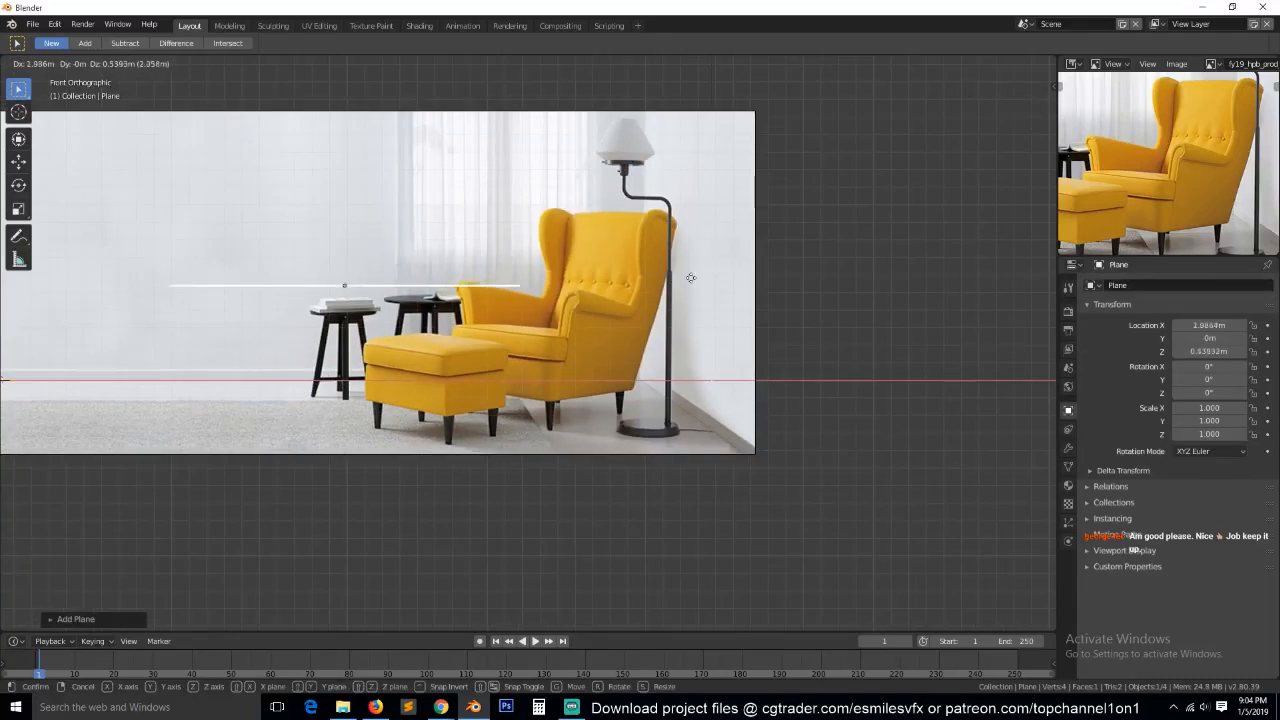
pyautogui.click(867, 252)
pyautogui.press('s')
pyautogui.click(620, 268)
# Rotate the plane 90° about X and move it about -0.13 m along Y, in front of the reference image.
pyautogui.write('rx90')
pyautogui.press('Return')
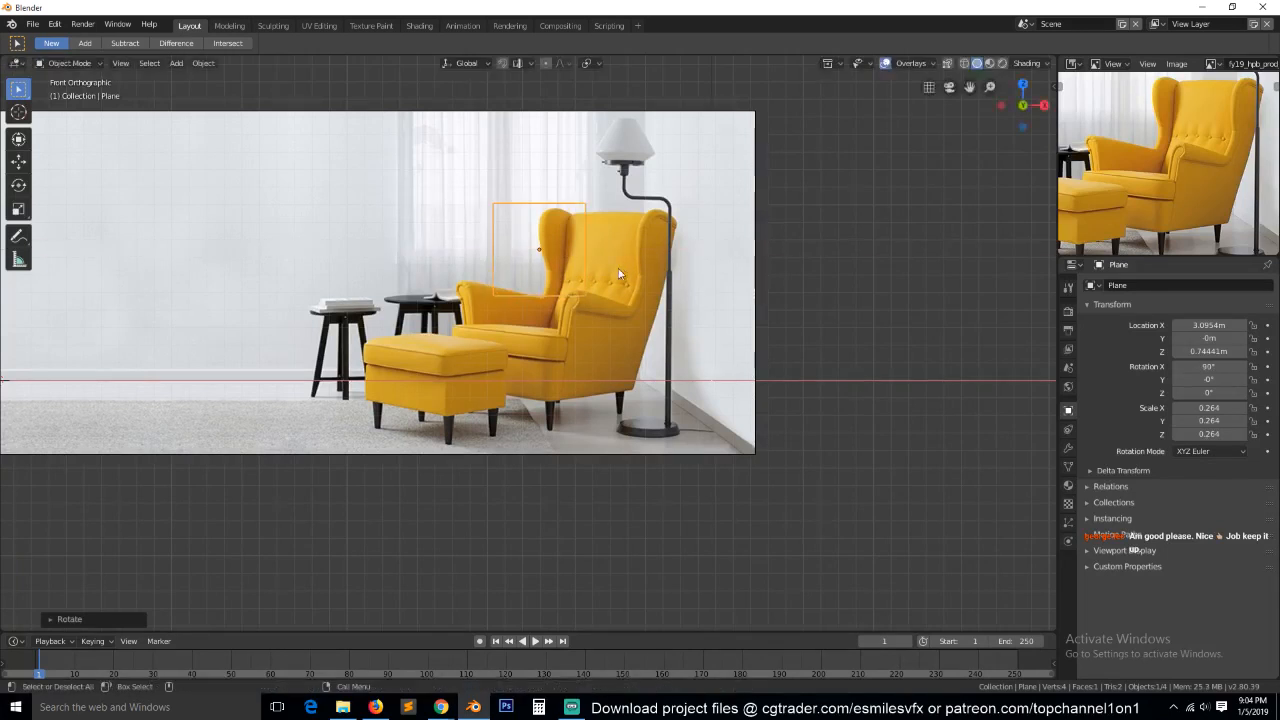
pyautogui.moveTo(620, 267); pyautogui.dragTo(683, 325, button='middle')
pyautogui.press('g')
pyautogui.press('y')
pyautogui.click(673, 322)
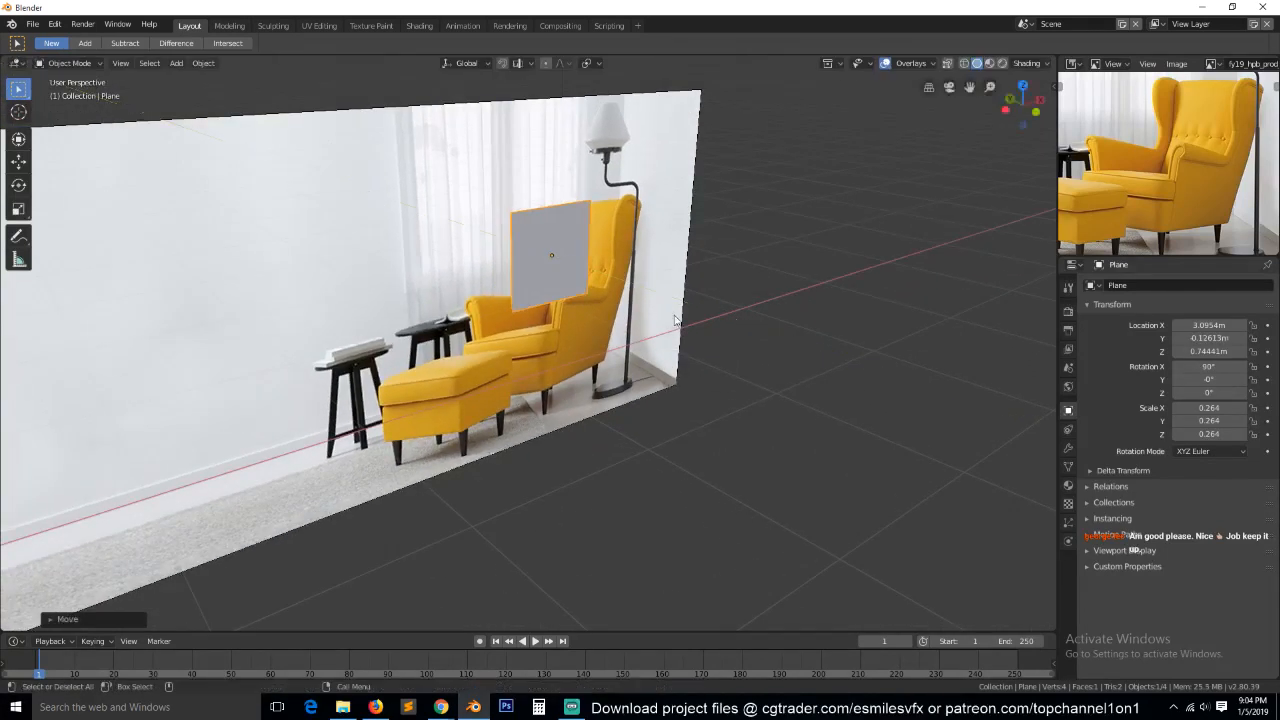
pyautogui.press('KP_1')
pyautogui.scroll(2, 703, 298)
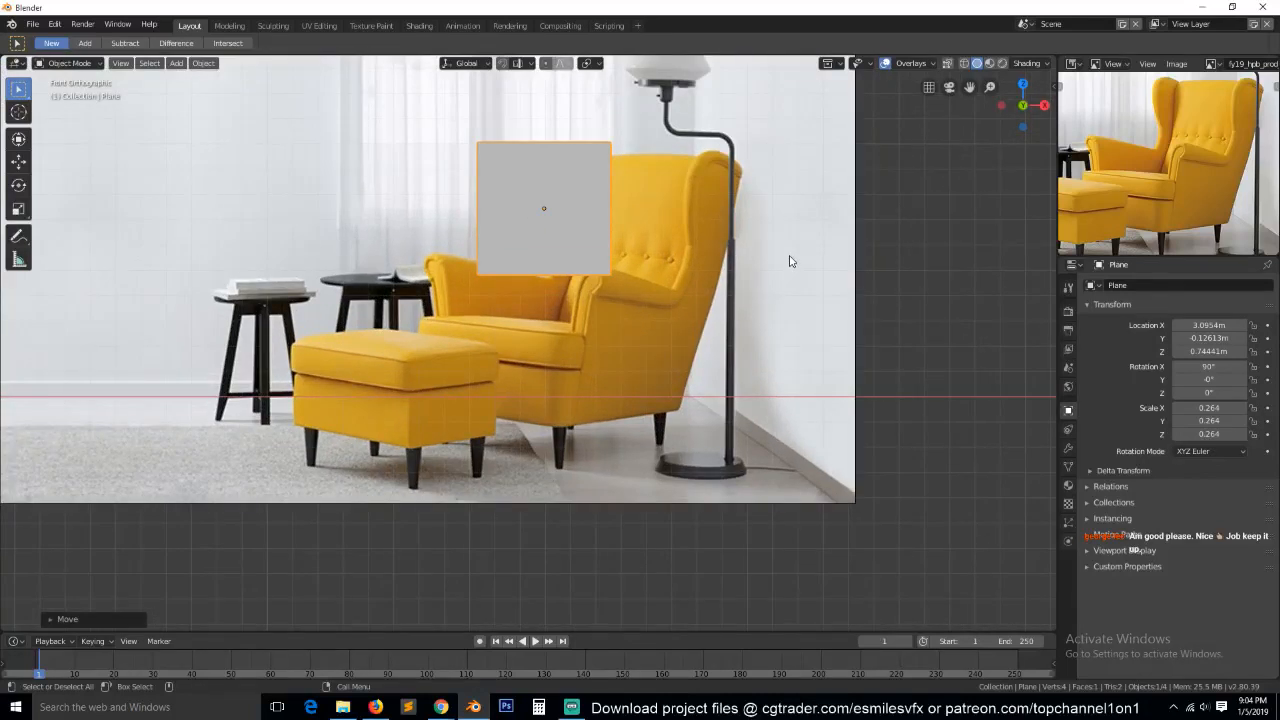
# Deselect everything and set the viewport shading colour to Random.
pyautogui.hotkey('alt', 'a')
pyautogui.click(1029, 63)
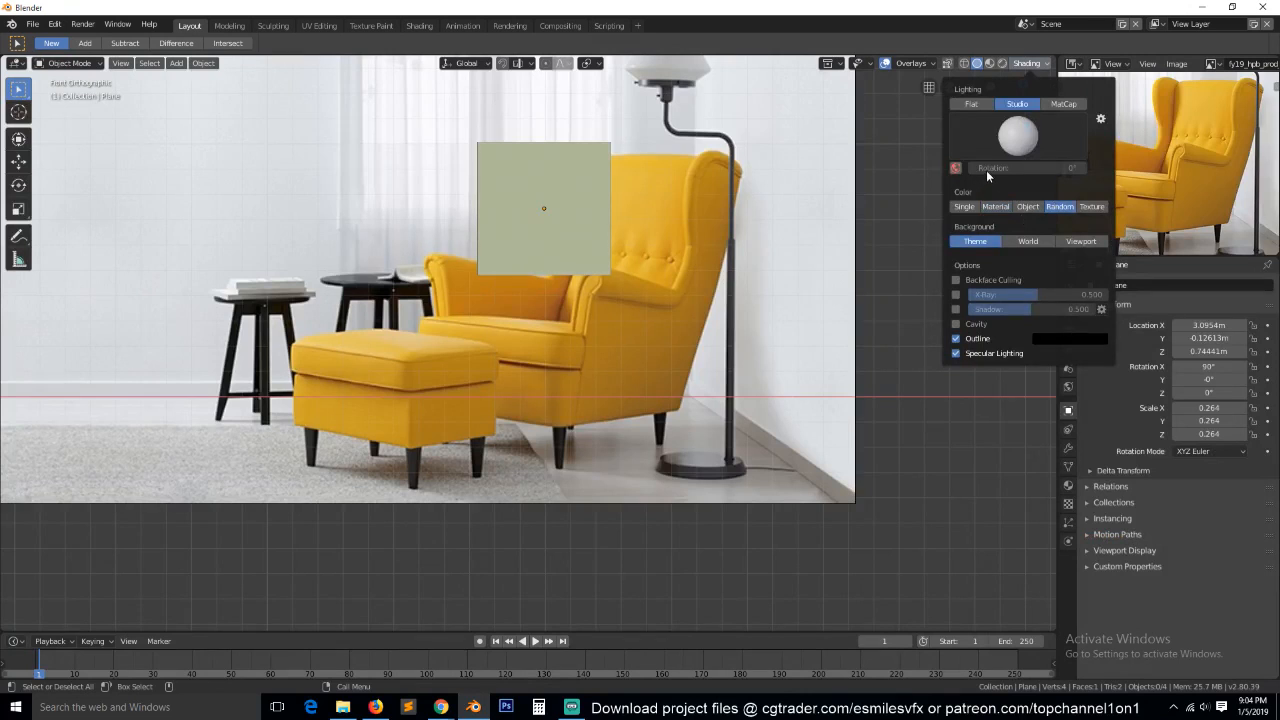
pyautogui.scroll(3, 915, 141)
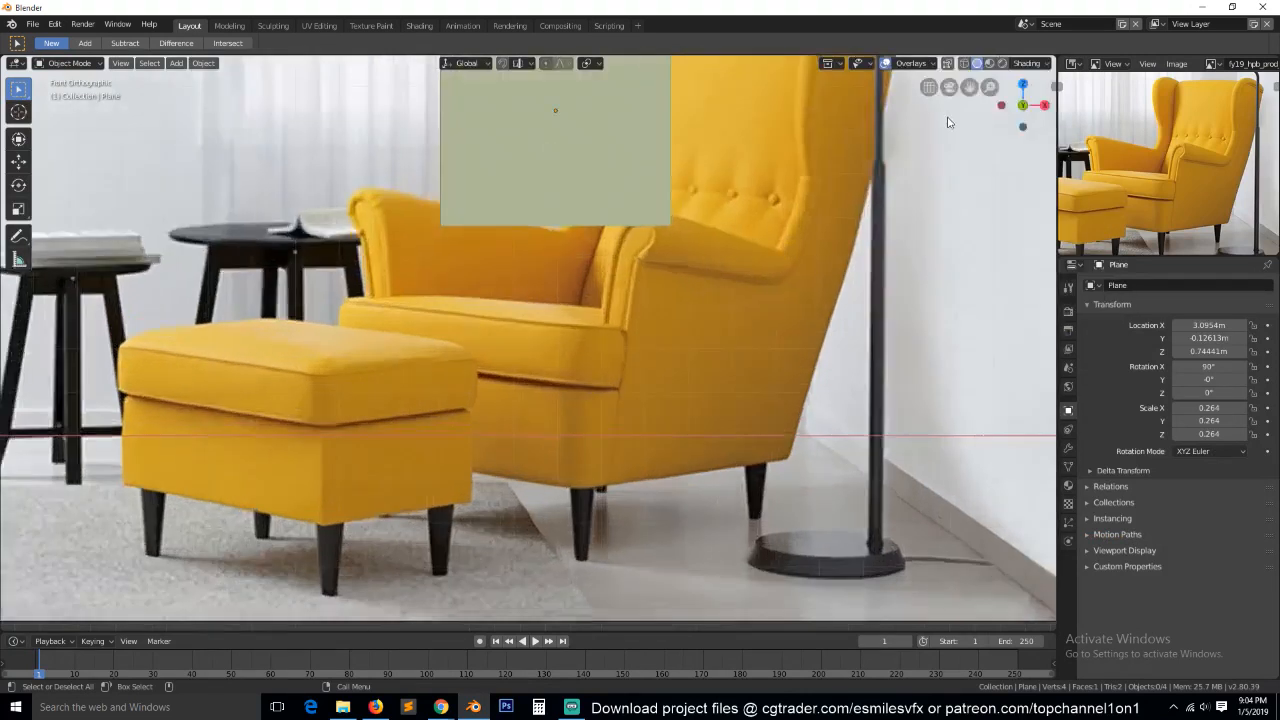
pyautogui.moveTo(969, 87); pyautogui.dragTo(858, 198)
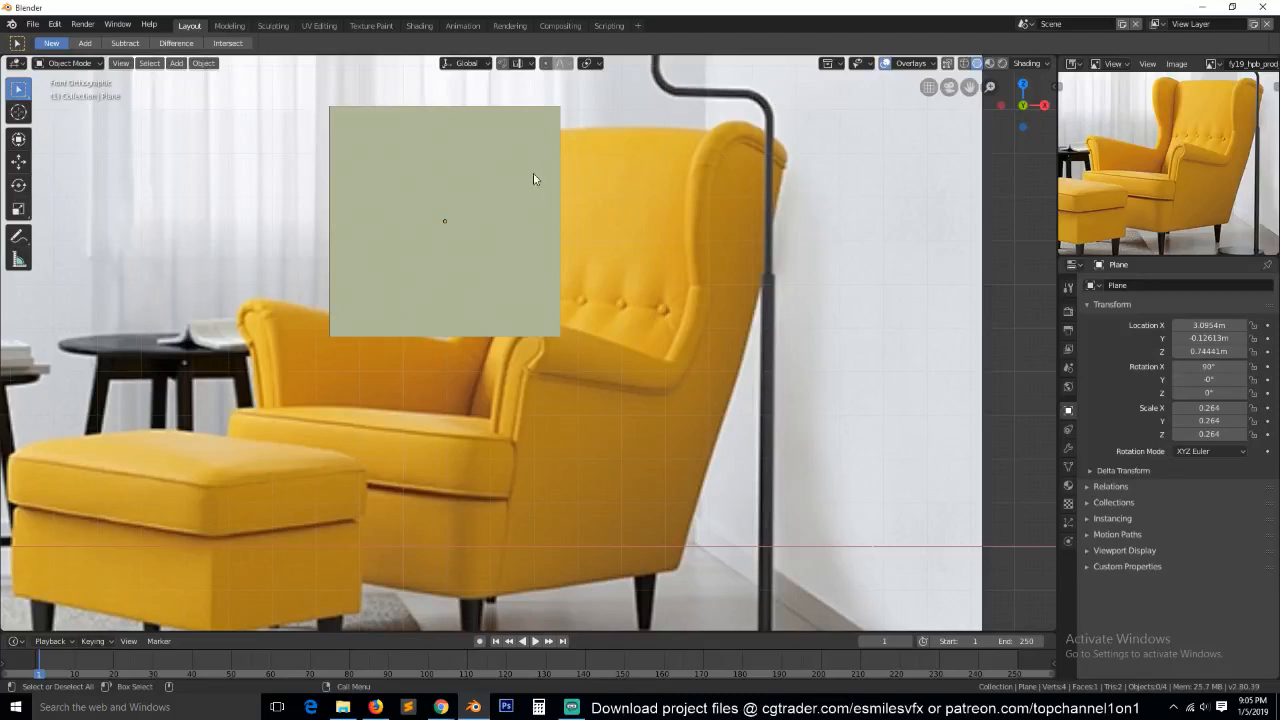
# Move the plane just right of the reference armchair, to about X 4.12 m and Z 0.75 m.
pyautogui.press('g')
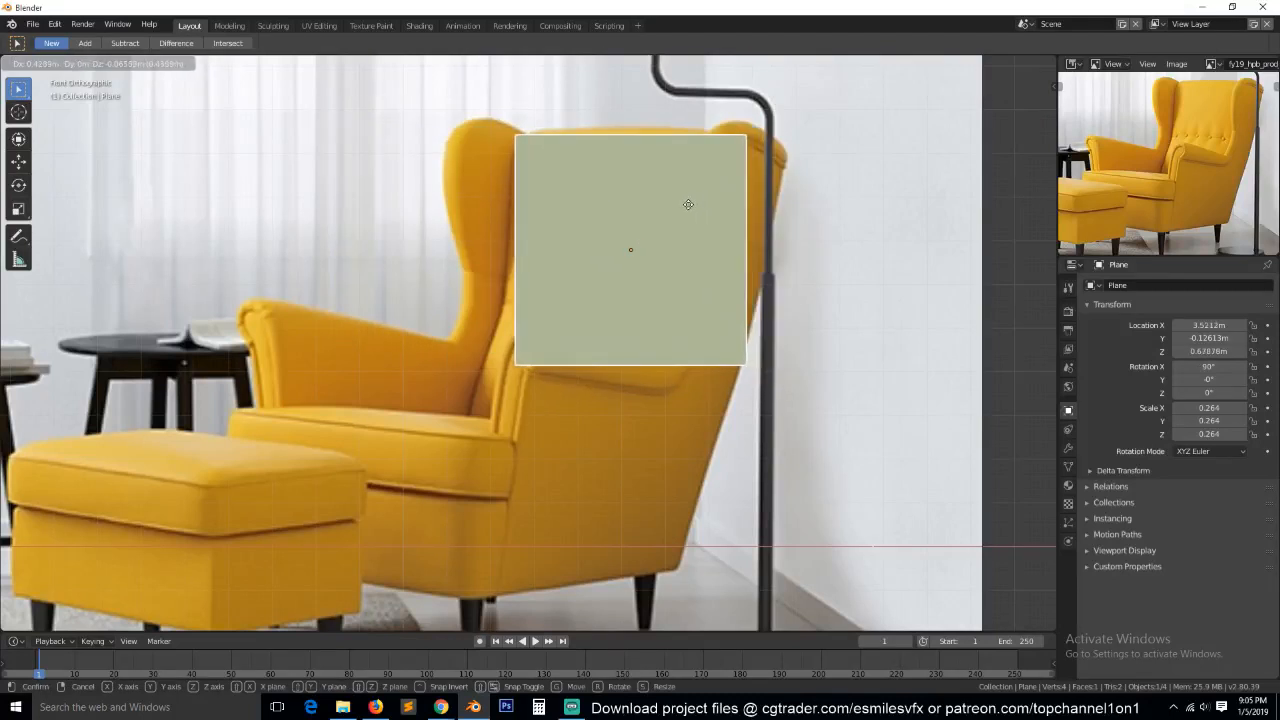
pyautogui.click(687, 203)
pyautogui.press('Tab')
pyautogui.press('Tab')
pyautogui.scroll(-2, 690, 205)
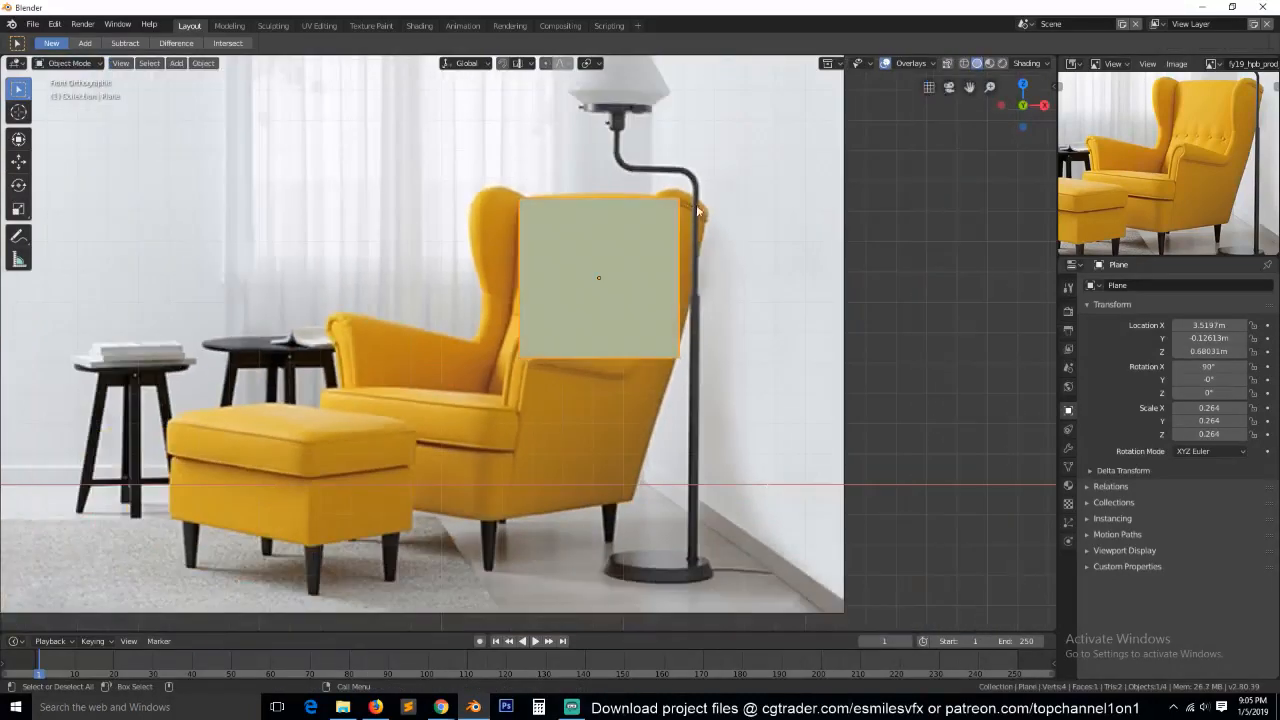
pyautogui.scroll(-1, 693, 227)
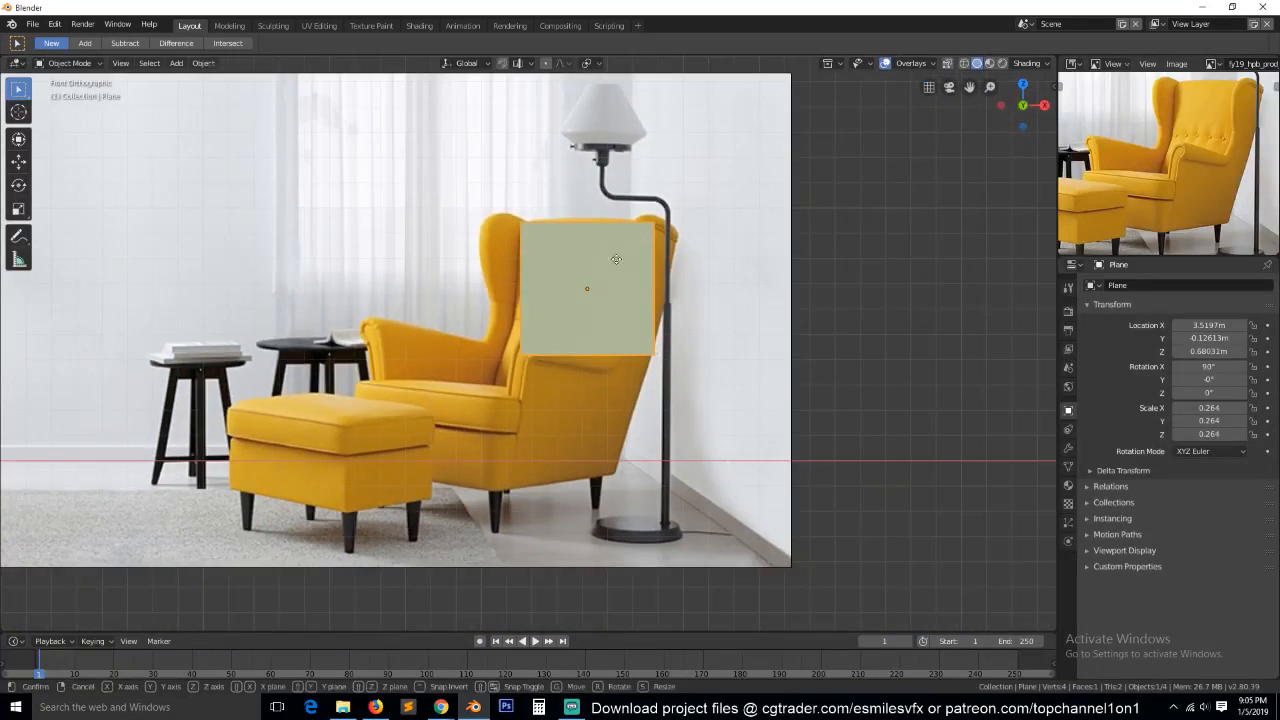
pyautogui.press('g')
pyautogui.click(743, 266)
# In Edit Mode, widen the plane slightly along X and extend its bottom edge down along Z to just above the ground line.
pyautogui.press('Tab')
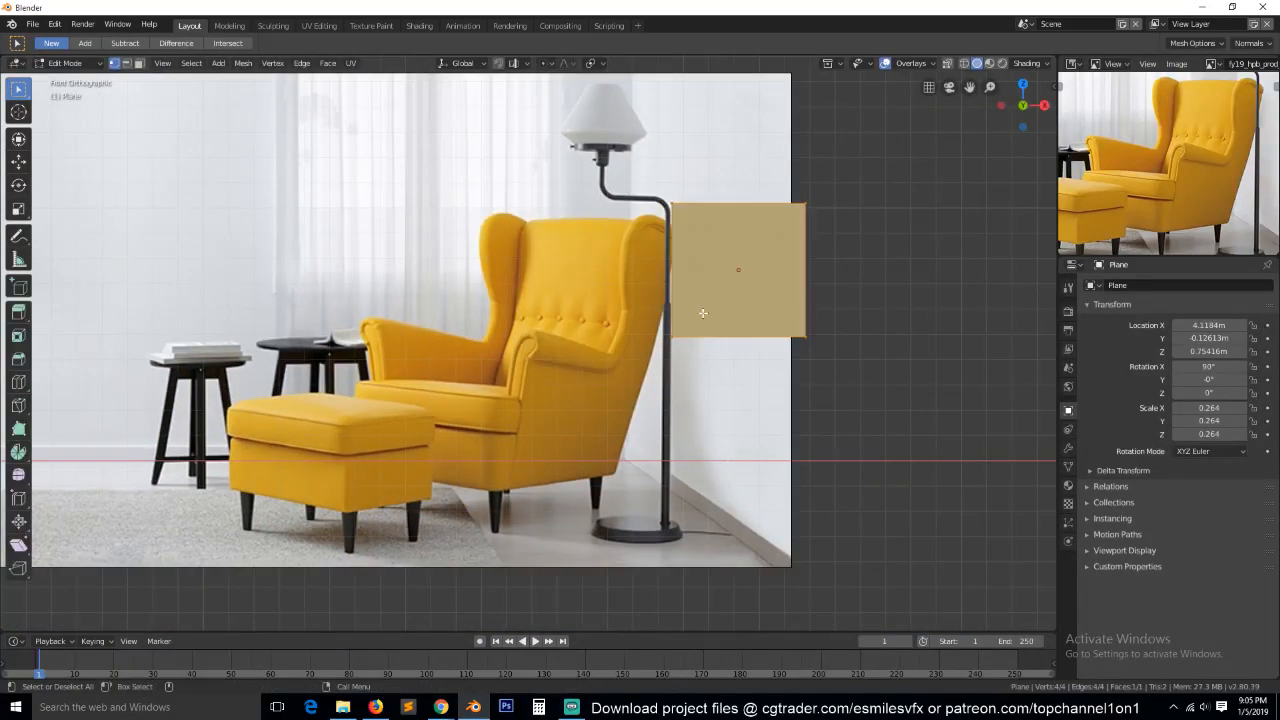
pyautogui.press('s')
pyautogui.press('x')
pyautogui.click(809, 258)
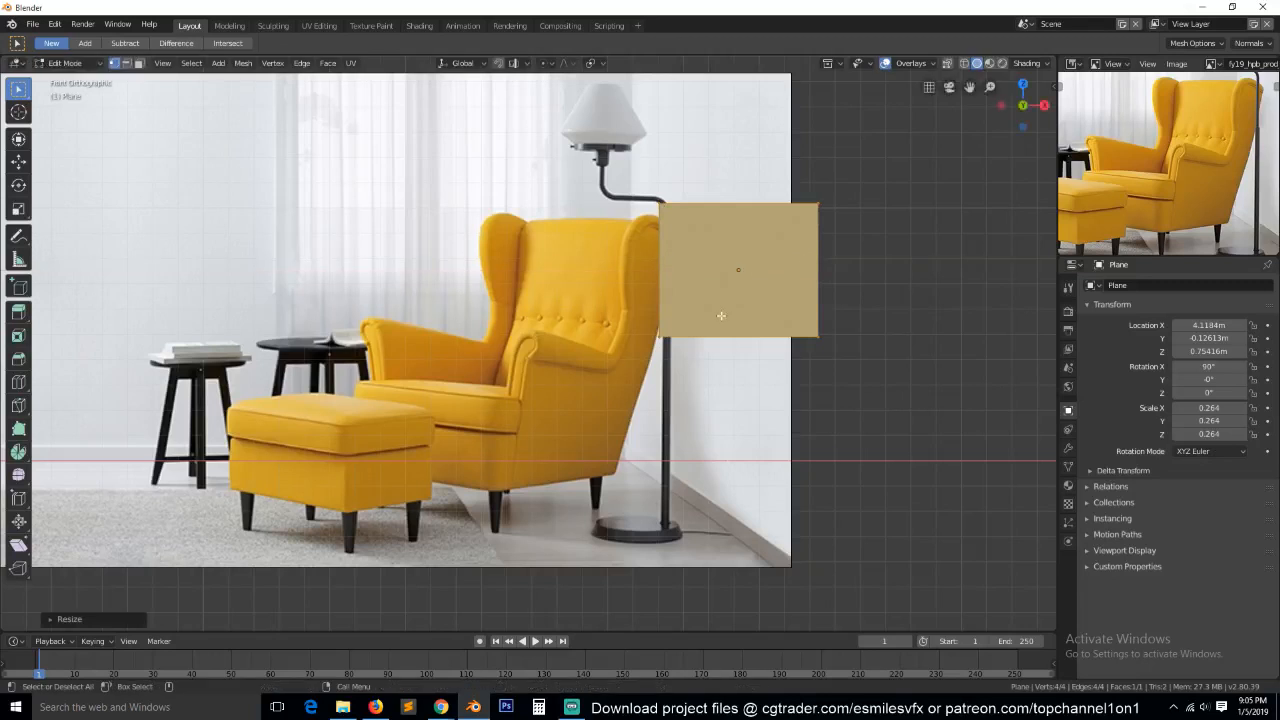
pyautogui.click(631, 349)
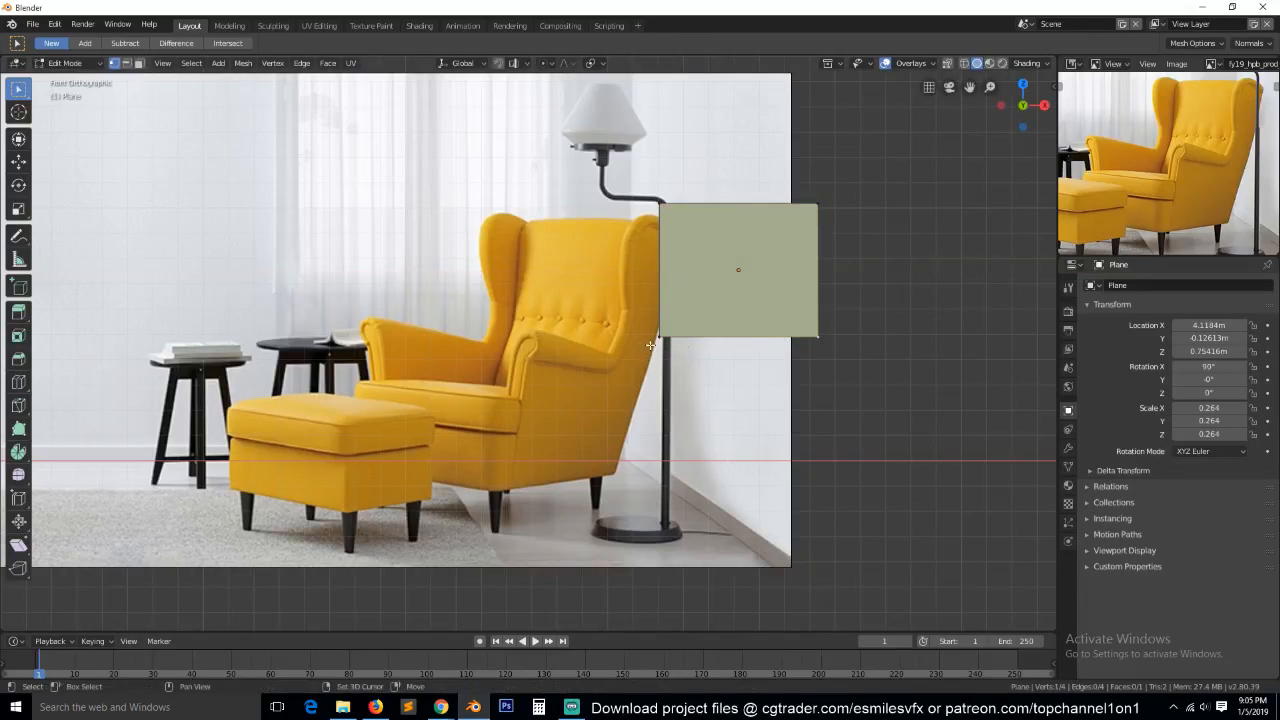
pyautogui.press('g')
pyautogui.press('z')
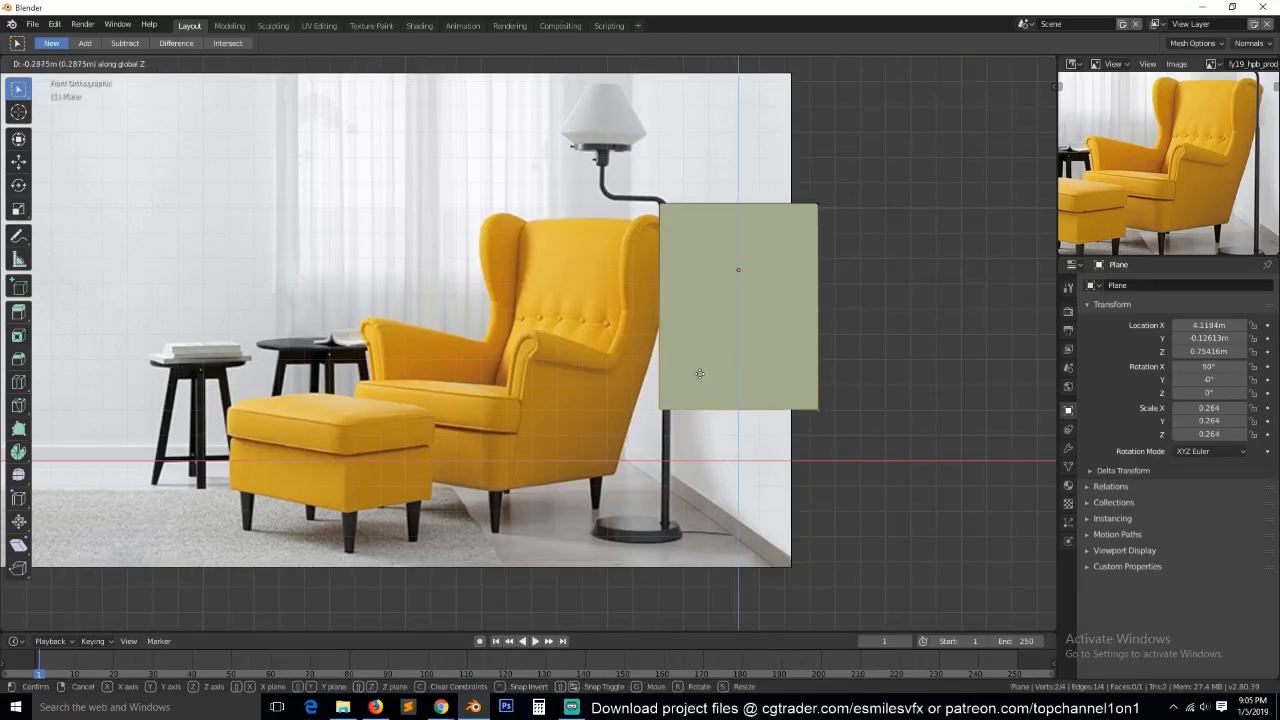
pyautogui.click(705, 413)
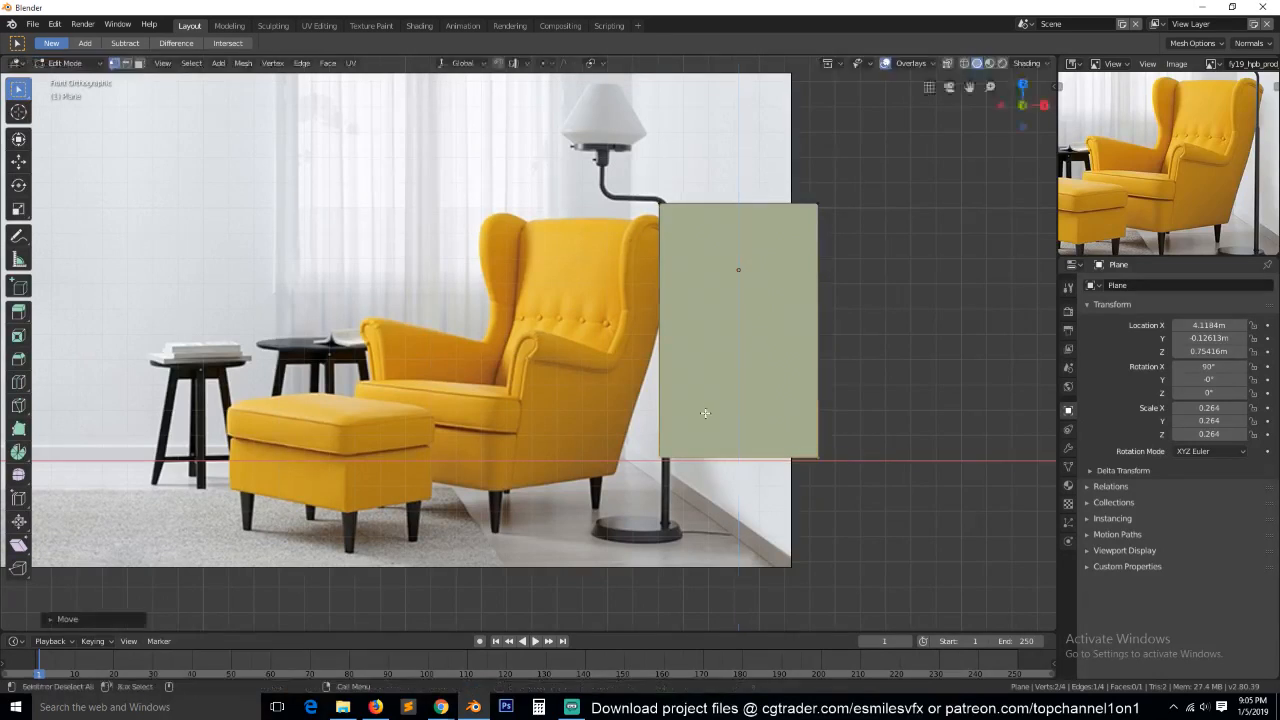
# Add a centred horizontal loop cut across the plane.
pyautogui.click(728, 331)
pyautogui.hotkey('ctrl', 'r')
pyautogui.click(739, 331)
pyautogui.moveTo(739, 331)
pyautogui.mouseDown(button='middle')
pyautogui.moveTo(720, 332)
pyautogui.moveTo(739, 333)
pyautogui.moveTo(745, 350)
pyautogui.mouseUp(button='middle')
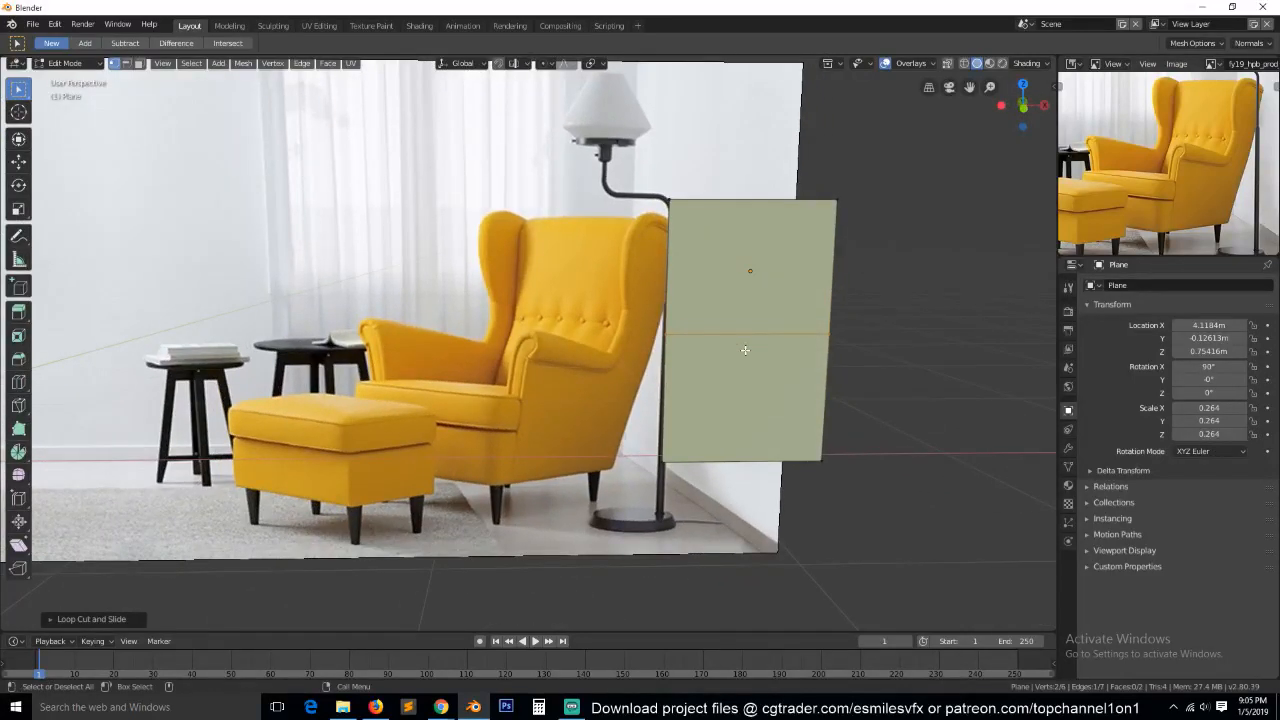
pyautogui.press('KP_1')
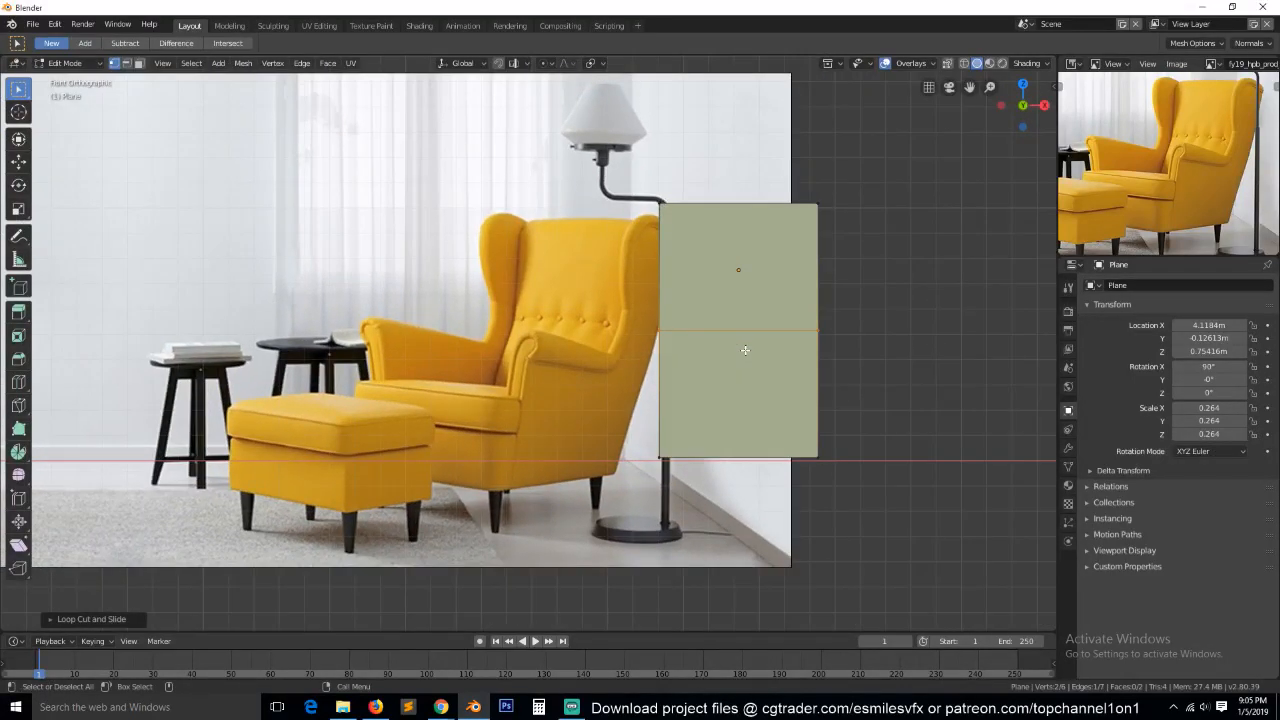
# Move the plane's bottom edge about -0.09 m along Y, away from the reference image.
pyautogui.scroll(2, 739, 328)
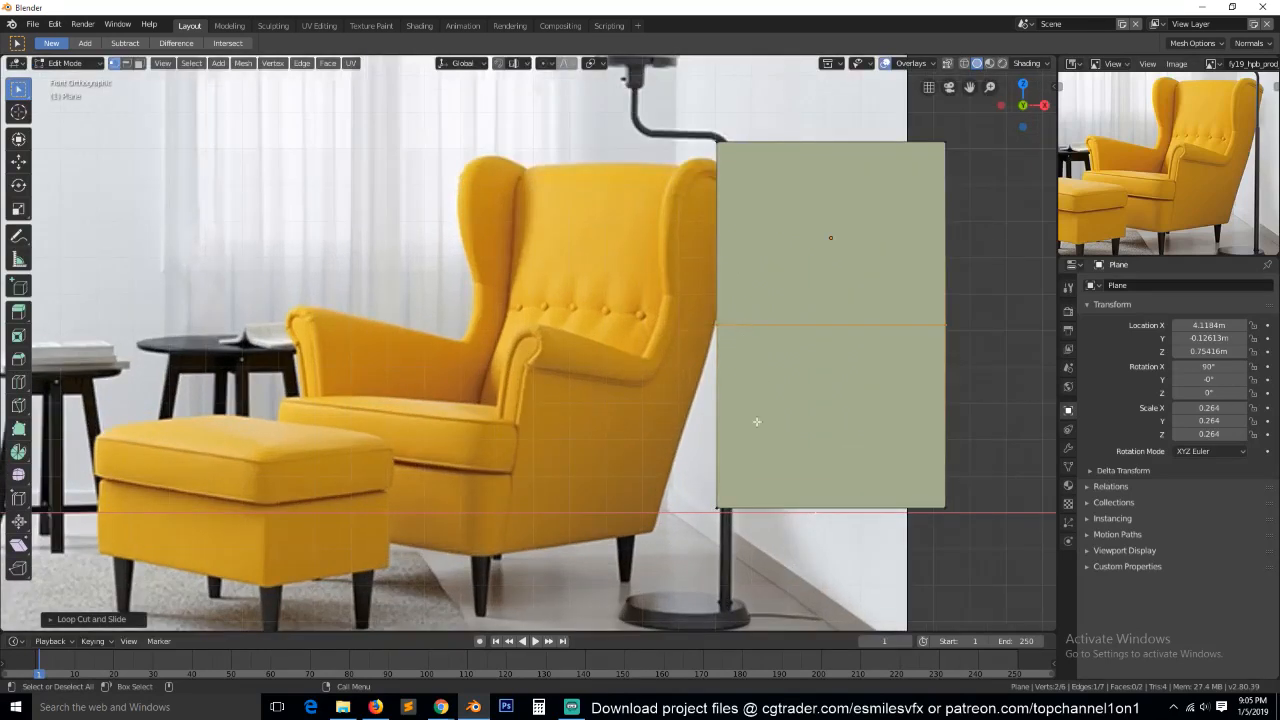
pyautogui.moveTo(857, 391); pyautogui.dragTo(785, 500, button='middle')
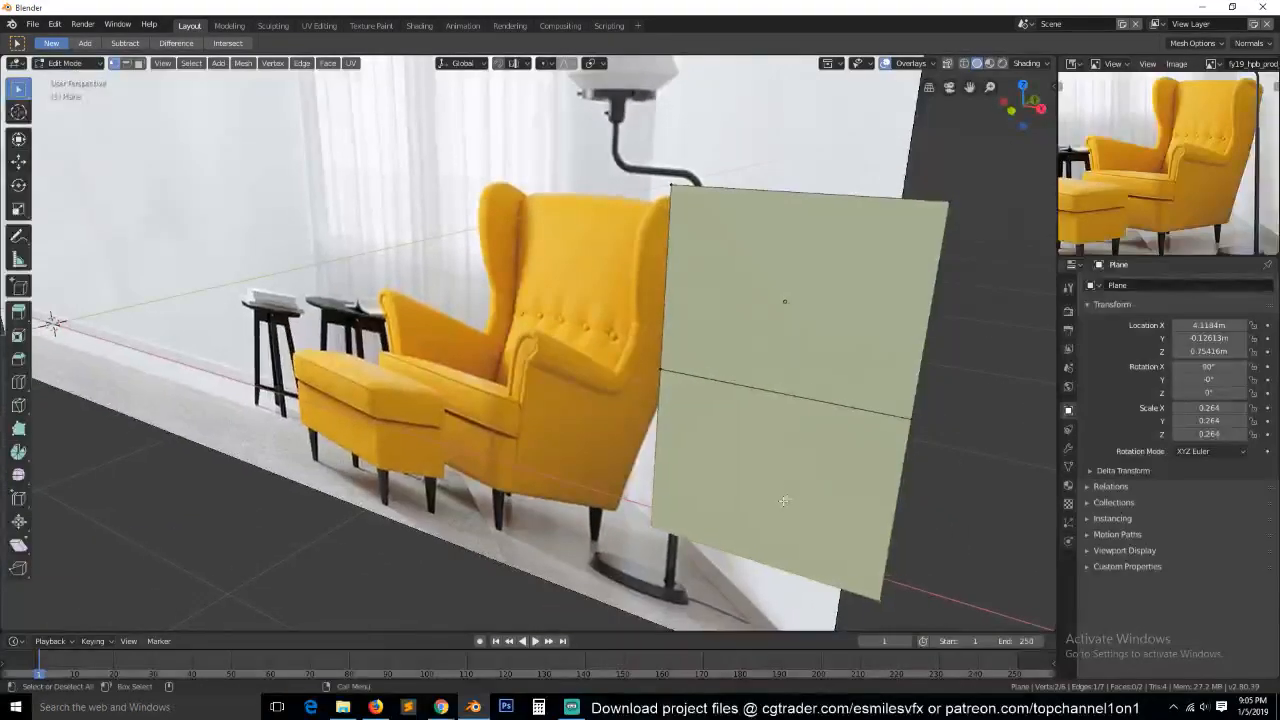
pyautogui.press('g')
pyautogui.press('y')
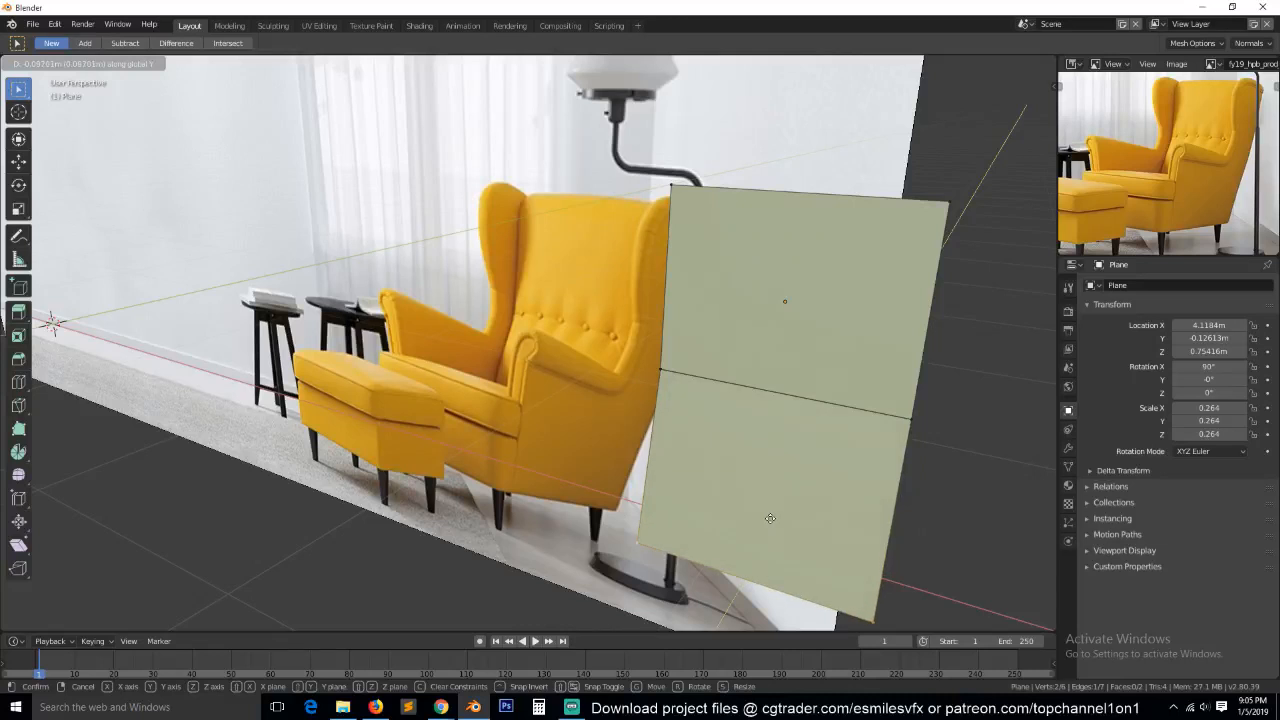
pyautogui.click(770, 519)
# Add a horizontal loop cut in the plane's lower half and move it forward along Y to bend the backrest.
pyautogui.hotkey('ctrl', 'r')
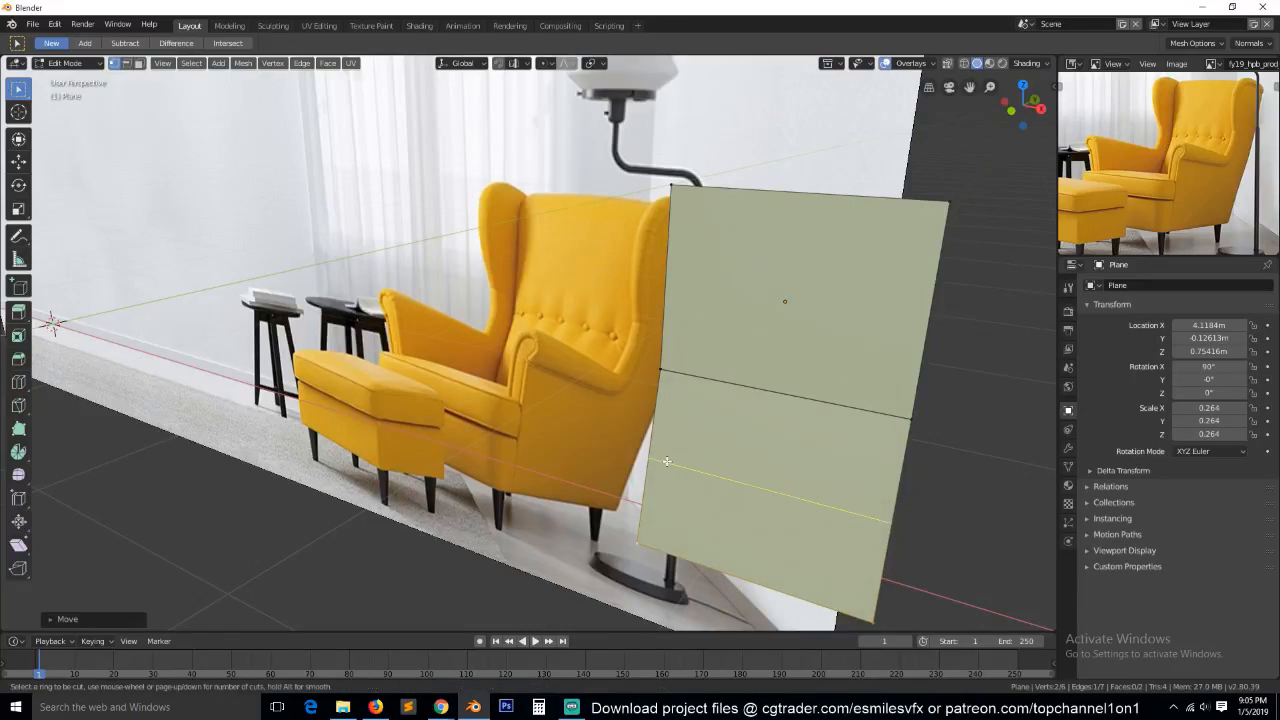
pyautogui.click(663, 458)
pyautogui.click(671, 443)
pyautogui.press('g')
pyautogui.press('y')
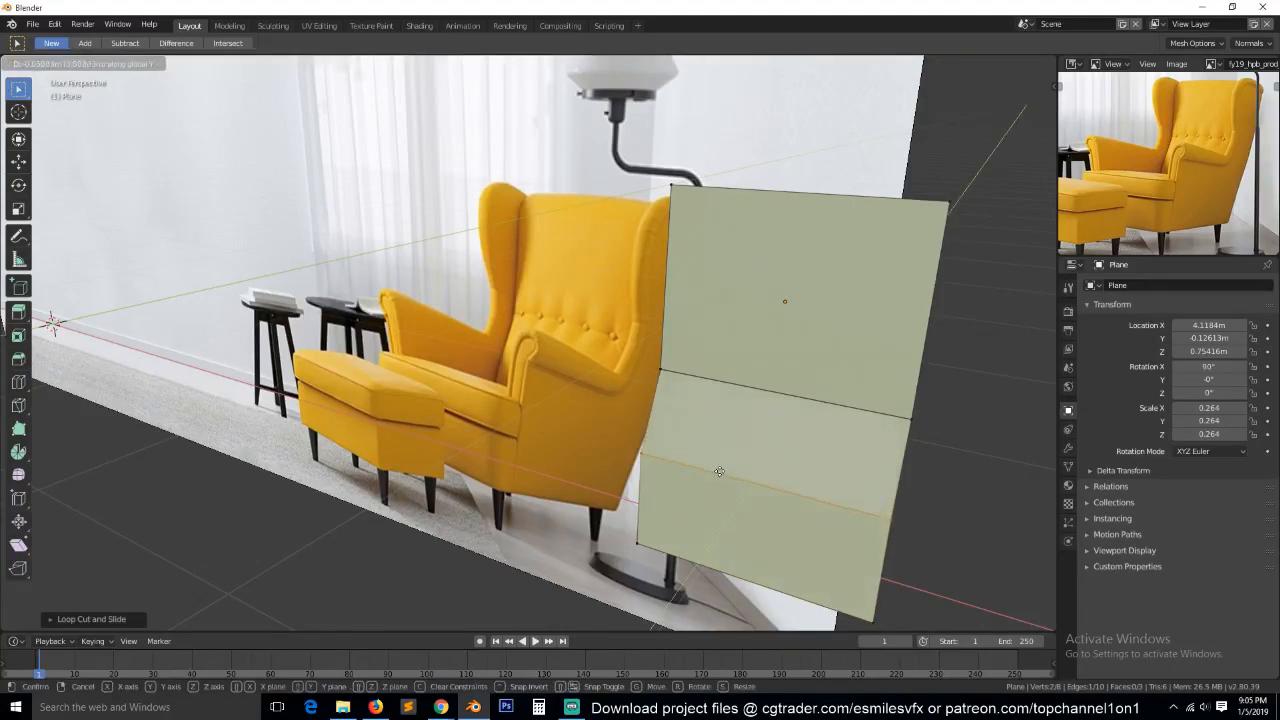
pyautogui.click(710, 463)
# Add a horizontal loop cut in the plane's upper half and move it slightly forward along Y.
pyautogui.hotkey('ctrl', 'r')
pyautogui.click(689, 208)
pyautogui.click(759, 266)
pyautogui.press('g')
pyautogui.press('y')
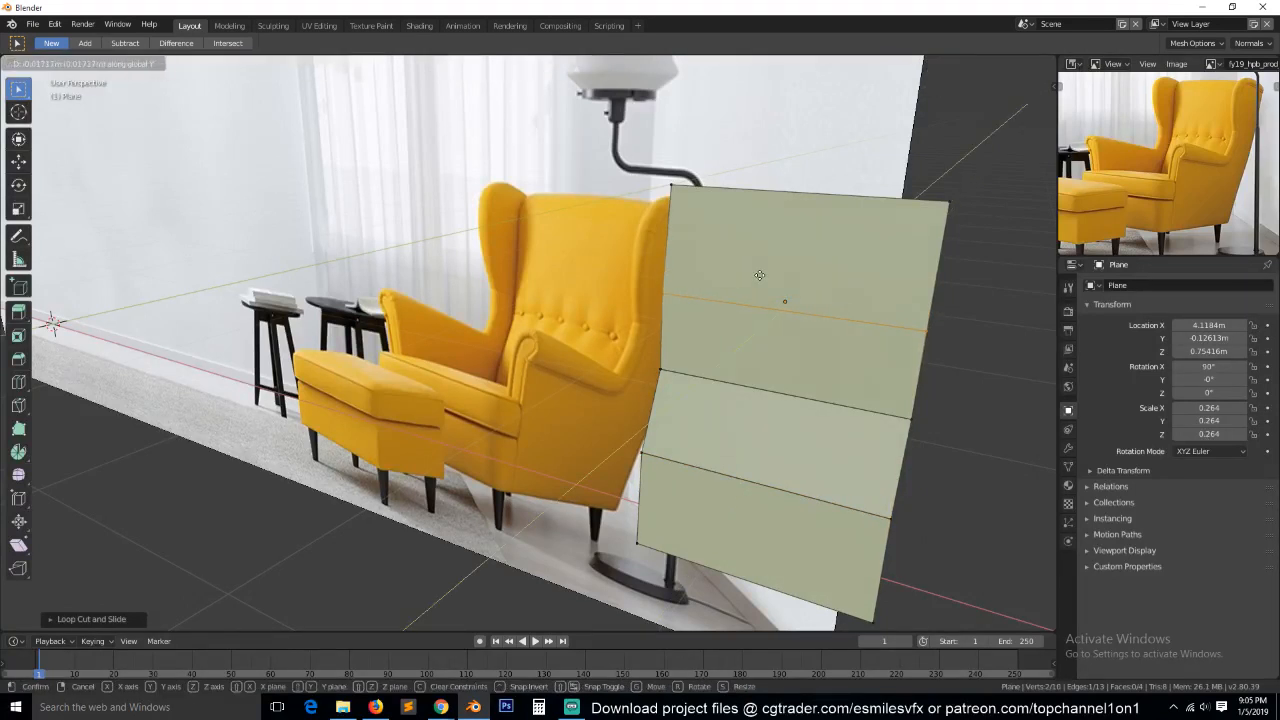
pyautogui.click(760, 275)
# Return to Object Mode and add a Subdivision Surface modifier to the plane.
pyautogui.press('Tab')
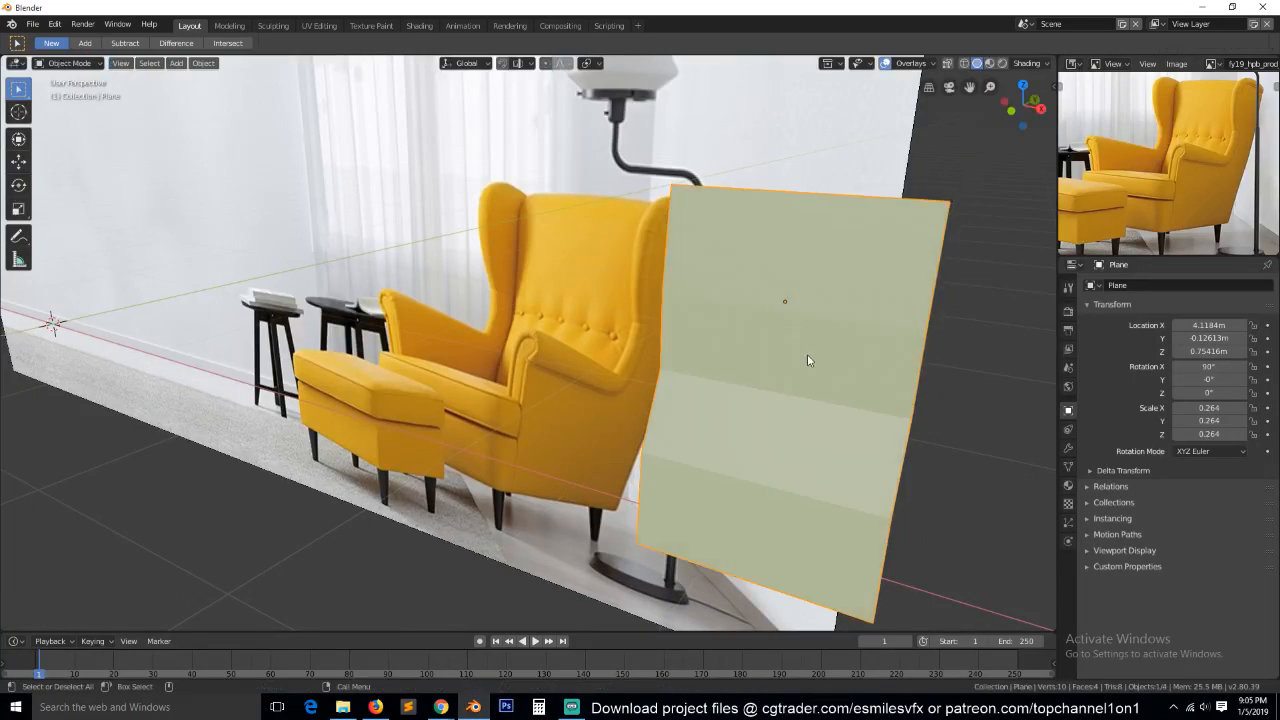
pyautogui.click(1068, 447)
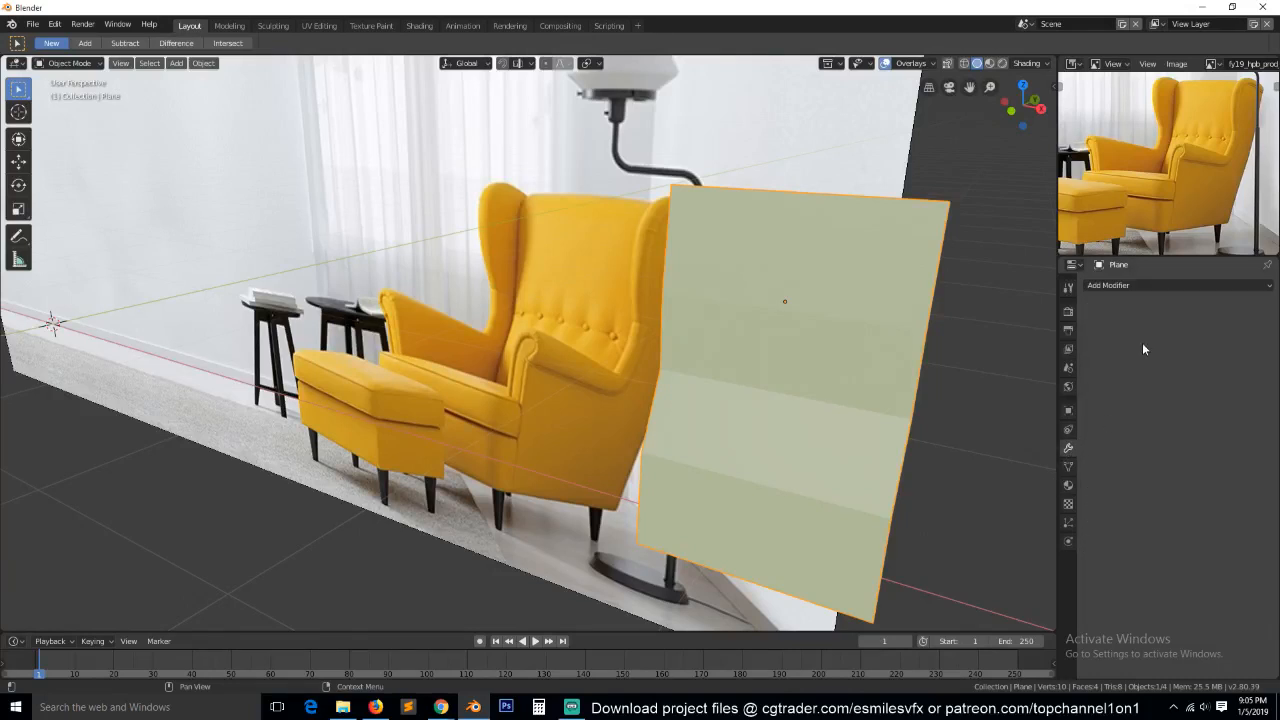
pyautogui.click(1179, 285)
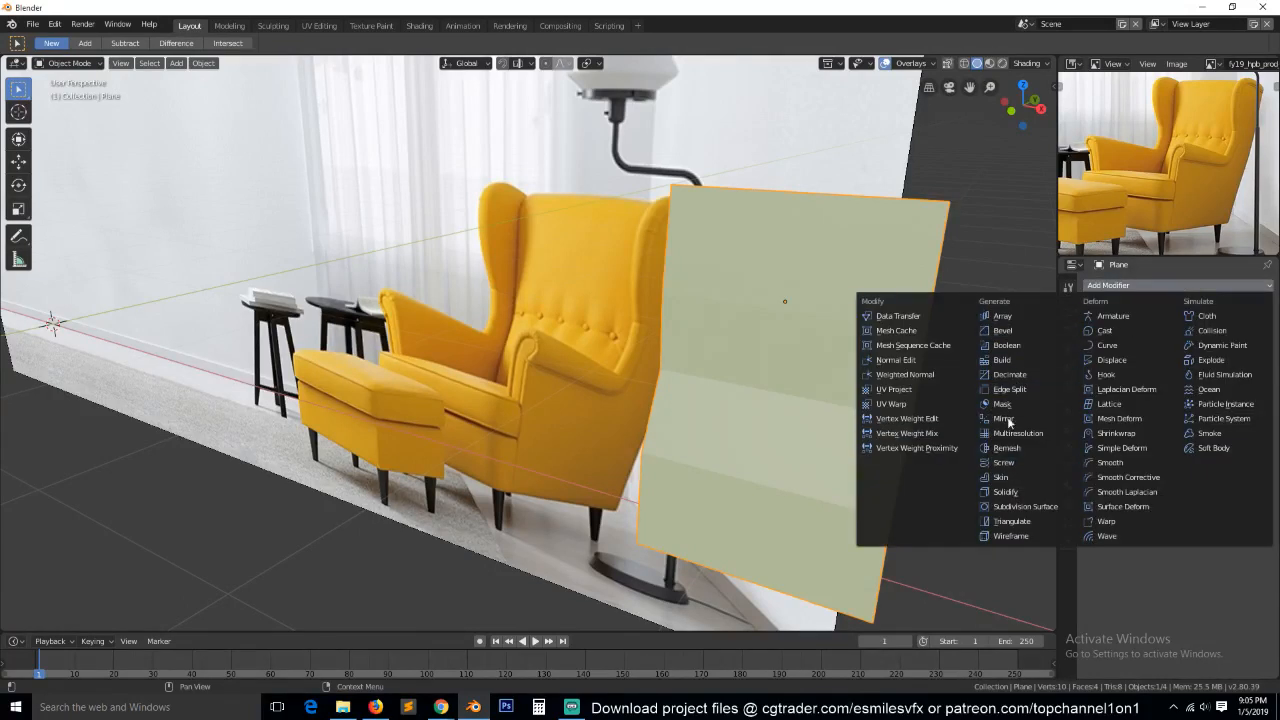
pyautogui.click(1025, 507)
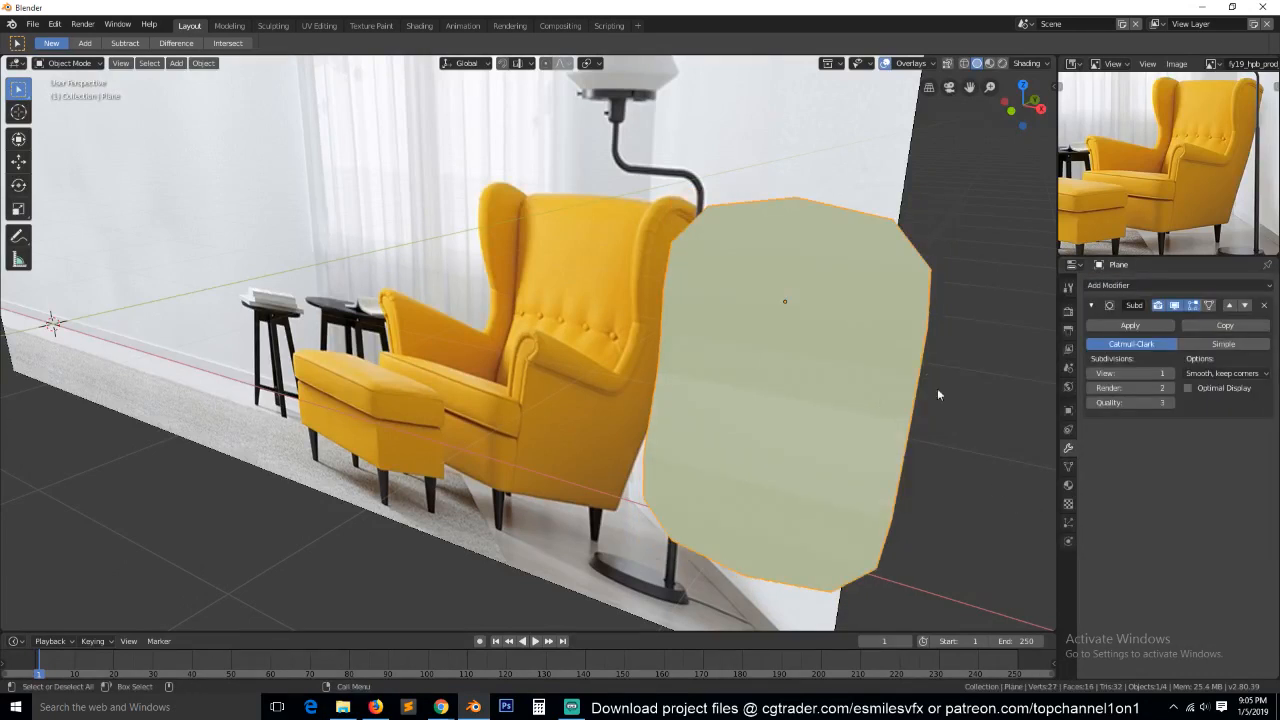
# Extrude the whole bent plane about 0.21 m along Y to give the backrest thickness.
pyautogui.press('Tab')
pyautogui.moveTo(887, 331); pyautogui.dragTo(739, 448, button='middle')
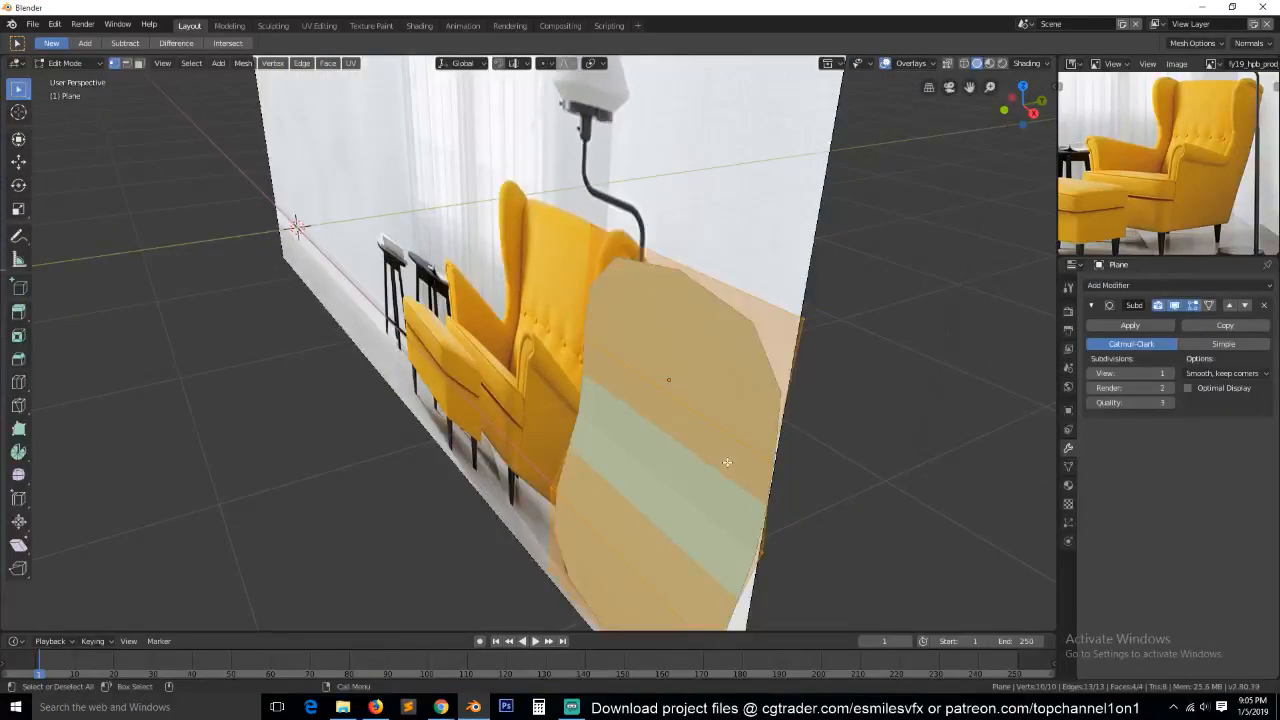
pyautogui.press('e')
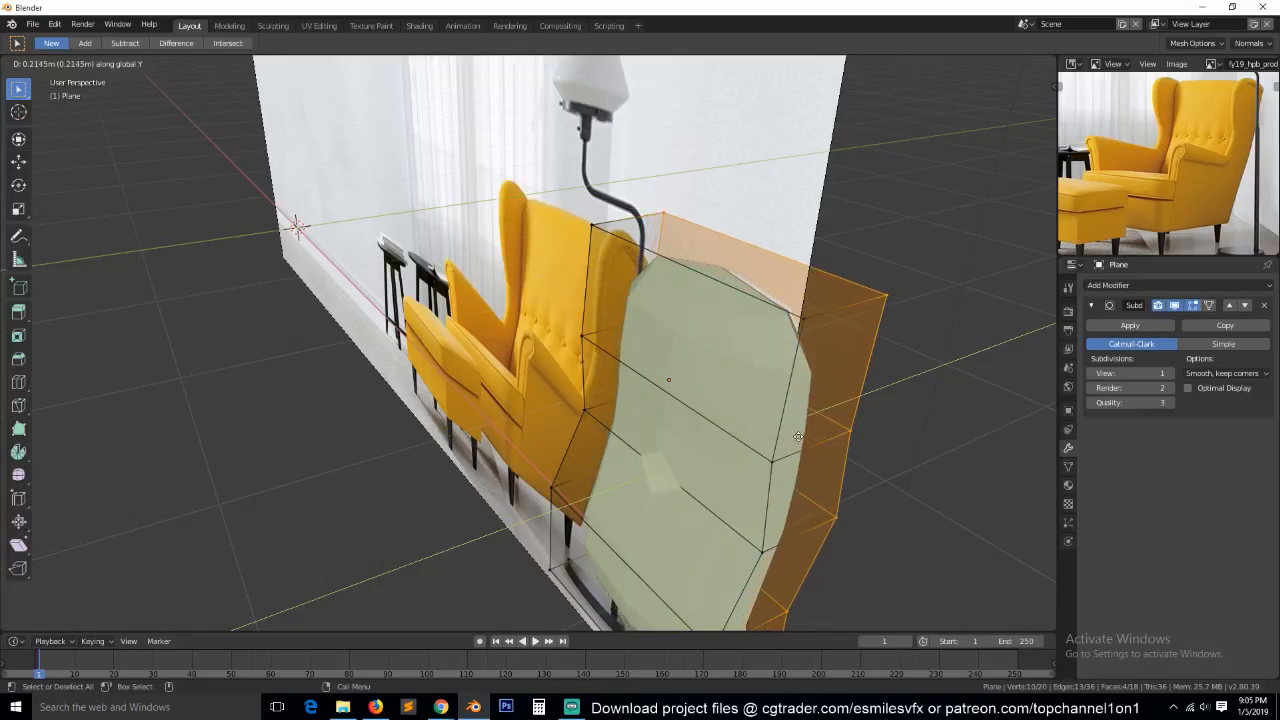
pyautogui.click(798, 436)
pyautogui.press('Tab')
pyautogui.moveTo(751, 465); pyautogui.dragTo(798, 443, button='middle')
pyautogui.press('Tab')
pyautogui.moveTo(652, 332); pyautogui.dragTo(762, 220, button='middle')
# Add a vertical loop cut down the middle of the backrest mesh.
pyautogui.hotkey('alt', 'a')
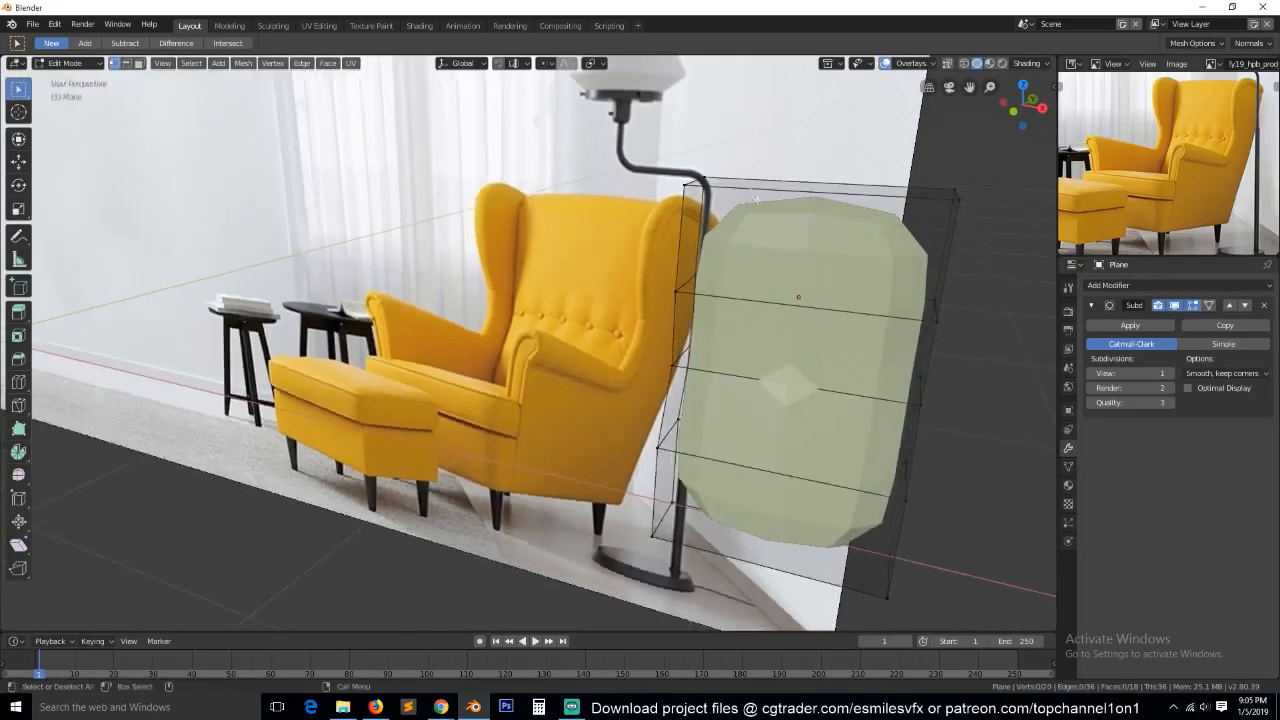
pyautogui.hotkey('ctrl', 'r')
pyautogui.click(813, 194)
pyautogui.click(813, 195)
pyautogui.moveTo(786, 324); pyautogui.dragTo(837, 308, button='middle')
# Delete the vertices of the backrest's left half and add a Mirror modifier on X above the Subdivision Surface modifier.
pyautogui.press('z')
pyautogui.click(728, 308)
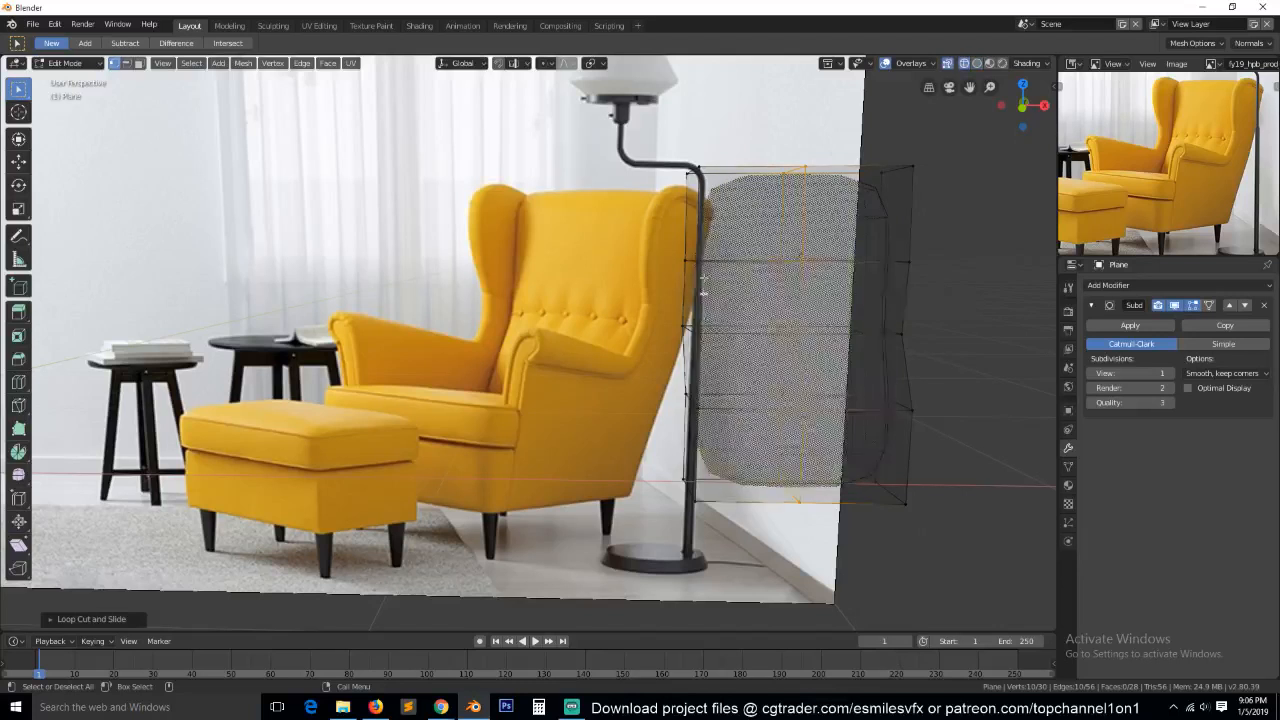
pyautogui.press('b')
pyautogui.moveTo(630, 113); pyautogui.dragTo(762, 512)
pyautogui.press('x')
pyautogui.click(783, 376)
pyautogui.press('Tab')
pyautogui.press('z')
pyautogui.click(930, 379)
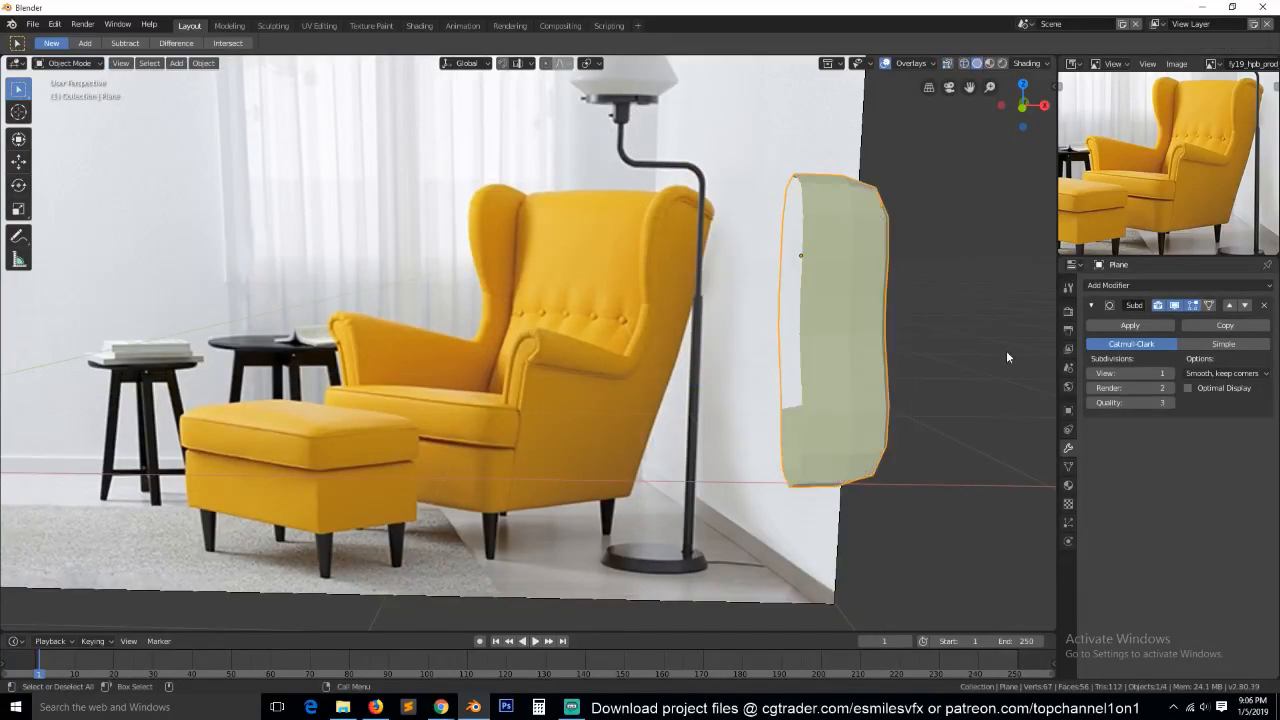
pyautogui.click(1180, 285)
pyautogui.click(1008, 418)
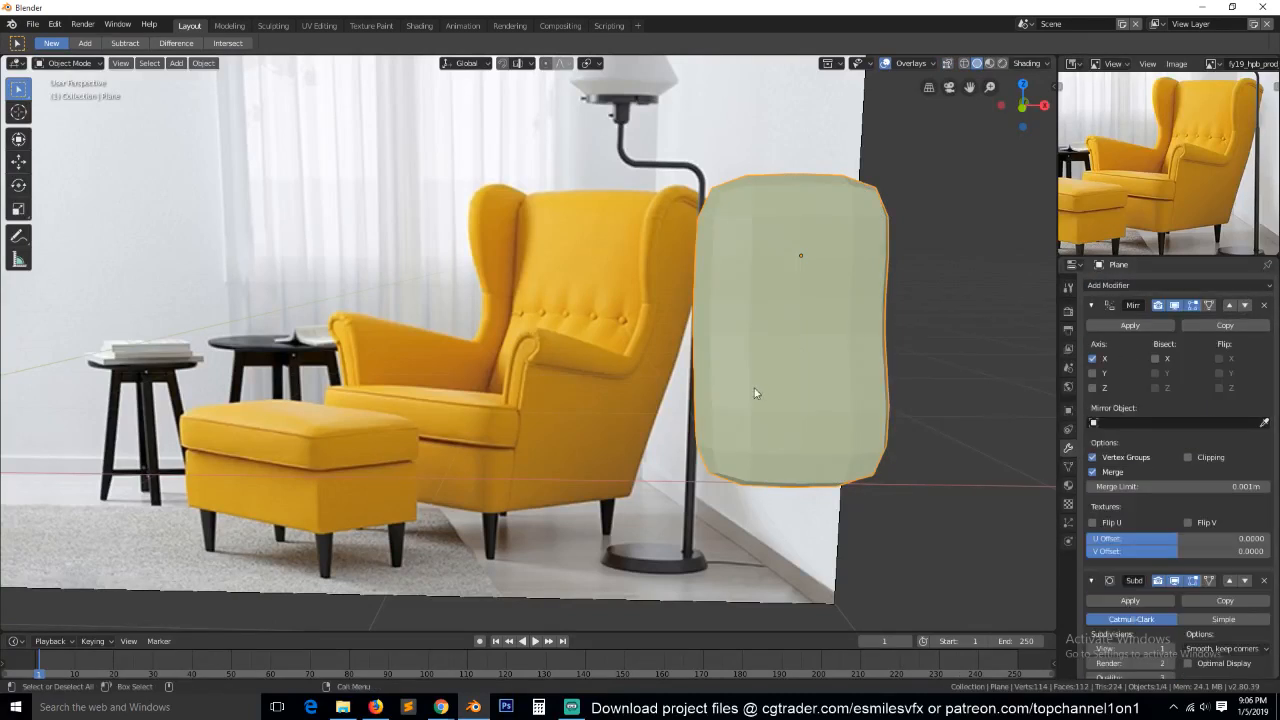
# Add supporting loop cuts close to the backrest's outer side, top and bottom edges.
pyautogui.press('Tab')
pyautogui.moveTo(801, 290); pyautogui.dragTo(905, 205, button='middle')
pyautogui.hotkey('ctrl', 'r')
pyautogui.click(919, 196)
pyautogui.click(943, 243)
pyautogui.moveTo(943, 243); pyautogui.dragTo(856, 590)
pyautogui.press('Tab')
pyautogui.moveTo(840, 520); pyautogui.dragTo(793, 343, button='middle')
pyautogui.press('Tab')
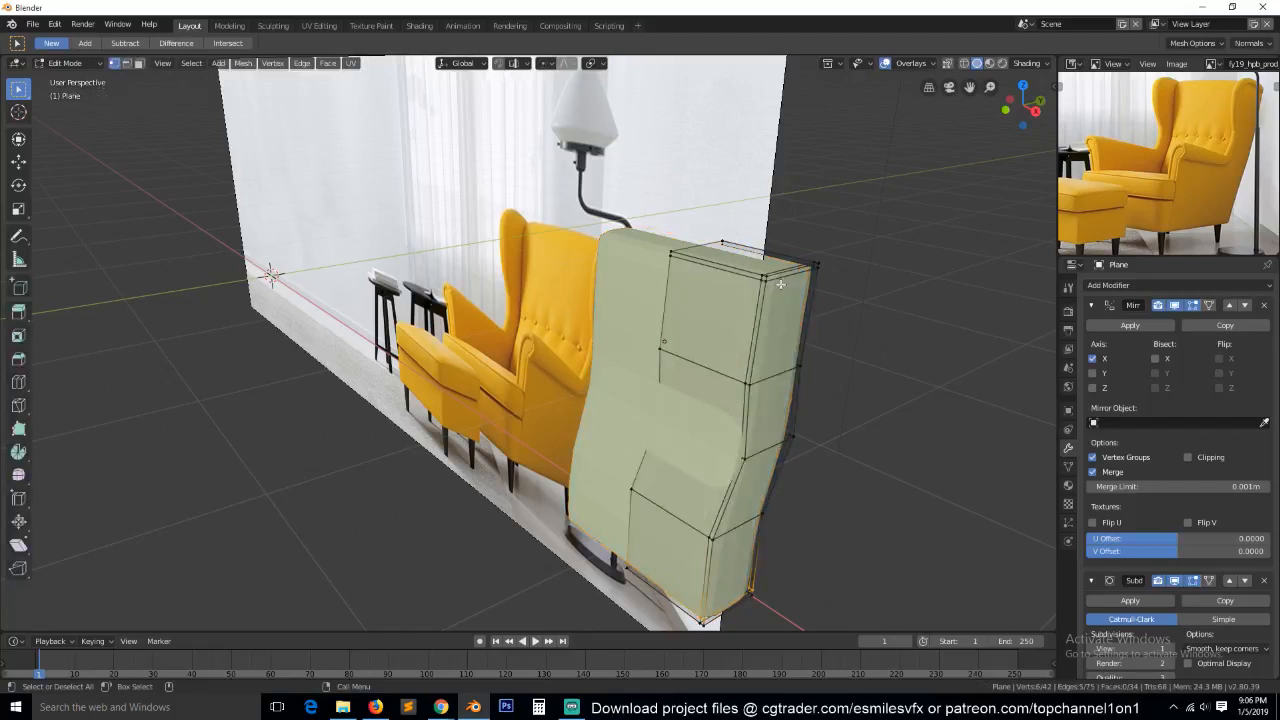
# Delete the vertical supporting edge loop near the backrest's outer side.
pyautogui.scroll(1, 785, 288)
pyautogui.moveTo(786, 288); pyautogui.dragTo(770, 287, button='middle')
pyautogui.keyDown('alt'); pyautogui.click(773, 278); pyautogui.keyUp('alt')
pyautogui.press('x')
pyautogui.click(736, 432)
# Delete the horizontal supporting edge loops near the backrest's top and bottom.
pyautogui.hotkey('alt', 'a')
pyautogui.press('2')
pyautogui.keyDown('alt'); pyautogui.click(775, 307); pyautogui.keyUp('alt')
pyautogui.keyDown('alt'); pyautogui.keyDown('shift'); pyautogui.click(856, 288); pyautogui.keyUp('shift'); pyautogui.keyUp('alt')
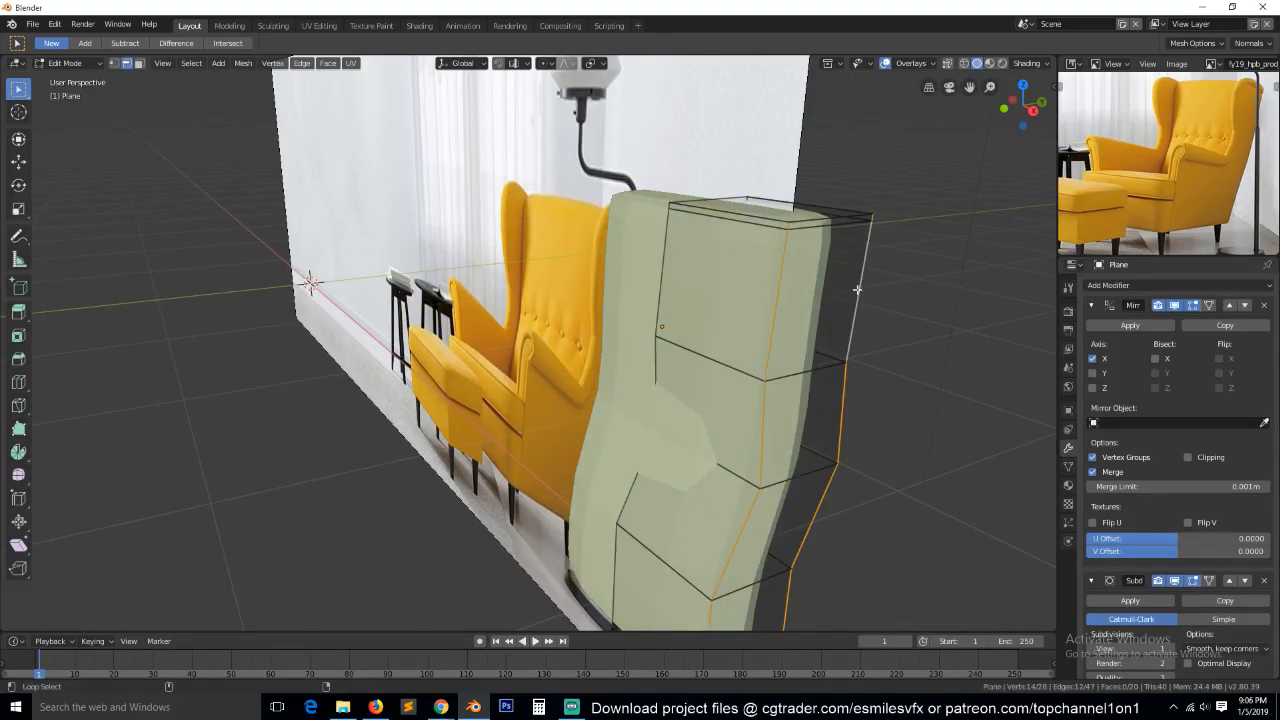
pyautogui.press('x')
pyautogui.click(825, 240)
pyautogui.scroll(-4, 756, 470)
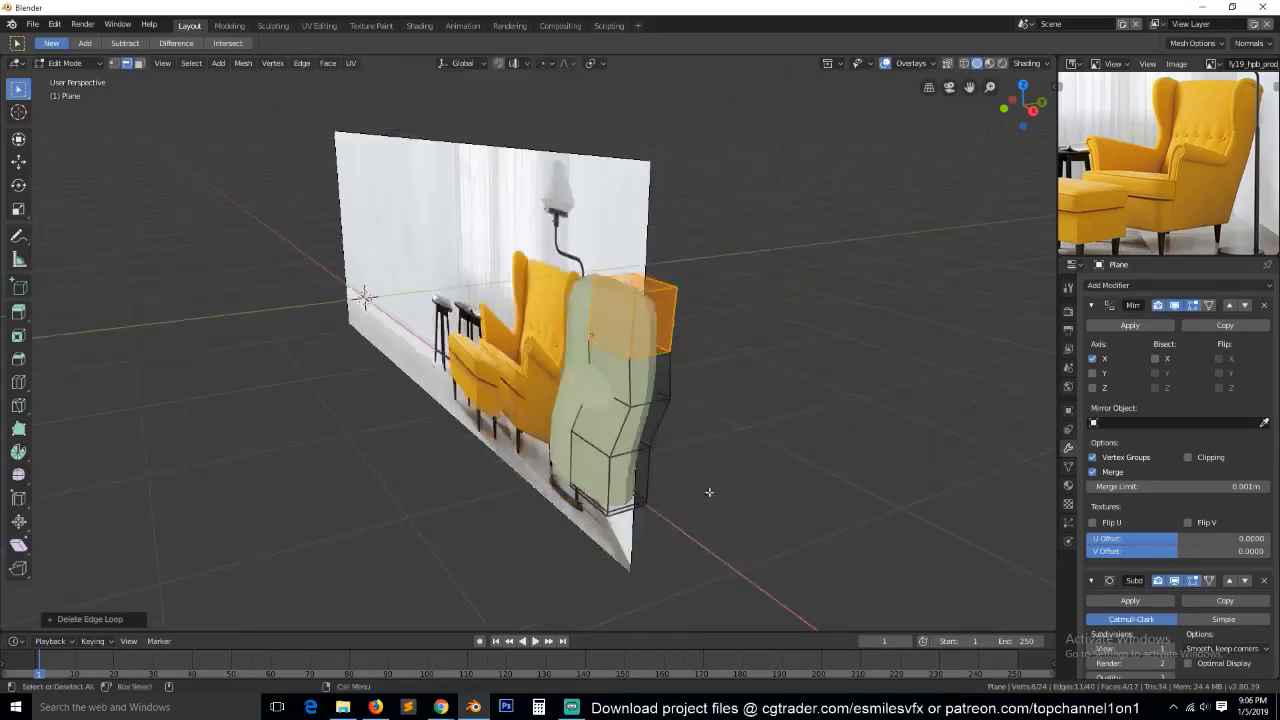
pyautogui.moveTo(756, 470); pyautogui.dragTo(750, 440, button='middle')
pyautogui.keyDown('alt'); pyautogui.click(644, 489); pyautogui.keyUp('alt')
pyautogui.press('x')
pyautogui.click(646, 490)
# Select the backrest's outer side, top and bottom border edges, bevel them with one segment, and return to Object Mode.
pyautogui.keyDown('alt'); pyautogui.click(626, 472); pyautogui.keyUp('alt')
pyautogui.keyDown('alt'); pyautogui.keyDown('shift'); pyautogui.click(652, 272); pyautogui.keyUp('shift'); pyautogui.keyUp('alt')
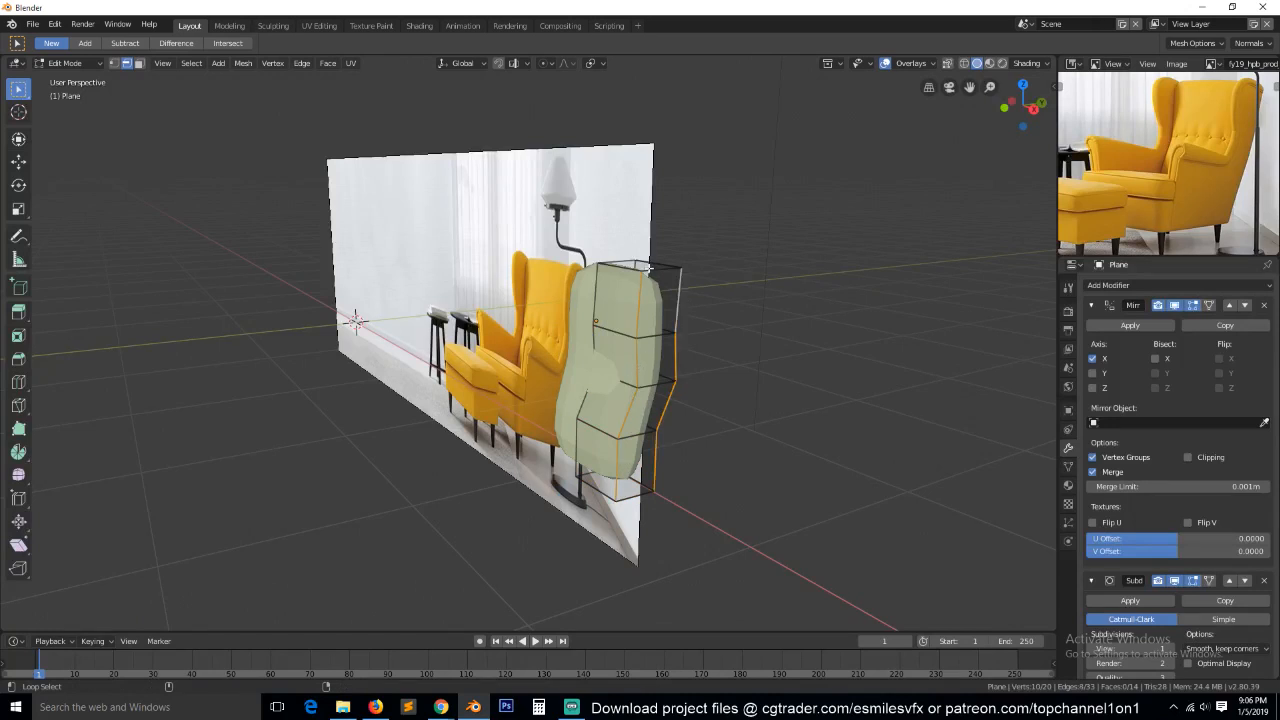
pyautogui.keyDown('alt'); pyautogui.keyDown('shift'); pyautogui.click(623, 268); pyautogui.keyUp('shift'); pyautogui.keyUp('alt')
pyautogui.moveTo(602, 489); pyautogui.dragTo(817, 460, button='middle')
pyautogui.hotkey('ctrl', 'b')
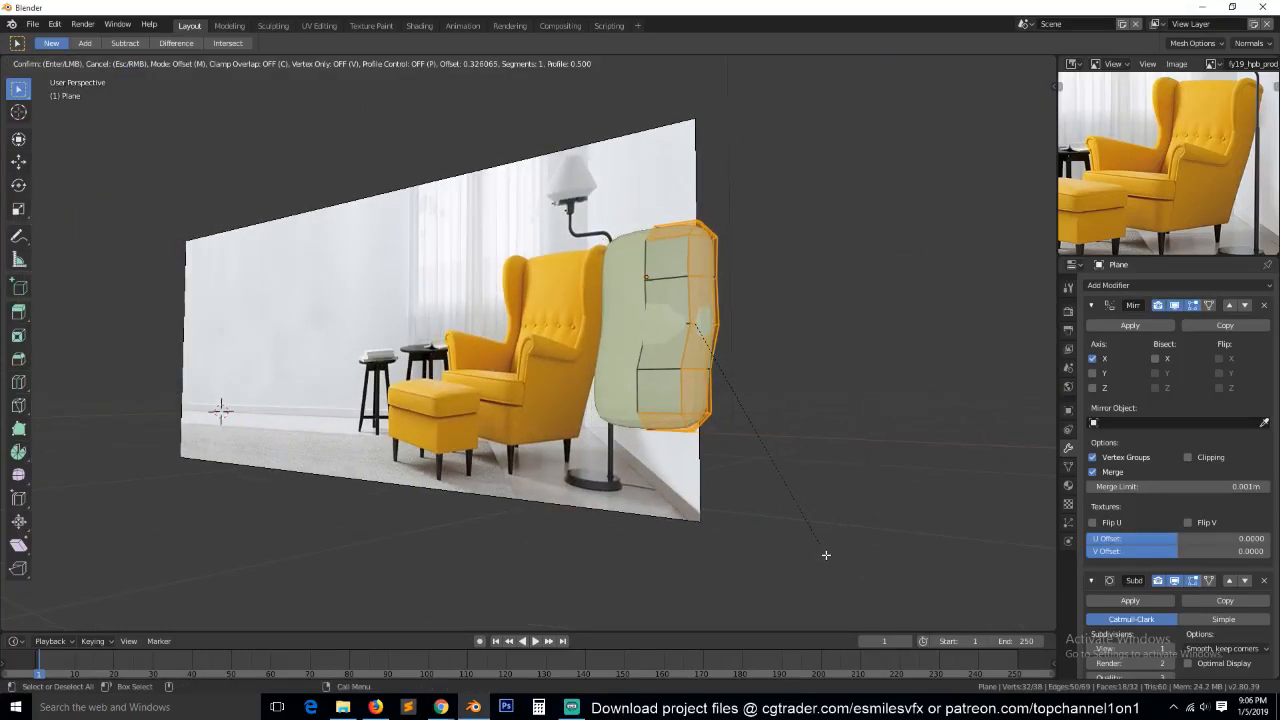
pyautogui.click(816, 525)
pyautogui.moveTo(816, 525); pyautogui.dragTo(740, 451, button='middle')
pyautogui.press('Tab')
pyautogui.moveTo(649, 329); pyautogui.dragTo(734, 340, button='middle')
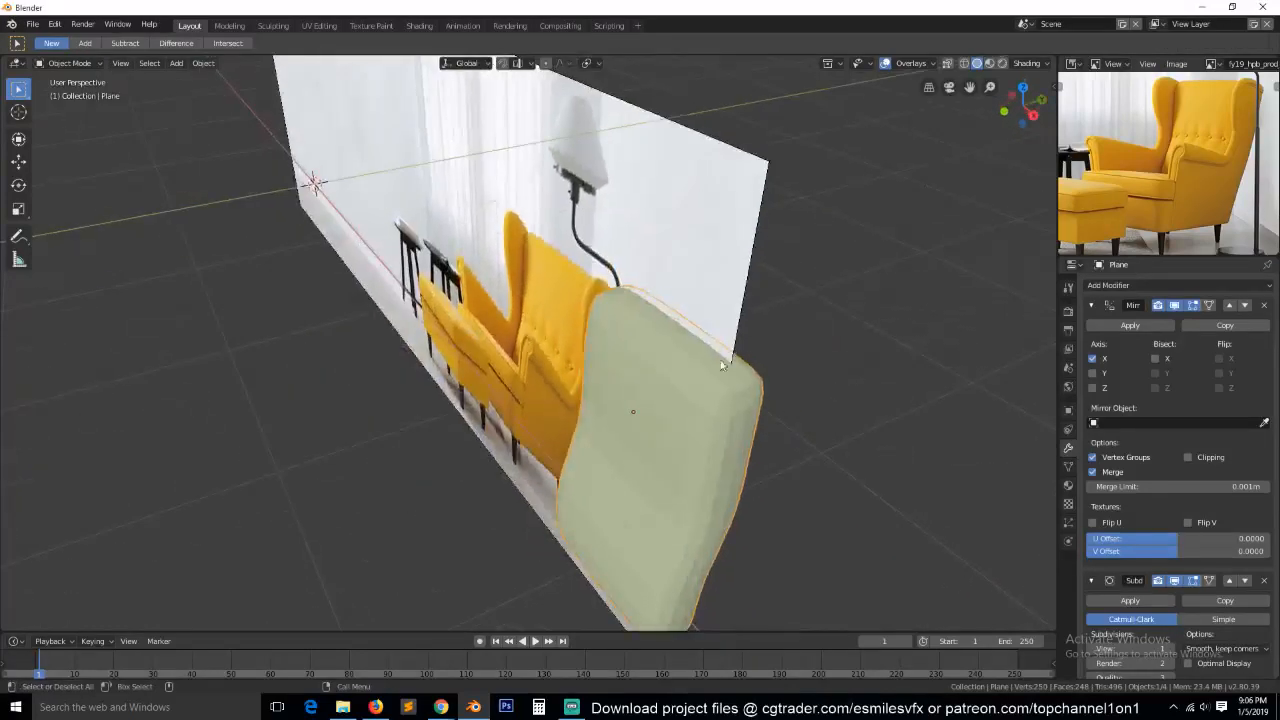
# Switch to the YouTube Audio Library in Chrome, open the track "Ready-Set-Go!" with its playback control, and return to Blender.
pyautogui.moveTo(739, 400); pyautogui.dragTo(770, 405, button='middle')
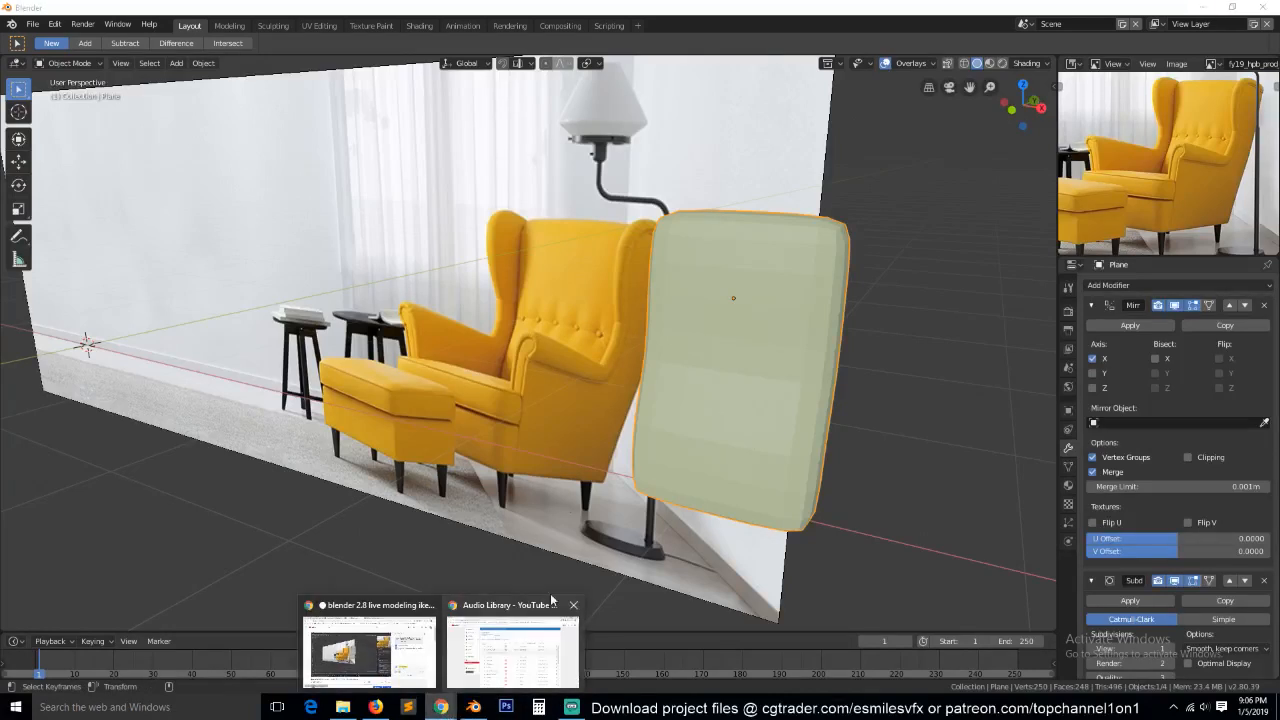
pyautogui.click(490, 655)
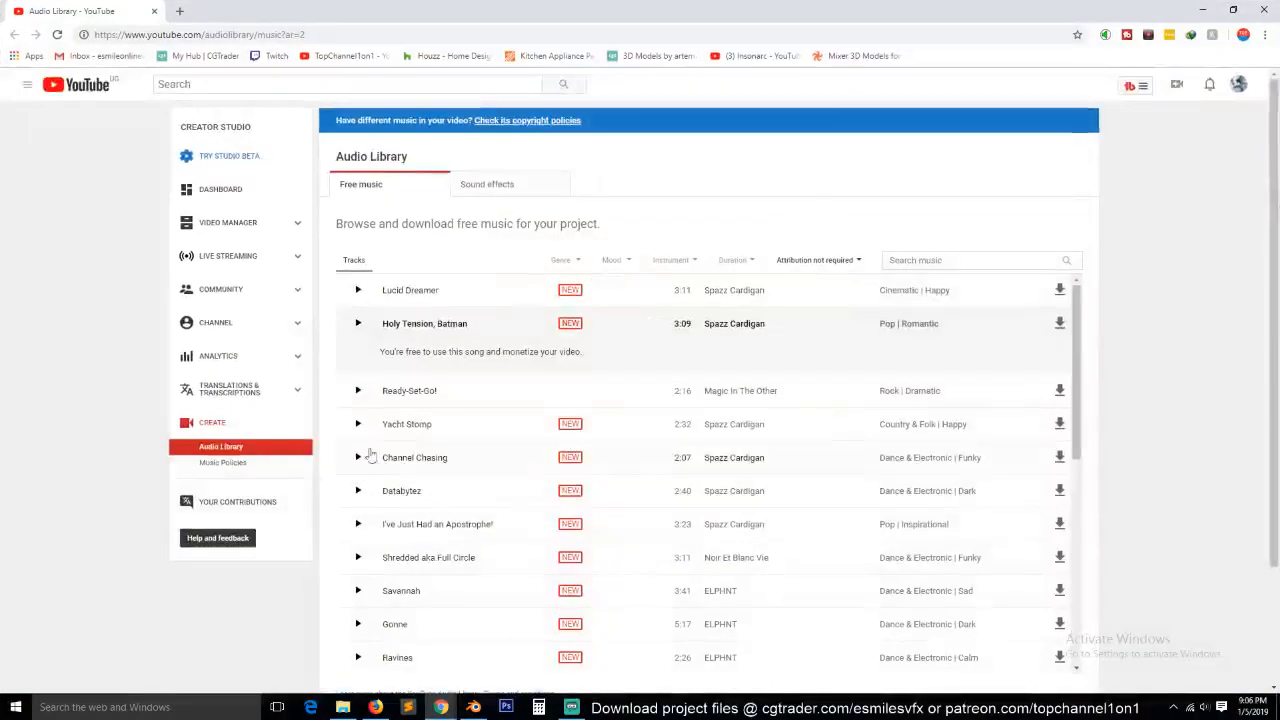
pyautogui.click(359, 391)
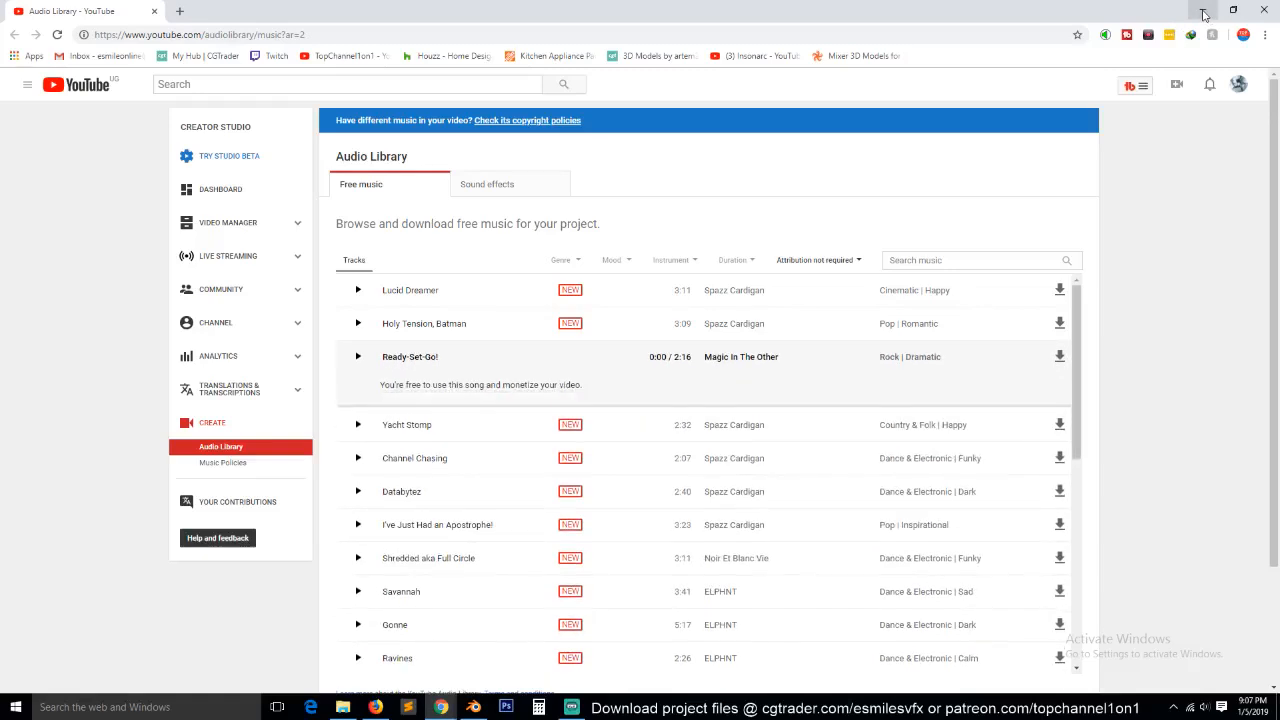
pyautogui.click(1203, 11)
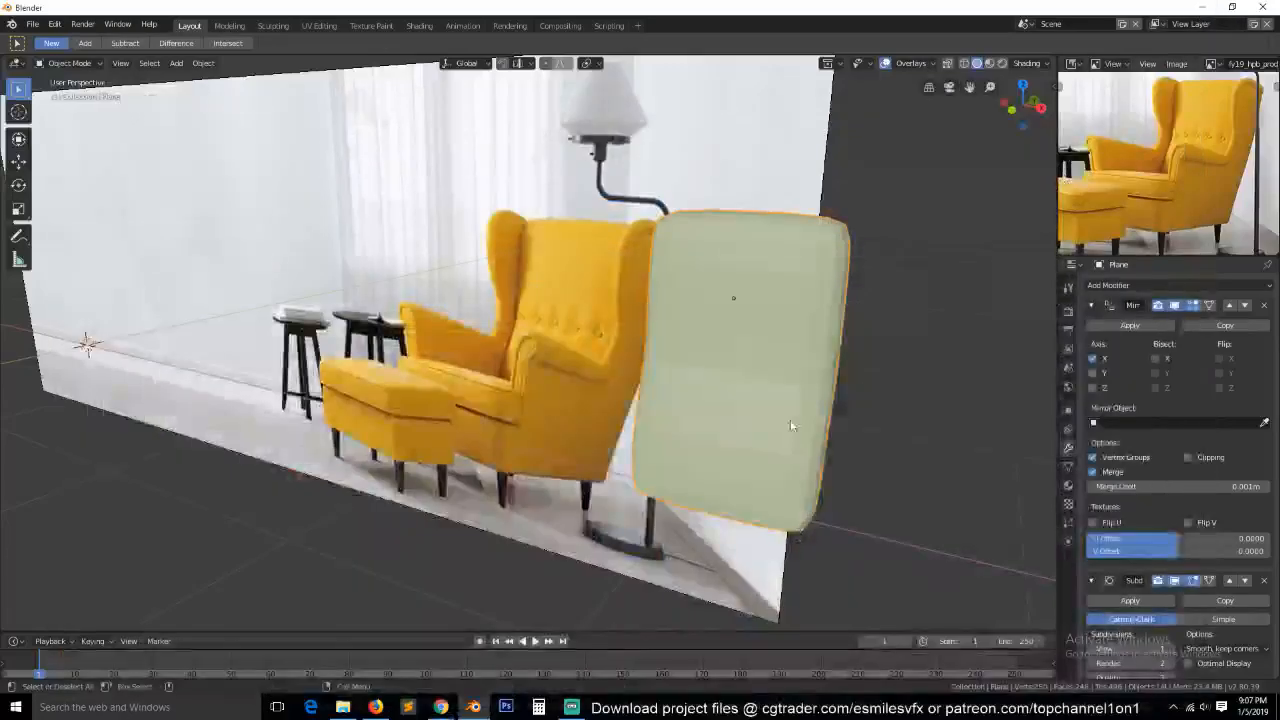
# Apply smooth shading to the backrest and compare it with the reference chair from the front.
pyautogui.moveTo(741, 443); pyautogui.dragTo(712, 368, button='middle')
pyautogui.rightClick(712, 368)
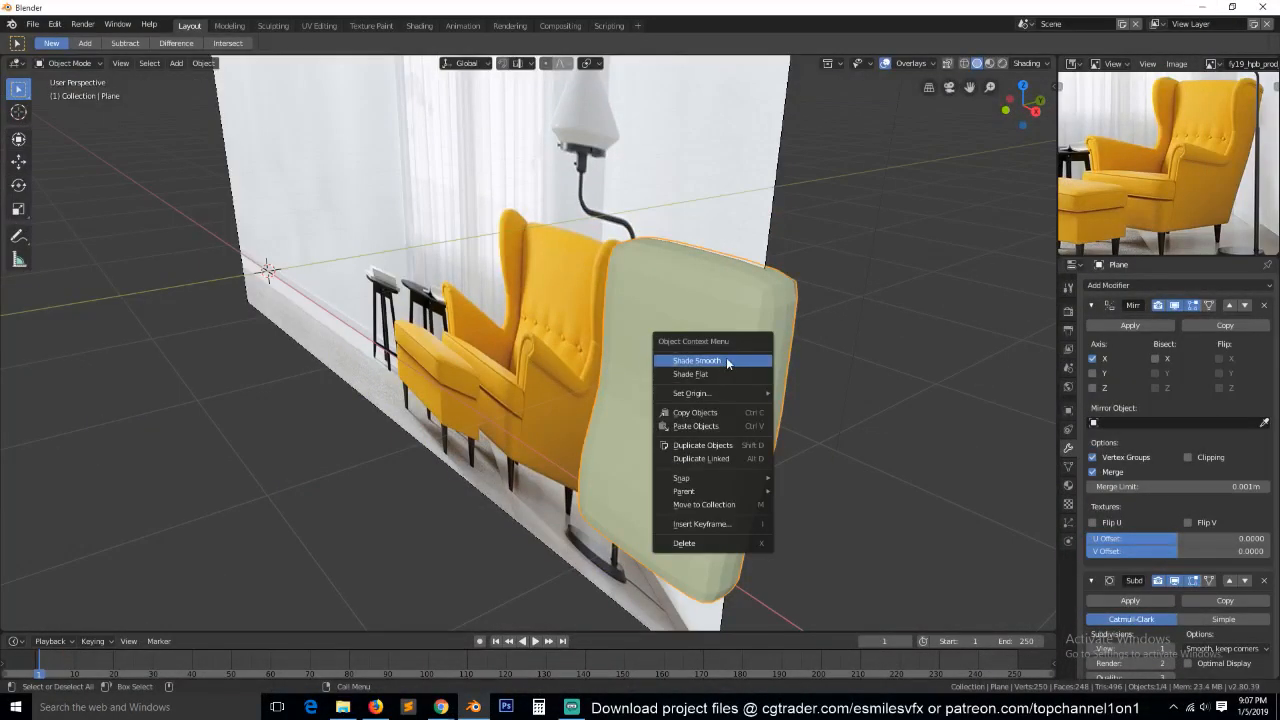
pyautogui.click(726, 358)
pyautogui.press('KP_1')
pyautogui.scroll(5, 744, 369)
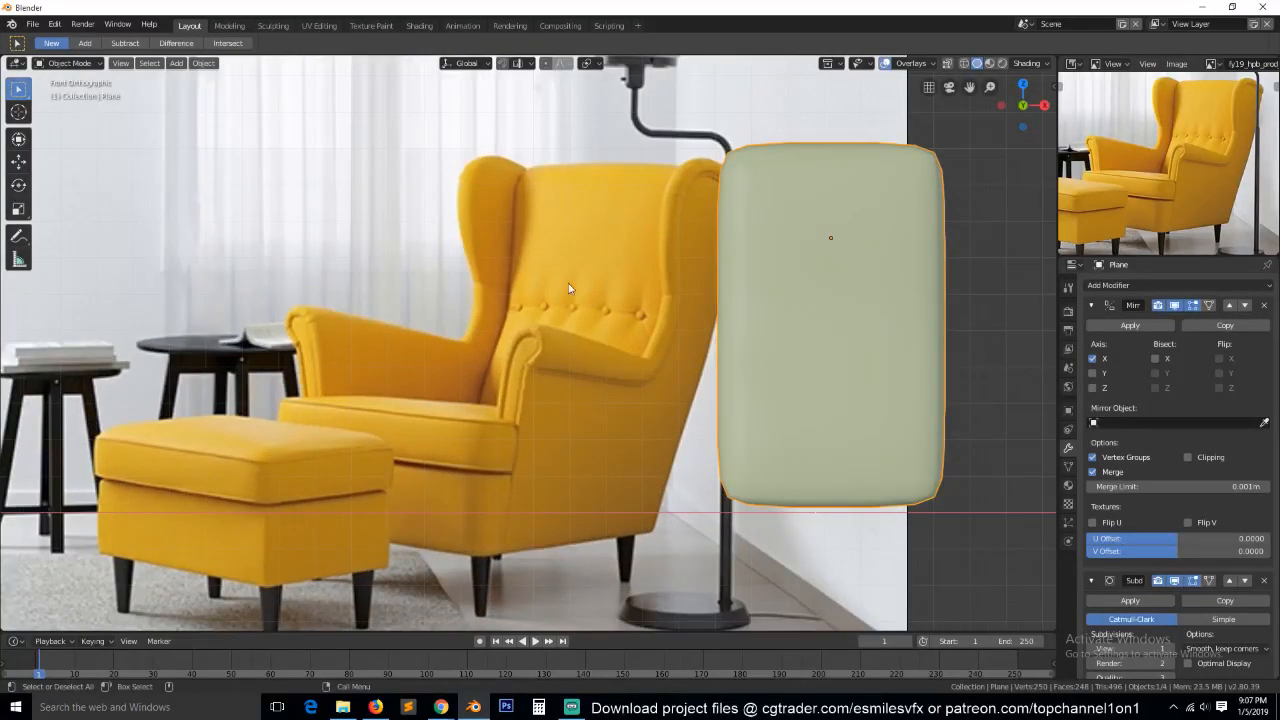
# In a wireframe side view, rotate the backrest's upper vertices to lean backward and shift them back along Y.
pyautogui.press('KP_3')
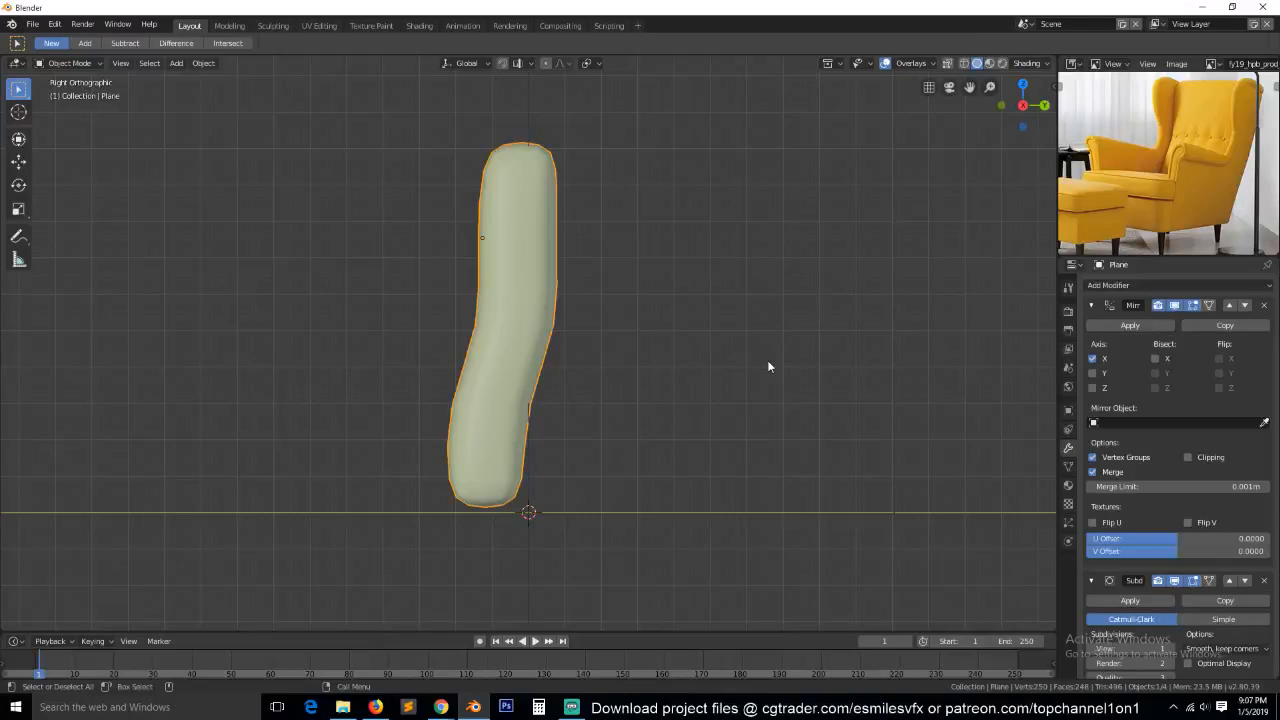
pyautogui.press('Tab')
pyautogui.press('1')
pyautogui.hotkey('alt', 'a')
pyautogui.press('z')
pyautogui.click(357, 288)
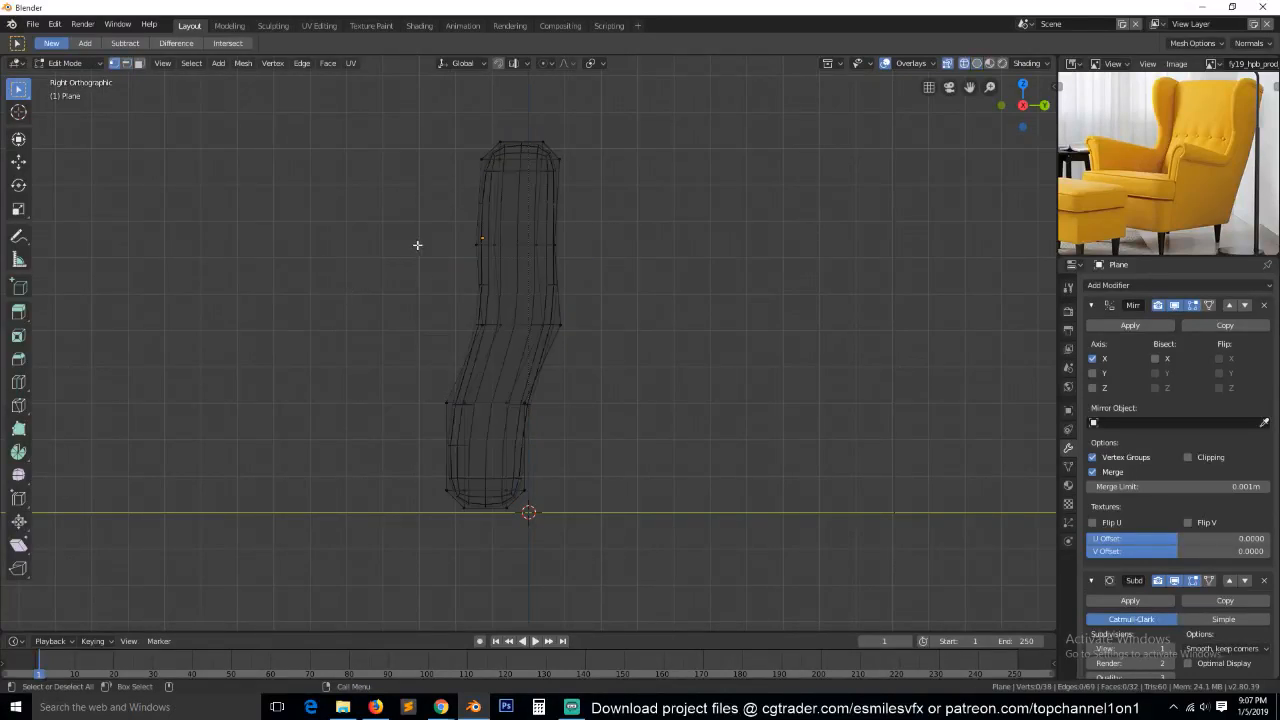
pyautogui.moveTo(429, 109); pyautogui.dragTo(612, 272)
pyautogui.press('r')
pyautogui.click(691, 257)
pyautogui.press('g')
pyautogui.press('y')
pyautogui.click(713, 260)
pyautogui.hotkey('alt', 'a')
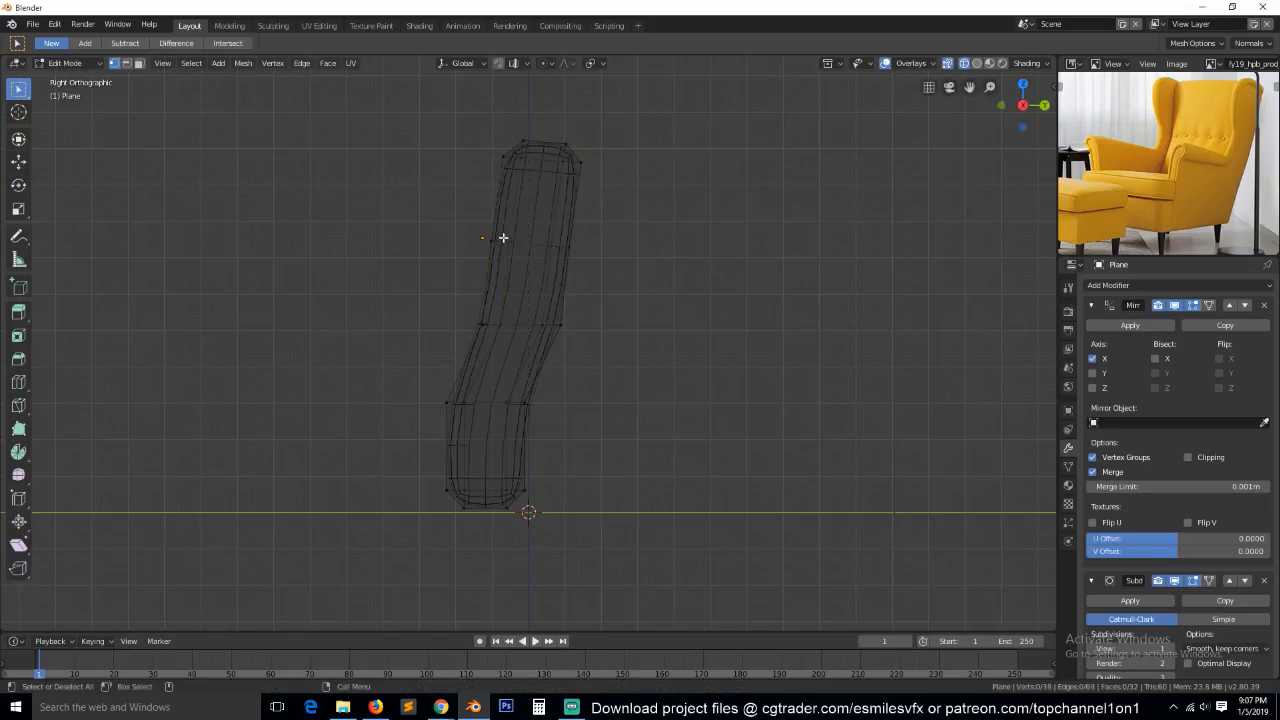
# Nudge the horizontal edge loop in the backrest's upper section along Y, then return to Object Mode with solid shading.
pyautogui.keyDown('alt'); pyautogui.click(510, 240); pyautogui.keyUp('alt')
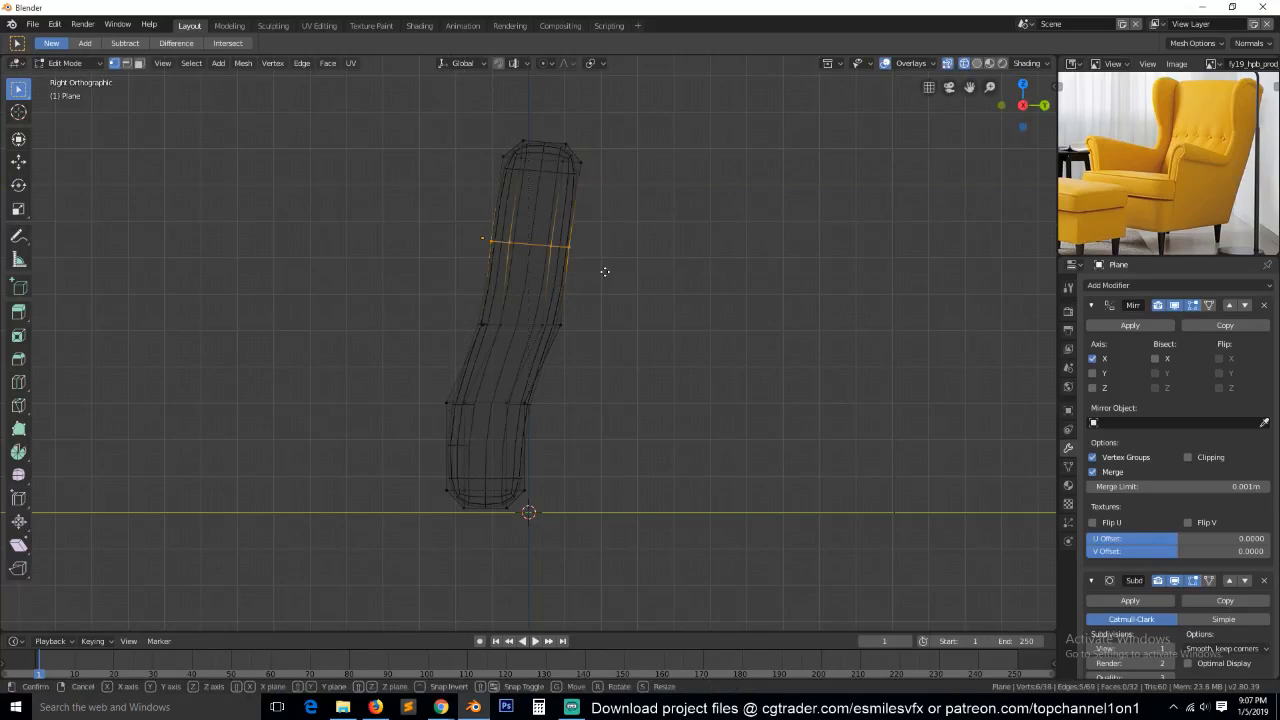
pyautogui.press('g')
pyautogui.press('y')
pyautogui.click(597, 274)
pyautogui.press('Tab')
pyautogui.press('z')
pyautogui.click(705, 289)
pyautogui.moveTo(705, 289)
pyautogui.mouseDown(button='middle')
pyautogui.moveTo(784, 319)
pyautogui.moveTo(822, 373)
pyautogui.mouseUp(button='middle')
pyautogui.scroll(-2, 784, 319)
# Add two evenly spaced vertical loop cuts across the editable half of the backrest and return to Object Mode.
pyautogui.press('Tab')
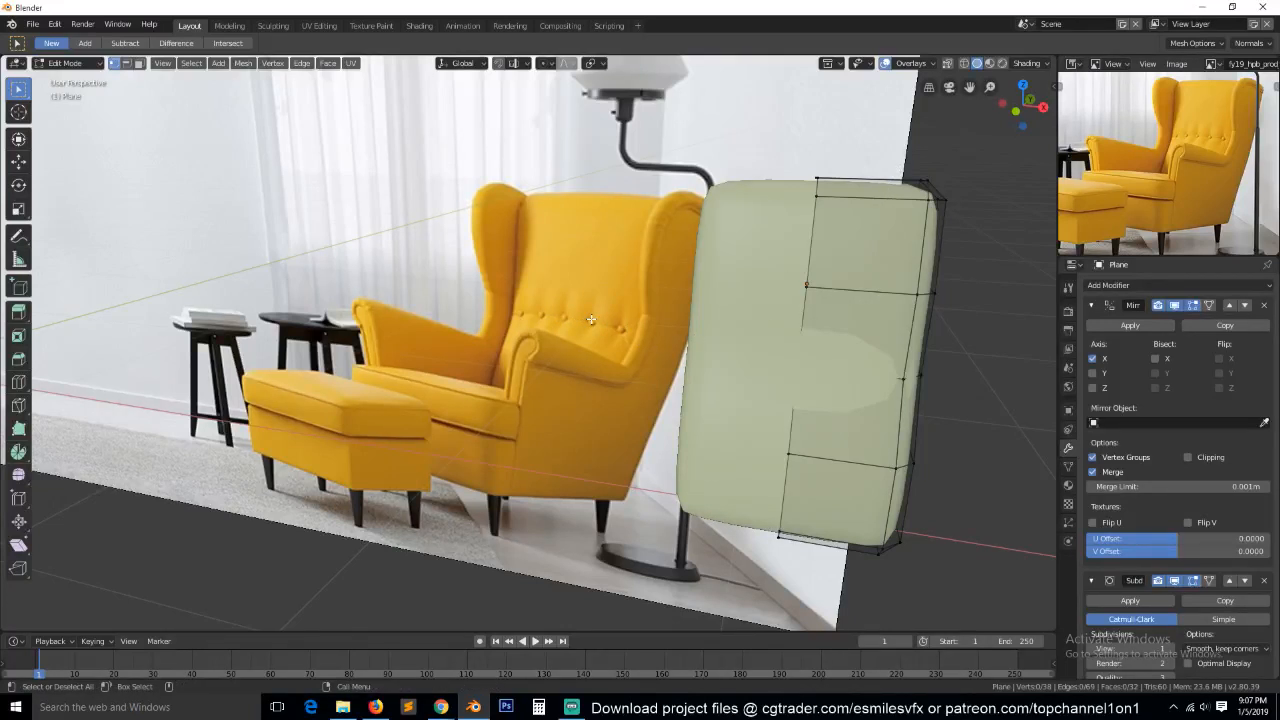
pyautogui.hotkey('ctrl', 'r')
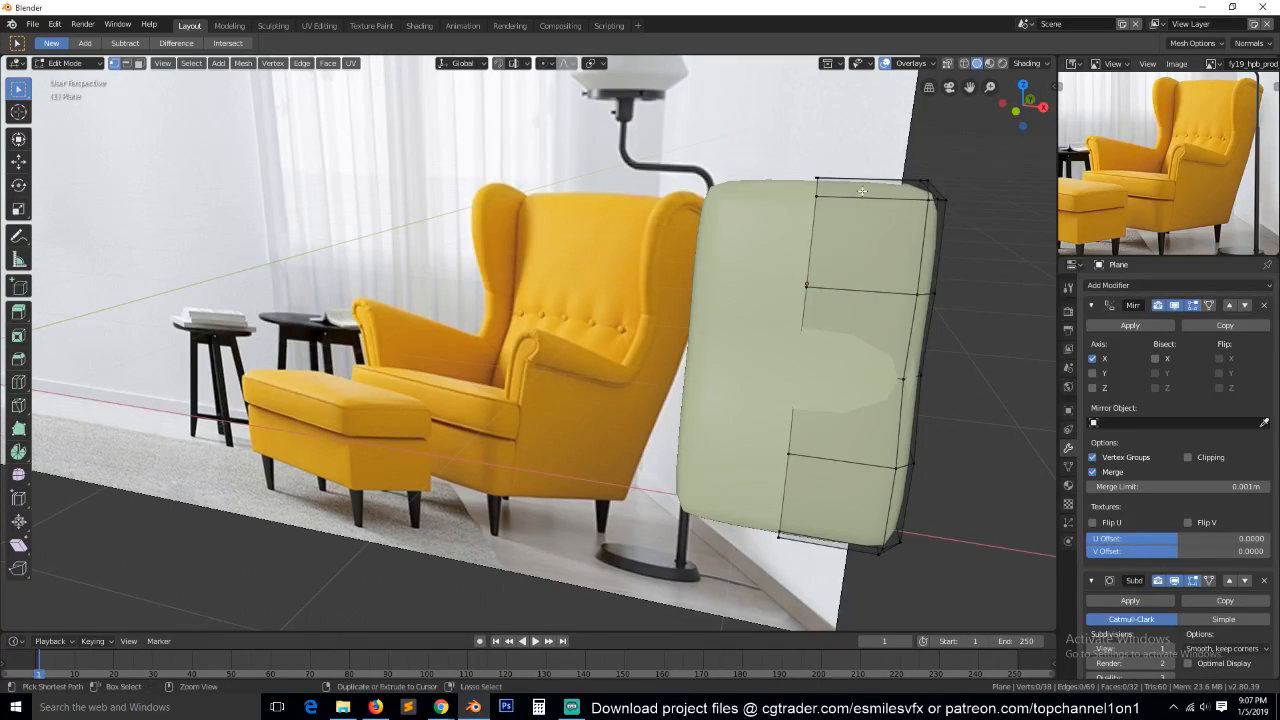
pyautogui.scroll(1, 860, 192)
pyautogui.click(860, 191)
pyautogui.click(861, 191)
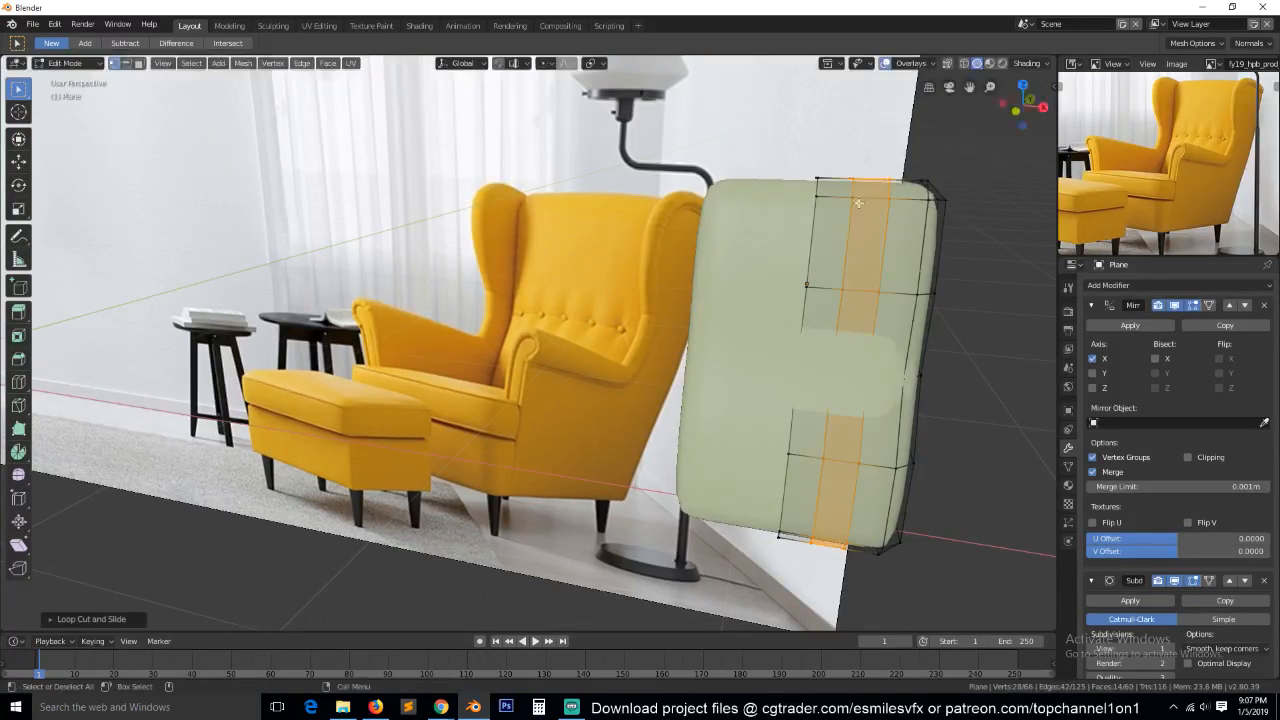
pyautogui.hotkey('alt', 'a')
pyautogui.press('Tab')
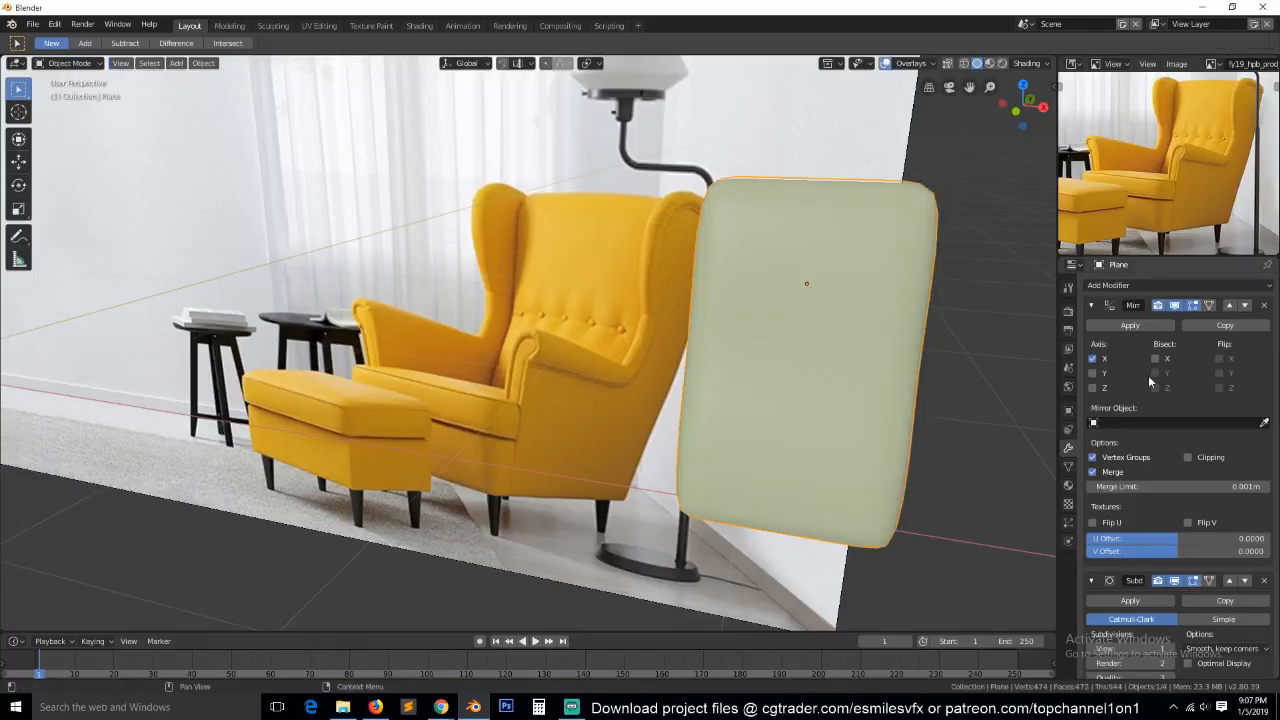
# Collapse the Mirror modifier, turn off the Subdivision modifier's viewport display, and check the cage in Edit Mode.
pyautogui.click(1091, 305)
pyautogui.click(1174, 328)
pyautogui.press('Tab')
pyautogui.moveTo(992, 415); pyautogui.dragTo(846, 410, button='middle')
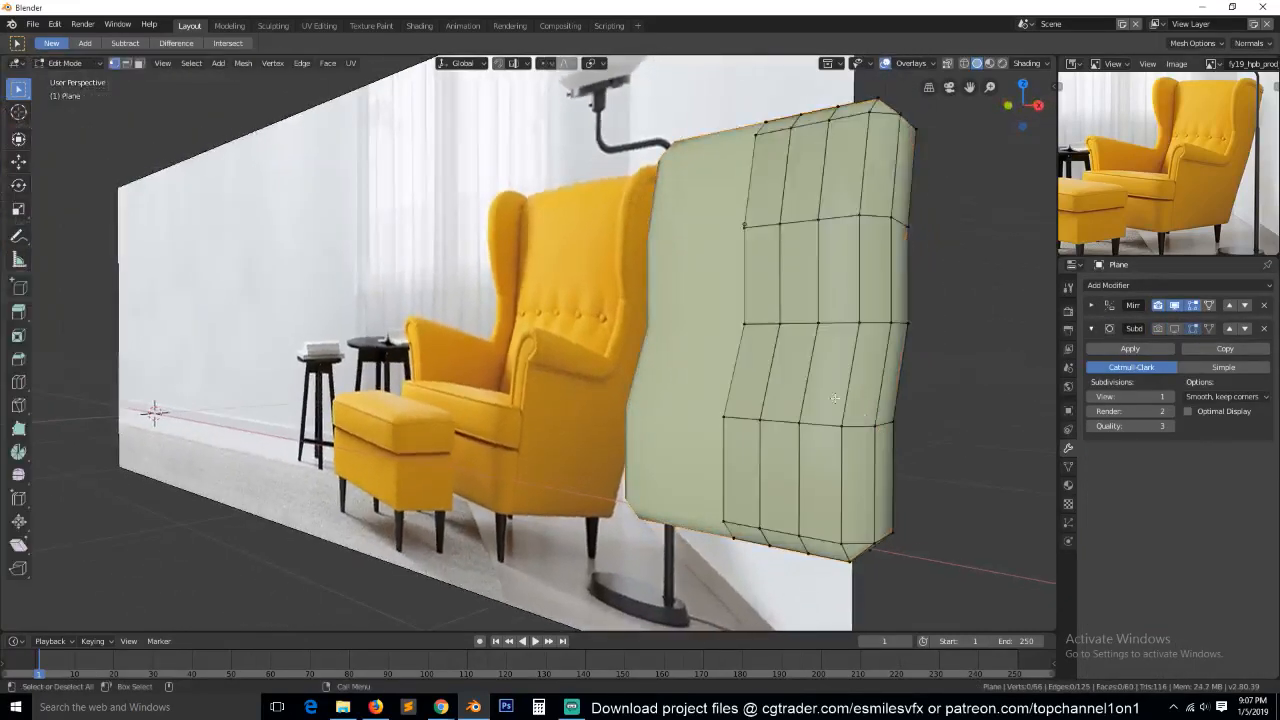
pyautogui.scroll(4, 846, 410)
# Apply the Mirror modifier to the backrest and reopen the full mesh for editing.
pyautogui.press('Tab')
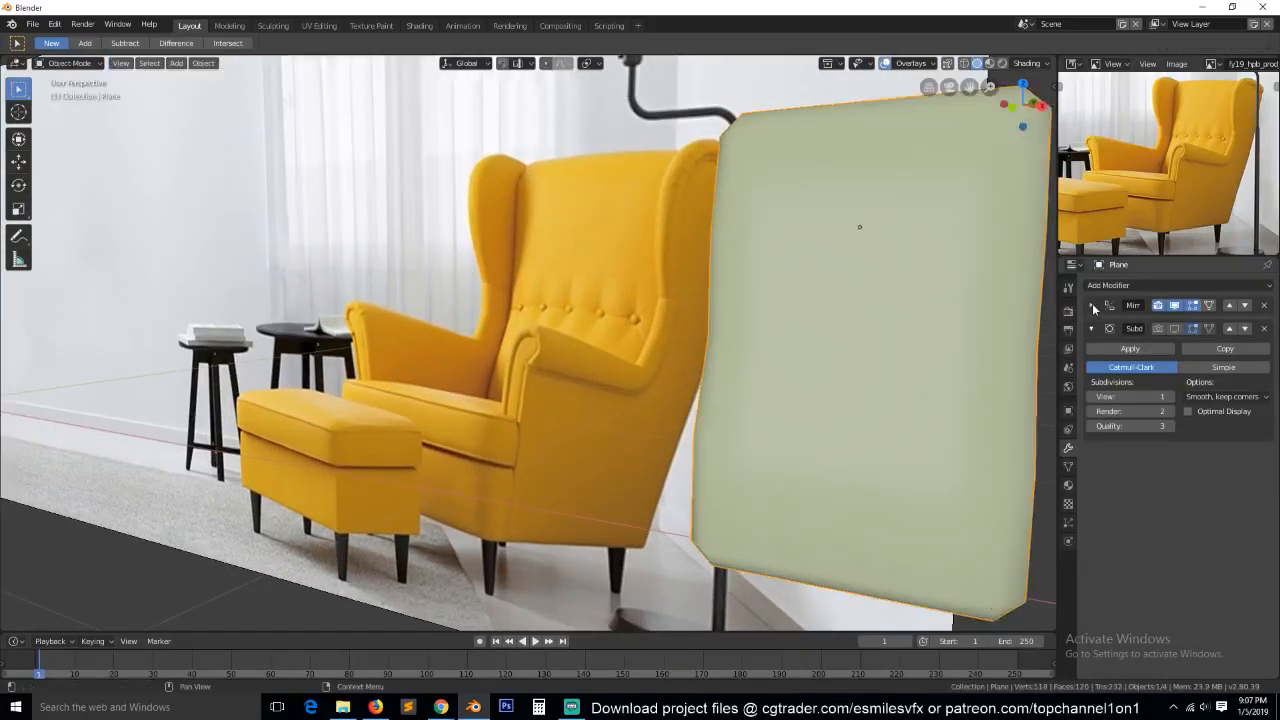
pyautogui.click(1091, 305)
pyautogui.click(1130, 325)
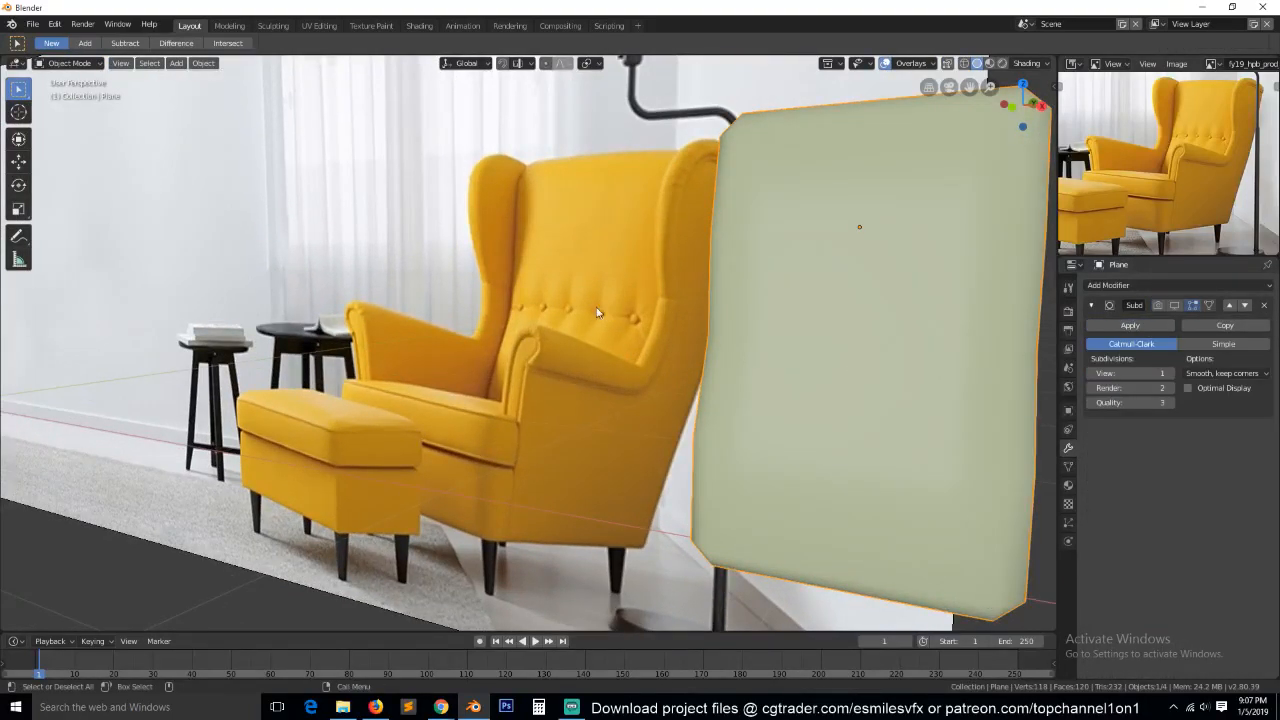
pyautogui.press('Tab')
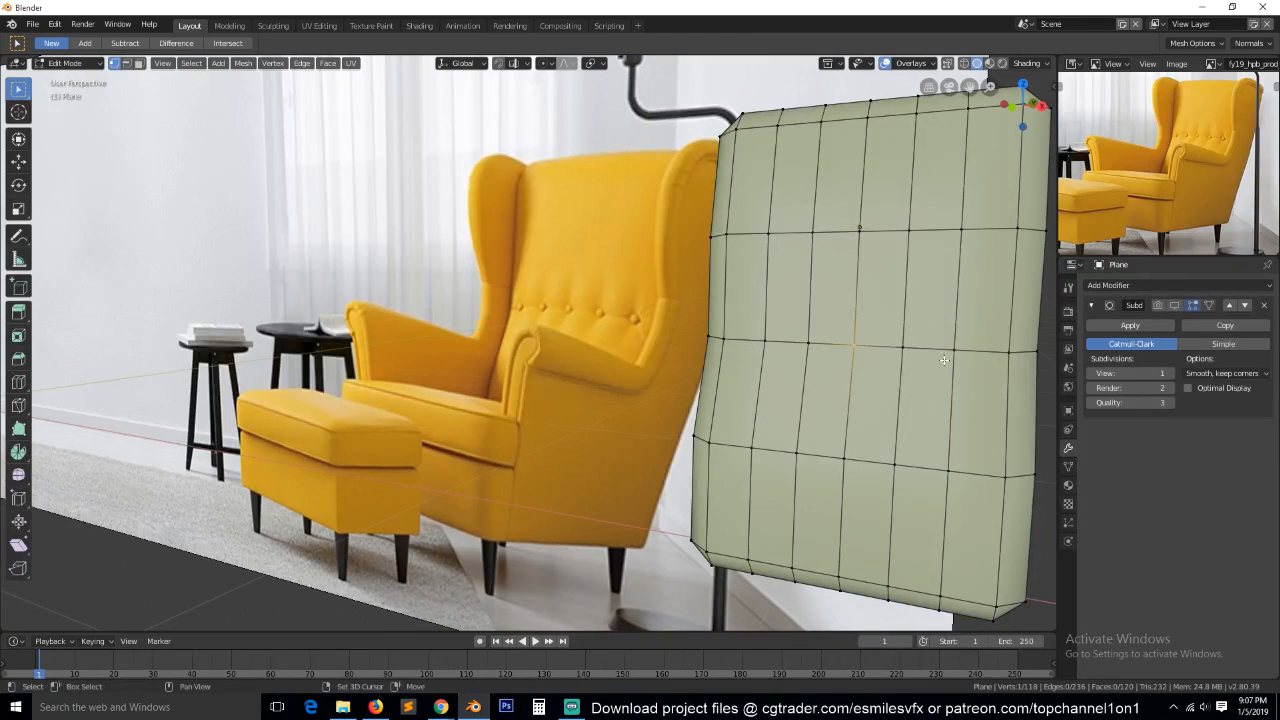
# Slide the outermost vertical edge loop on the right half of the backrest's front face slightly outward.
pyautogui.keyDown('alt'); pyautogui.click(808, 349); pyautogui.keyUp('alt')
pyautogui.moveTo(844, 398); pyautogui.dragTo(868, 397, button='middle')
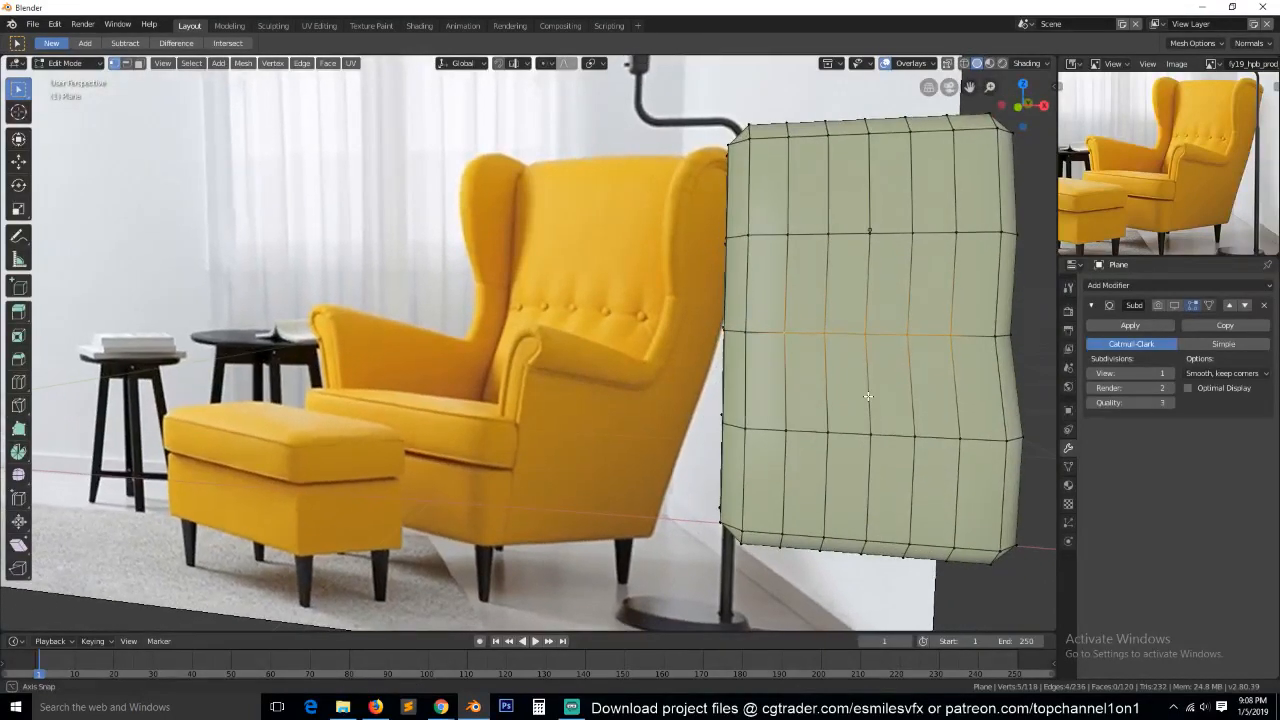
pyautogui.keyDown('alt'); pyautogui.click(958, 362); pyautogui.keyUp('alt')
pyautogui.press('g')
pyautogui.press('g')
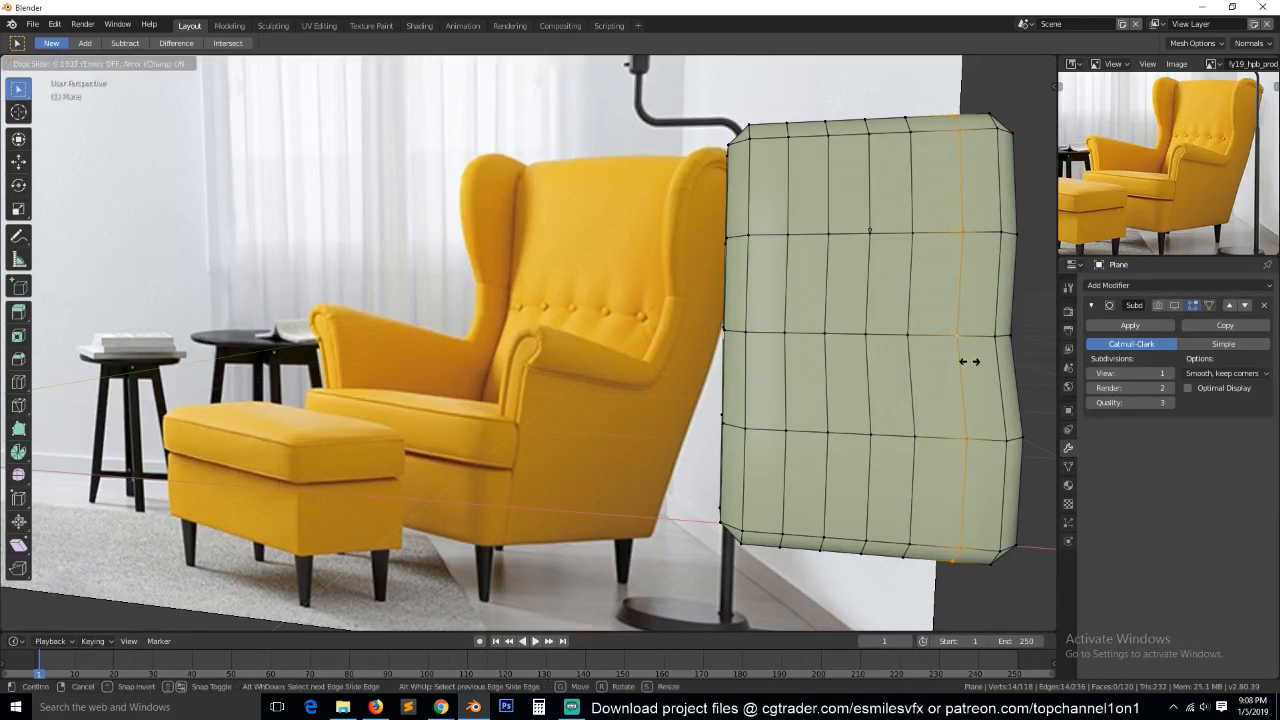
pyautogui.click(975, 363)
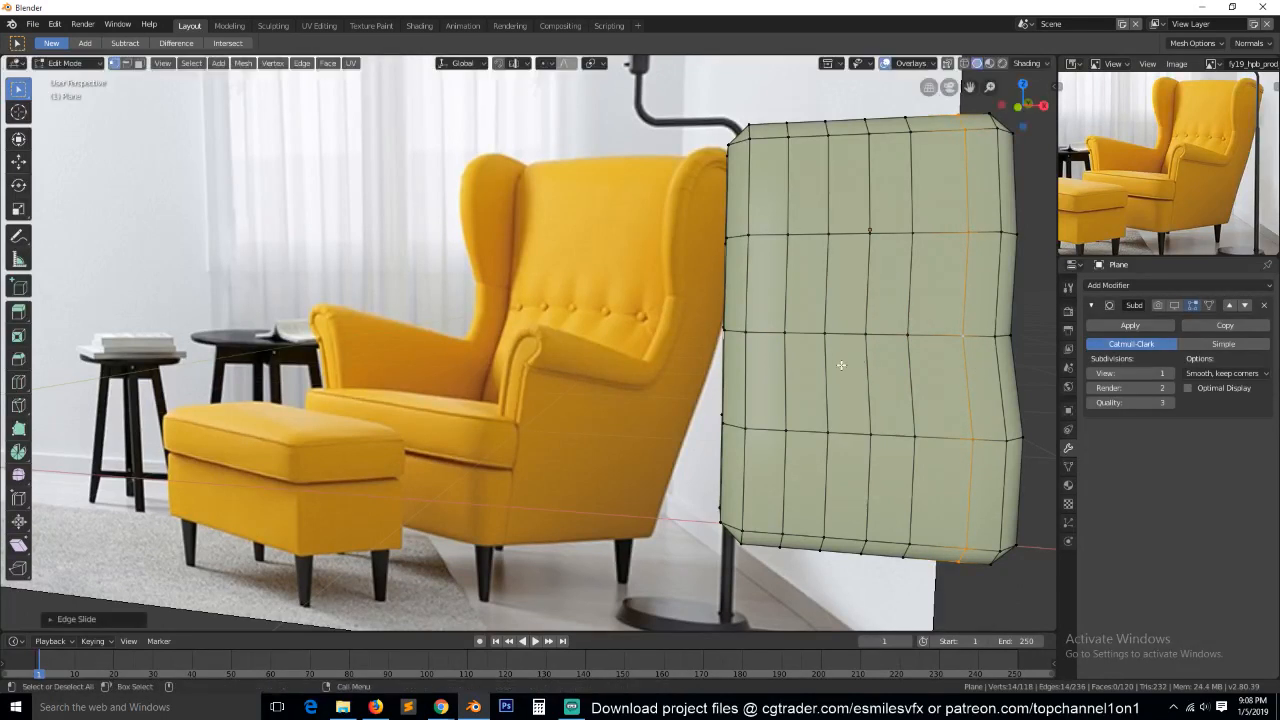
# Slide the vertical edge loop just right of the backrest's center slightly outward.
pyautogui.keyDown('alt'); pyautogui.click(909, 356); pyautogui.keyUp('alt')
pyautogui.press('g')
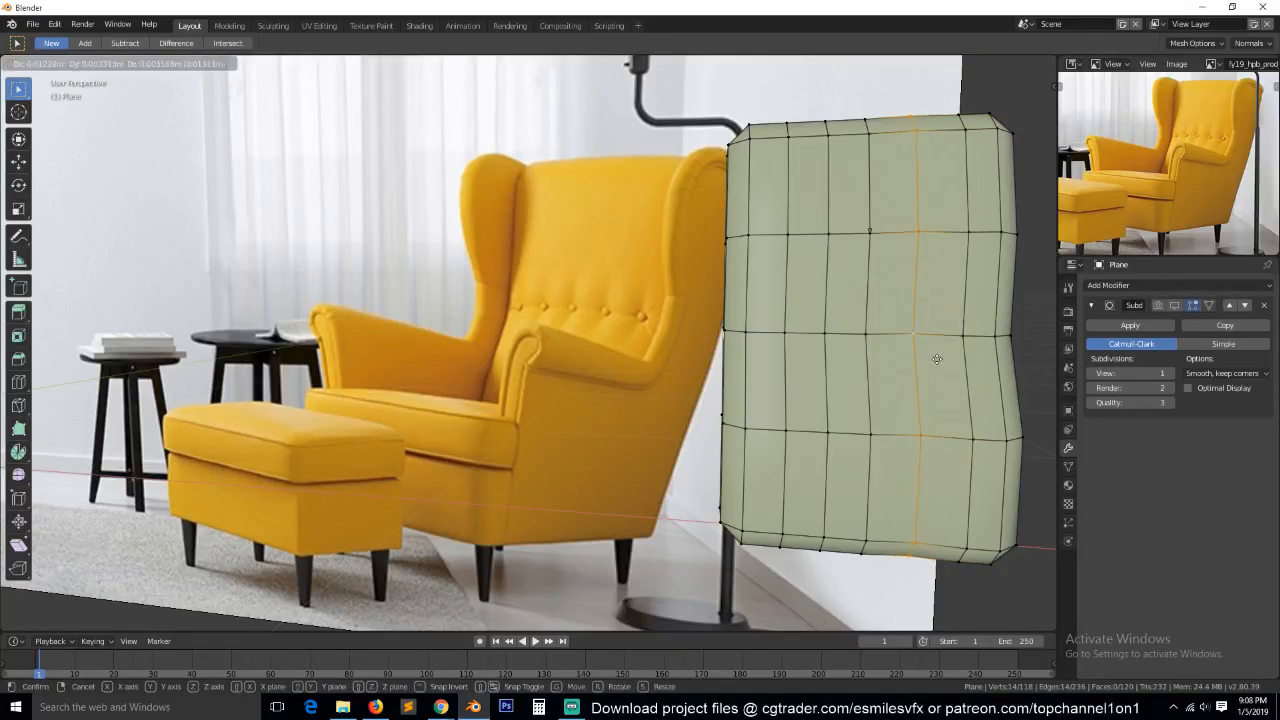
pyautogui.press('g')
pyautogui.click(937, 364)
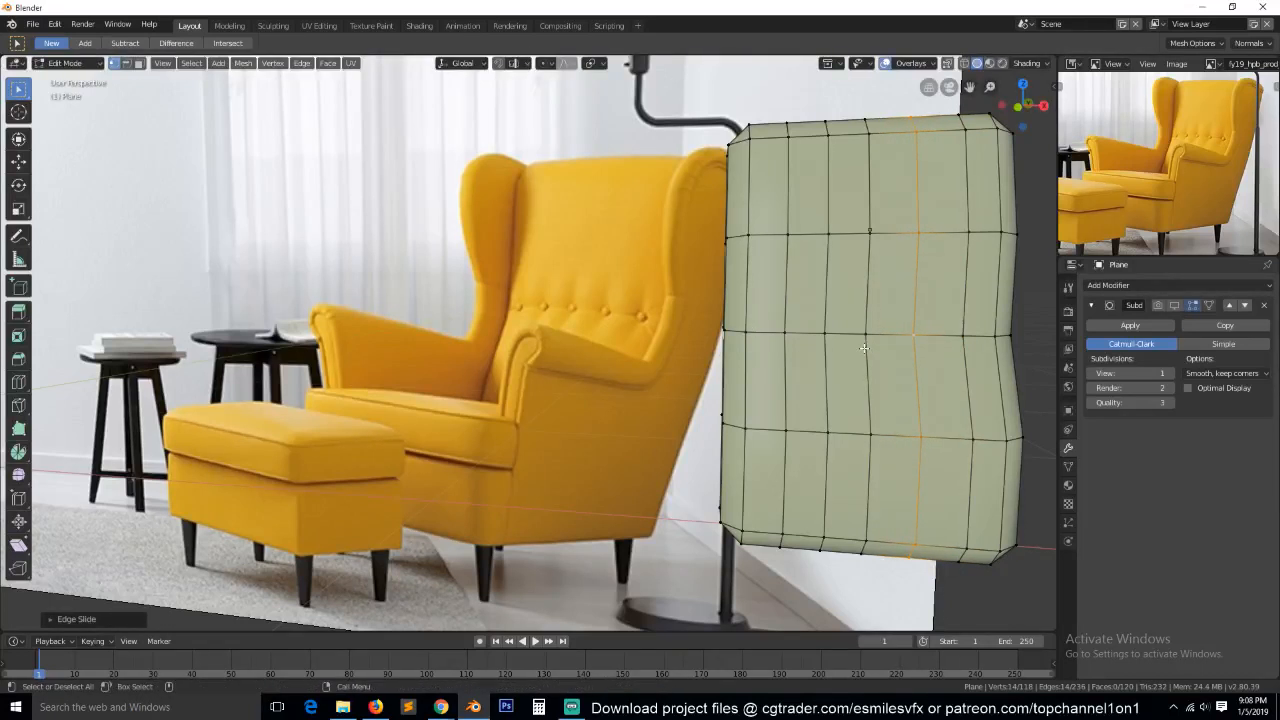
pyautogui.press('g')
pyautogui.press('g')
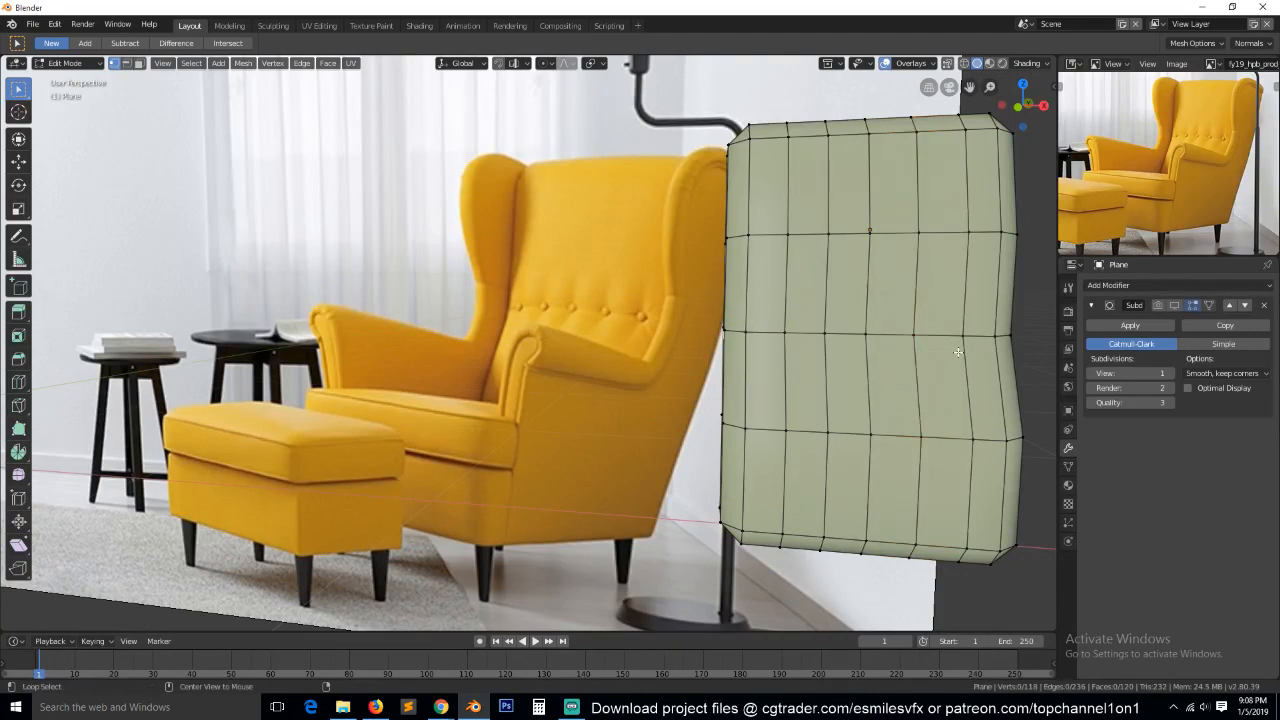
# Vertex-bevel three points on the backrest's middle row, from center to right, with two segments, amount 0.087 and profile 0.390.
pyautogui.click(965, 372)
pyautogui.hotkey('shift', 'ctrl', 'b')
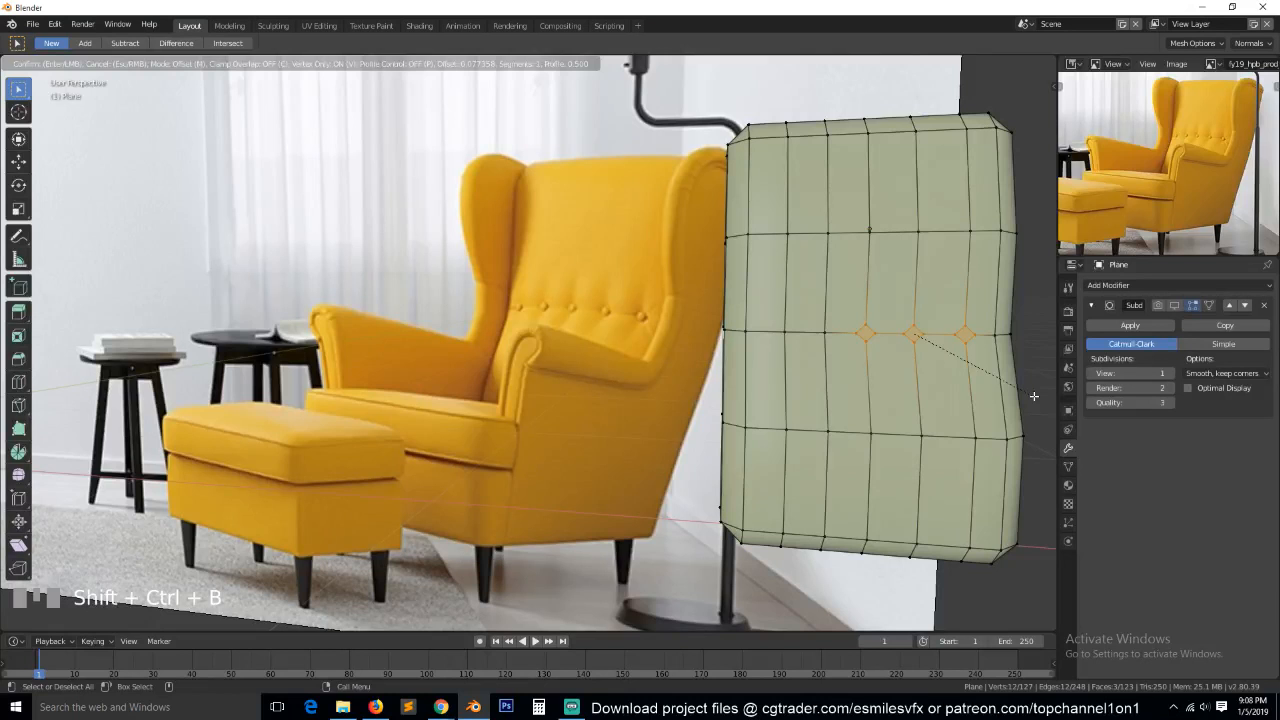
pyautogui.scroll(1, 1034, 396)
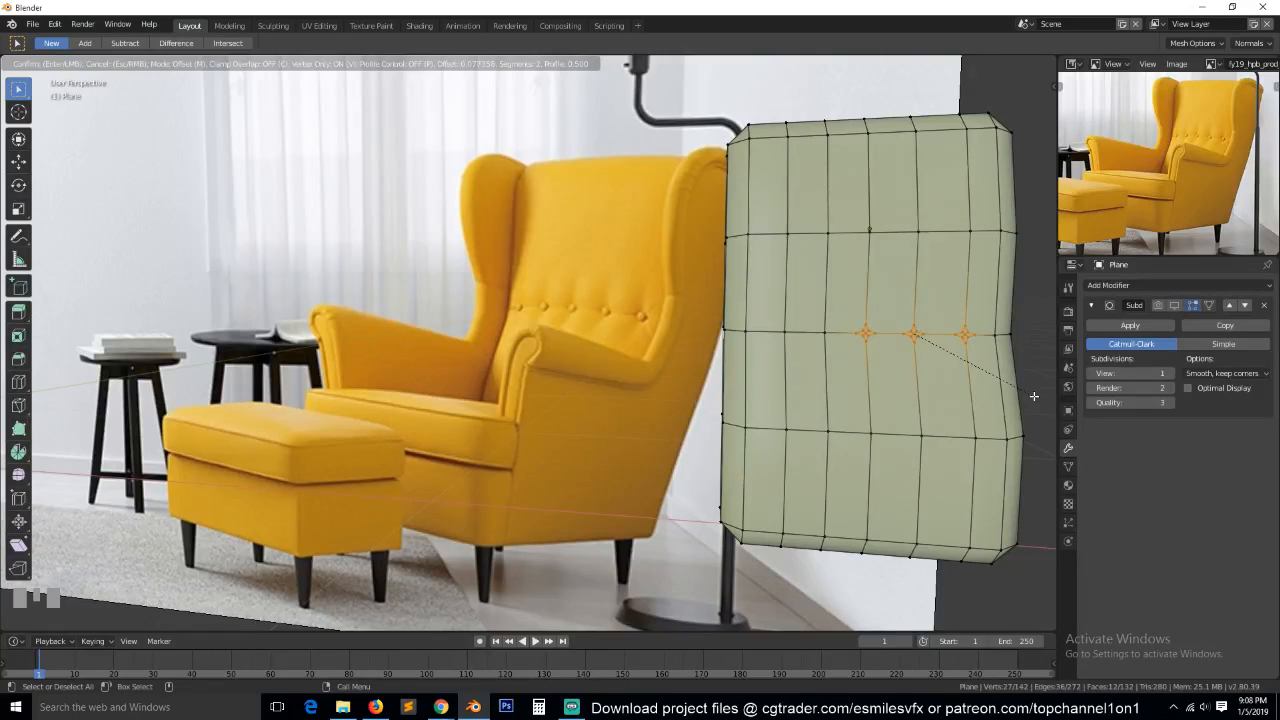
pyautogui.click(1036, 399)
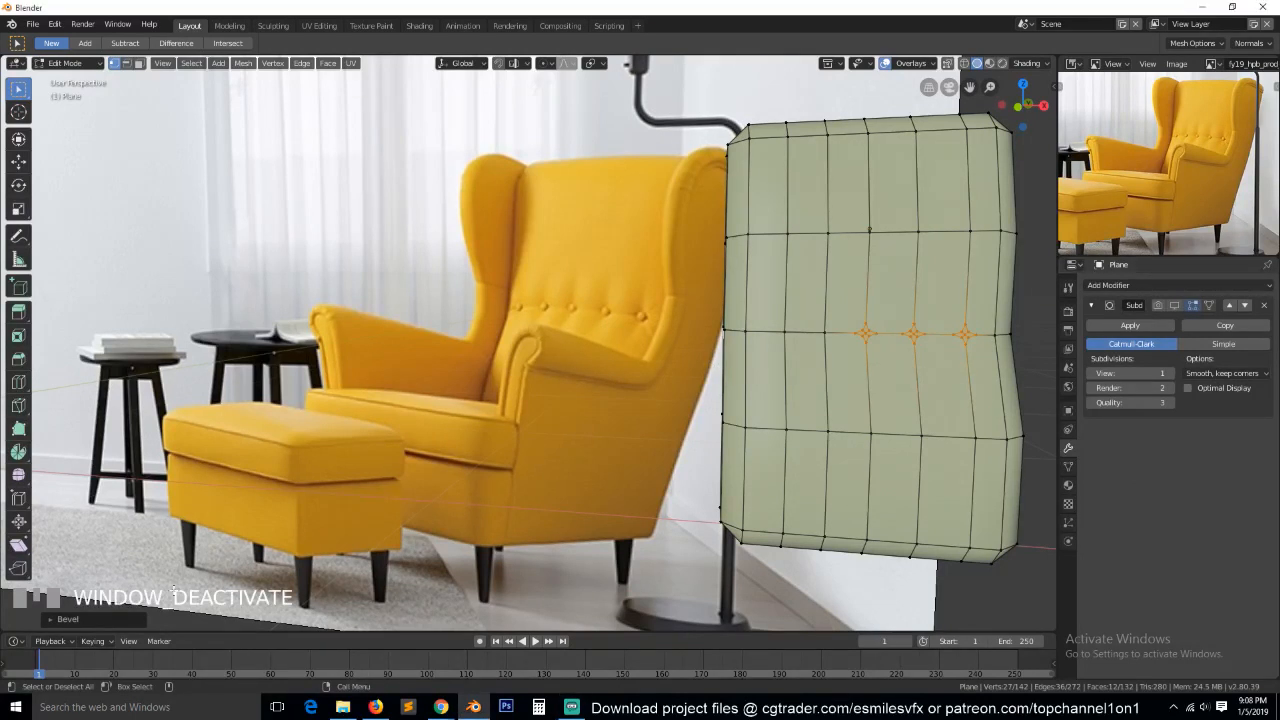
pyautogui.click(67, 619)
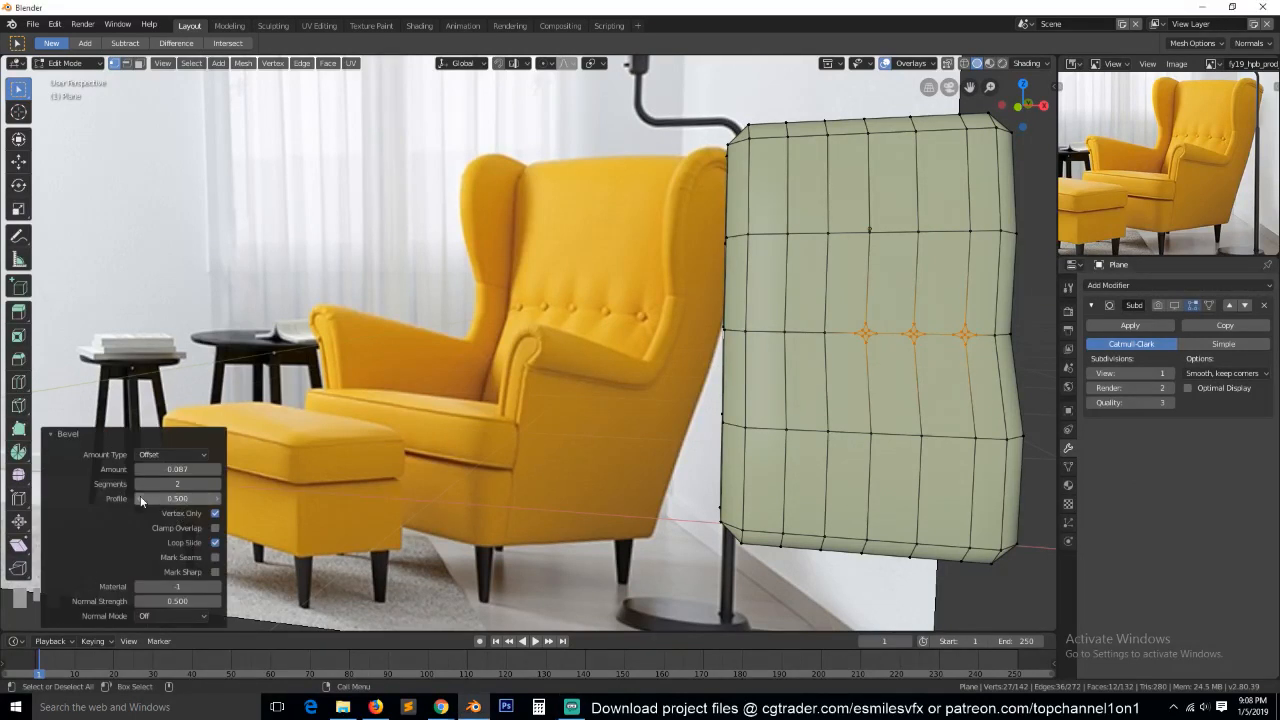
pyautogui.moveTo(178, 499); pyautogui.dragTo(145, 499)
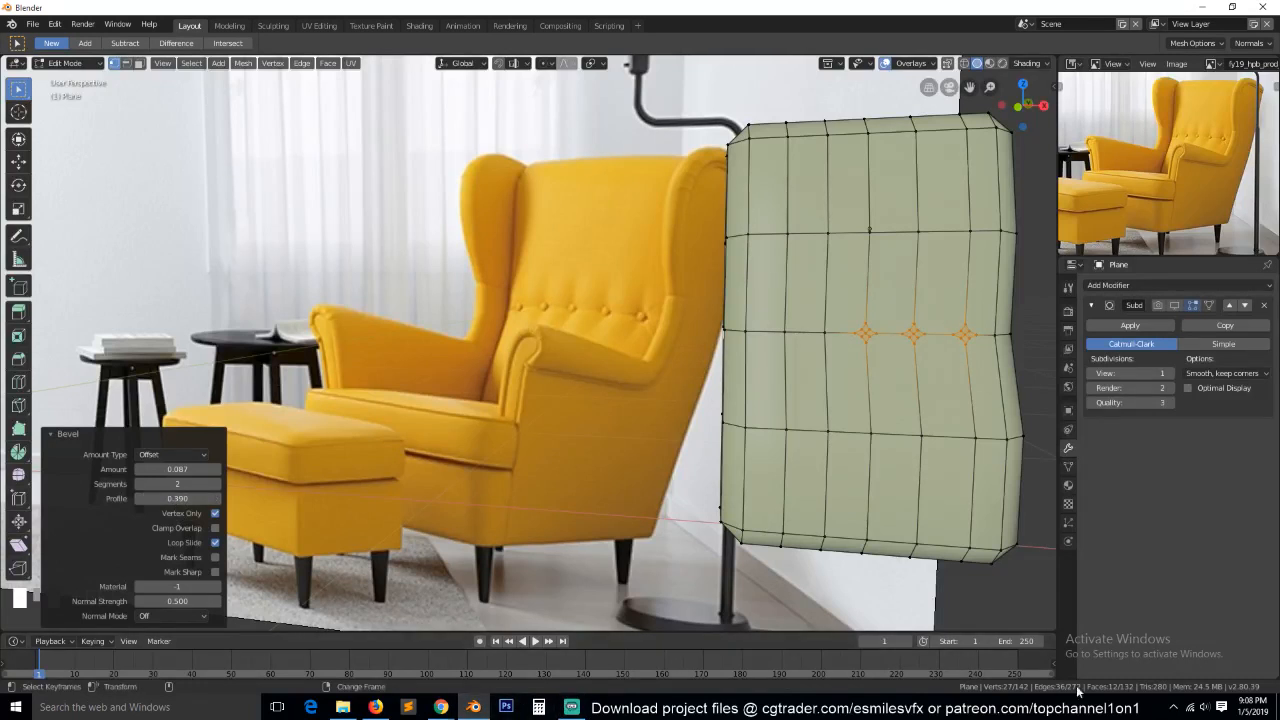
pyautogui.click(1206, 705)
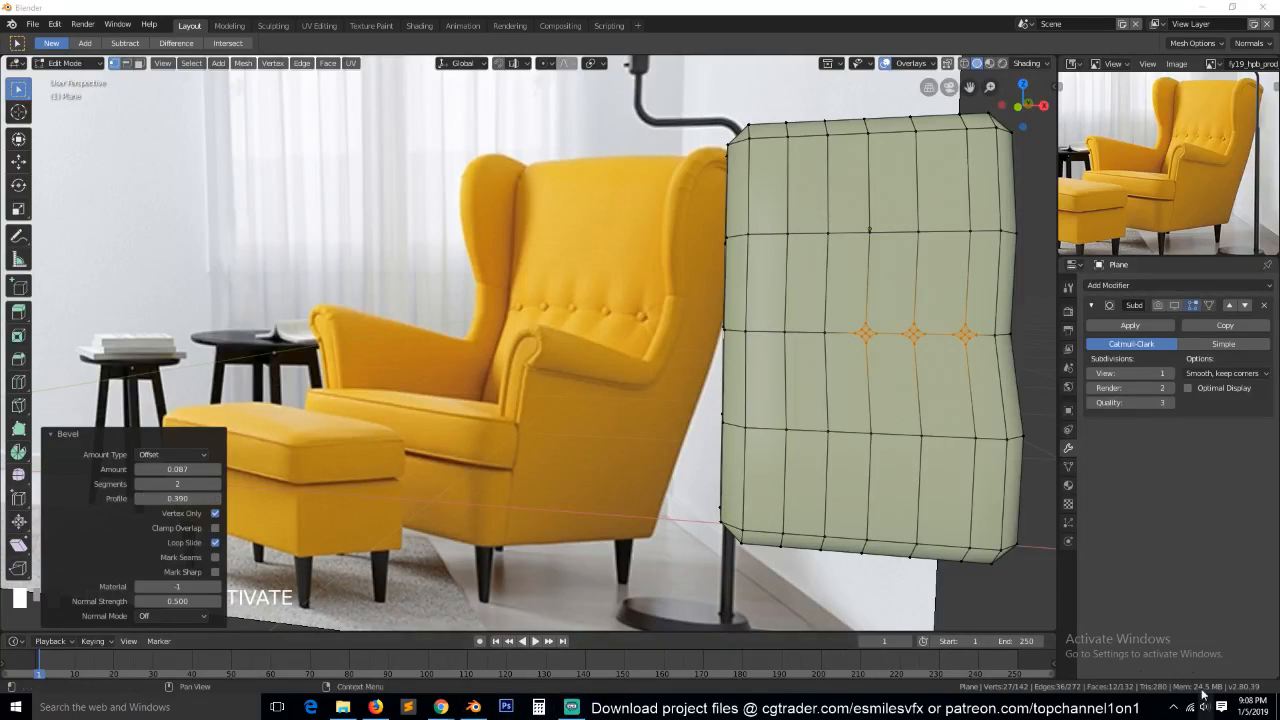
pyautogui.click(1161, 587)
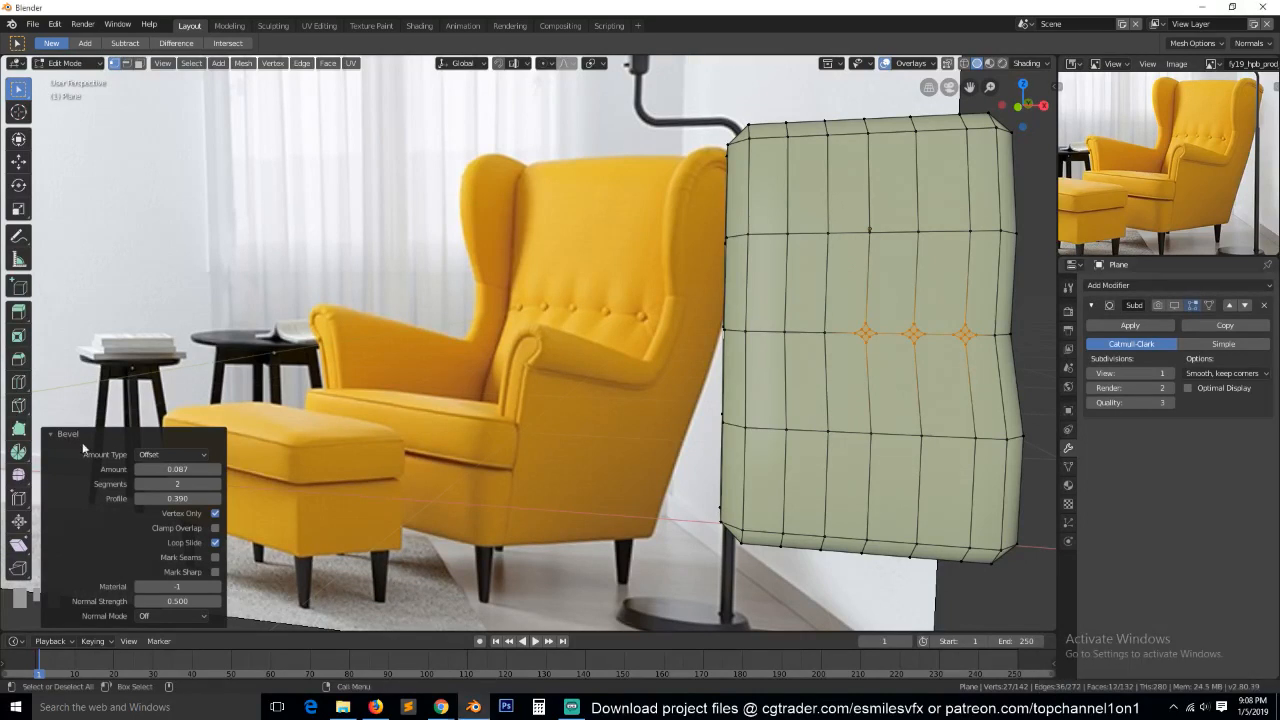
# Set the vertex bevel's profile to 0.090 and amount to 0.036, then inspect the button points against the reference with nothing selected.
pyautogui.moveTo(183, 498); pyautogui.dragTo(144, 498)
pyautogui.moveTo(190, 469)
pyautogui.mouseDown()
pyautogui.moveTo(174, 469)
pyautogui.moveTo(186, 469)
pyautogui.mouseUp()
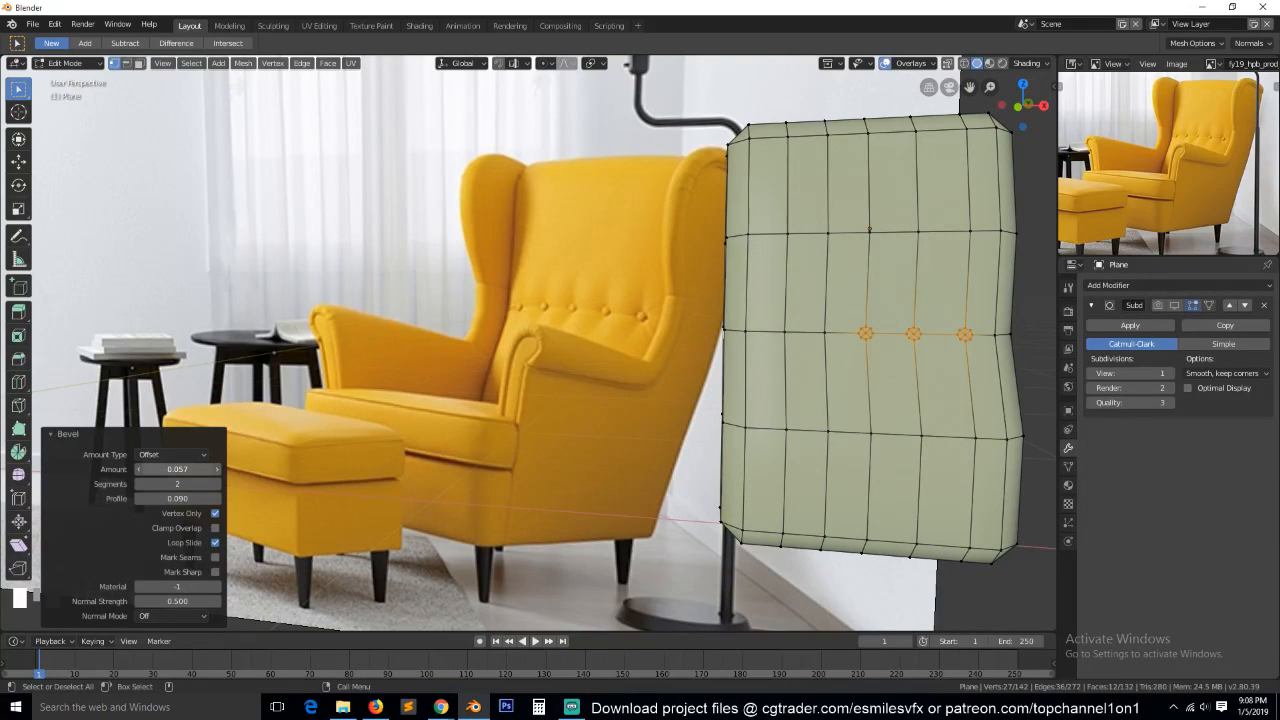
pyautogui.moveTo(186, 469); pyautogui.dragTo(184, 469)
pyautogui.press('KP_Decimal')
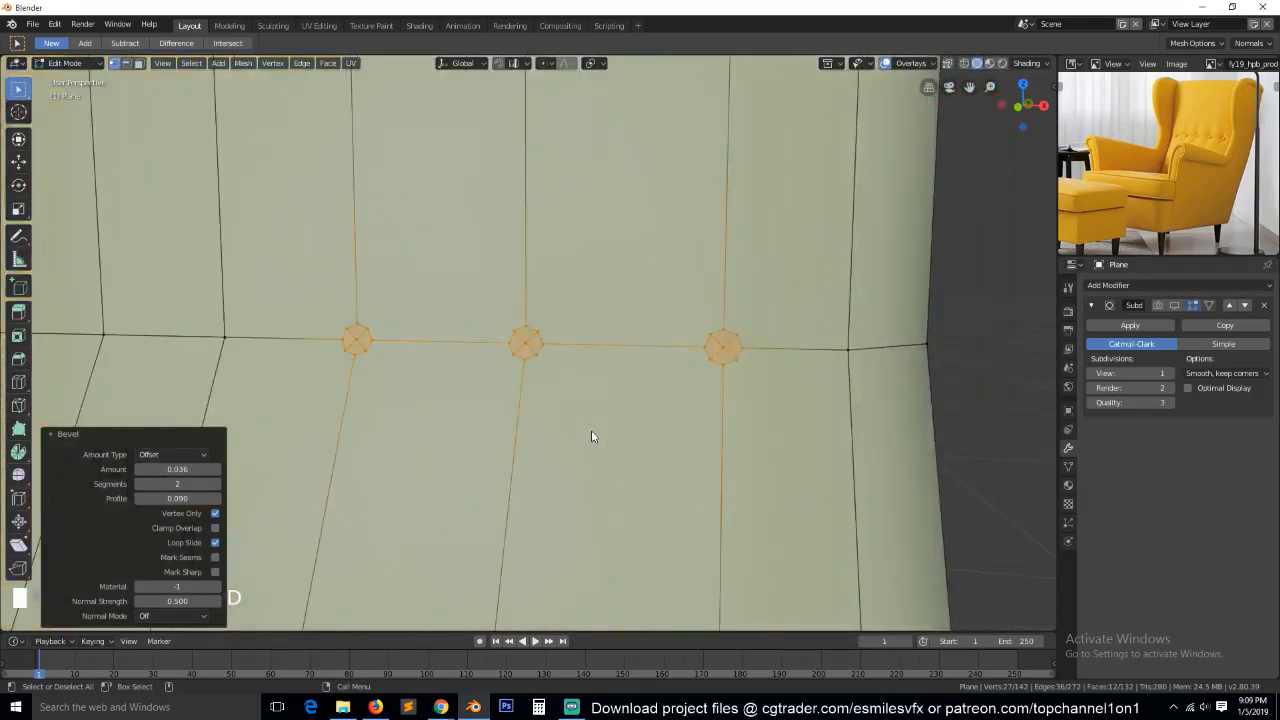
pyautogui.scroll(3, 1149, 127)
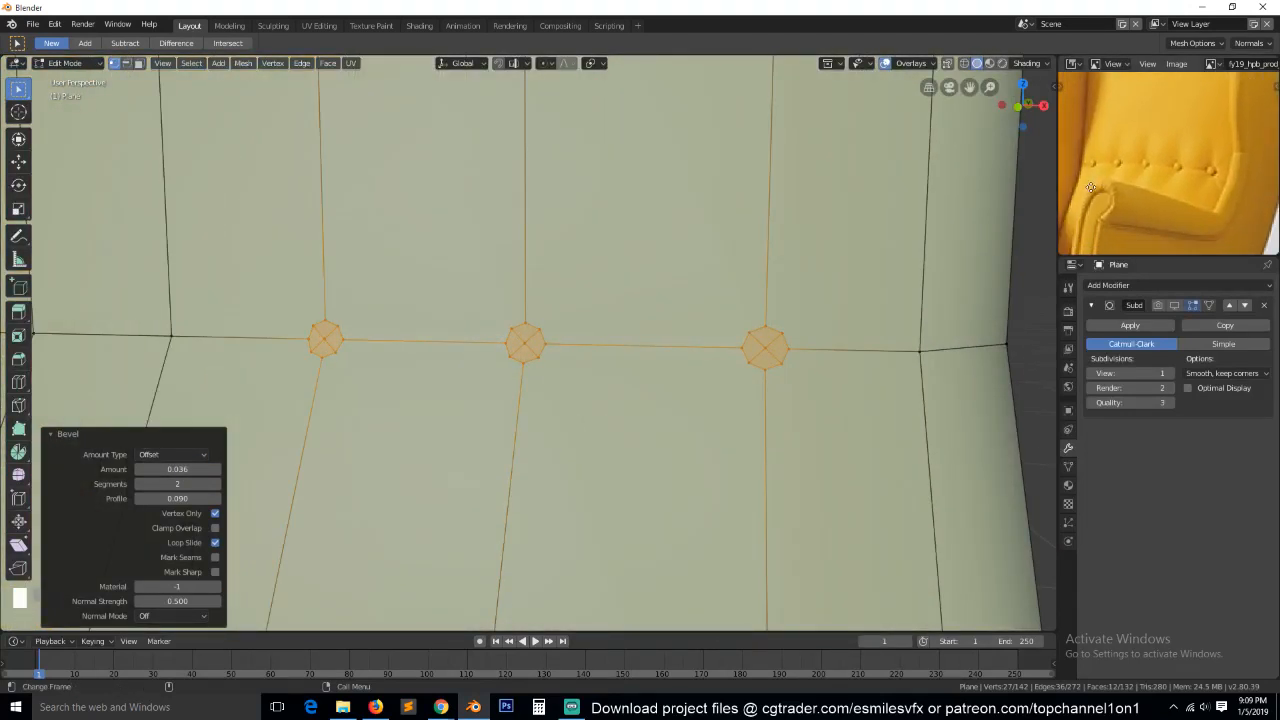
pyautogui.click(719, 327)
pyautogui.scroll(-2, 719, 327)
pyautogui.scroll(-3, 719, 328)
pyautogui.moveTo(719, 328); pyautogui.dragTo(677, 354, button='middle')
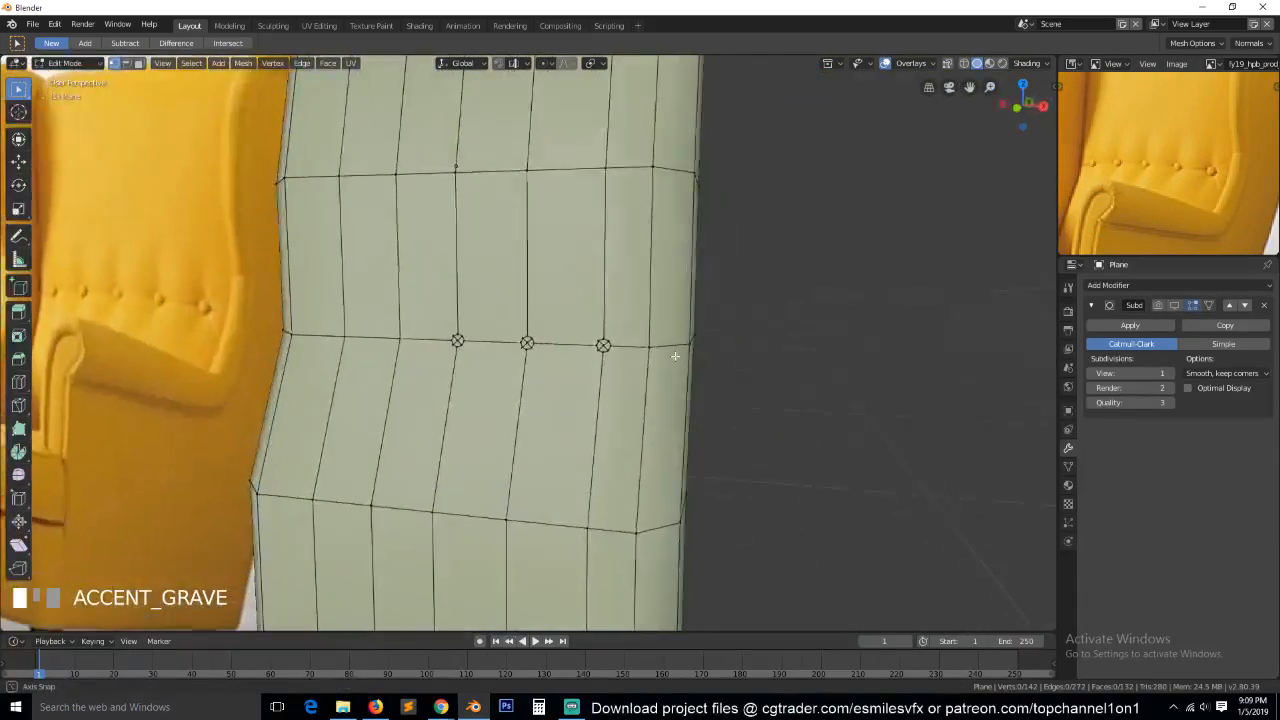
# Knife-cut an edge from a point above the middle button, on its vertical edge, down to the button's upper-right corner.
pyautogui.scroll(3, 542, 325)
pyautogui.scroll(-1, 542, 325)
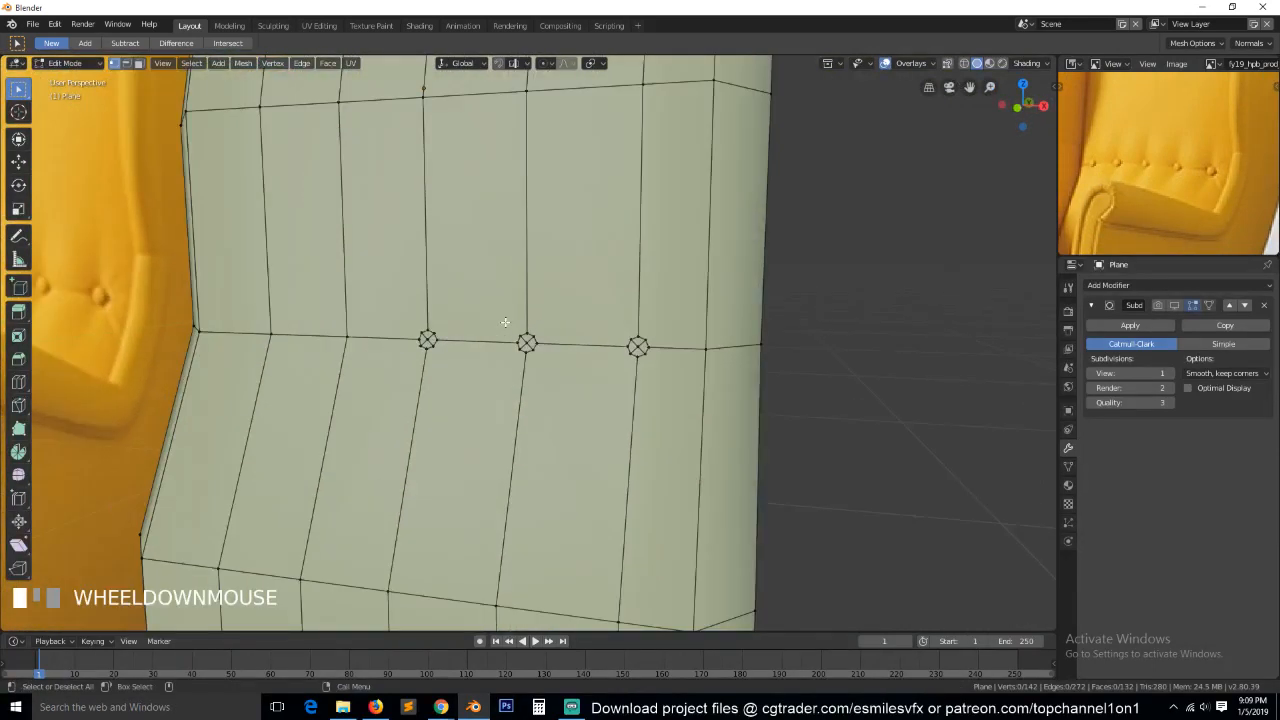
pyautogui.scroll(1, 505, 322)
pyautogui.scroll(1, 551, 320)
pyautogui.scroll(-1, 550, 320)
pyautogui.scroll(1, 530, 290)
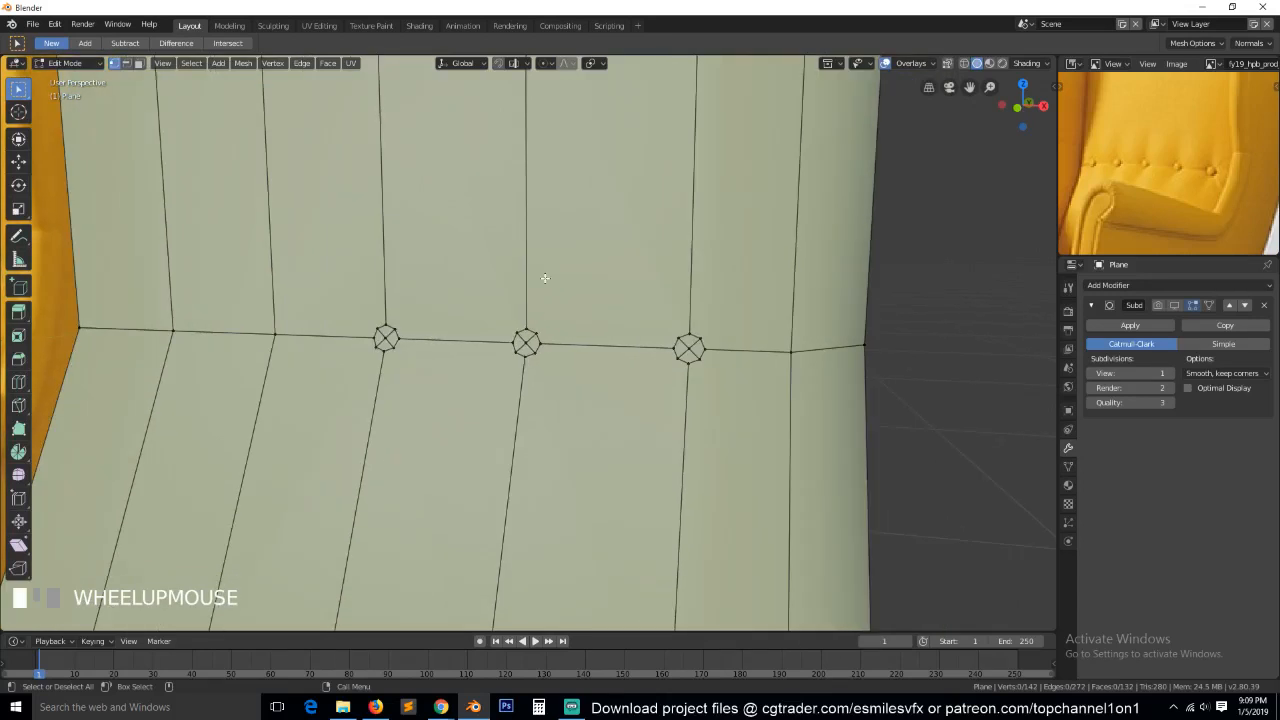
pyautogui.press('k')
pyautogui.click(526, 231)
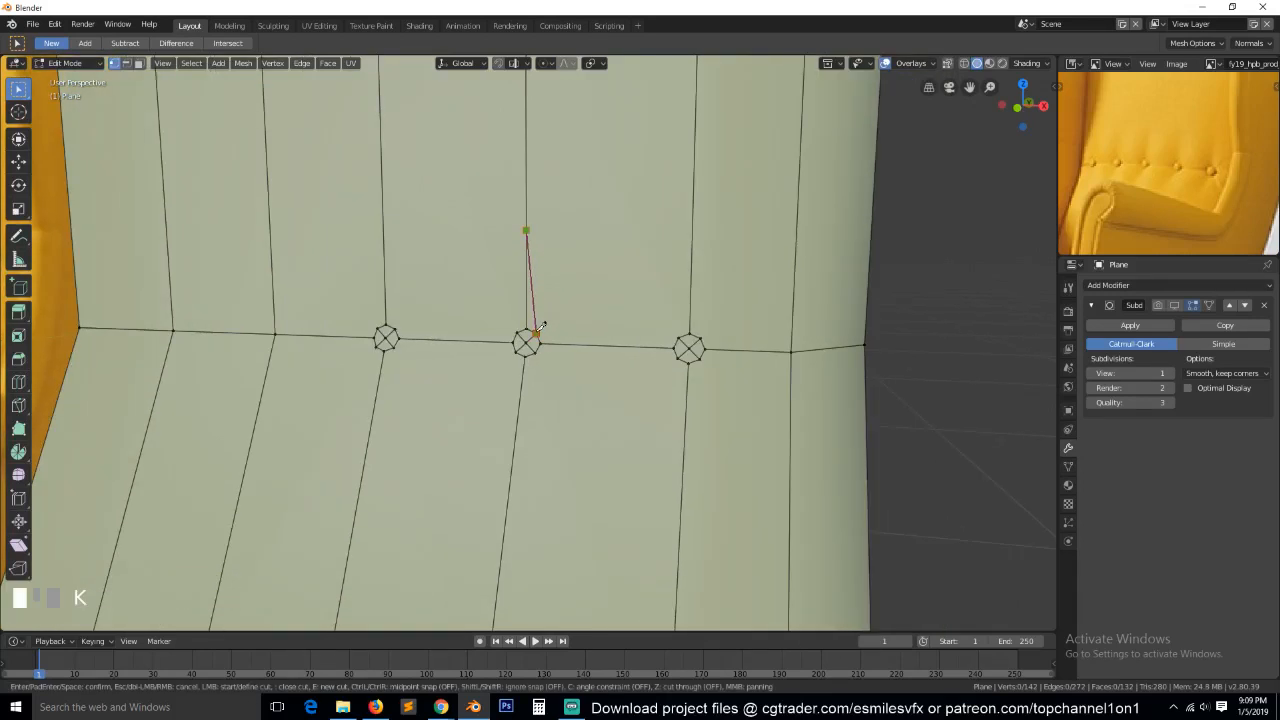
pyautogui.click(540, 326)
pyautogui.press('space')
pyautogui.press('a')
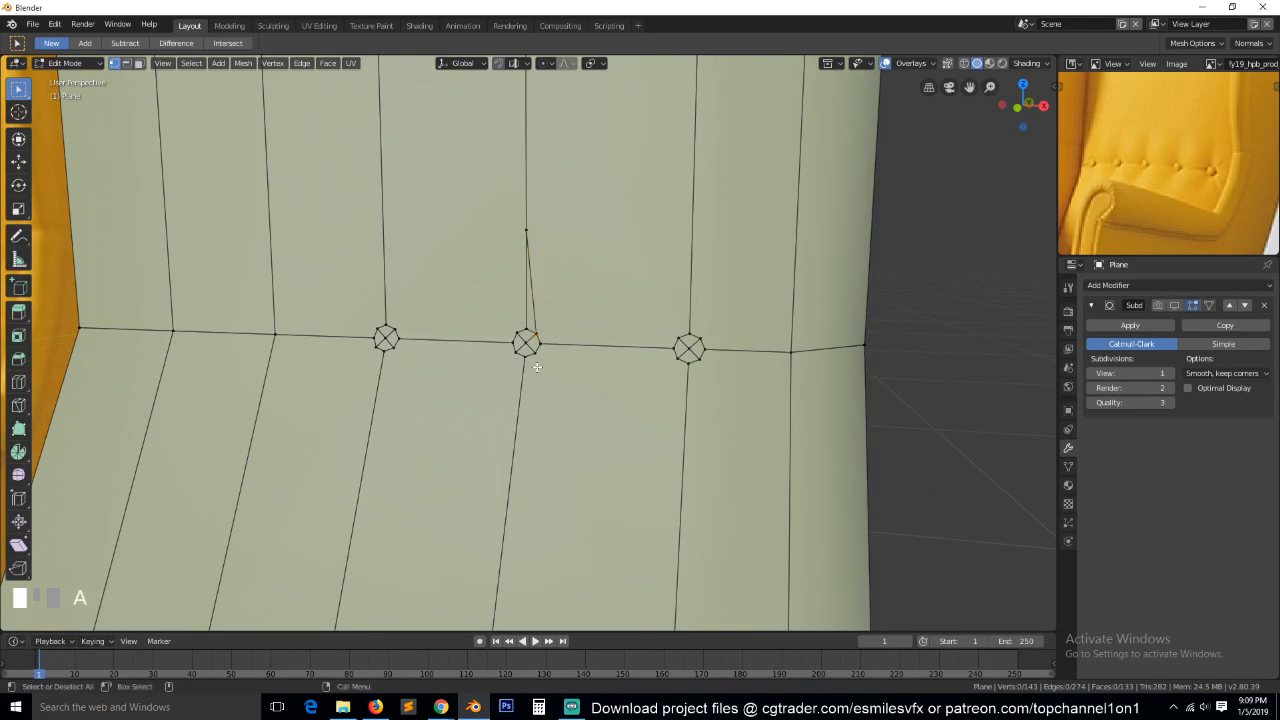
# Knife-cut a V-shaped spike below the middle button, and connect its upper-left corner to the point above it.
pyautogui.press('k')
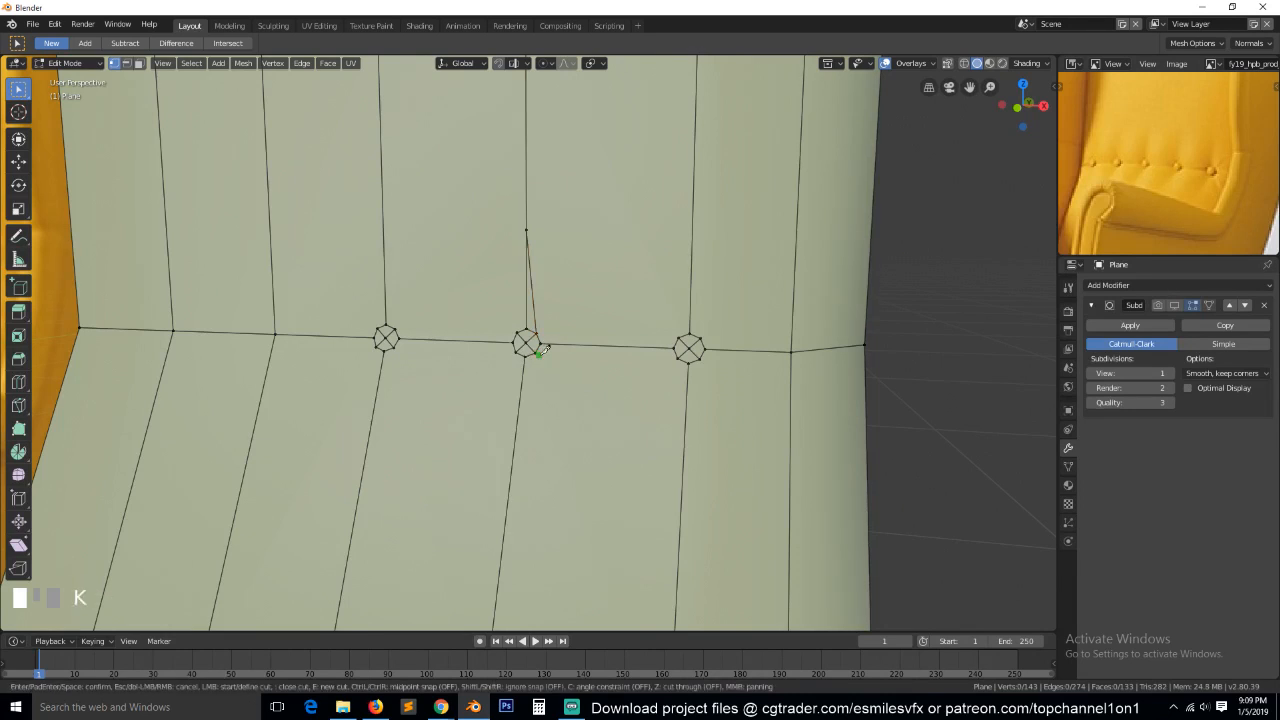
pyautogui.click(536, 350)
pyautogui.click(516, 426)
pyautogui.click(518, 350)
pyautogui.press('space')
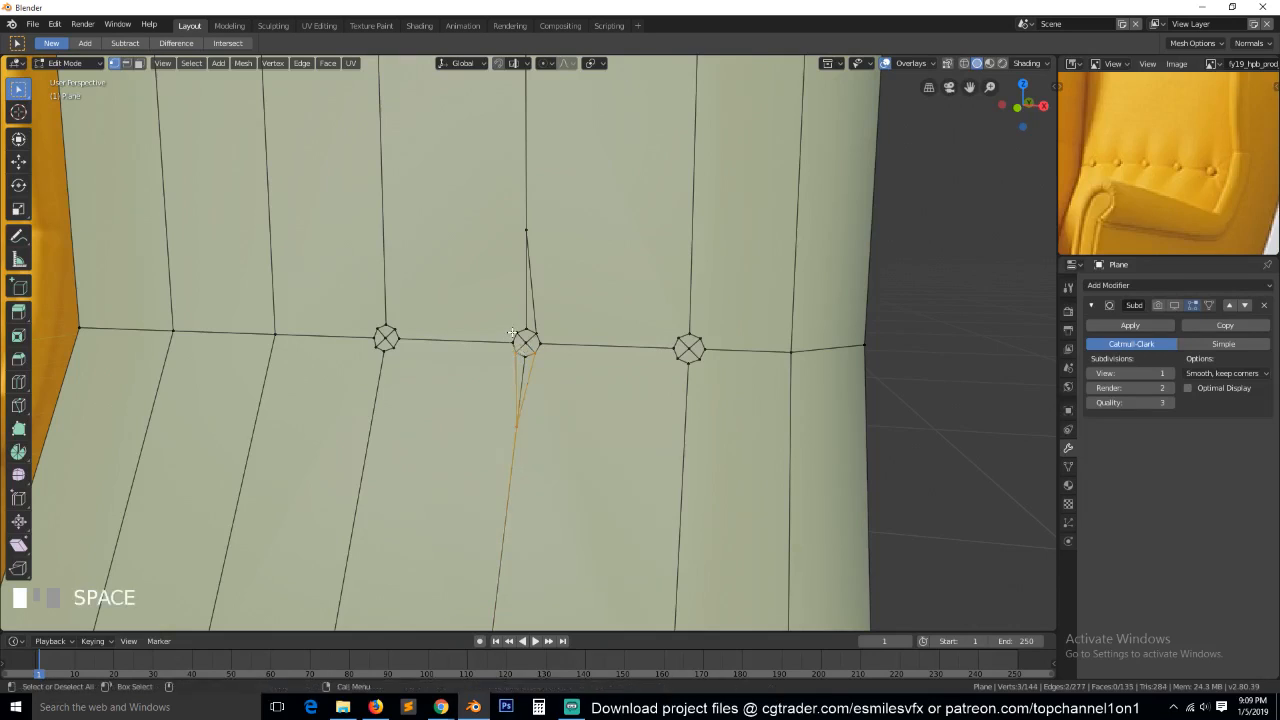
pyautogui.click(525, 231)
pyautogui.keyDown('shift'); pyautogui.click(525, 237); pyautogui.keyUp('shift')
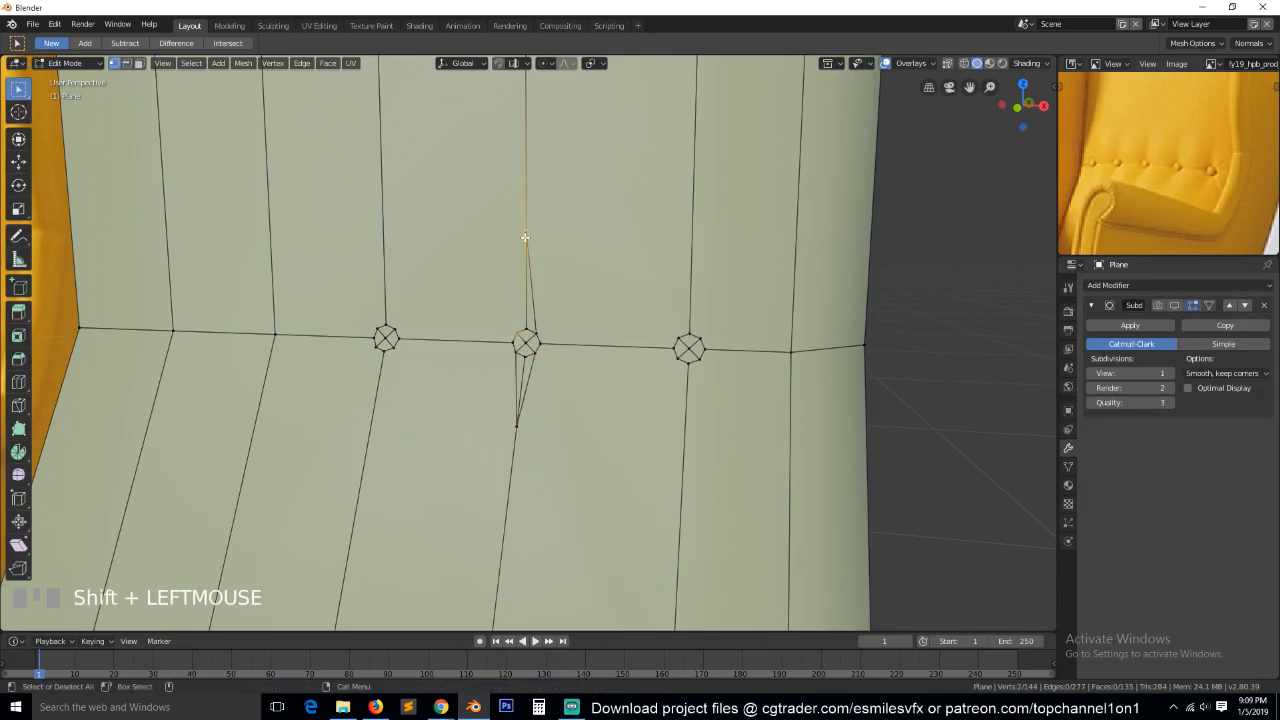
pyautogui.press('j')
pyautogui.hotkey('alt', 'a')
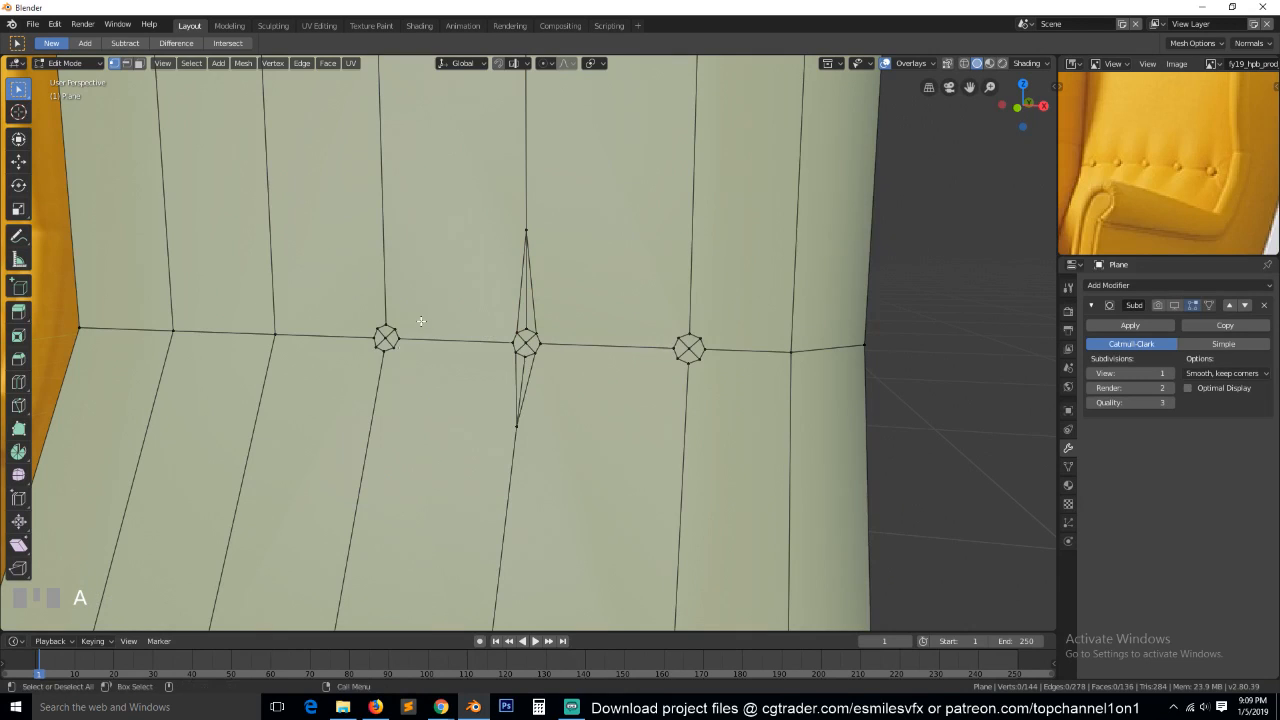
pyautogui.press('k')
pyautogui.click(395, 330)
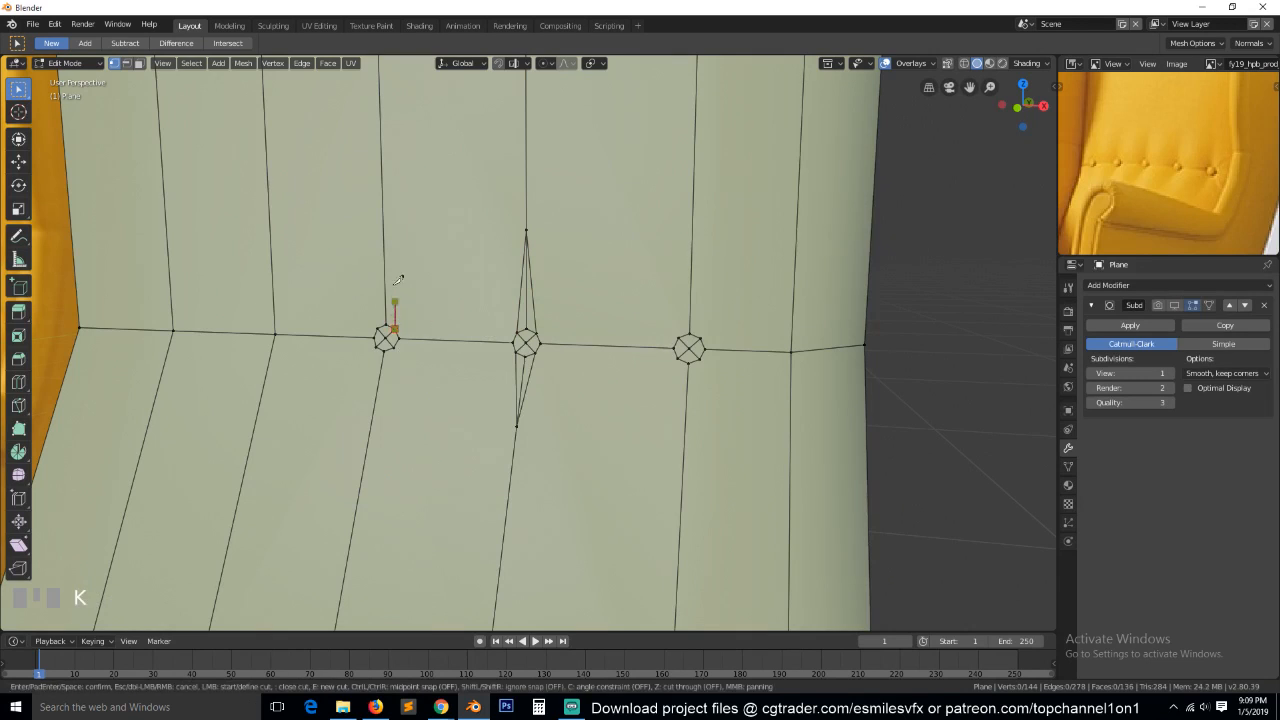
pyautogui.click(391, 243)
pyautogui.rightClick(381, 328)
pyautogui.scroll(2, 381, 333)
pyautogui.scroll(-1, 380, 334)
# Knife-cut a V-shaped spike above the left button, running from its upper corners to a point on the vertical edge.
pyautogui.press('k')
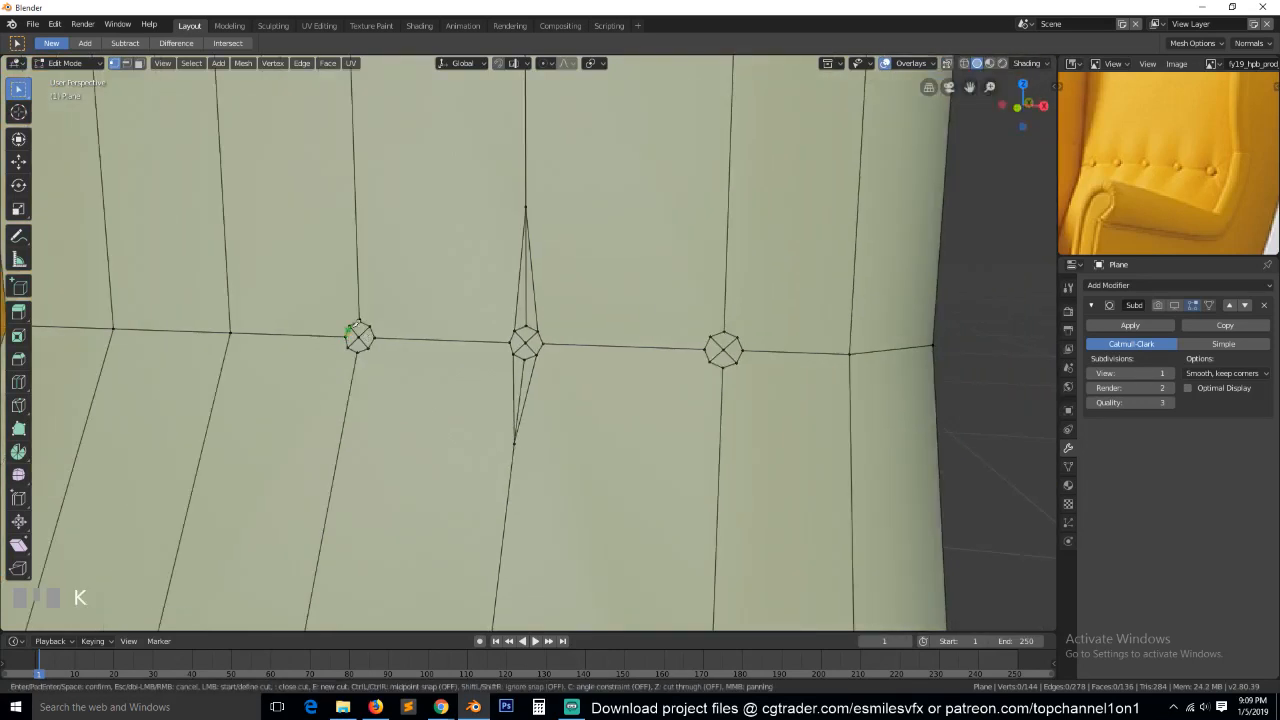
pyautogui.click(354, 321)
pyautogui.click(355, 233)
pyautogui.press('space')
pyautogui.press('a')
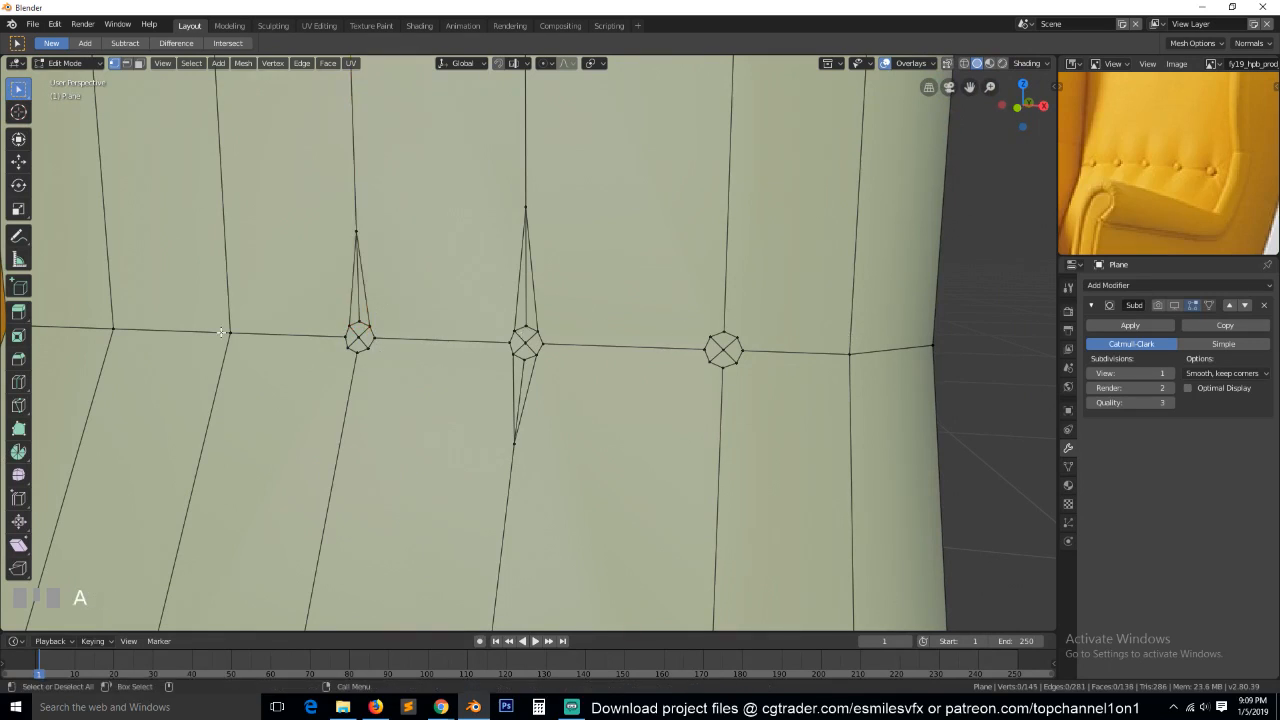
# Knife-cut a matching V-shaped spike below the left button, meeting at a point on the vertical edge beneath it.
pyautogui.scroll(-4, 287, 334)
pyautogui.scroll(2, 365, 308)
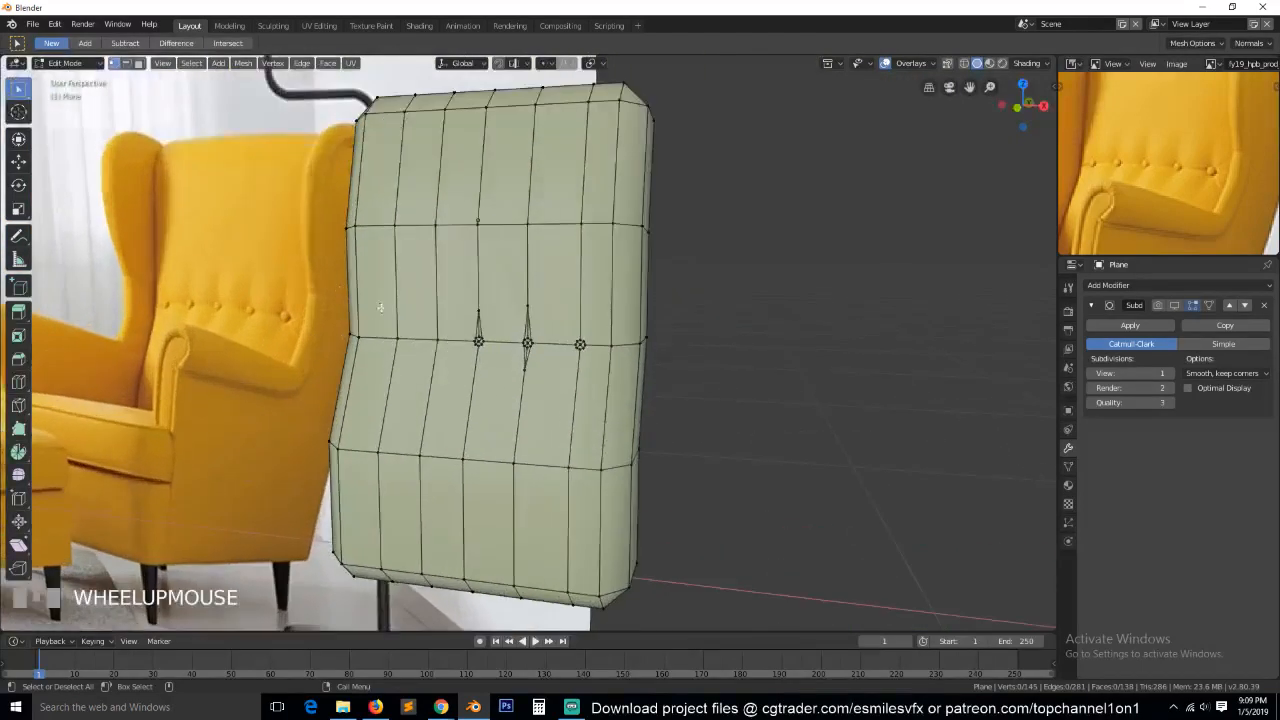
pyautogui.scroll(4, 431, 373)
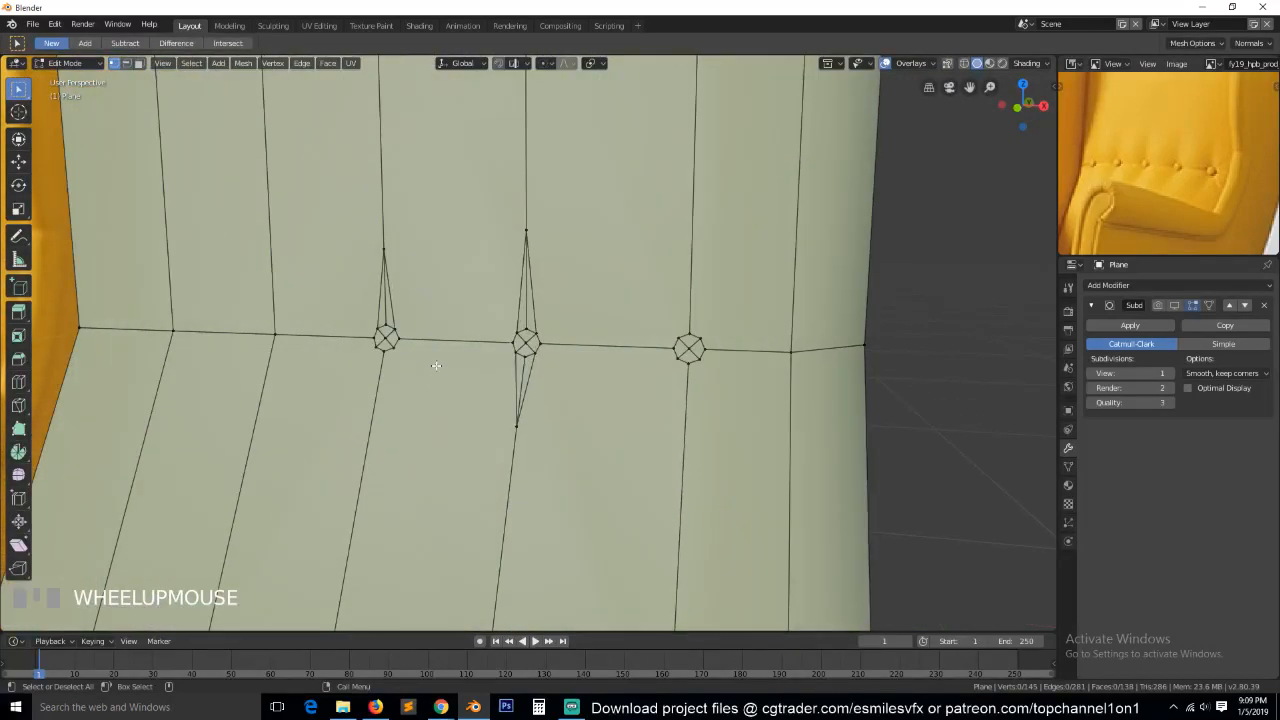
pyautogui.press('k')
pyautogui.click(393, 344)
pyautogui.click(370, 424)
pyautogui.press('Return')
pyautogui.scroll(-1, 443, 373)
pyautogui.scroll(-2, 443, 373)
pyautogui.hotkey('alt', 'a')
# Knife-cut a V-shaped spike from the right button's upper corners to a point on the vertical edge above it.
pyautogui.scroll(-4, 477, 371)
pyautogui.moveTo(477, 371); pyautogui.dragTo(446, 382, button='middle')
pyautogui.scroll(4, 551, 394)
pyautogui.scroll(2, 446, 382)
pyautogui.press('k')
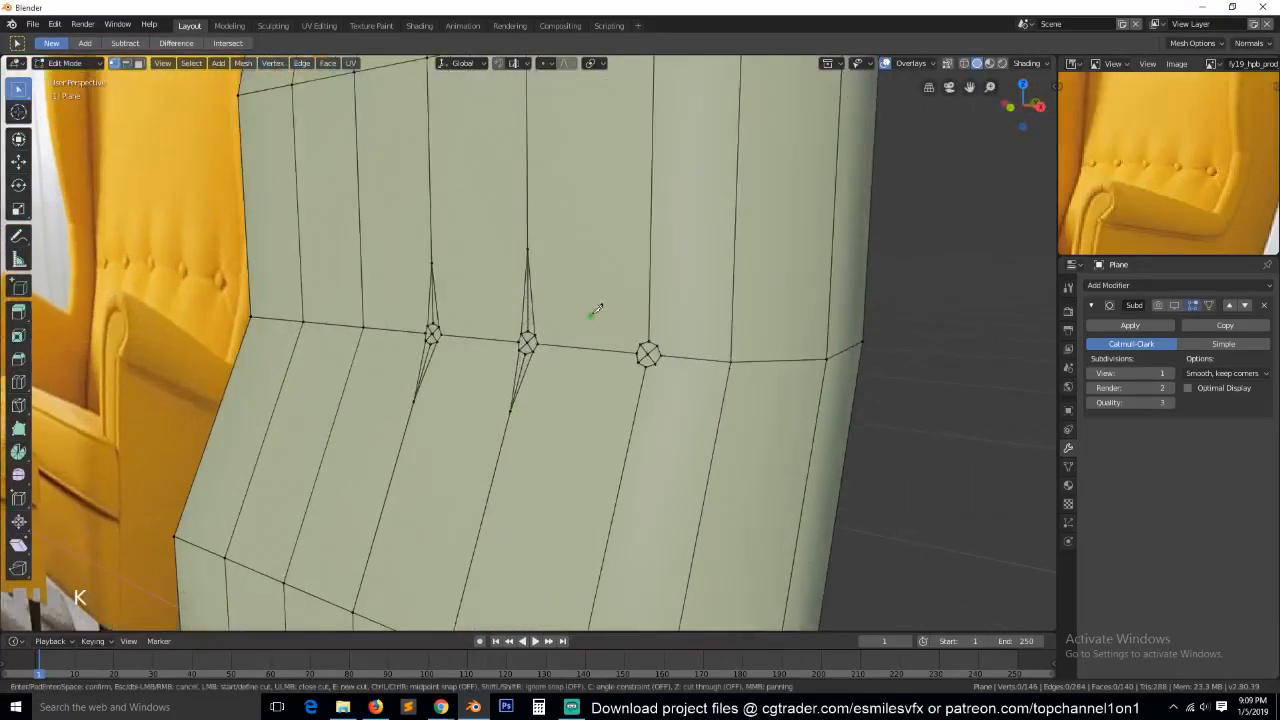
pyautogui.click(660, 341)
pyautogui.click(650, 254)
pyautogui.press('space')
pyautogui.hotkey('alt', 'a')
# Knife-cut a V-shaped spike below the right button, and merge the duplicate vertices at the button's lower-right corner.
pyautogui.press('k')
pyautogui.click(638, 360)
pyautogui.click(627, 452)
pyautogui.click(656, 367)
pyautogui.press('space')
pyautogui.scroll(2, 675, 381)
pyautogui.click(721, 372)
pyautogui.keyDown('shift'); pyautogui.click(719, 376); pyautogui.keyUp('shift')
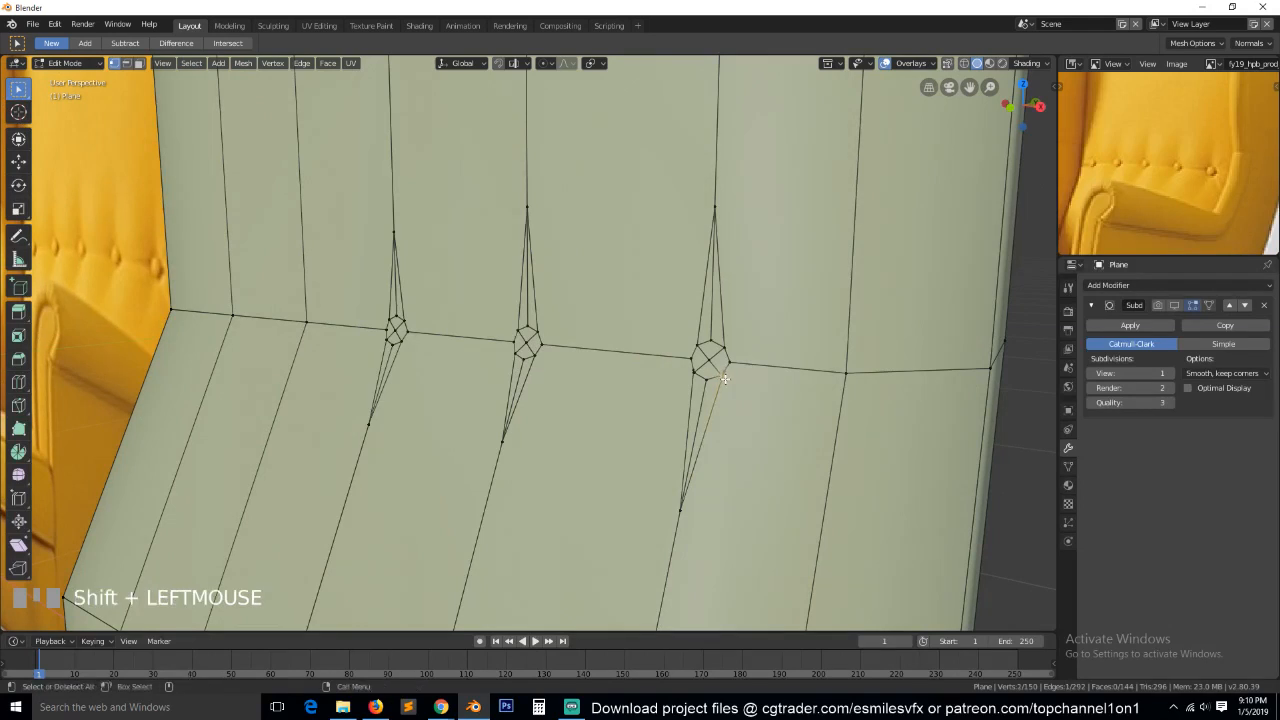
pyautogui.hotkey('alt', 'm')
pyautogui.click(716, 378)
pyautogui.scroll(-3, 716, 378)
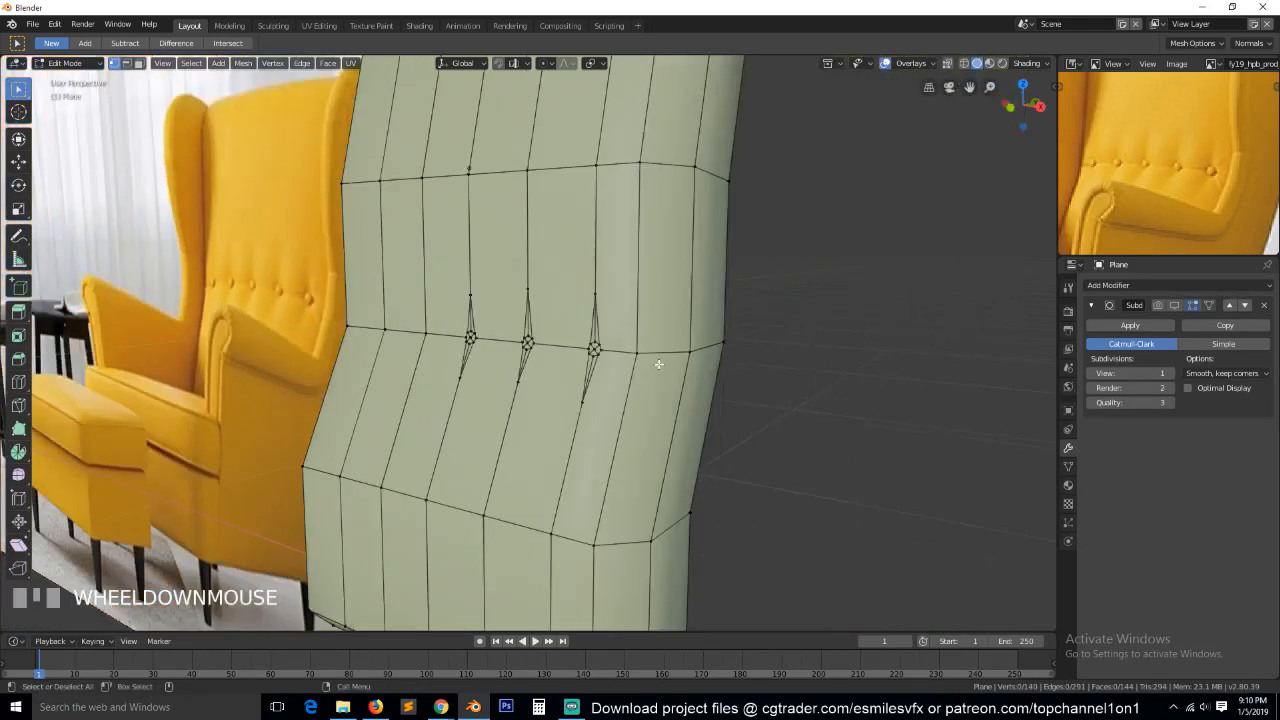
# Add a horizontal loop cut across the backrest just above the button row, slid level with the upper spike tips.
pyautogui.press('Tab')
pyautogui.press('`')
pyautogui.press('Tab')
pyautogui.press('`')
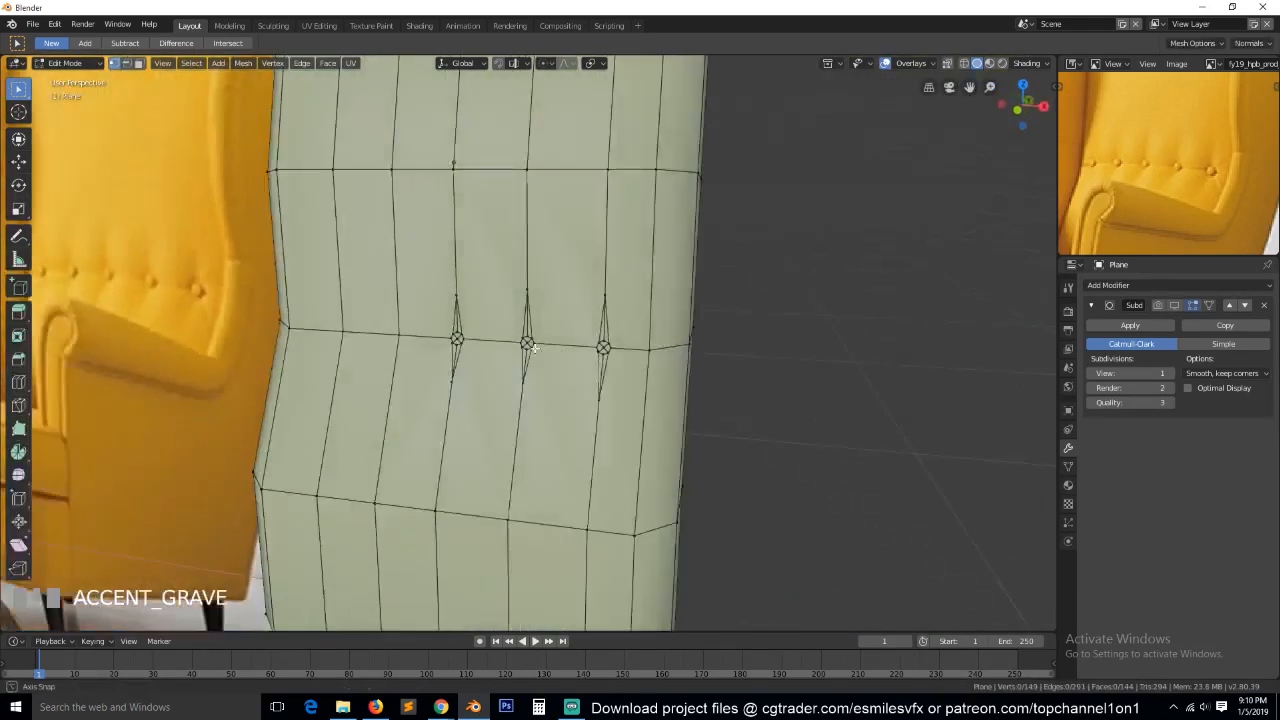
pyautogui.scroll(4, 535, 347)
pyautogui.scroll(-5, 535, 347)
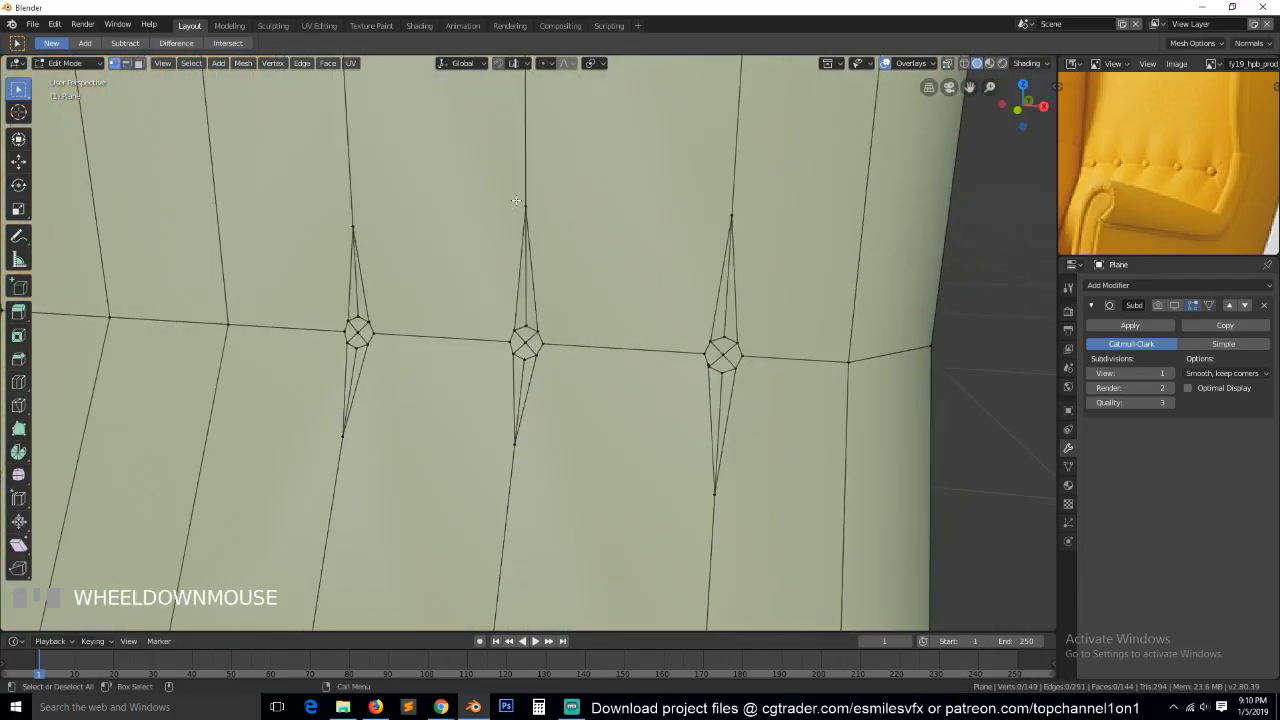
pyautogui.hotkey('ctrl', 'r')
pyautogui.click(690, 238)
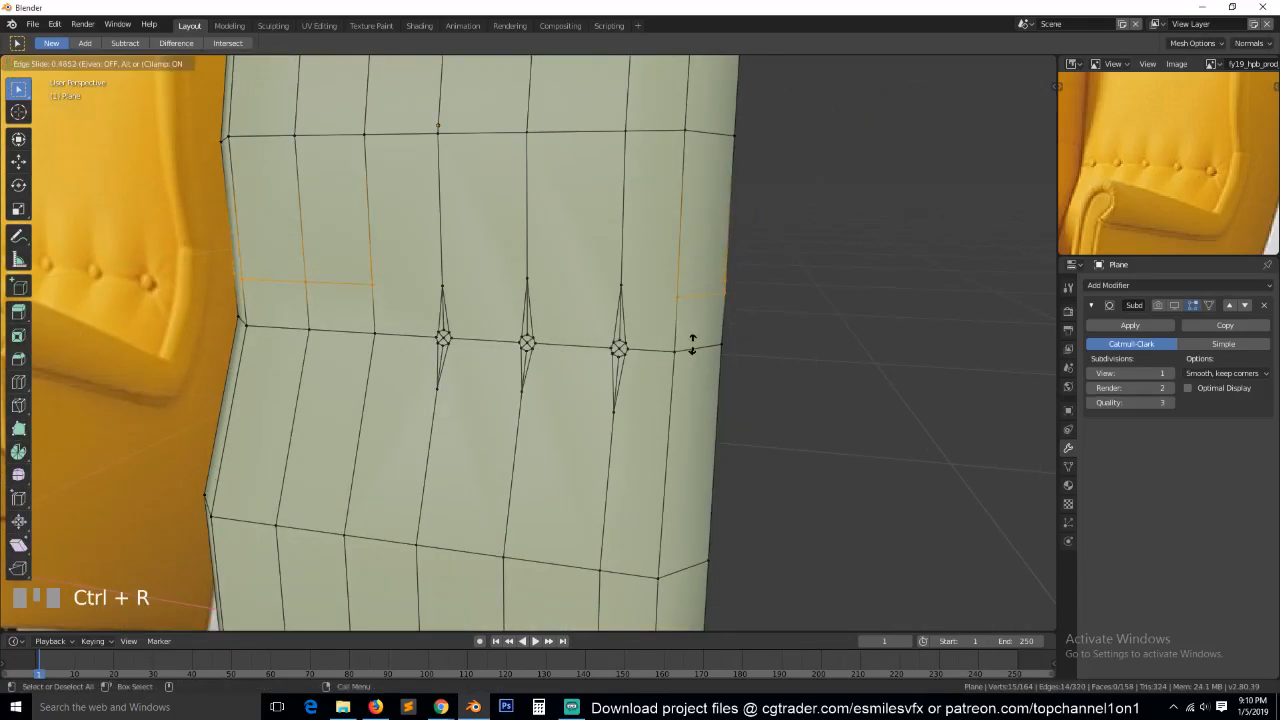
pyautogui.click(694, 331)
# Connect the upper loop cut's right-hand end through the spike tips above the right, middle and left buttons.
pyautogui.keyDown('shift'); pyautogui.click(621, 283); pyautogui.keyUp('shift')
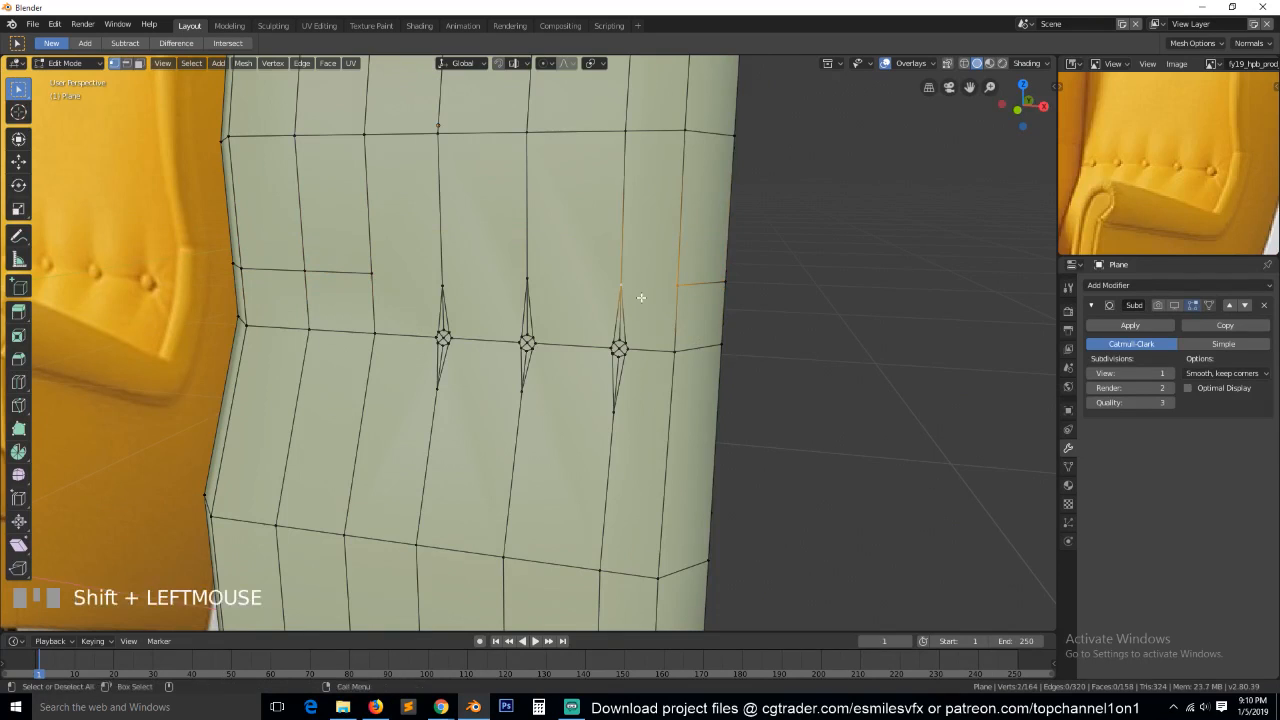
pyautogui.press('j')
pyautogui.click(621, 288)
pyautogui.keyDown('shift'); pyautogui.click(547, 277); pyautogui.keyUp('shift')
pyautogui.click(529, 281)
pyautogui.keyDown('shift'); pyautogui.click(446, 290); pyautogui.keyUp('shift')
pyautogui.press('j')
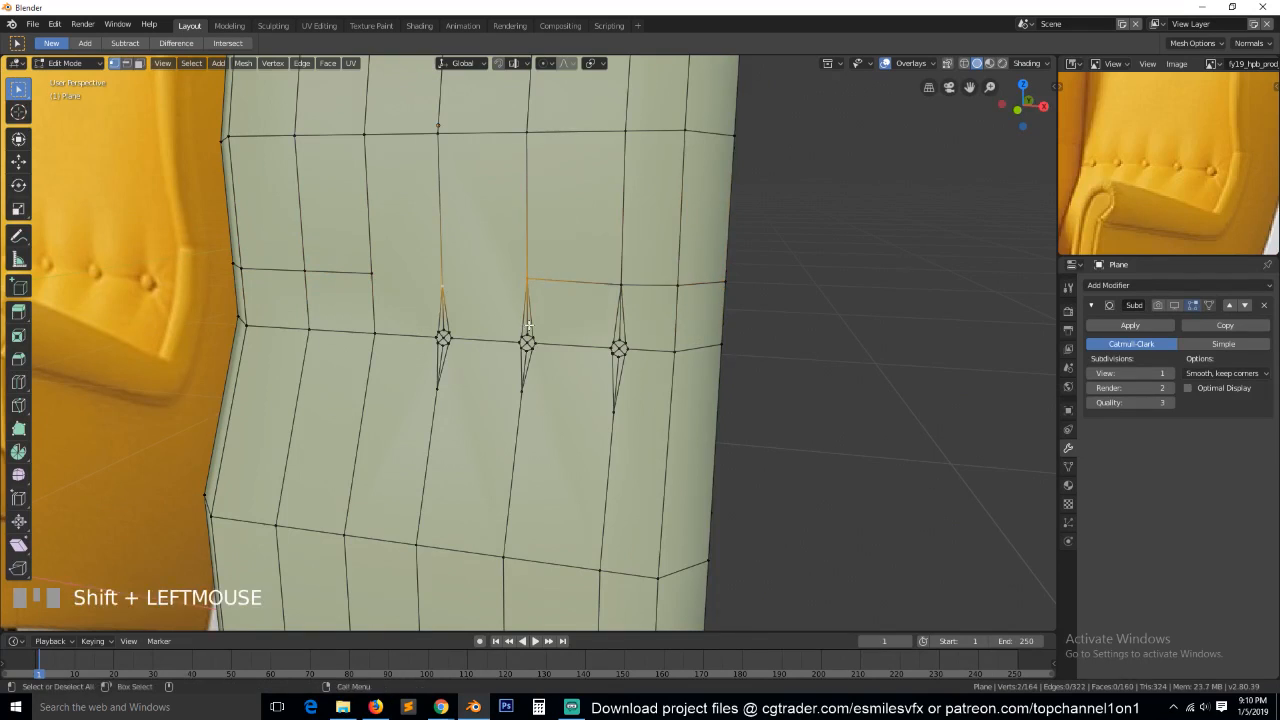
# Add a horizontal loop cut just below the button row, slid to a factor of -0.427.
pyautogui.hotkey('ctrl', 'r')
pyautogui.click(668, 400)
pyautogui.click(672, 377)
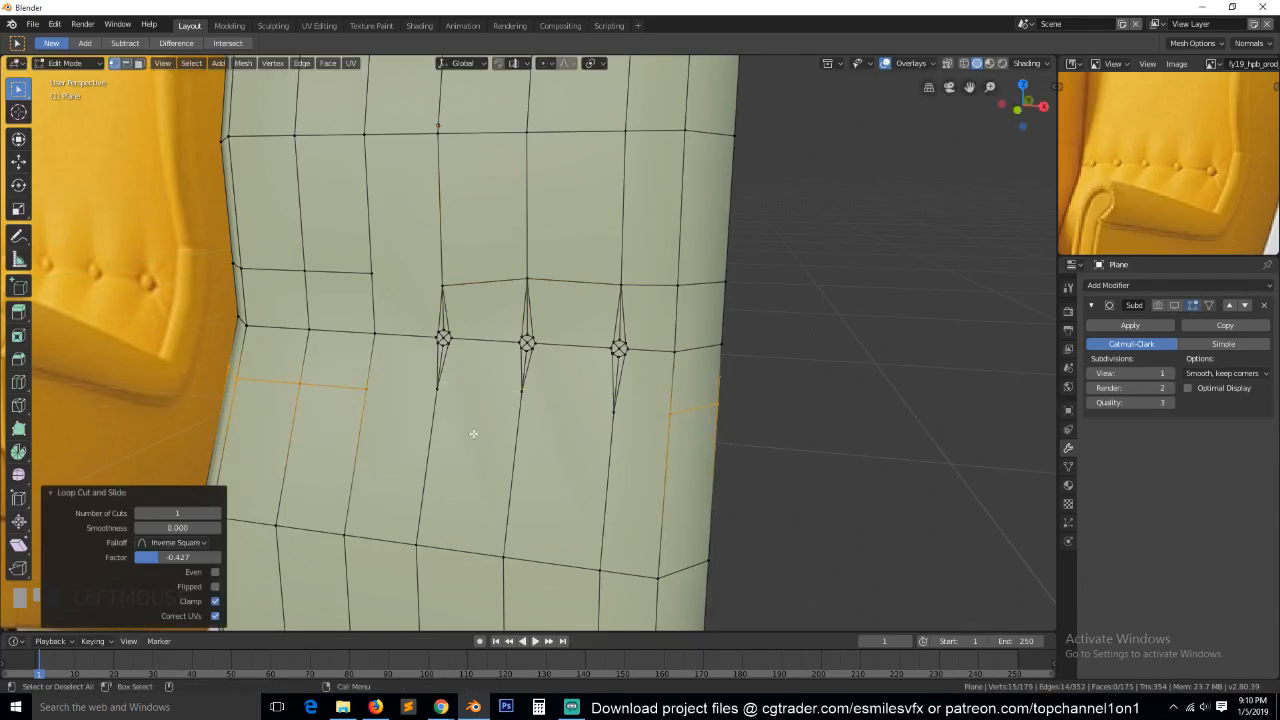
# Connect the lower loop cut's right-hand end through the spike tips below the right, middle and left buttons.
pyautogui.click(675, 411)
pyautogui.keyDown('shift'); pyautogui.click(627, 415); pyautogui.keyUp('shift')
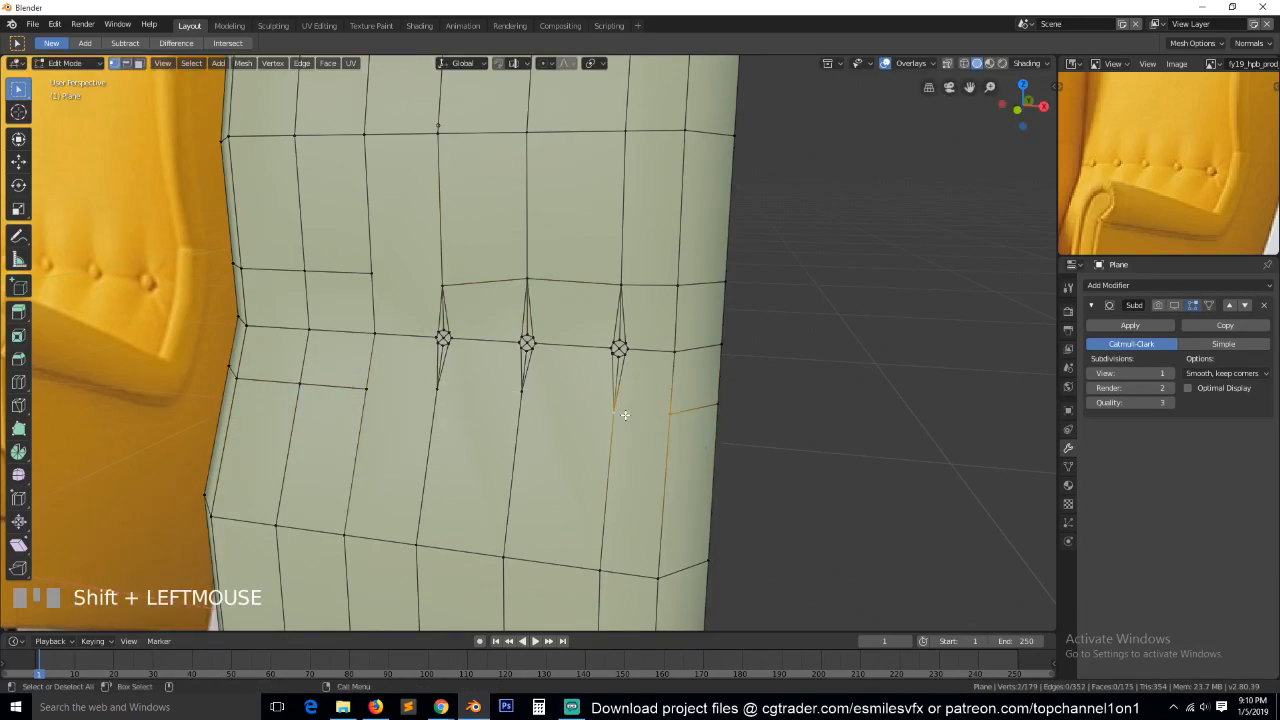
pyautogui.press('j')
pyautogui.click(604, 418)
pyautogui.keyDown('shift'); pyautogui.click(524, 399); pyautogui.keyUp('shift')
pyautogui.press('j')
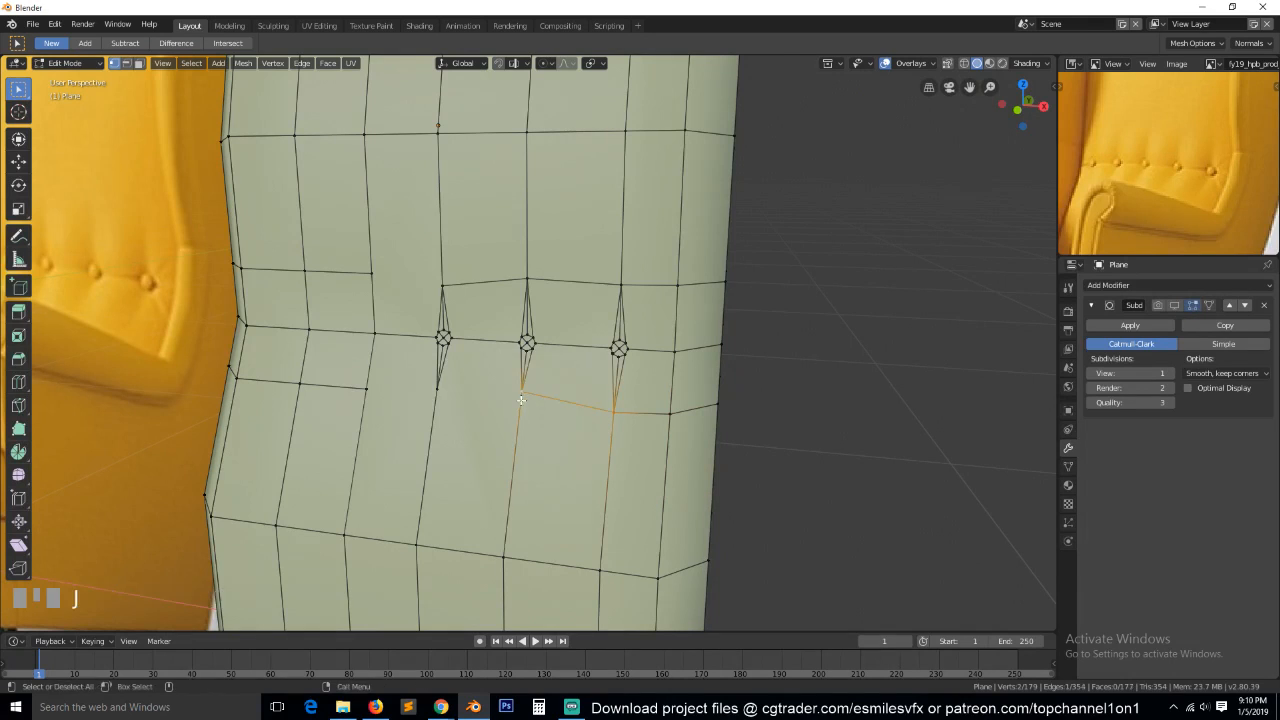
pyautogui.click(515, 392)
pyautogui.keyDown('shift'); pyautogui.click(450, 395); pyautogui.keyUp('shift')
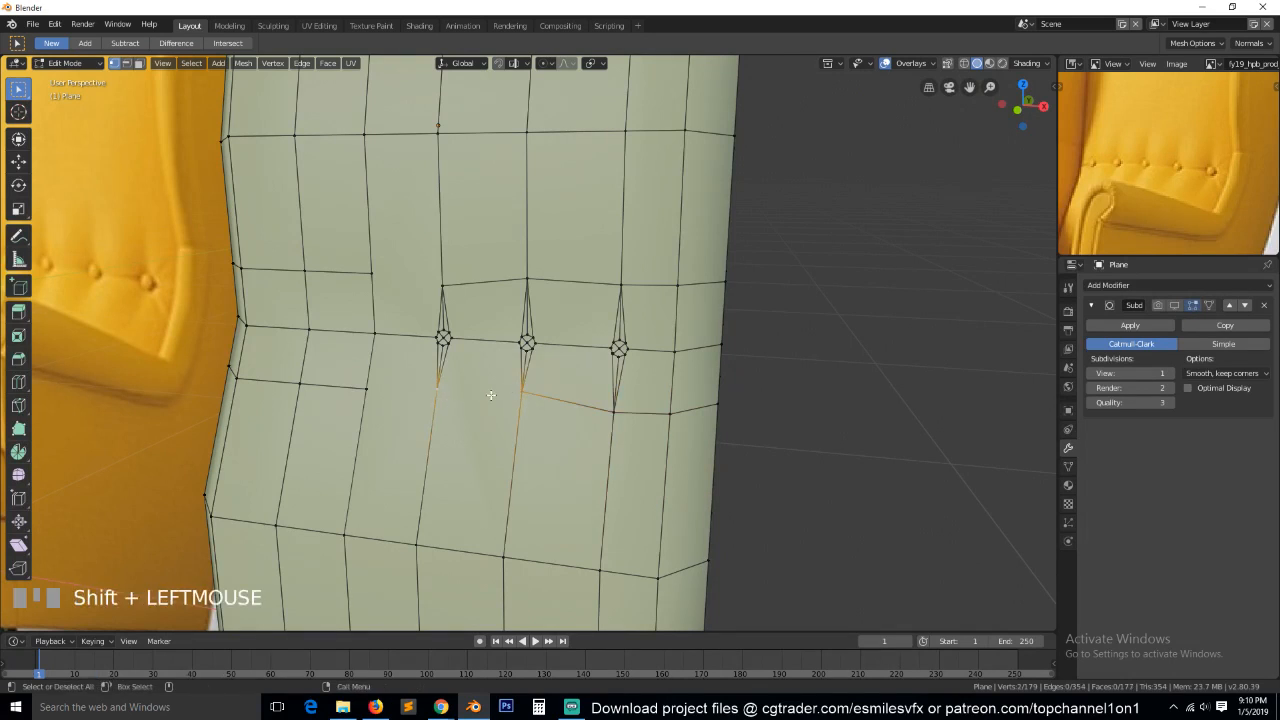
pyautogui.press('j')
pyautogui.hotkey('alt', 'a')
# Join the middle and right buttons with two edges, one between their facing upper corners and one between the lower corners.
pyautogui.scroll(3, 591, 340)
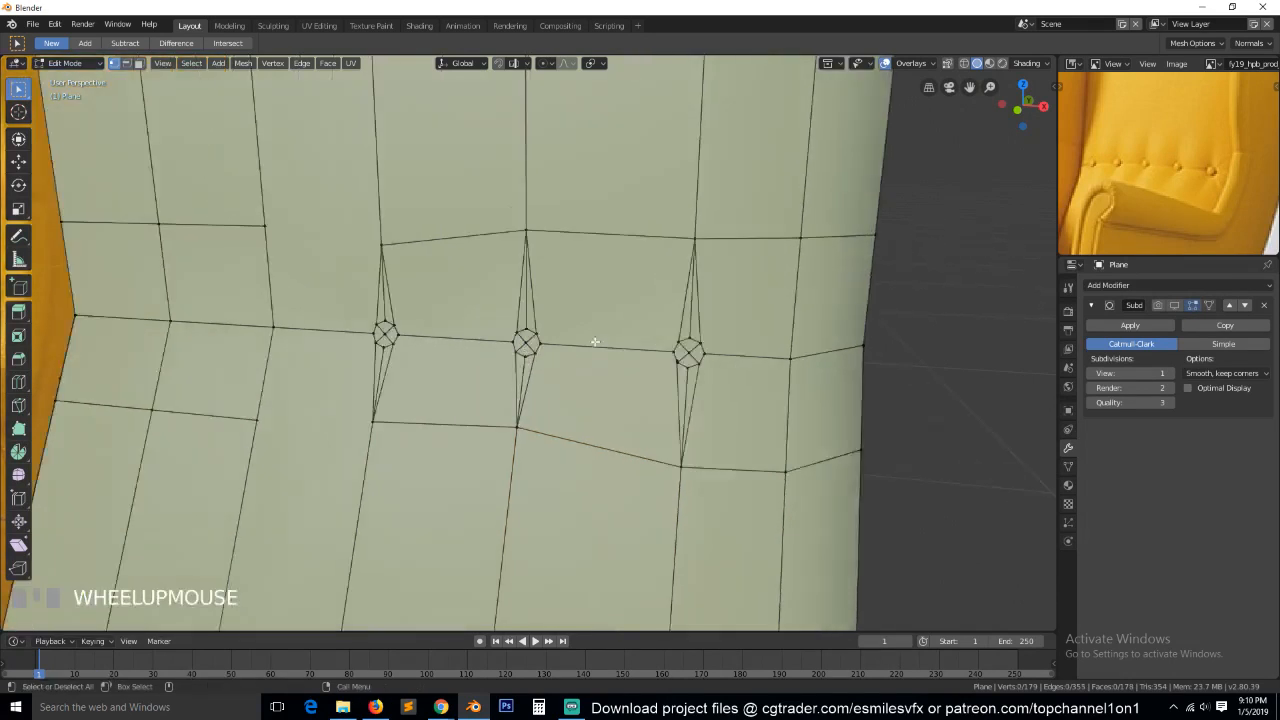
pyautogui.scroll(2, 593, 349)
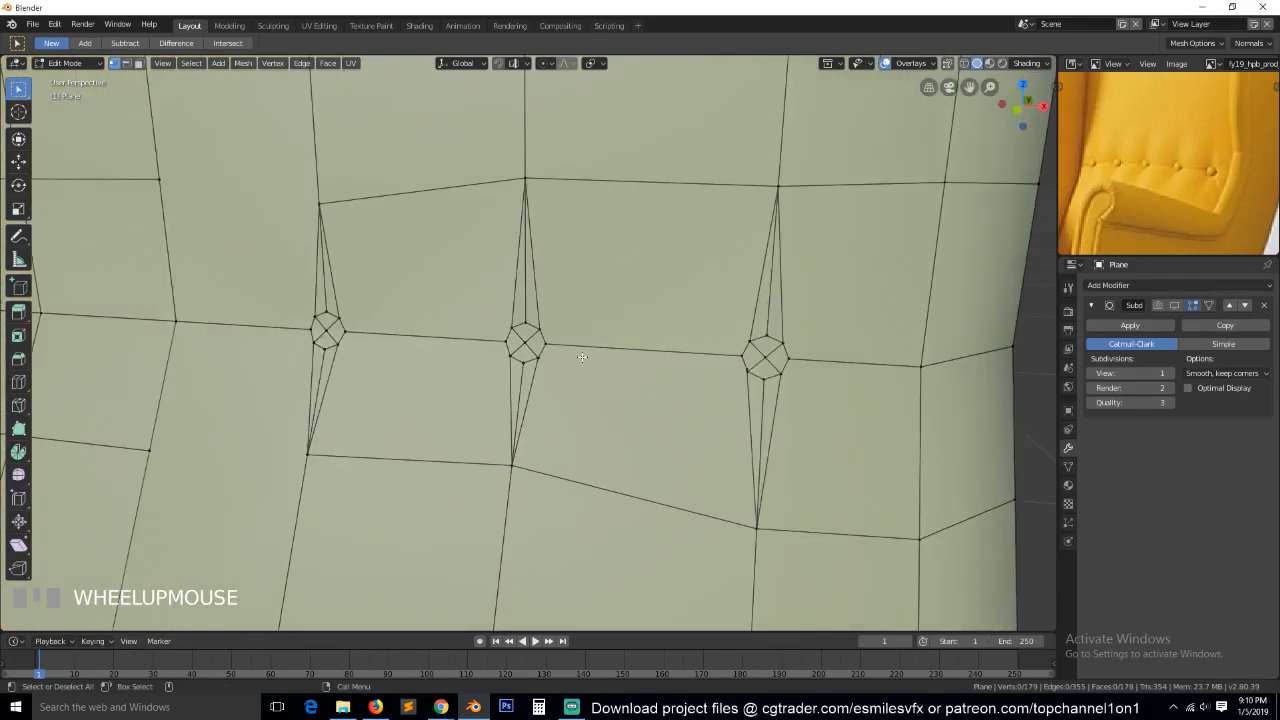
pyautogui.click(546, 321)
pyautogui.keyDown('shift'); pyautogui.click(780, 337); pyautogui.keyUp('shift')
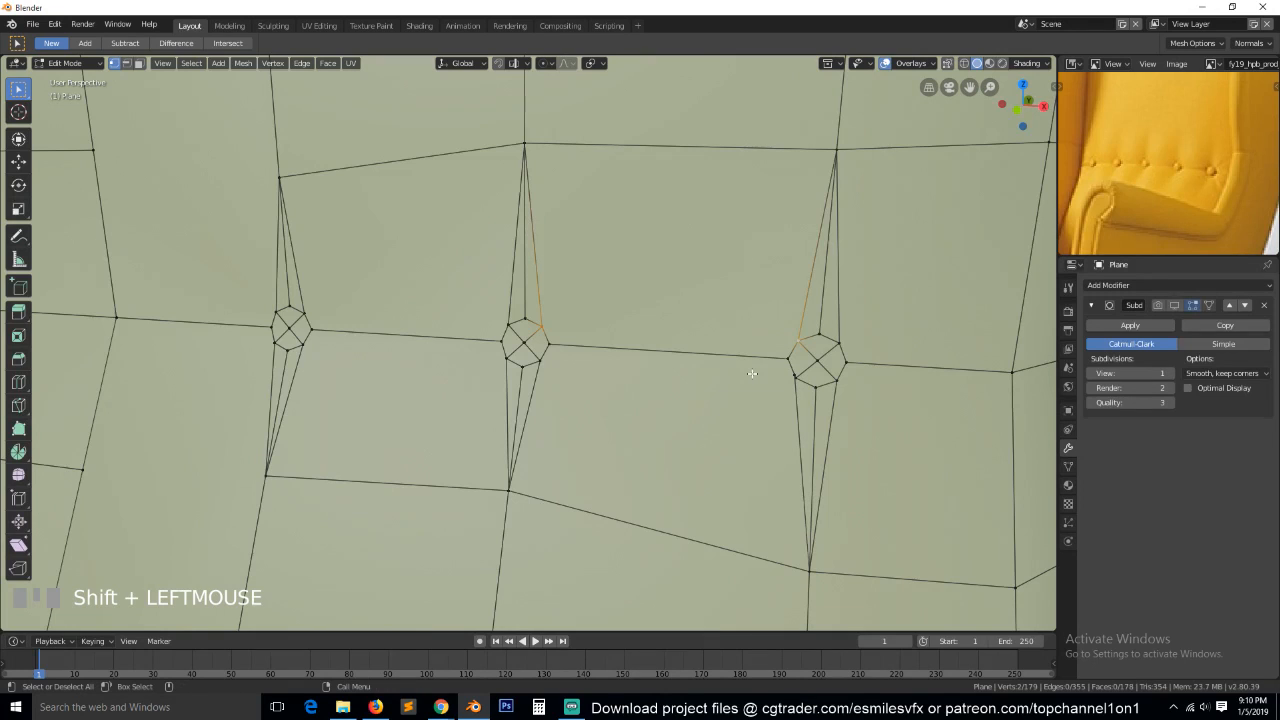
pyautogui.press('j')
pyautogui.click(537, 367)
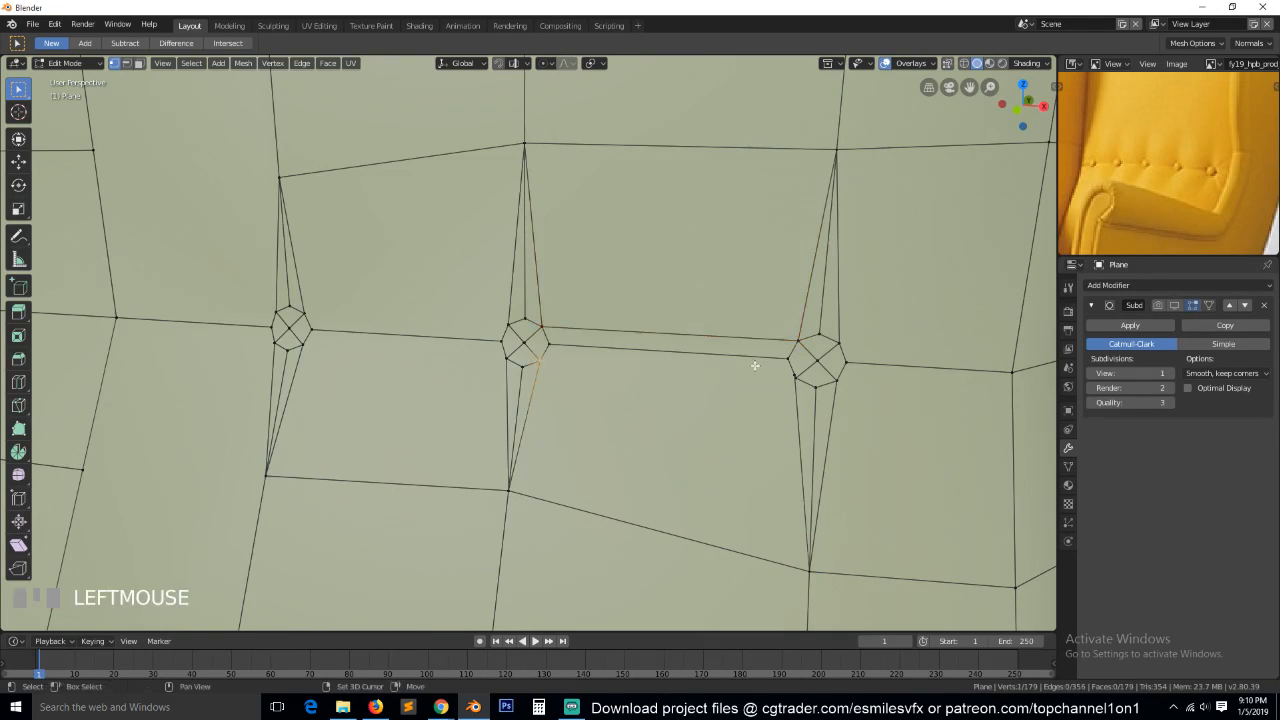
pyautogui.keyDown('shift'); pyautogui.click(791, 378); pyautogui.keyUp('shift')
pyautogui.press('j')
# Merge the duplicate vertices at the right button's lower-left corner at their center.
pyautogui.click(802, 381)
pyautogui.keyDown('shift'); pyautogui.click(795, 377); pyautogui.keyUp('shift')
pyautogui.hotkey('alt', 'm')
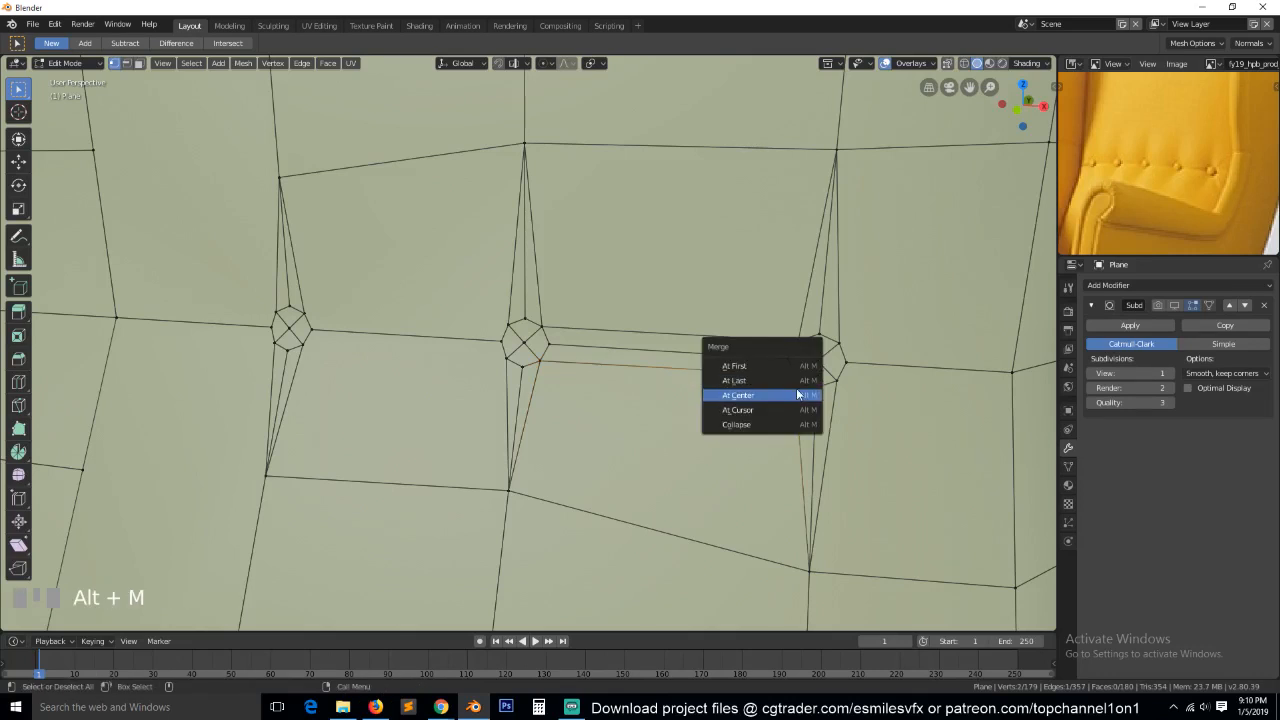
pyautogui.click(798, 389)
# Join the left and middle buttons with two edges between their facing lower corners and facing upper corners.
pyautogui.click(517, 358)
pyautogui.keyDown('shift'); pyautogui.click(298, 348); pyautogui.keyUp('shift')
pyautogui.press('j')
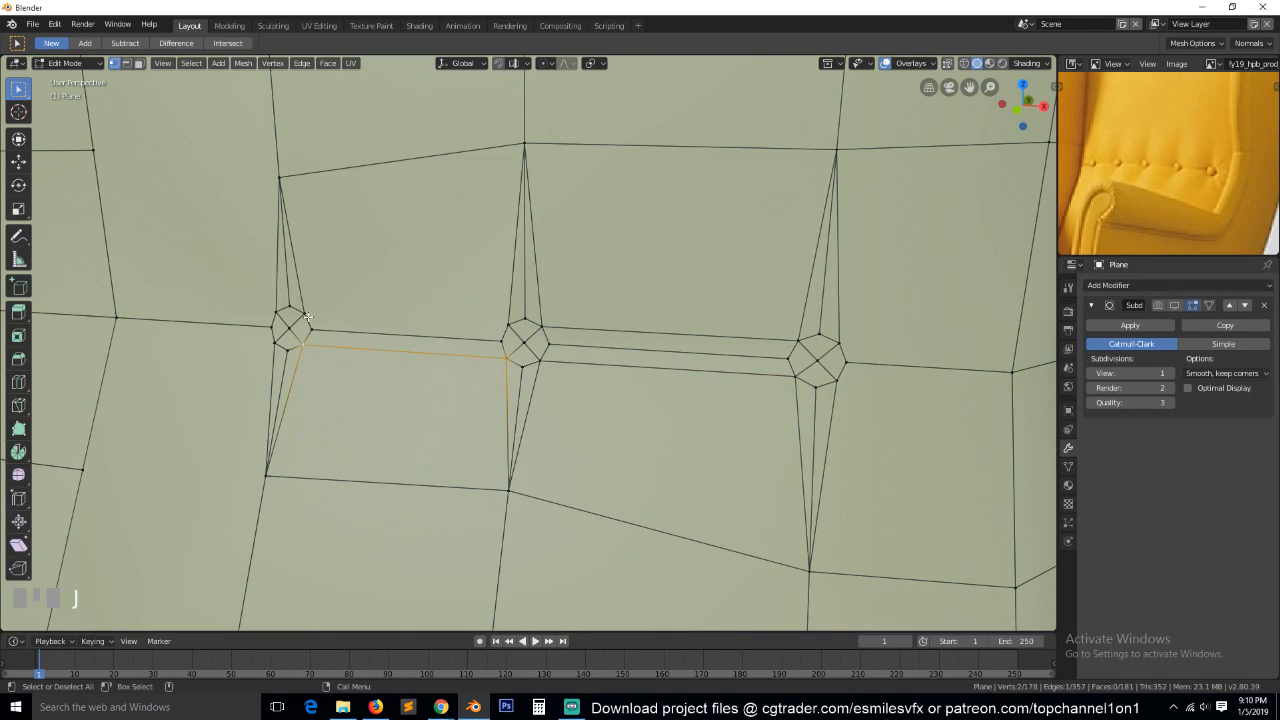
pyautogui.click(307, 316)
pyautogui.keyDown('shift'); pyautogui.click(511, 323); pyautogui.keyUp('shift')
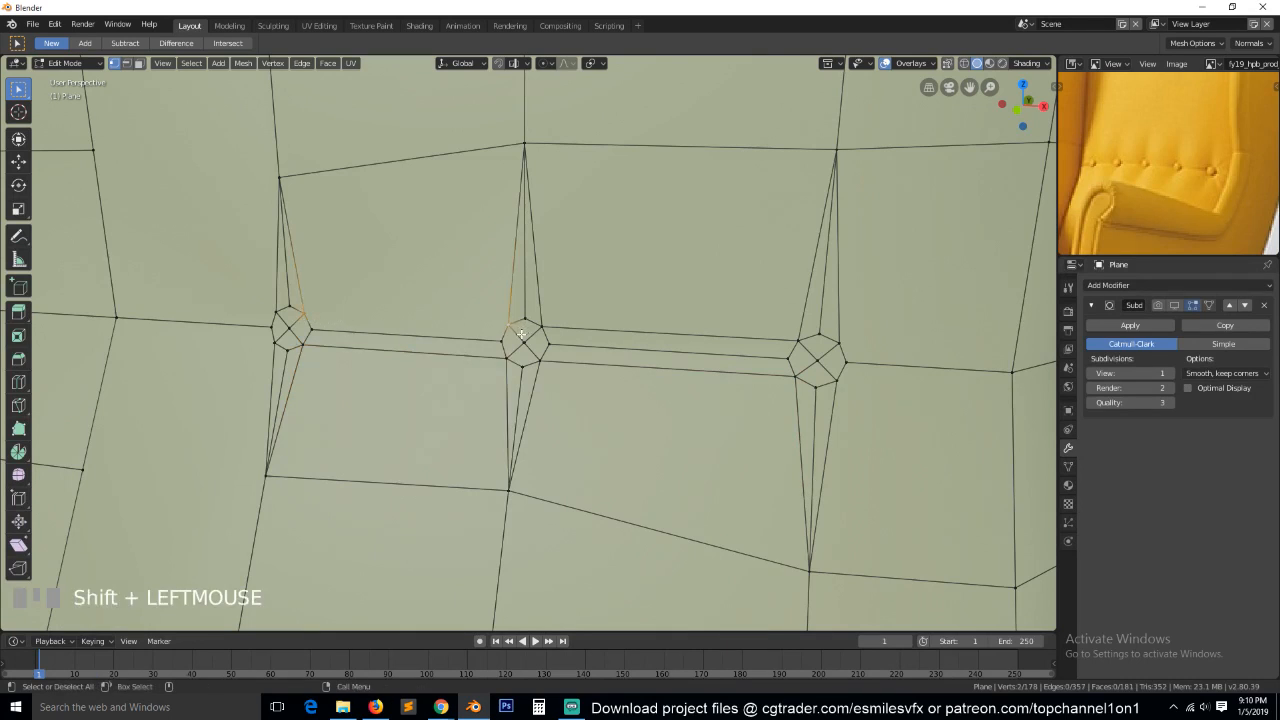
pyautogui.press('j')
pyautogui.hotkey('alt', 'a')
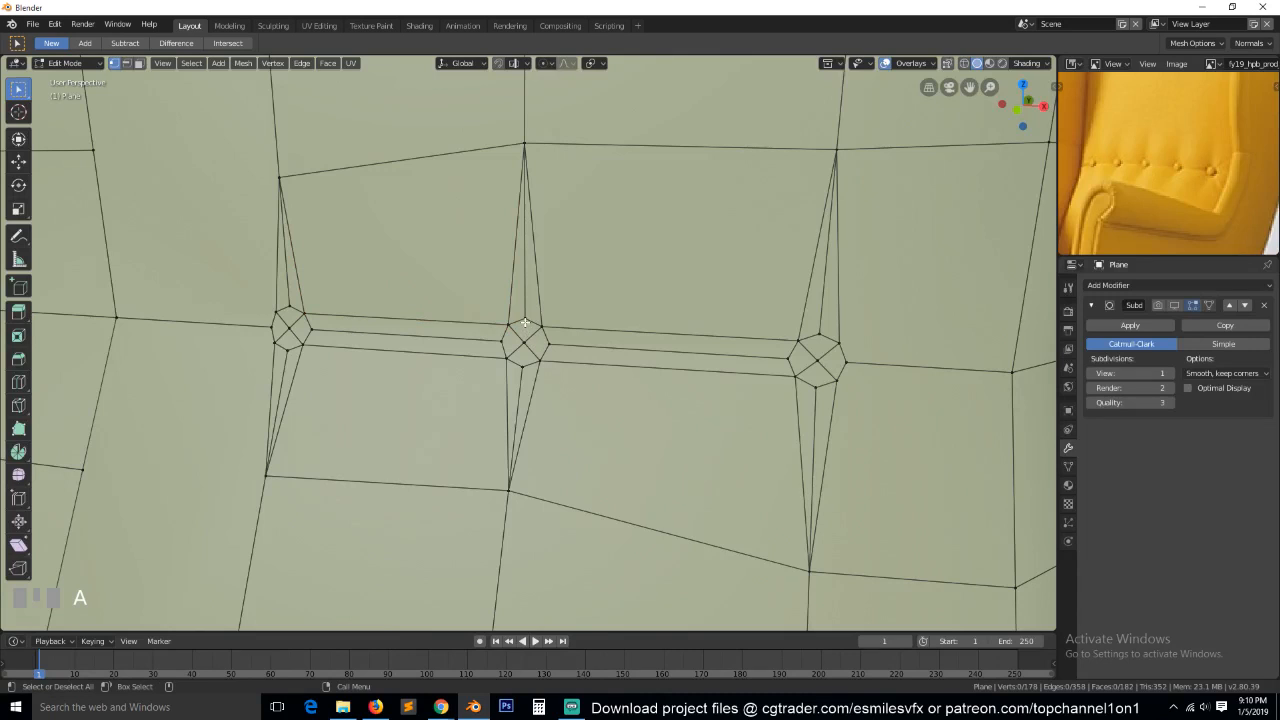
# Connect the middle button's top and bottom vertices, and its left and right vertices, with edges across its center.
pyautogui.click(524, 322)
pyautogui.keyDown('shift'); pyautogui.click(522, 365); pyautogui.keyUp('shift')
pyautogui.press('j')
pyautogui.click(544, 346)
pyautogui.keyDown('shift'); pyautogui.click(502, 344); pyautogui.keyUp('shift')
pyautogui.press('j')
# Connect the opposite side vertices of the left button, and those of the right button, with horizontal edges across their centers.
pyautogui.click(318, 331)
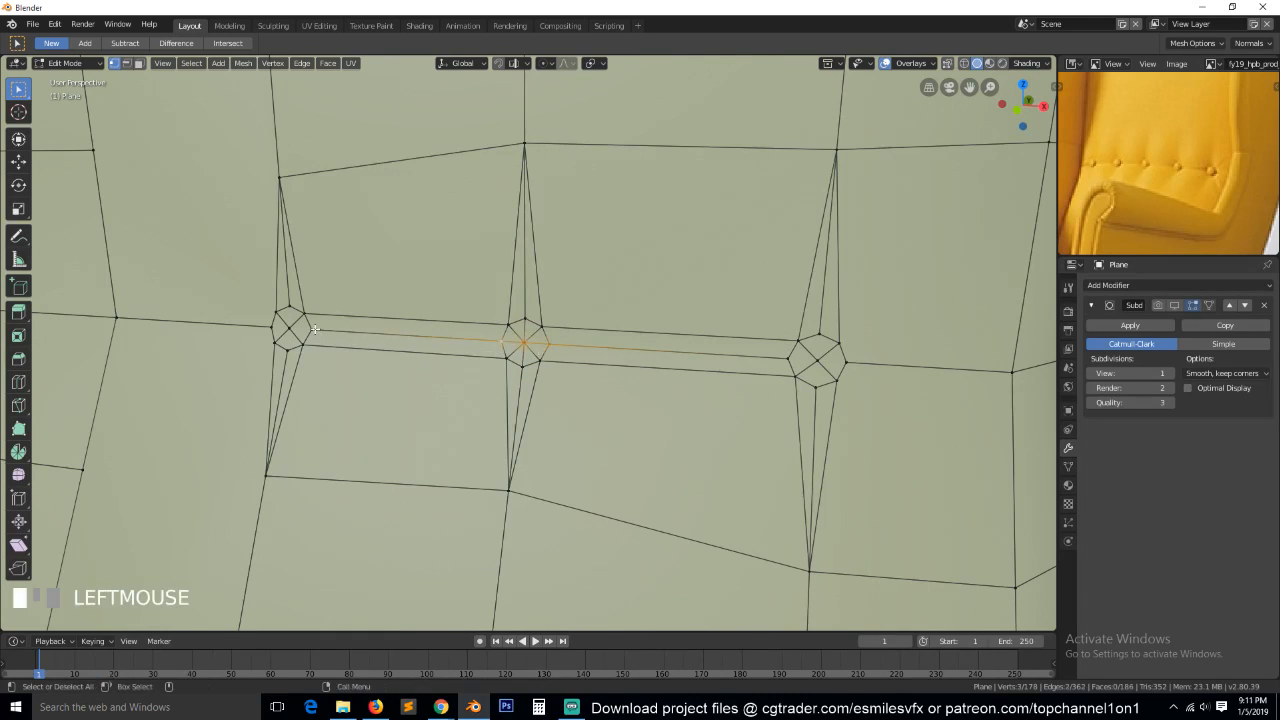
pyautogui.keyDown('shift'); pyautogui.click(323, 329); pyautogui.keyUp('shift')
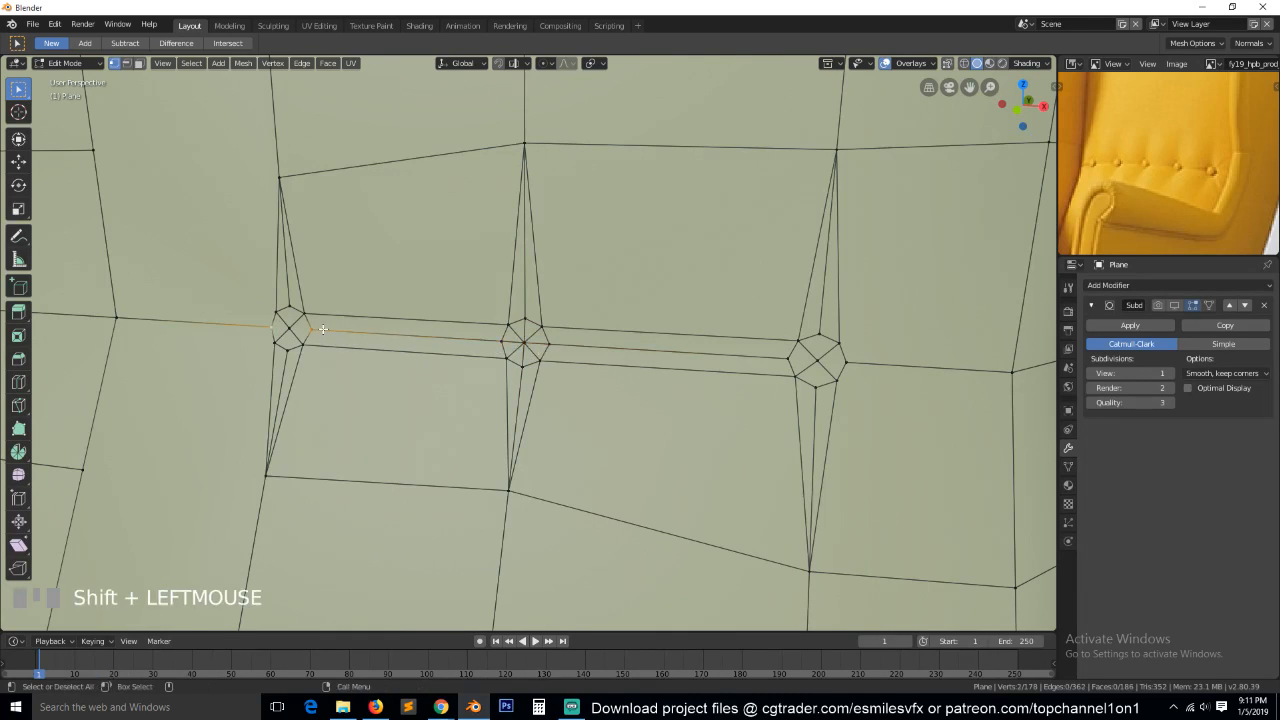
pyautogui.press('j')
pyautogui.click(789, 360)
pyautogui.keyDown('shift'); pyautogui.click(840, 362); pyautogui.keyUp('shift')
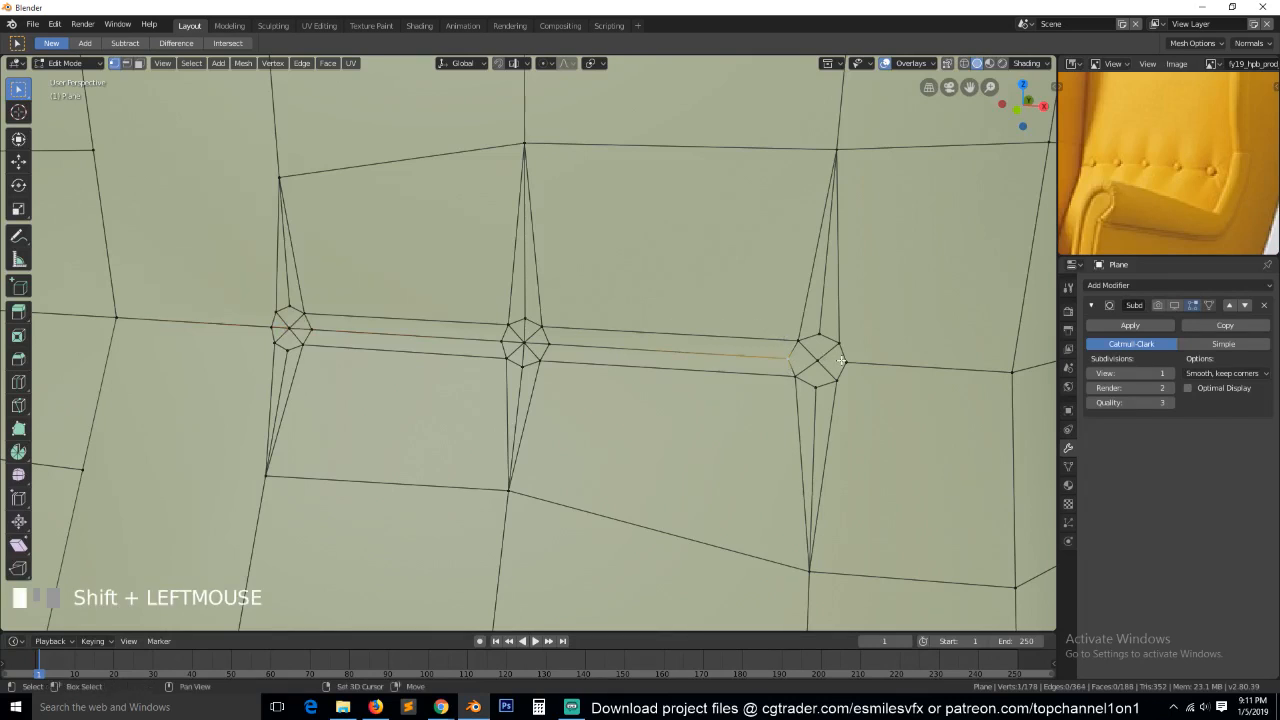
pyautogui.press('j')
# Connect the top and bottom vertices of the right button, and those of the left button, with vertical edges through their centers.
pyautogui.click(816, 361)
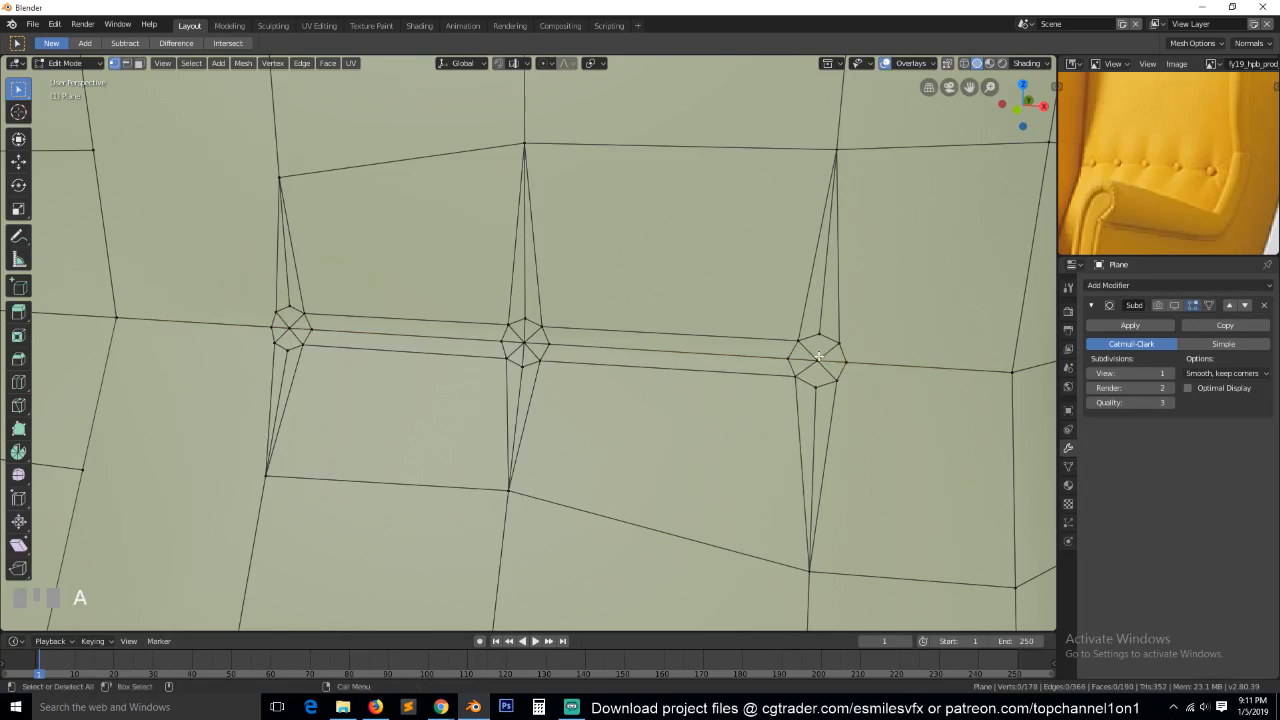
pyautogui.click(809, 334)
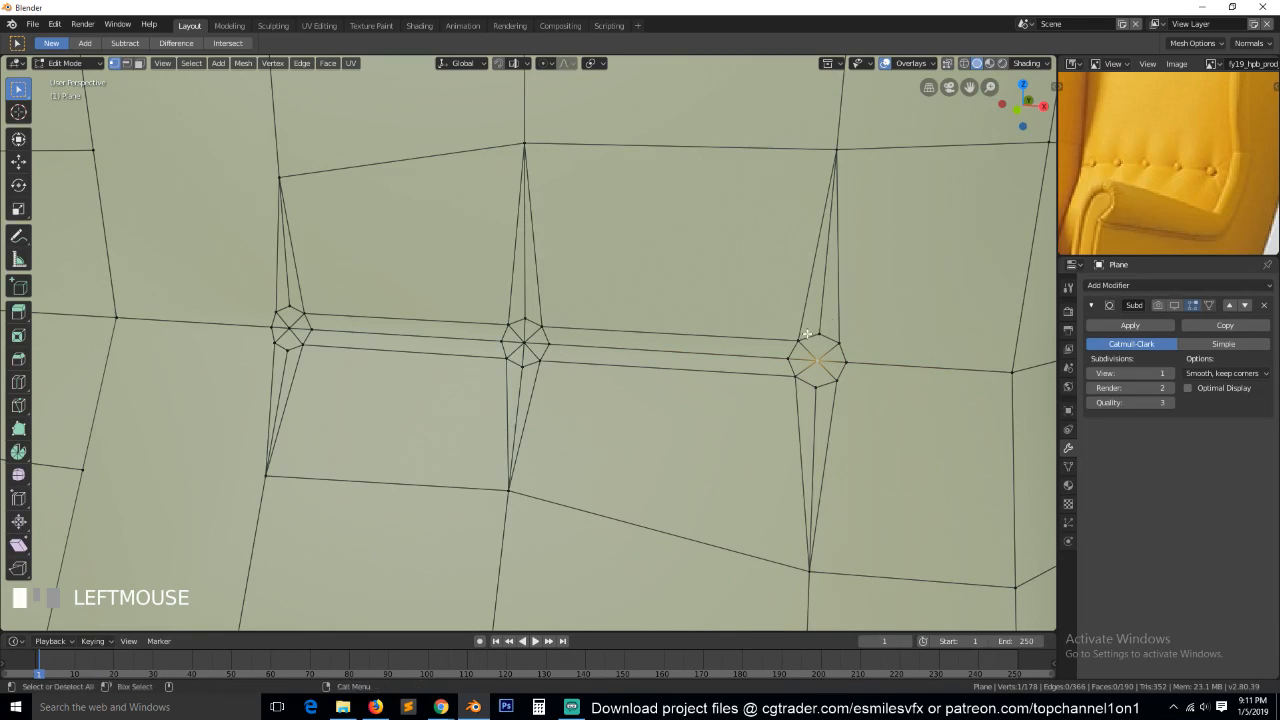
pyautogui.click(820, 338)
pyautogui.keyDown('shift'); pyautogui.click(816, 379); pyautogui.keyUp('shift')
pyautogui.click(818, 359)
pyautogui.keyDown('shift'); pyautogui.click(521, 344); pyautogui.keyUp('shift')
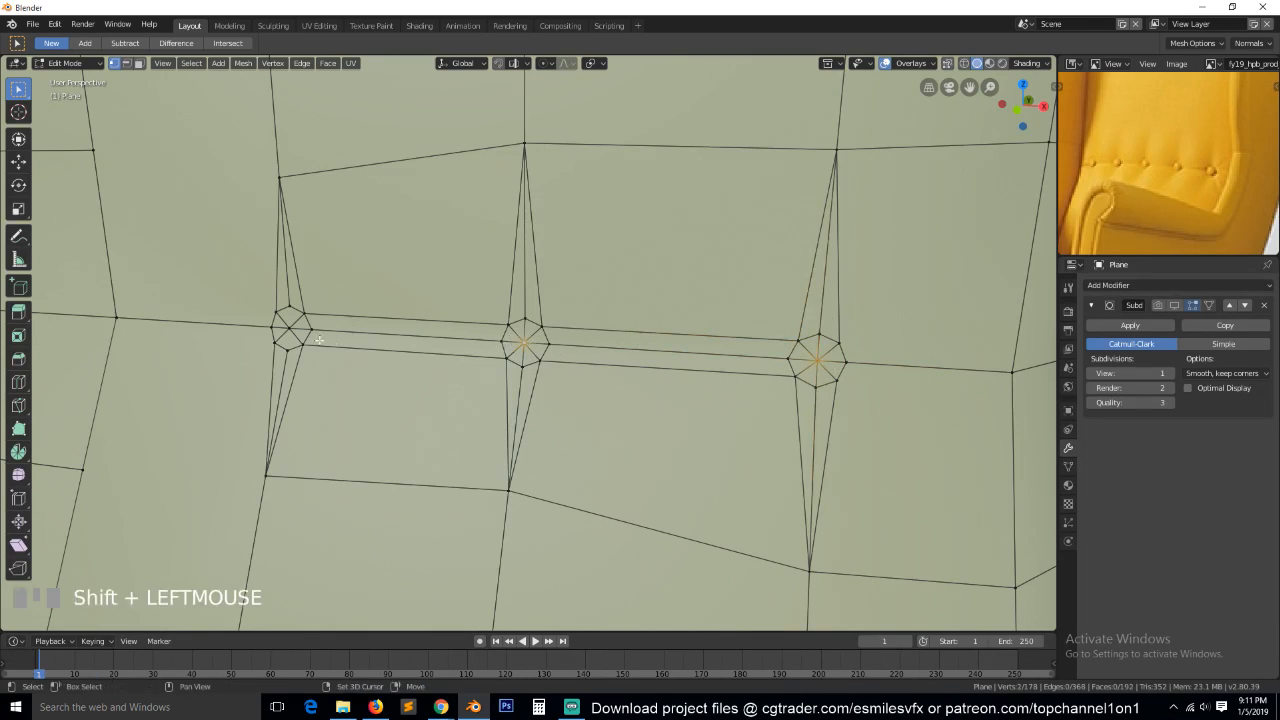
pyautogui.keyDown('shift'); pyautogui.click(293, 329); pyautogui.keyUp('shift')
pyautogui.click(291, 308)
pyautogui.keyDown('shift'); pyautogui.click(292, 353); pyautogui.keyUp('shift')
# Show the subdivision in the viewport and sink the three buttons' center, side, top and bottom vertices about 0.02 m along Y.
pyautogui.click(290, 327)
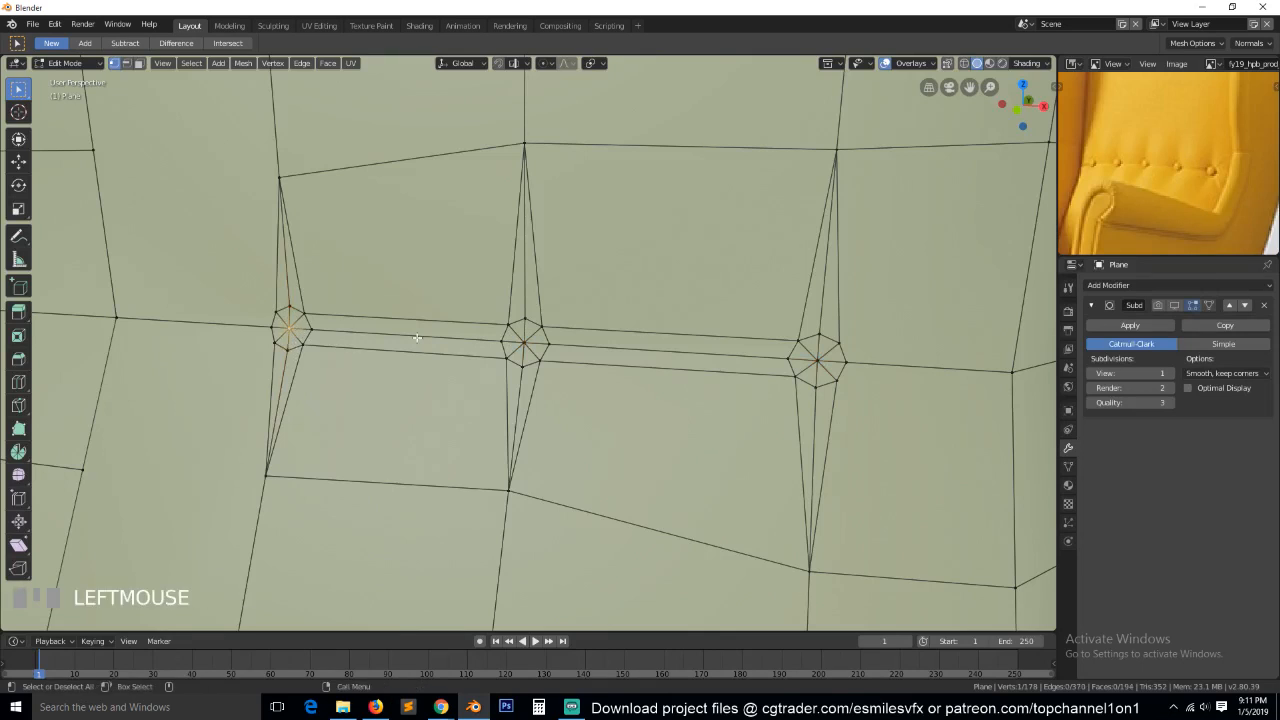
pyautogui.keyDown('shift'); pyautogui.click(523, 343); pyautogui.keyUp('shift')
pyautogui.keyDown('shift'); pyautogui.click(819, 363); pyautogui.keyUp('shift')
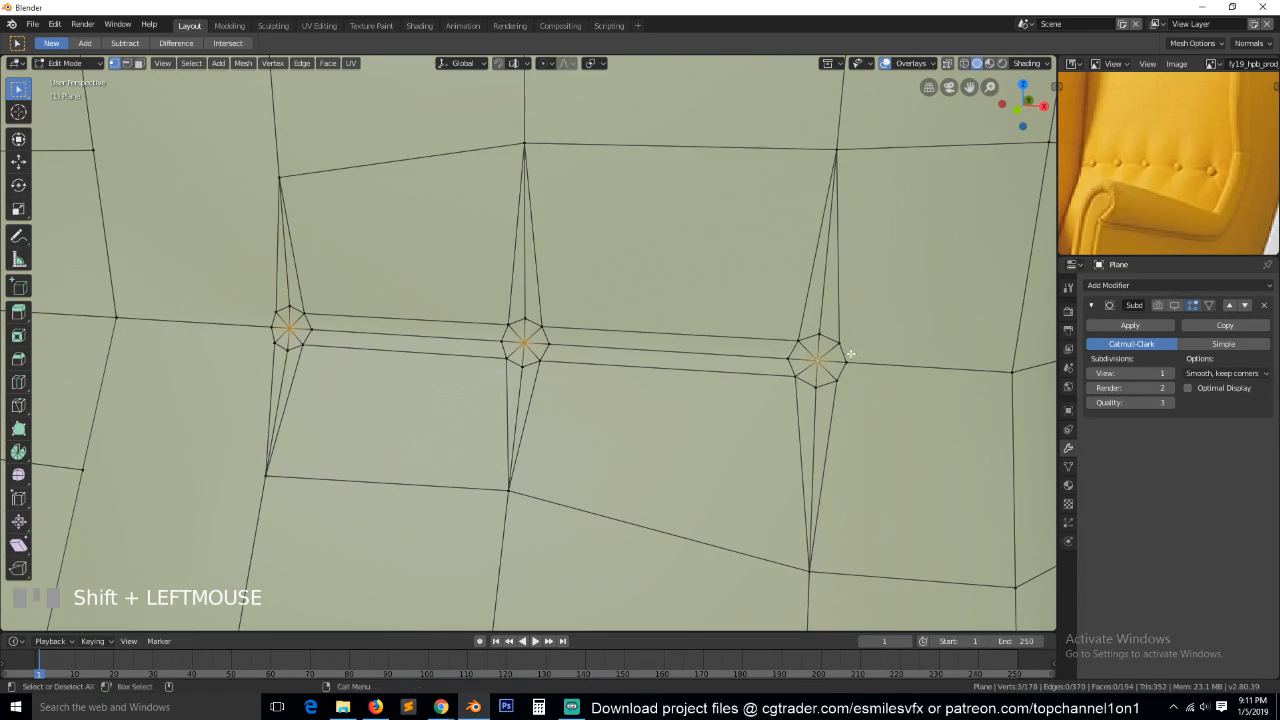
pyautogui.press('`')
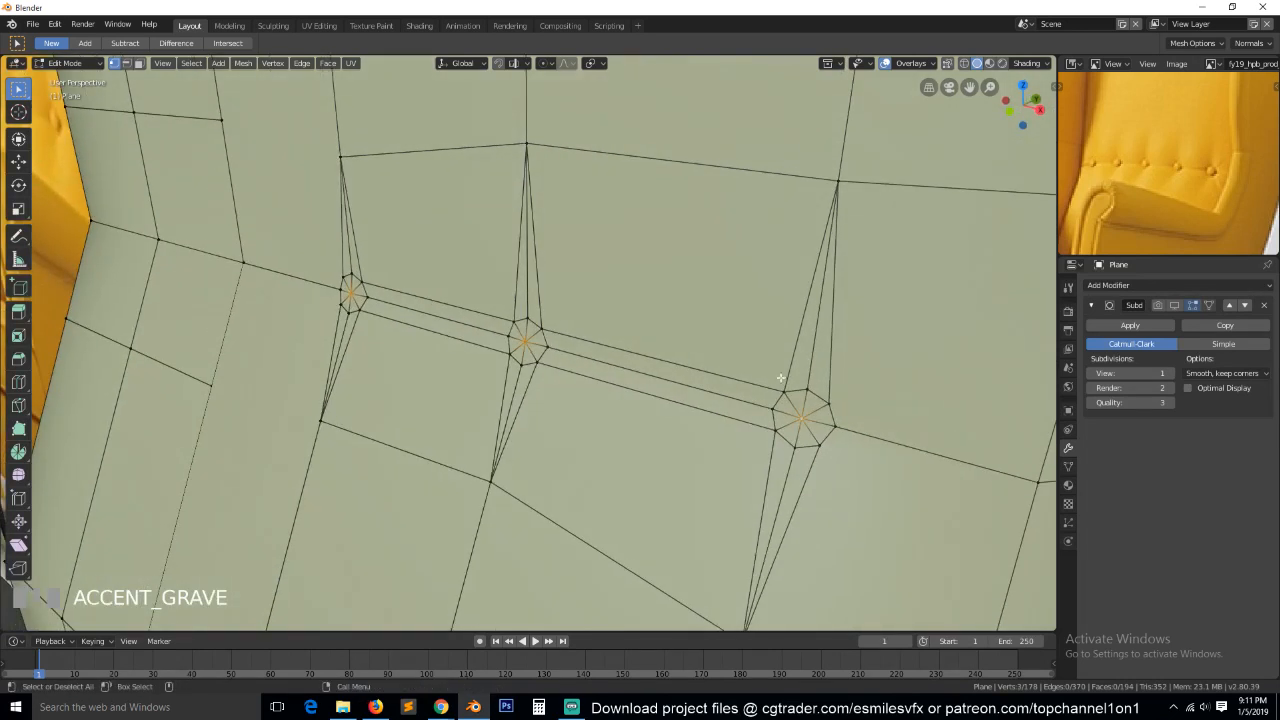
pyautogui.keyDown('shift'); pyautogui.click(524, 318); pyautogui.keyUp('shift')
pyautogui.keyDown('shift'); pyautogui.click(341, 305); pyautogui.keyUp('shift')
pyautogui.keyDown('shift'); pyautogui.click(348, 279); pyautogui.keyUp('shift')
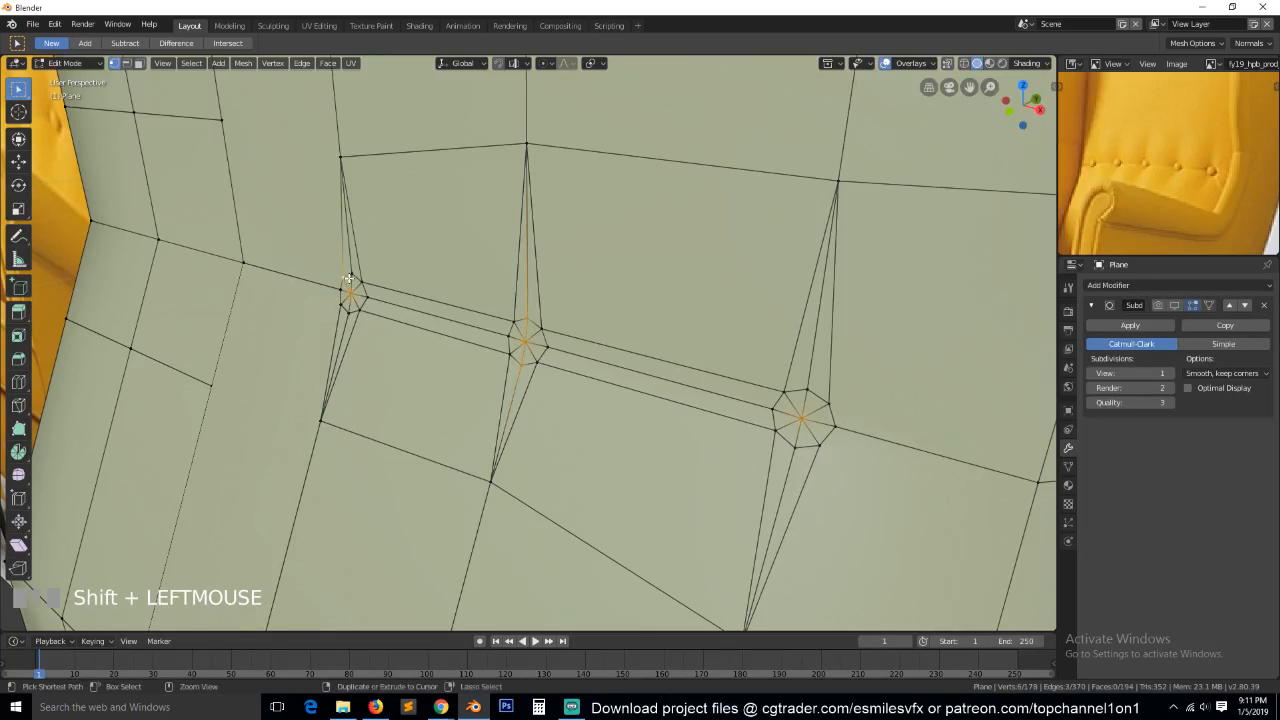
pyautogui.keyDown('shift'); pyautogui.click(350, 313); pyautogui.keyUp('shift')
pyautogui.keyDown('shift'); pyautogui.click(340, 289); pyautogui.keyUp('shift')
pyautogui.keyDown('shift'); pyautogui.click(371, 297); pyautogui.keyUp('shift')
pyautogui.keyDown('shift'); pyautogui.click(504, 339); pyautogui.keyUp('shift')
pyautogui.keyDown('shift'); pyautogui.click(548, 346); pyautogui.keyUp('shift')
pyautogui.keyDown('shift'); pyautogui.click(776, 409); pyautogui.keyUp('shift')
pyautogui.keyDown('shift'); pyautogui.click(852, 426); pyautogui.keyUp('shift')
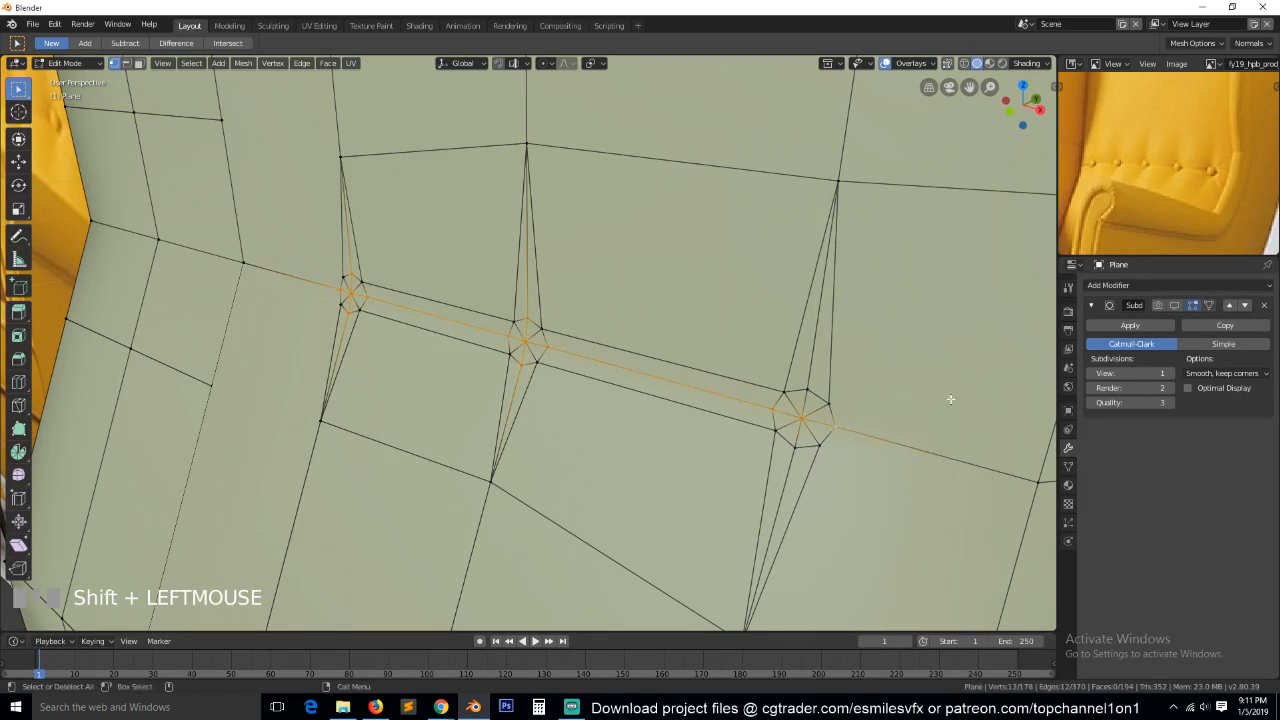
pyautogui.keyDown('shift'); pyautogui.click(802, 389); pyautogui.keyUp('shift')
pyautogui.keyDown('shift'); pyautogui.click(800, 449); pyautogui.keyUp('shift')
pyautogui.click(1175, 305)
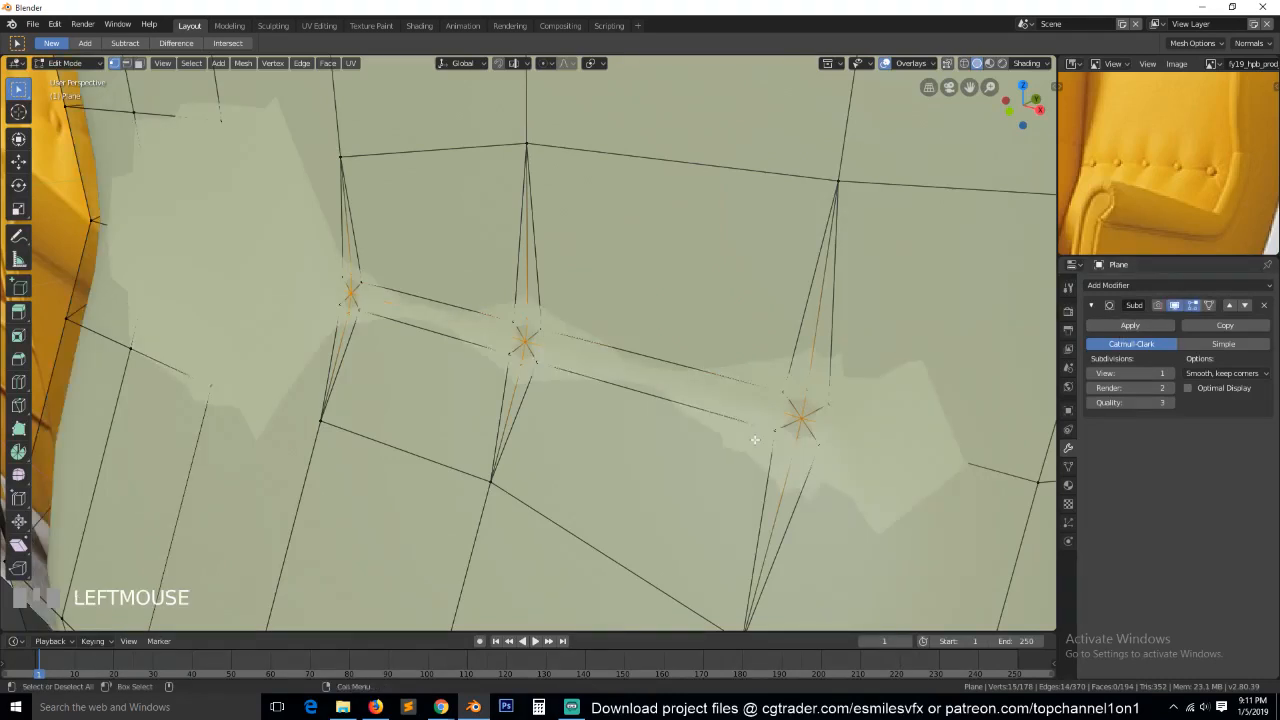
pyautogui.press('g')
pyautogui.press('y')
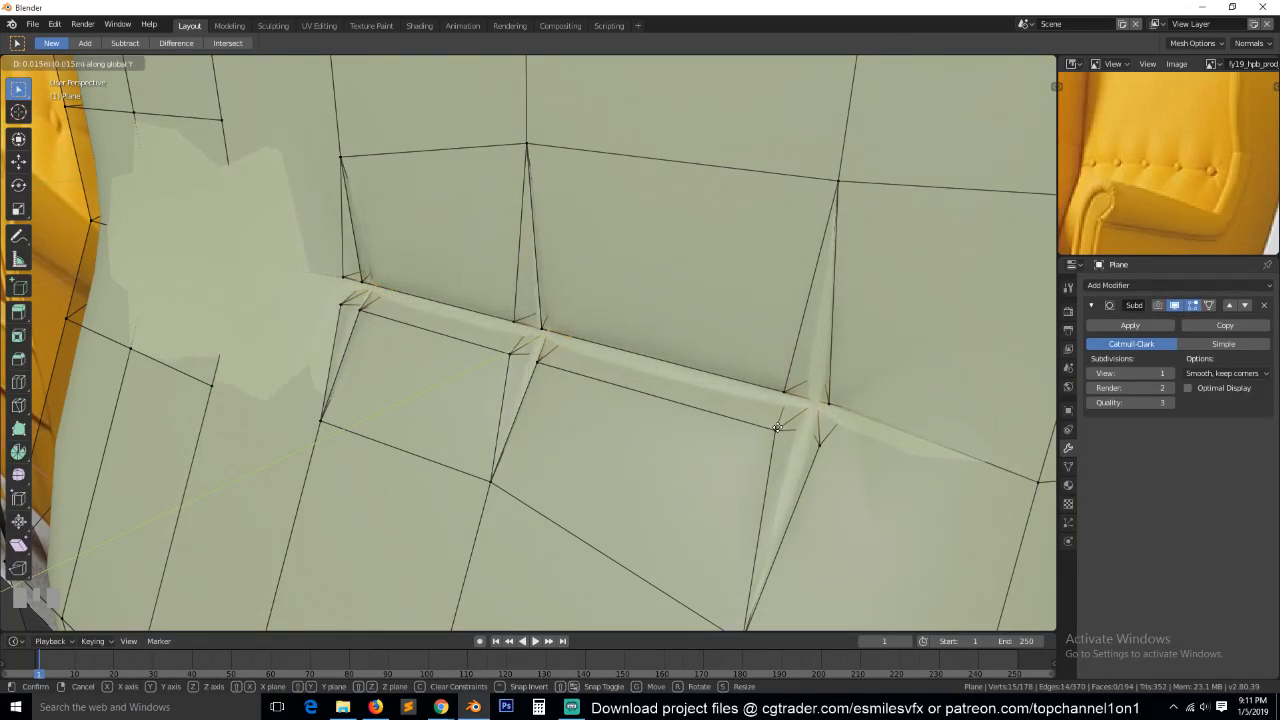
# Examine the sunken button creases on the smooth backrest in Object Mode, up close and from the front.
pyautogui.press('Tab')
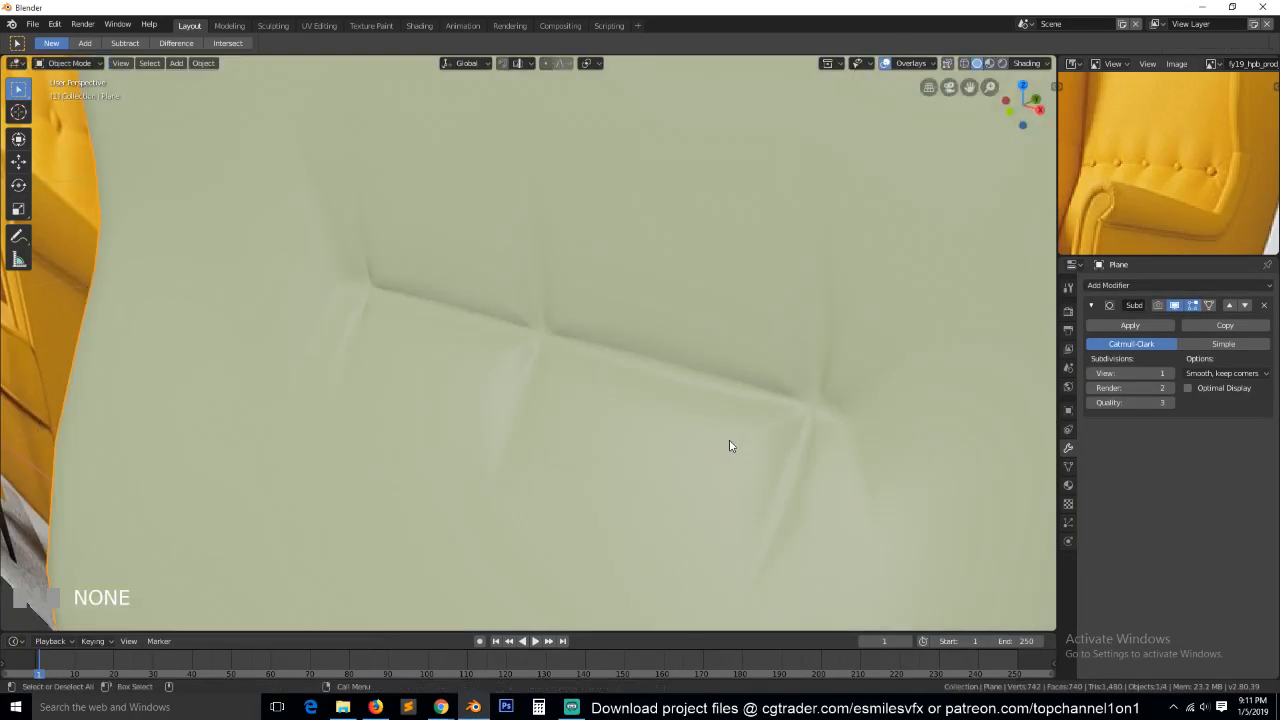
pyautogui.press('`')
pyautogui.scroll(1, 762, 416)
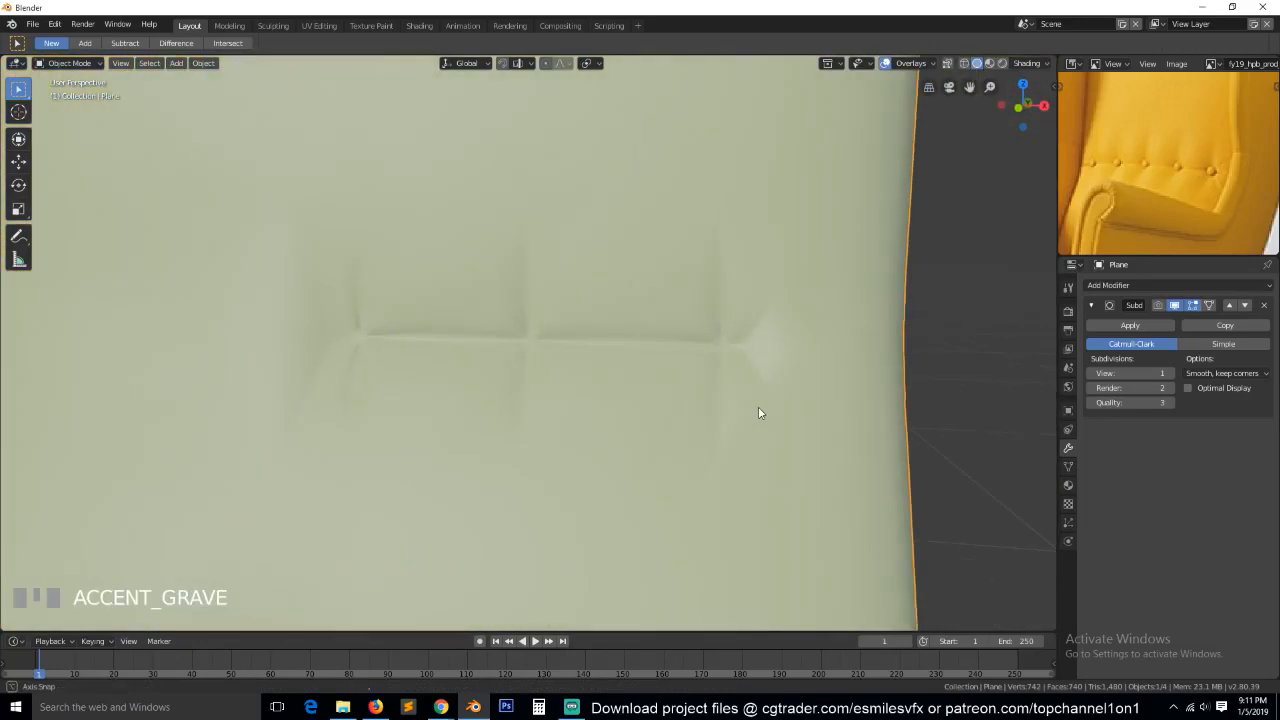
pyautogui.press('`')
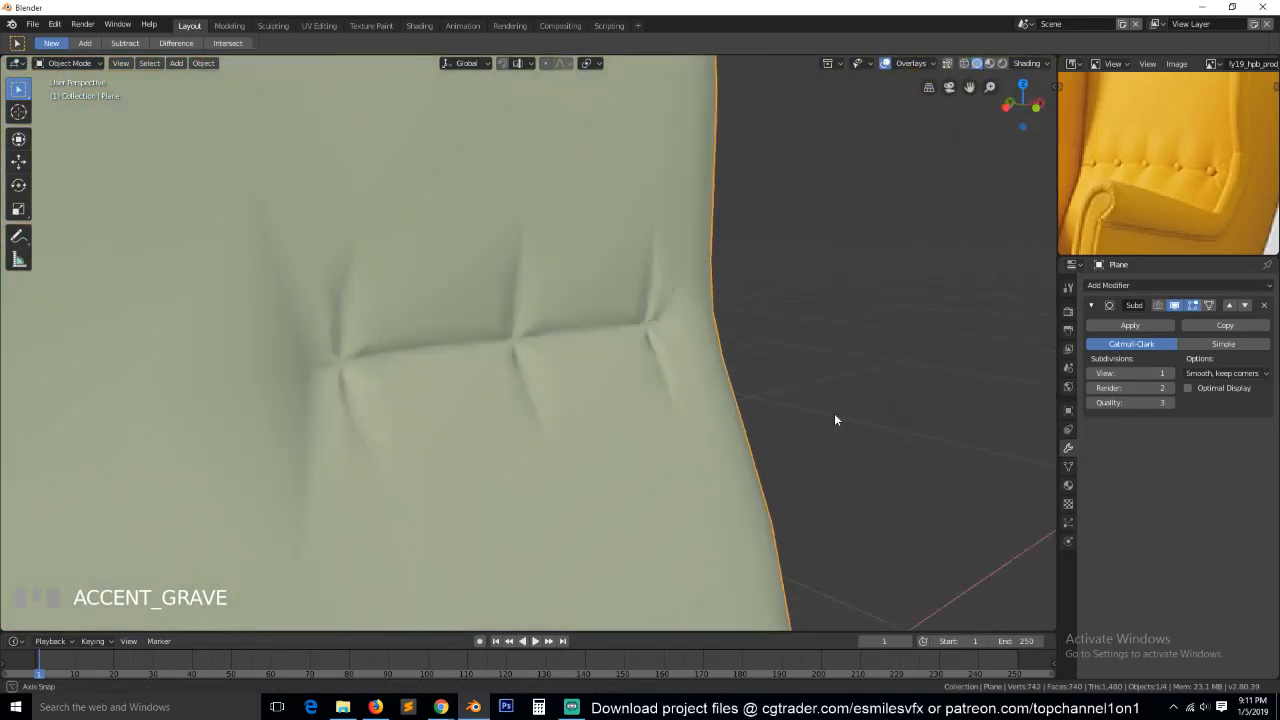
pyautogui.moveTo(835, 415); pyautogui.dragTo(769, 423, button='middle')
pyautogui.scroll(-3, 785, 431)
pyautogui.press('`')
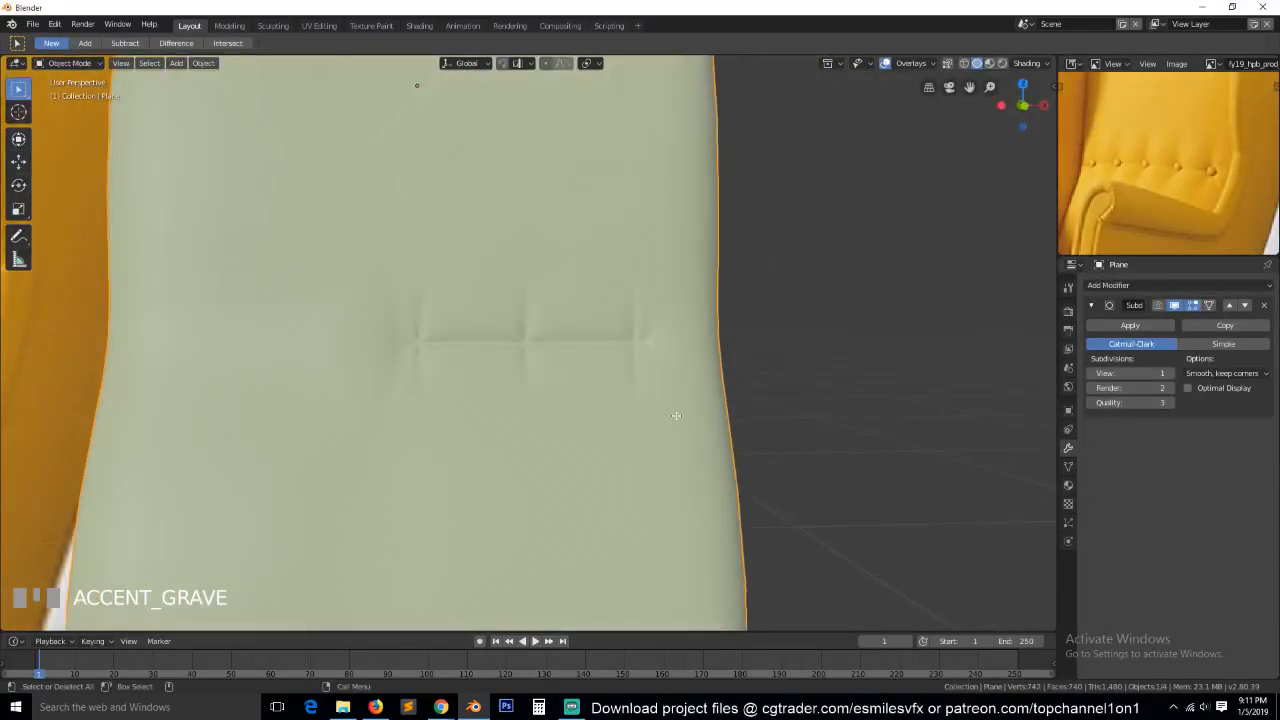
# Delete the backrest's left-hand vertices in front wireframe view, up to the left button's center line, and return to solid shading.
pyautogui.press('Tab')
pyautogui.scroll(3, 624, 392)
pyautogui.press('`')
pyautogui.press('KP_1')
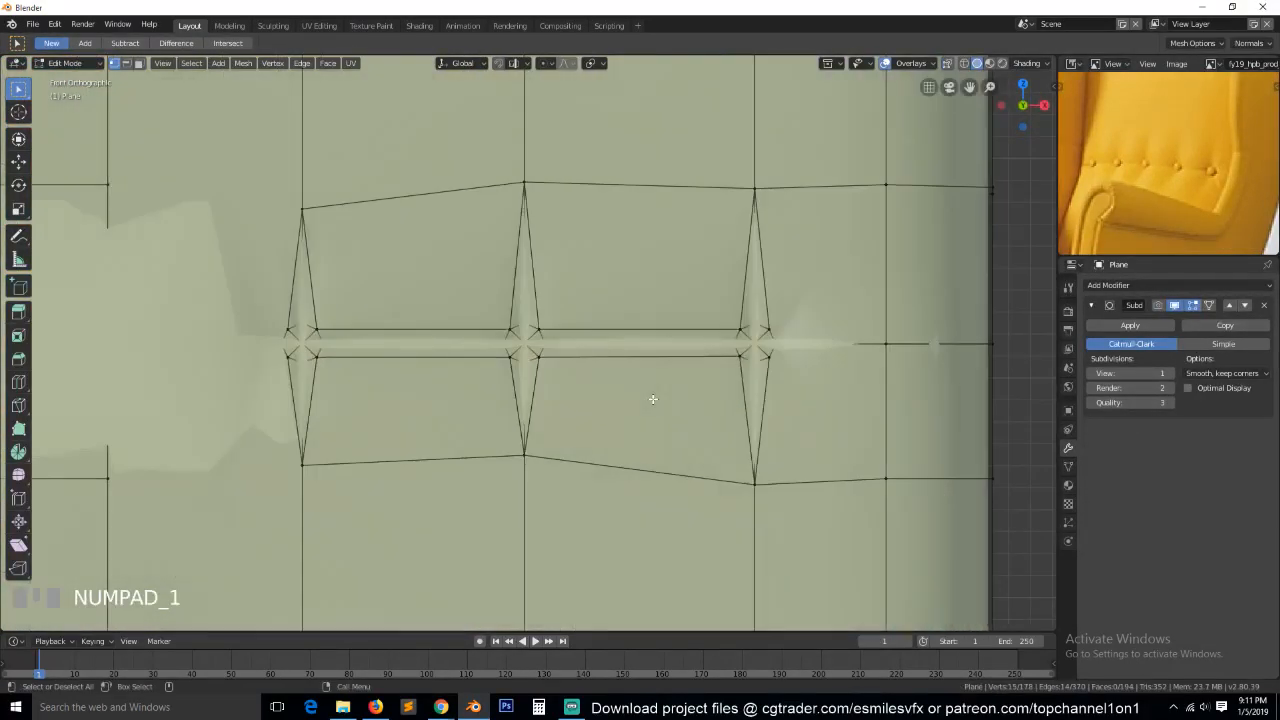
pyautogui.scroll(-9, 620, 425)
pyautogui.press('z')
pyautogui.press('a')
pyautogui.press('b')
pyautogui.moveTo(280, 92); pyautogui.dragTo(466, 592)
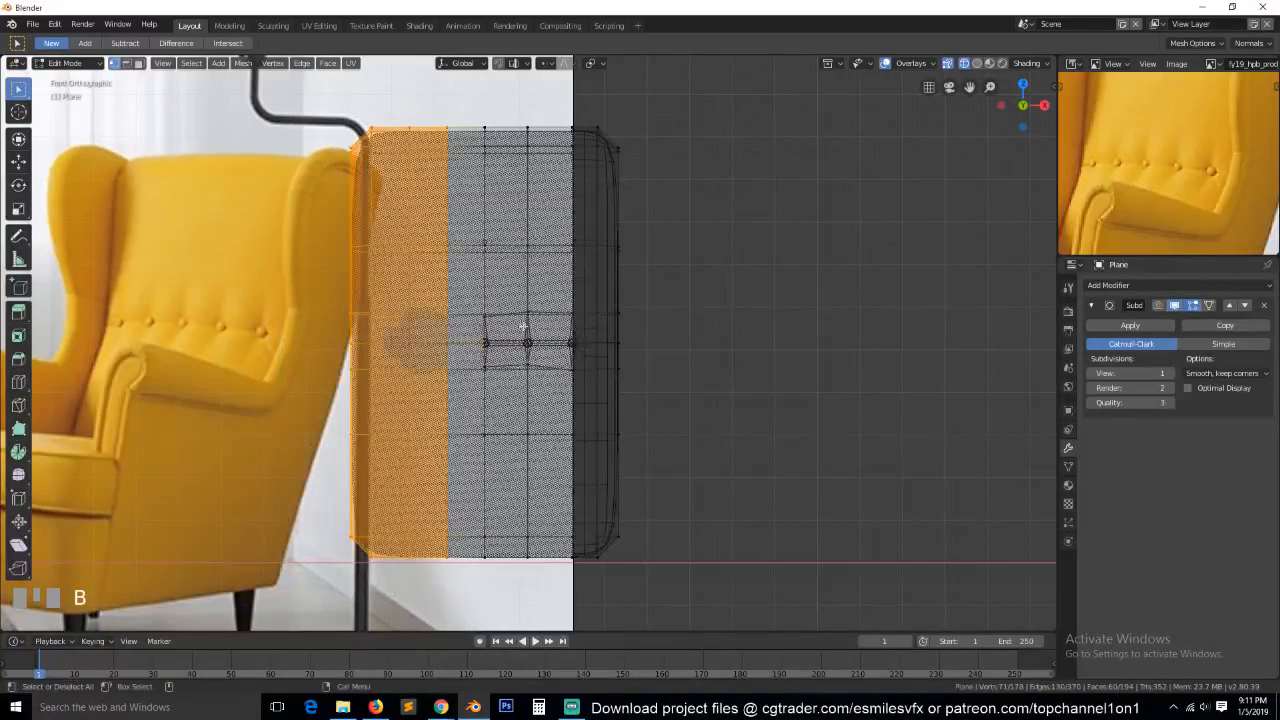
pyautogui.press('x')
pyautogui.click(509, 150)
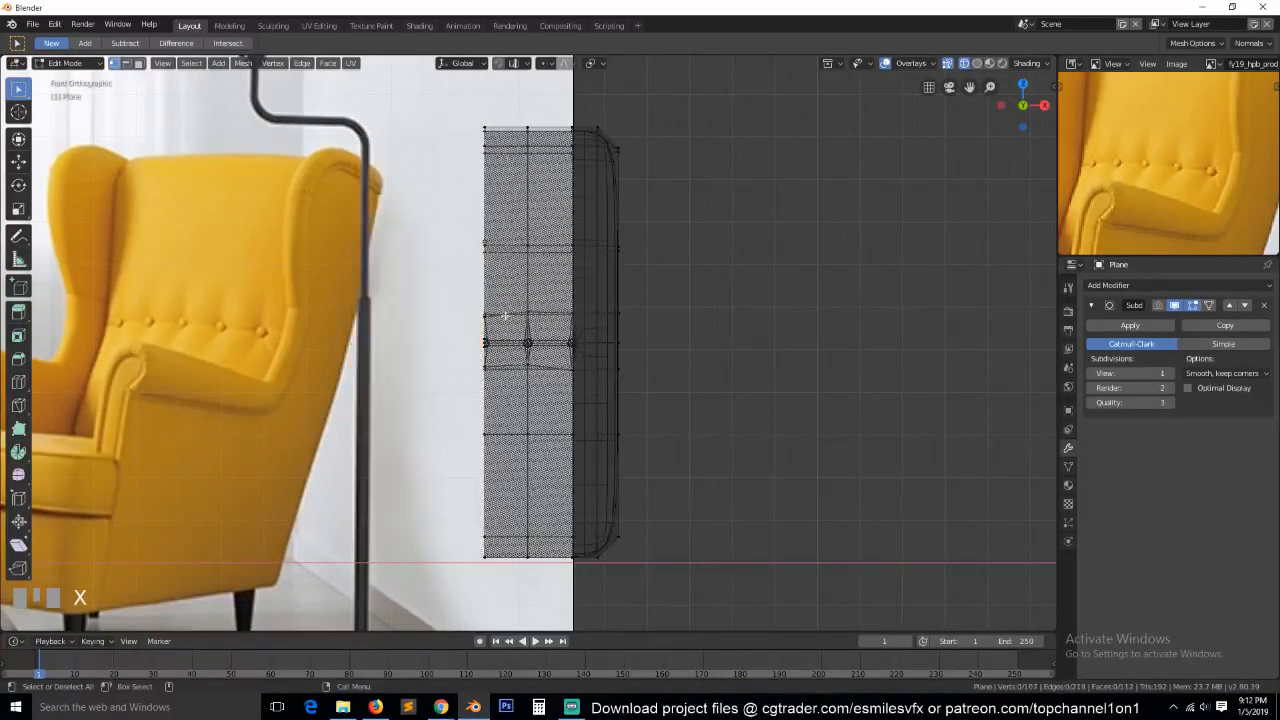
pyautogui.scroll(5, 509, 341)
pyautogui.scroll(1, 512, 340)
pyautogui.hotkey('shift', 'z')
pyautogui.scroll(-4, 612, 337)
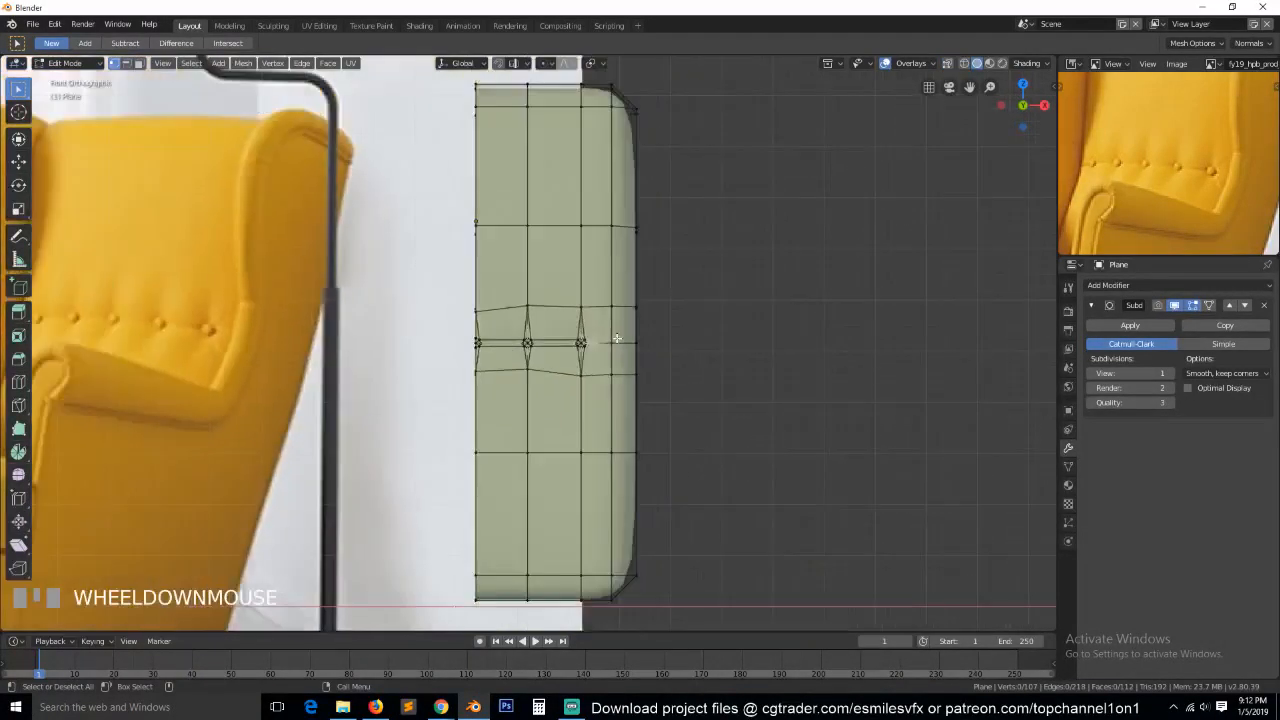
# Add a Mirror modifier on the X axis to rebuild the backrest's missing half.
pyautogui.press('Tab')
pyautogui.click(1207, 287)
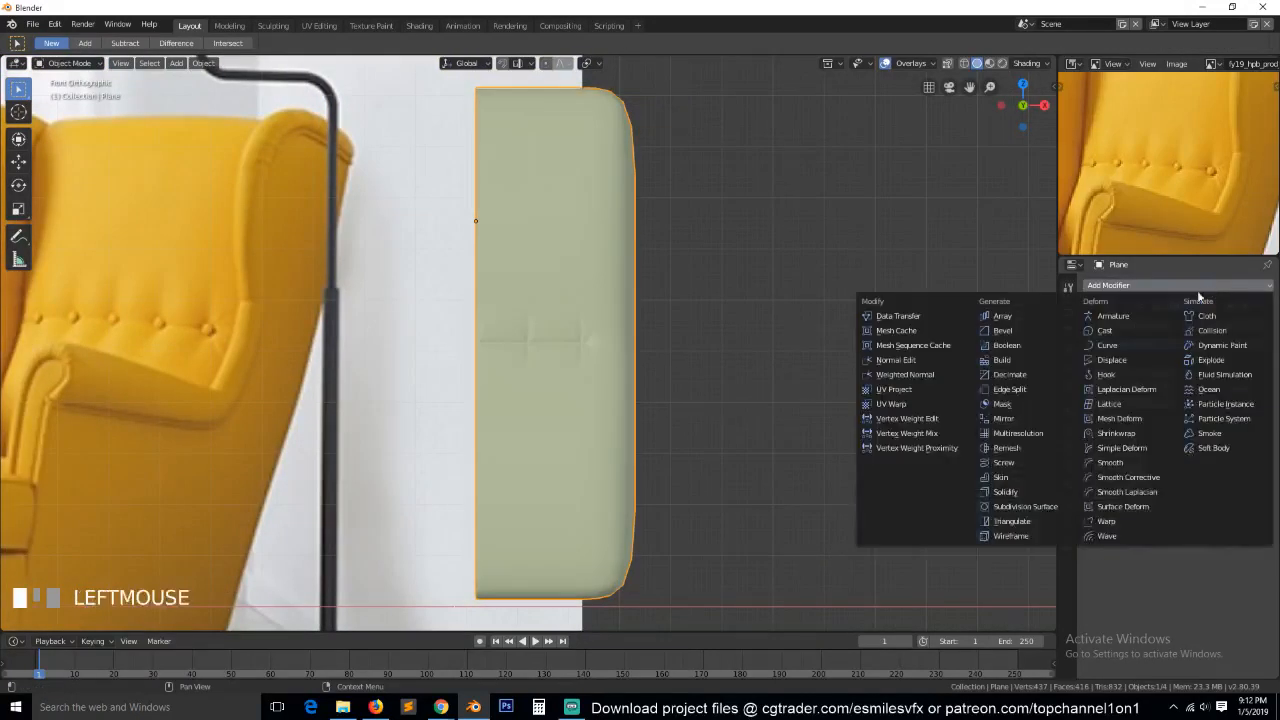
pyautogui.click(1001, 418)
# Examine the mirrored row of button creases in Edit and Object Mode, toggling the Mirror modifier's viewport display.
pyautogui.press('`')
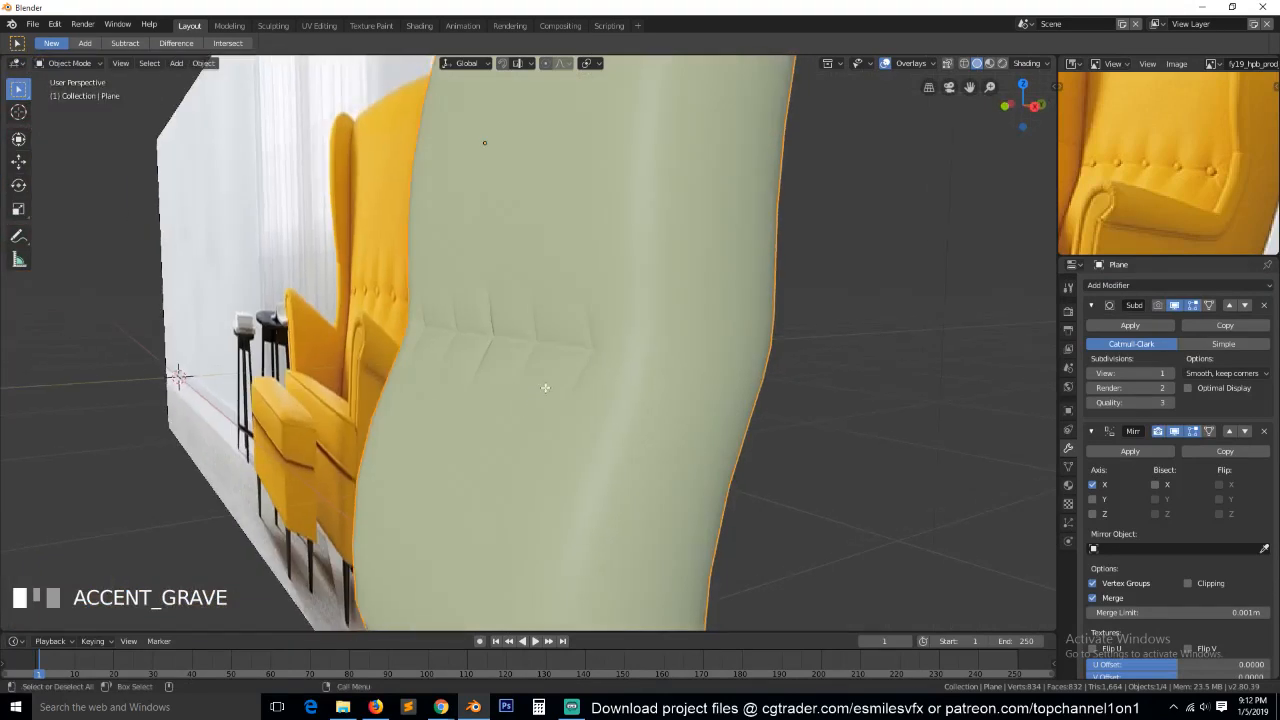
pyautogui.press('Tab')
pyautogui.scroll(3, 563, 377)
pyautogui.press('`')
pyautogui.scroll(2, 648, 383)
pyautogui.press('`')
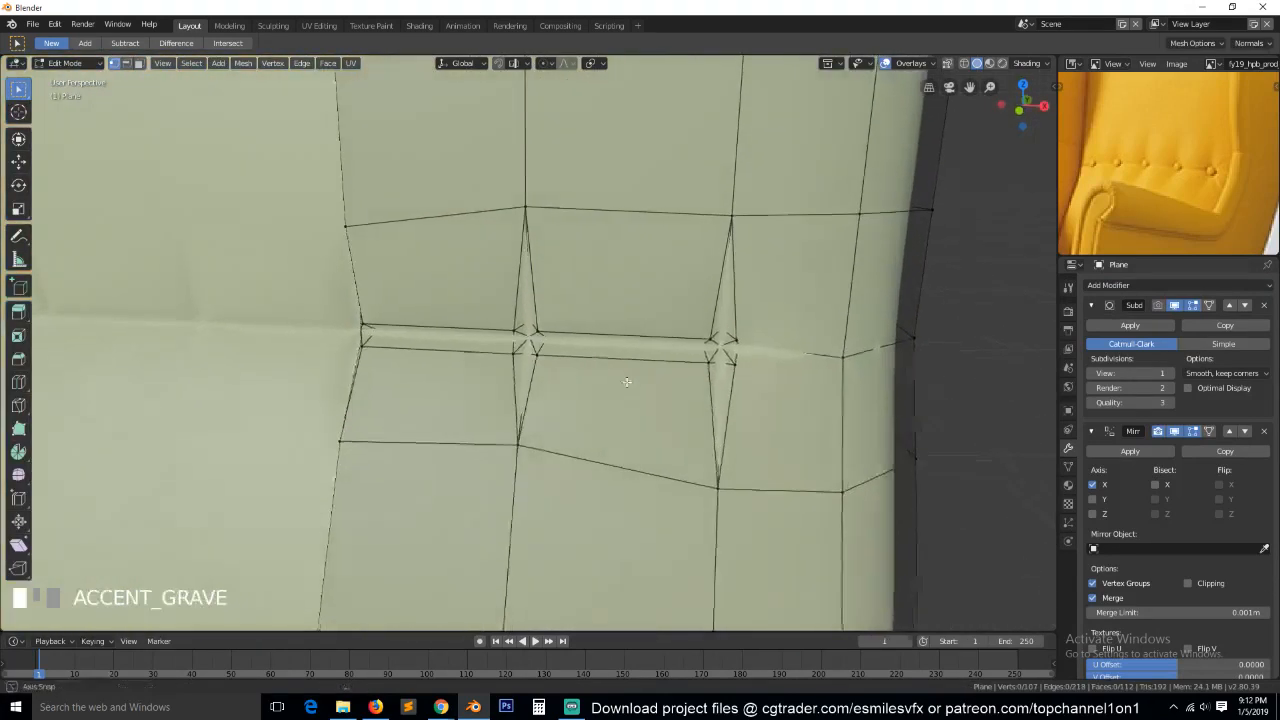
pyautogui.click(1090, 306)
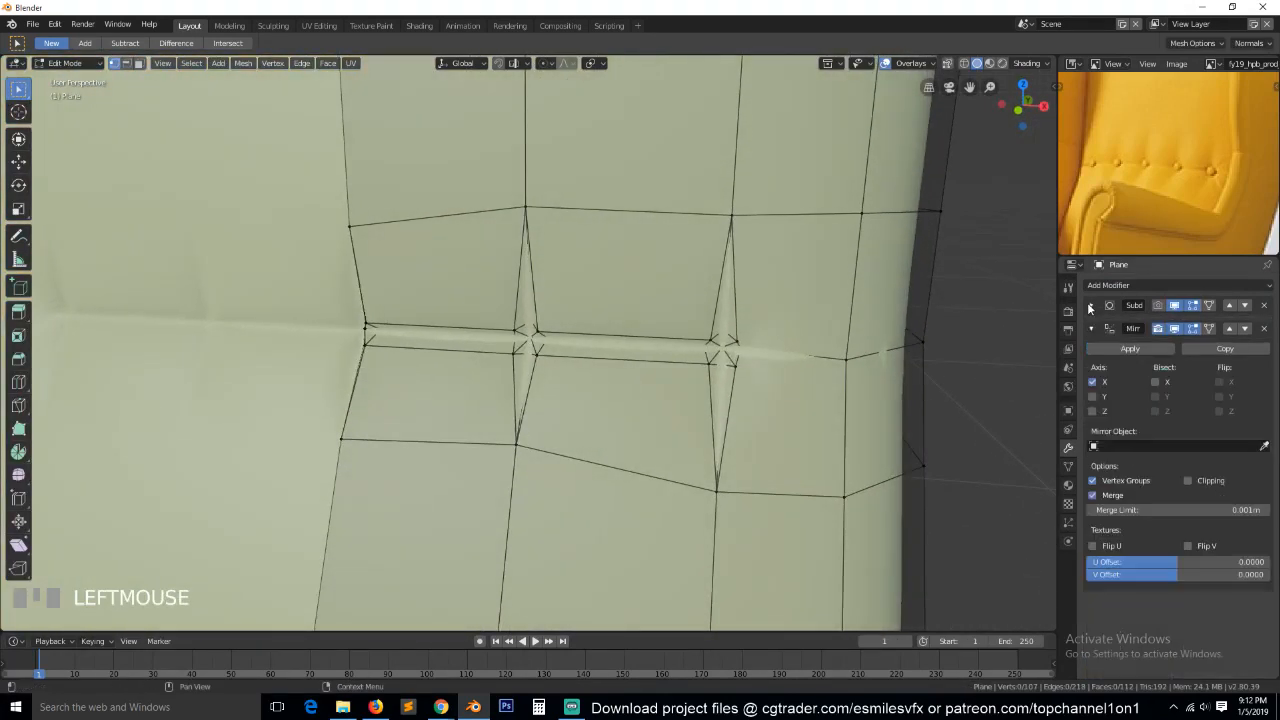
pyautogui.click(1174, 329)
pyautogui.click(1174, 333)
pyautogui.press('Tab')
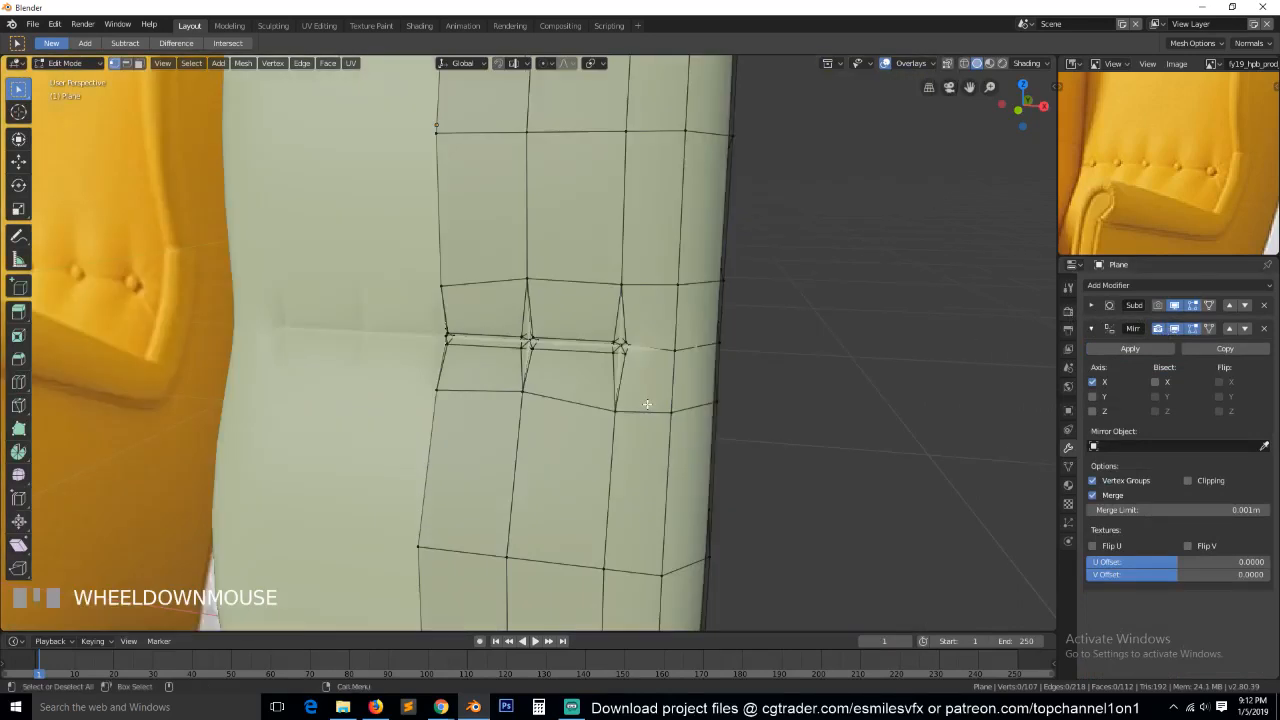
pyautogui.press('`')
pyautogui.moveTo(580, 352); pyautogui.dragTo(680, 352, button='middle')
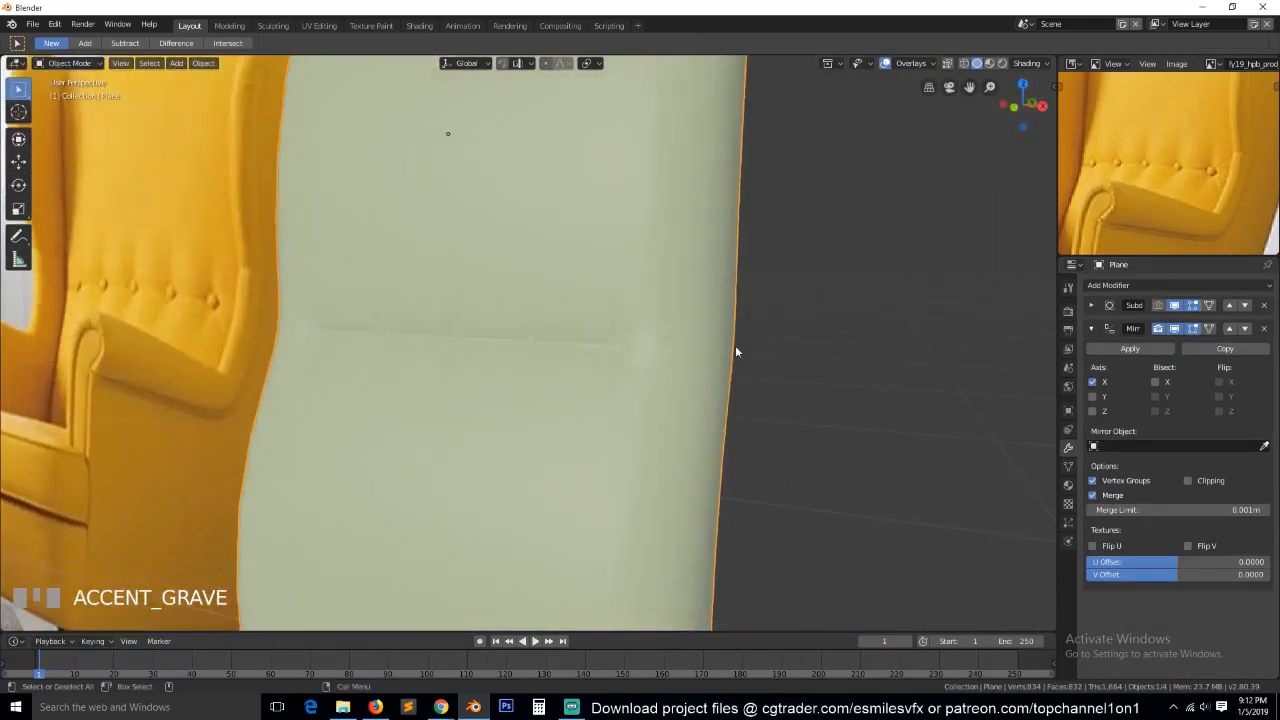
pyautogui.scroll(2, 750, 352)
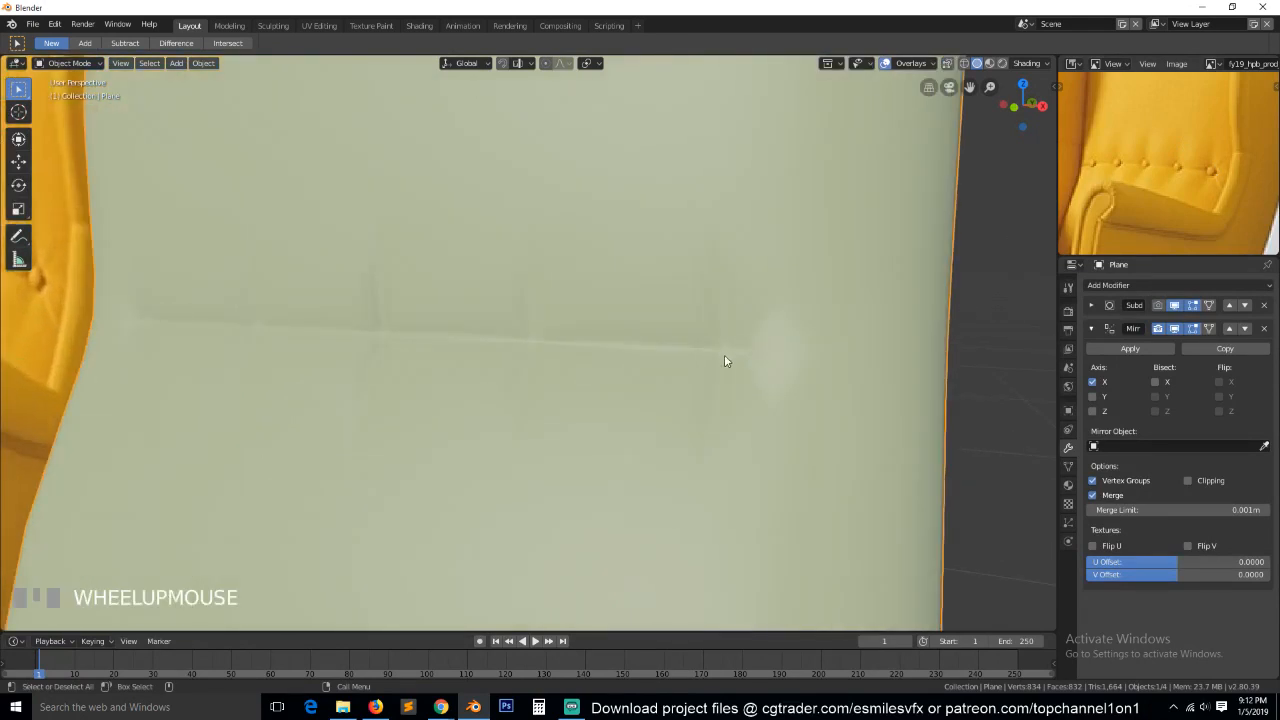
pyautogui.scroll(-3, 781, 402)
pyautogui.click(596, 361)
# Inspect the button topology beside the mirror seam with the mirrored half hidden and shown, and check the smooth backrest.
pyautogui.press('Tab')
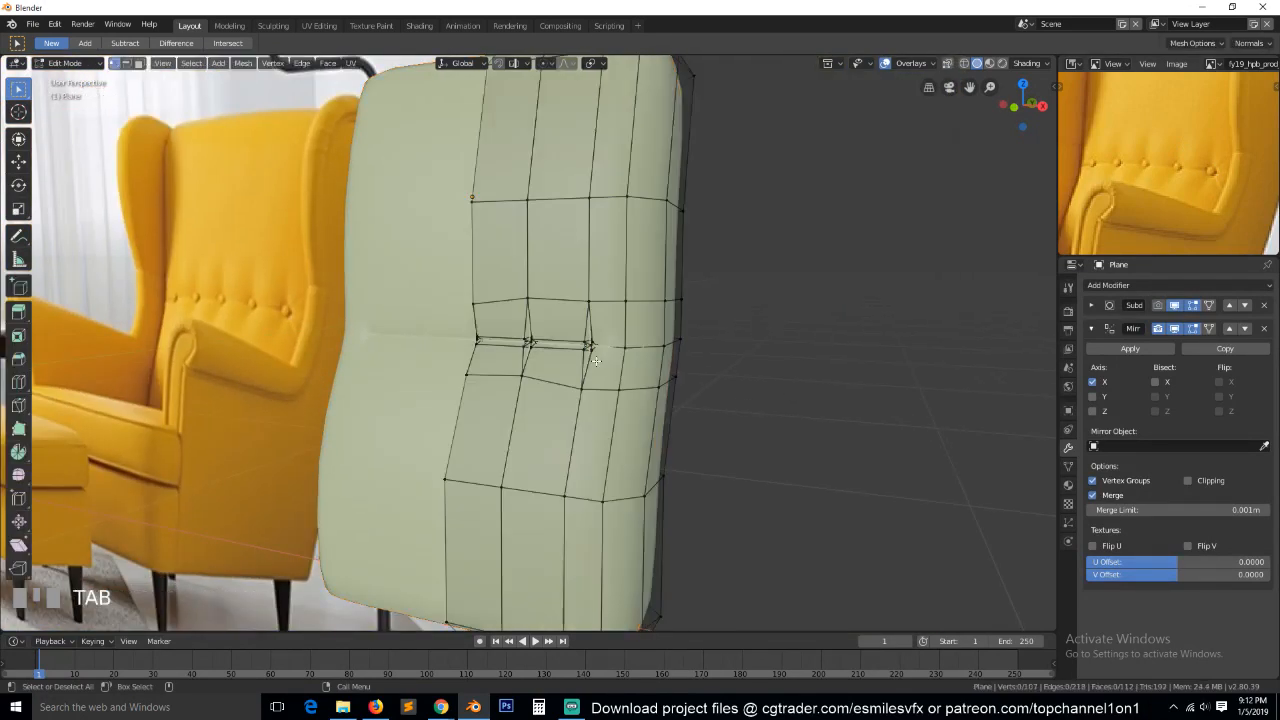
pyautogui.press('`')
pyautogui.scroll(2, 645, 374)
pyautogui.press('`')
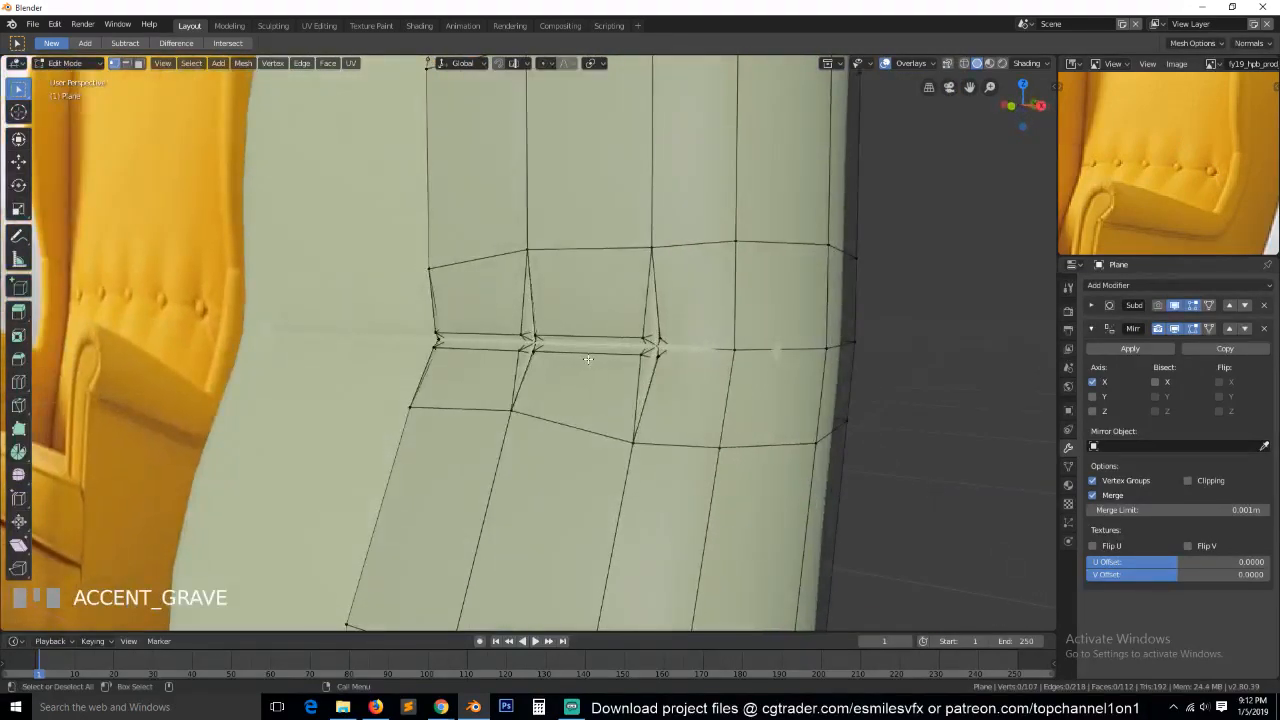
pyautogui.scroll(2, 624, 368)
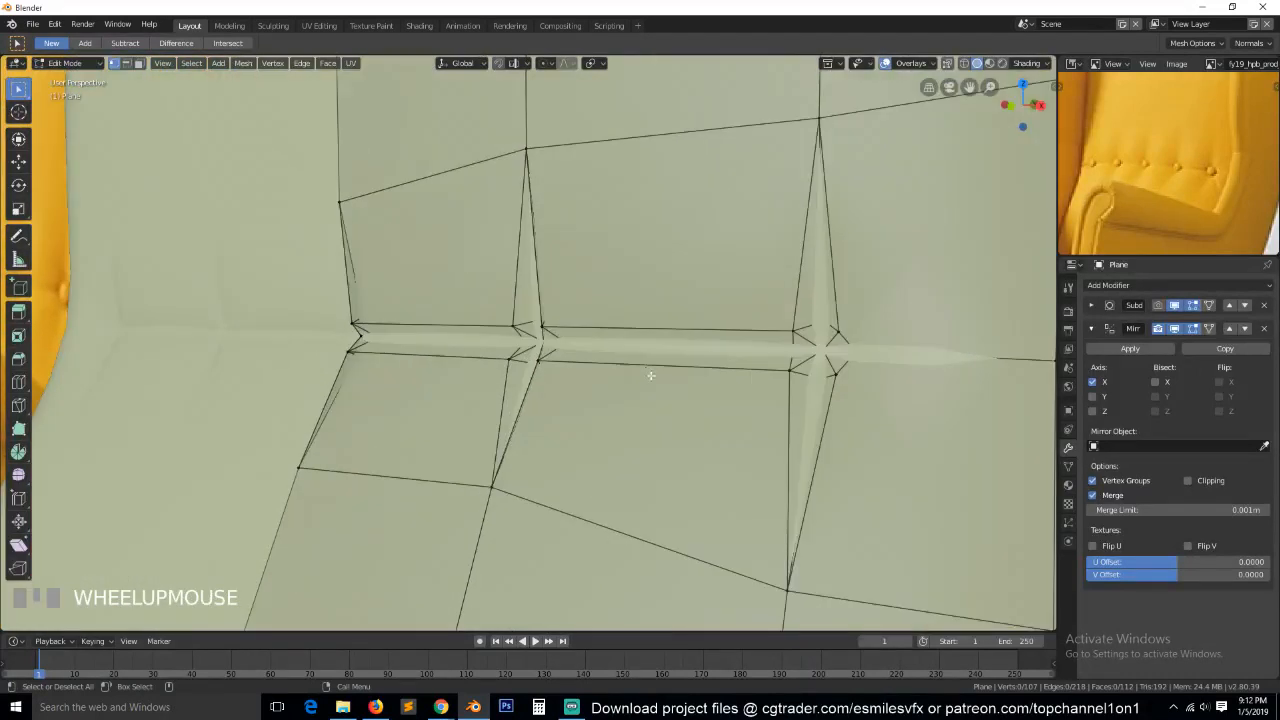
pyautogui.click(538, 366)
pyautogui.keyDown('shift'); pyautogui.click(531, 374); pyautogui.keyUp('shift')
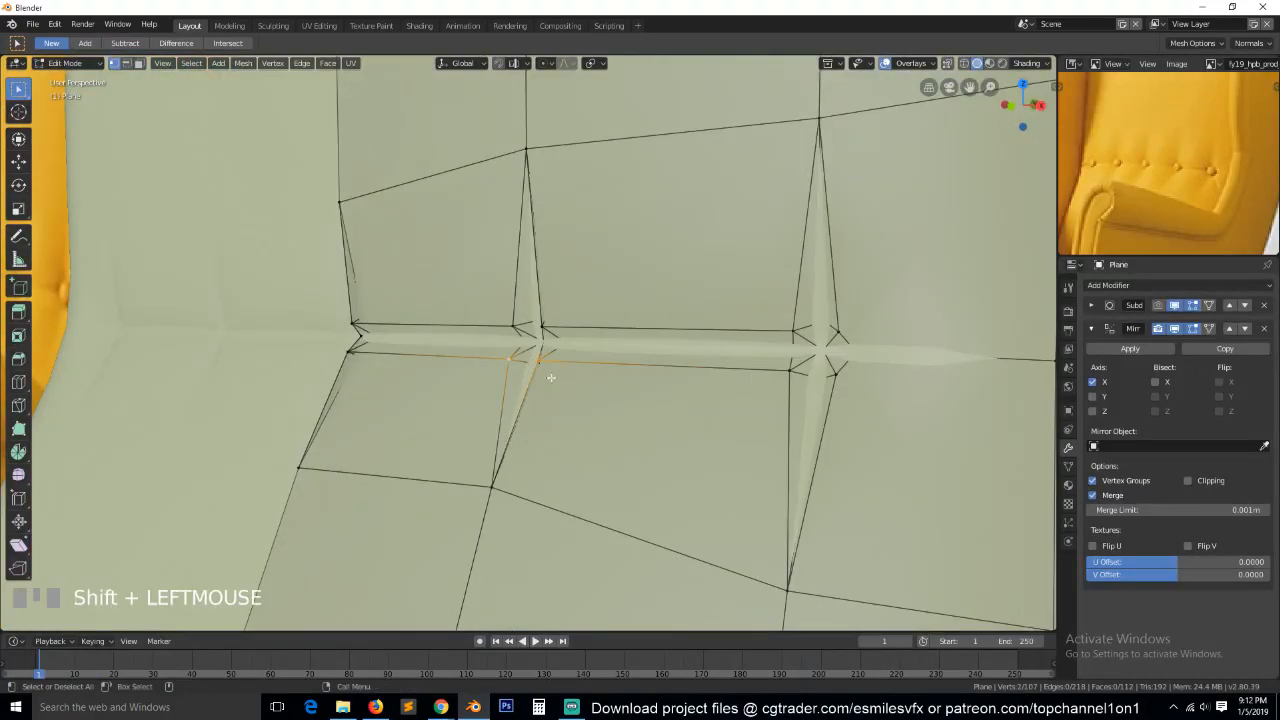
pyautogui.click(1175, 328)
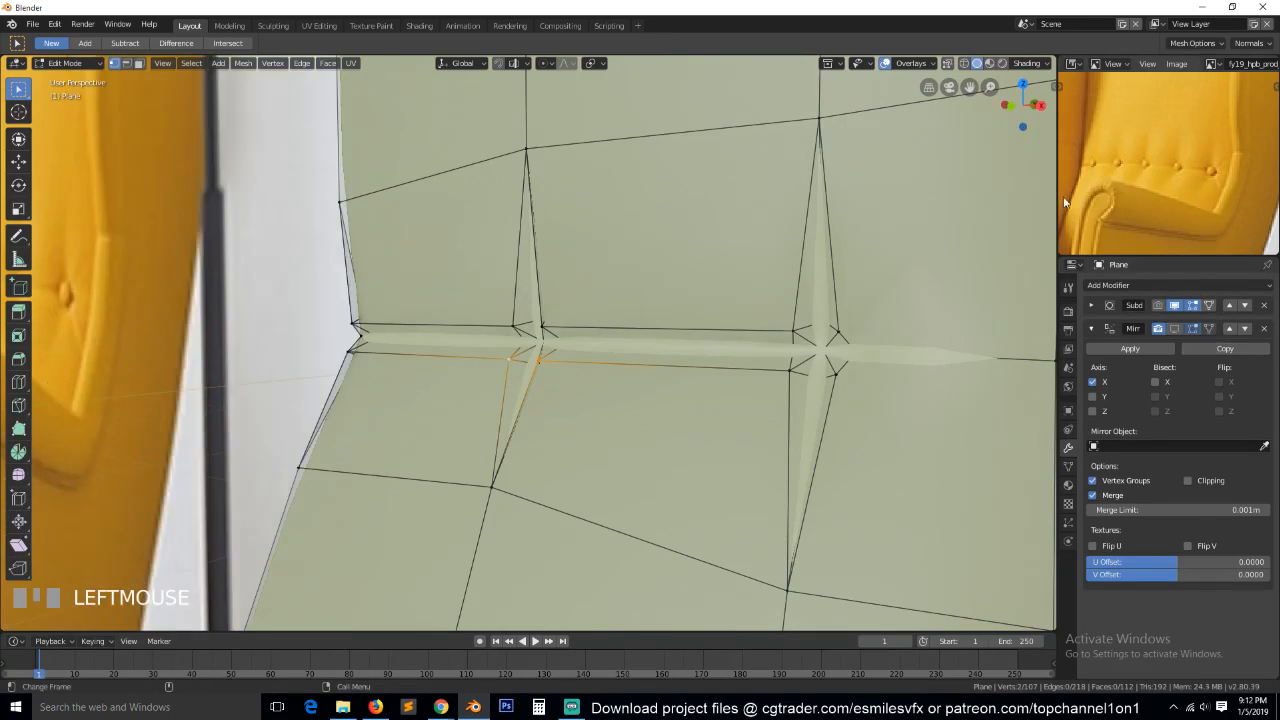
pyautogui.click(1175, 330)
pyautogui.scroll(-2, 768, 372)
pyautogui.press('a')
pyautogui.press('`')
pyautogui.scroll(-2, 796, 289)
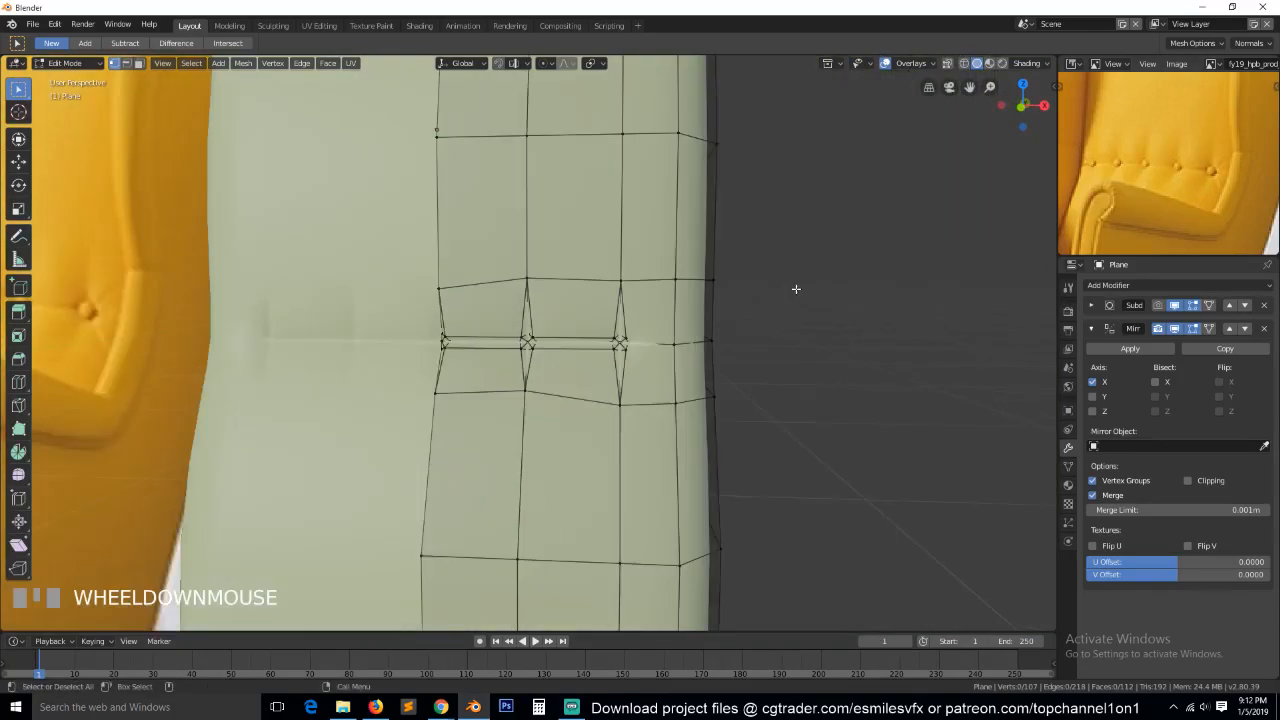
pyautogui.scroll(1, 490, 351)
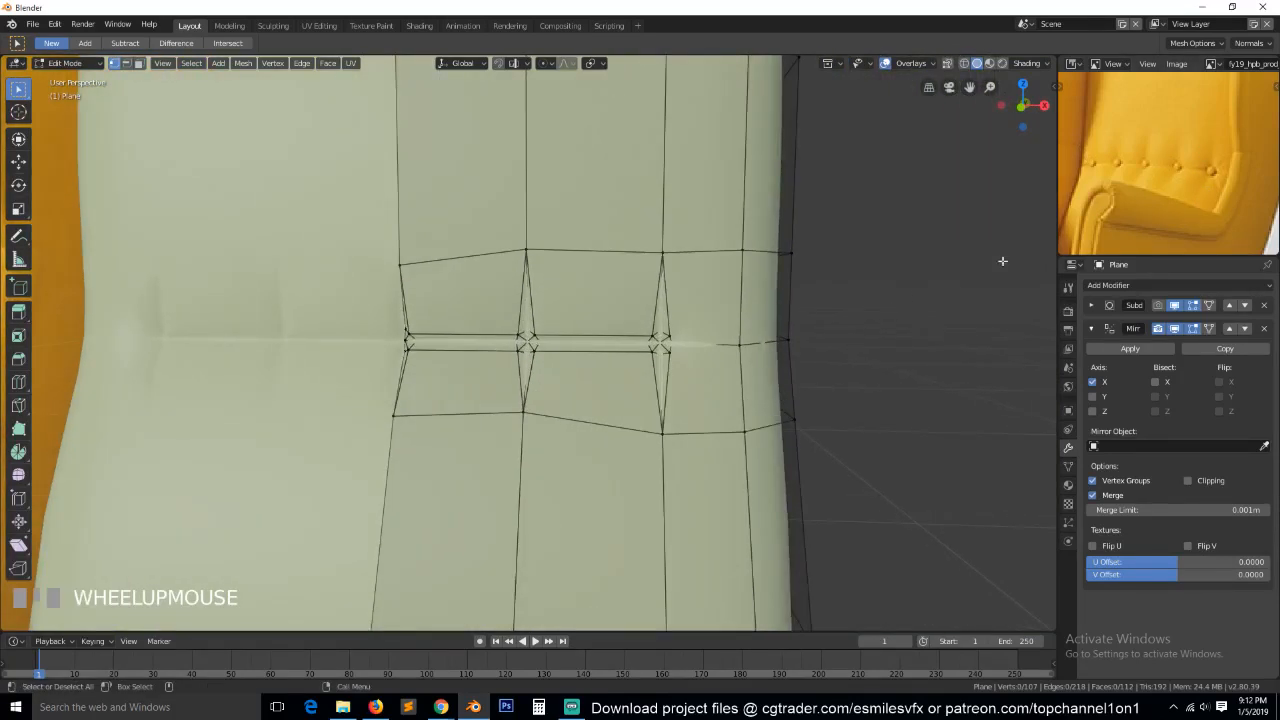
pyautogui.press('`')
pyautogui.press('Tab')
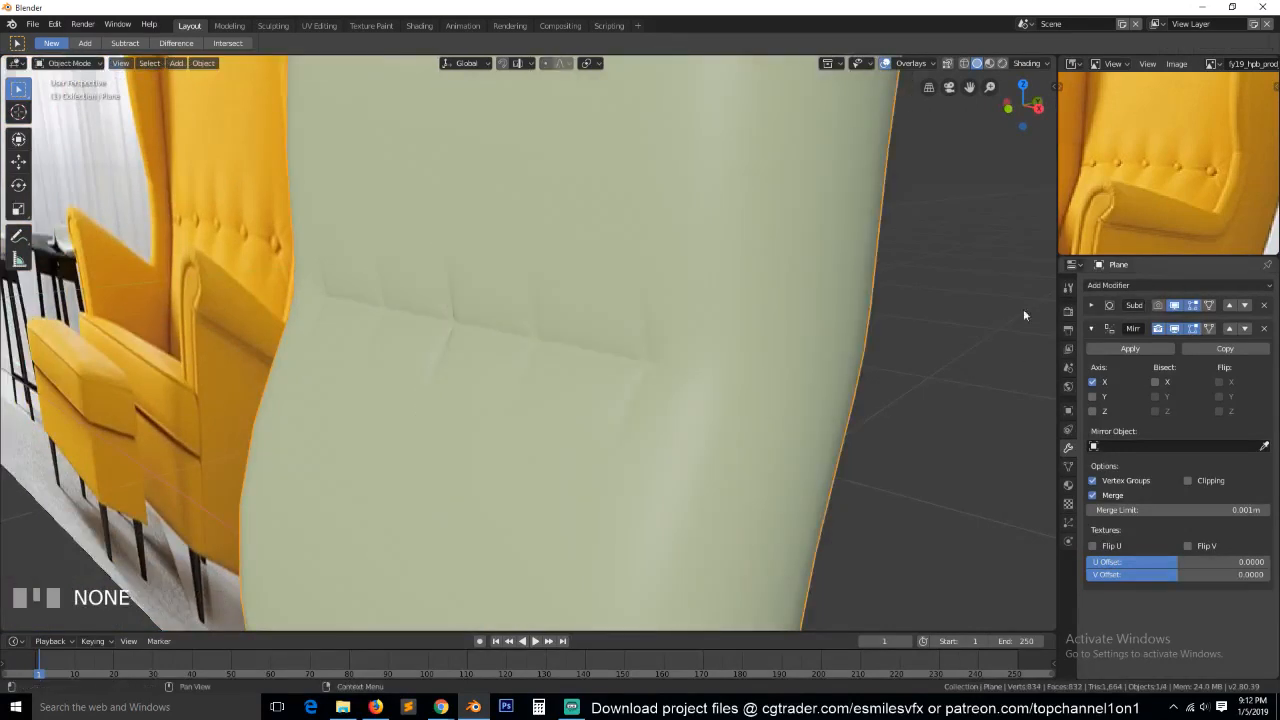
# Hide the Mirror and Subdivision modifiers in the viewport and open the bare half backrest in Edit Mode.
pyautogui.click(1178, 328)
pyautogui.click(1179, 306)
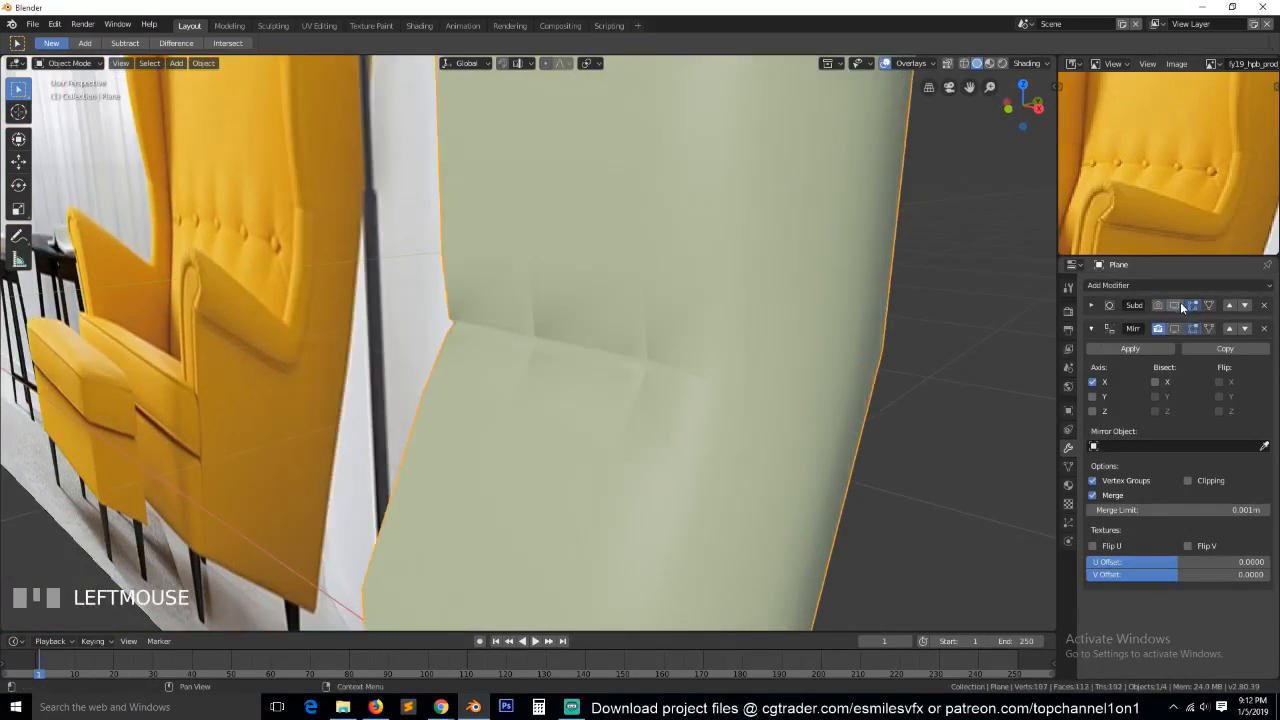
pyautogui.press('Tab')
pyautogui.press('`')
pyautogui.scroll(1, 768, 382)
pyautogui.press('`')
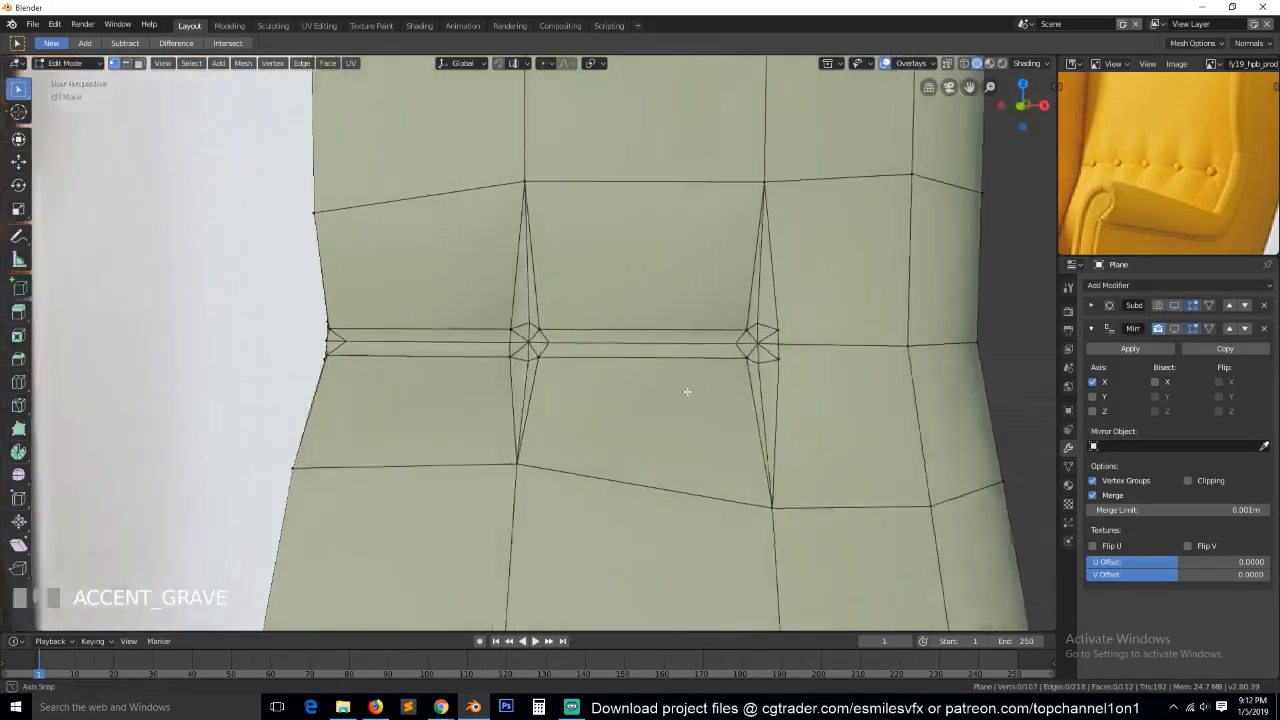
# Connect the outermost button's lower and upper outer corners to the grid vertices diagonally below and above them.
pyautogui.click(786, 342)
pyautogui.keyDown('shift'); pyautogui.click(767, 359); pyautogui.keyUp('shift')
pyautogui.click(750, 361)
pyautogui.keyDown('shift'); pyautogui.click(750, 333); pyautogui.keyUp('shift')
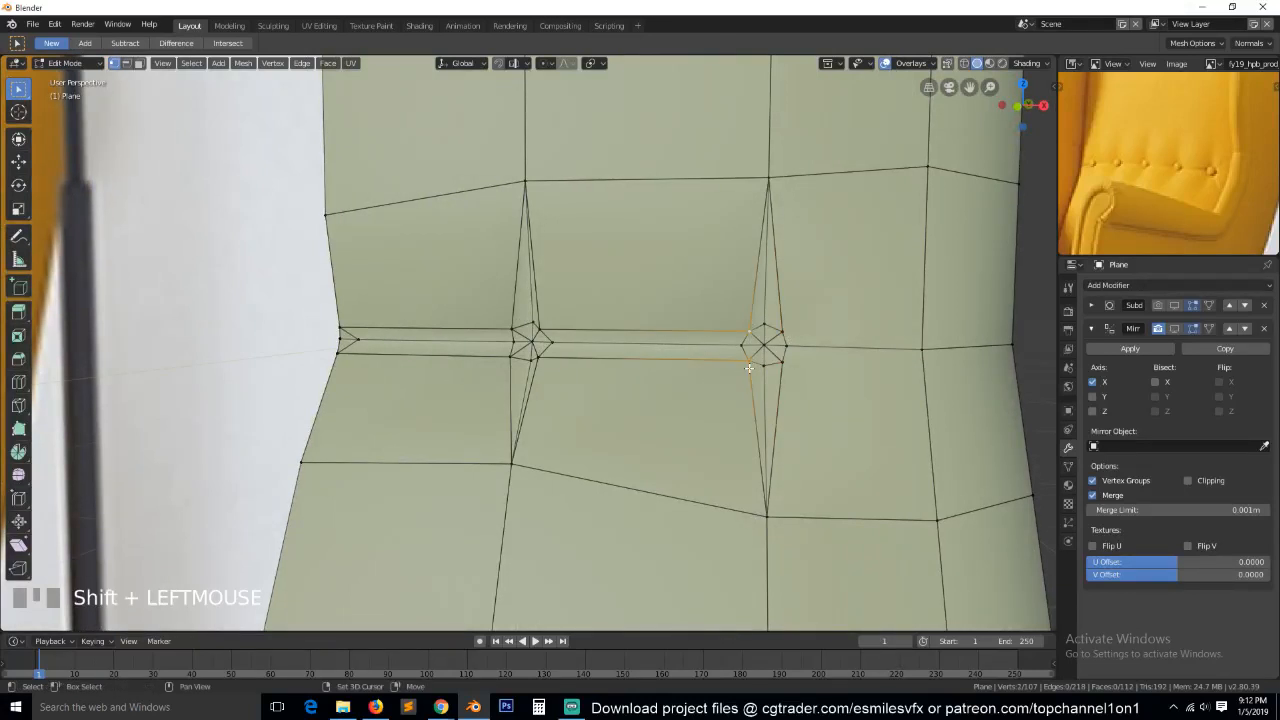
pyautogui.click(780, 362)
pyautogui.click(828, 389)
pyautogui.keyDown('shift'); pyautogui.click(932, 519); pyautogui.keyUp('shift')
pyautogui.press('j')
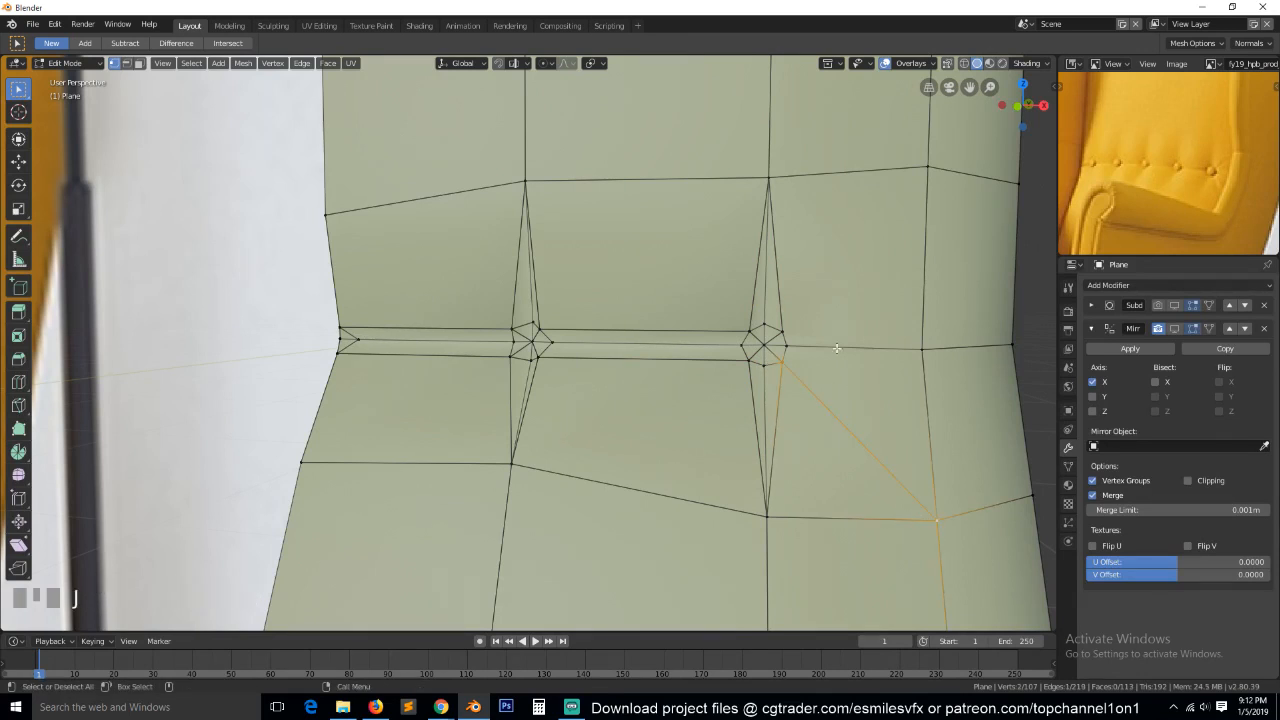
pyautogui.click(803, 331)
pyautogui.keyDown('shift'); pyautogui.click(927, 171); pyautogui.keyUp('shift')
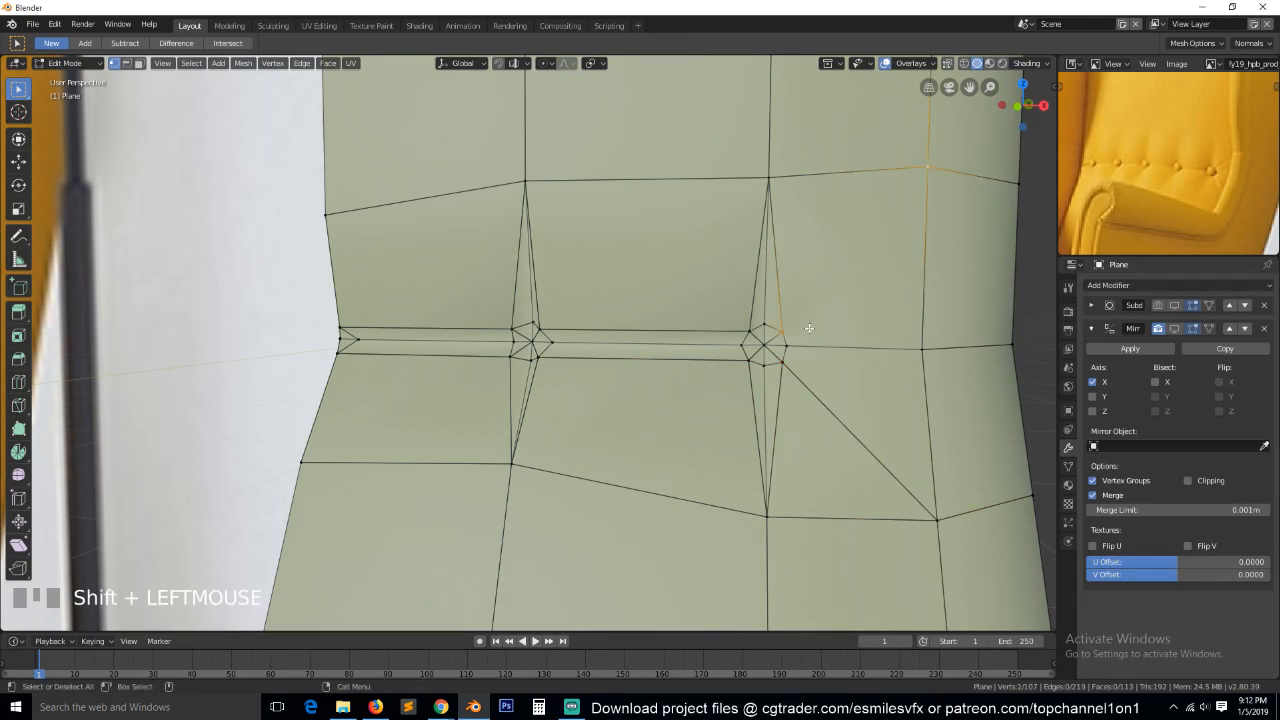
pyautogui.press('j')
pyautogui.press('a')
# Knife two cuts from the diagonal's upper vertex down to the outermost button, one on each side of its outer corner.
pyautogui.scroll(2, 820, 363)
pyautogui.press('`')
pyautogui.moveTo(831, 363); pyautogui.dragTo(915, 340, button='middle')
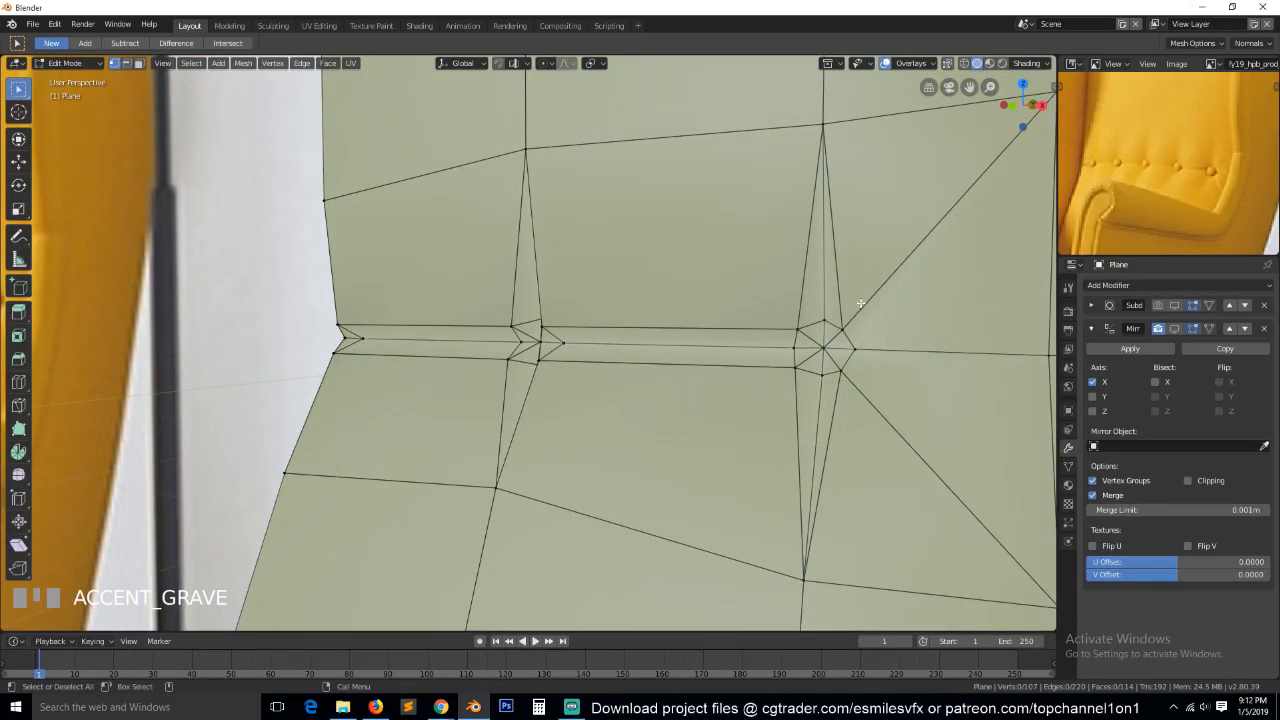
pyautogui.scroll(-2, 858, 303)
pyautogui.press('k')
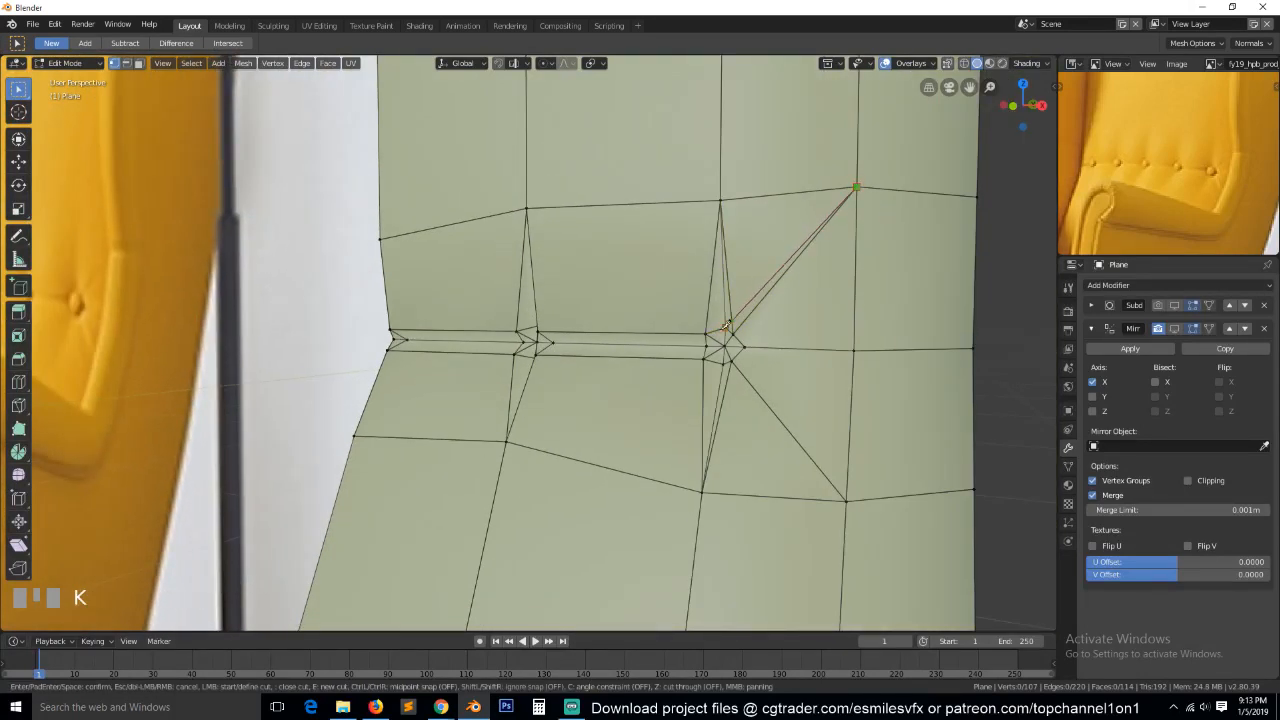
pyautogui.press('space')
pyautogui.press('a')
pyautogui.press('k')
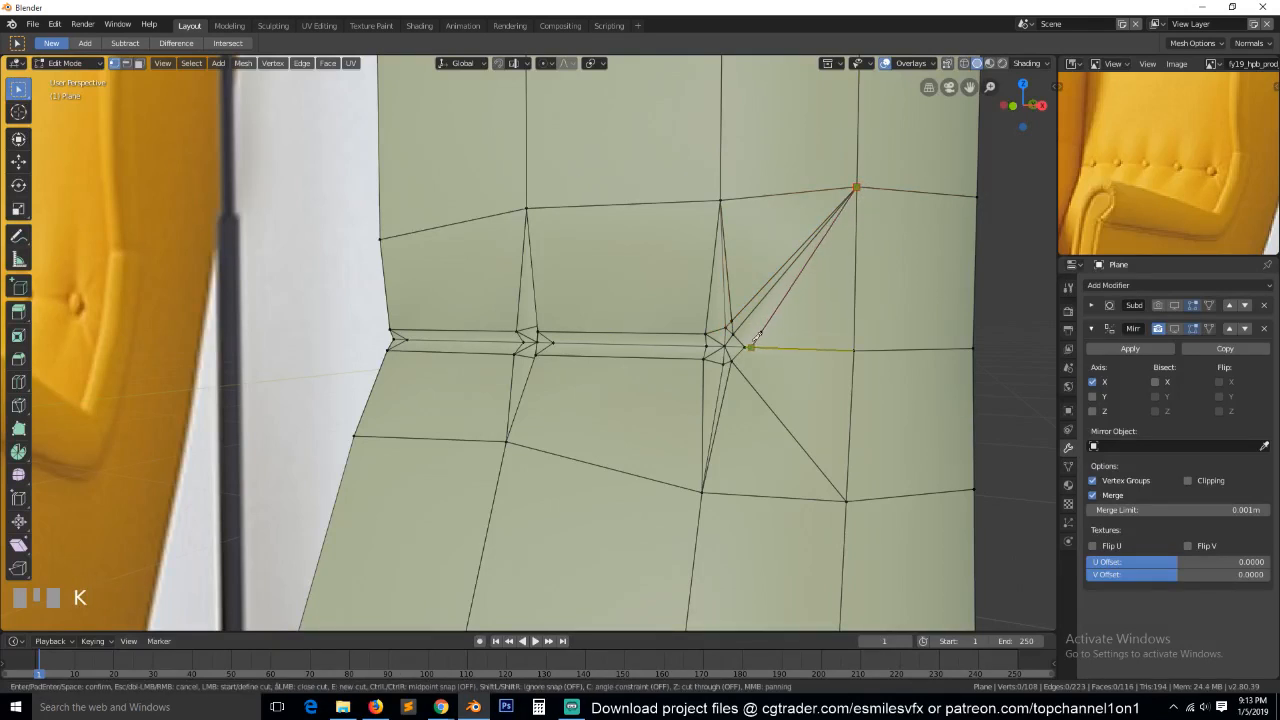
pyautogui.press('space')
# Move the new pleat vertex beside the outermost button along the Y axis.
pyautogui.scroll(3, 786, 323)
pyautogui.press('`')
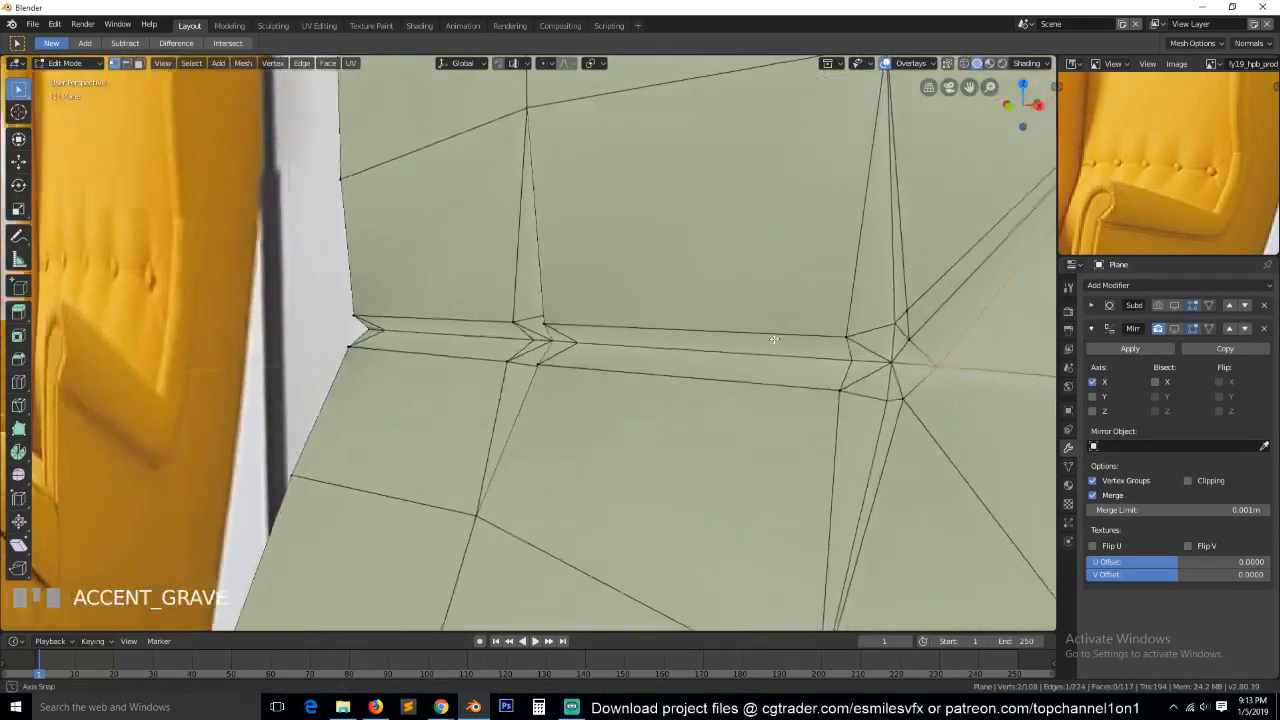
pyautogui.scroll(-2, 771, 354)
pyautogui.click(757, 349)
pyautogui.press('`')
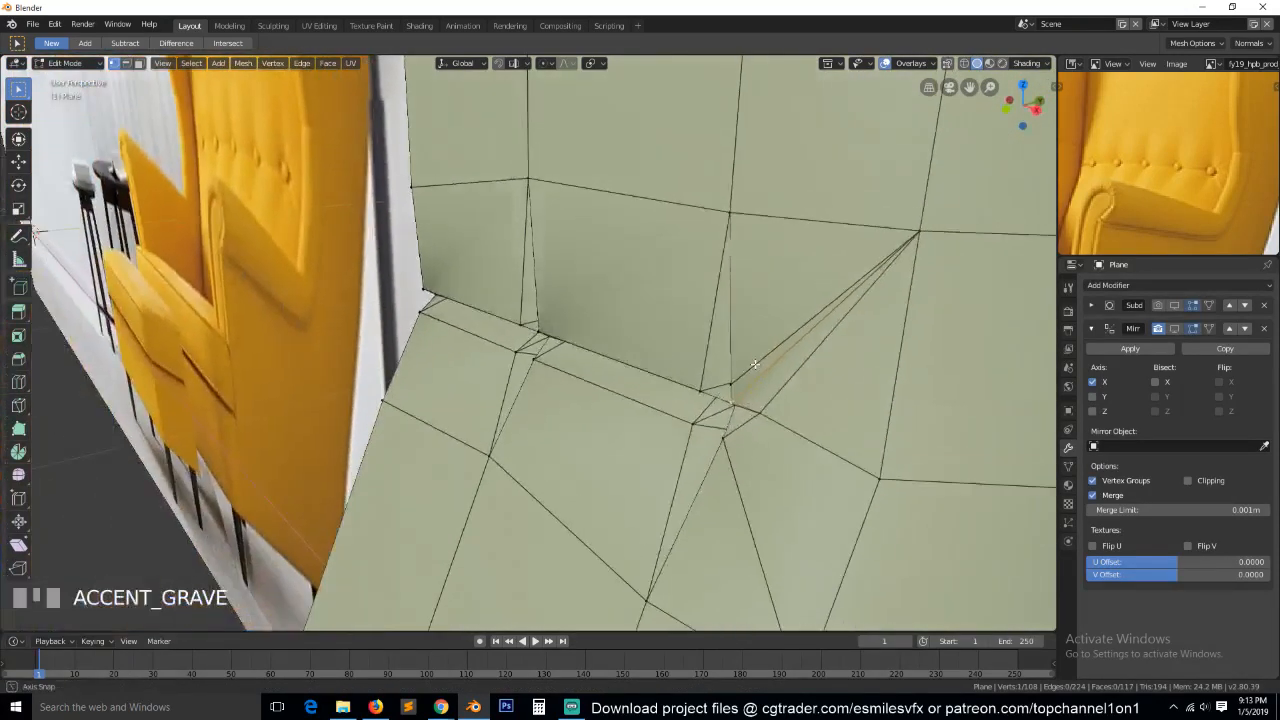
pyautogui.press('g')
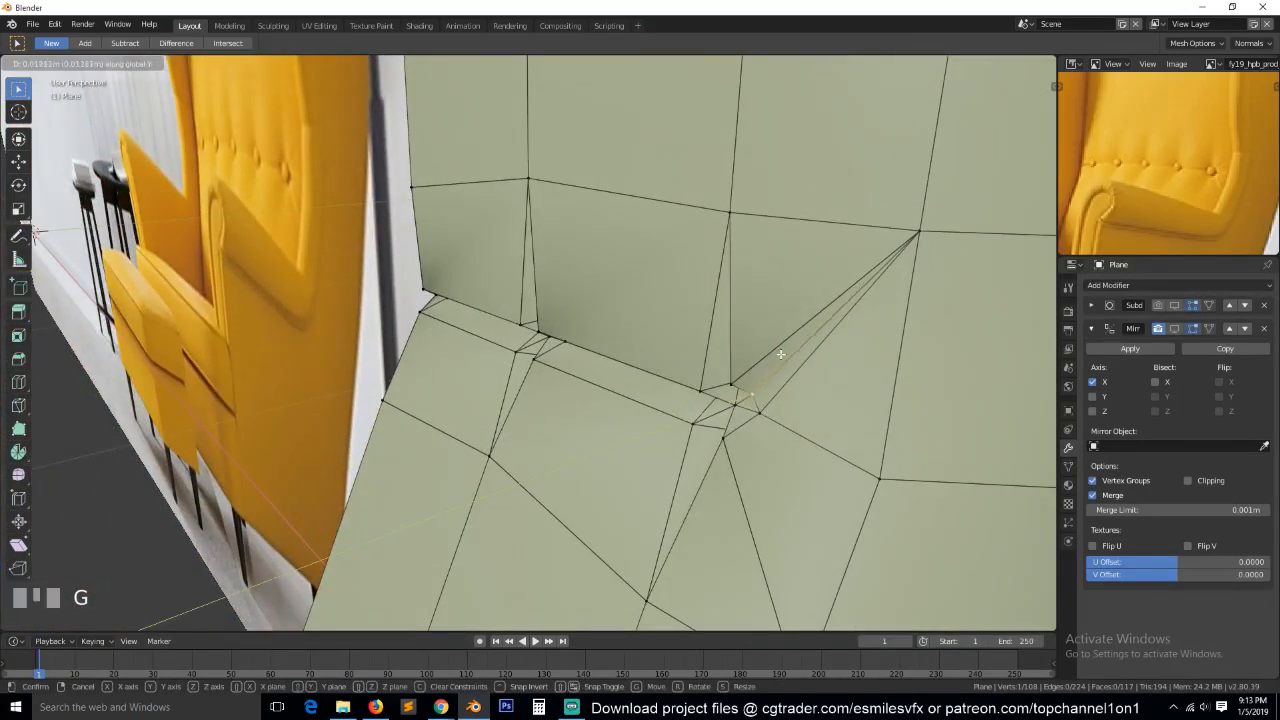
pyautogui.click(775, 362)
# Show the Mirror and Subdivision modifiers again in Object Mode and check the diagonal pleat at the outermost button.
pyautogui.press('Tab')
pyautogui.press('`')
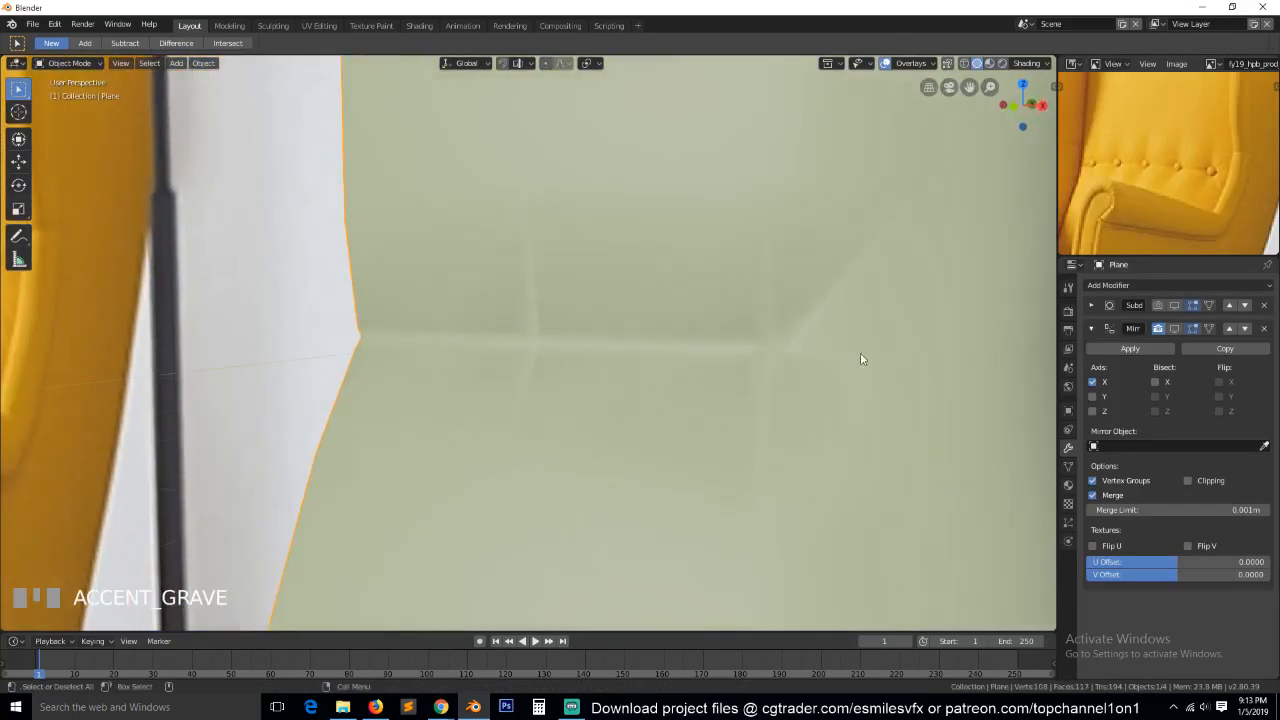
pyautogui.click(1175, 329)
pyautogui.press('`')
pyautogui.moveTo(626, 423); pyautogui.dragTo(811, 440, button='middle')
pyautogui.scroll(2, 756, 446)
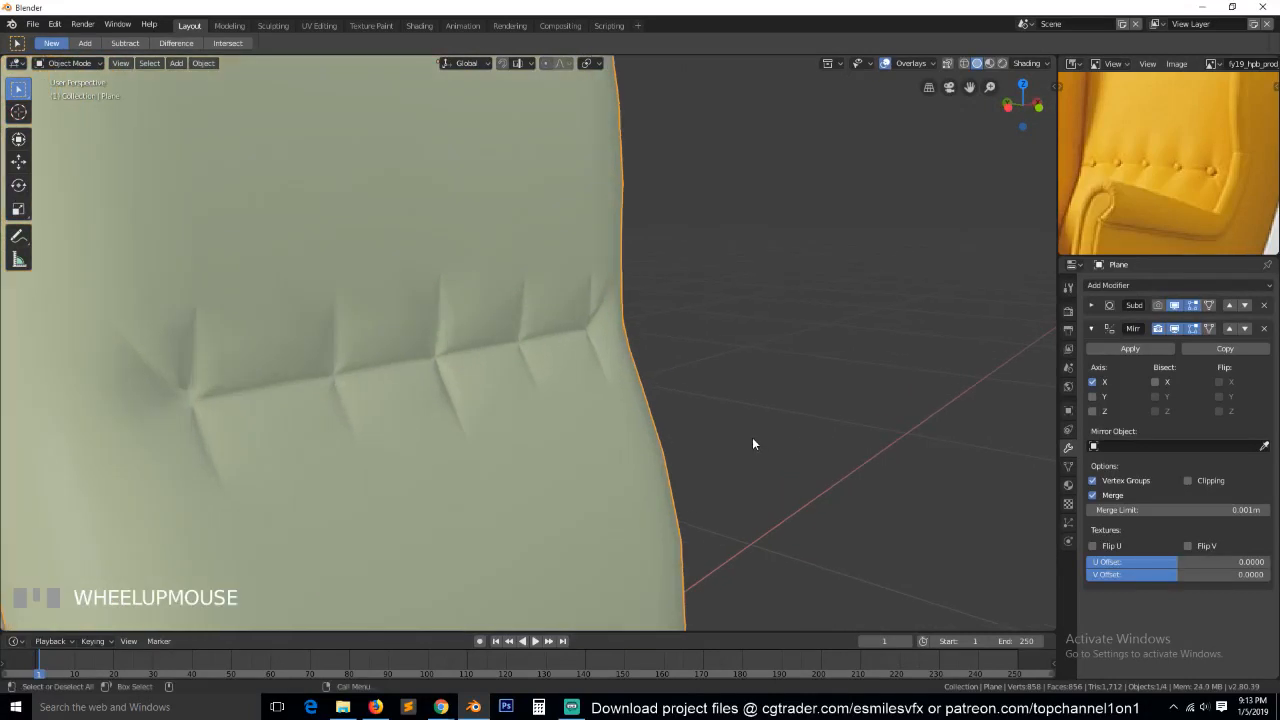
# Create a folder named "ikea seat" inside the 2019 folder while saving the Blender file.
pyautogui.hotkey('ctrl', 's')
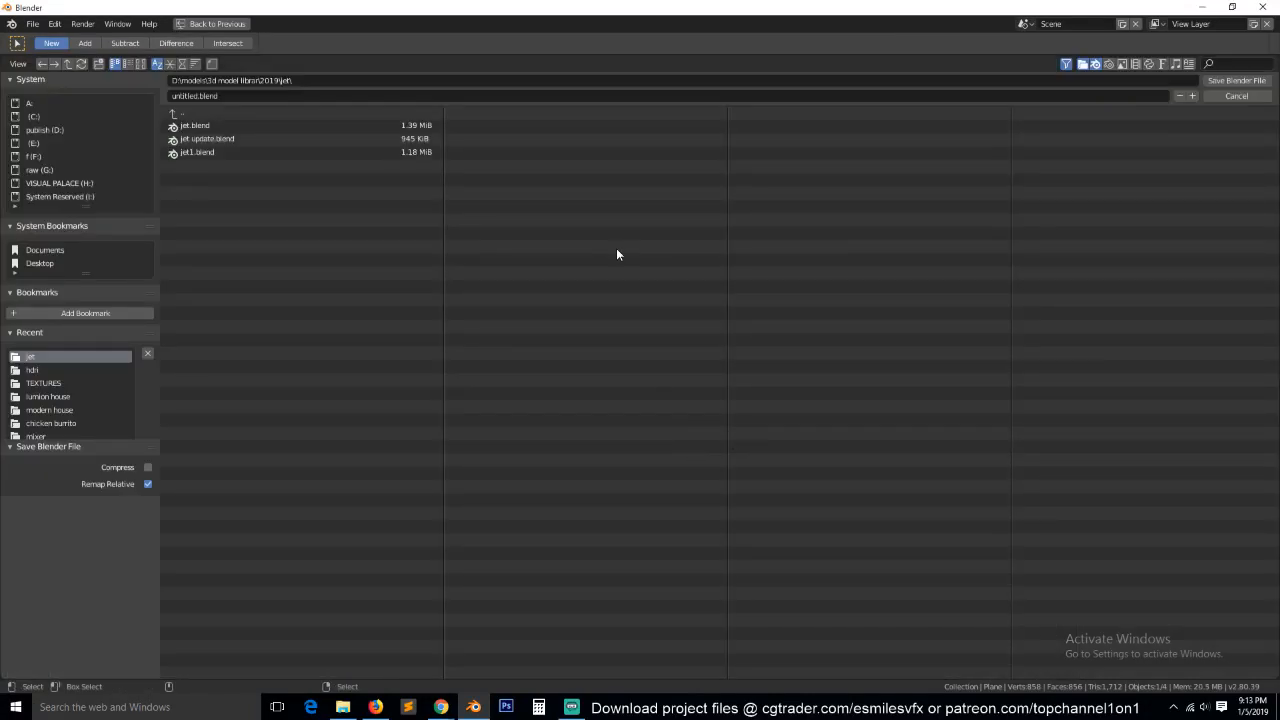
pyautogui.click(184, 115)
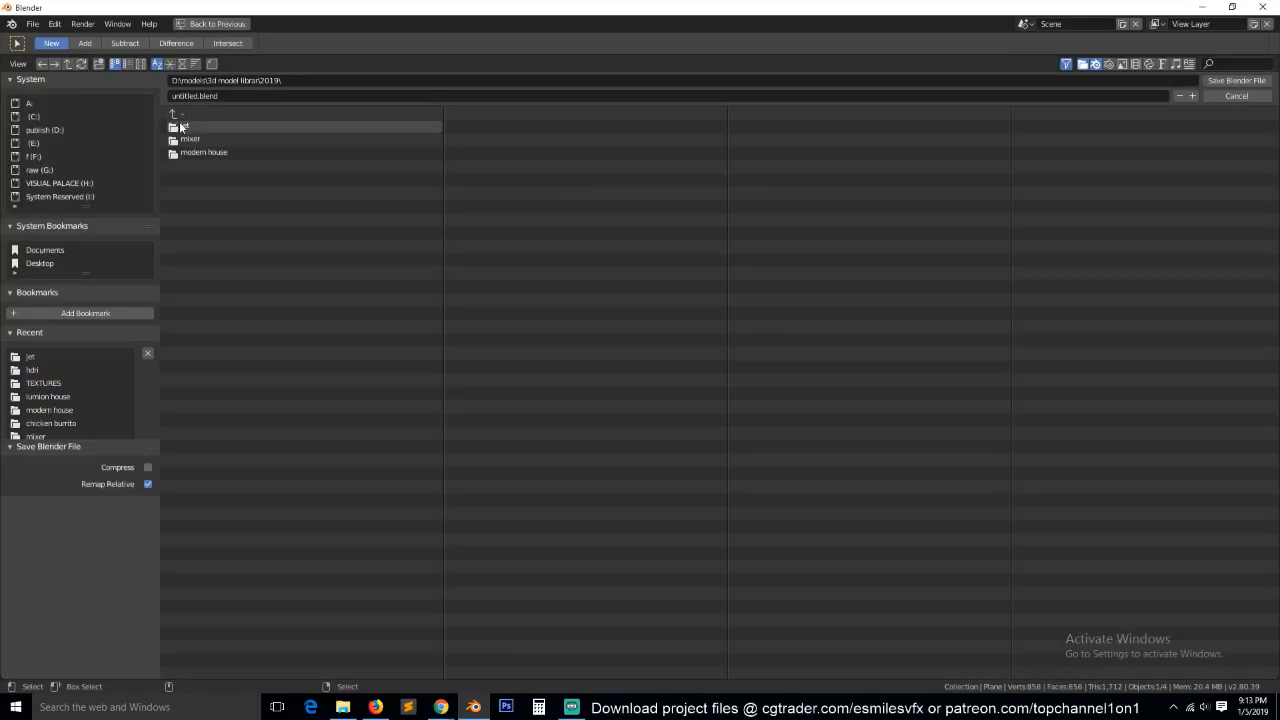
pyautogui.click(100, 65)
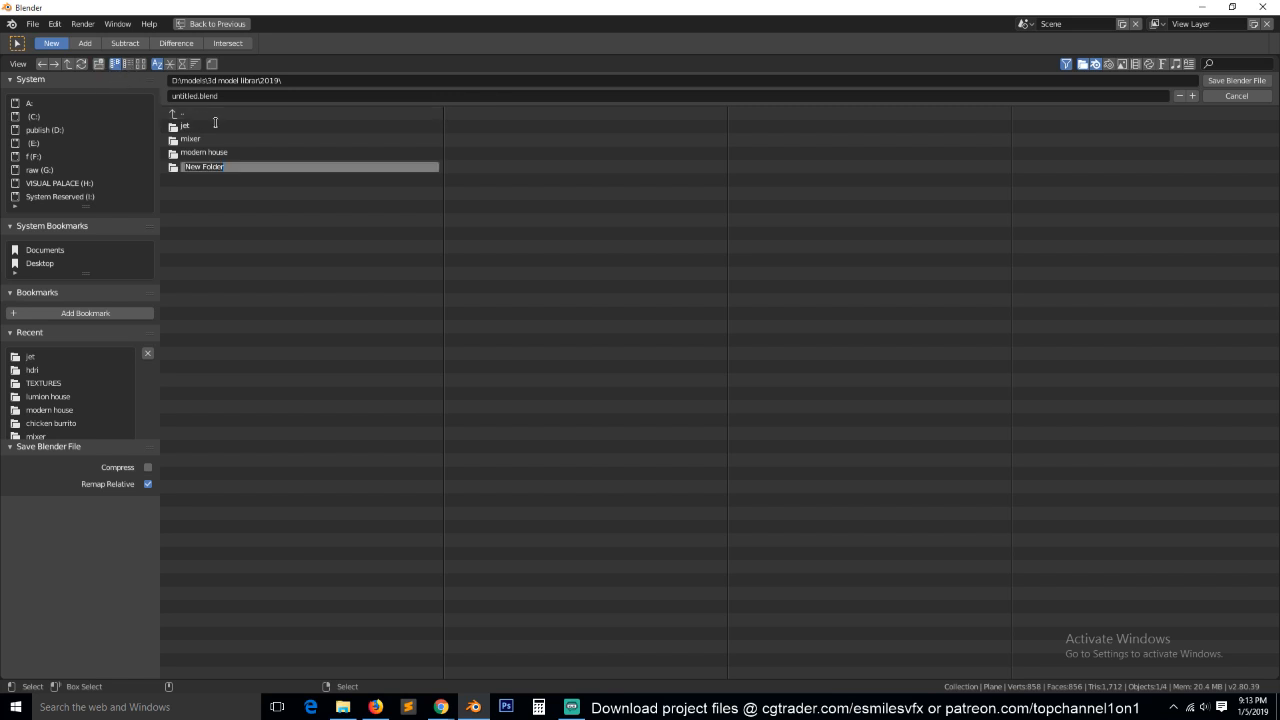
pyautogui.press('BackSpace')
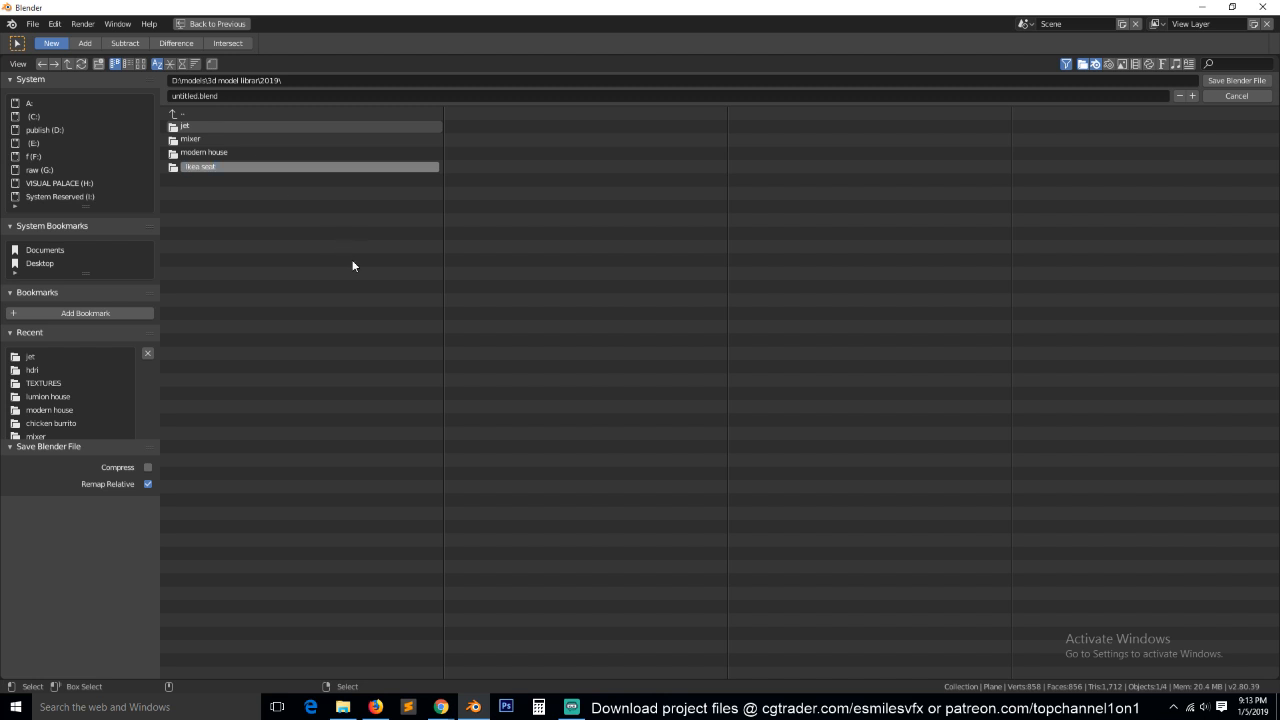
pyautogui.press('Return')
# Save the project as "ikea seat" in the new ikea seat folder.
pyautogui.click(243, 126)
pyautogui.click(251, 98)
pyautogui.write('ikea seat')
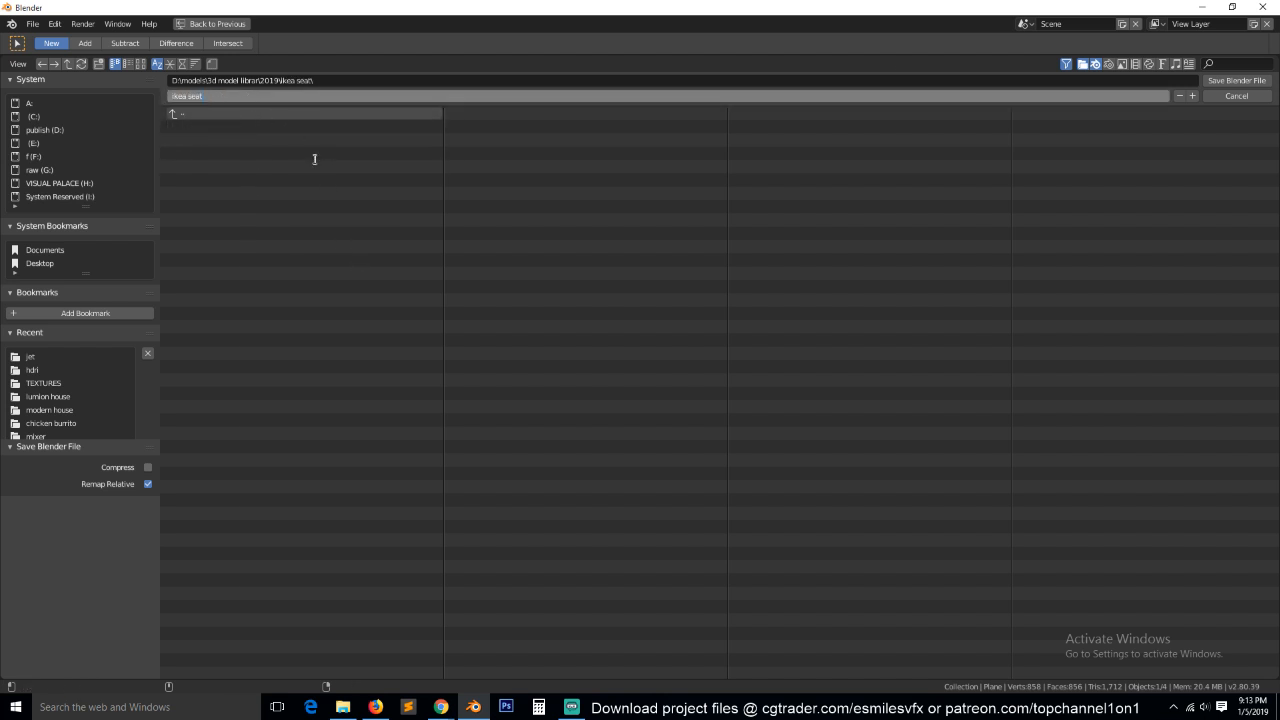
pyautogui.click(1235, 80)
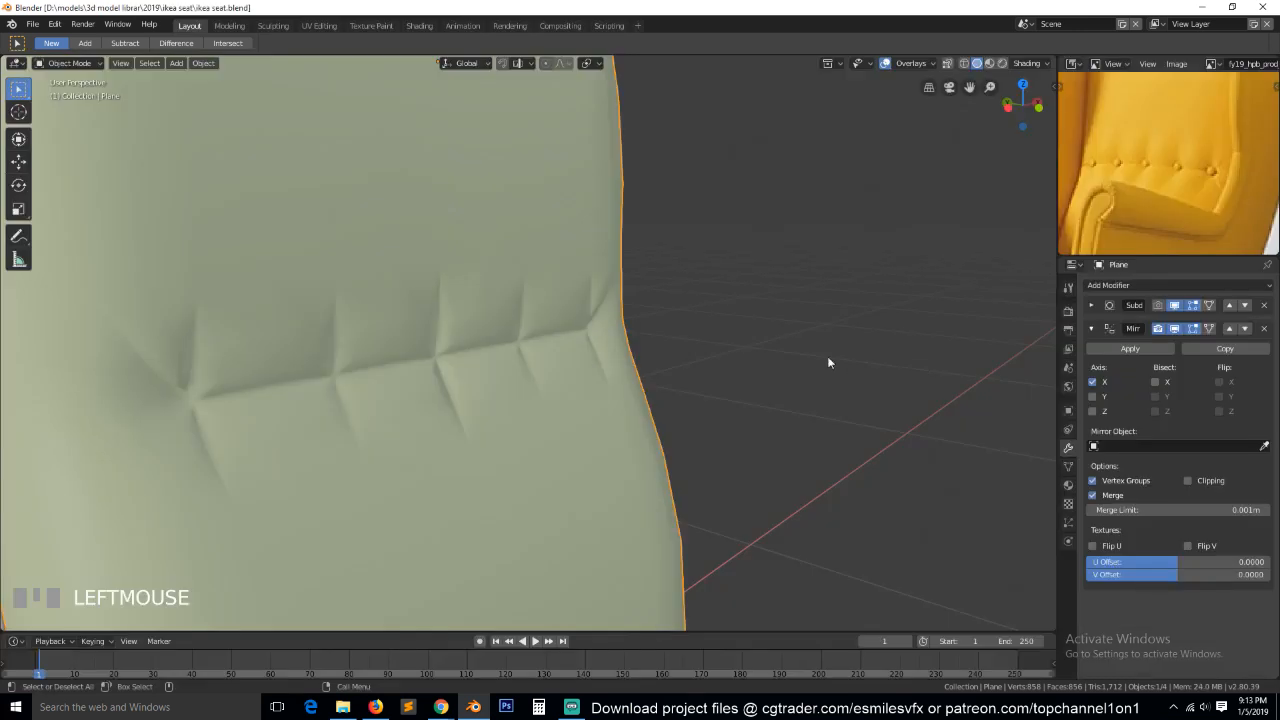
# Move the two vertices above and below the center button forward along the Y axis.
pyautogui.press('`')
pyautogui.scroll(3, 534, 320)
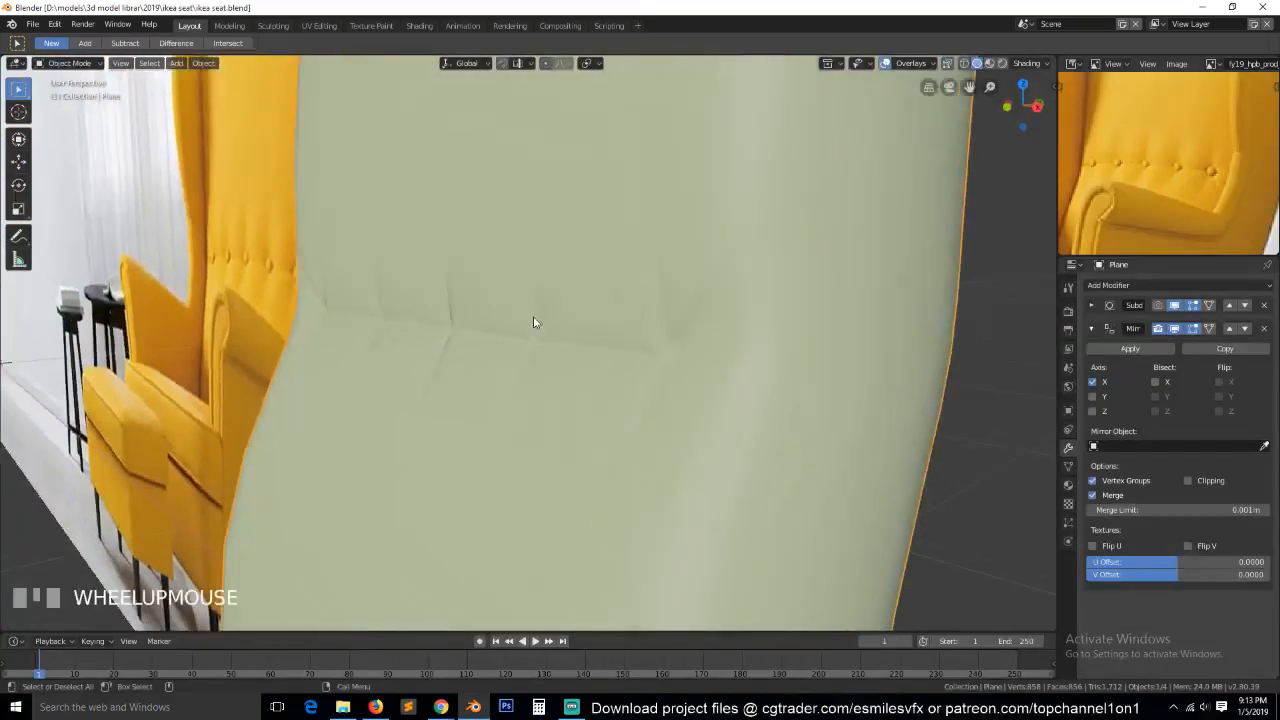
pyautogui.press('Tab')
pyautogui.scroll(-2, 579, 305)
pyautogui.press('`')
pyautogui.press('KP_1')
pyautogui.press('`')
pyautogui.moveTo(605, 290); pyautogui.dragTo(492, 291, button='middle')
pyautogui.click(467, 264)
pyautogui.keyDown('shift'); pyautogui.click(452, 372); pyautogui.keyUp('shift')
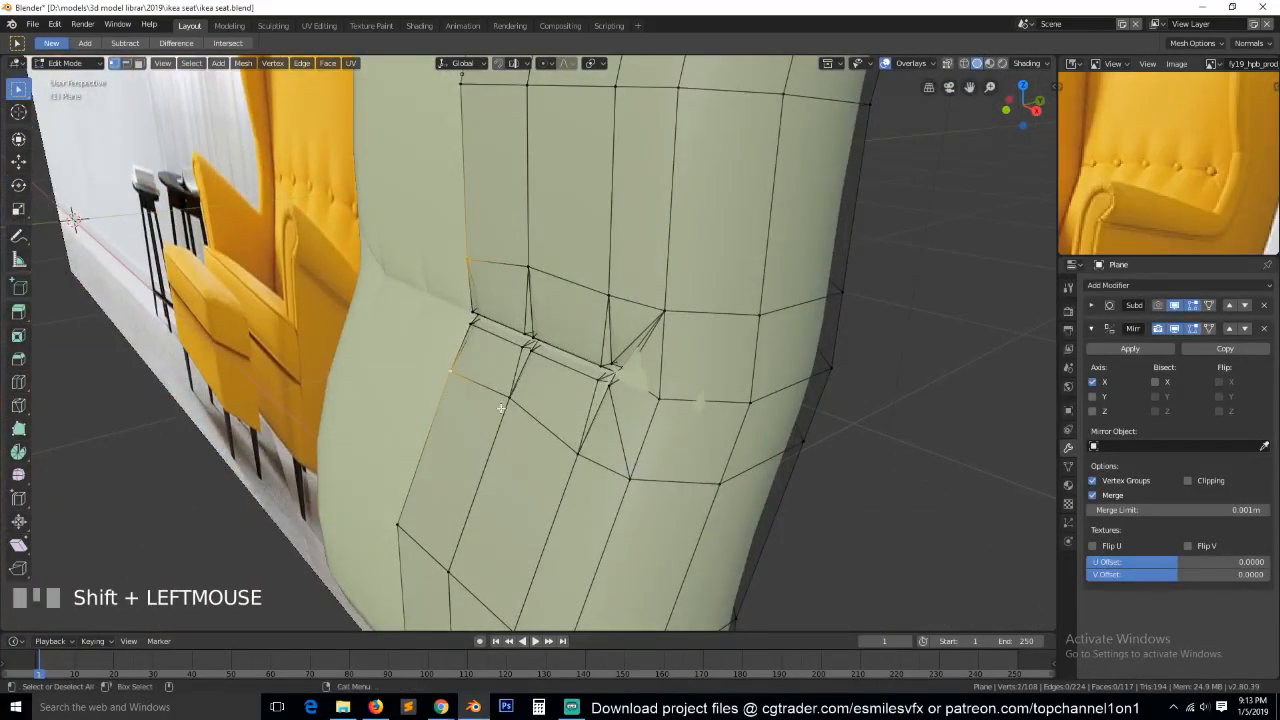
pyautogui.press('g')
pyautogui.press('y')
pyautogui.click(540, 260)
# Move the vertex pairs above and below the second and outermost buttons forward along Y, and check the smooth result.
pyautogui.click(528, 268)
pyautogui.keyDown('shift'); pyautogui.click(511, 398); pyautogui.keyUp('shift')
pyautogui.press('g')
pyautogui.press('g')
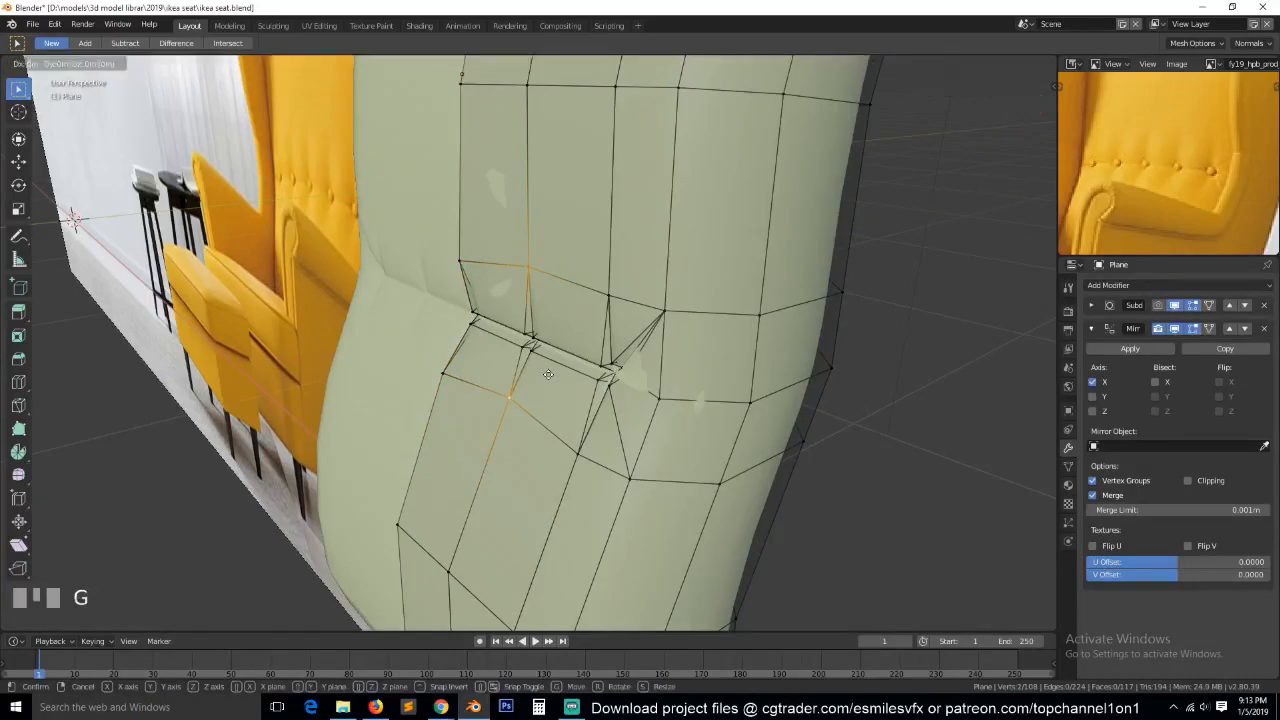
pyautogui.click(604, 344)
pyautogui.keyDown('shift'); pyautogui.click(599, 442); pyautogui.keyUp('shift')
pyautogui.press('g')
pyautogui.press('g')
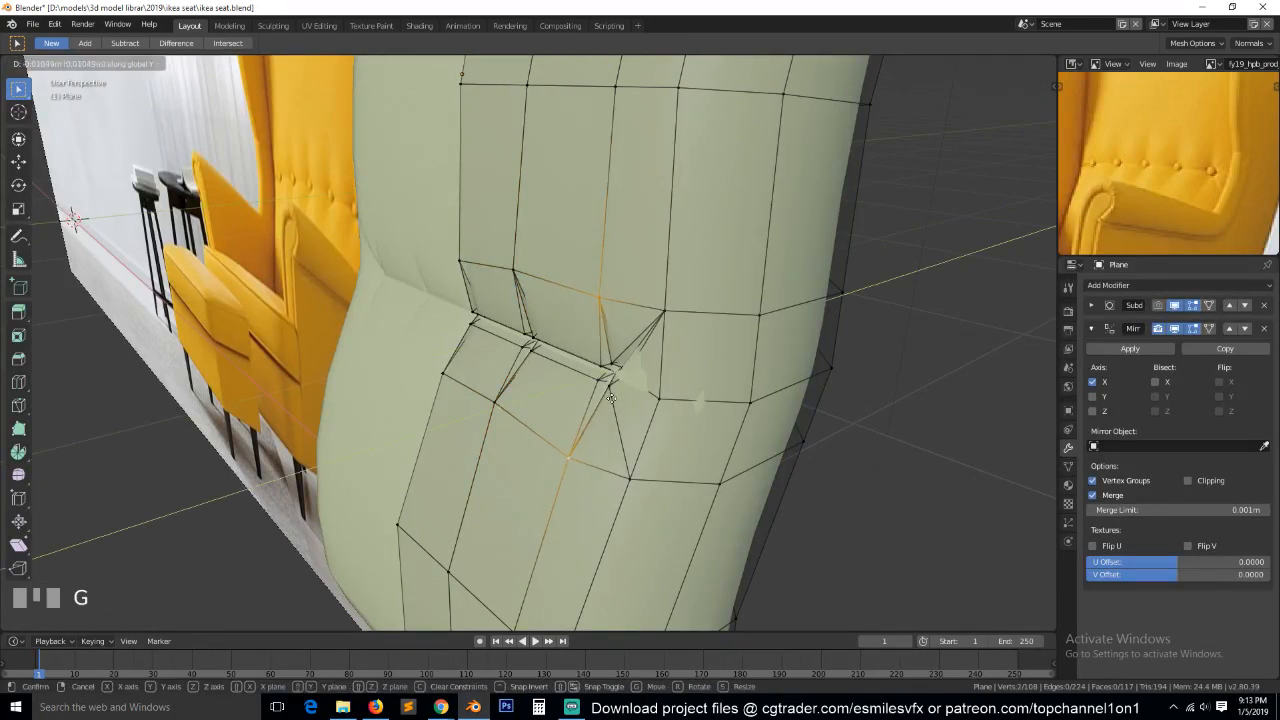
pyautogui.click(582, 406)
pyautogui.press('Tab')
pyautogui.press('`')
# Edge-slide the two edges just below the button row downward by a factor of about 0.156 and shift them along Y.
pyautogui.press('Tab')
pyautogui.press('`')
pyautogui.keyDown('alt'); pyautogui.click(526, 365); pyautogui.keyUp('alt')
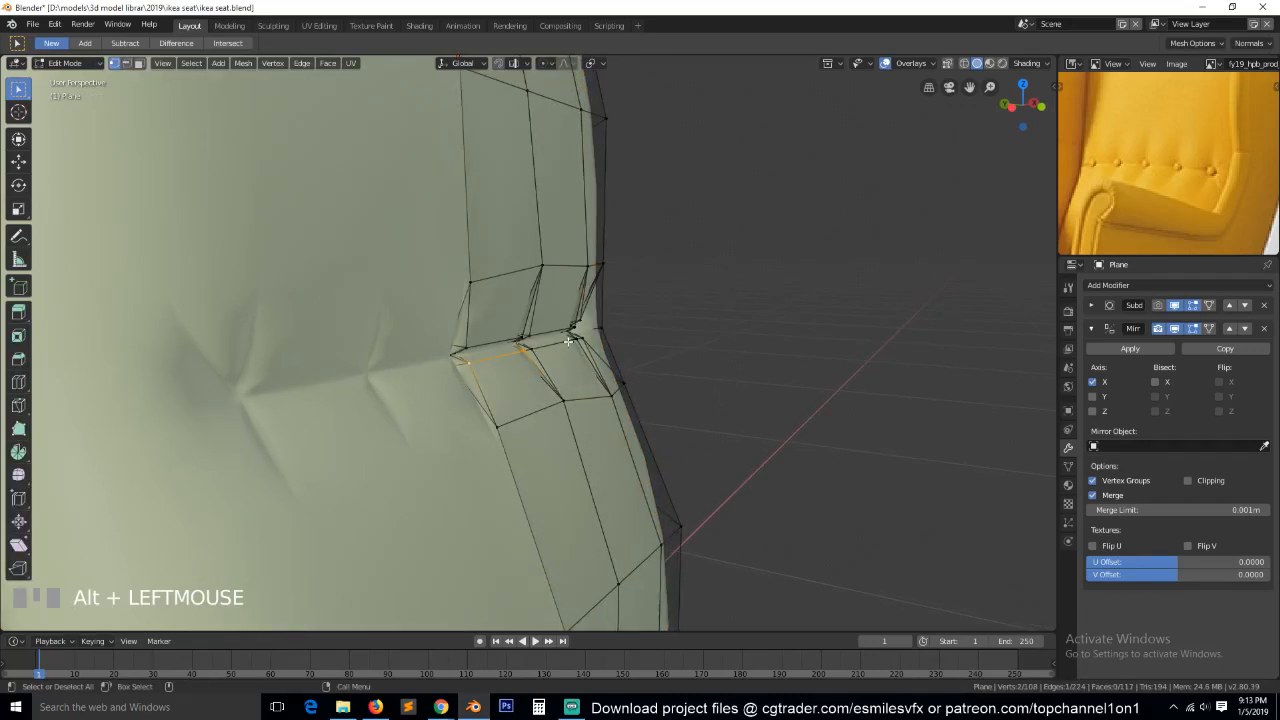
pyautogui.press('2')
pyautogui.click(548, 352)
pyautogui.keyDown('shift'); pyautogui.click(548, 362); pyautogui.keyUp('shift')
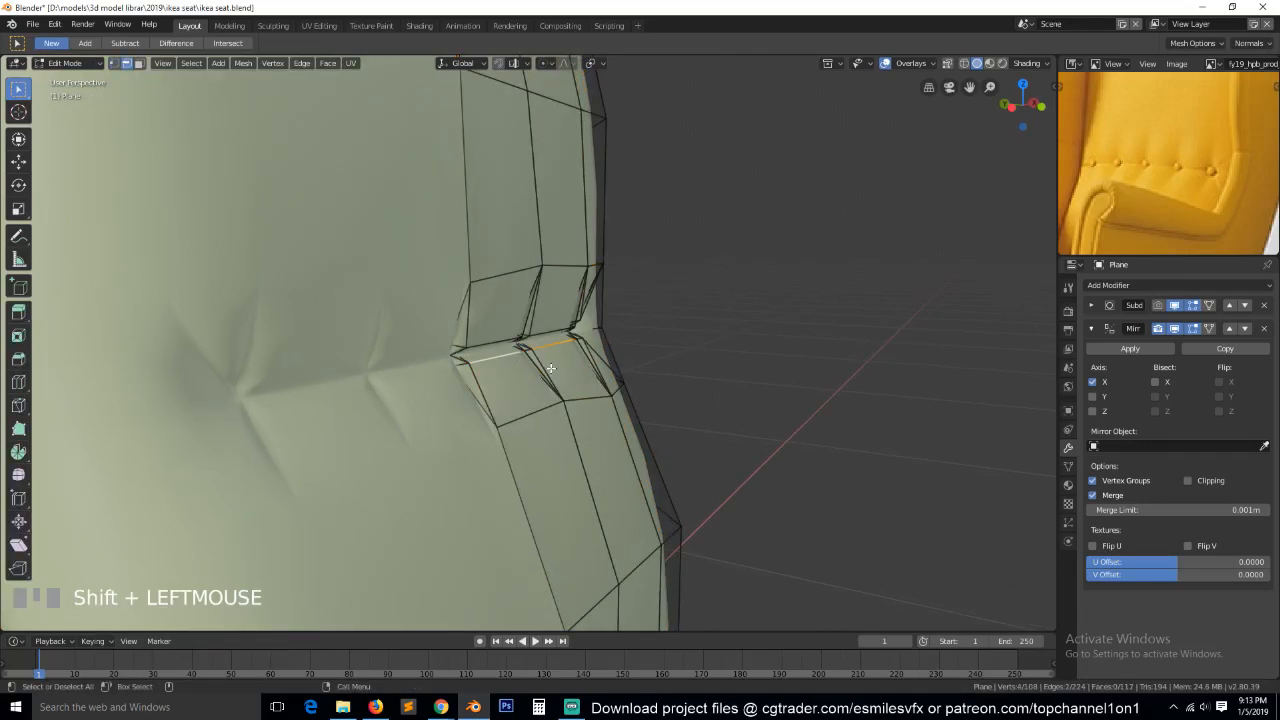
pyautogui.press('g')
pyautogui.click(558, 370)
pyautogui.press('g')
pyautogui.press('y')
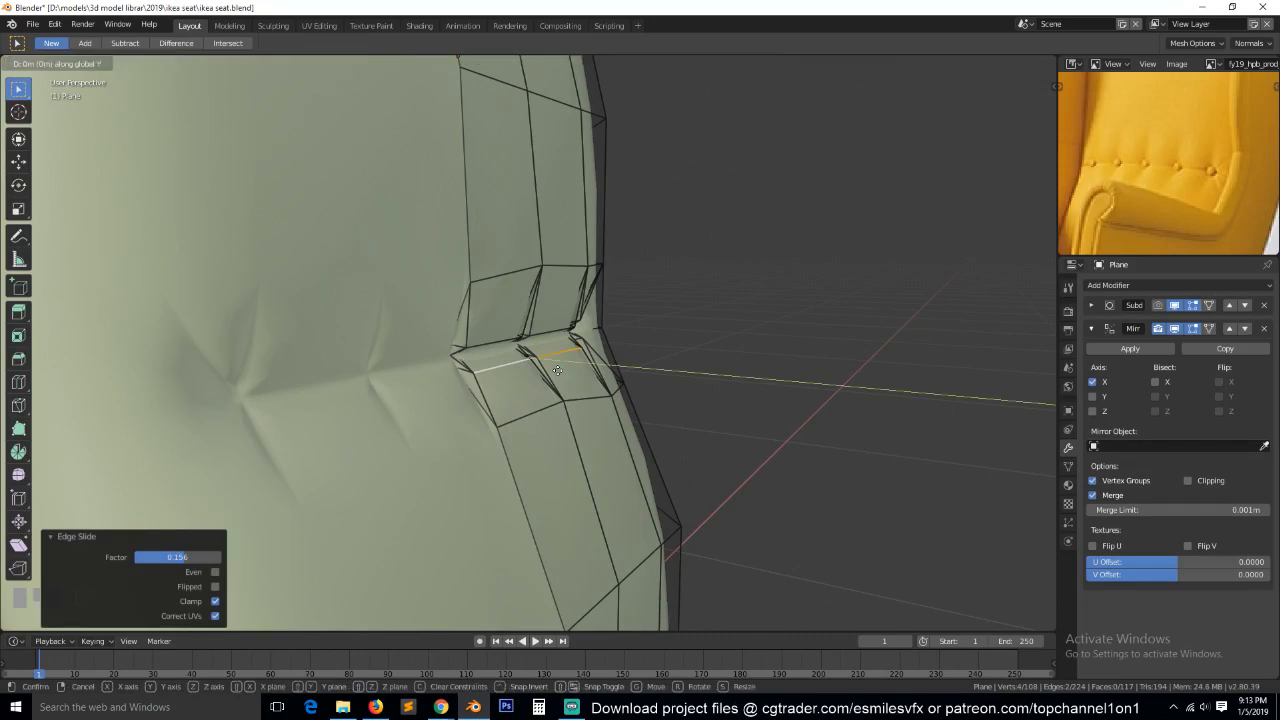
pyautogui.click(566, 377)
pyautogui.click(512, 295)
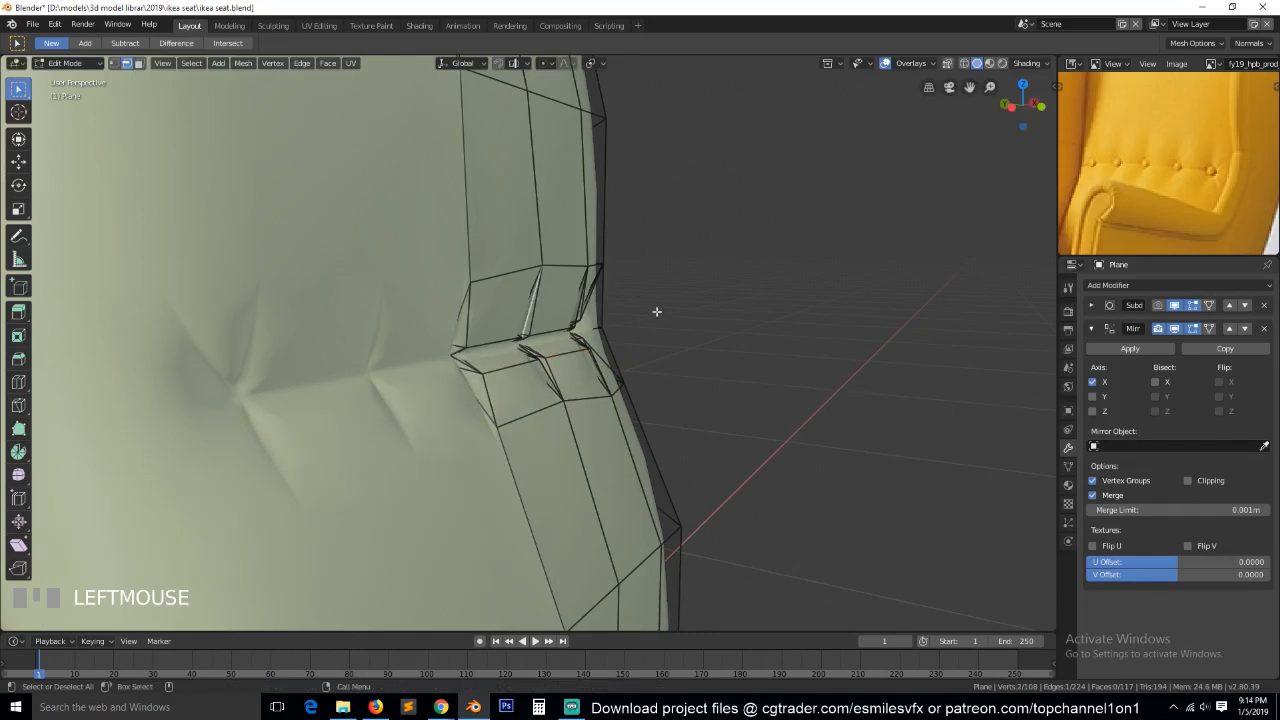
# Check the smoothed creases in Object Mode from the side and front, and save the file.
pyautogui.press('`')
pyautogui.moveTo(636, 355); pyautogui.dragTo(491, 366, button='middle')
pyautogui.scroll(-4, 475, 365)
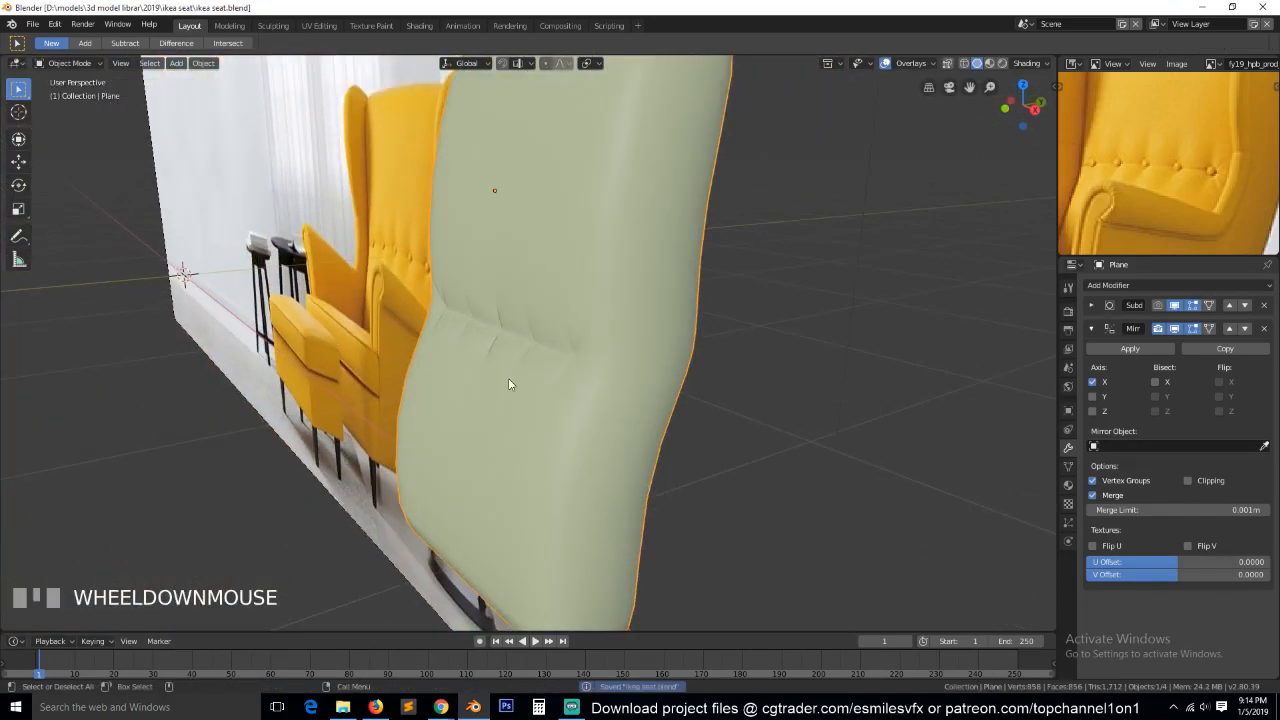
pyautogui.press('KP_1')
pyautogui.scroll(5, 543, 396)
pyautogui.hotkey('ctrl', 's')
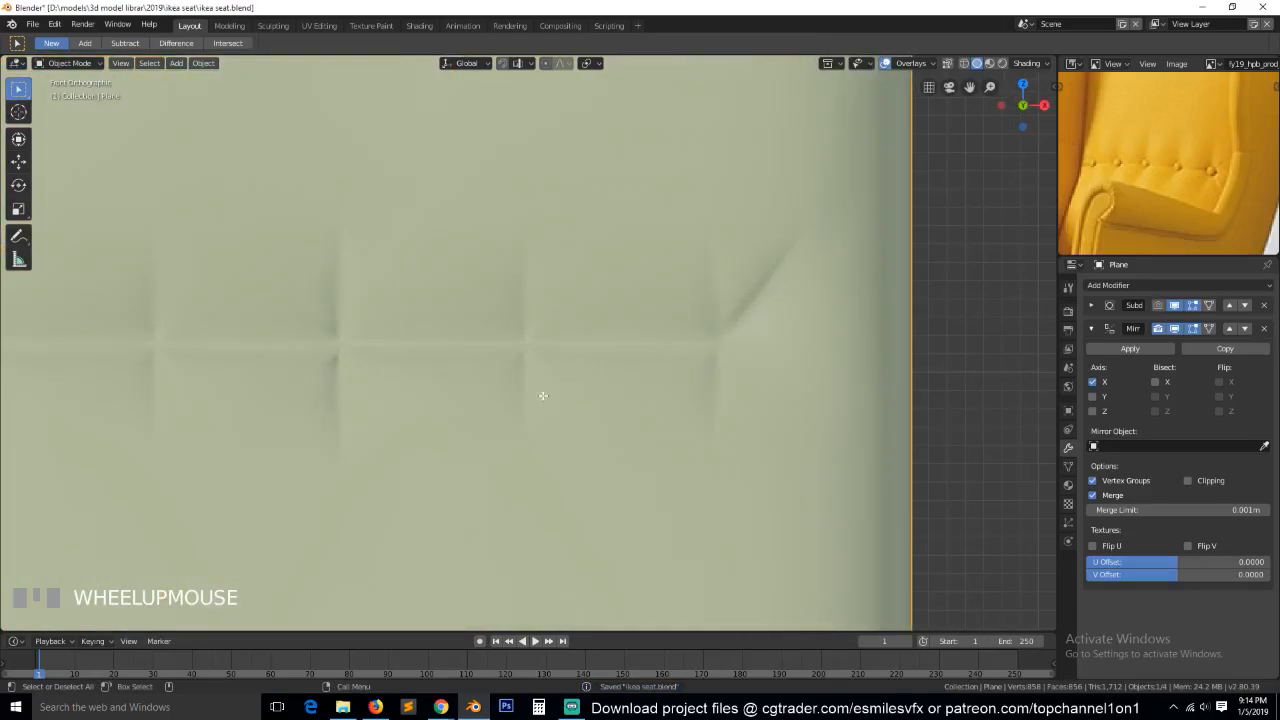
# Enable the Subdivision modifier for rendering and inspect the whole backrest beside the reference photo.
pyautogui.press('Tab')
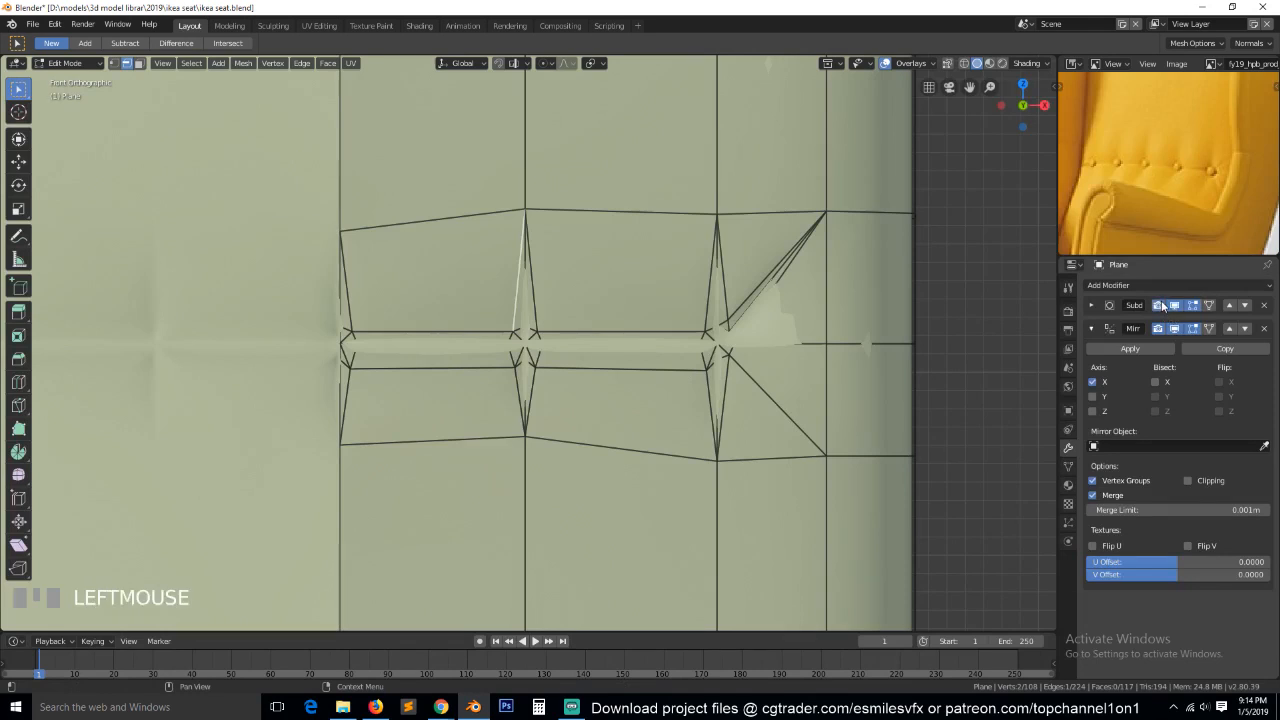
pyautogui.press('Tab')
pyautogui.scroll(-5, 717, 399)
pyautogui.moveTo(717, 402); pyautogui.dragTo(619, 420, button='middle')
pyautogui.scroll(-3, 630, 418)
pyautogui.press('`')
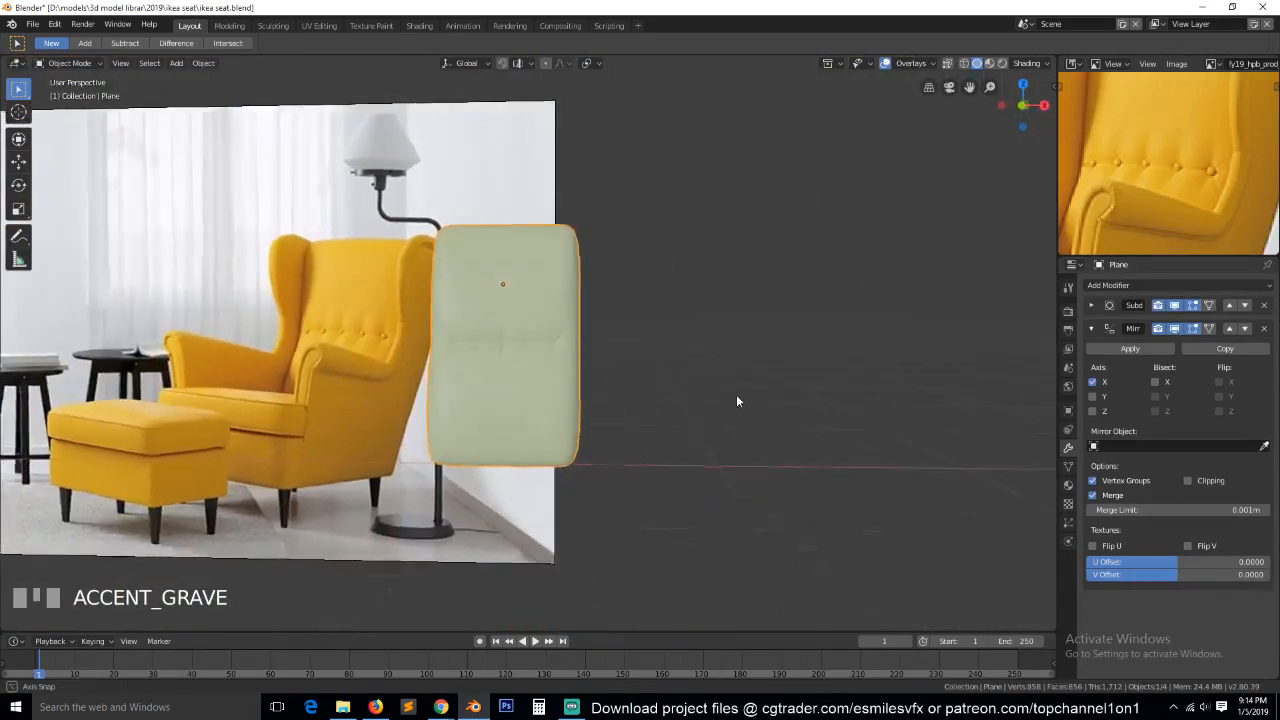
pyautogui.scroll(3, 737, 388)
pyautogui.scroll(4, 735, 386)
pyautogui.moveTo(735, 386); pyautogui.dragTo(849, 234, button='middle')
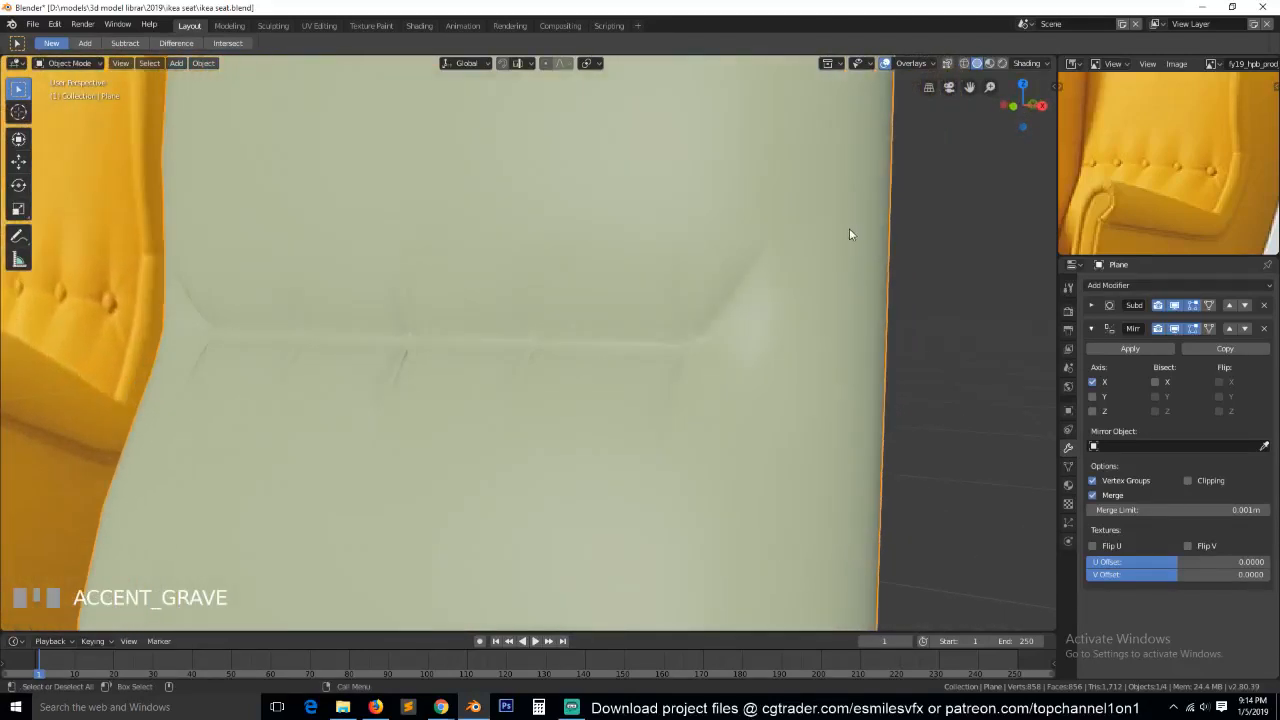
# Turn on the Cavity option in the viewport shading settings.
pyautogui.click(1030, 64)
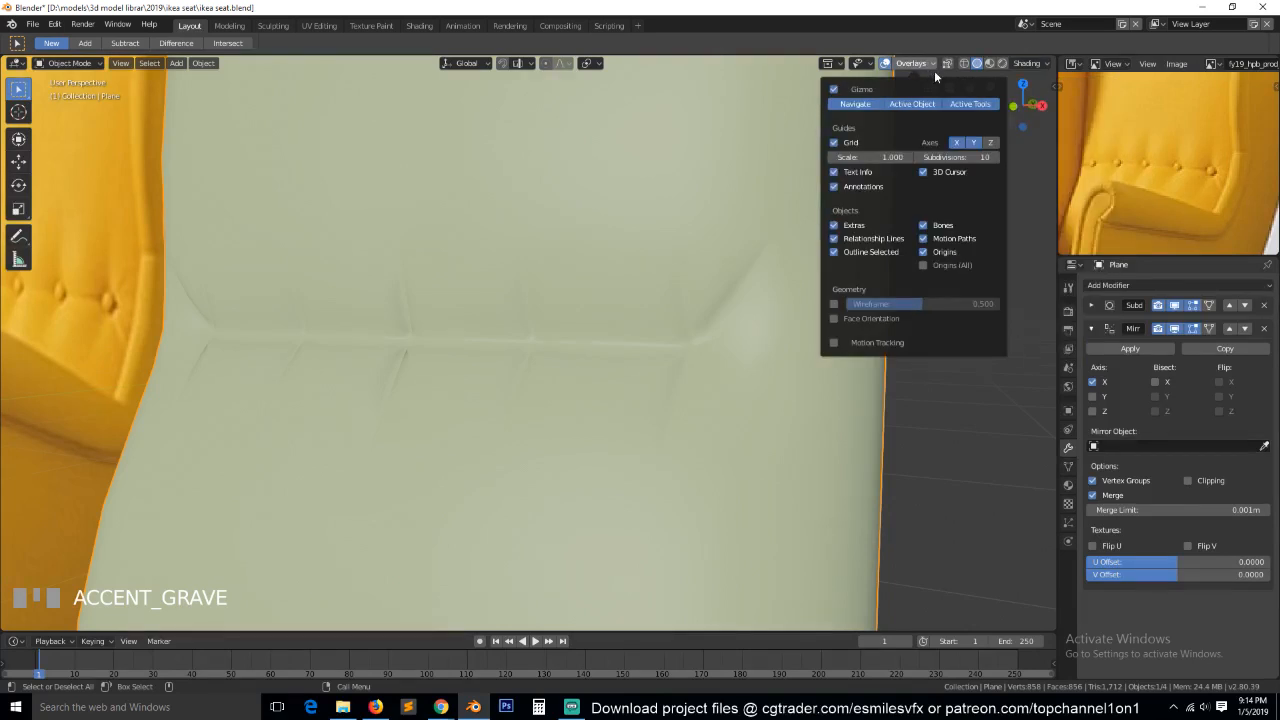
pyautogui.click(1028, 63)
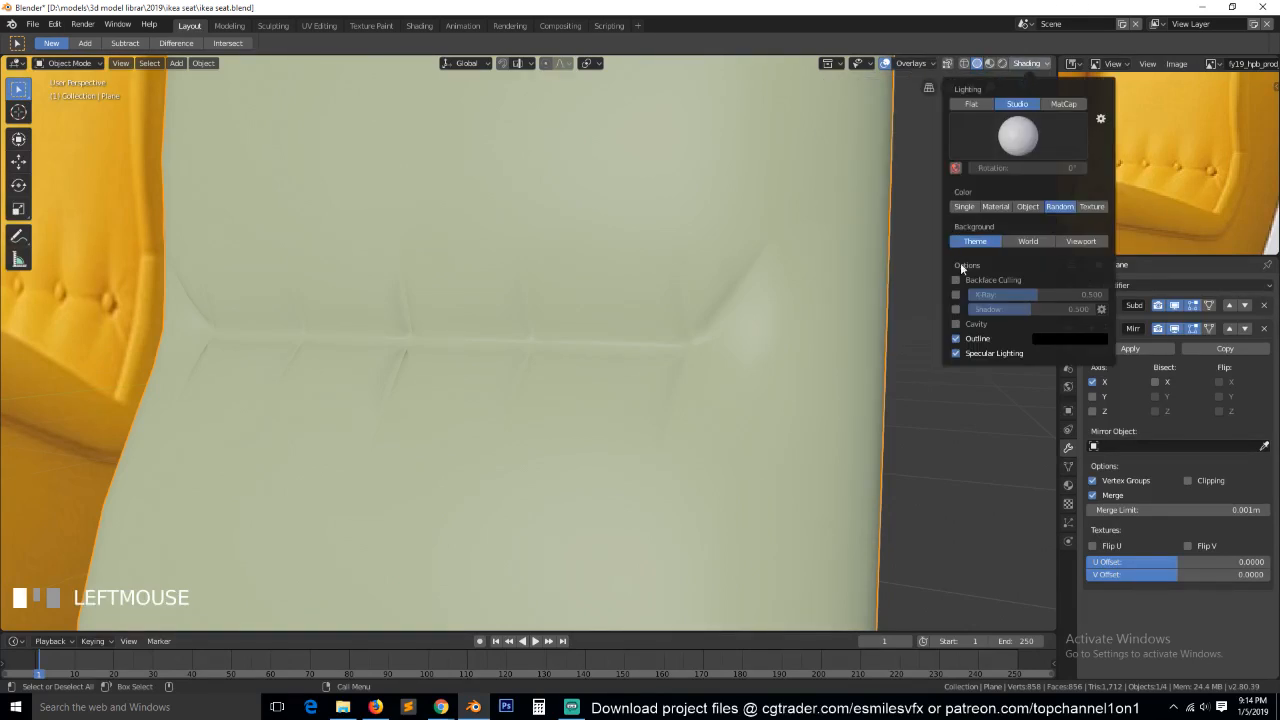
pyautogui.click(975, 326)
pyautogui.scroll(-3, 749, 375)
pyautogui.moveTo(749, 383)
pyautogui.mouseDown(button='middle')
pyautogui.moveTo(707, 432)
pyautogui.moveTo(886, 366)
pyautogui.moveTo(814, 409)
pyautogui.moveTo(880, 360)
pyautogui.mouseUp(button='middle')
# In Edit Mode, slide the vertex at the upper end of the pleat beside the centre button upward along its vertical edge.
pyautogui.scroll(-3, 1125, 193)
pyautogui.scroll(5, 658, 315)
pyautogui.press('Tab')
pyautogui.press('1')
pyautogui.click(526, 224)
pyautogui.press('g')
pyautogui.press('g')
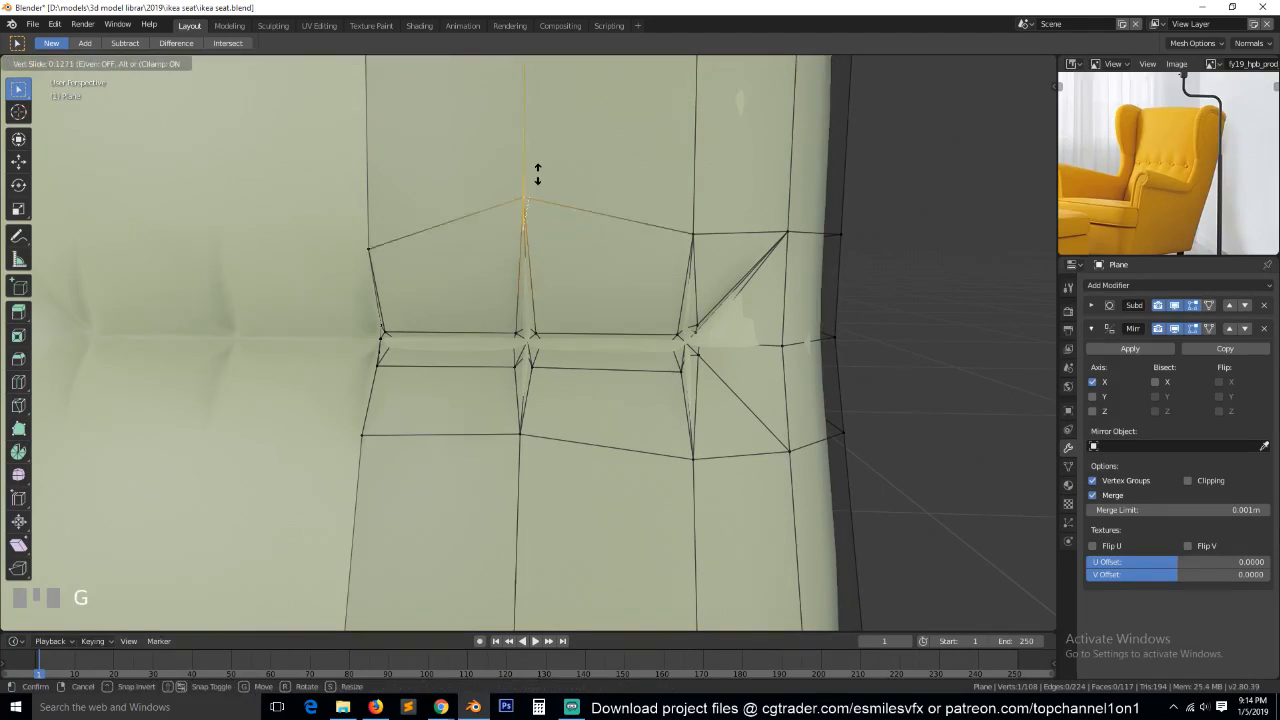
pyautogui.click(557, 206)
# Slide the vertex at the lower end of the same pleat downward along its vertical edge and check the creases in Object Mode.
pyautogui.scroll(-2, 524, 424)
pyautogui.click(524, 386)
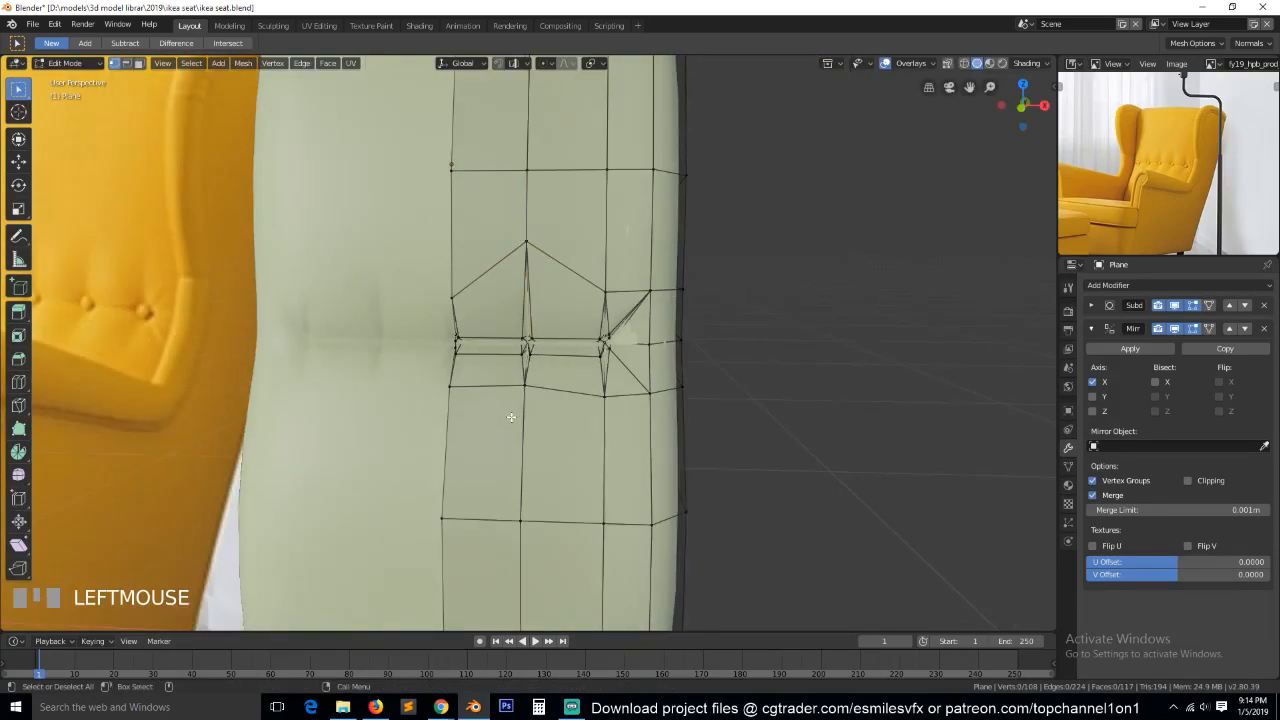
pyautogui.press('g')
pyautogui.press('g')
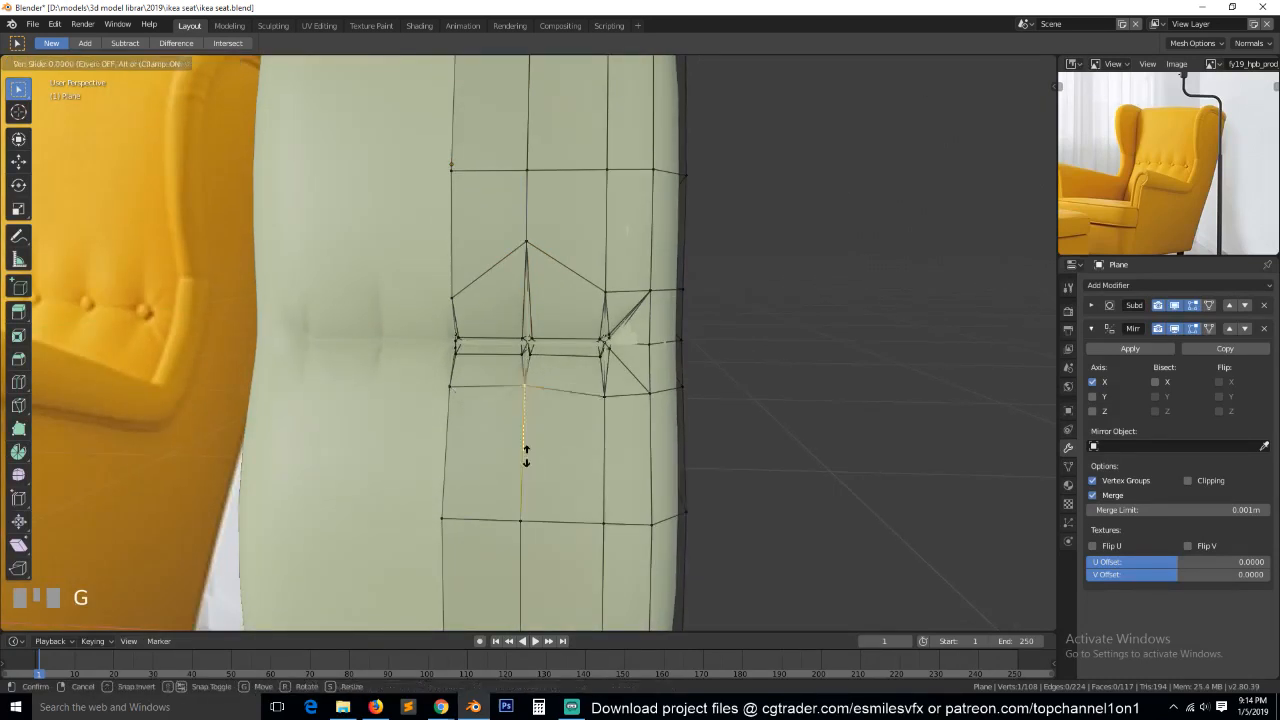
pyautogui.click(526, 462)
pyautogui.press('Tab')
pyautogui.press('`')
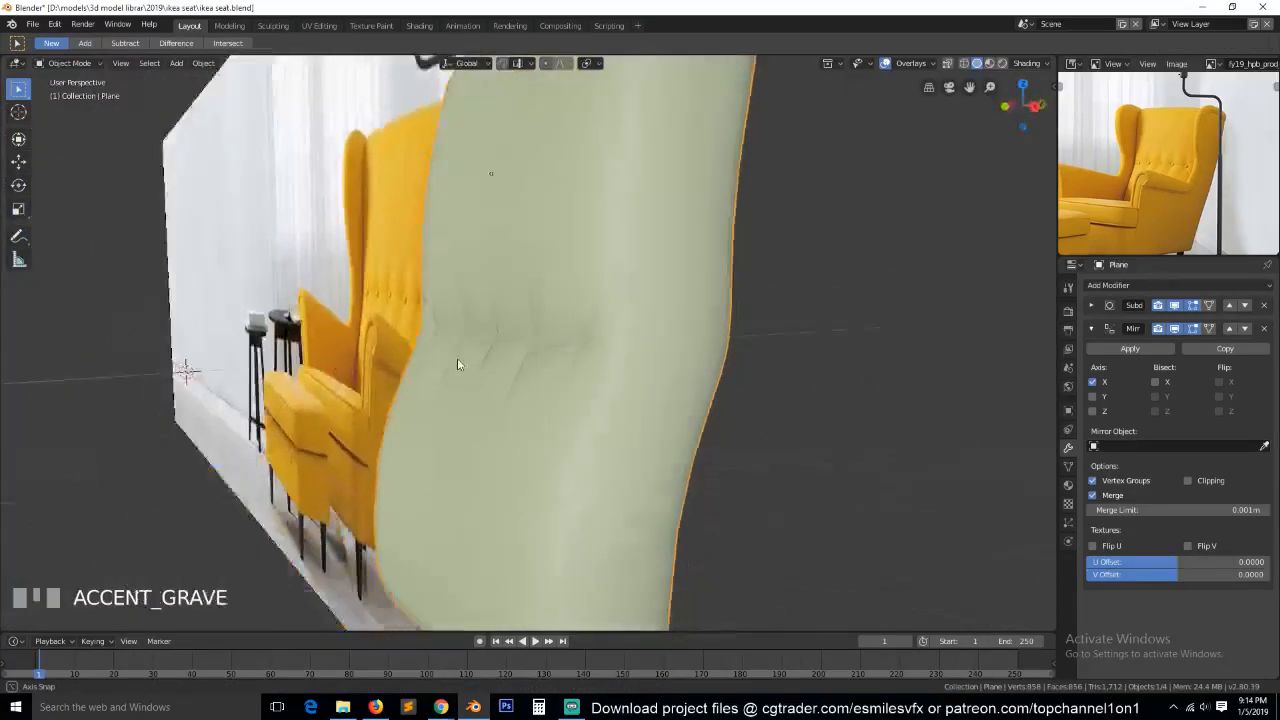
# Hide the Mirror and Subdivision modifiers in the viewport and select the crossing vertex of the button beside the centre.
pyautogui.scroll(2, 563, 352)
pyautogui.press('Tab')
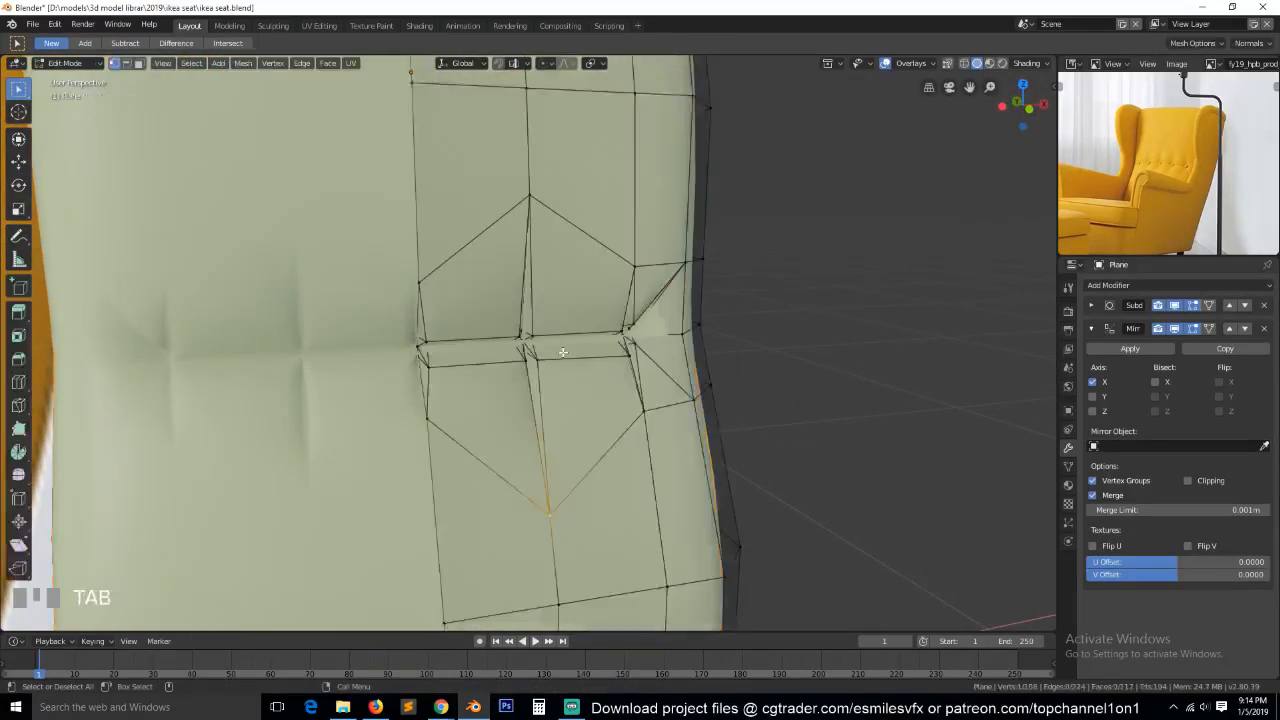
pyautogui.scroll(2, 563, 352)
pyautogui.press('a')
pyautogui.click(1175, 307)
pyautogui.click(1175, 307)
pyautogui.click(1176, 329)
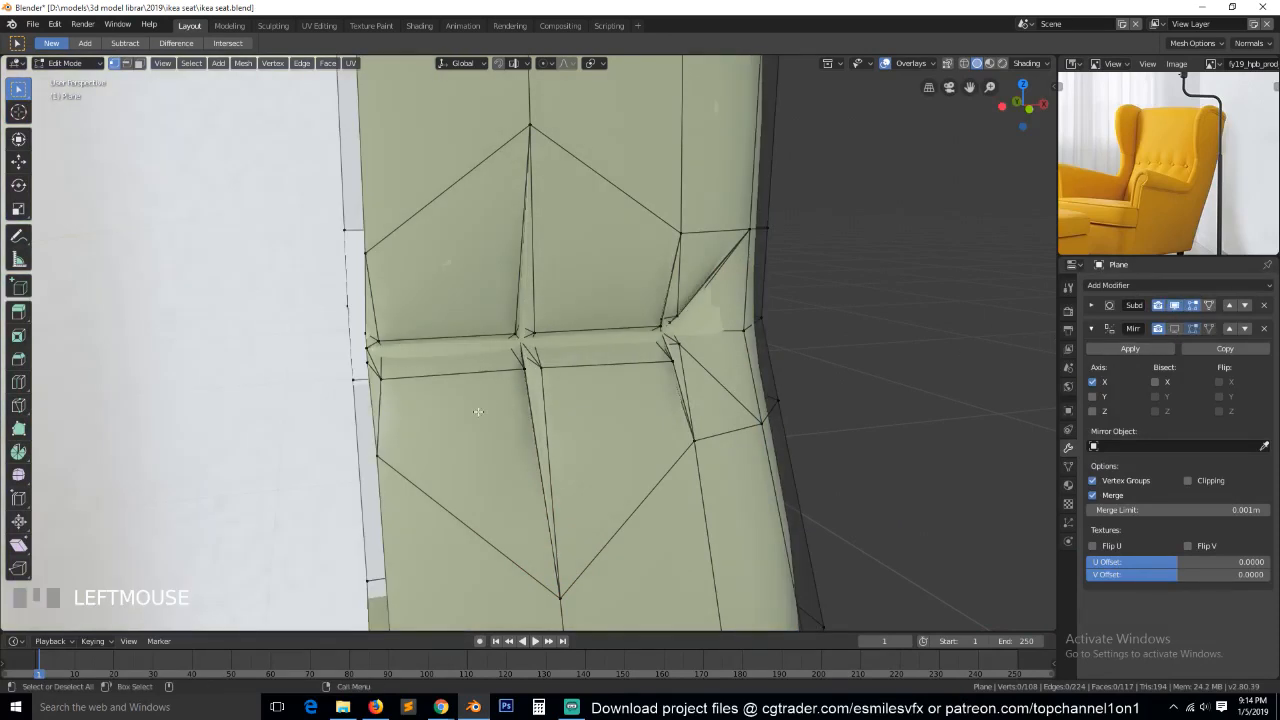
pyautogui.press('`')
pyautogui.scroll(2, 565, 367)
pyautogui.click(565, 367)
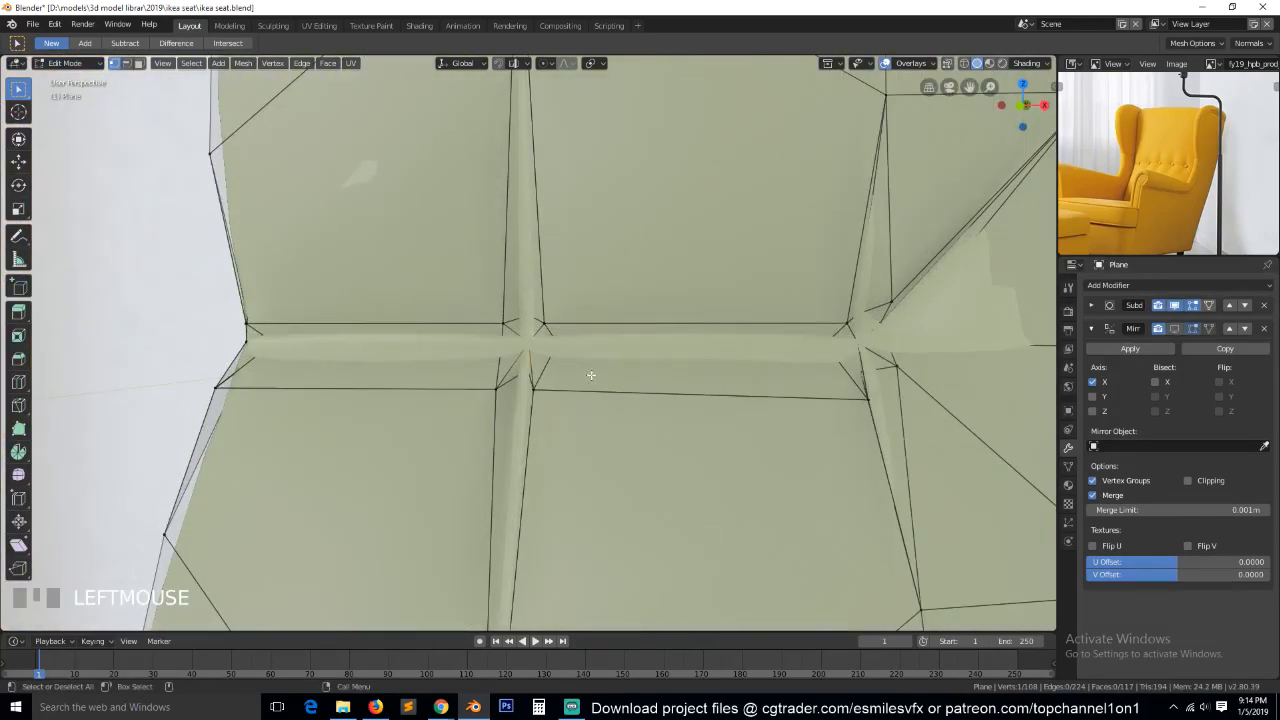
pyautogui.click(1176, 307)
pyautogui.press('`')
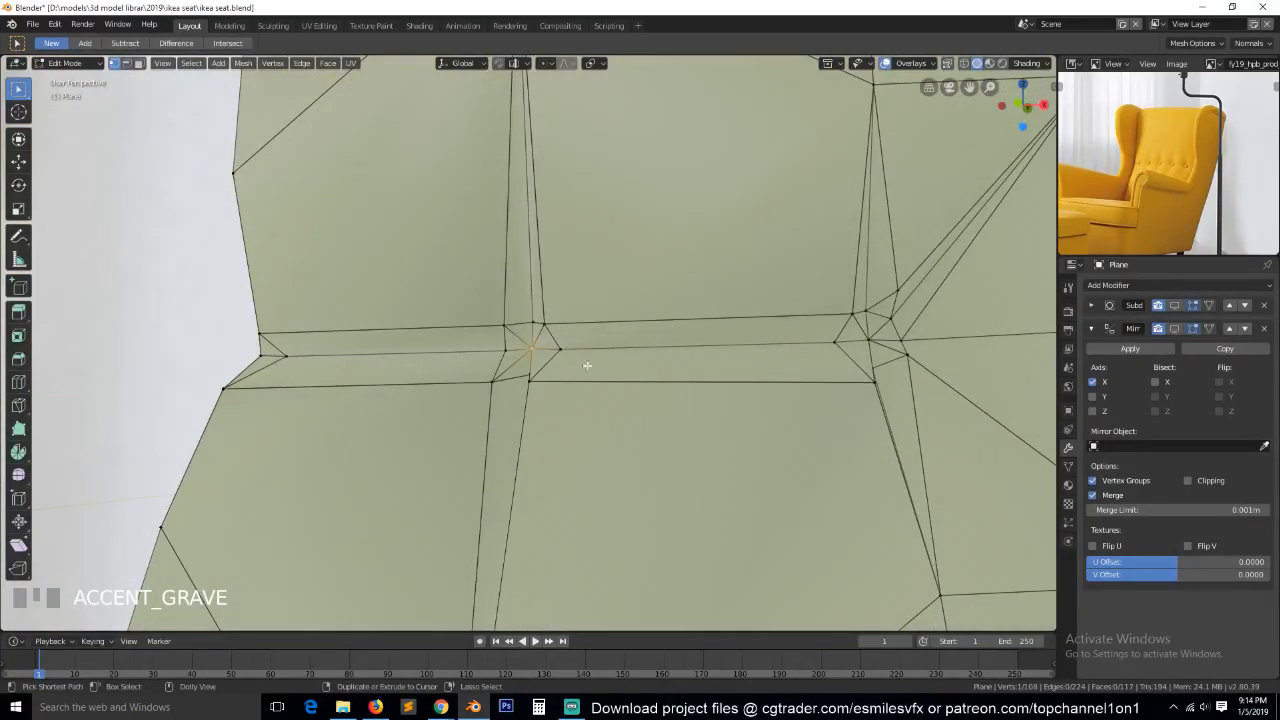
# Bevel the selected crossing vertex with an amount of 0.022, 2 segments and a profile of 0.180.
pyautogui.hotkey('shift', 'ctrl', 'b')
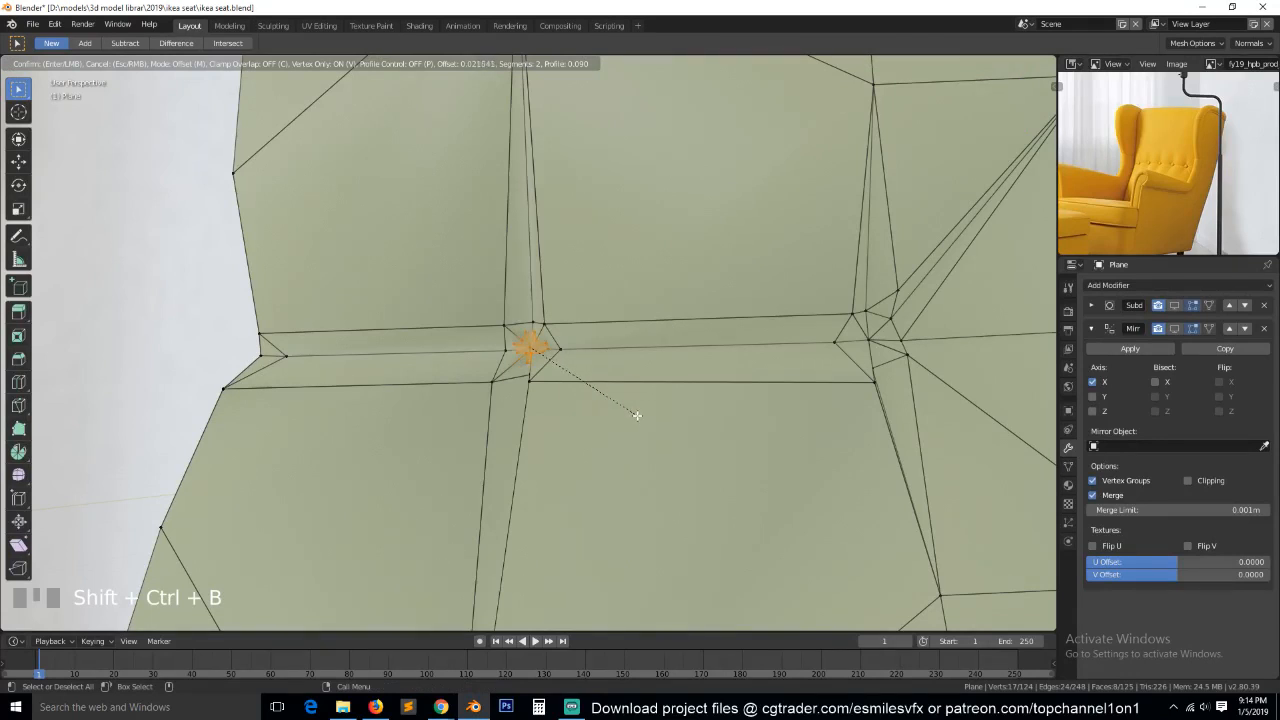
pyautogui.click(636, 420)
pyautogui.moveTo(634, 423); pyautogui.dragTo(682, 436, button='middle')
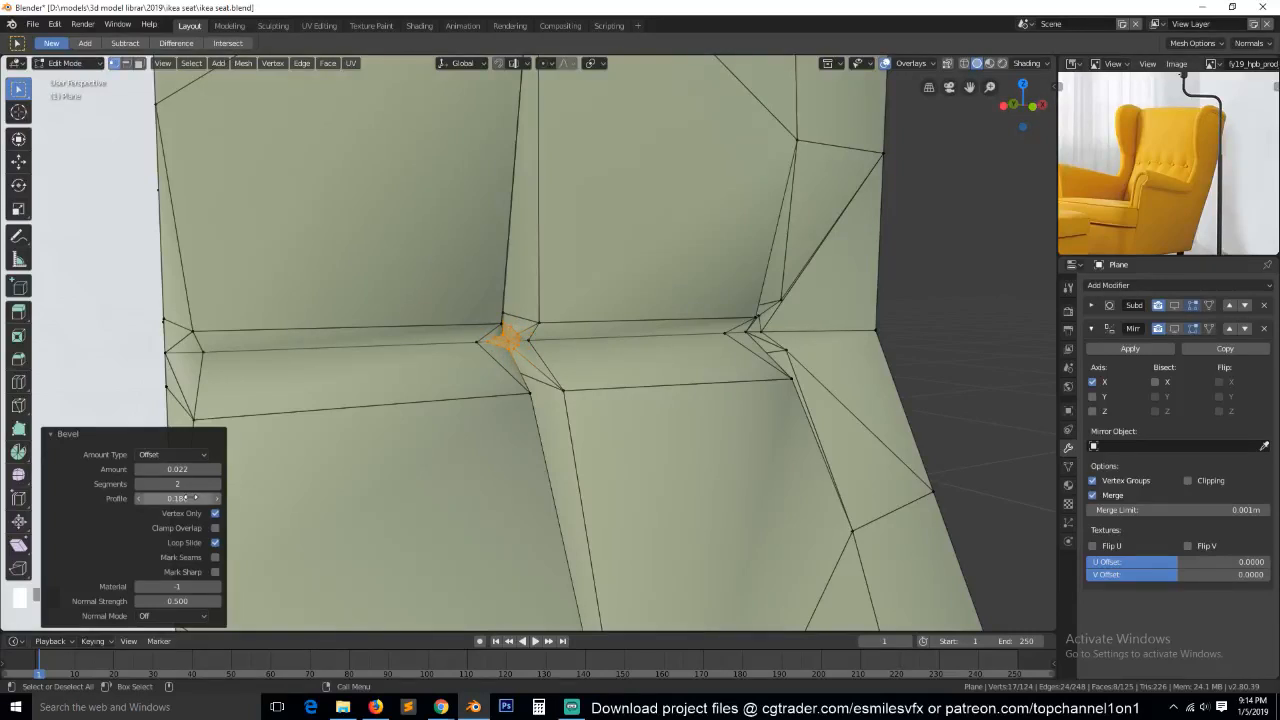
pyautogui.scroll(2, 190, 498)
pyautogui.moveTo(184, 511); pyautogui.dragTo(140, 492, button='middle')
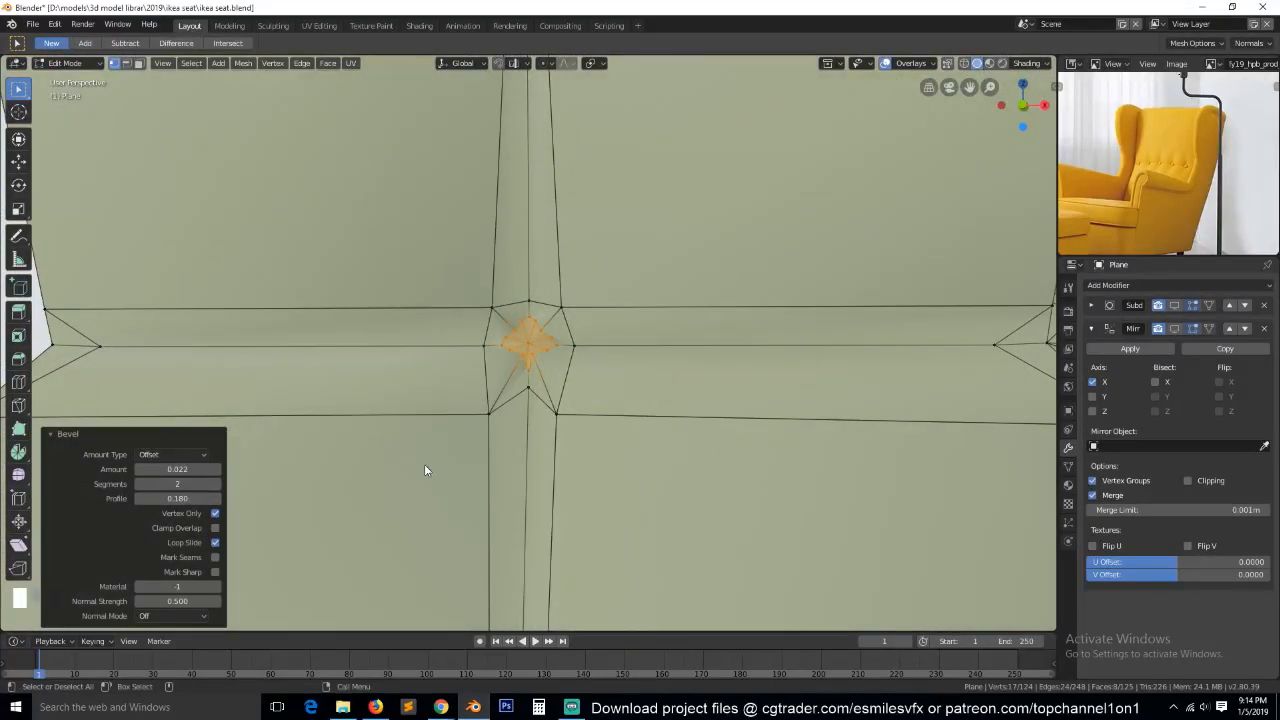
# Round the bevelled button vertices with To Sphere at a factor of 1.
pyautogui.hotkey('shift', 'alt', 's')
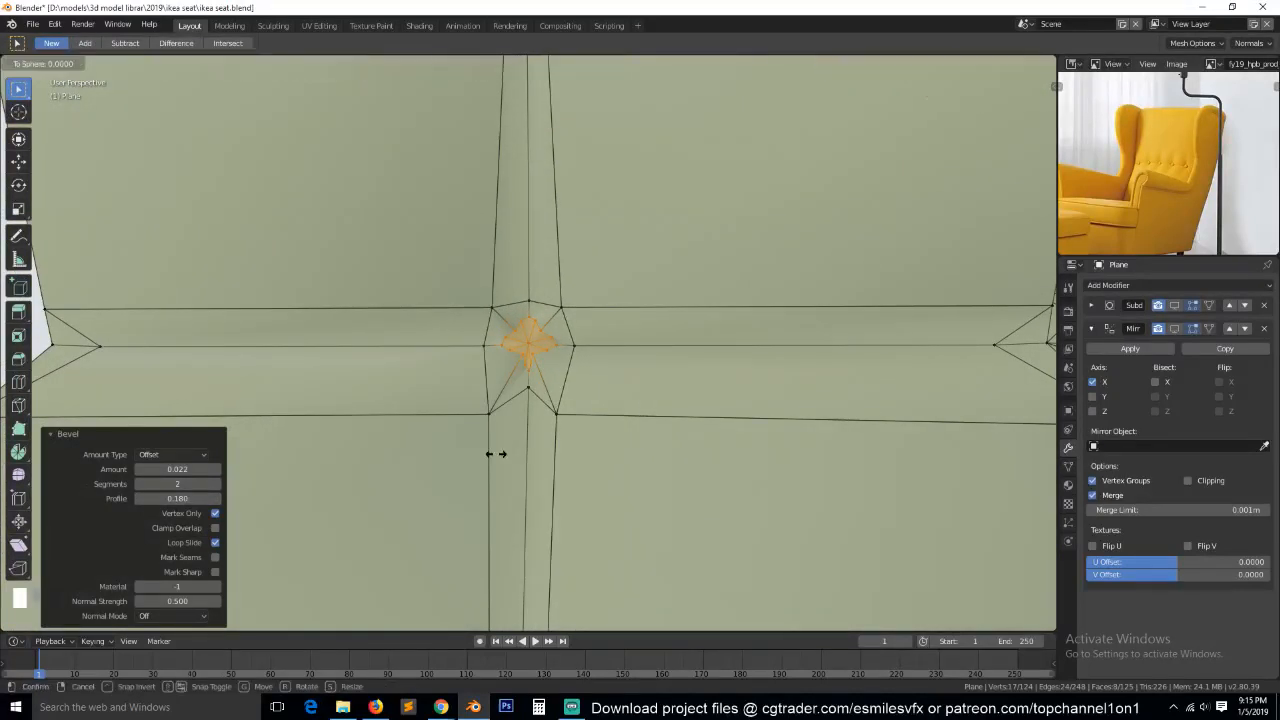
pyautogui.scroll(-2, 539, 464)
pyautogui.moveTo(539, 464); pyautogui.dragTo(513, 447, button='middle')
pyautogui.scroll(1, 508, 472)
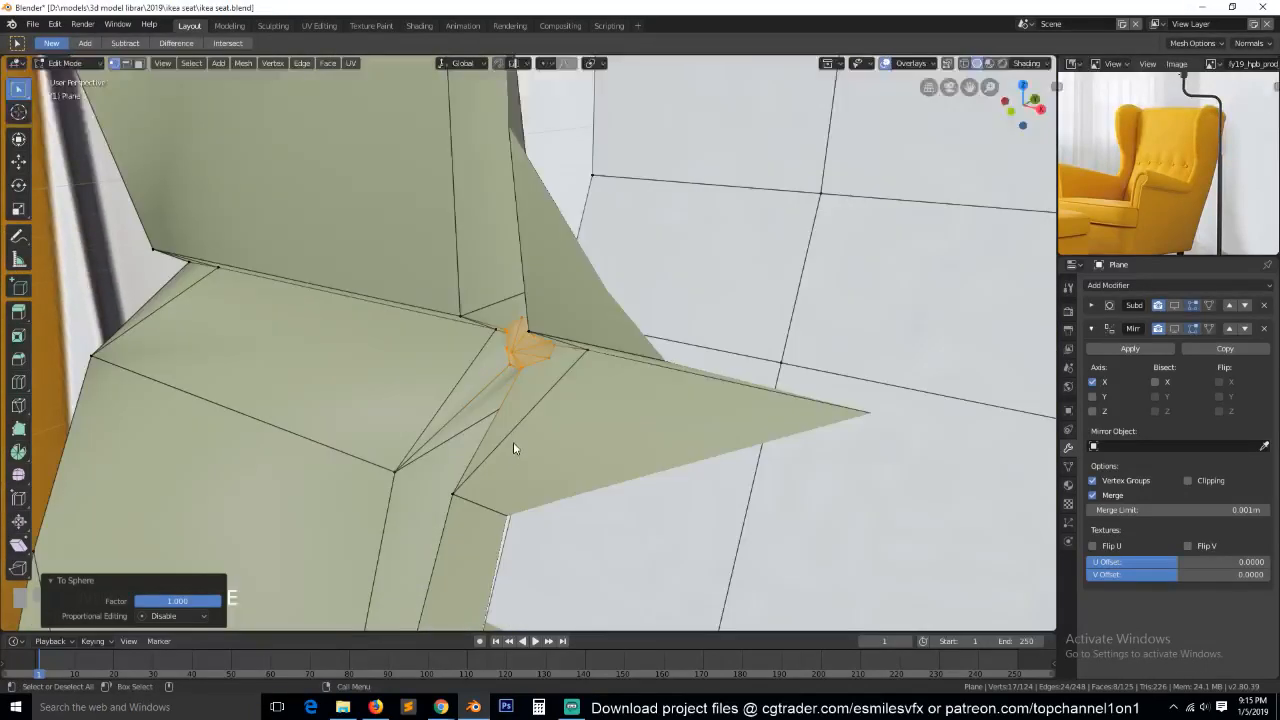
pyautogui.moveTo(569, 394); pyautogui.dragTo(597, 408, button='middle')
# Compare the rounded button spot with the reference photo's tufting and undo the rounding and the vertex bevel.
pyautogui.press('Tab')
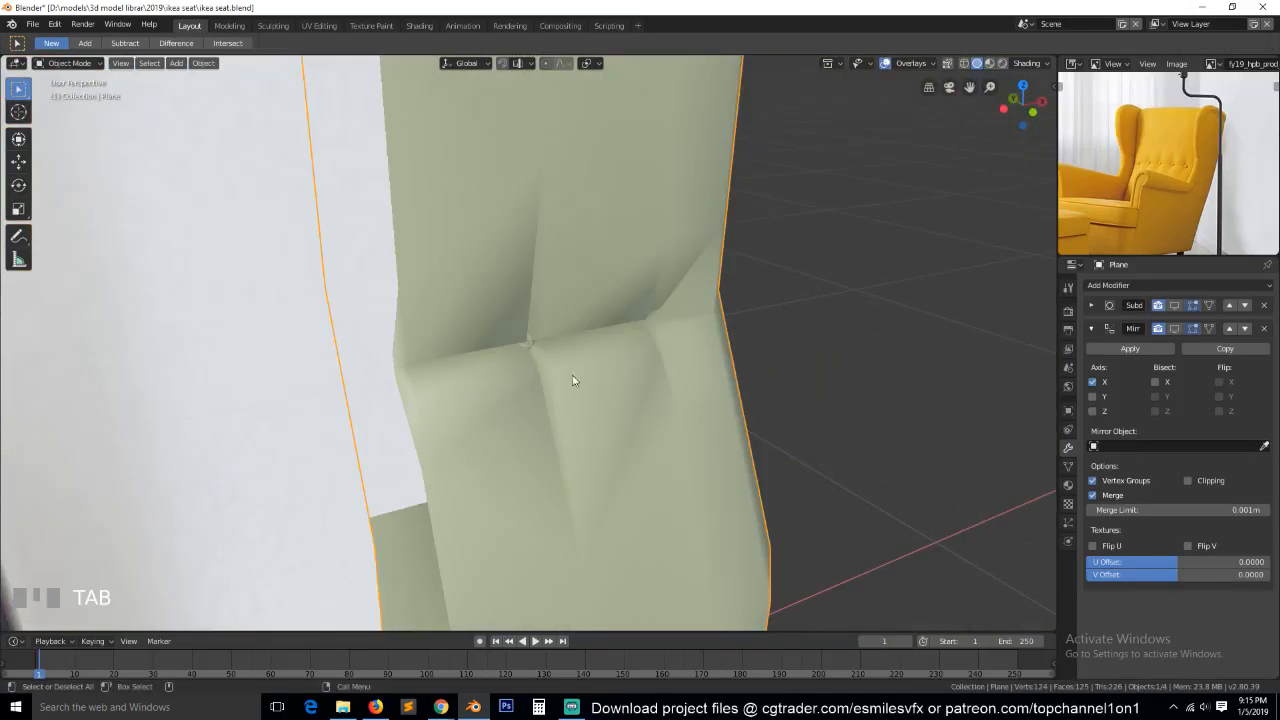
pyautogui.press('`')
pyautogui.press('Tab')
pyautogui.scroll(2, 1143, 198)
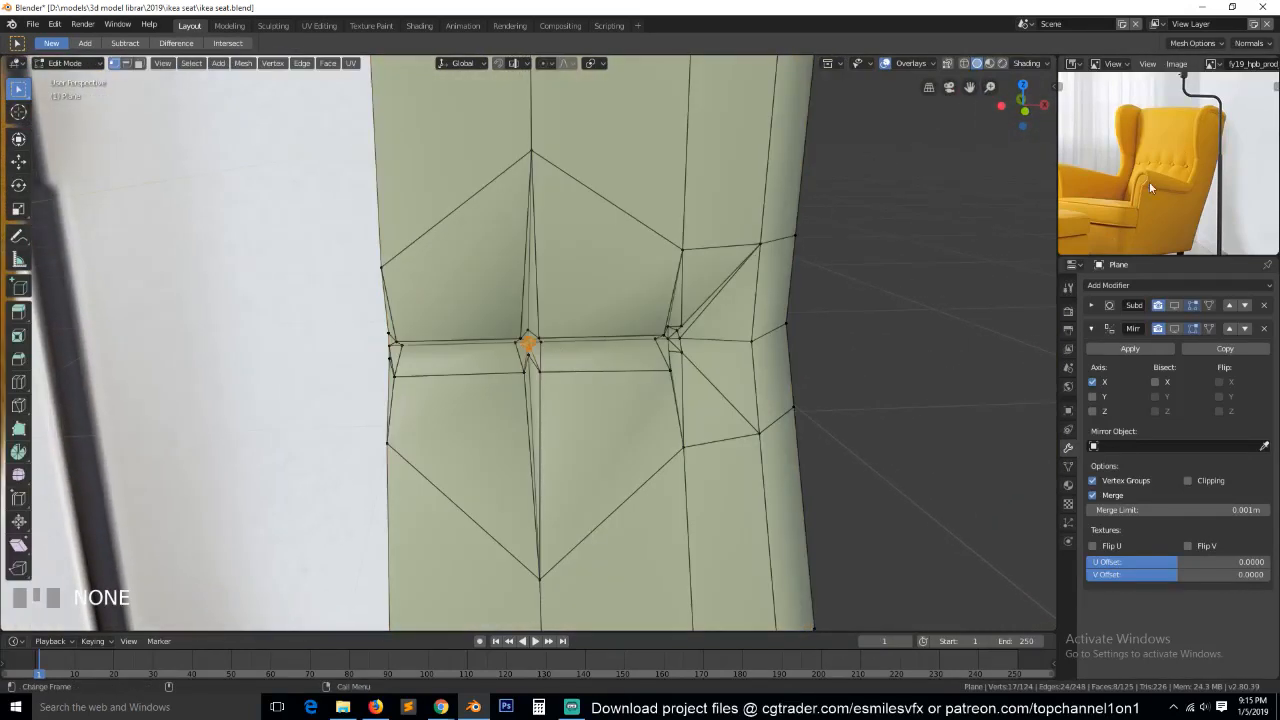
pyautogui.scroll(3, 1195, 173)
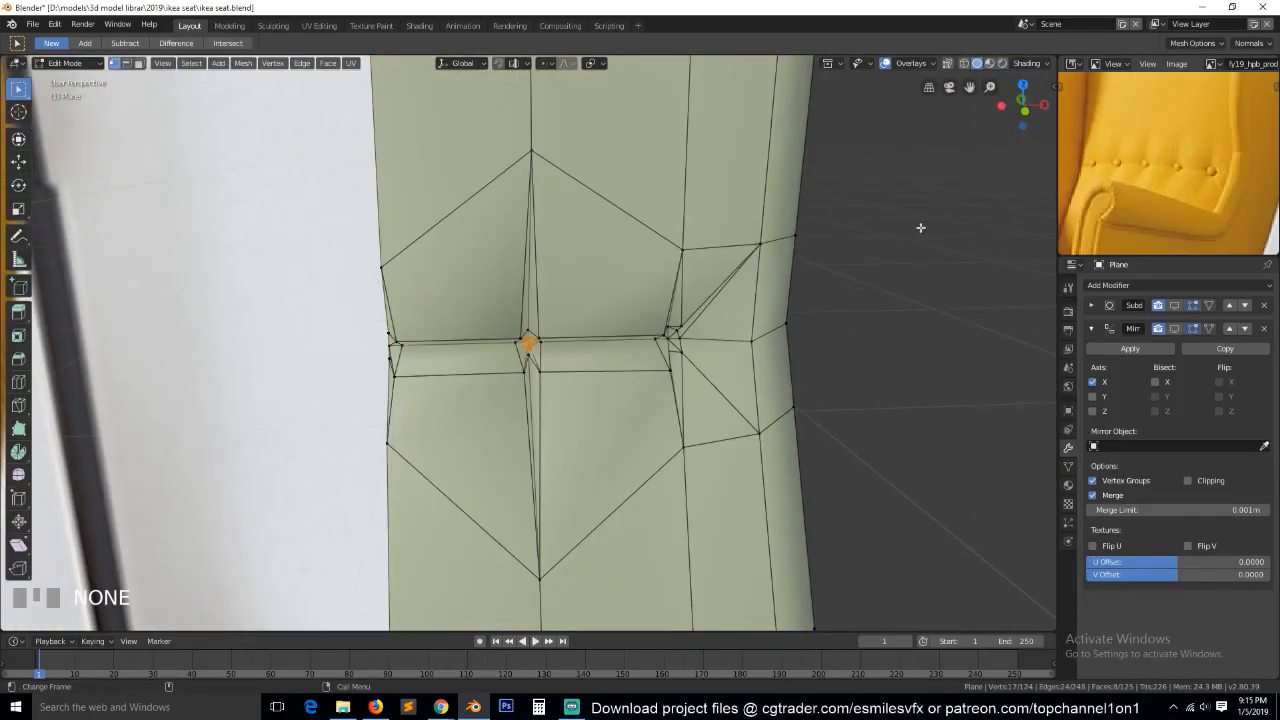
pyautogui.scroll(-4, 1178, 174)
pyautogui.hotkey('ctrl', 'z')
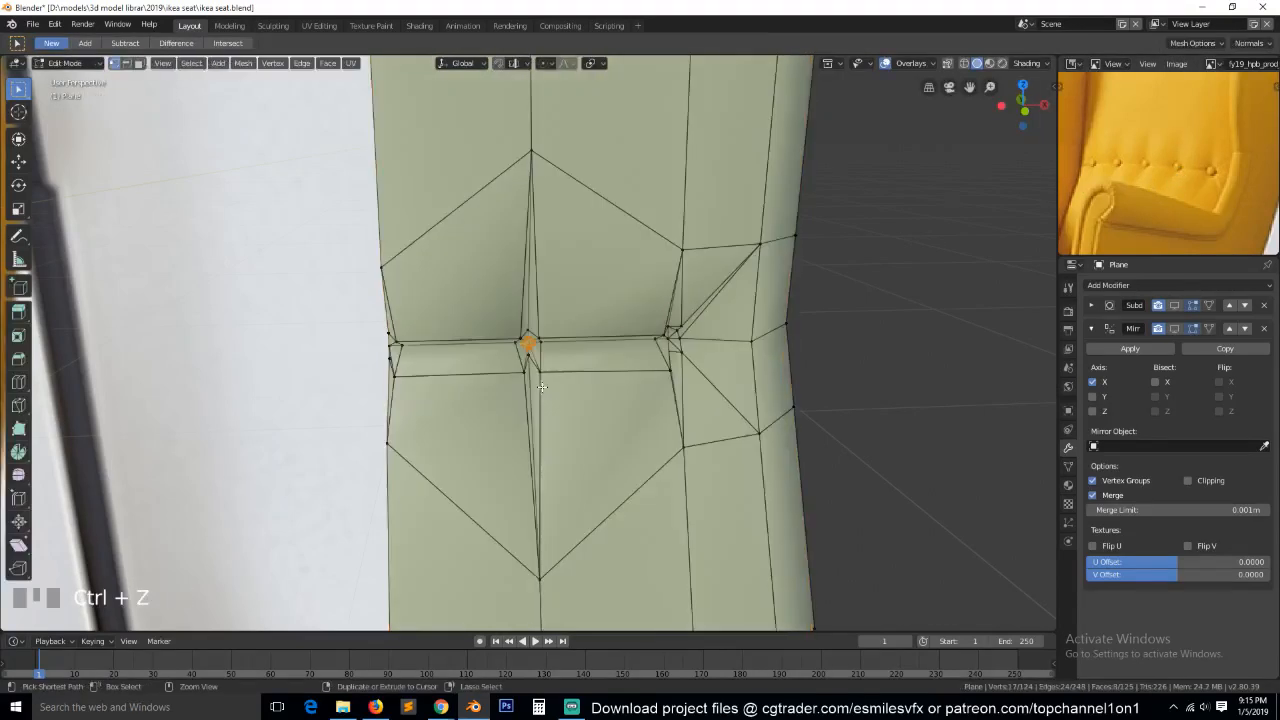
# Show the Subdivision and Mirror modifiers in the viewport again, compare the whole backrest with the reference photo, and save the file.
pyautogui.press('Tab')
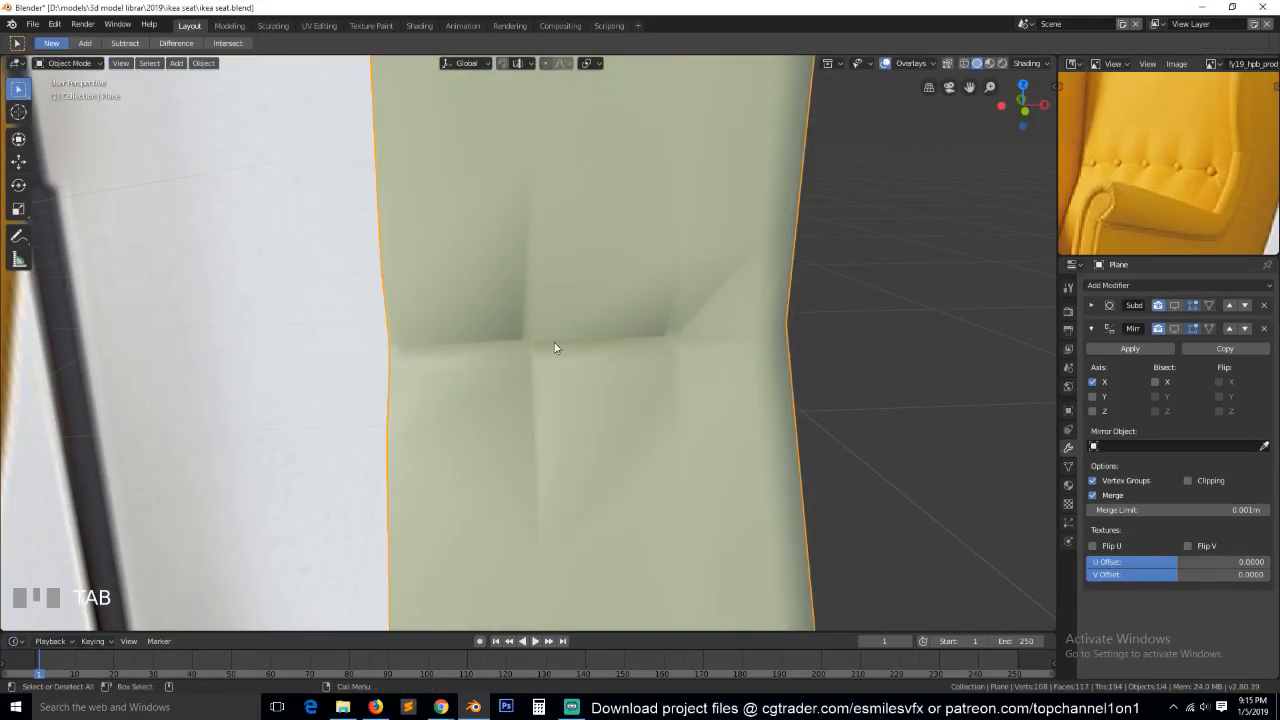
pyautogui.click(1175, 306)
pyautogui.click(1176, 328)
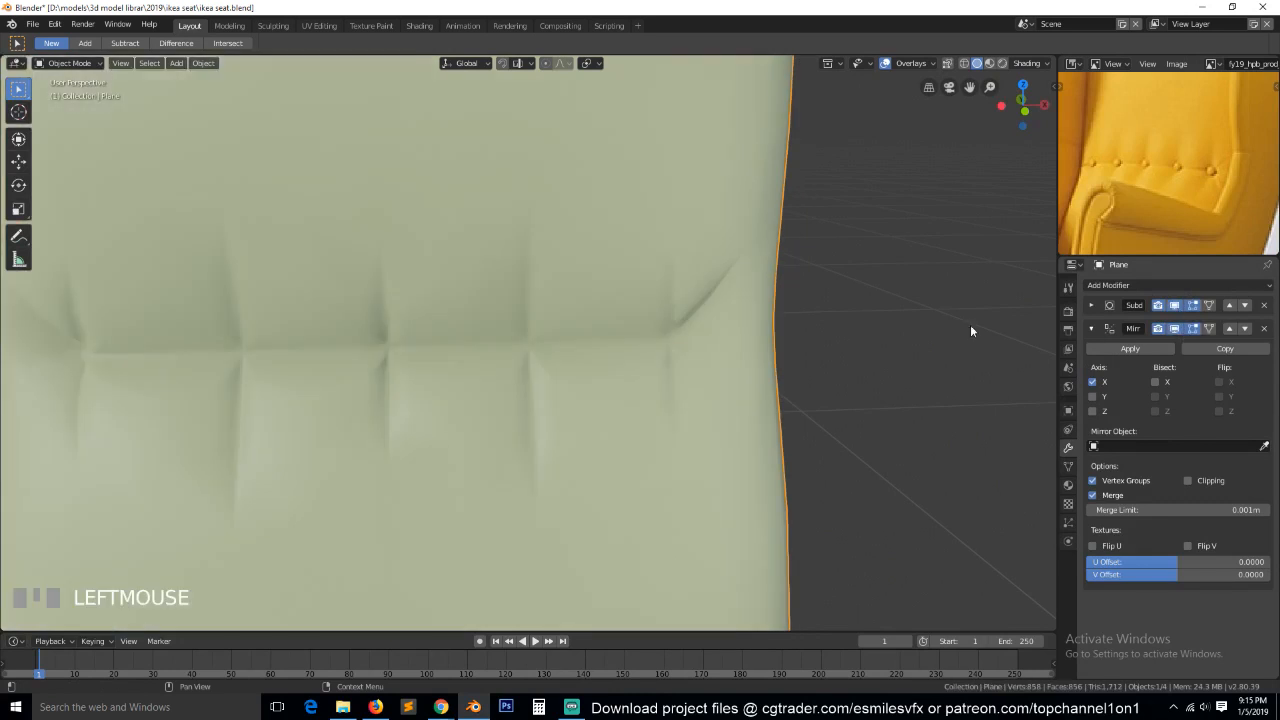
pyautogui.scroll(-8, 540, 370)
pyautogui.moveTo(540, 370); pyautogui.dragTo(462, 426, button='middle')
pyautogui.scroll(-3, 1146, 187)
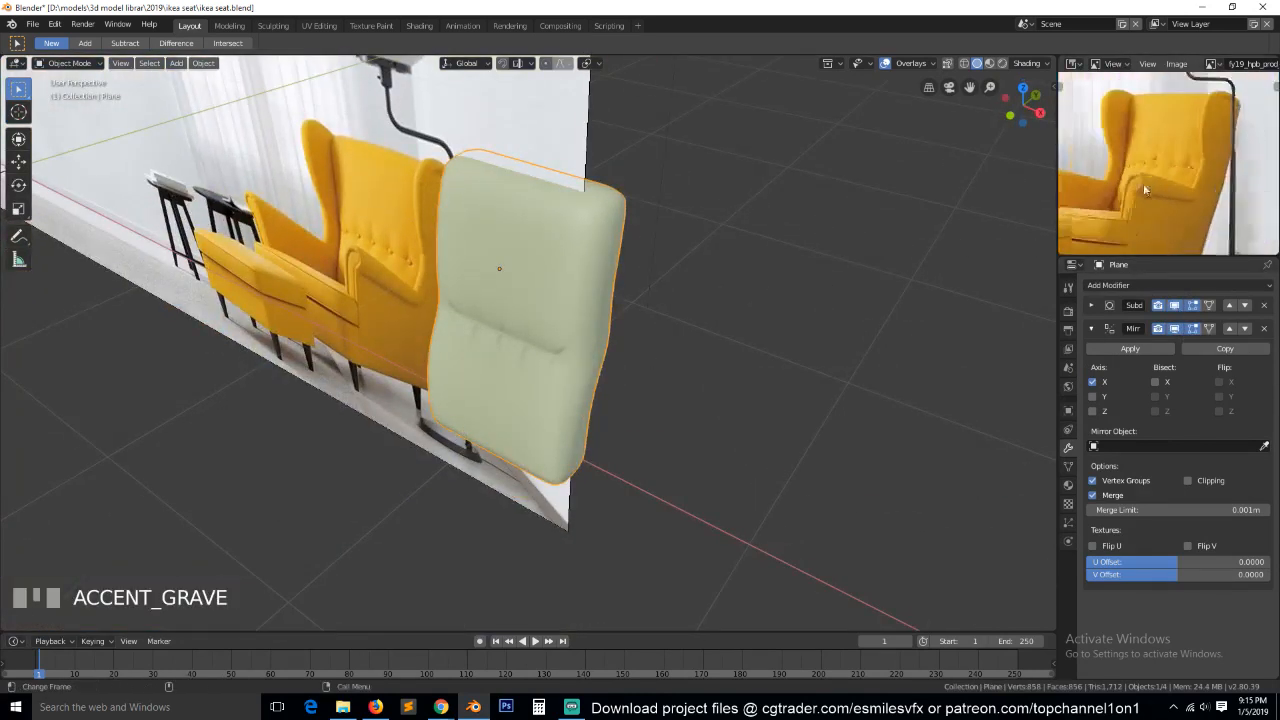
pyautogui.scroll(-2, 1146, 187)
pyautogui.hotkey('ctrl', 's')
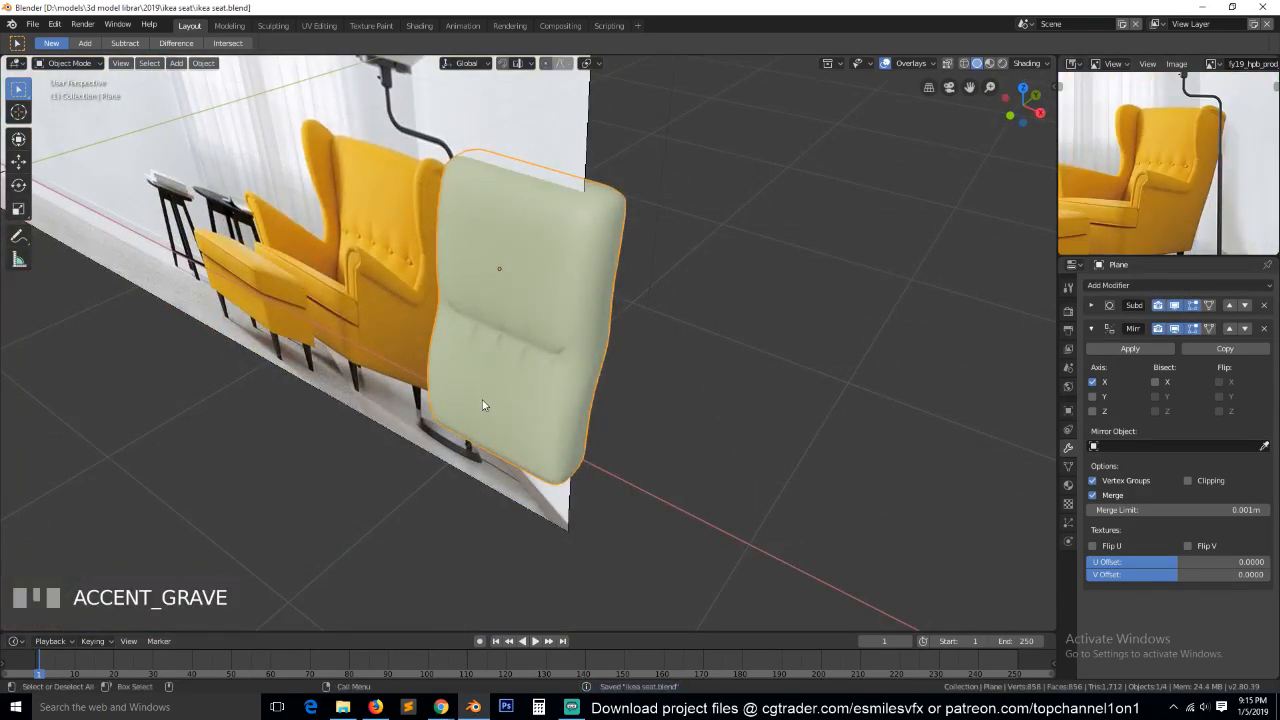
# From the right side view in X-ray, select all the backrest's rear vertices and move them about -0.08 m along Y to thin it.
pyautogui.press('KP_3')
pyautogui.press('KP_1')
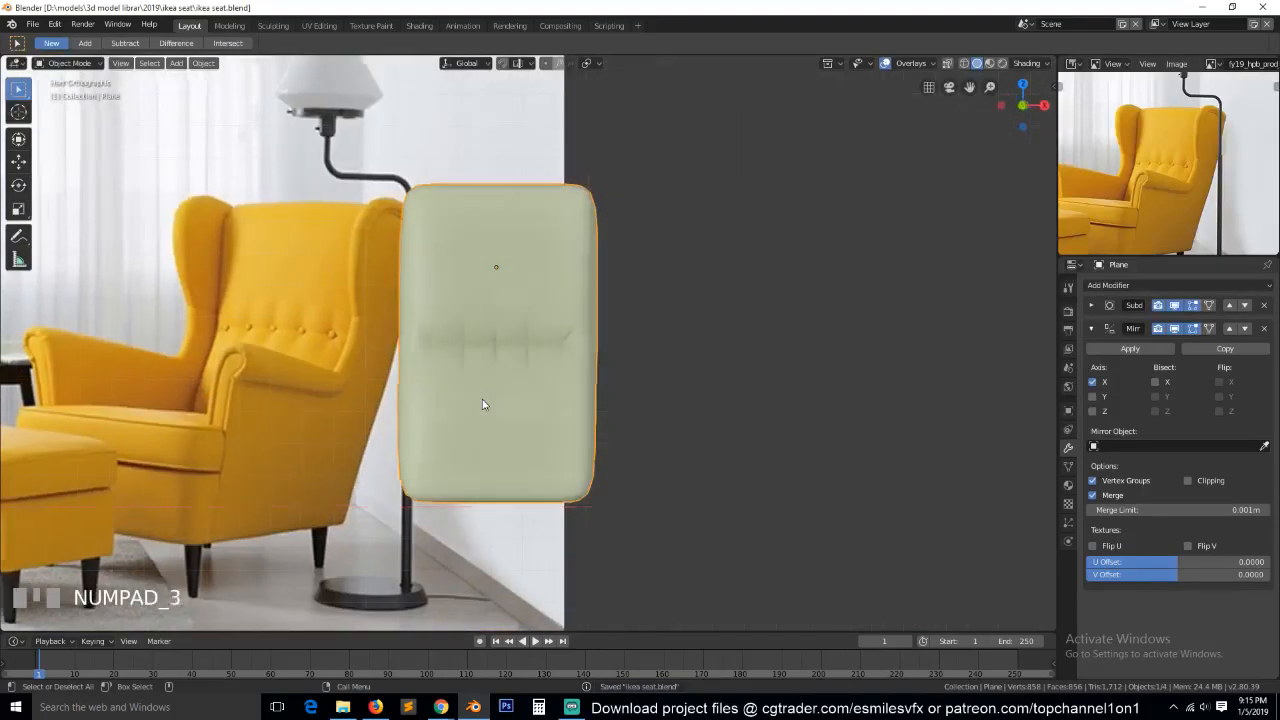
pyautogui.press('KP_3')
pyautogui.press('Tab')
pyautogui.hotkey('alt', 'z')
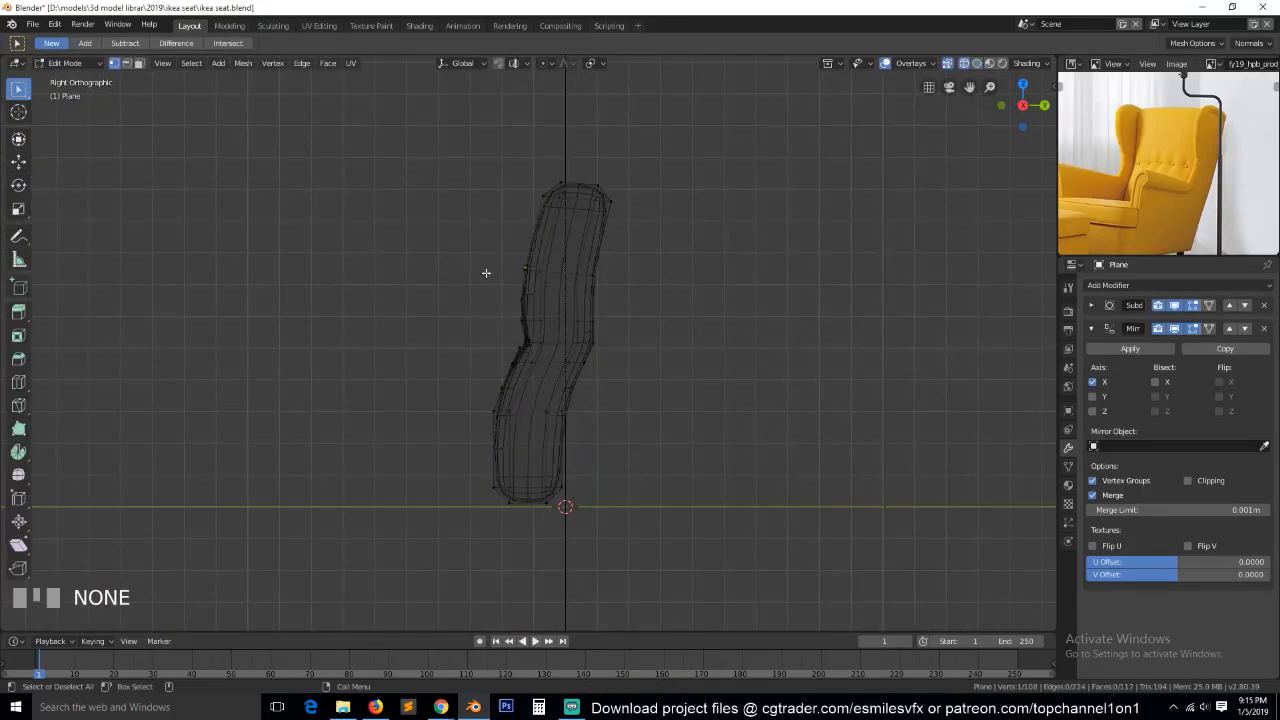
pyautogui.press('a')
pyautogui.press('b')
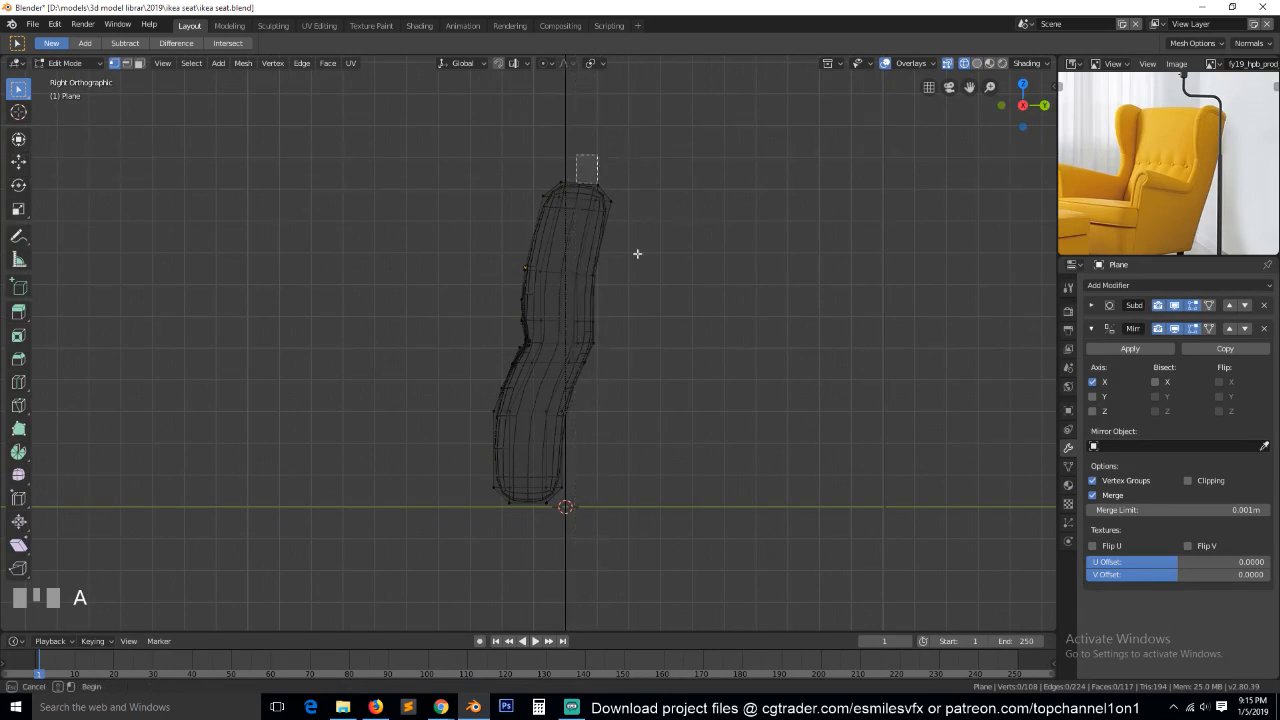
pyautogui.moveTo(577, 157); pyautogui.dragTo(628, 371)
pyautogui.press('b')
pyautogui.moveTo(551, 334); pyautogui.dragTo(660, 471)
pyautogui.press('b')
pyautogui.moveTo(543, 394); pyautogui.dragTo(623, 586)
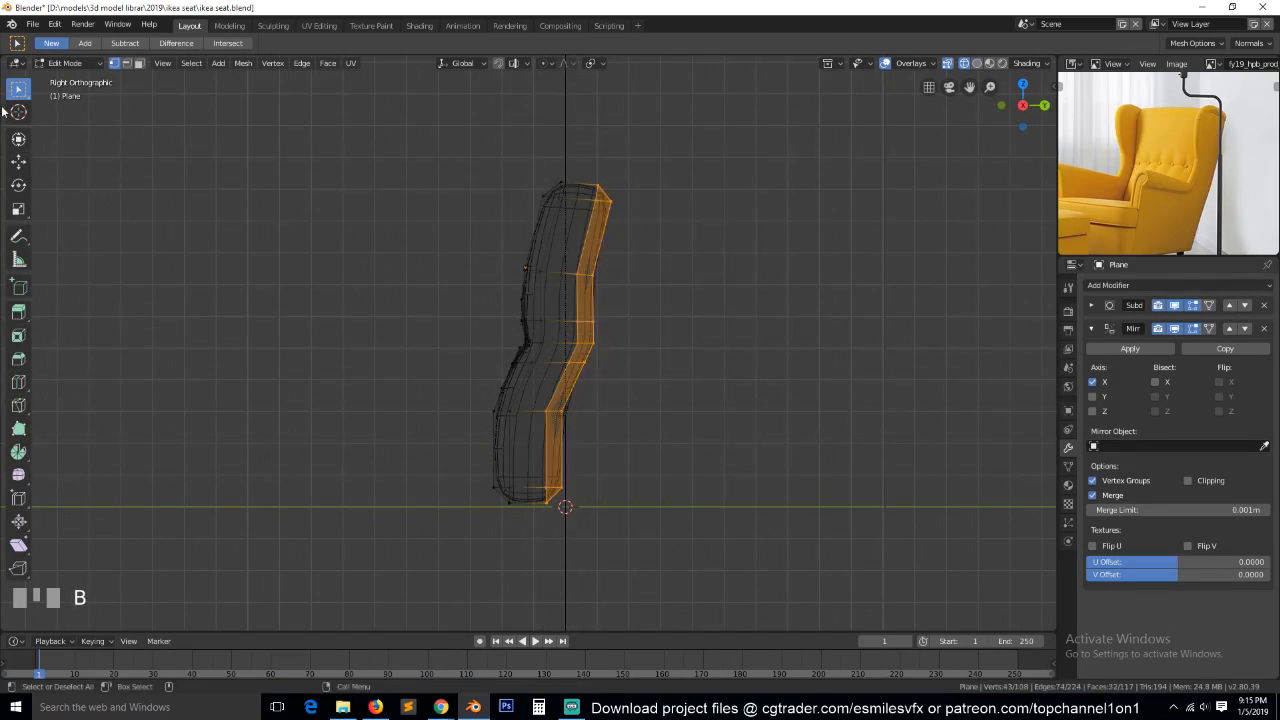
pyautogui.click(18, 161)
pyautogui.moveTo(614, 342); pyautogui.dragTo(598, 344)
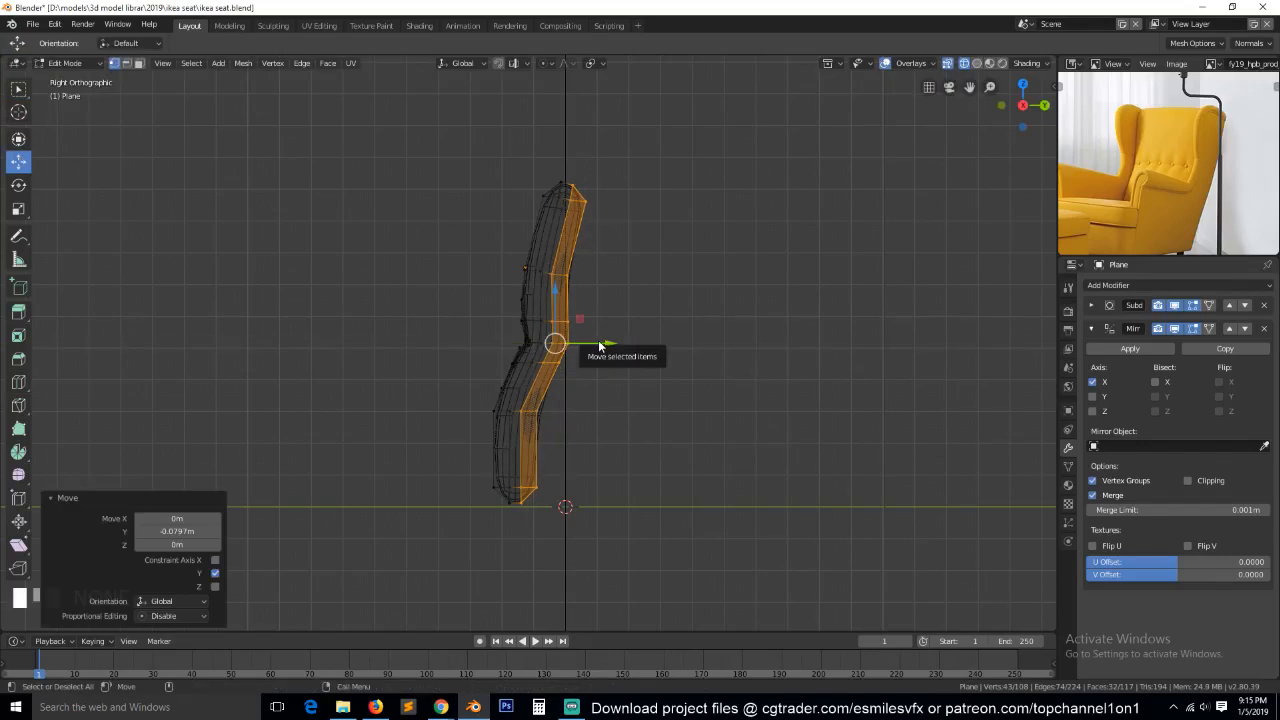
# Return to solid shading and examine the thinned backrest from several angles and from the front.
pyautogui.press('Tab')
pyautogui.press('z')
pyautogui.click(650, 337)
pyautogui.press('`')
pyautogui.moveTo(552, 305); pyautogui.dragTo(394, 309, button='middle')
pyautogui.press('Tab')
pyautogui.hotkey('alt', 'a')
pyautogui.press('`')
pyautogui.moveTo(527, 255); pyautogui.dragTo(620, 222, button='middle')
pyautogui.press('KP_1')
pyautogui.press('Tab')
pyautogui.scroll(3, 576, 250)
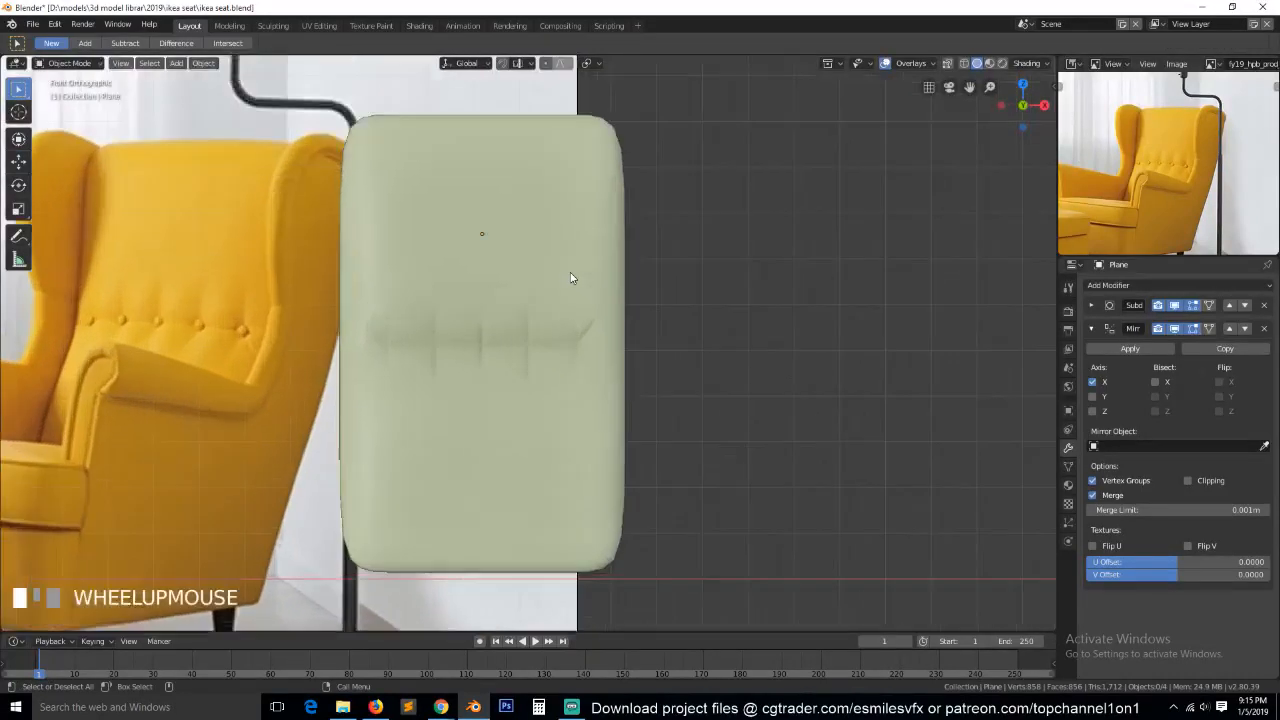
# Duplicate the vertical edge loop just inside the backrest's outer side in place and separate it into its own object.
pyautogui.press('Tab')
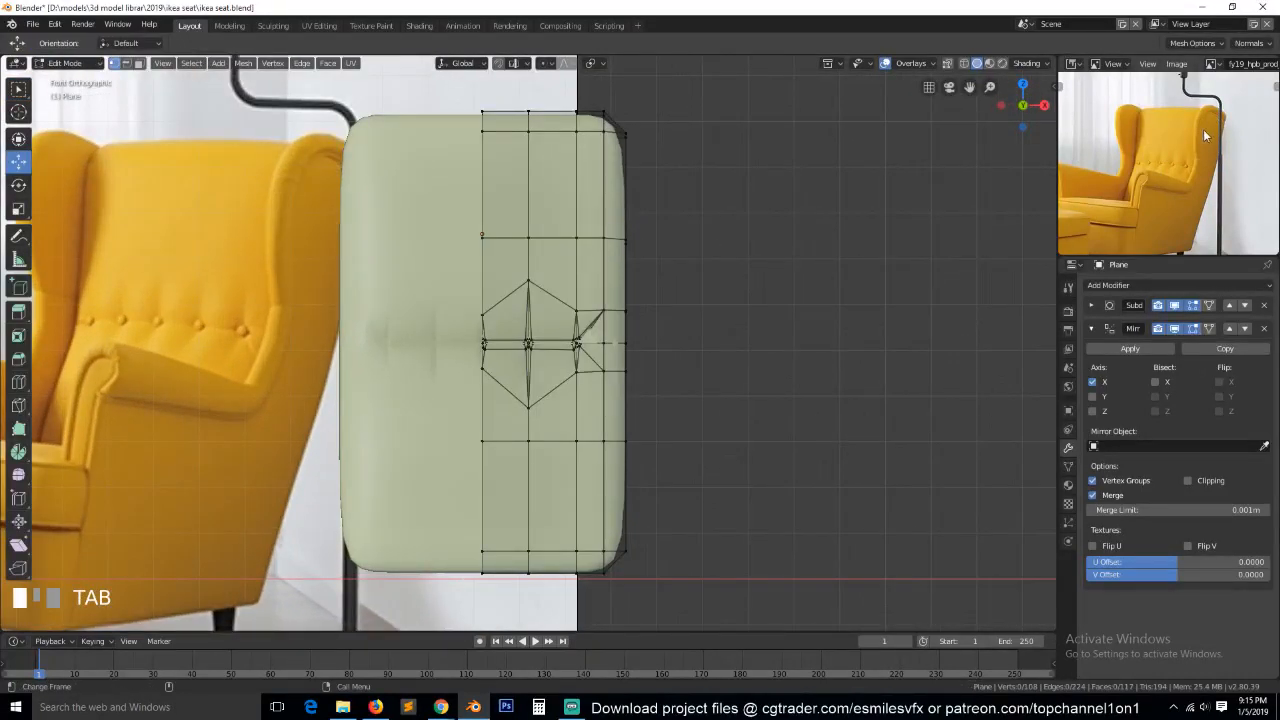
pyautogui.keyDown('alt'); pyautogui.click(601, 185); pyautogui.keyUp('alt')
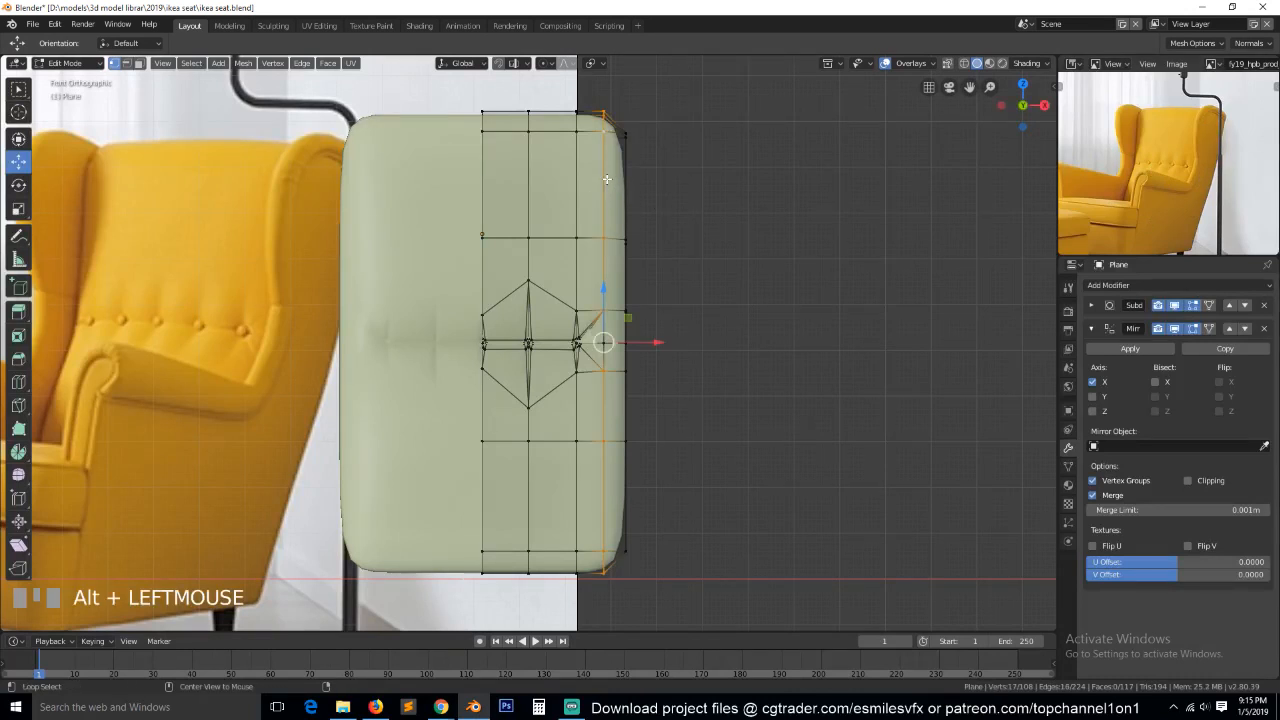
pyautogui.hotkey('shift', 'd')
pyautogui.rightClick(703, 308)
pyautogui.press('p')
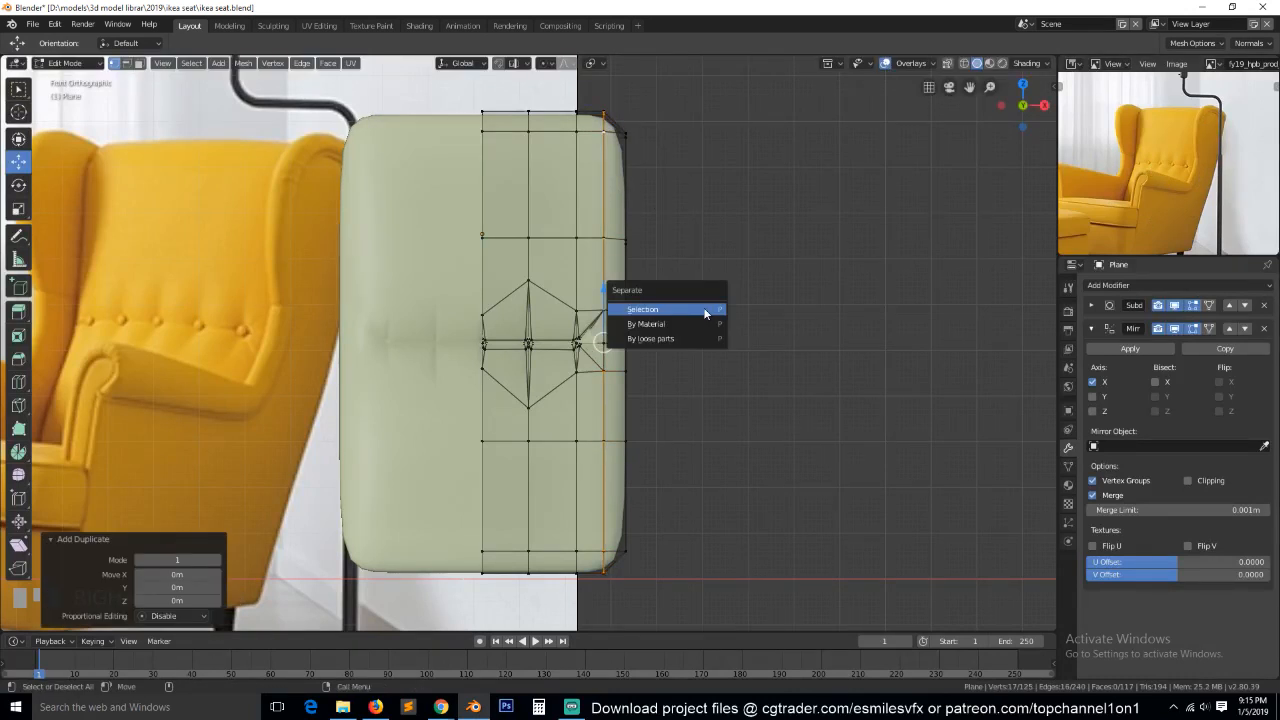
pyautogui.click(703, 308)
pyautogui.press('Tab')
pyautogui.click(609, 202)
pyautogui.press('Tab')
pyautogui.press('Tab')
pyautogui.click(701, 171)
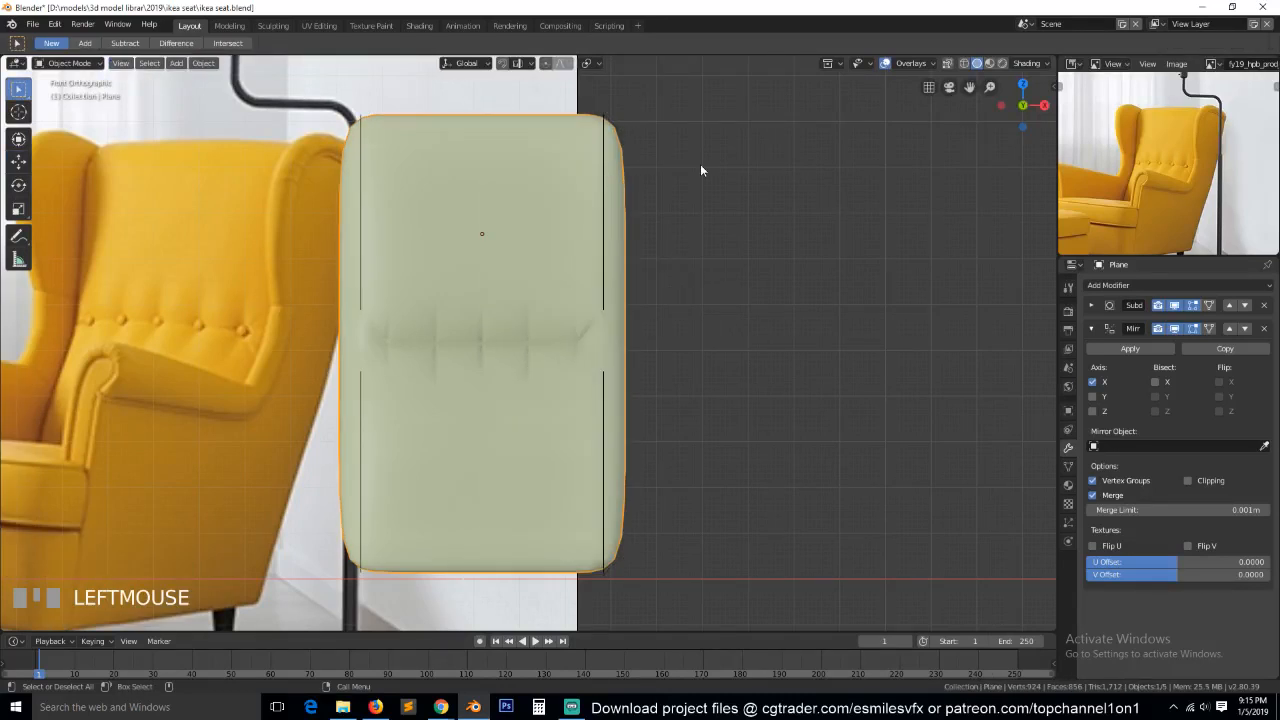
# In the separated edge loop's mesh, select the vertex at the upper end of its front gap from the right side view.
pyautogui.click(606, 126)
pyautogui.press('`')
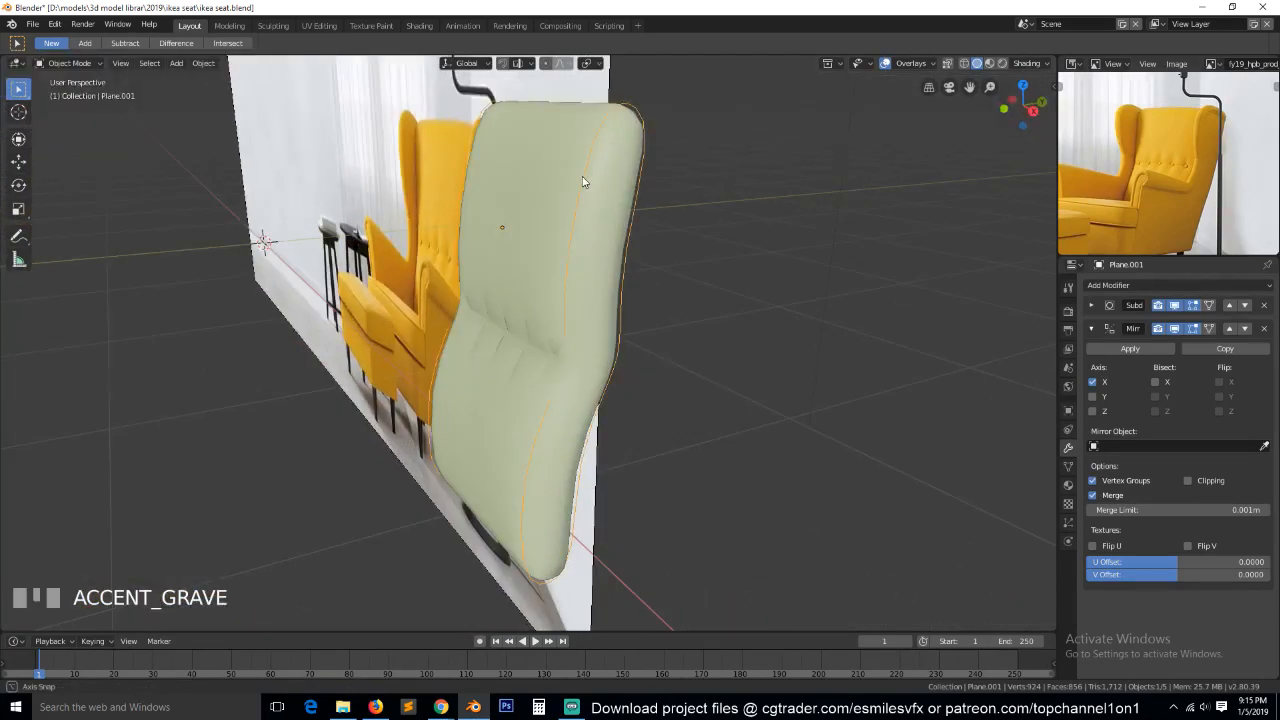
pyautogui.press('Tab')
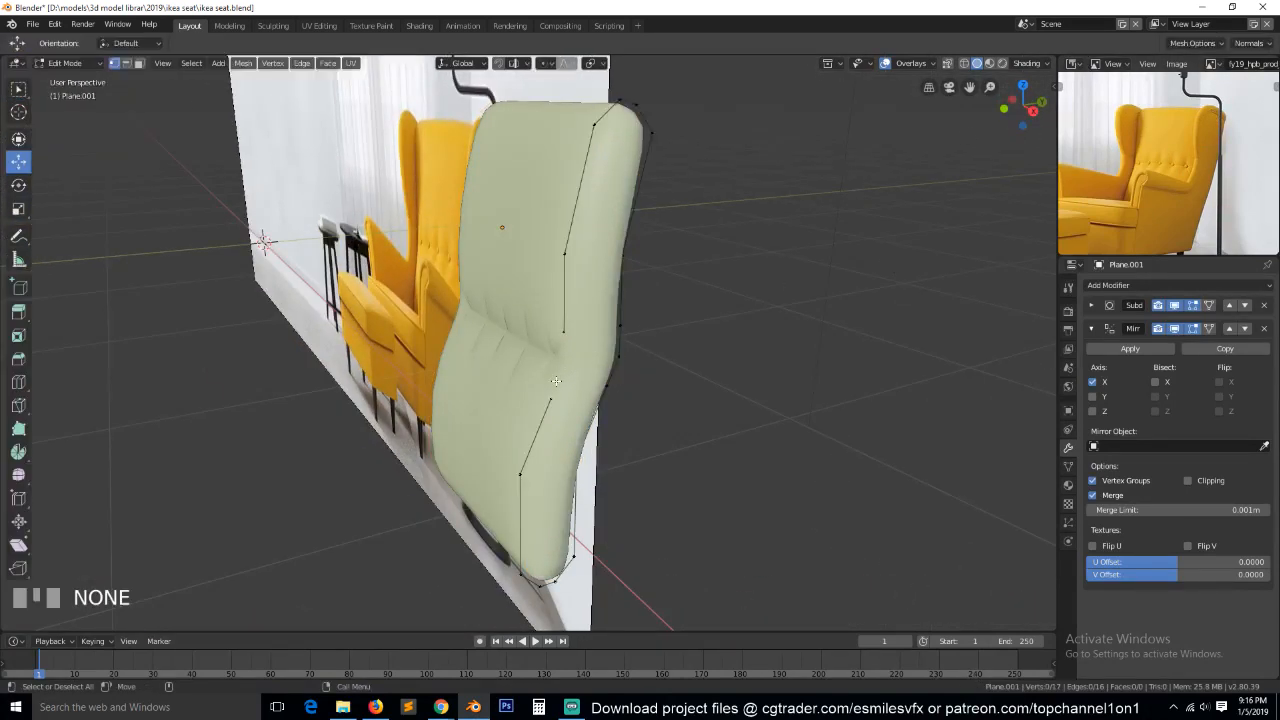
pyautogui.click(622, 357)
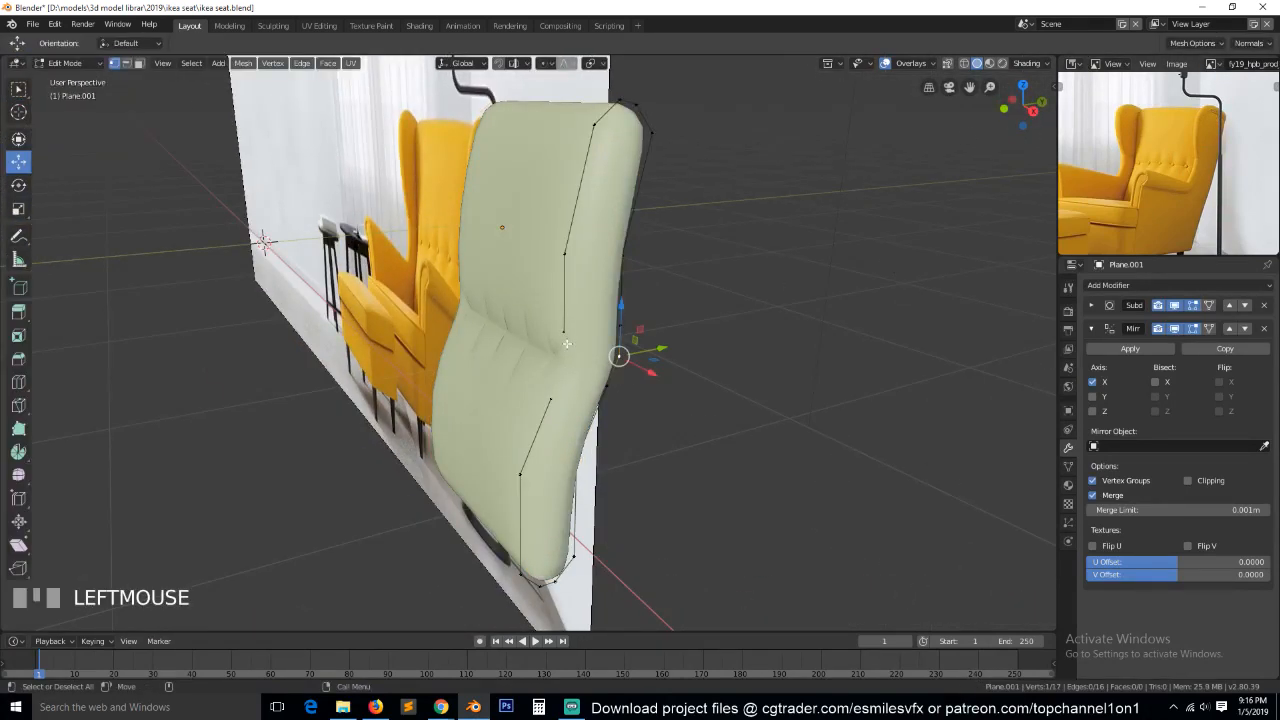
pyautogui.click(565, 338)
pyautogui.hotkey('alt', 'z')
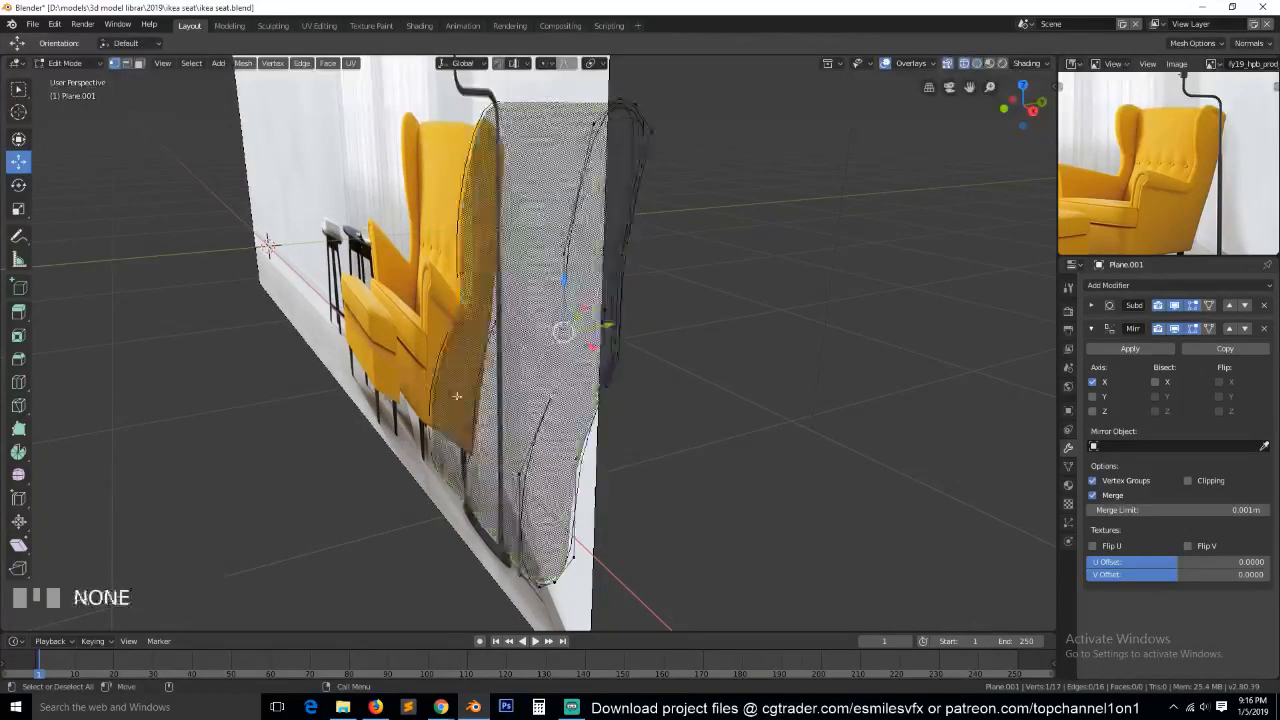
pyautogui.hotkey('alt', 'z')
pyautogui.click(646, 389)
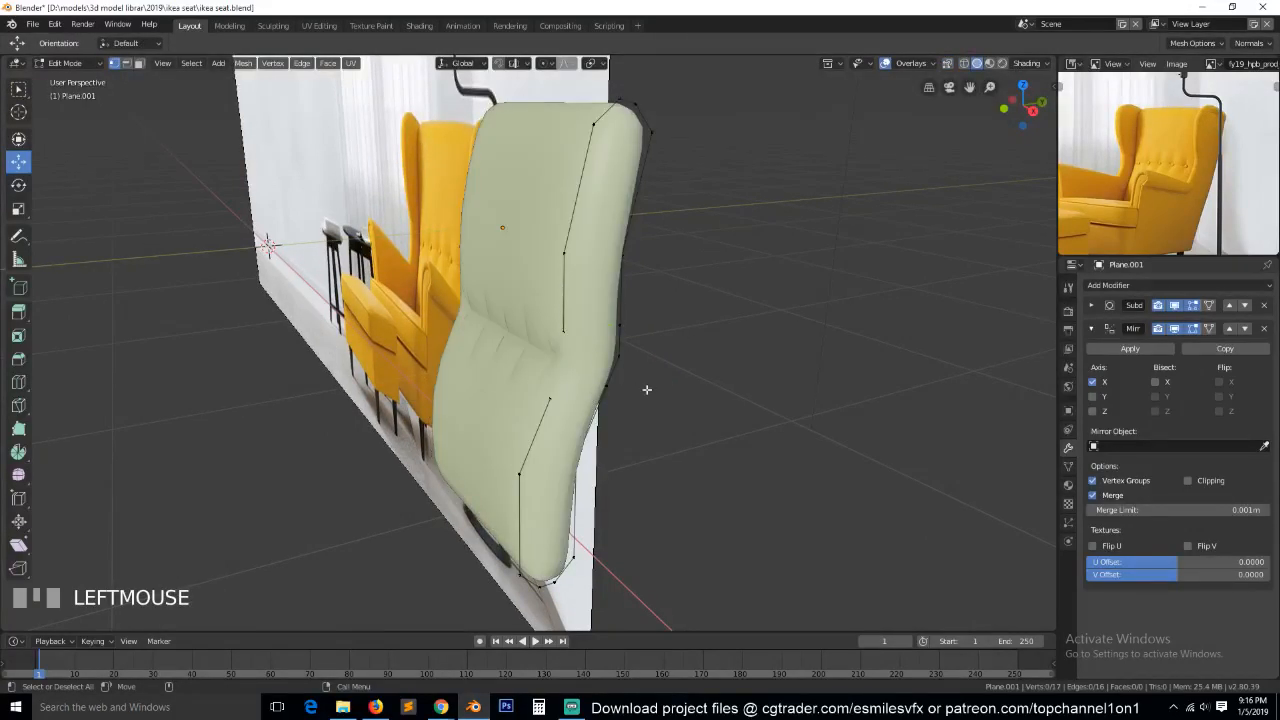
pyautogui.press('KP_1')
pyautogui.press('KP_3')
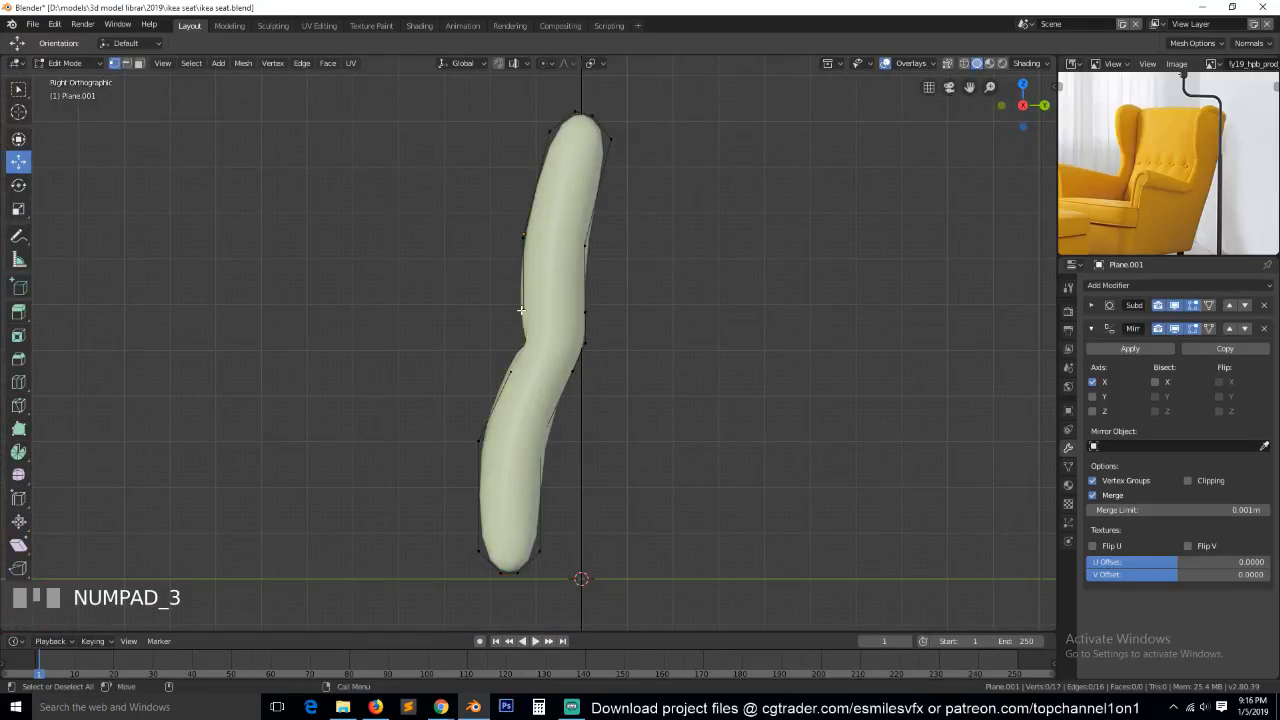
pyautogui.click(517, 309)
pyautogui.scroll(-1, 565, 333)
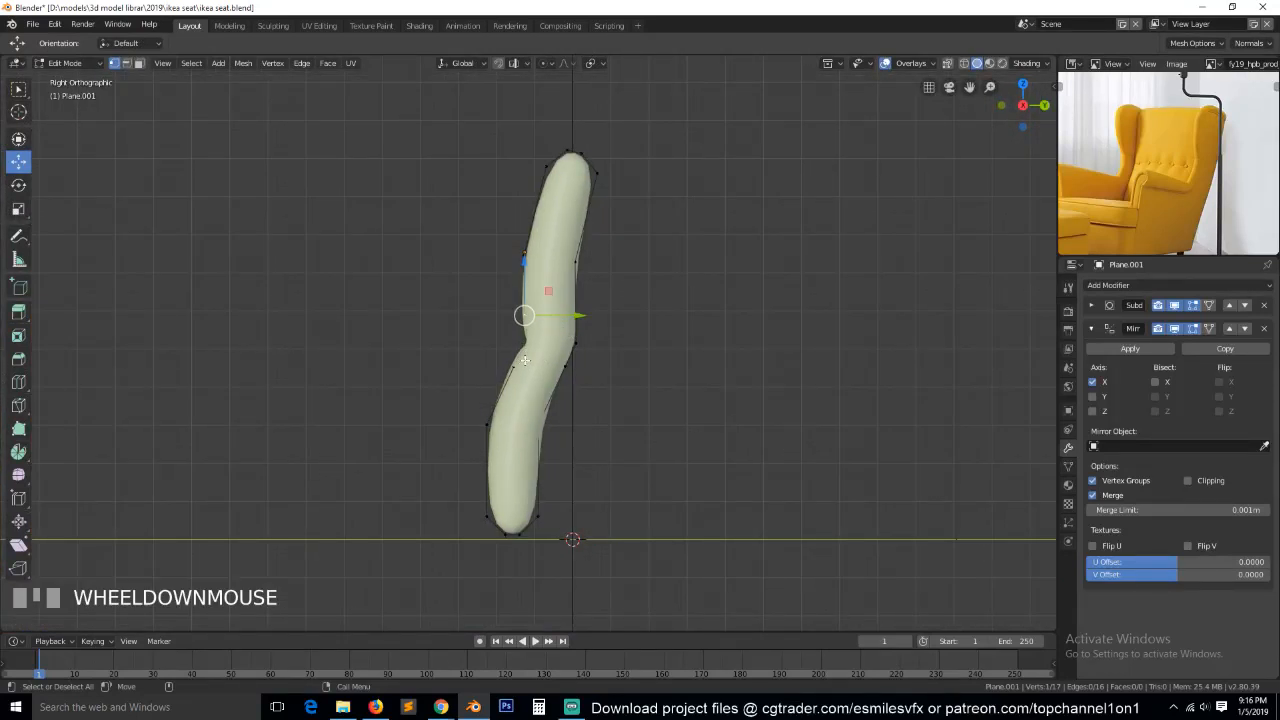
# Extrude the selected upper gap vertex down the backrest's front contour in two short segments, the second about -0.03 m in Y and -0.035 m in Z.
pyautogui.press('e')
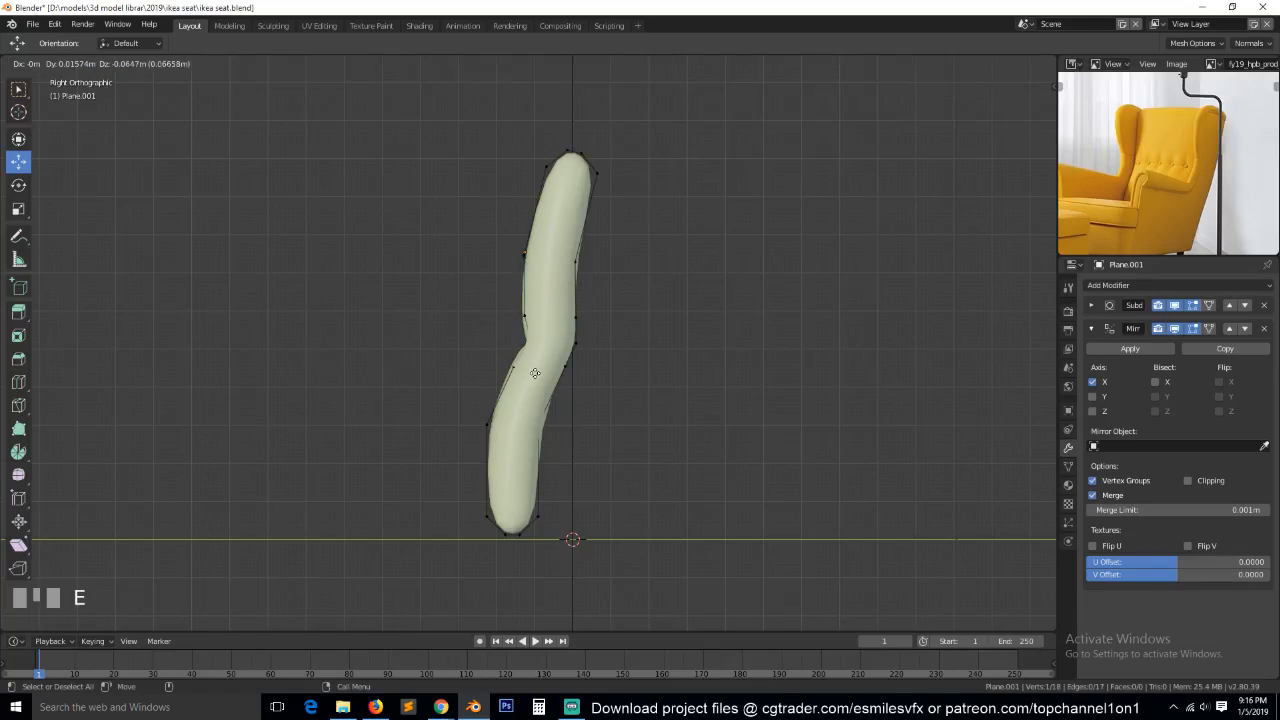
pyautogui.click(533, 375)
pyautogui.press('e')
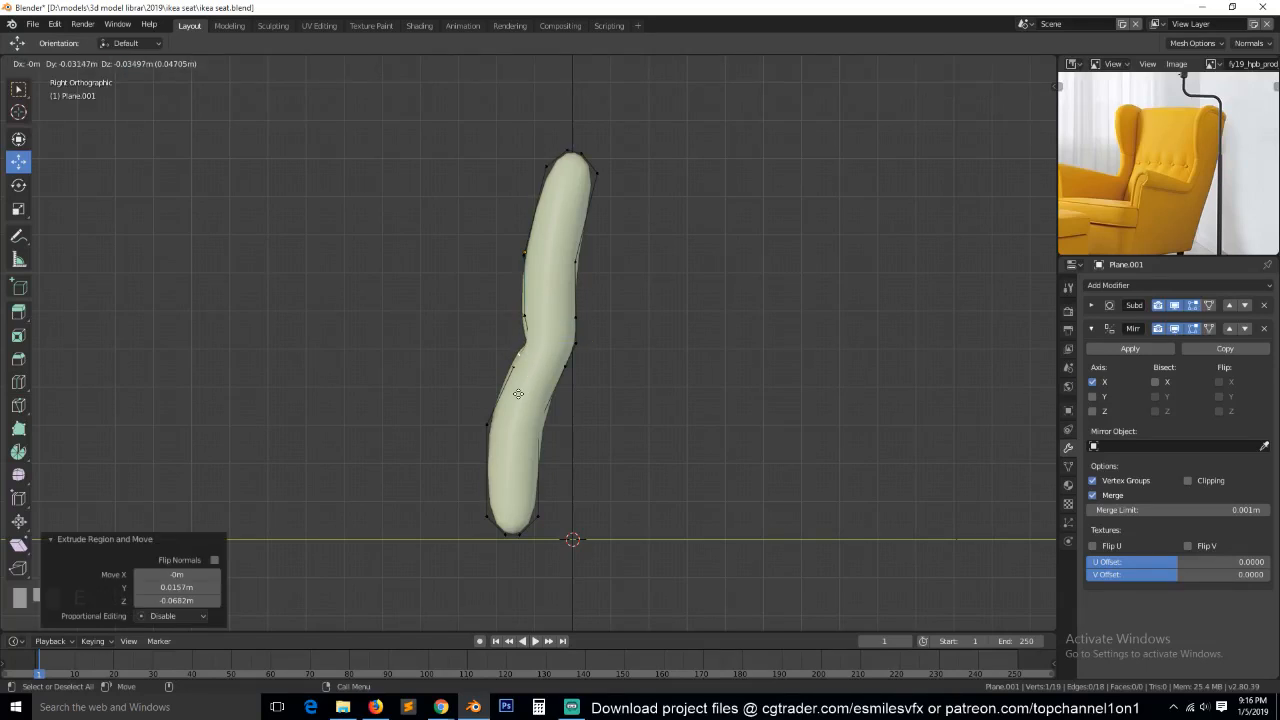
pyautogui.click(519, 394)
# Extrude the profile's end about 0.77 m forward for the armrest's top line, followed by a short downward segment for its front corner.
pyautogui.scroll(-1, 519, 394)
pyautogui.press('e')
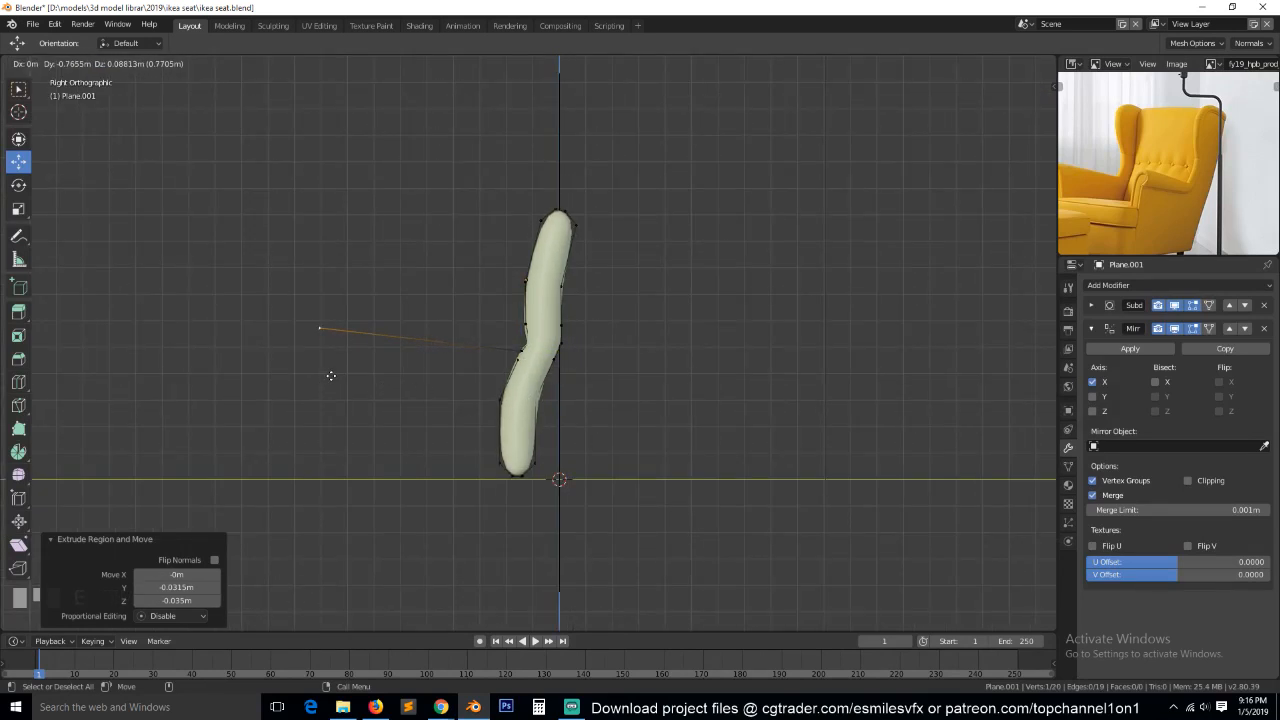
pyautogui.click(331, 375)
pyautogui.press('e')
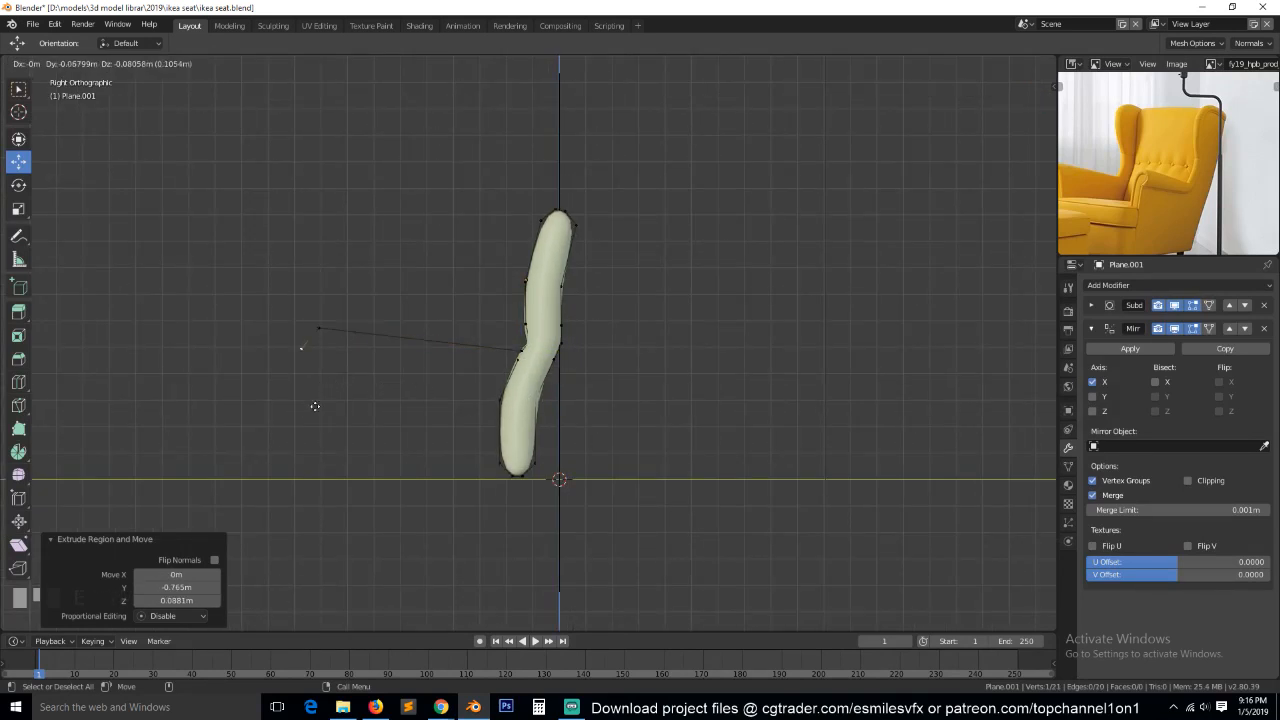
pyautogui.click(324, 403)
# Extrude the armrest's front line downward in two segments, about 0.28 m and 0.58 m, to the chair's base.
pyautogui.press('e')
pyautogui.click(323, 479)
pyautogui.press('e')
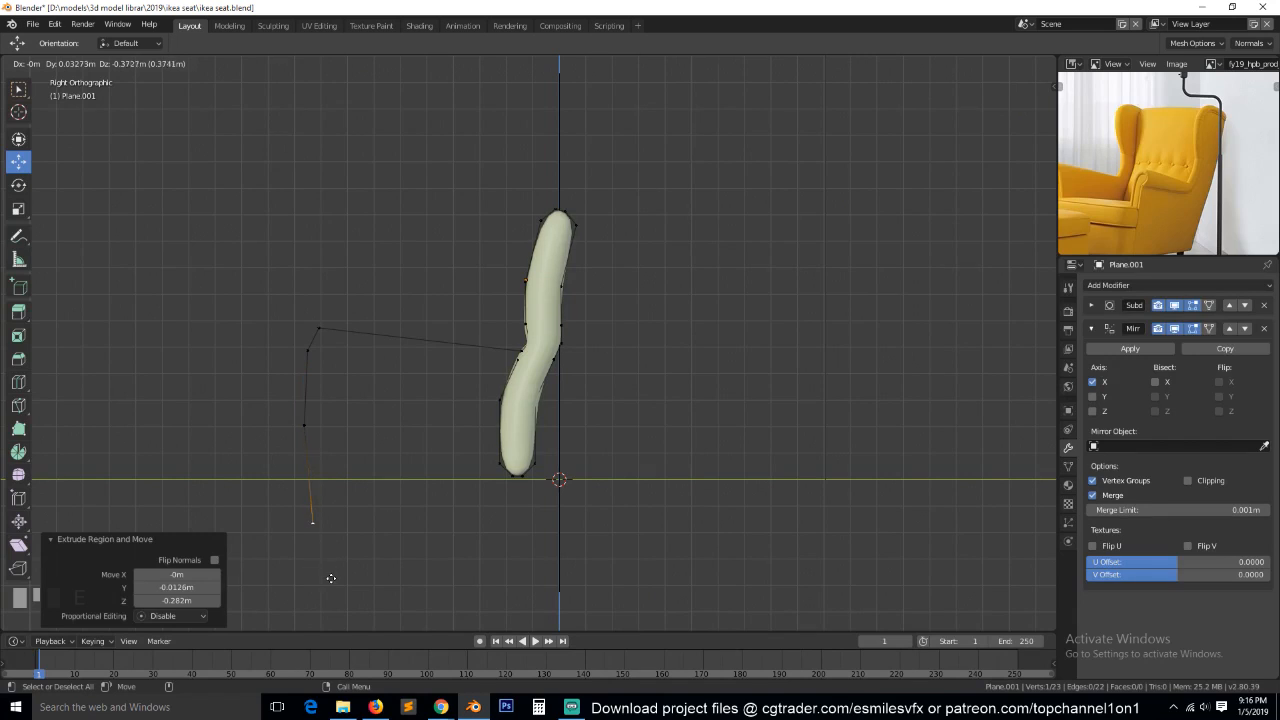
pyautogui.click(321, 611)
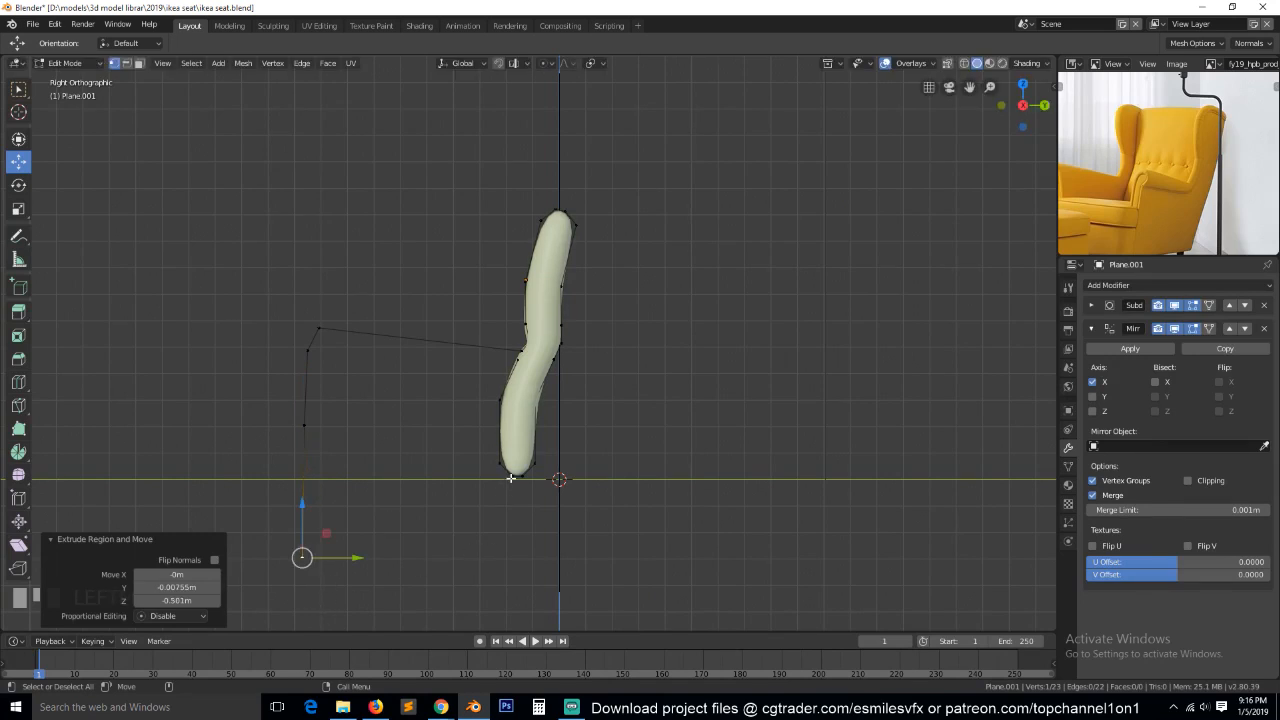
# Delete the profile's lower vertices around the bottom of the backrest.
pyautogui.scroll(1, 511, 428)
pyautogui.click(511, 360)
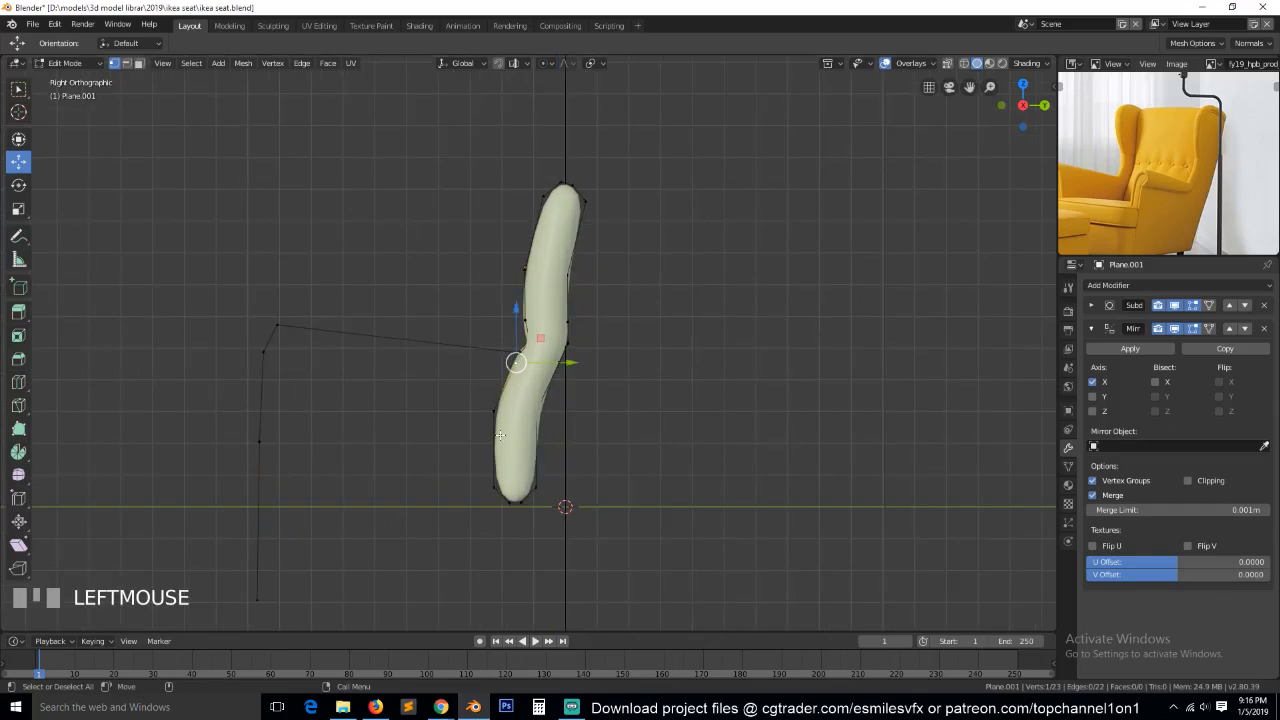
pyautogui.keyDown('ctrl'); pyautogui.click(560, 508); pyautogui.keyUp('ctrl')
pyautogui.press('x')
pyautogui.click(604, 414)
# Extrude the rear profile's lower end downward in two segments, shifting the middle vertex -0.0126 m in Y and ending about 0.23 m lower.
pyautogui.click(566, 366)
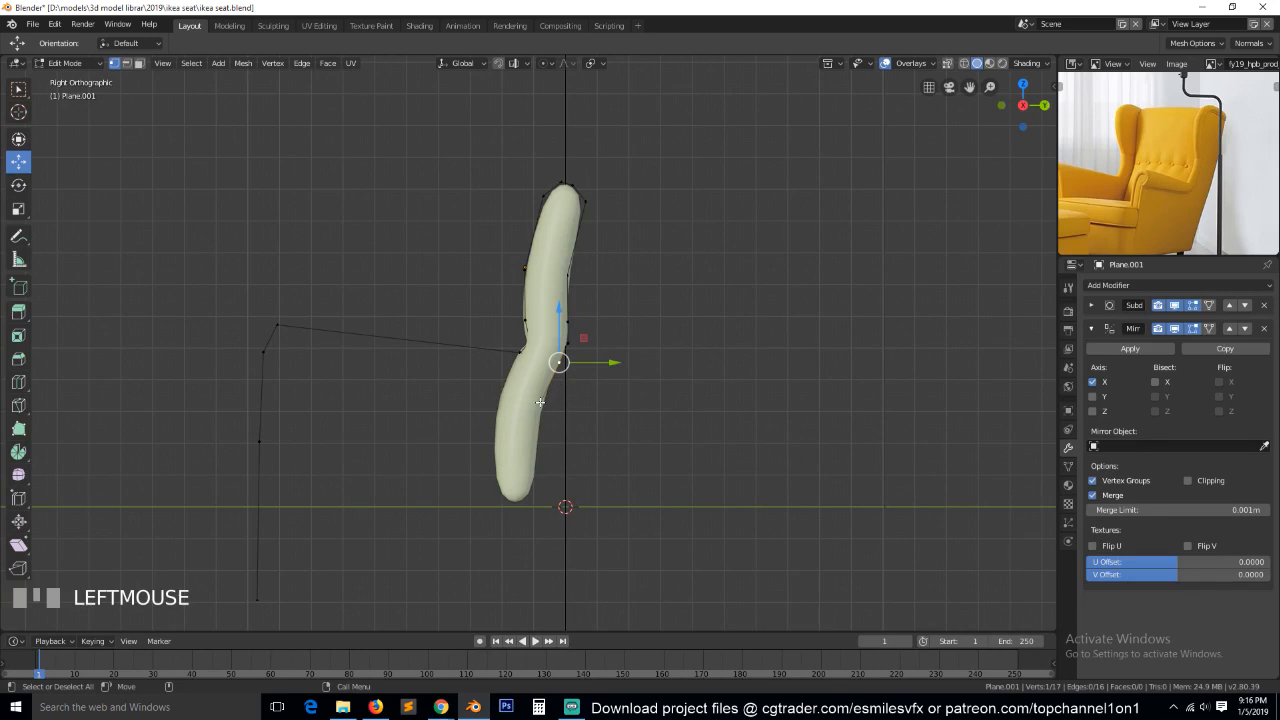
pyautogui.press('e')
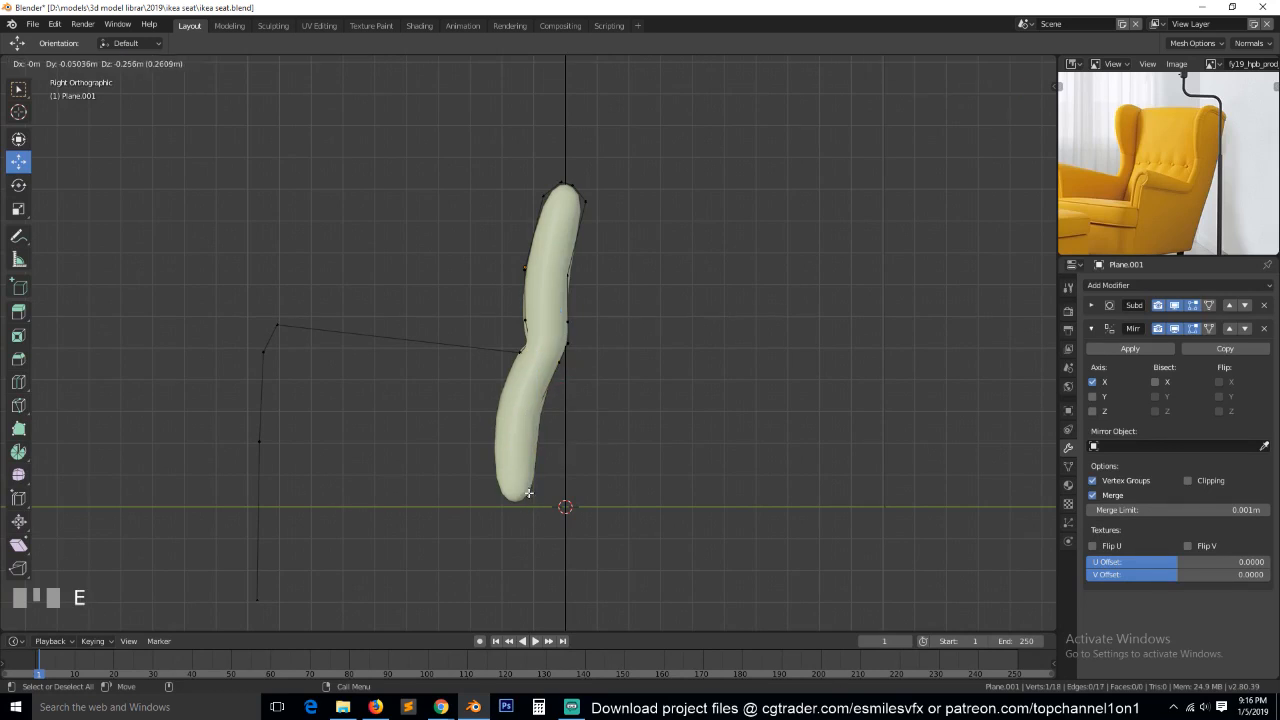
pyautogui.click(528, 492)
pyautogui.moveTo(552, 491); pyautogui.dragTo(547, 489)
pyautogui.press('e')
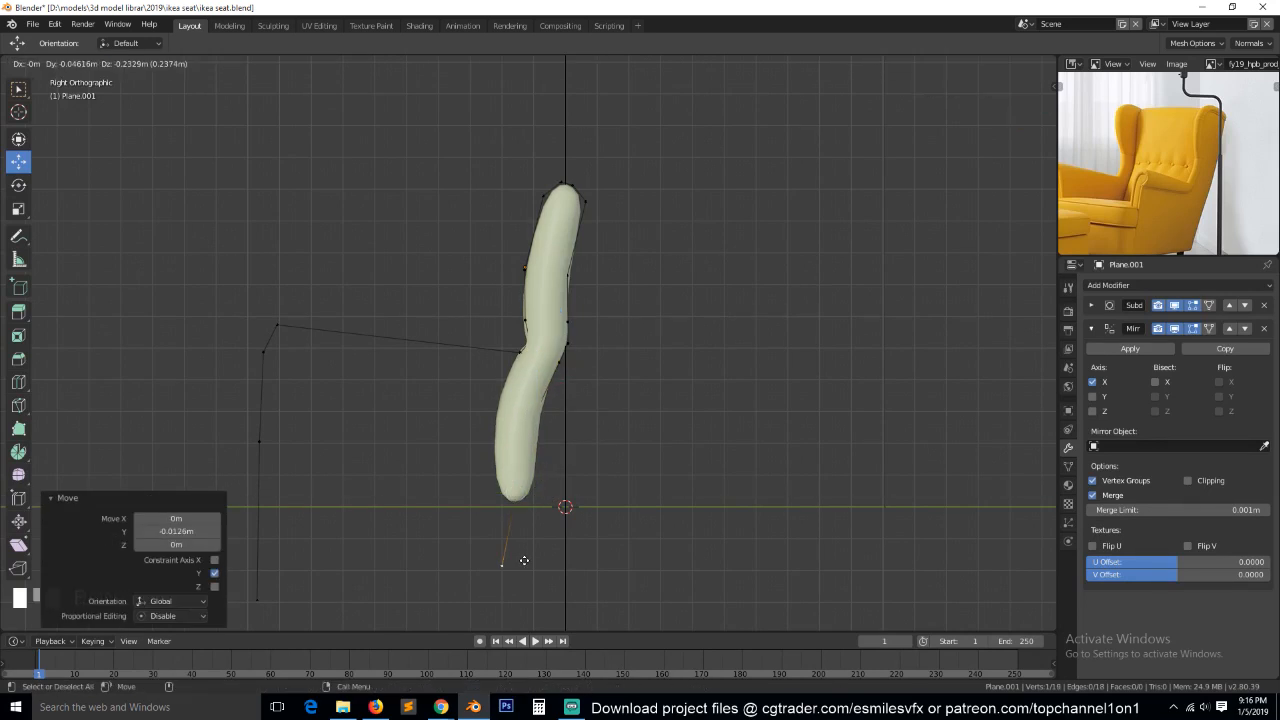
pyautogui.click(524, 560)
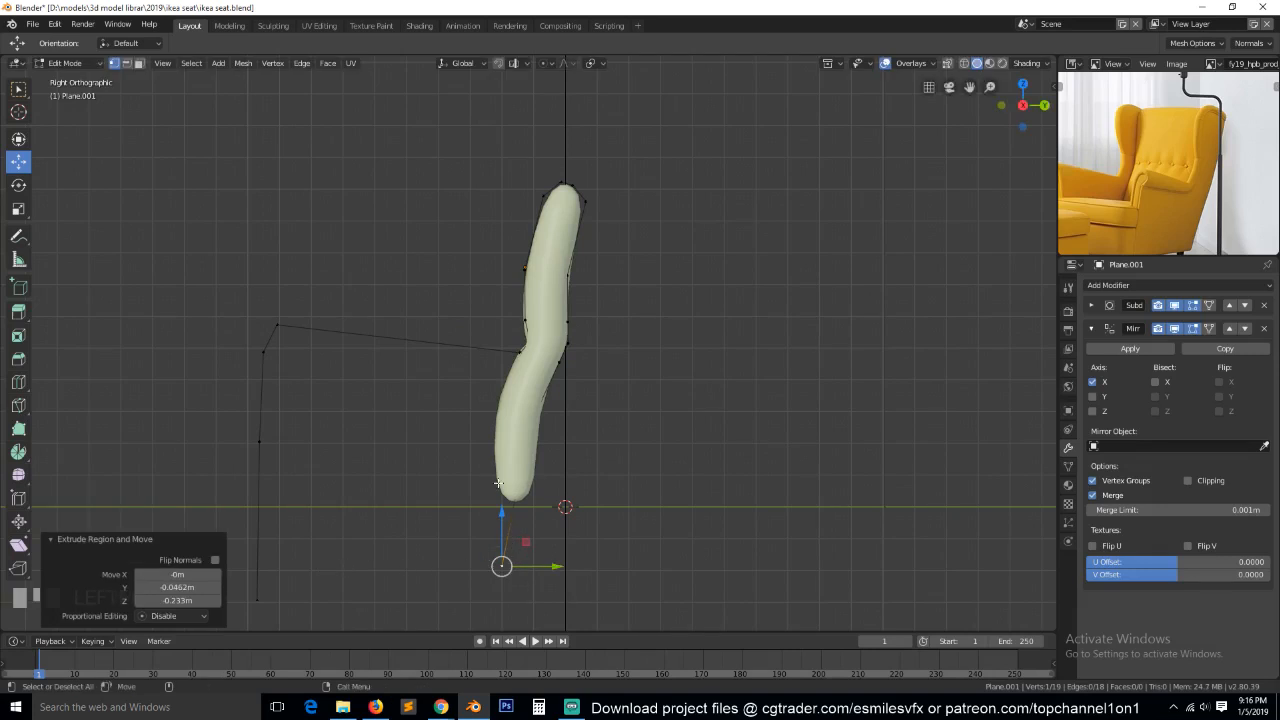
# Connect the lower ends of the side profile's front and rear lines with an edge.
pyautogui.moveTo(1077, 240); pyautogui.dragTo(1101, 218, button='middle')
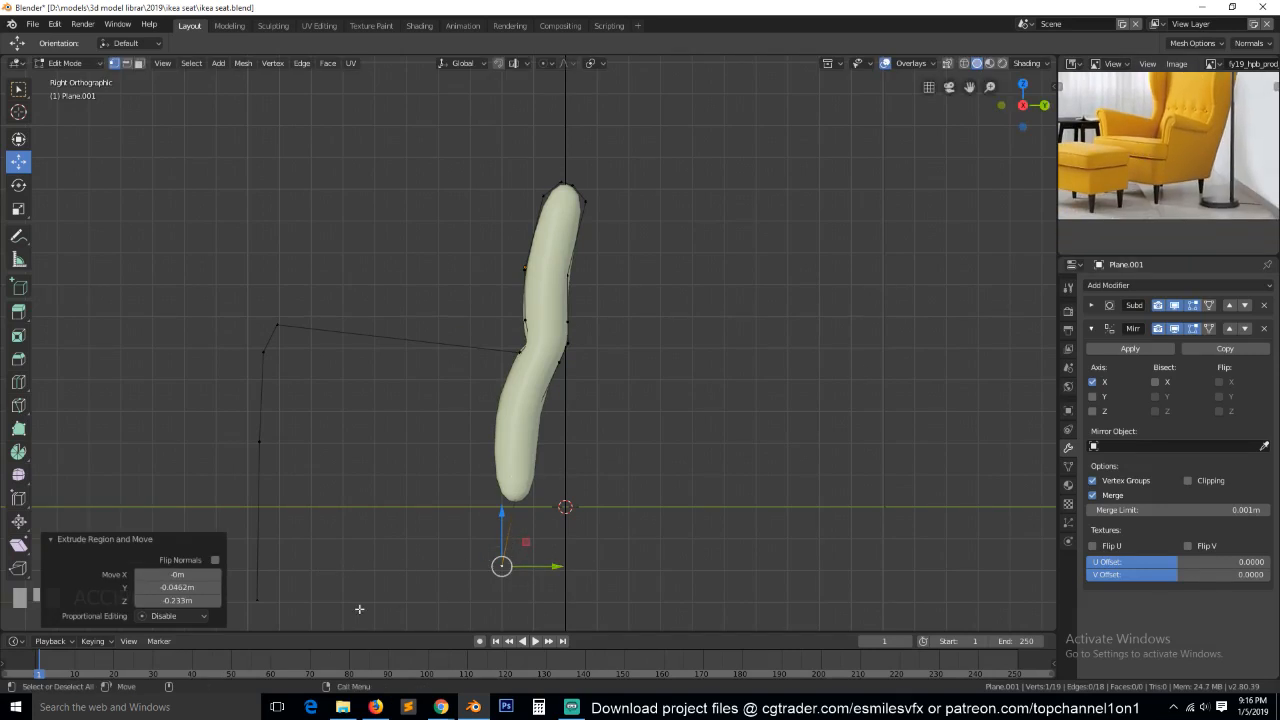
pyautogui.keyDown('shift'); pyautogui.click(318, 596); pyautogui.keyUp('shift')
pyautogui.press('f')
pyautogui.click(253, 602)
pyautogui.keyDown('shift'); pyautogui.click(503, 568); pyautogui.keyUp('shift')
pyautogui.rightClick(503, 566)
# Level the profile's bottom edge by scaling it to 0 along Z, and check the outline in perspective.
pyautogui.press('s')
pyautogui.press('z')
pyautogui.press('0')
pyautogui.click(562, 507)
pyautogui.press('a')
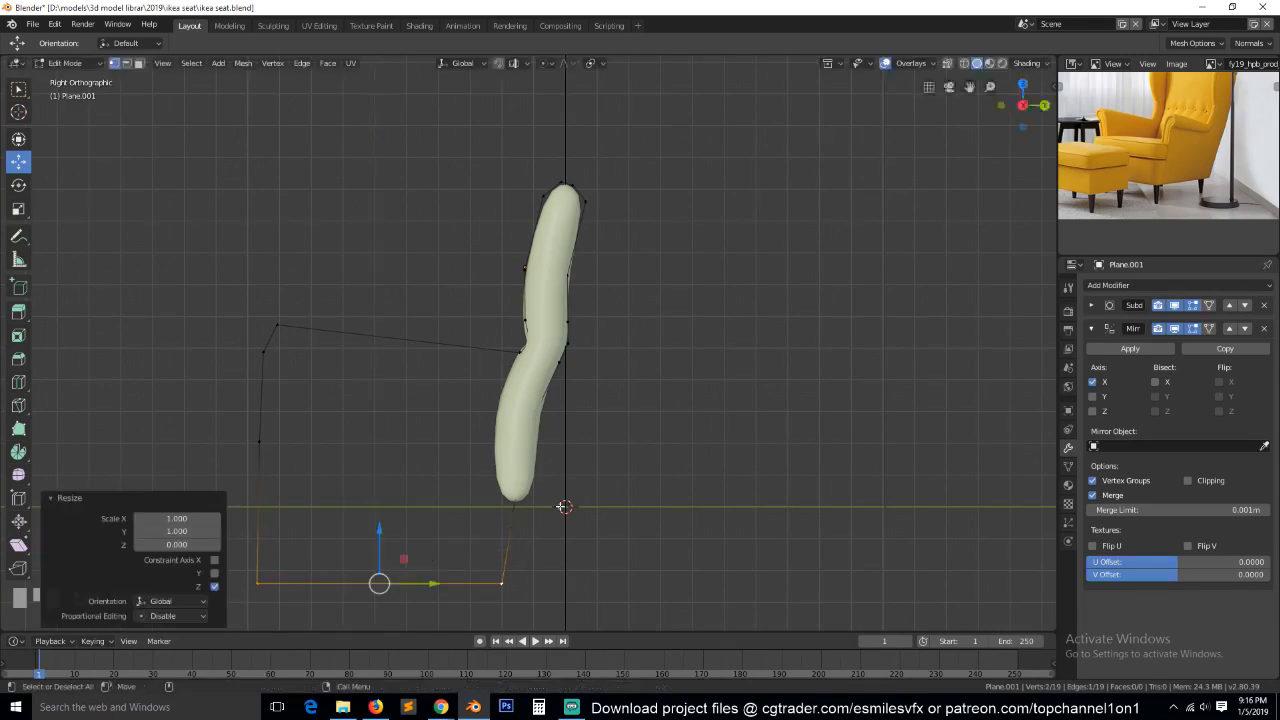
pyautogui.press('`')
pyautogui.moveTo(246, 383); pyautogui.dragTo(413, 408, button='middle')
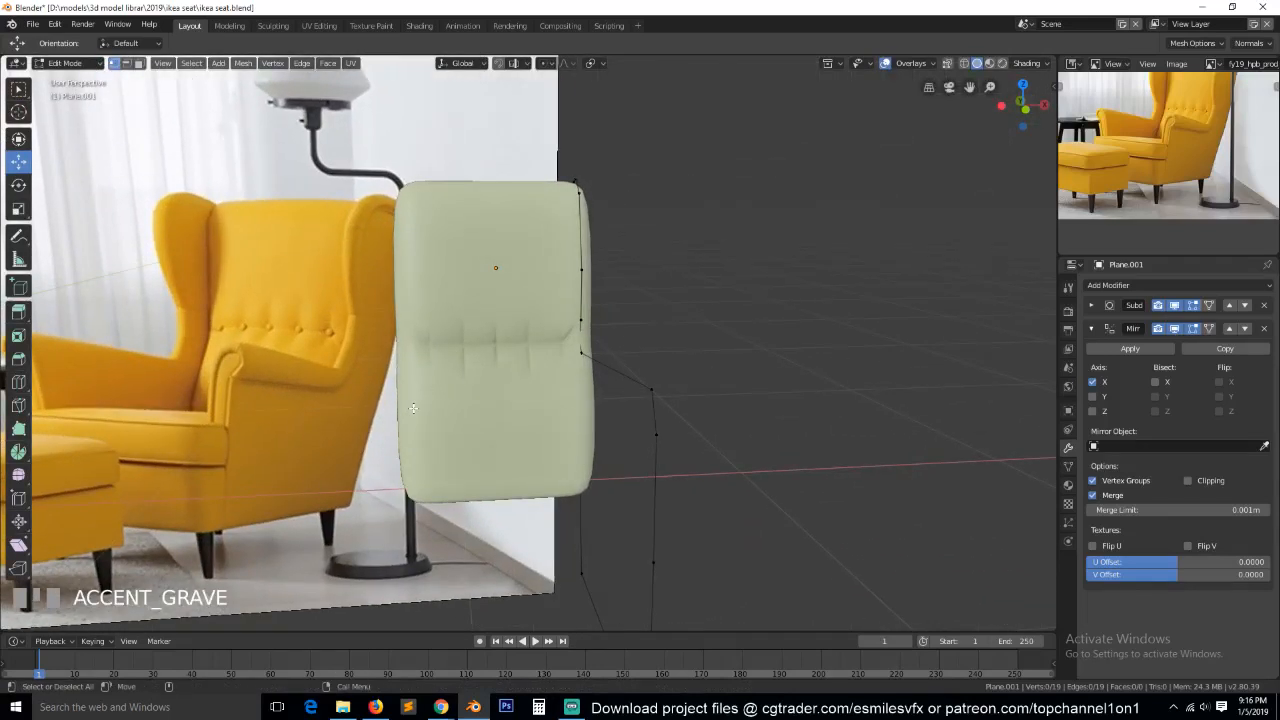
pyautogui.press('KP_3')
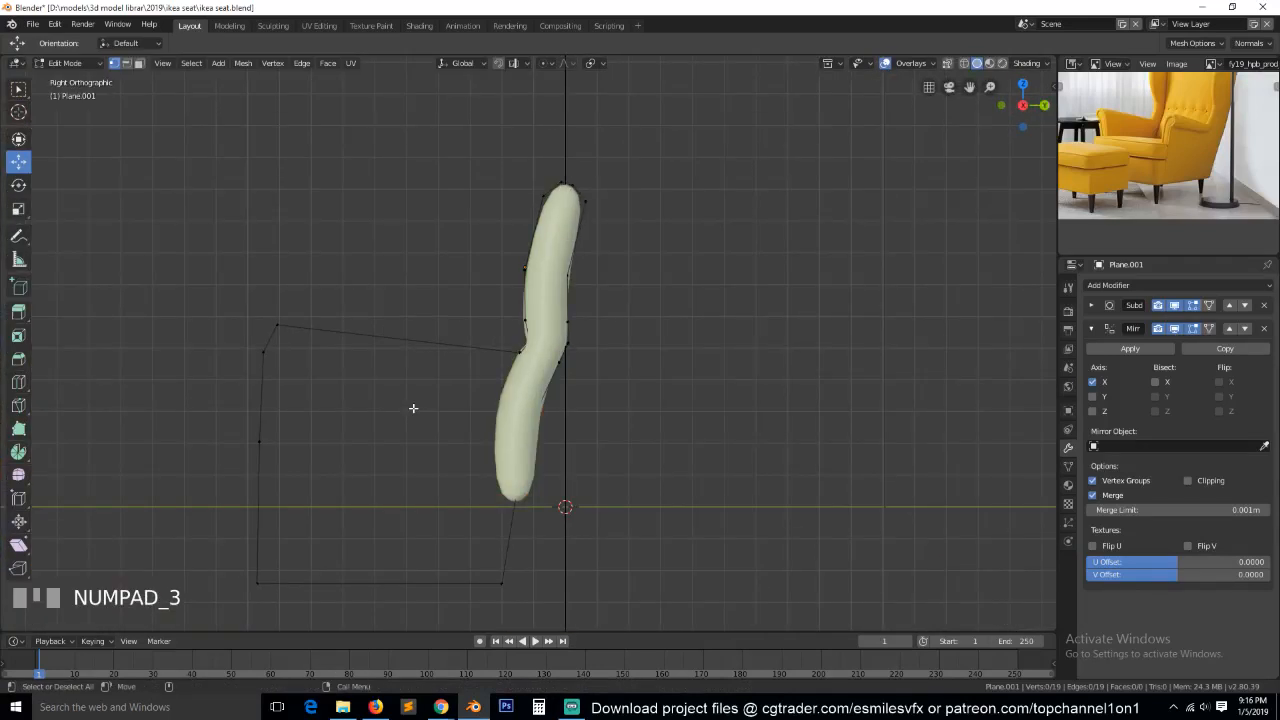
# Move the profile's top front vertex forward, and the one below it about -0.30 m in Y and 0.09 m in Z, to rough out the wing.
pyautogui.scroll(1, 384, 383)
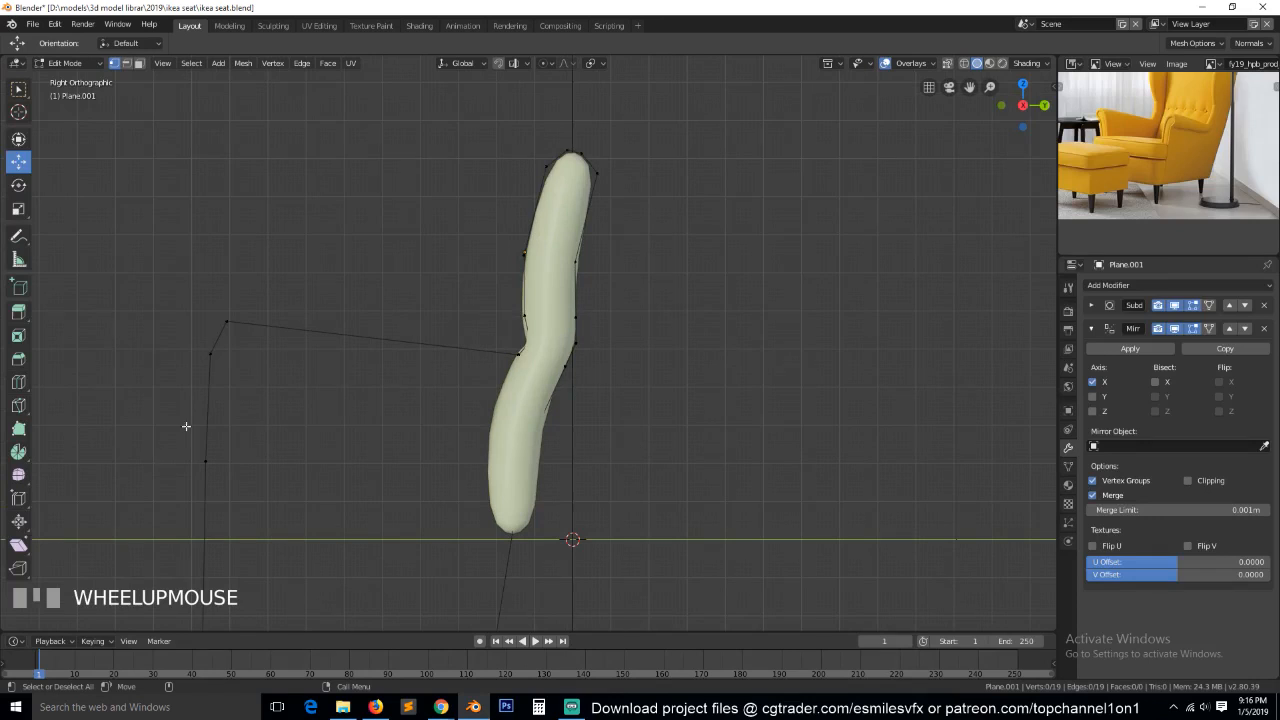
pyautogui.scroll(3, 1131, 218)
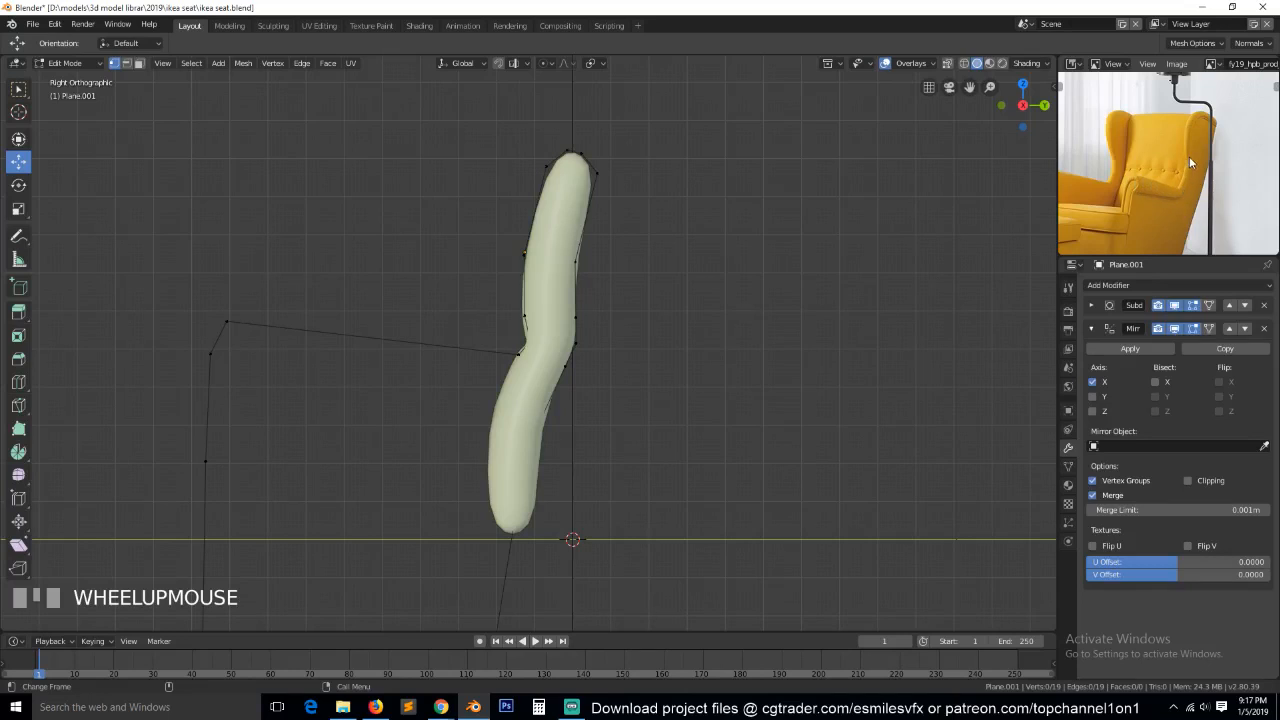
pyautogui.scroll(1, 591, 274)
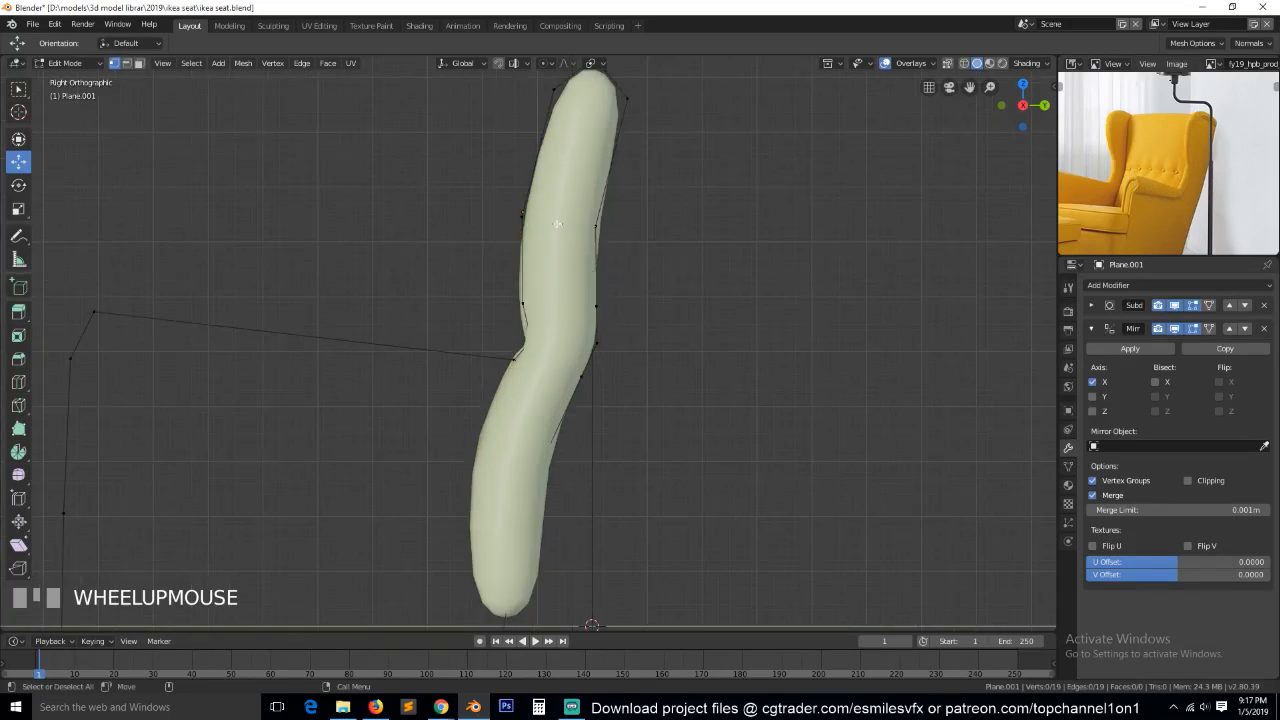
pyautogui.scroll(-1, 556, 220)
pyautogui.click(553, 150)
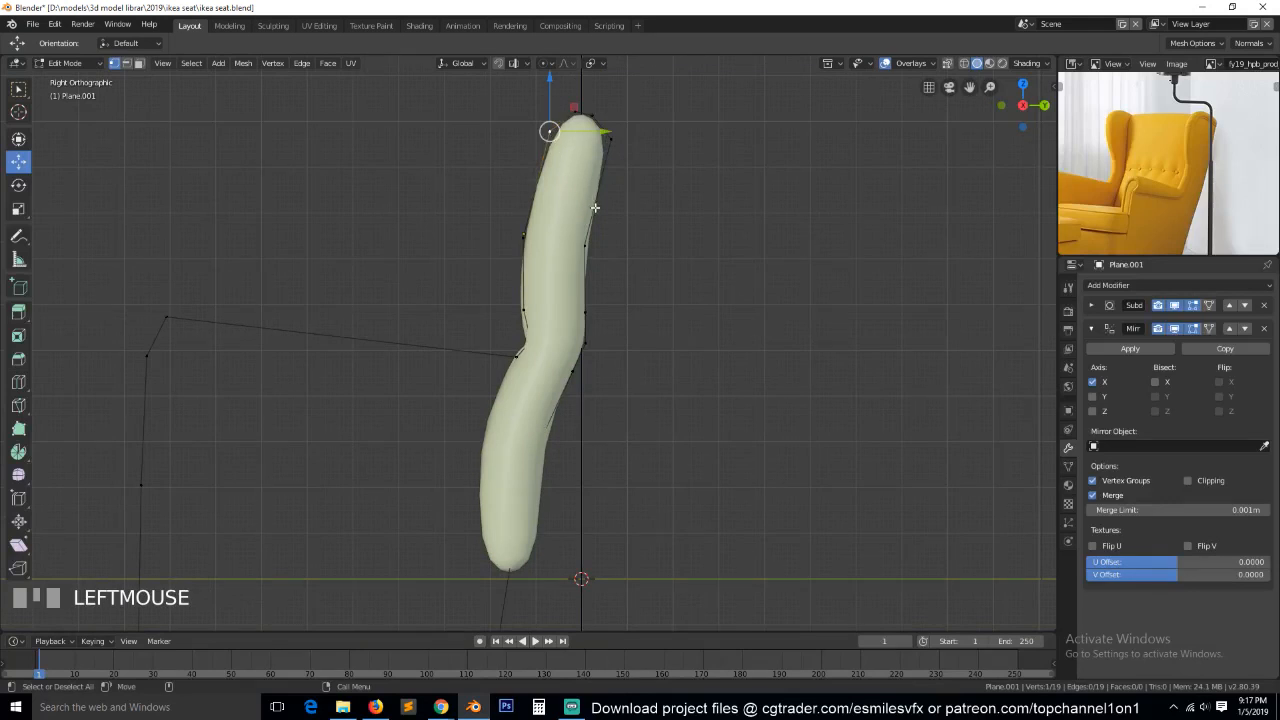
pyautogui.press('g')
pyautogui.click(487, 179)
pyautogui.click(522, 237)
pyautogui.press('g')
pyautogui.click(372, 207)
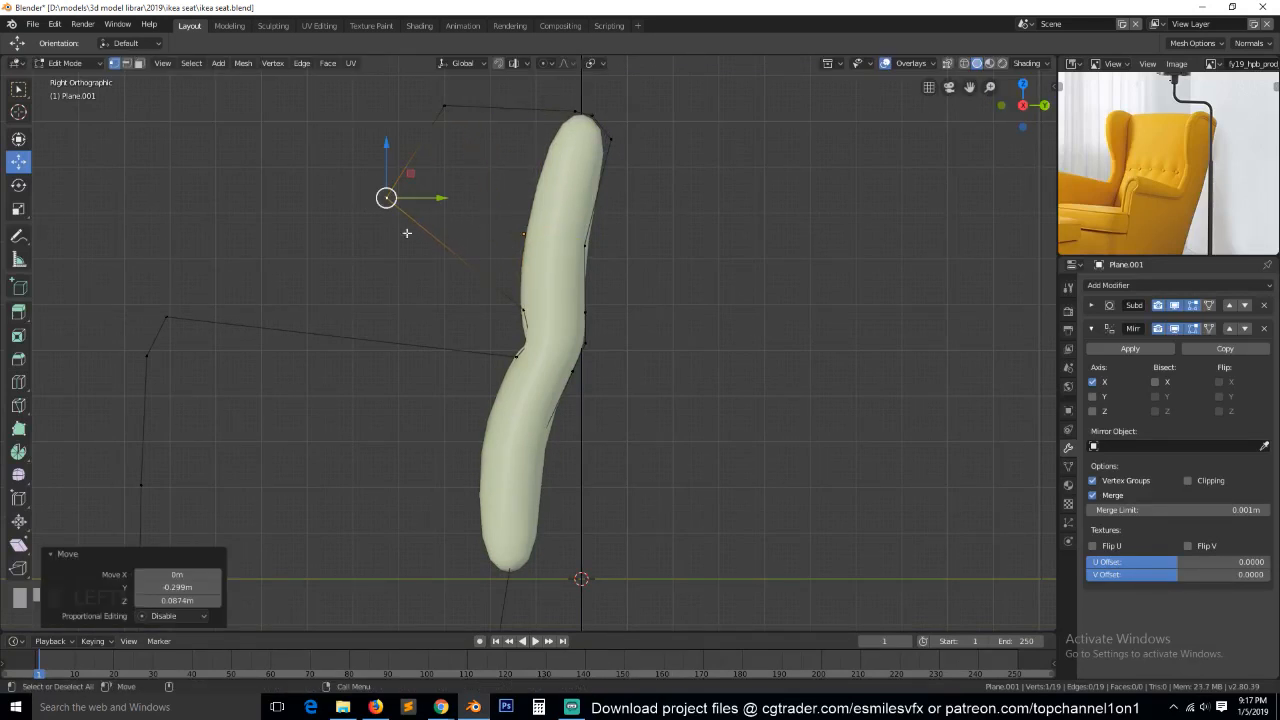
# Bevel the wing's foremost vertex in vertex-only mode with amount 0.623, three segments and profile 0.500.
pyautogui.click(442, 107)
pyautogui.click(393, 198)
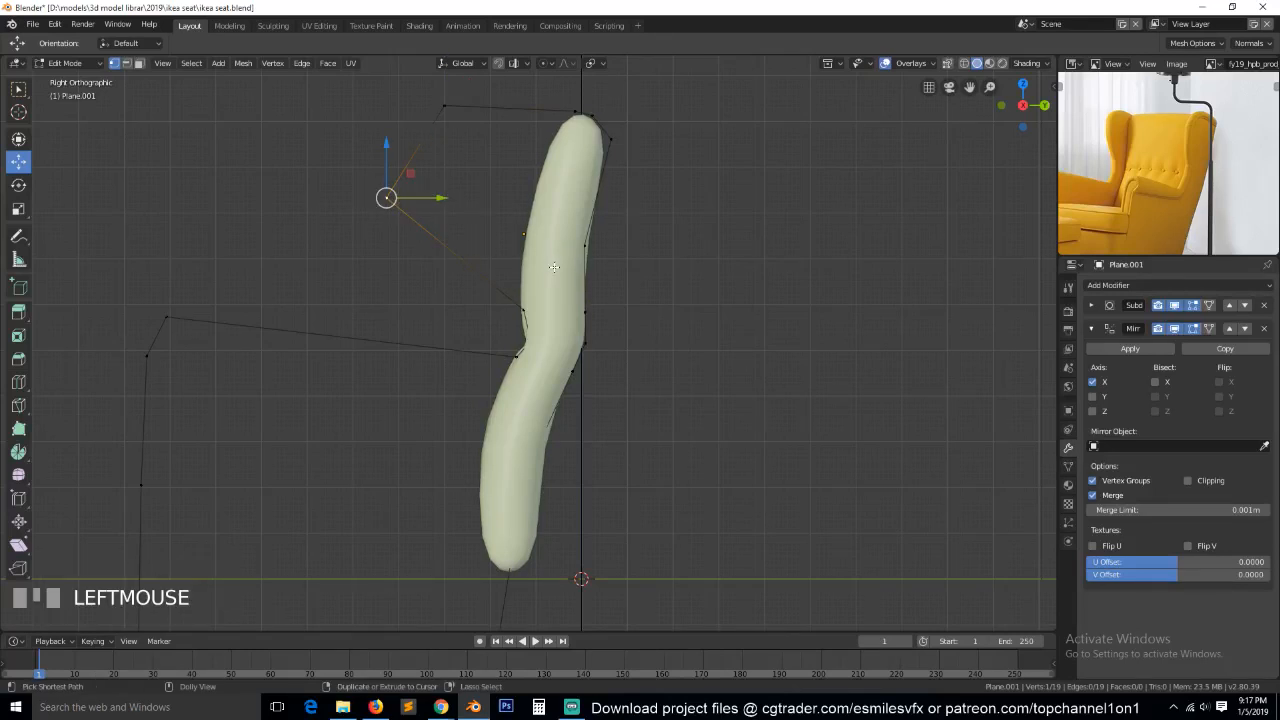
pyautogui.hotkey('shift', 'ctrl', 'b')
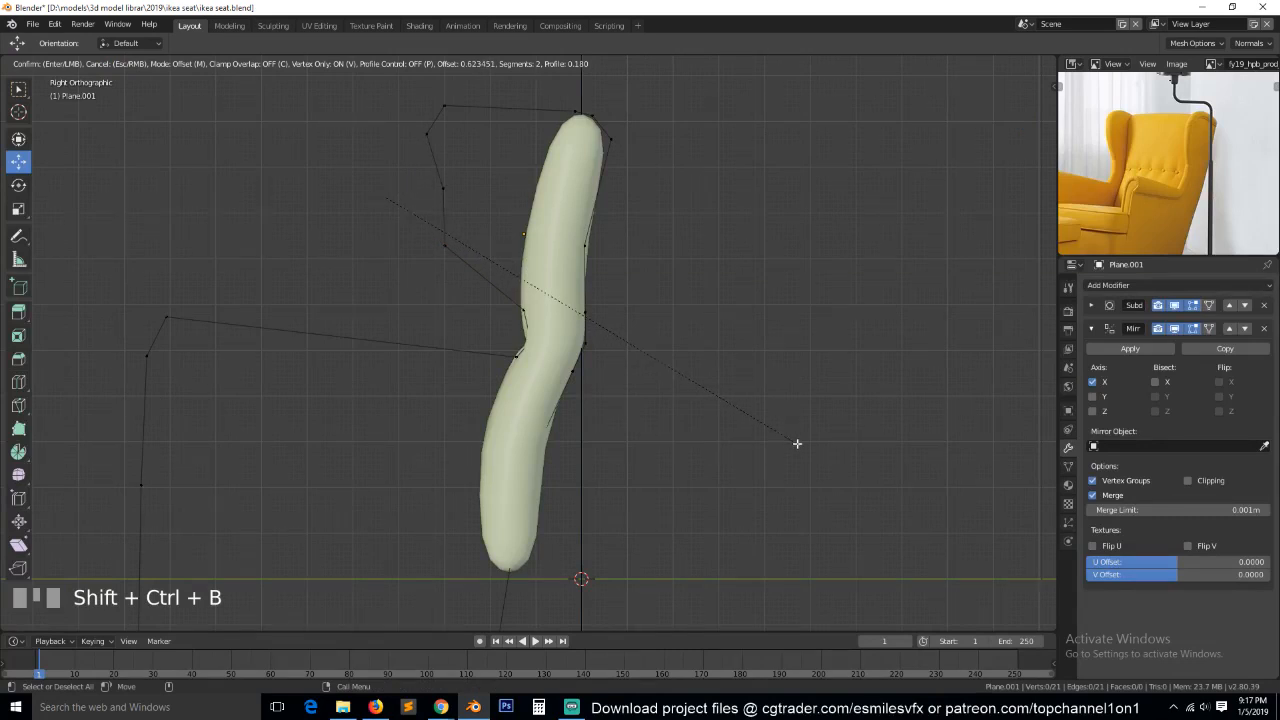
pyautogui.click(797, 444)
pyautogui.moveTo(183, 500)
pyautogui.mouseDown()
pyautogui.moveTo(221, 500)
pyautogui.moveTo(197, 499)
pyautogui.mouseUp()
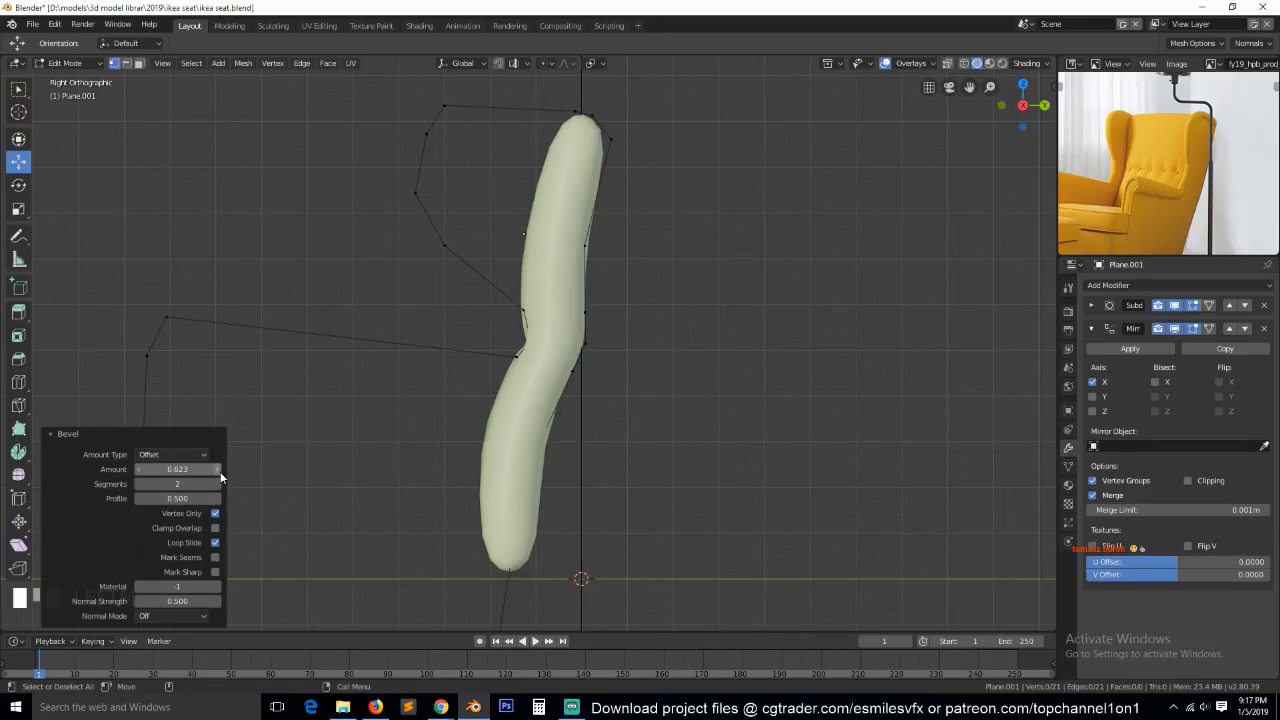
pyautogui.click(218, 485)
# Slide the wing's top front vertex rearward along its upper edge by a factor of about 0.215.
pyautogui.click(457, 107)
pyautogui.press('g')
pyautogui.press('g')
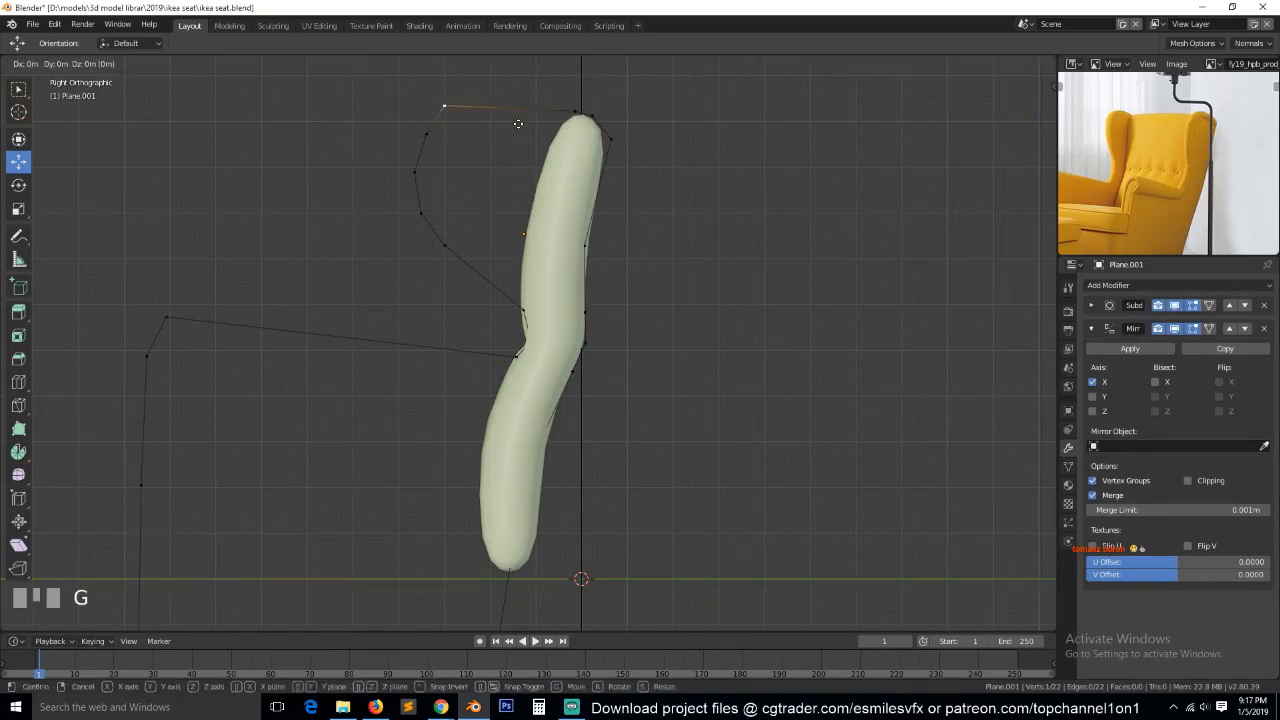
pyautogui.click(544, 124)
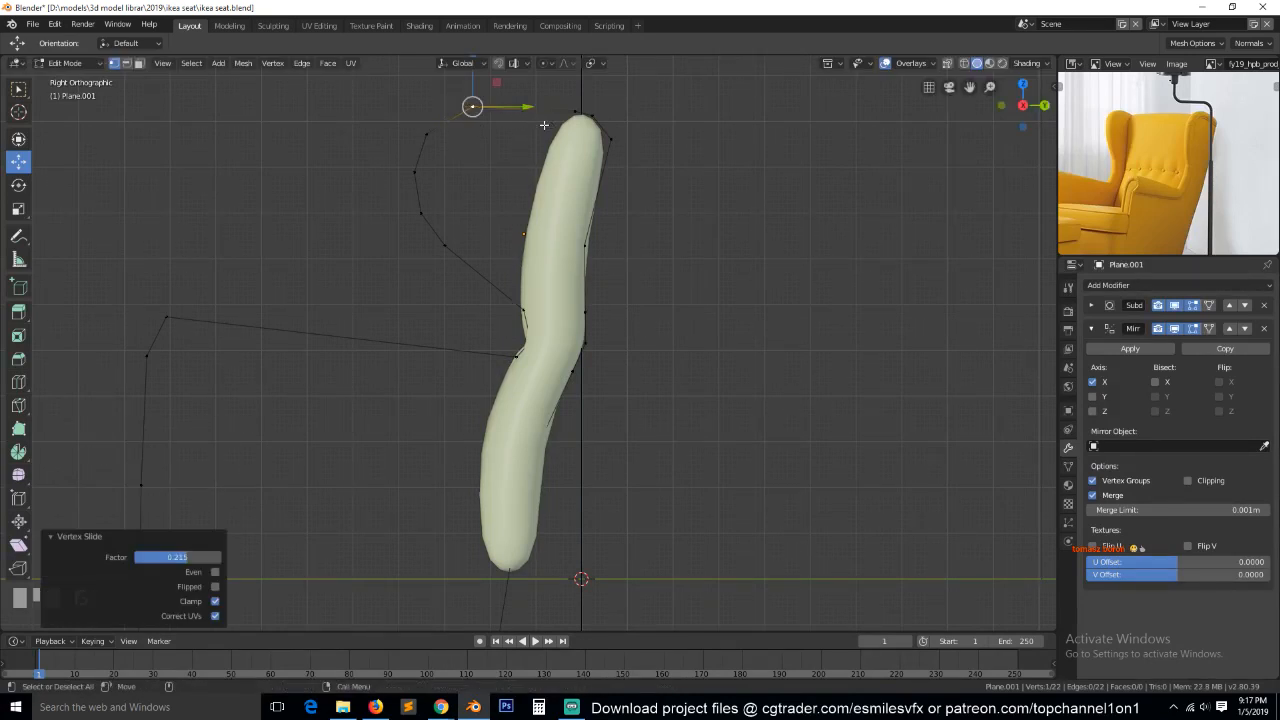
# Move the three vertices joining wing and armrest -0.121 m along Y, plus about -0.0175 m in Y and 0.0335 m in Z.
pyautogui.keyDown('ctrl'); pyautogui.click(522, 309); pyautogui.keyUp('ctrl')
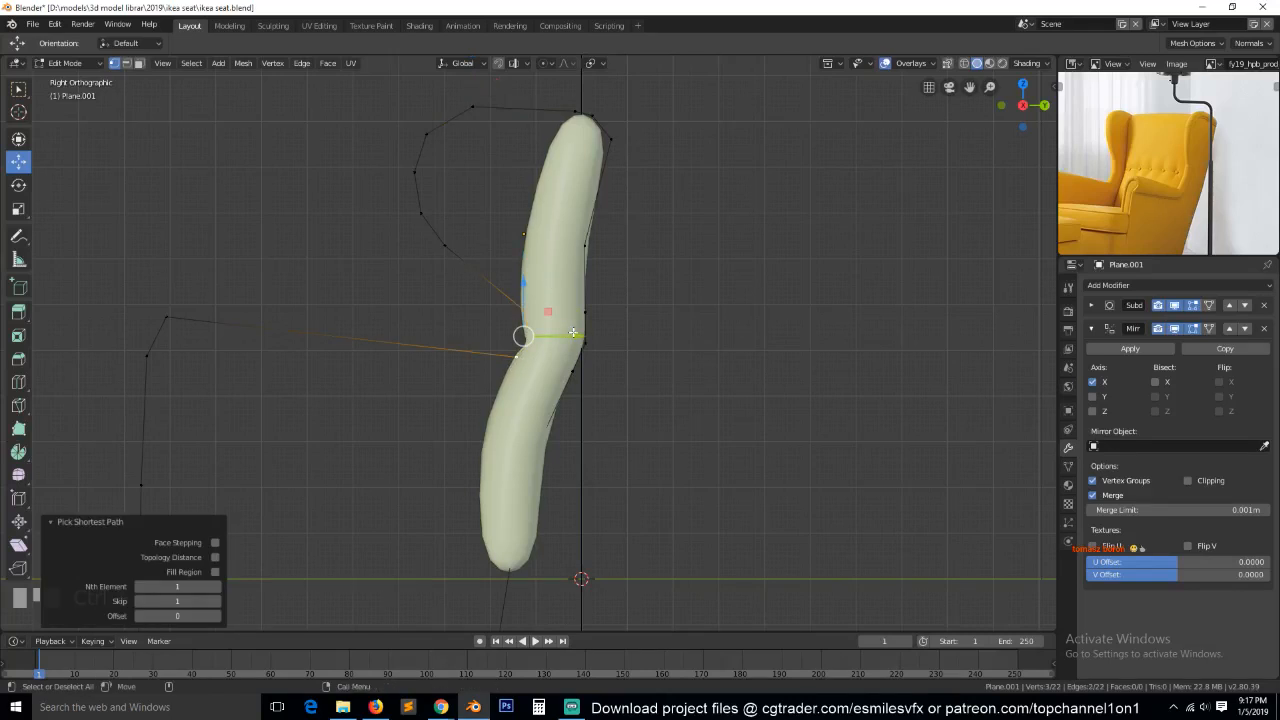
pyautogui.press('g')
pyautogui.press('y')
pyautogui.click(521, 313)
pyautogui.press('g')
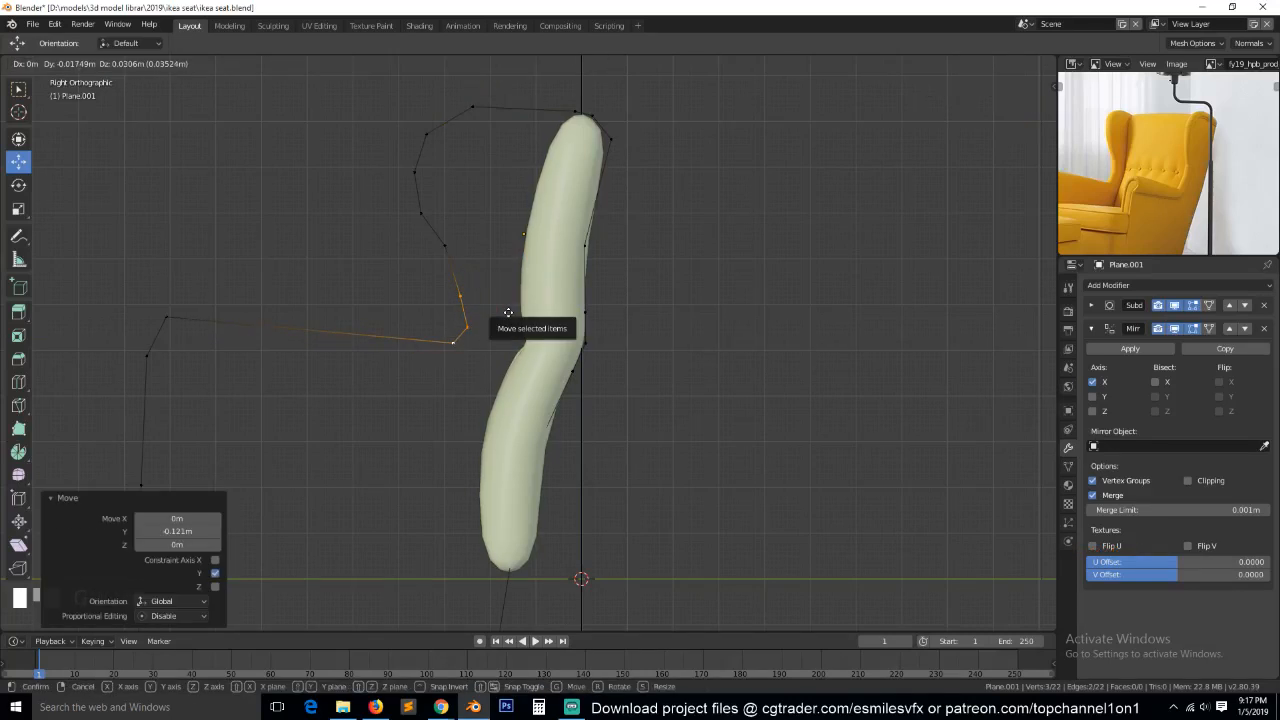
pyautogui.click(506, 306)
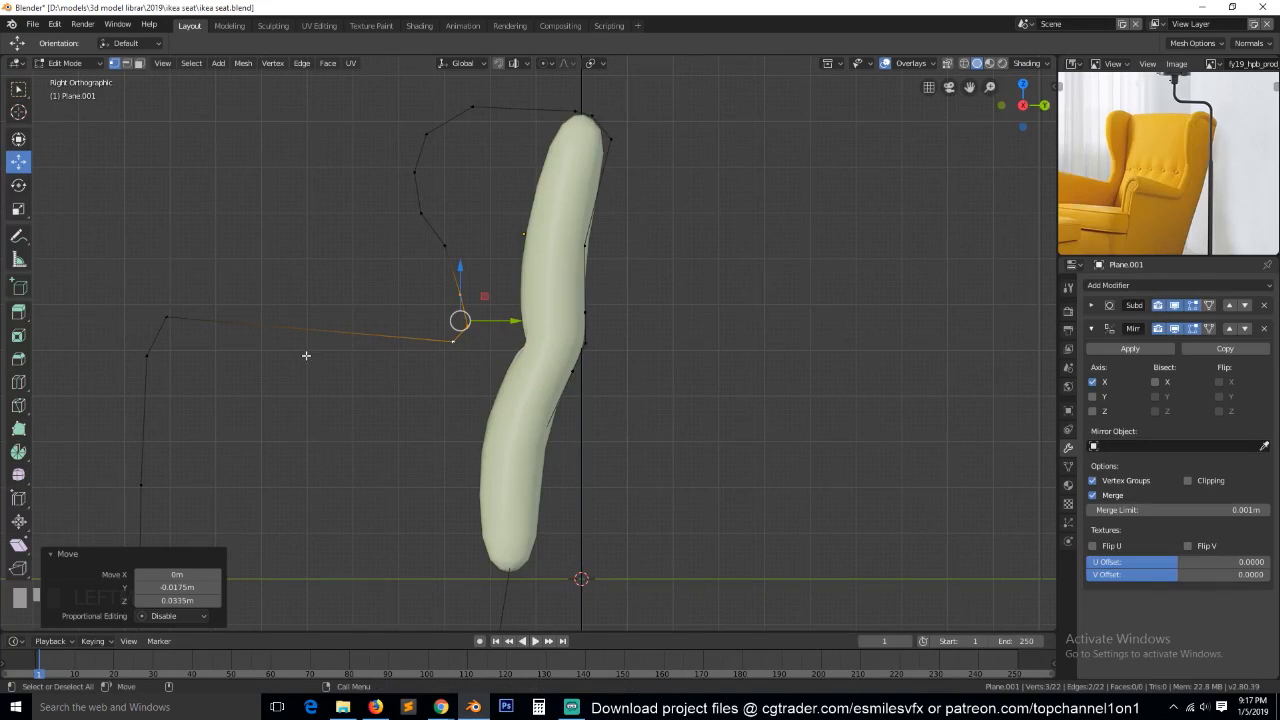
# Move the vertex just above the wing-to-armrest corner slightly rearward and up to smooth the wing's lower curve.
pyautogui.hotkey('alt', 'a')
pyautogui.click(166, 318)
pyautogui.keyDown('shift'); pyautogui.click(474, 347); pyautogui.keyUp('shift')
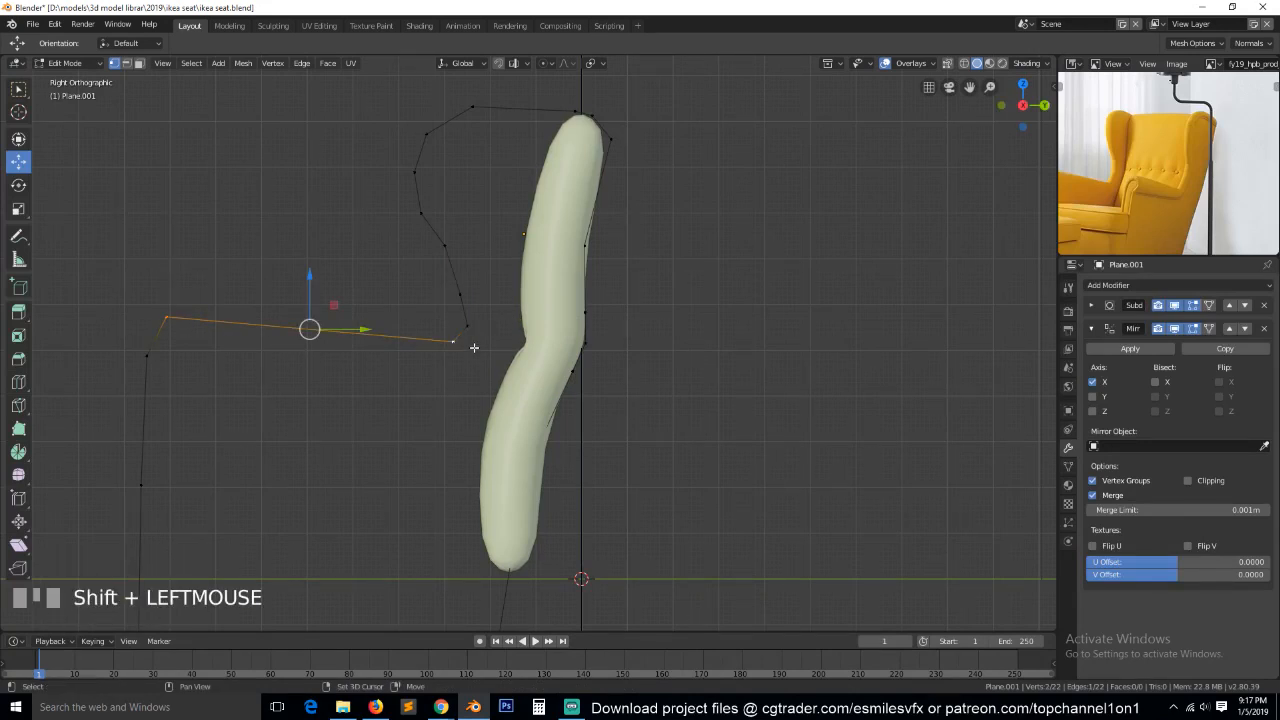
pyautogui.click(449, 268)
pyautogui.press('g')
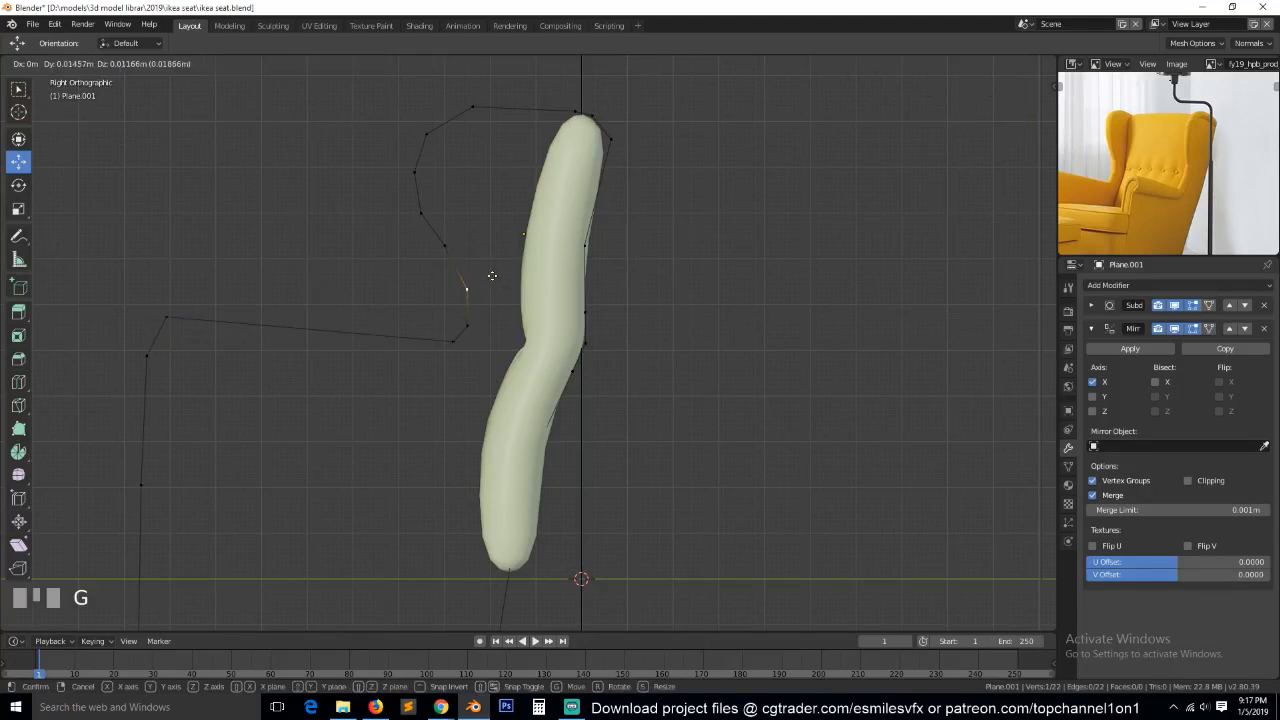
pyautogui.click(488, 278)
# Extrude the armrest's long top edge about 0.05 m outward along X in the front view.
pyautogui.click(455, 339)
pyautogui.keyDown('shift'); pyautogui.click(168, 318); pyautogui.keyUp('shift')
pyautogui.press('KP_1')
pyautogui.press('KP_Decimal')
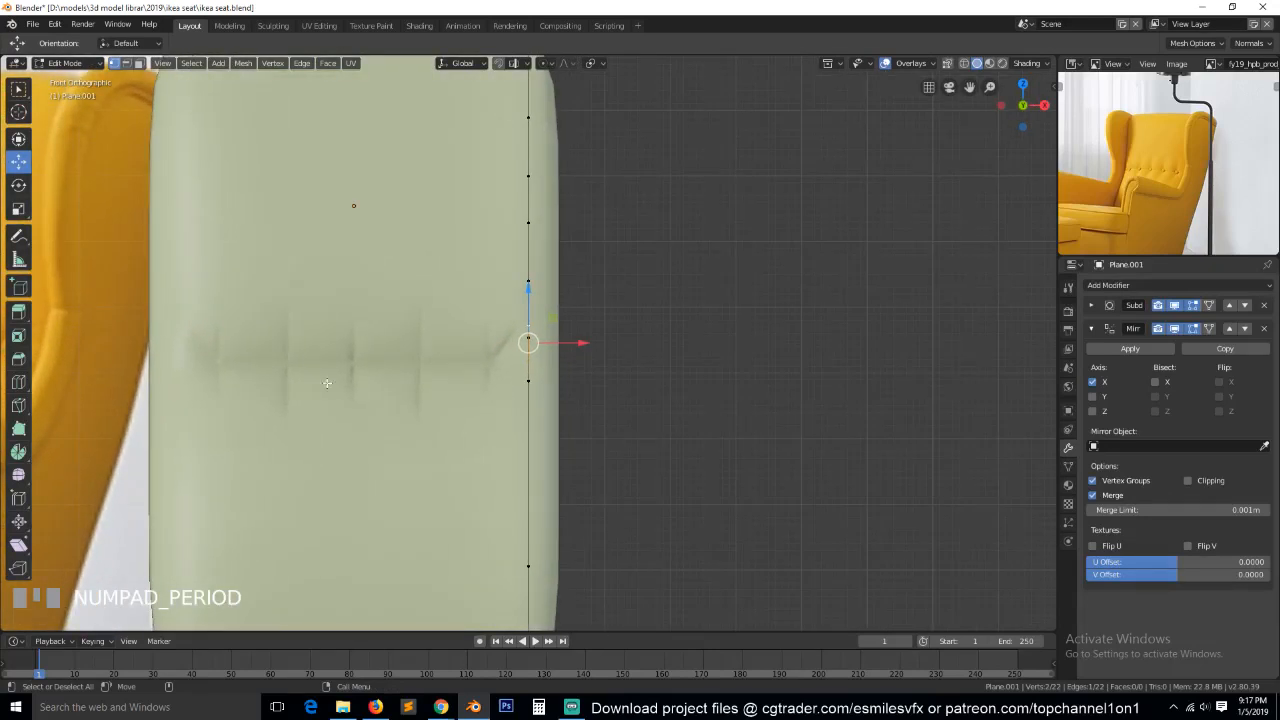
pyautogui.press('`')
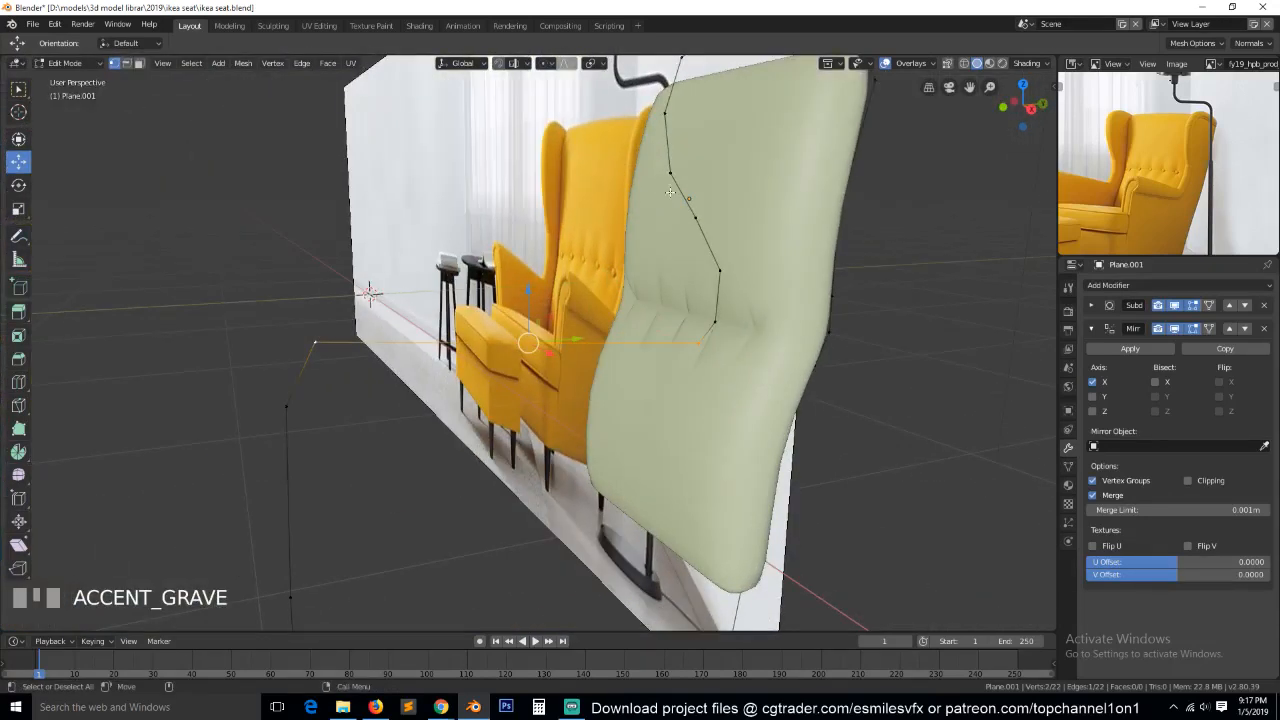
pyautogui.press('KP_1')
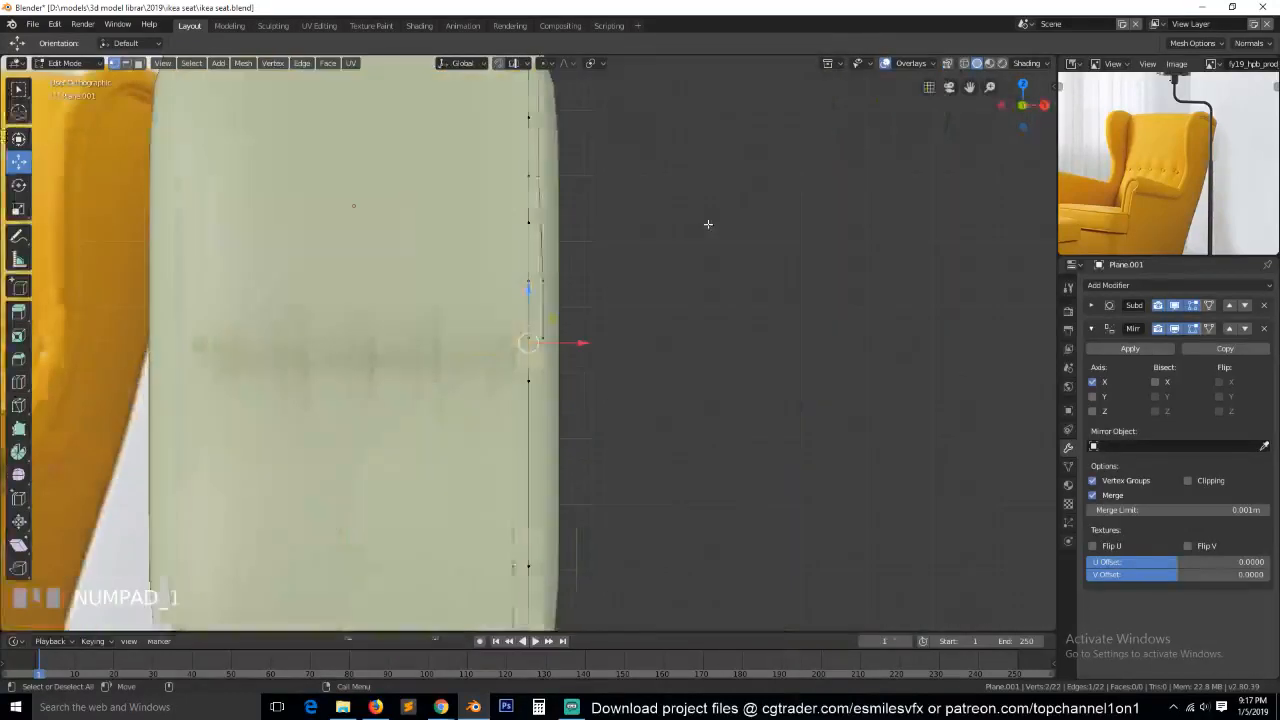
pyautogui.scroll(1, 563, 367)
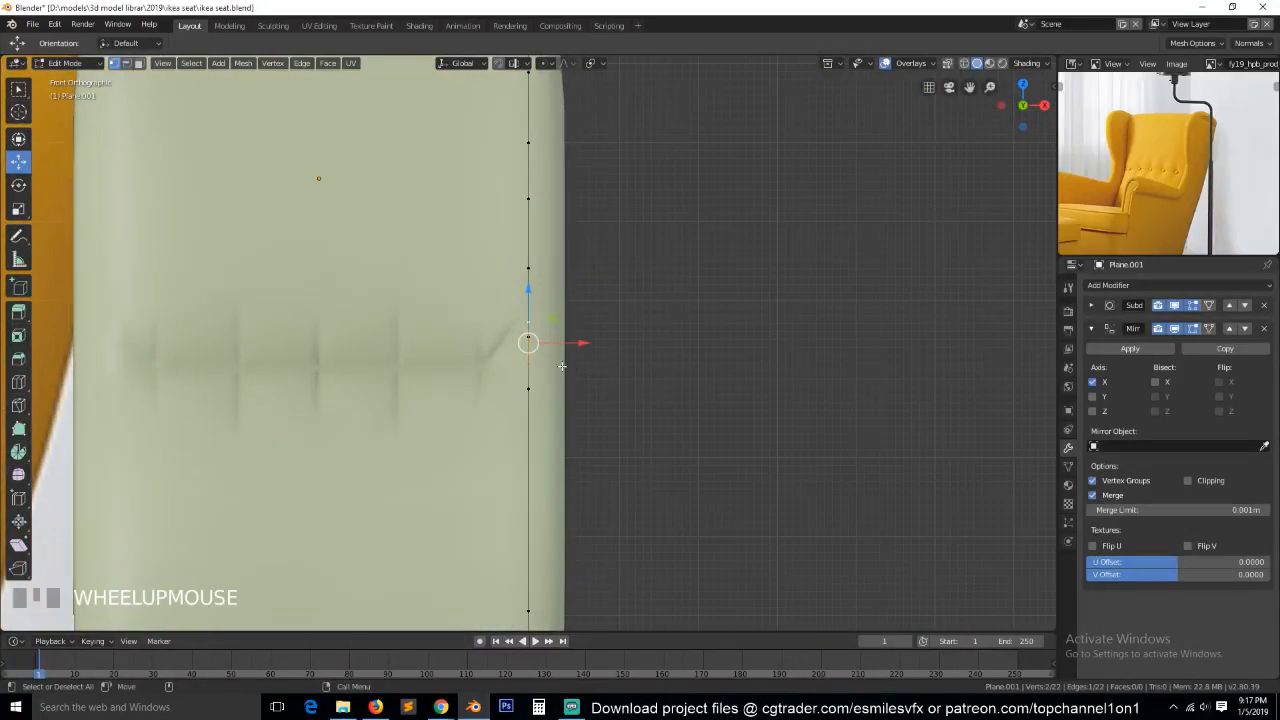
pyautogui.press('e')
pyautogui.click(567, 340)
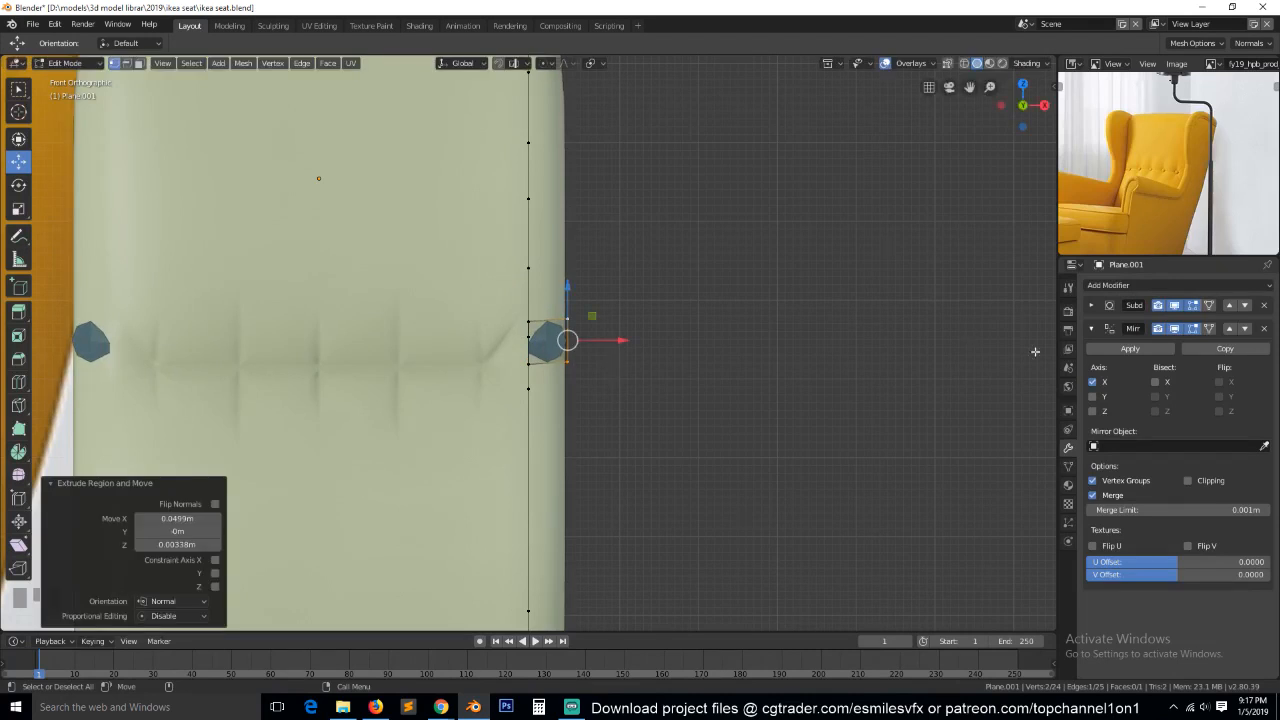
# Hide the subdivision in the viewport and extrude the armrest's outer edge three times outward, down and back inward to form a rolled profile.
pyautogui.click(1174, 306)
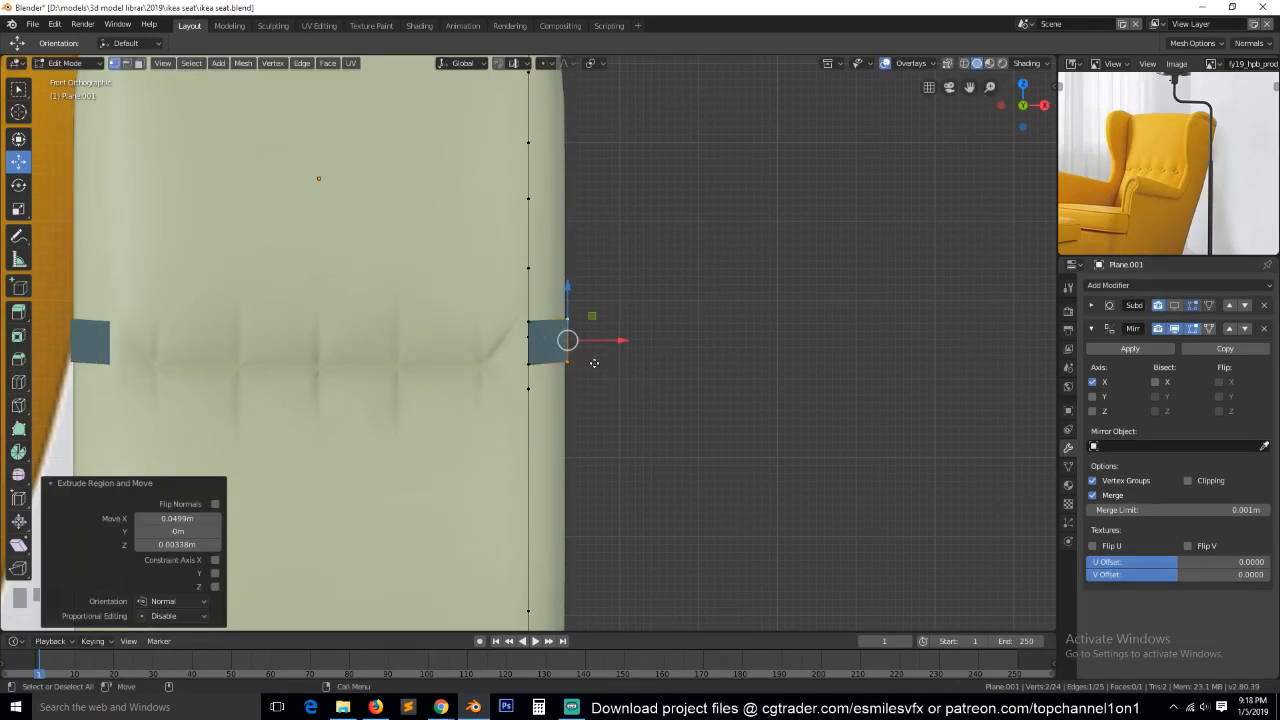
pyautogui.press('e')
pyautogui.click(622, 396)
pyautogui.press('e')
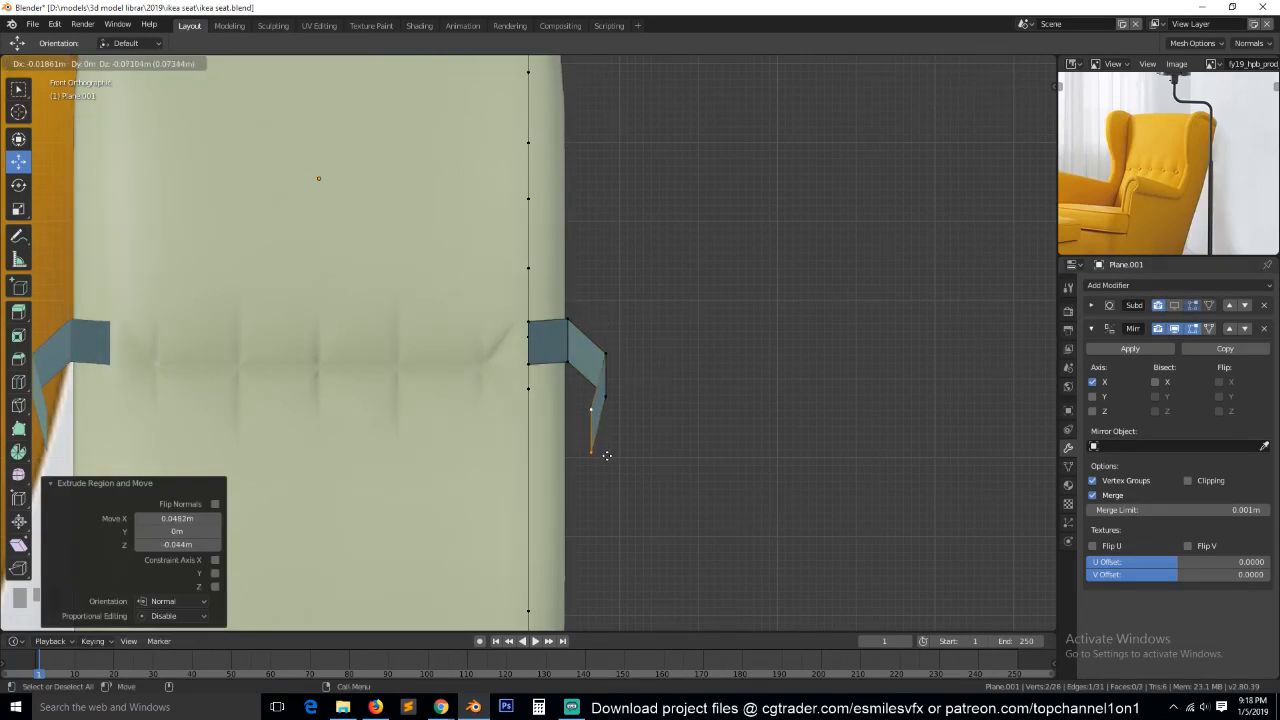
pyautogui.click(563, 458)
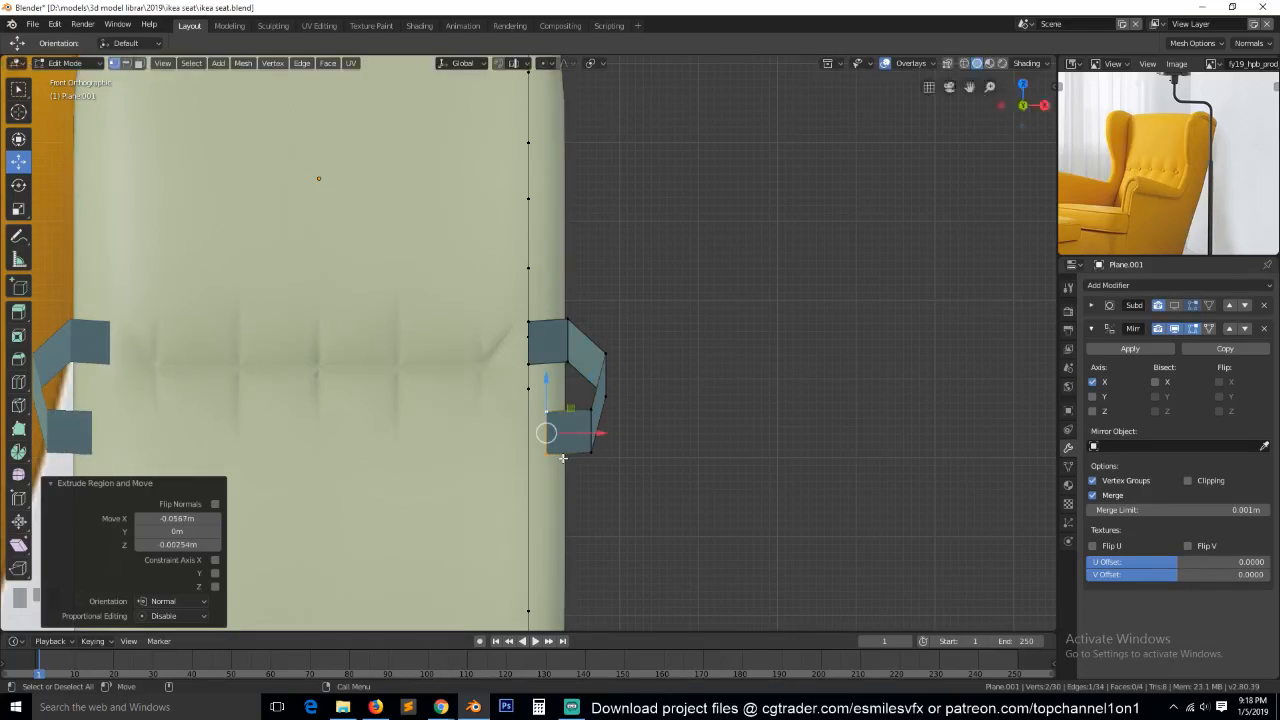
# Lower the last extruded long edge of the armrest 0.0237 m along Z in the side view.
pyautogui.press('KP_3')
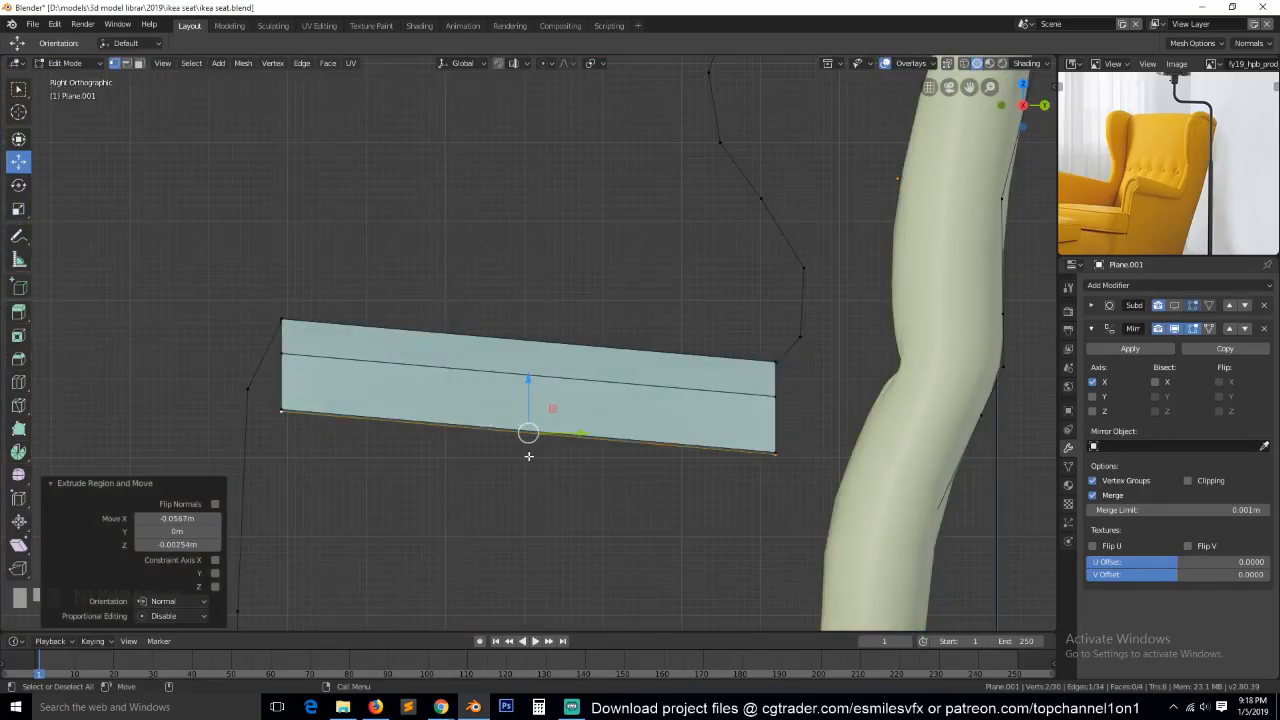
pyautogui.press('e')
pyautogui.click(529, 398)
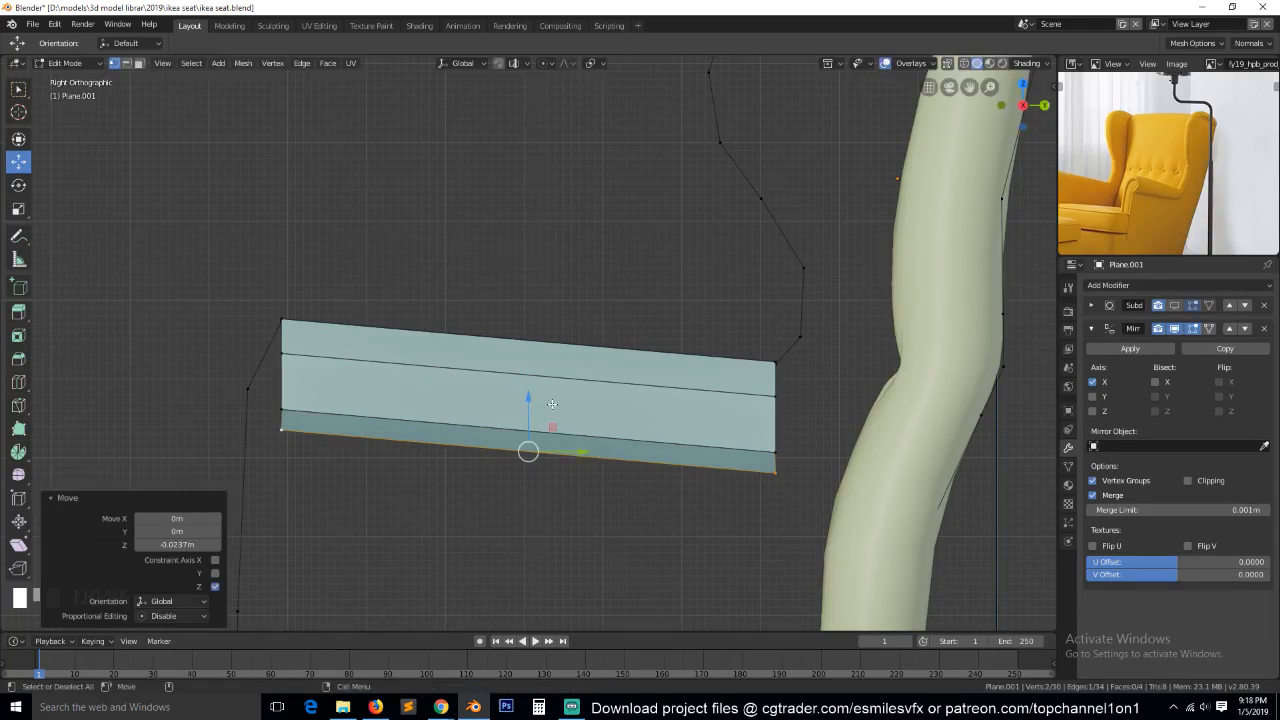
pyautogui.hotkey('alt', 'a')
# Extrude the wing's four lower front vertices 0.055 m outward along X and move the new edge -0.0254 m along Y.
pyautogui.press('`')
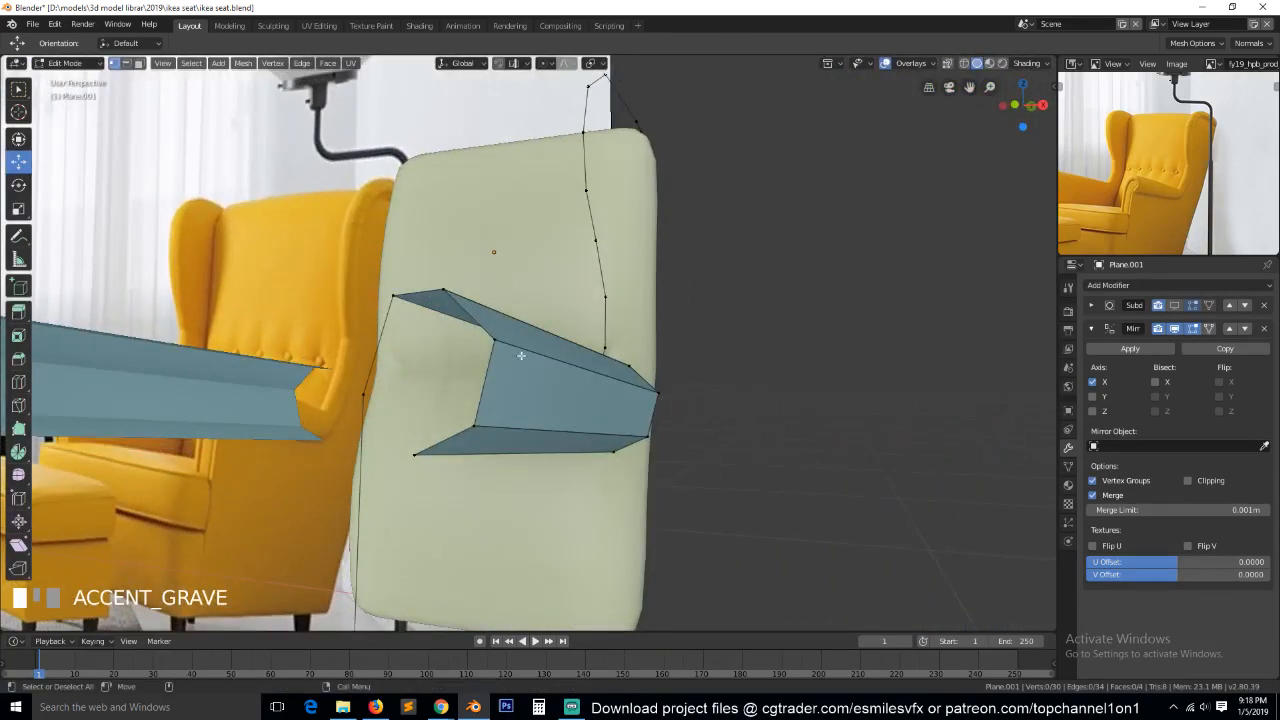
pyautogui.press('`')
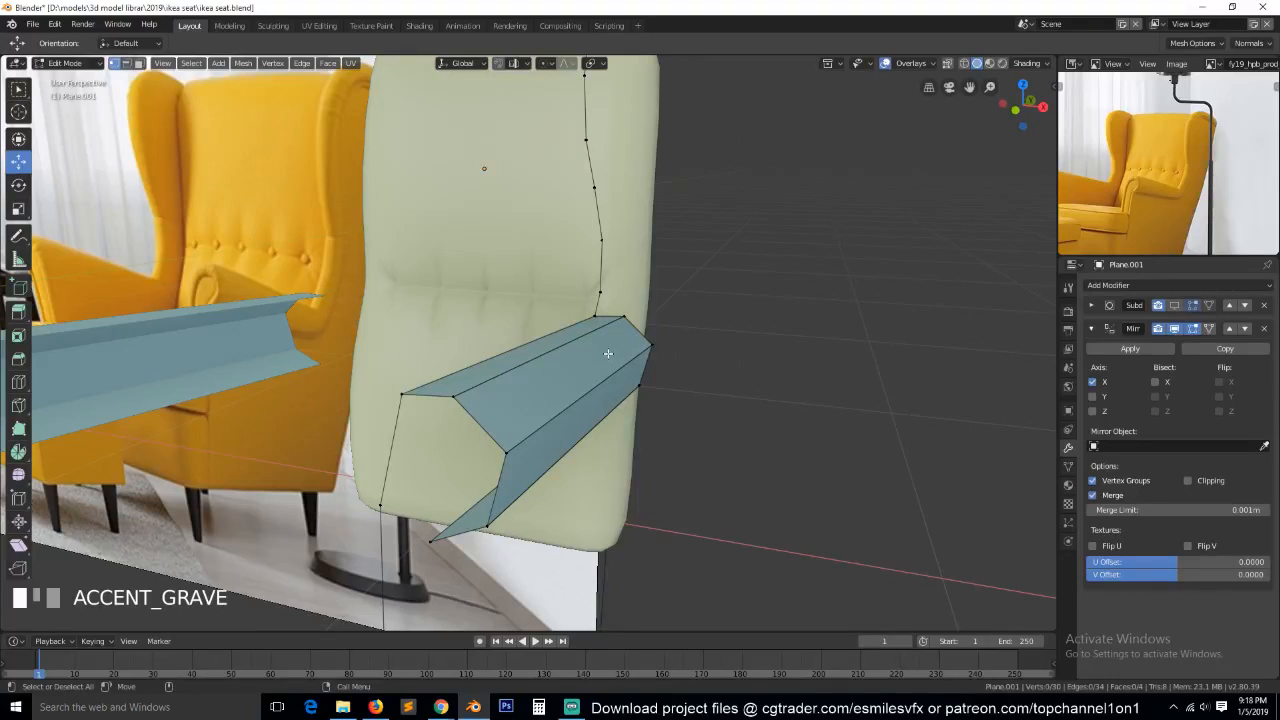
pyautogui.click(604, 290)
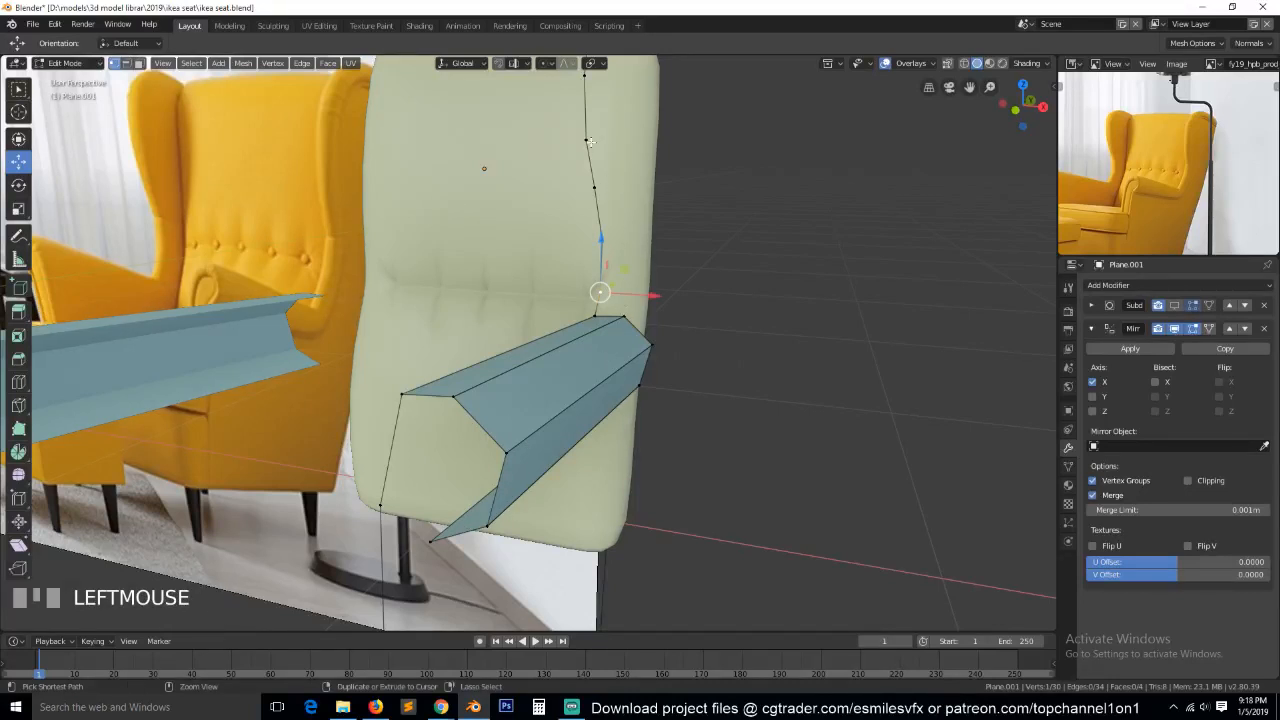
pyautogui.keyDown('ctrl'); pyautogui.click(611, 163); pyautogui.keyUp('ctrl')
pyautogui.press('KP_1')
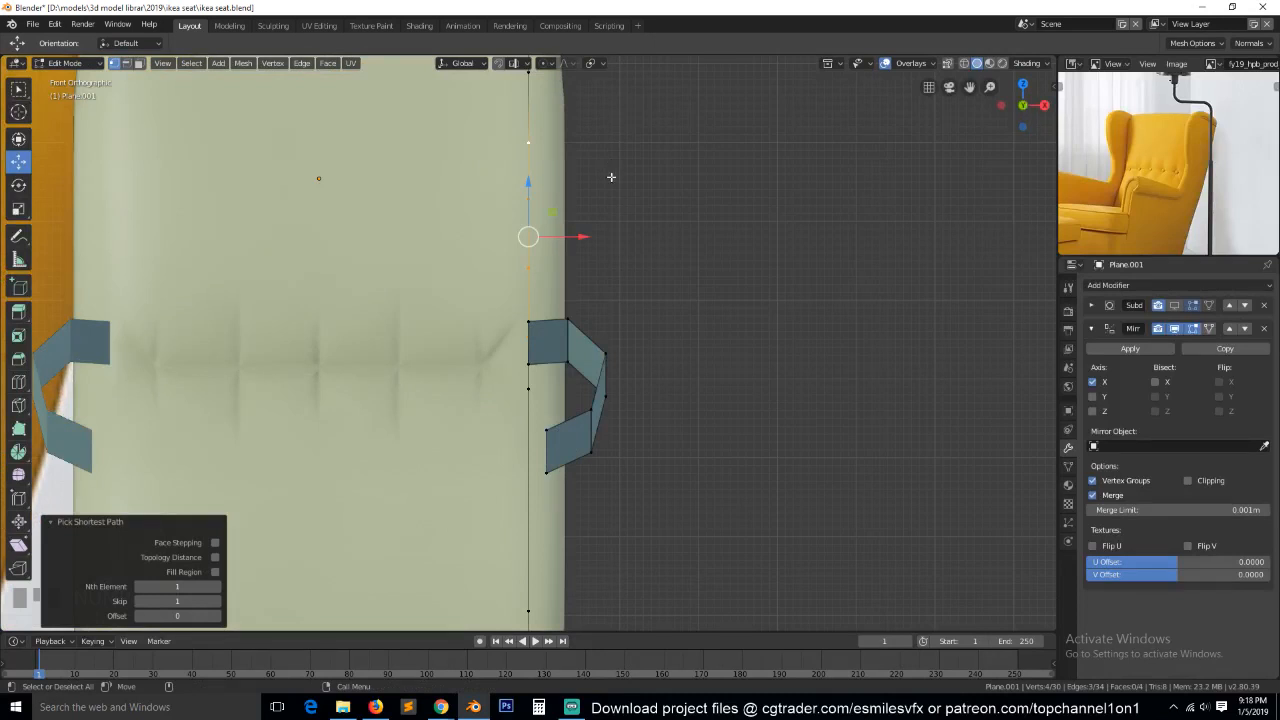
pyautogui.press('e')
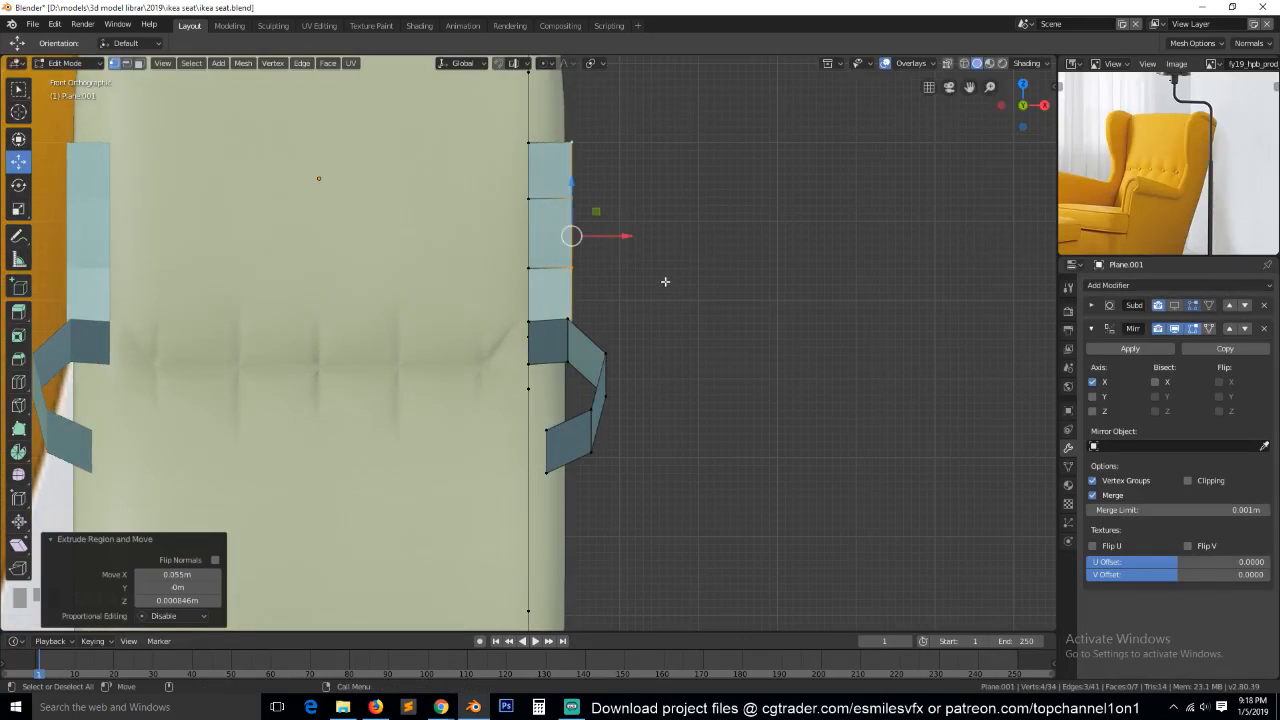
pyautogui.press('KP_3')
pyautogui.moveTo(813, 237); pyautogui.dragTo(797, 250)
# Extrude the wing strip's outer edge another 0.0237 m outward along X in the front view.
pyautogui.press('KP_1')
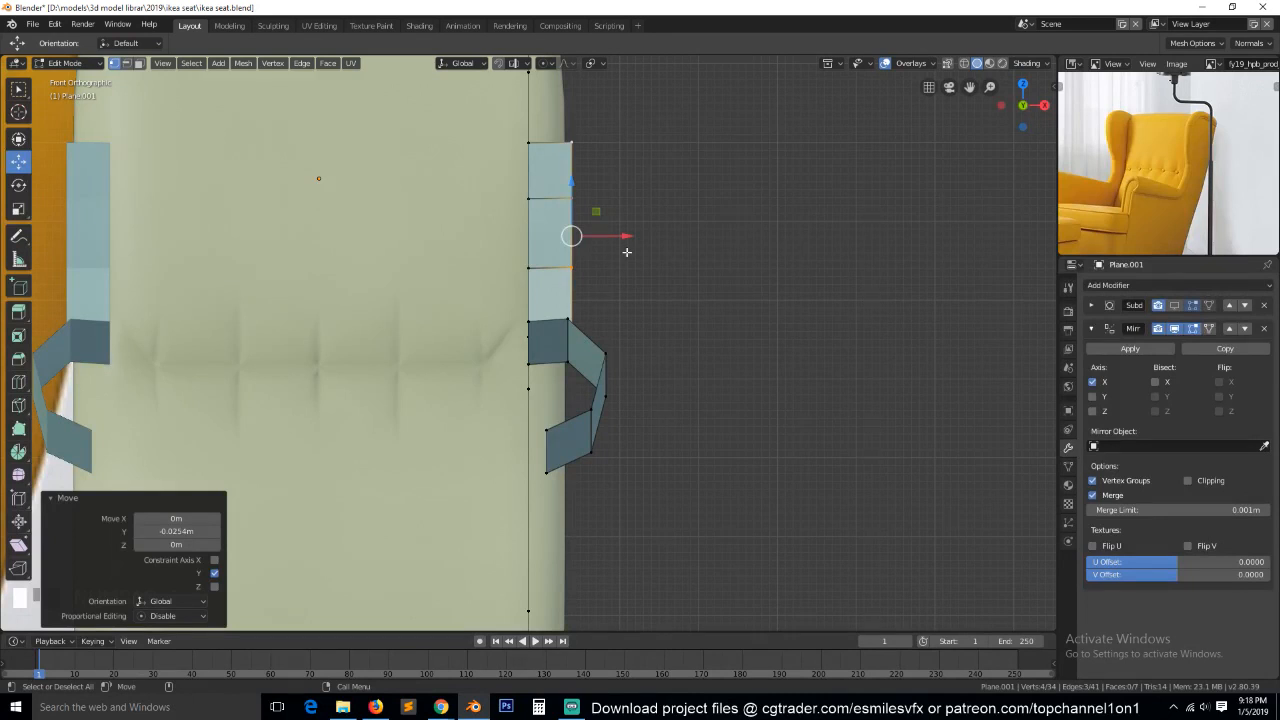
pyautogui.press('e')
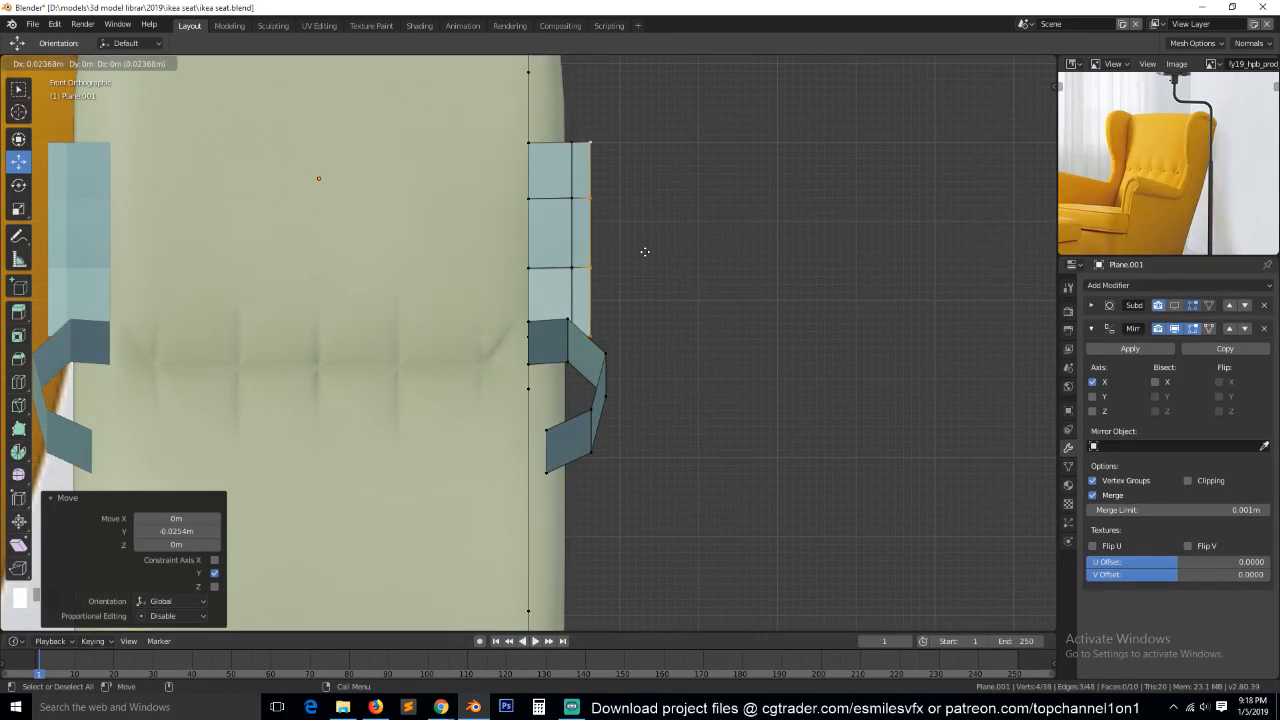
pyautogui.click(633, 263)
# Shift the wing strip's outer edge rearward and its middle edge loop 0.0169 m along Y in the side view.
pyautogui.press('KP_3')
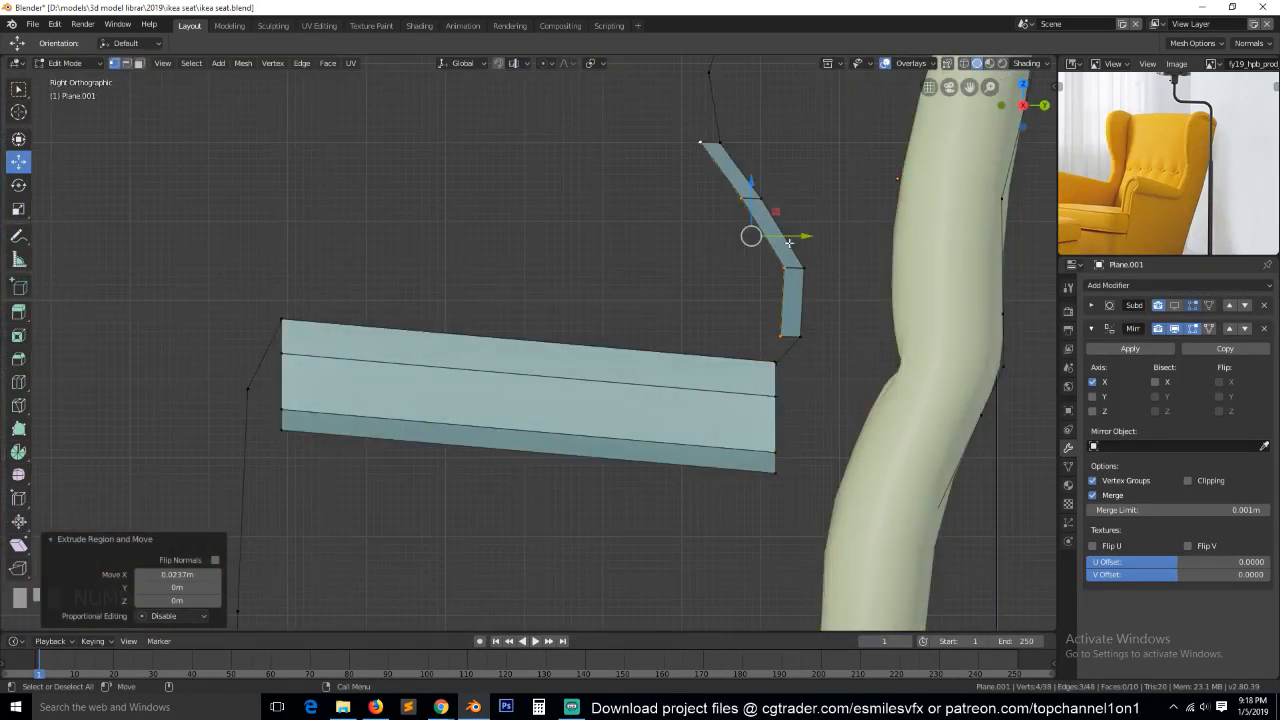
pyautogui.keyDown('alt'); pyautogui.click(758, 226); pyautogui.keyUp('alt')
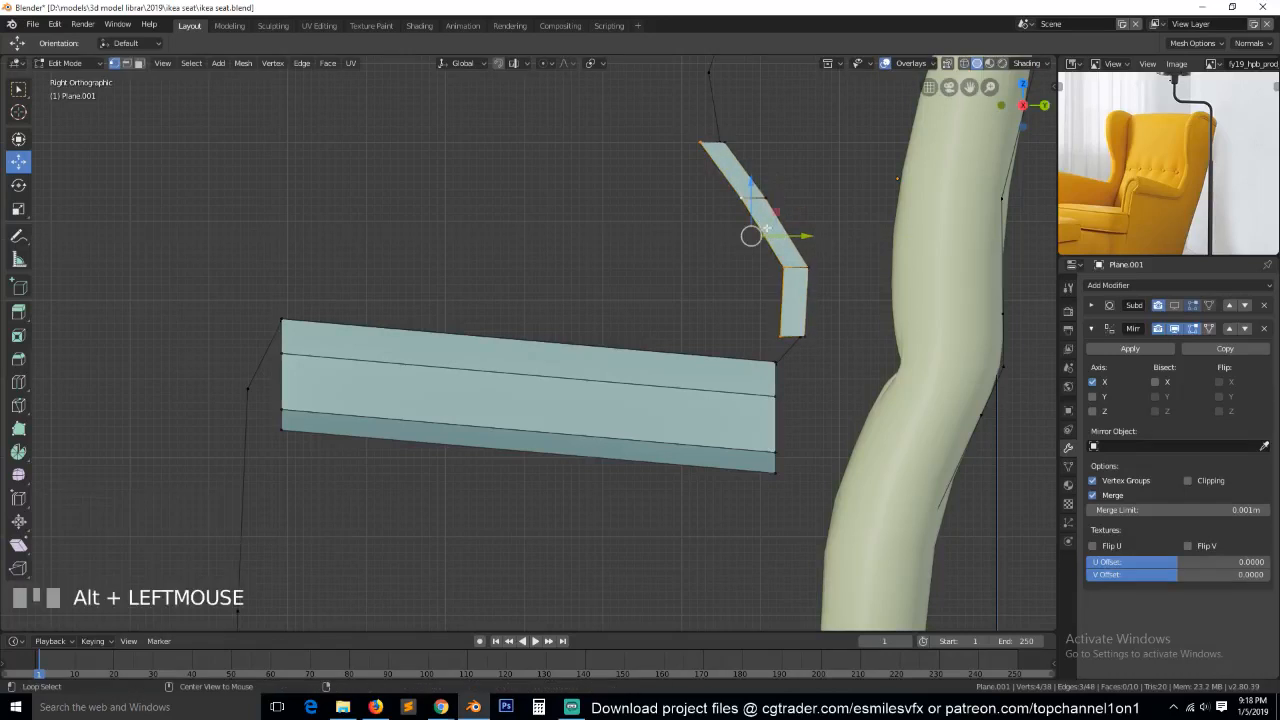
pyautogui.moveTo(790, 236); pyautogui.dragTo(803, 230)
# Narrow the wing strip by moving its middle edge loop inward and its outer edge loop -0.0448 m along X.
pyautogui.press('KP_1')
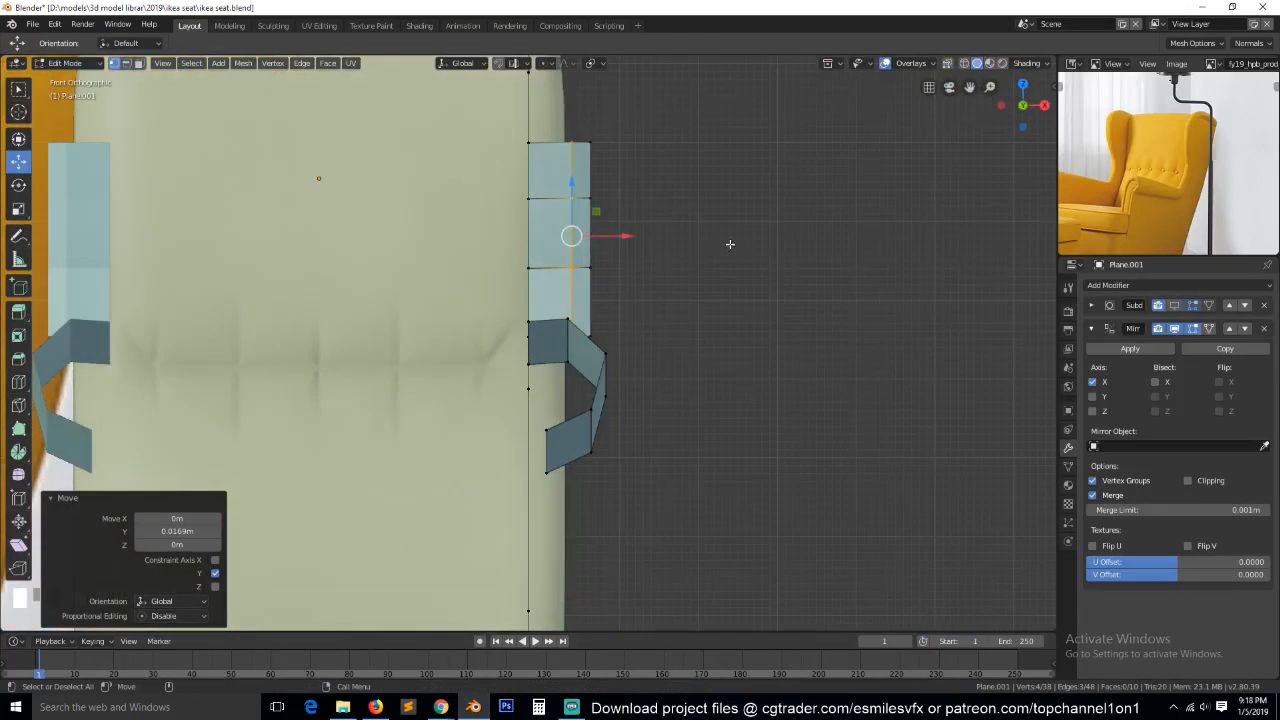
pyautogui.moveTo(620, 240); pyautogui.dragTo(600, 238)
pyautogui.keyDown('alt'); pyautogui.click(593, 215); pyautogui.keyUp('alt')
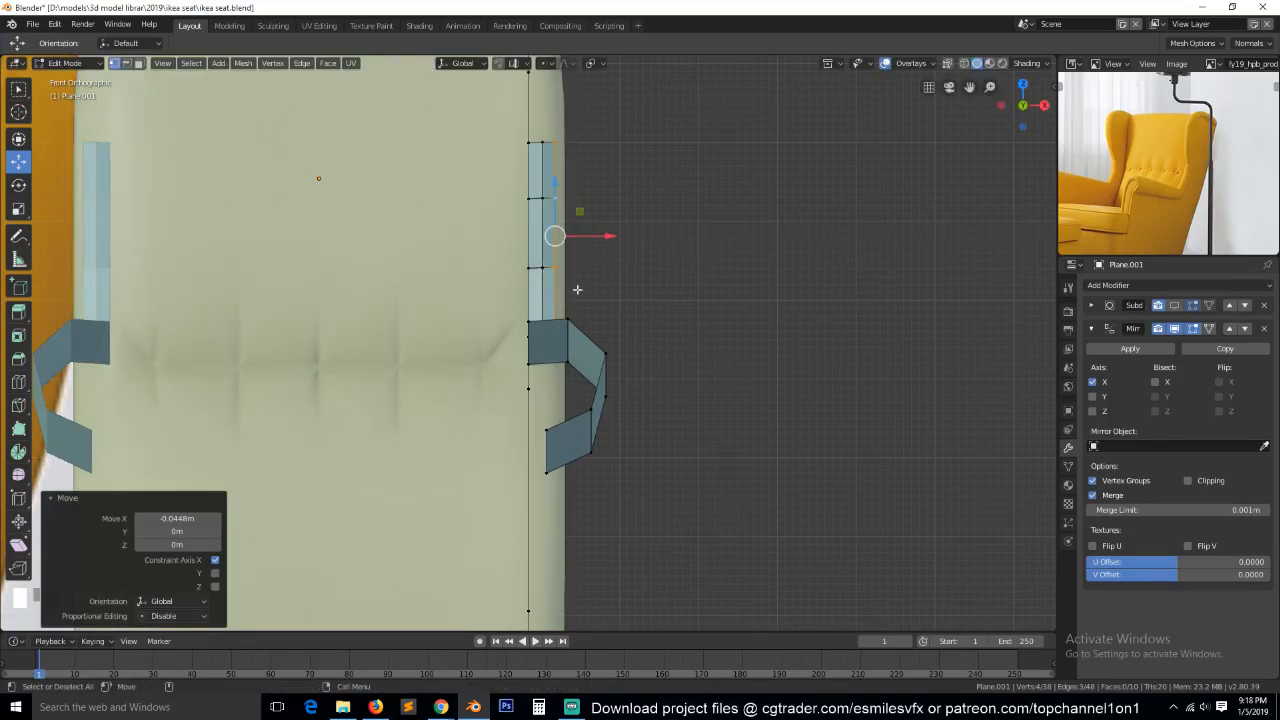
# Reposition individual vertices on the wing strip's outer edge in the front view to refine its curve.
pyautogui.click(562, 277)
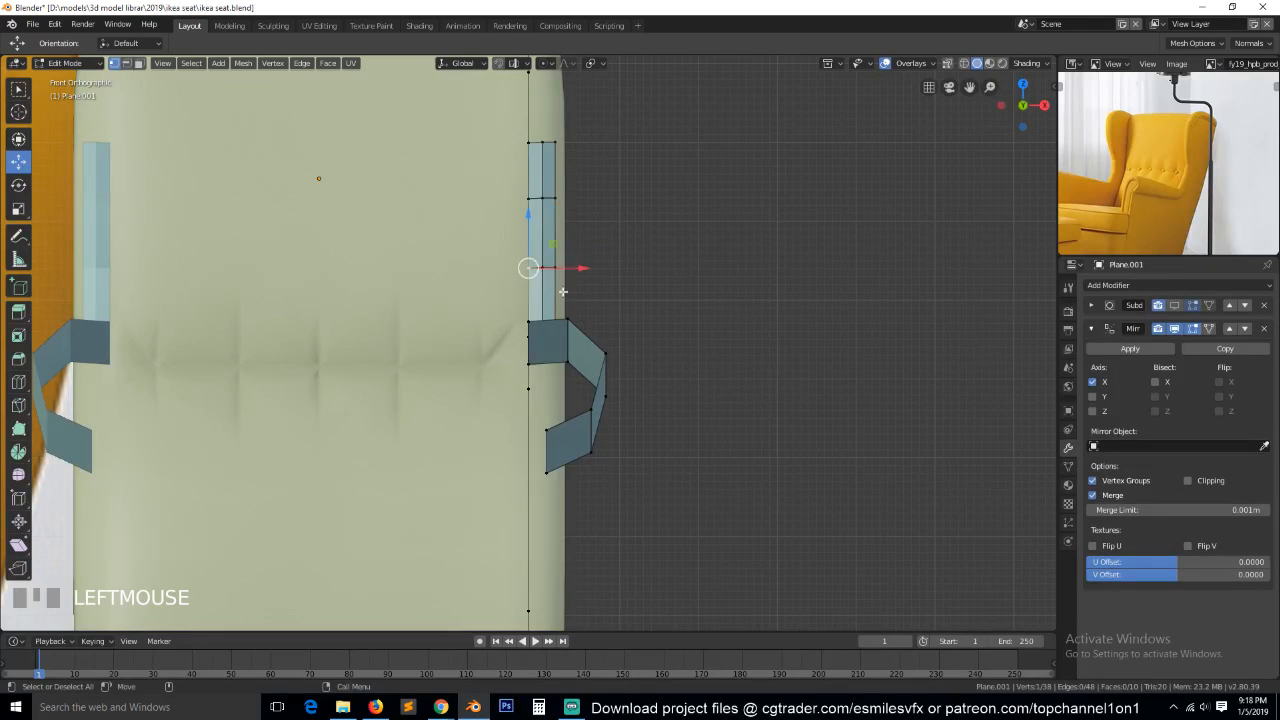
pyautogui.click(549, 270)
pyautogui.press('g')
pyautogui.click(570, 282)
pyautogui.click(568, 275)
pyautogui.press('g')
pyautogui.click(553, 269)
pyautogui.click(570, 190)
pyautogui.press('g')
pyautogui.click(567, 180)
# Extrude the wing strip's outer edge twice in the top view, by -0.00837 m X and 0.0135 m Y, then -0.0135 m X and 0.00279 m Y.
pyautogui.moveTo(621, 207); pyautogui.dragTo(684, 323, button='middle')
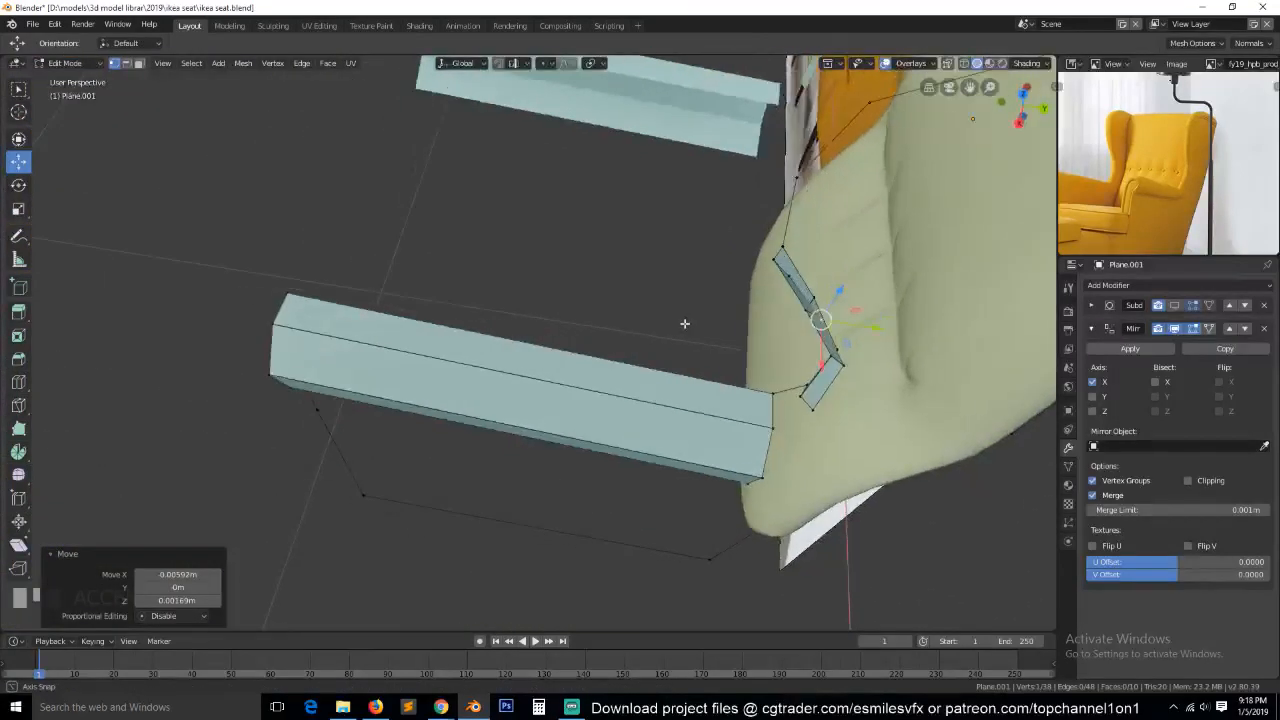
pyautogui.keyDown('alt'); pyautogui.click(814, 301); pyautogui.keyUp('alt')
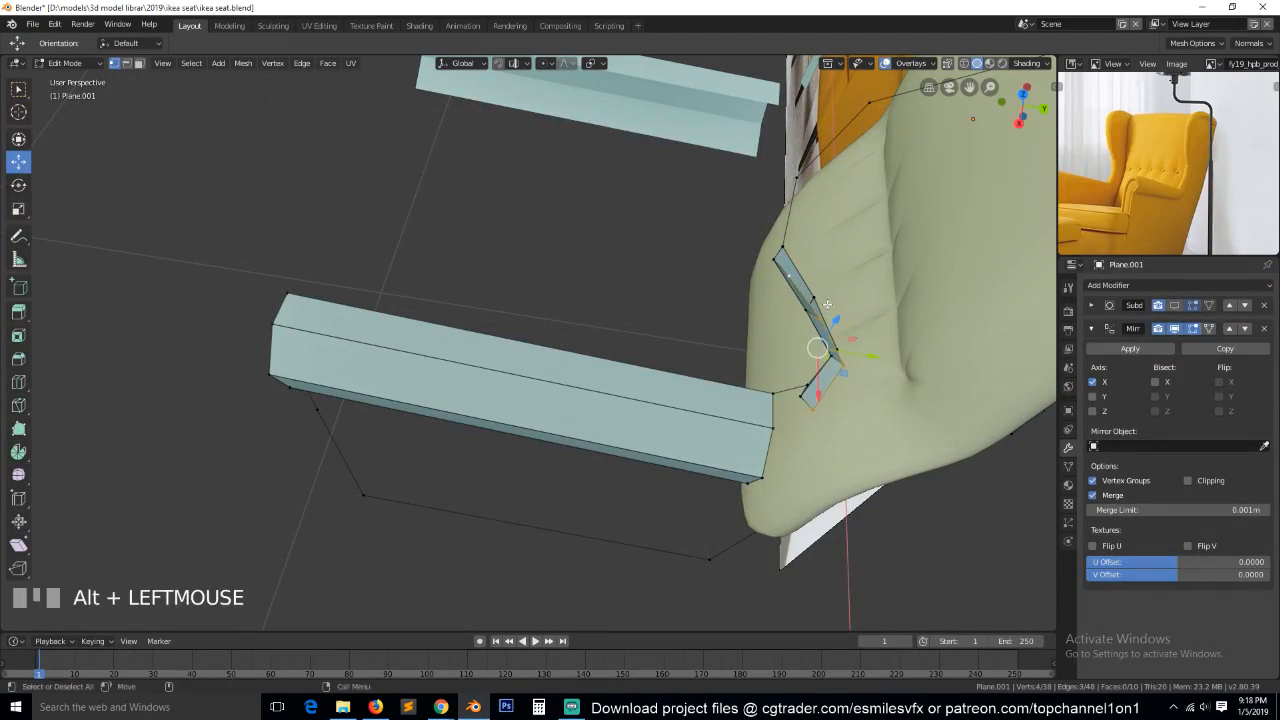
pyautogui.press('KP_7')
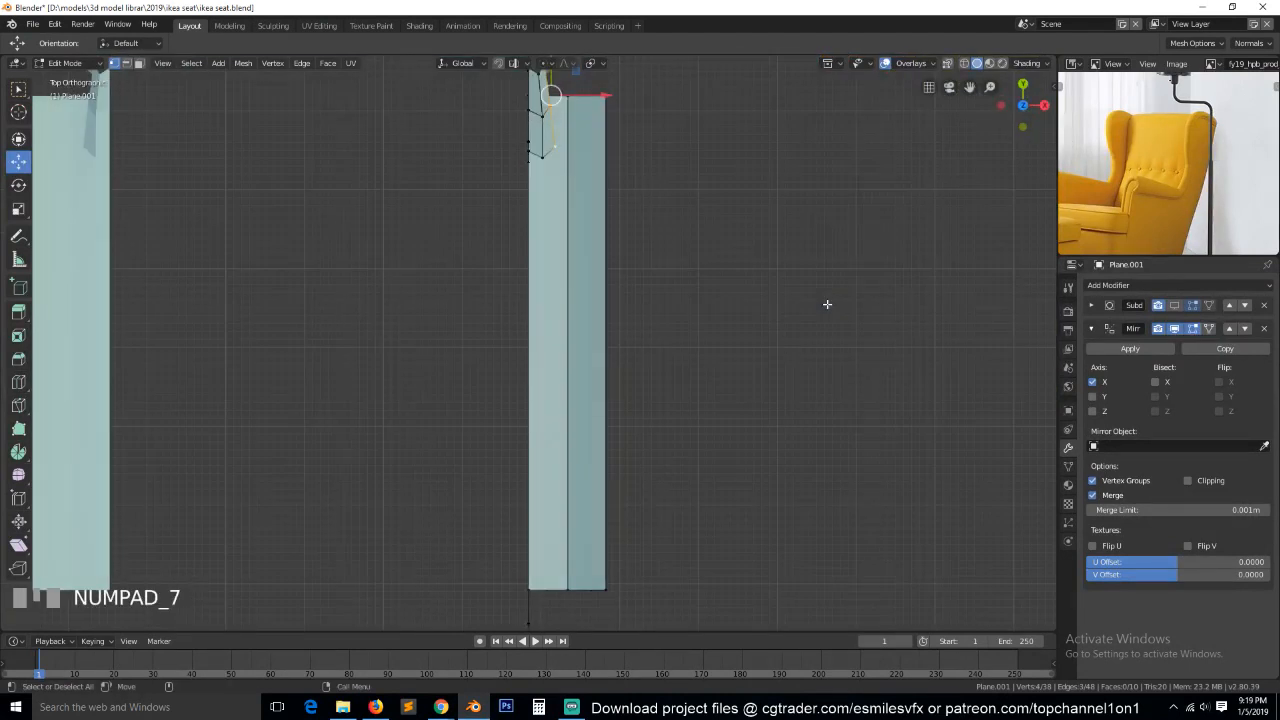
pyautogui.press('KP_Decimal')
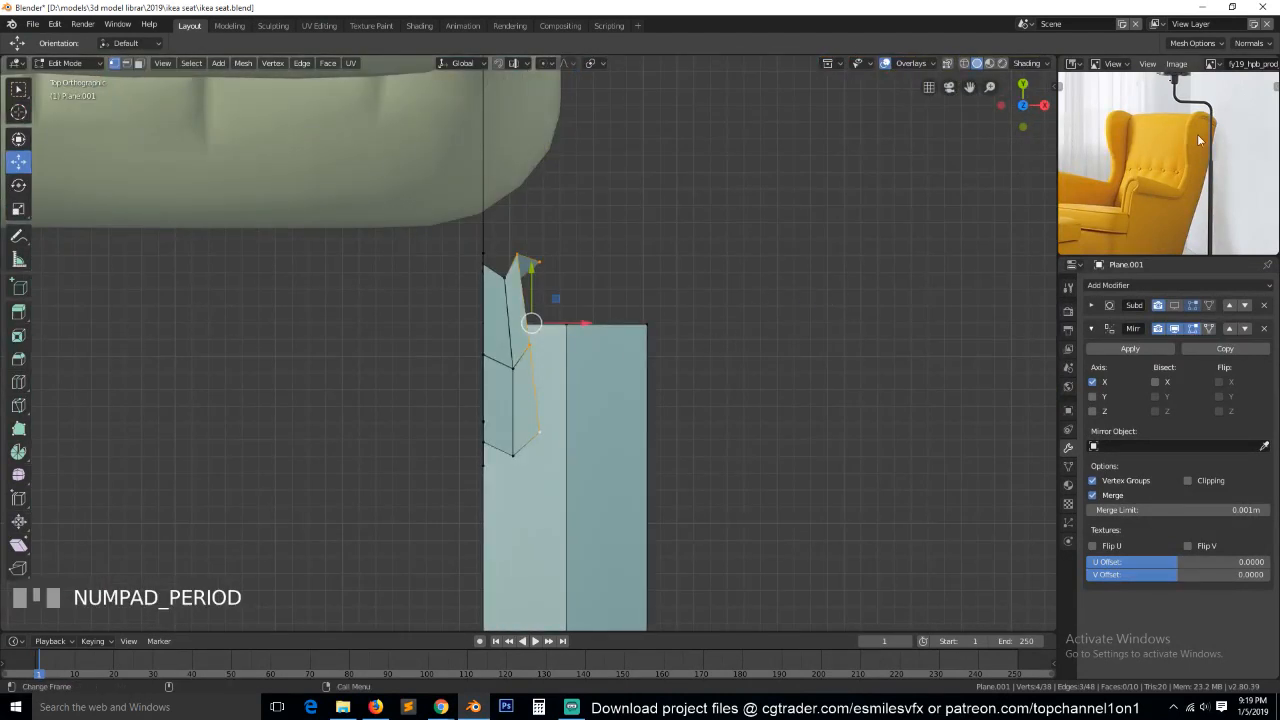
pyautogui.press('e')
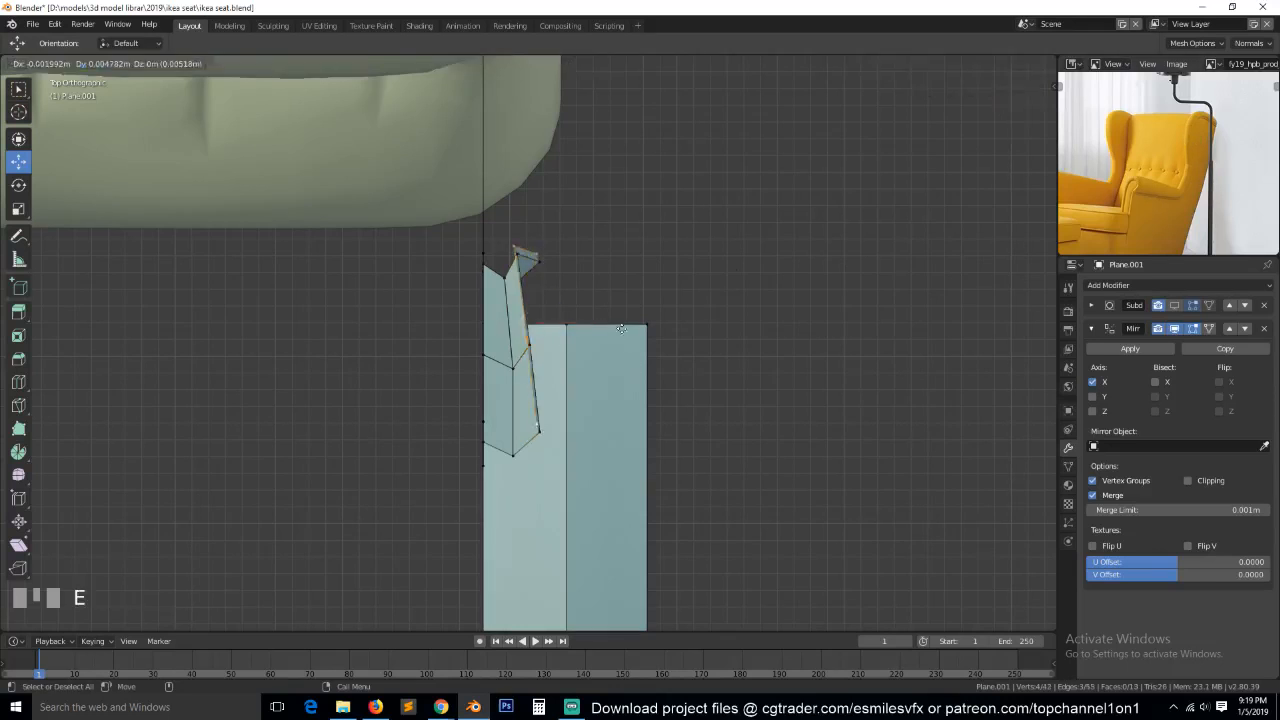
pyautogui.click(617, 325)
pyautogui.press('e')
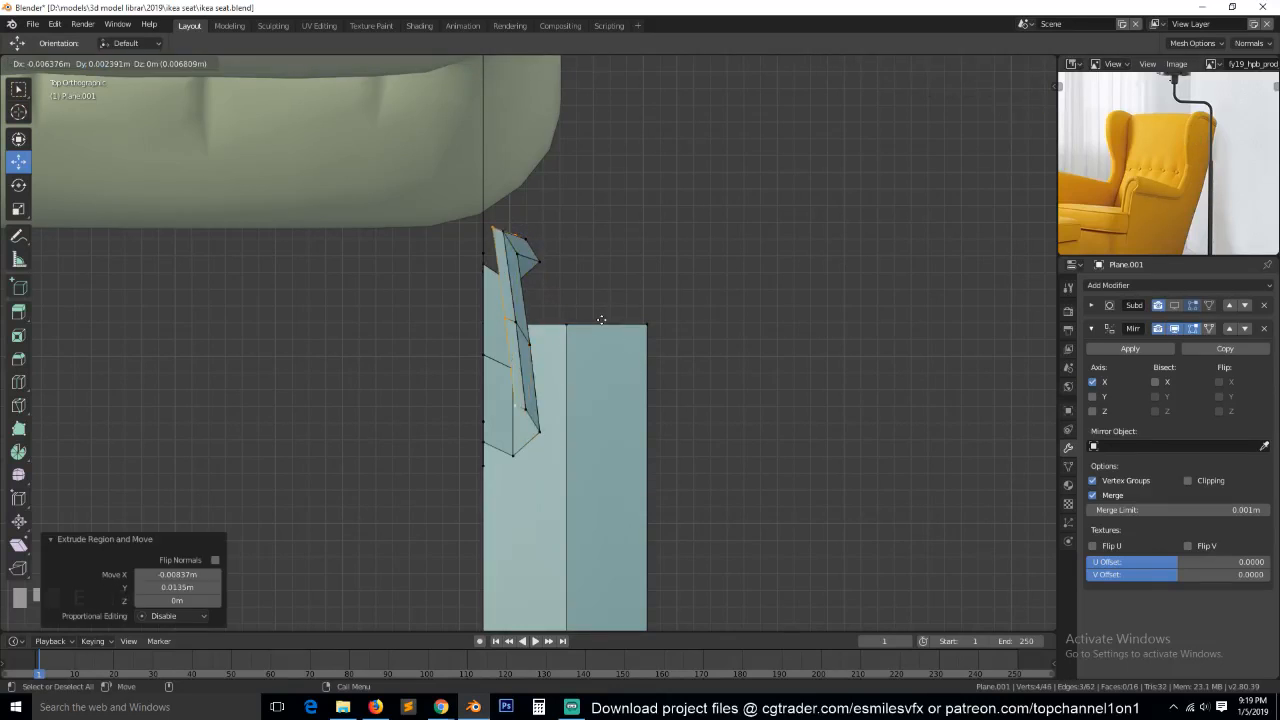
pyautogui.click(628, 340)
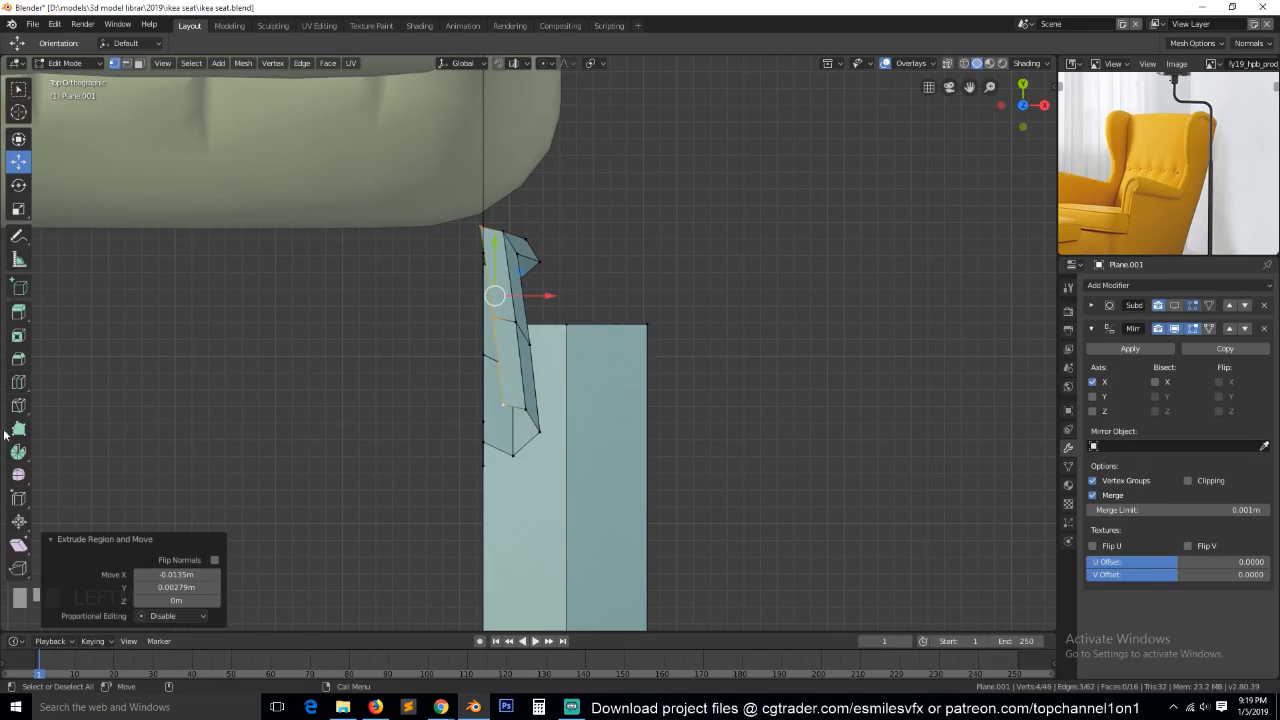
# Shear the newest wing edge by 0.127 along X and move it about 0.004 m inward to align with the inner profile.
pyautogui.click(18, 544)
pyautogui.moveTo(493, 242); pyautogui.dragTo(565, 248)
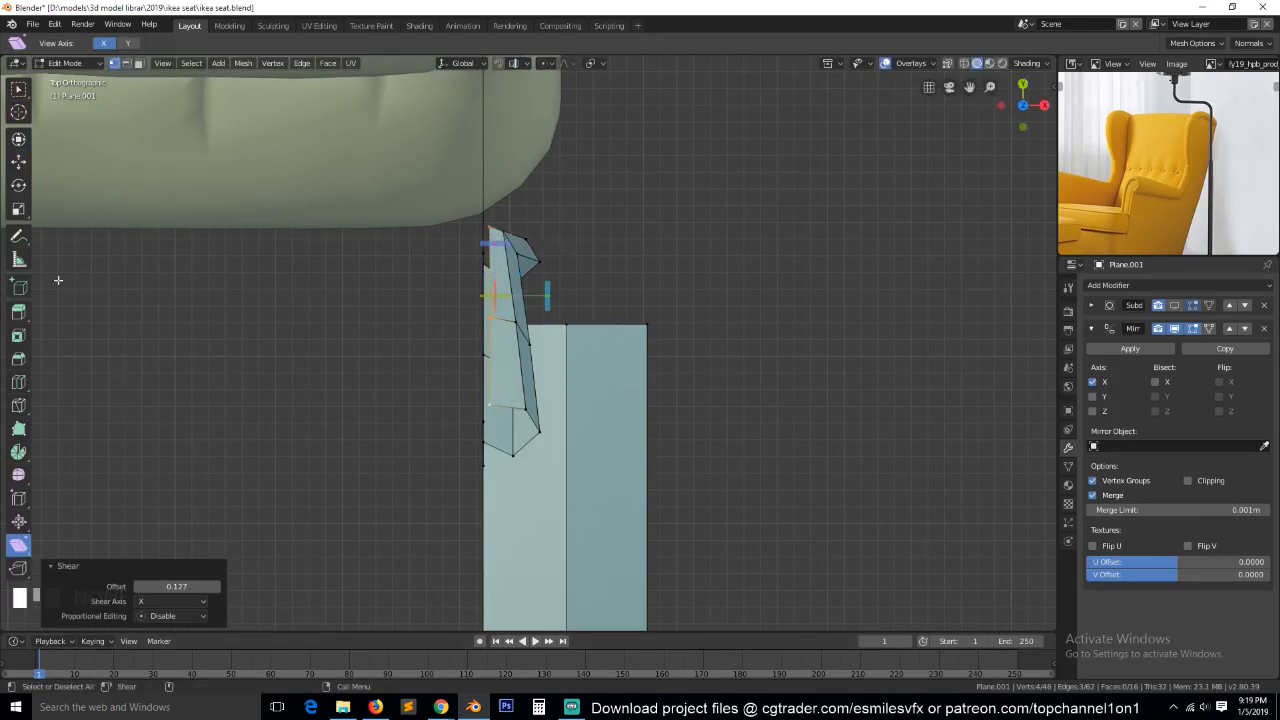
pyautogui.click(18, 161)
pyautogui.moveTo(543, 298); pyautogui.dragTo(534, 295)
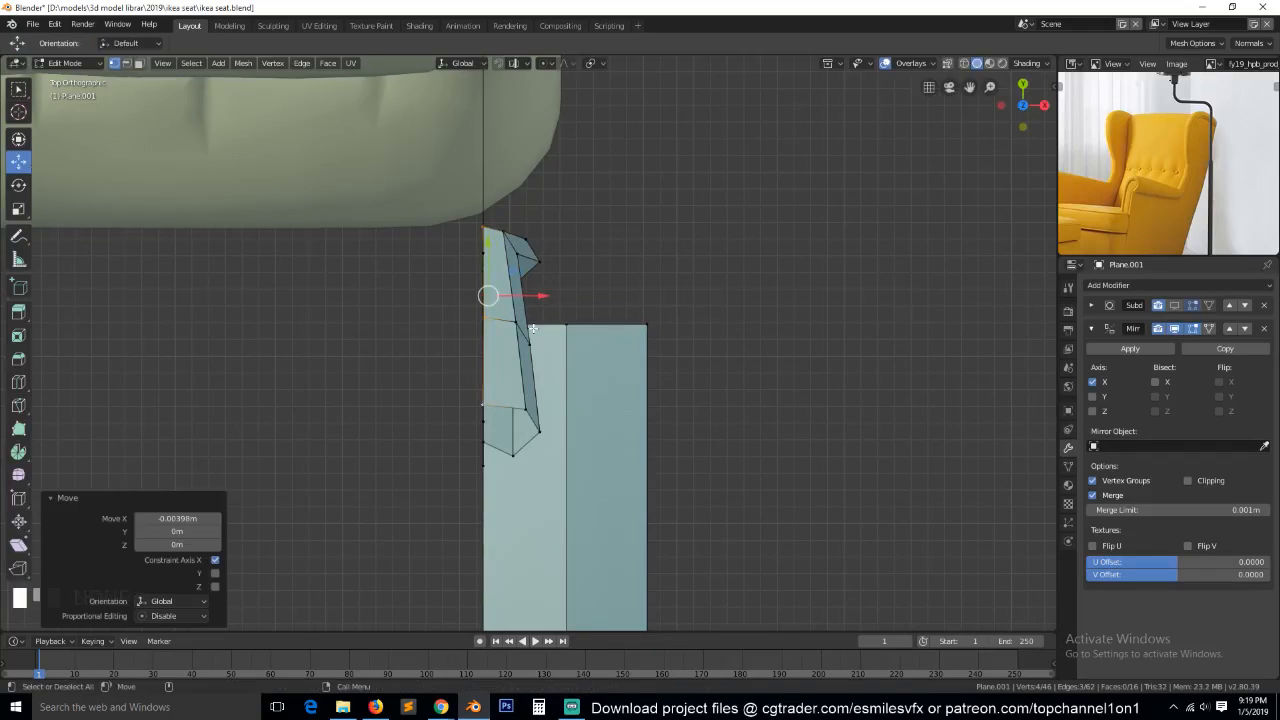
# Select the four outer vertices at the armrest's rear end and scale them uniformly to 0.406.
pyautogui.moveTo(533, 328); pyautogui.dragTo(475, 455, button='middle')
pyautogui.scroll(-4, 600, 491)
pyautogui.press('1')
pyautogui.press('`')
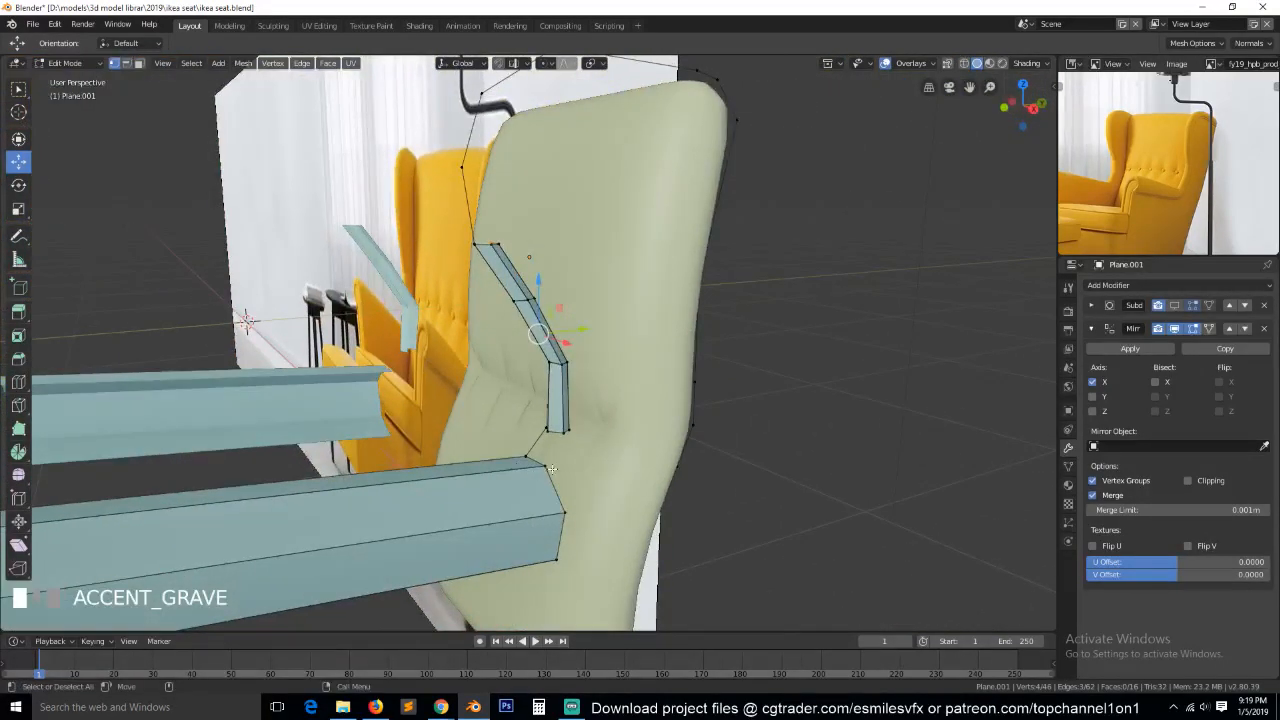
pyautogui.click(539, 473)
pyautogui.keyDown('ctrl'); pyautogui.click(566, 562); pyautogui.keyUp('ctrl')
pyautogui.moveTo(566, 562); pyautogui.dragTo(566, 450, button='middle')
pyautogui.keyDown('ctrl'); pyautogui.click(542, 579); pyautogui.keyUp('ctrl')
pyautogui.moveTo(542, 579); pyautogui.dragTo(651, 86, button='middle')
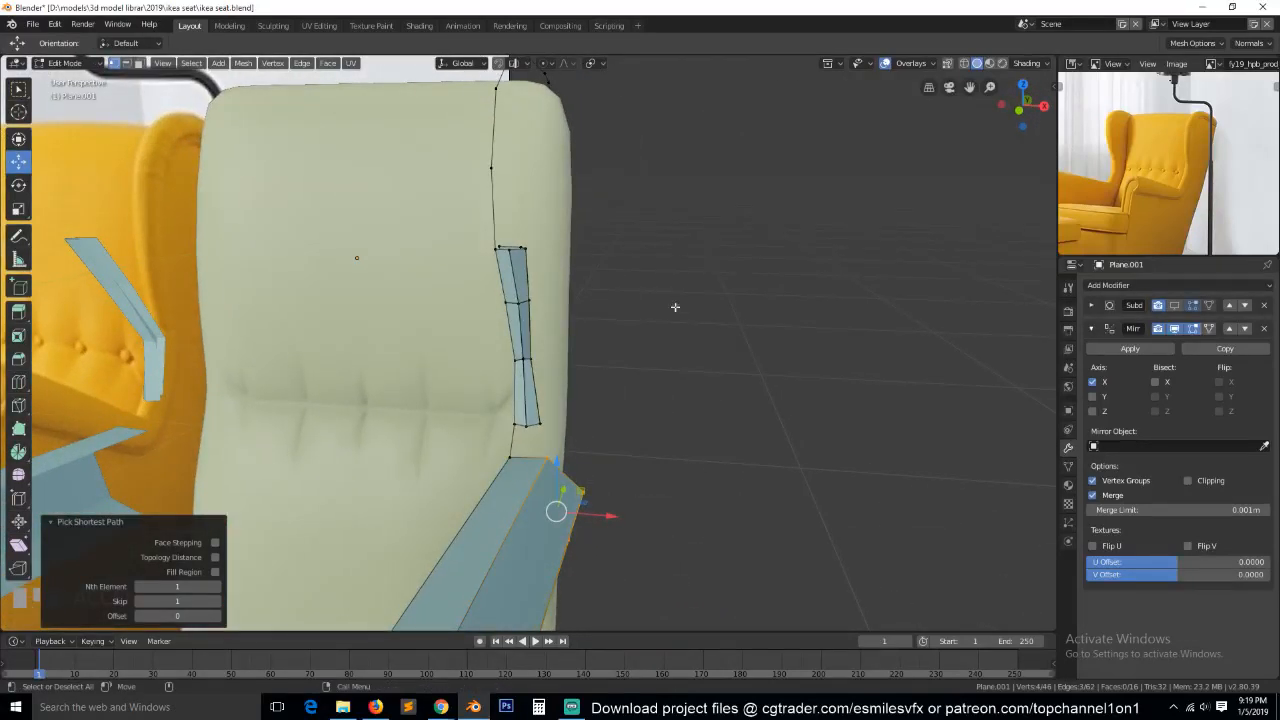
pyautogui.moveTo(680, 297); pyautogui.dragTo(592, 228, button='middle')
pyautogui.scroll(-4, 456, 326)
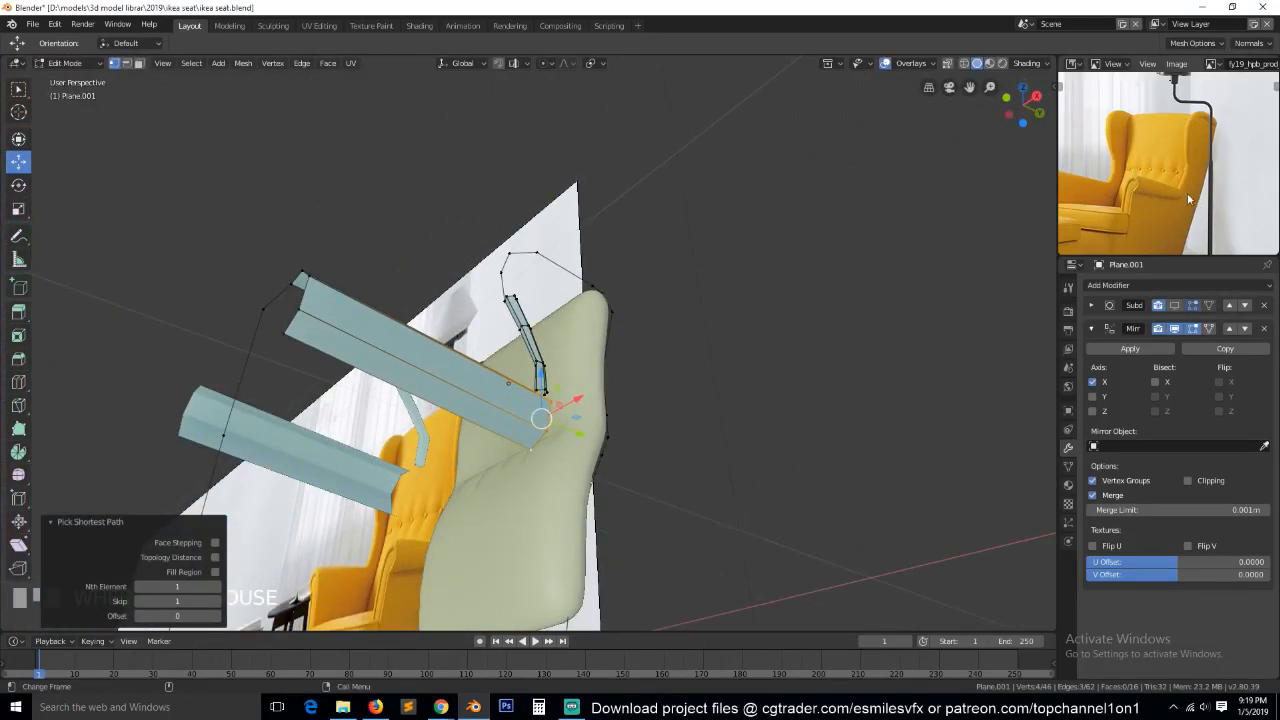
pyautogui.moveTo(502, 452); pyautogui.dragTo(553, 480, button='middle')
pyautogui.press('s')
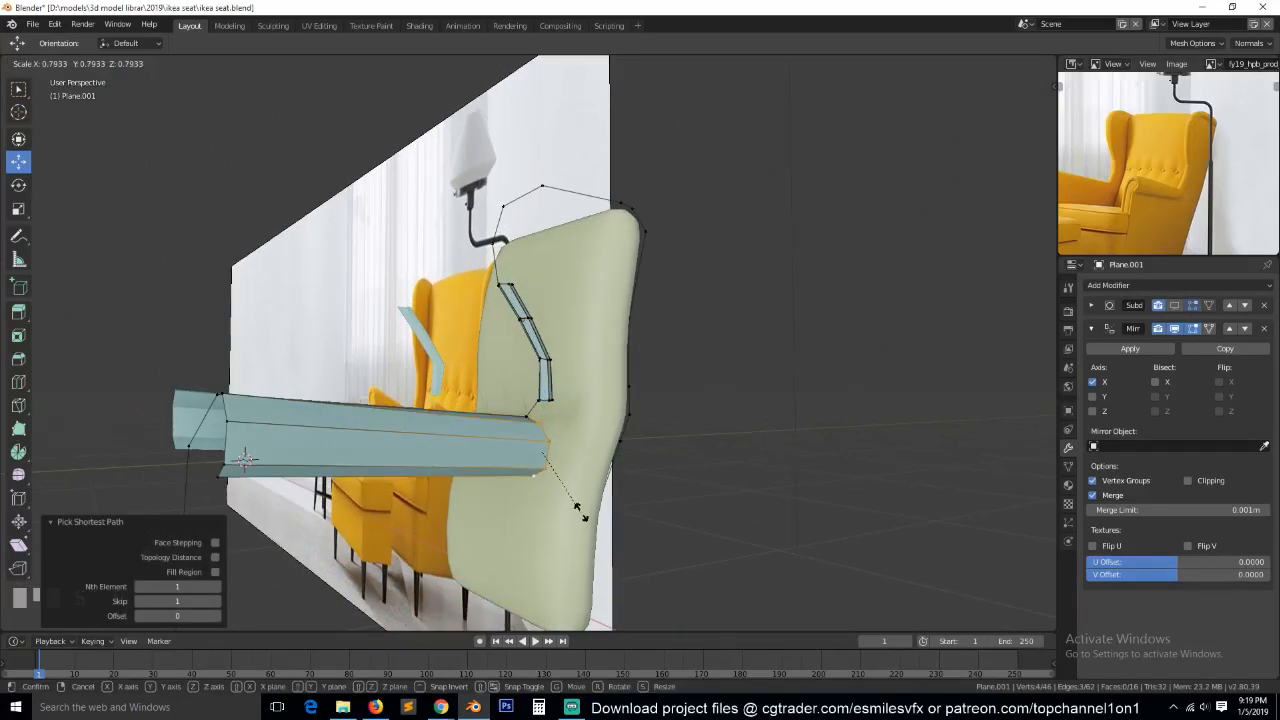
pyautogui.click(551, 488)
# Move the armrest's scaled rear-end vertices -0.0443 m along X in the top view so the armrest tapers toward the backrest.
pyautogui.press('KP_7')
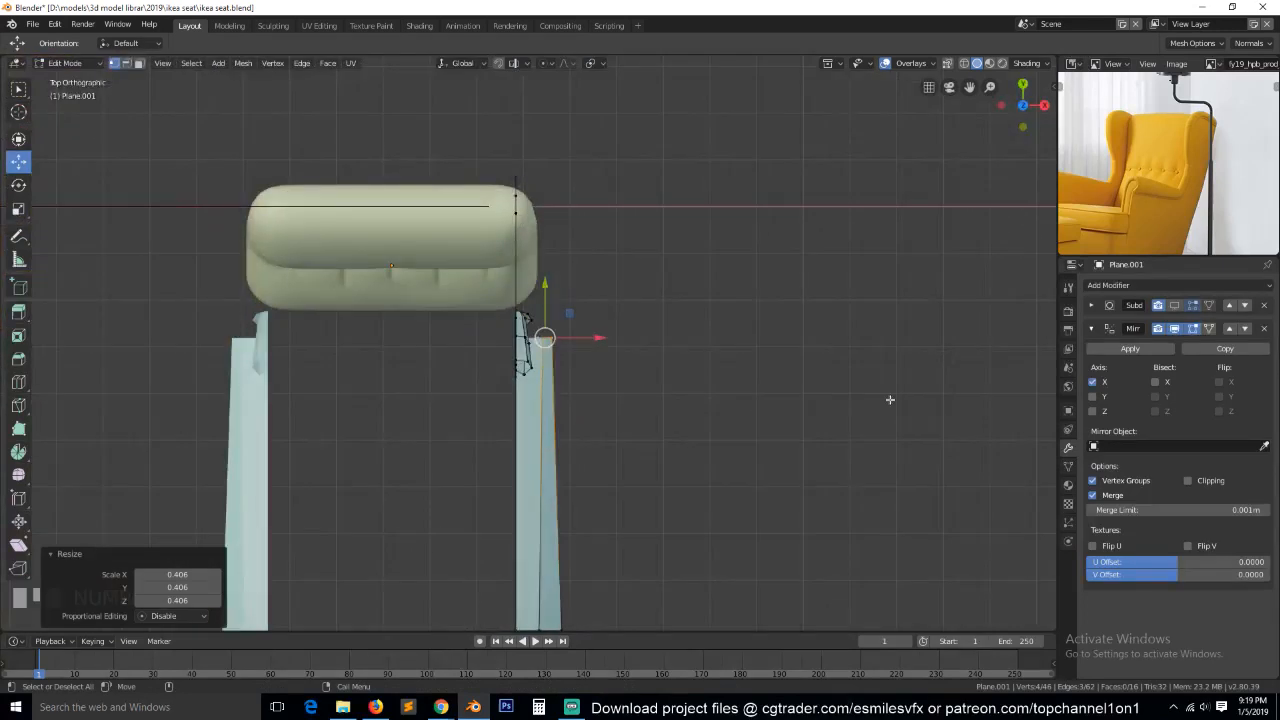
pyautogui.press('g')
pyautogui.press('x')
pyautogui.click(588, 330)
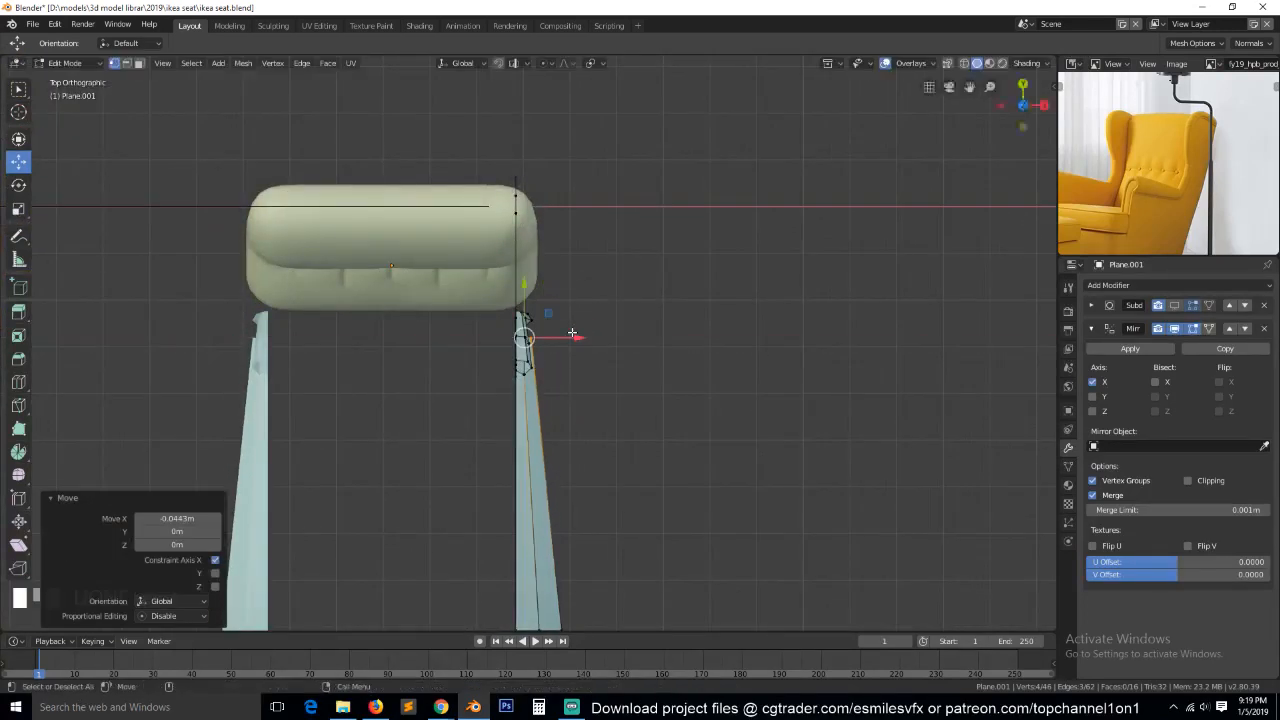
# Raise the armrest's rear-end vertices slightly along Z in the side view.
pyautogui.press('KP_3')
pyautogui.press('s')
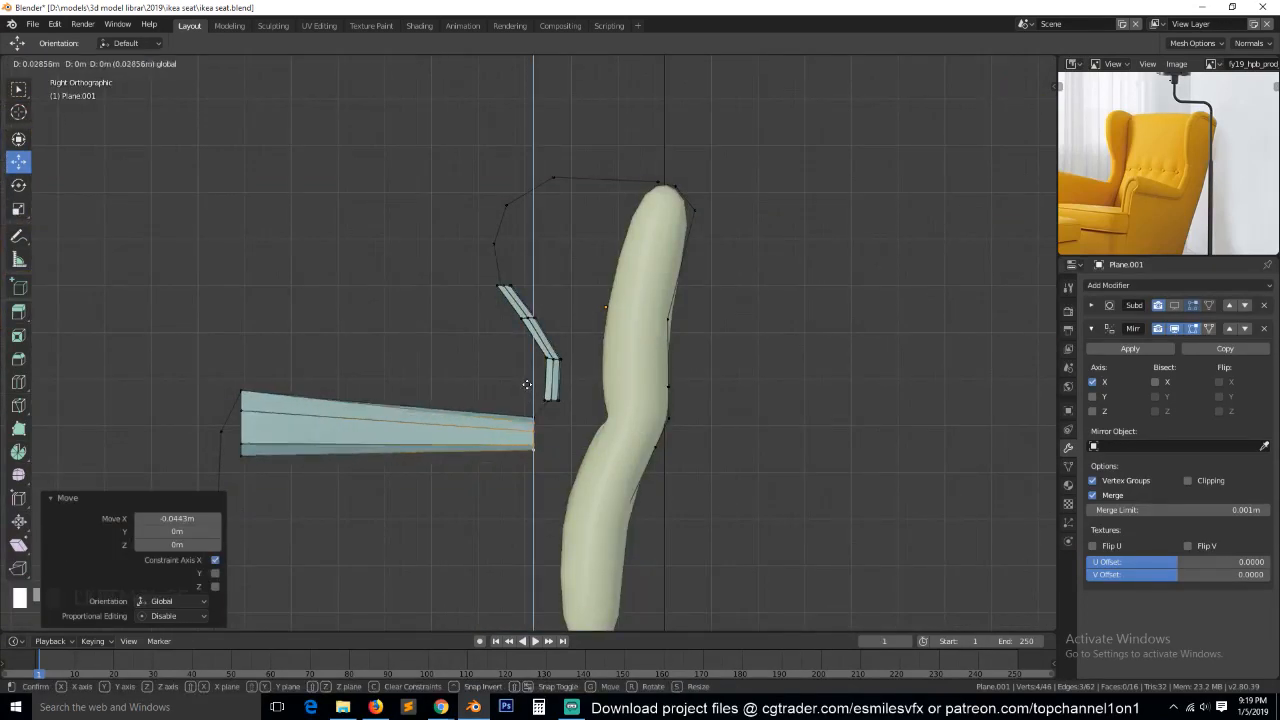
pyautogui.click(573, 483)
pyautogui.moveTo(573, 483); pyautogui.dragTo(525, 472, button='middle')
pyautogui.press('2')
pyautogui.click(529, 477)
pyautogui.hotkey('alt', 'a')
pyautogui.click(544, 459)
pyautogui.moveTo(546, 459); pyautogui.dragTo(603, 456, button='middle')
# Slide the middle vertex at the wing's lower end along its edge to even out the strip's bottom.
pyautogui.press('`')
pyautogui.scroll(1, 603, 456)
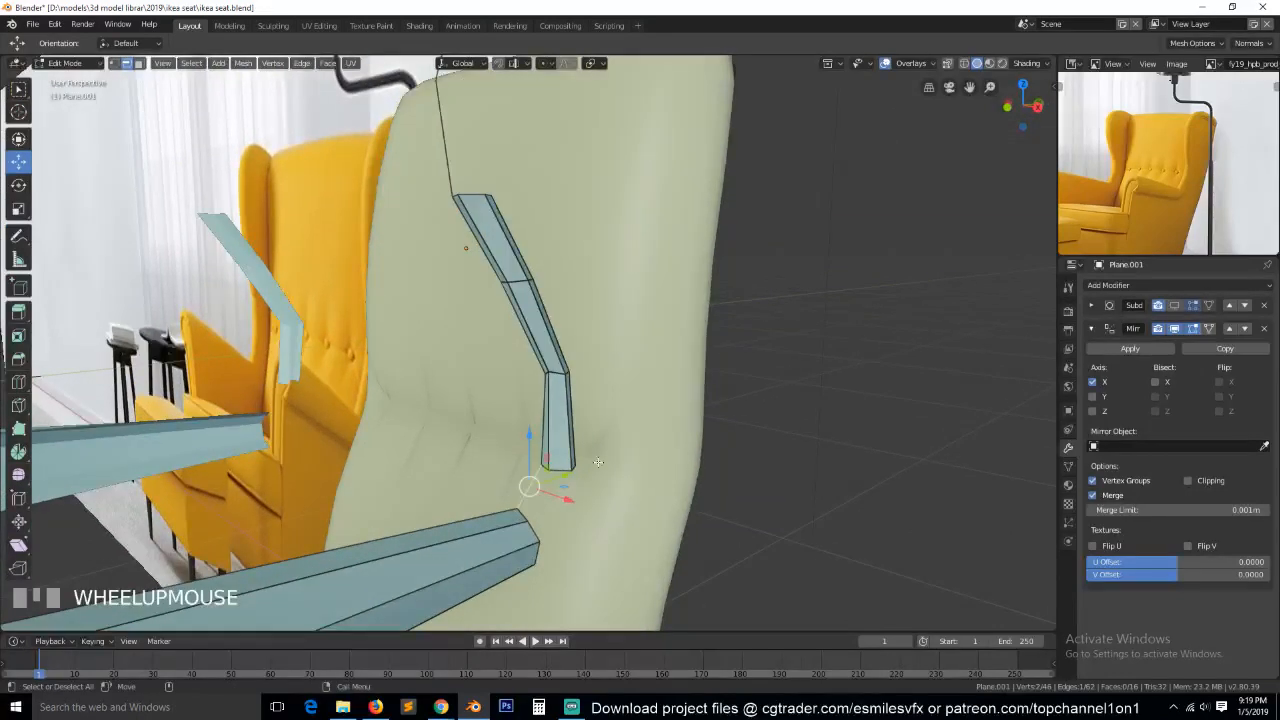
pyautogui.press('1')
pyautogui.click(556, 477)
pyautogui.hotkey('alt', 'a')
pyautogui.click(559, 478)
pyautogui.press('g')
pyautogui.press('g')
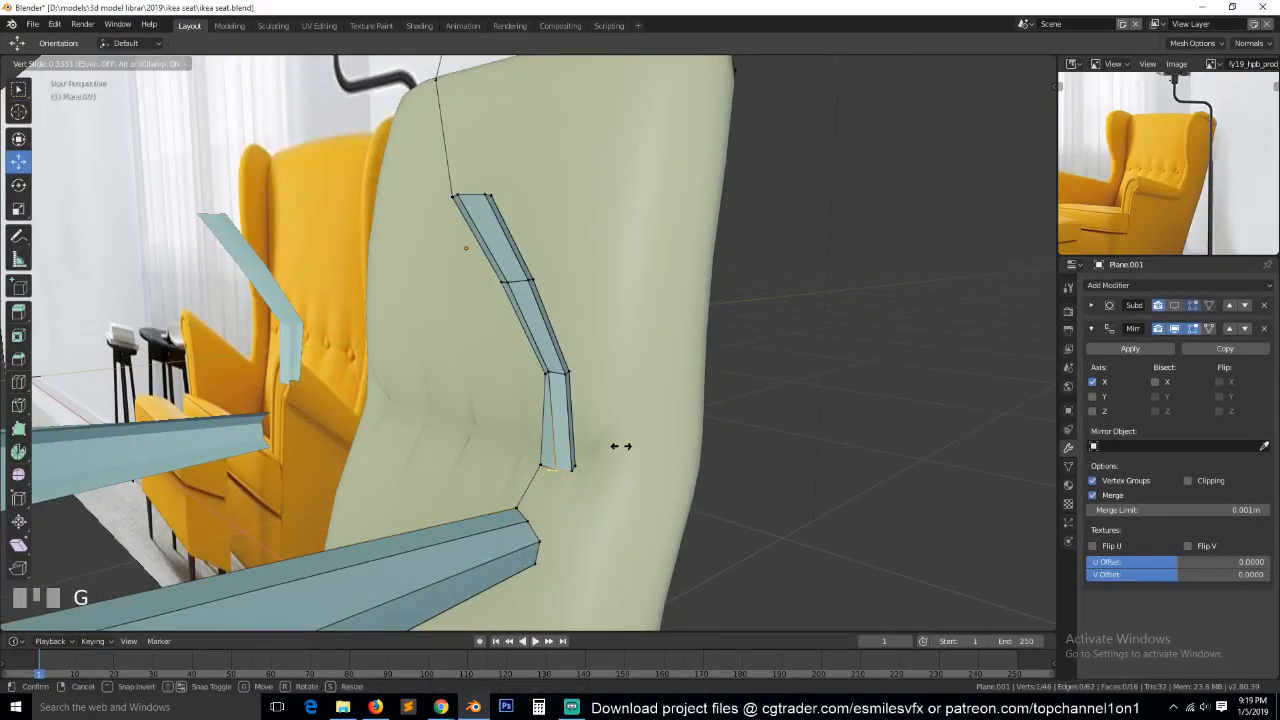
pyautogui.click(623, 446)
# Fill two faces joining the wing strip's lower end edges to the armrest's rear-end edges.
pyautogui.press('2')
pyautogui.click(527, 511)
pyautogui.keyDown('shift'); pyautogui.click(551, 469); pyautogui.keyUp('shift')
pyautogui.press('f')
pyautogui.press('`')
pyautogui.moveTo(558, 467); pyautogui.dragTo(583, 474, button='middle')
pyautogui.press('a')
pyautogui.click(548, 552)
pyautogui.keyDown('shift'); pyautogui.click(580, 492); pyautogui.keyUp('shift')
pyautogui.press('f')
# Select the armrest's rear-end vertices in the right side wireframe view and shear them by -0.633 along X.
pyautogui.press('`')
pyautogui.moveTo(649, 551); pyautogui.dragTo(585, 517, button='middle')
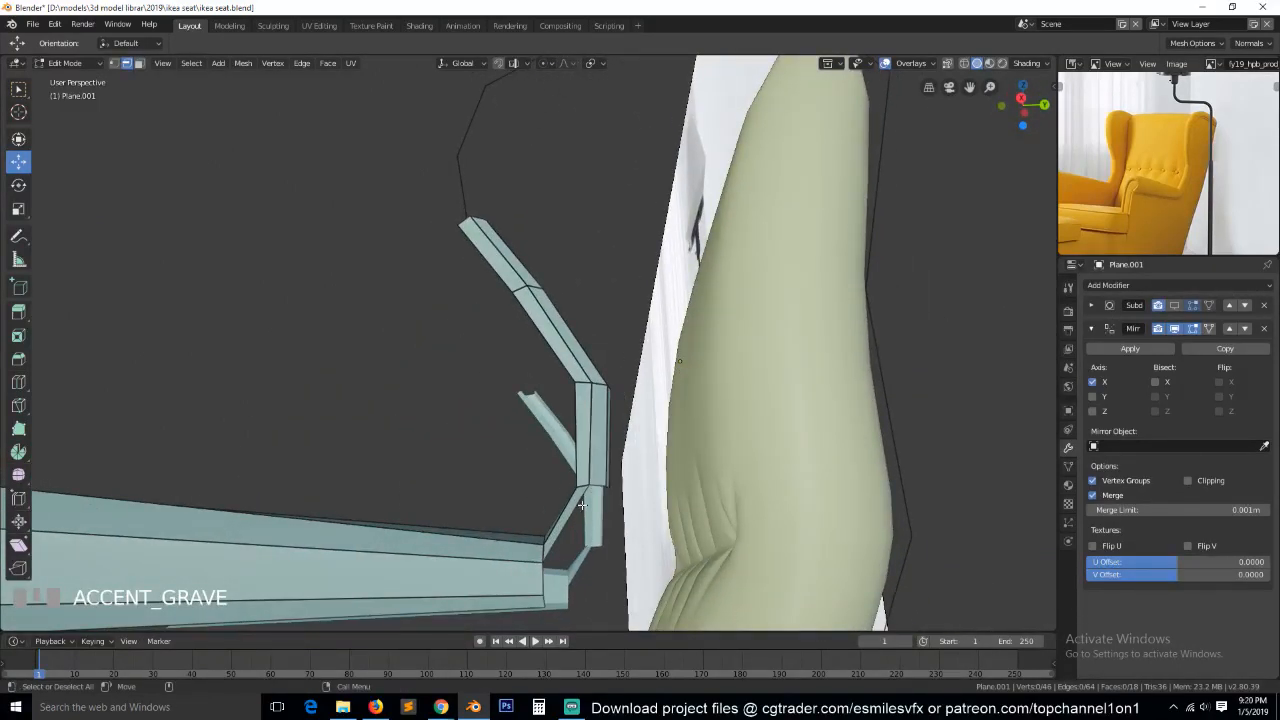
pyautogui.press('KP_1')
pyautogui.press('KP_3')
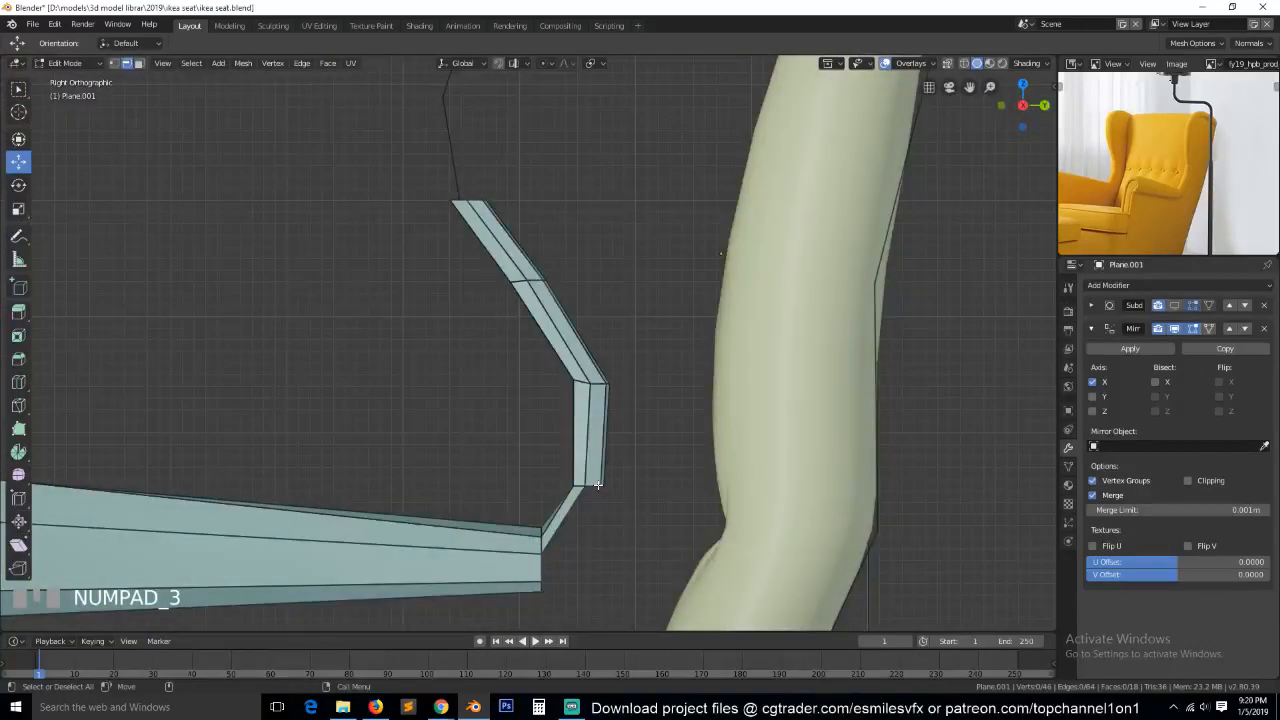
pyautogui.press('1')
pyautogui.hotkey('alt', 'a')
pyautogui.press('z')
pyautogui.click(390, 539)
pyautogui.press('b')
pyautogui.moveTo(512, 492); pyautogui.dragTo(566, 602)
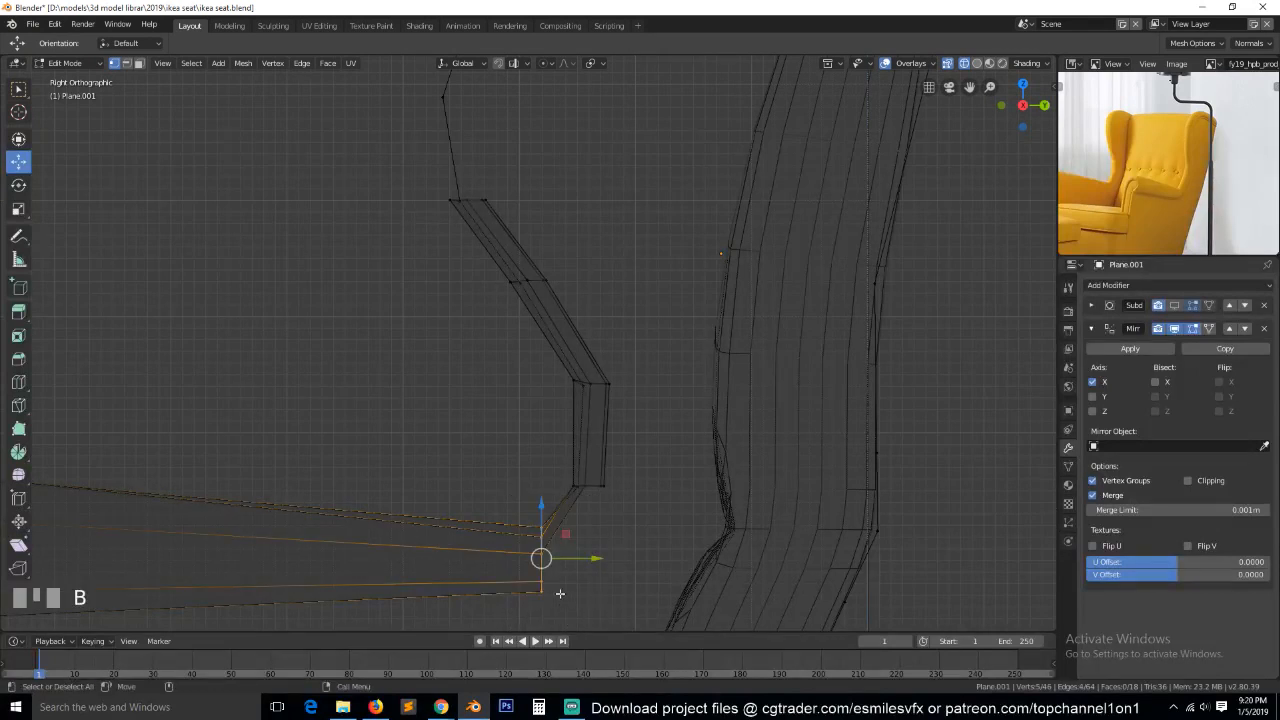
pyautogui.click(16, 549)
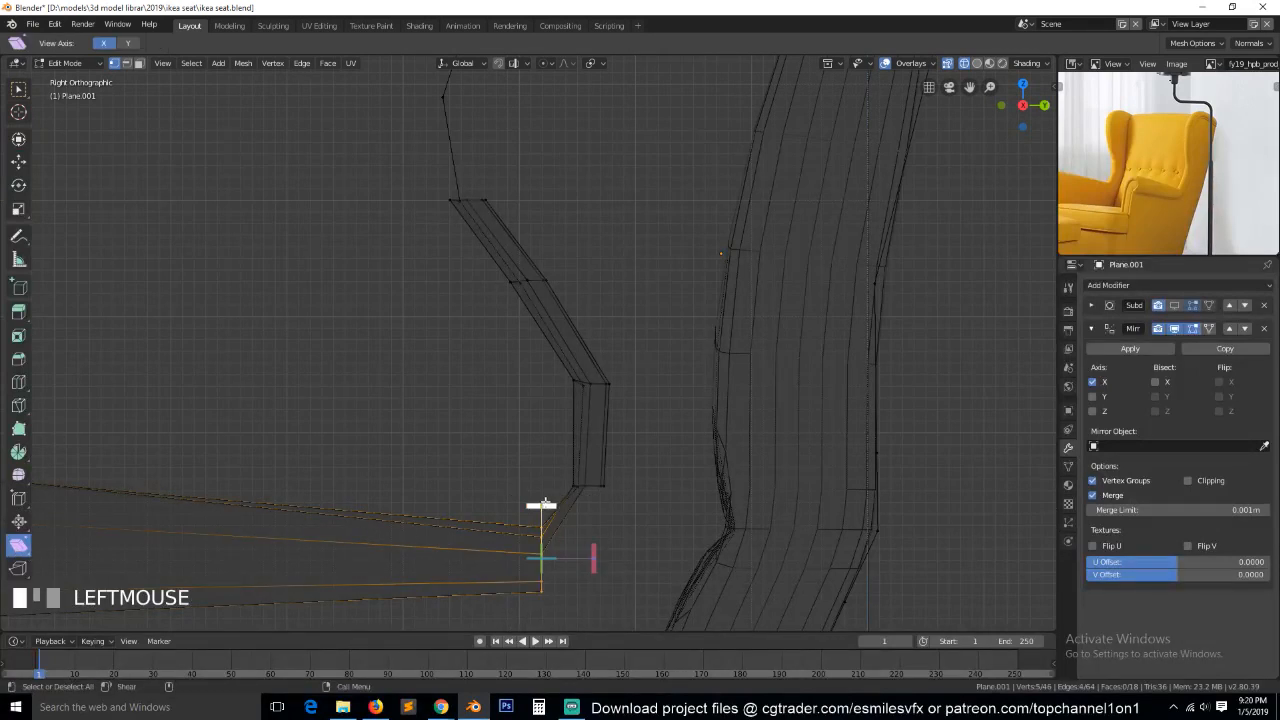
pyautogui.moveTo(541, 504); pyautogui.dragTo(522, 507)
pyautogui.moveTo(432, 516); pyautogui.dragTo(211, 545)
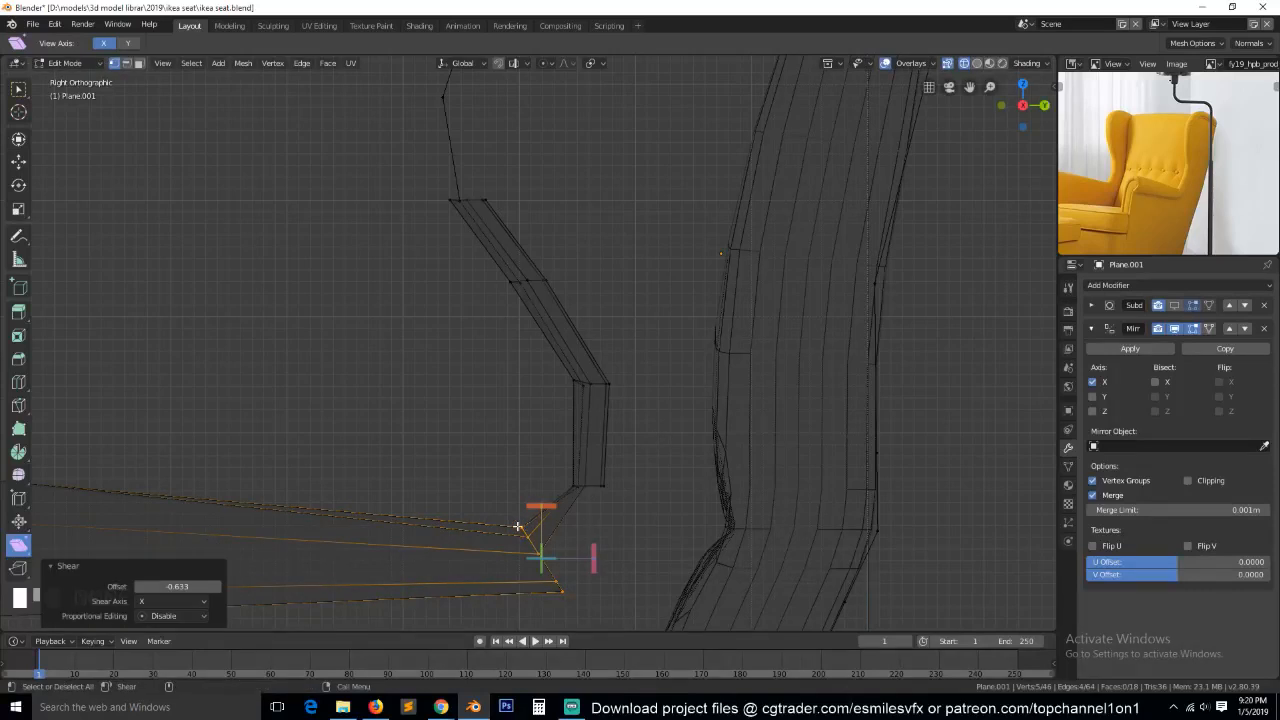
# Move the armrest's rear-end vertices individually in the side view so the end slants toward the wing strip.
pyautogui.click(18, 162)
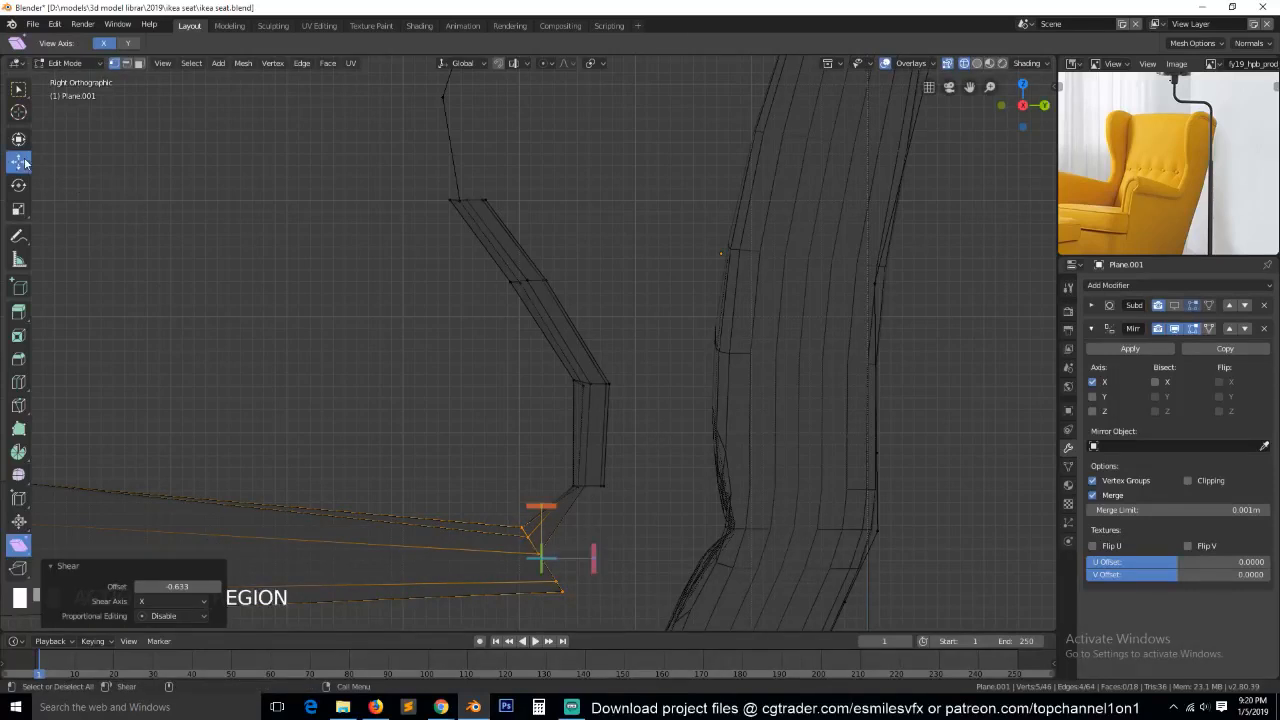
pyautogui.hotkey('alt', 'a')
pyautogui.click(527, 536)
pyautogui.press('g')
pyautogui.click(546, 549)
pyautogui.press('g')
pyautogui.click(566, 580)
pyautogui.click(566, 580)
pyautogui.press('g')
pyautogui.click(543, 551)
pyautogui.click(576, 592)
pyautogui.press('g')
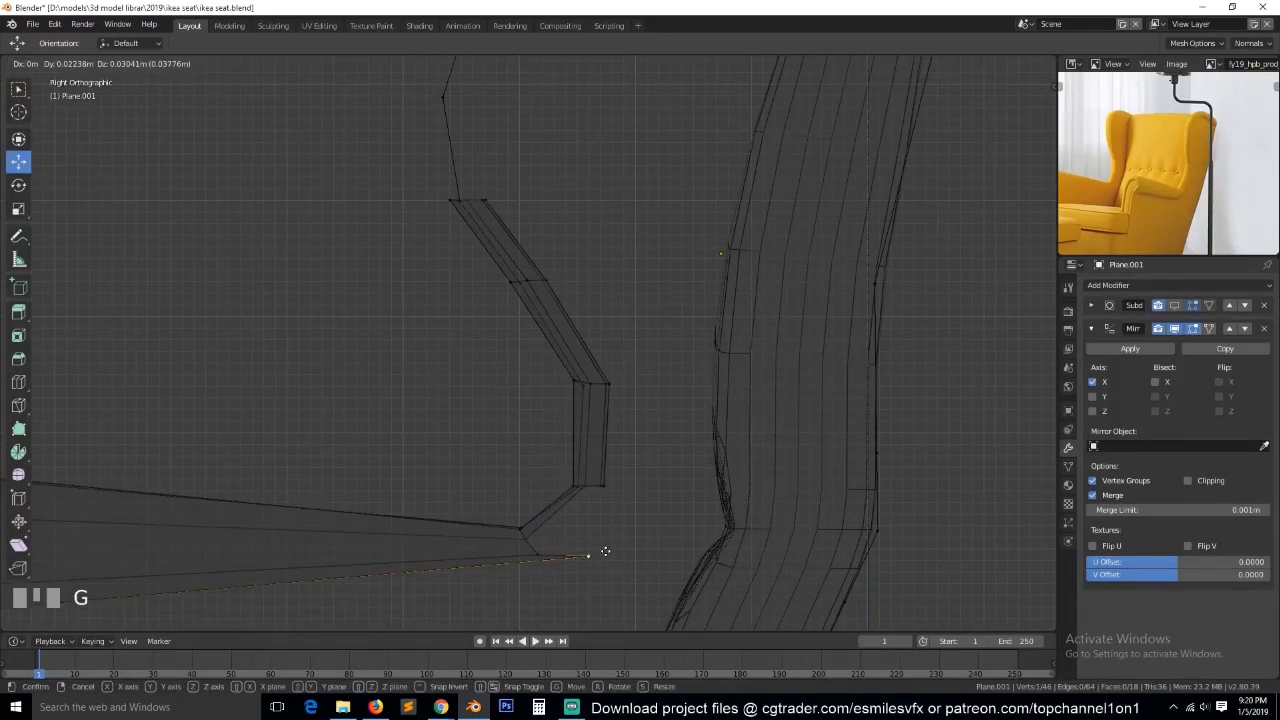
pyautogui.click(586, 558)
# Return to solid shading and fill two more faces closing the gap between the armrest's rear end and the wing strip.
pyautogui.hotkey('alt', 'a')
pyautogui.press('z')
pyautogui.click(638, 521)
pyautogui.moveTo(636, 521)
pyautogui.mouseDown(button='middle')
pyautogui.moveTo(660, 521)
pyautogui.moveTo(623, 489)
pyautogui.moveTo(690, 530)
pyautogui.moveTo(591, 506)
pyautogui.mouseUp(button='middle')
pyautogui.press('2')
pyautogui.click(529, 545)
pyautogui.press('`')
pyautogui.keyDown('shift'); pyautogui.click(599, 488); pyautogui.keyUp('shift')
pyautogui.press('f')
pyautogui.press('`')
pyautogui.click(602, 479)
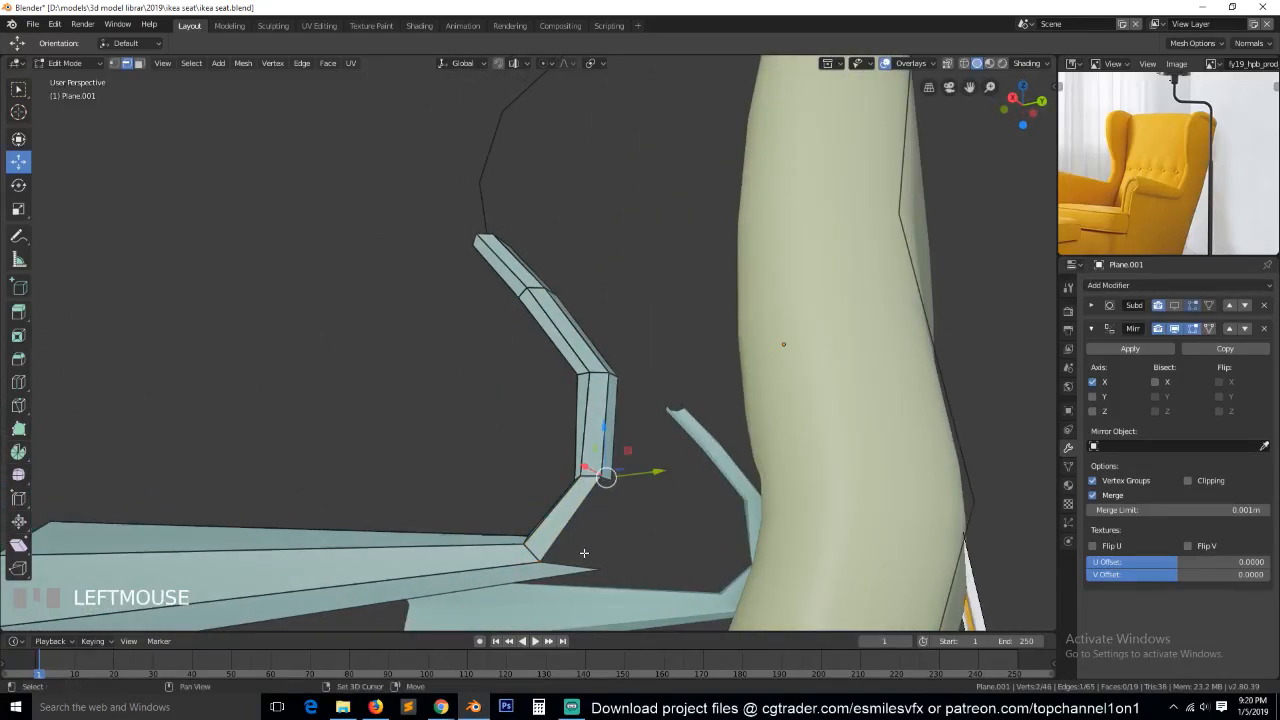
pyautogui.keyDown('shift'); pyautogui.click(581, 561); pyautogui.keyUp('shift')
pyautogui.press('f')
# Move the protruding lower rear vertex of the armrest about 0.03 m forward along Y in the side view.
pyautogui.press('1')
pyautogui.moveTo(605, 540); pyautogui.dragTo(600, 560, button='middle')
pyautogui.click(598, 568)
pyautogui.press('KP_1')
pyautogui.press('KP_3')
pyautogui.press('g')
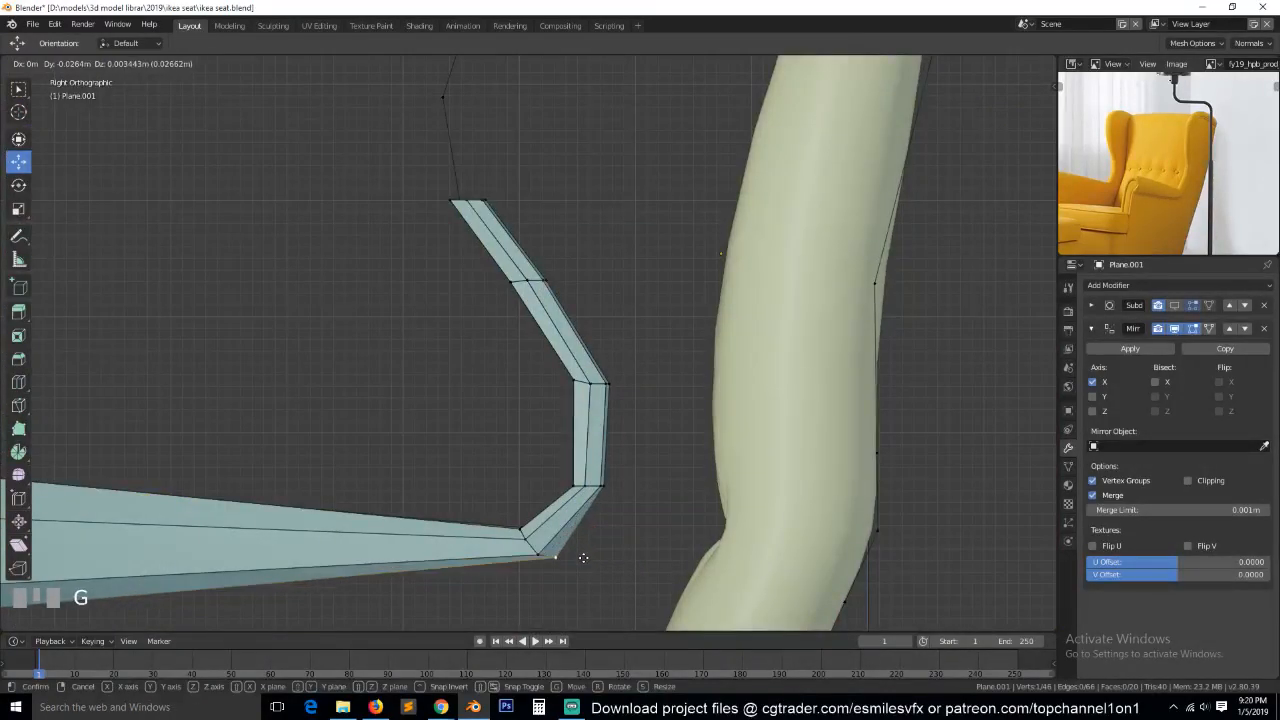
pyautogui.click(578, 561)
# Show the frame's subdivision smoothing in the viewport, inspect the armrest and wing joint, and save the file.
pyautogui.press('Tab')
pyautogui.press('`')
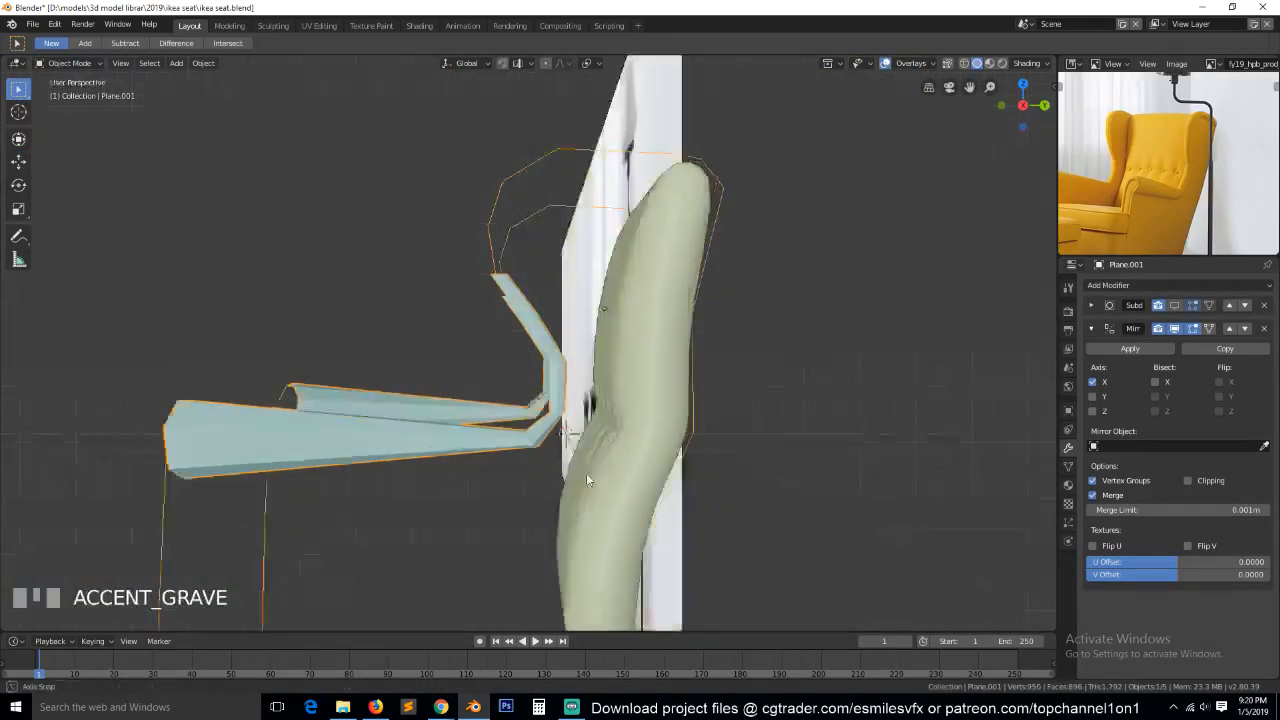
pyautogui.scroll(-3, 706, 478)
pyautogui.press('`')
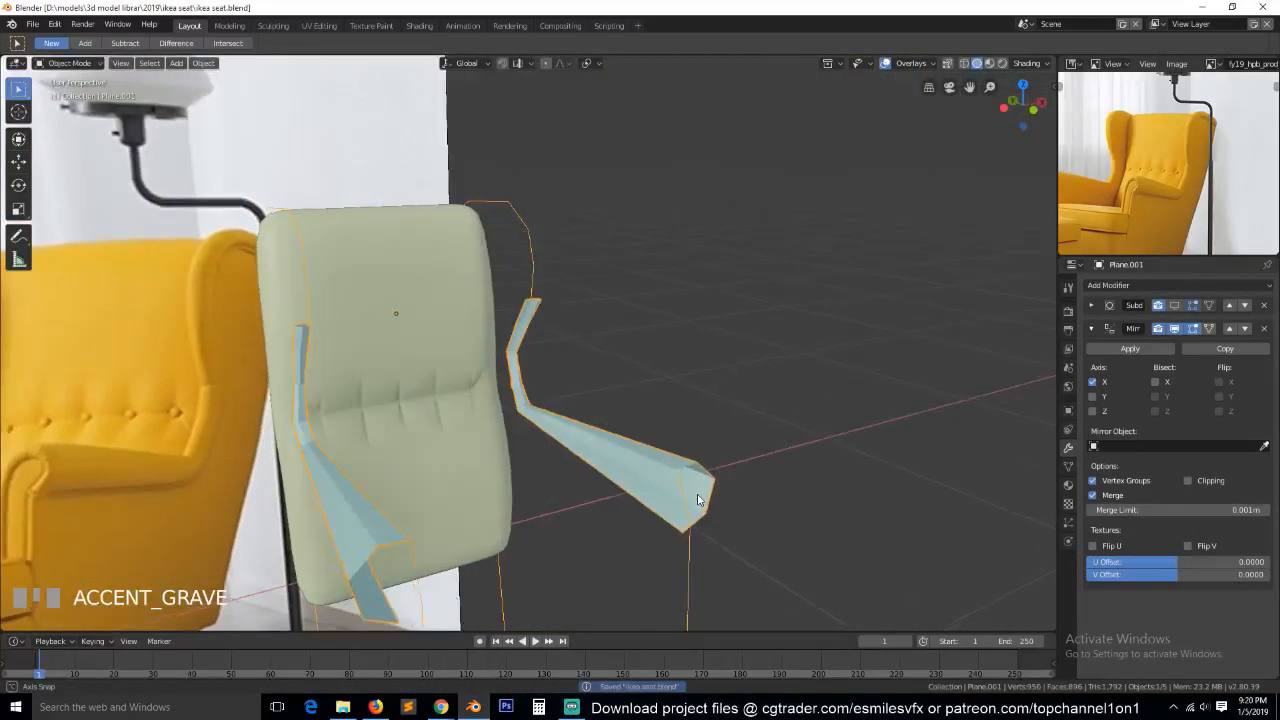
pyautogui.click(1177, 306)
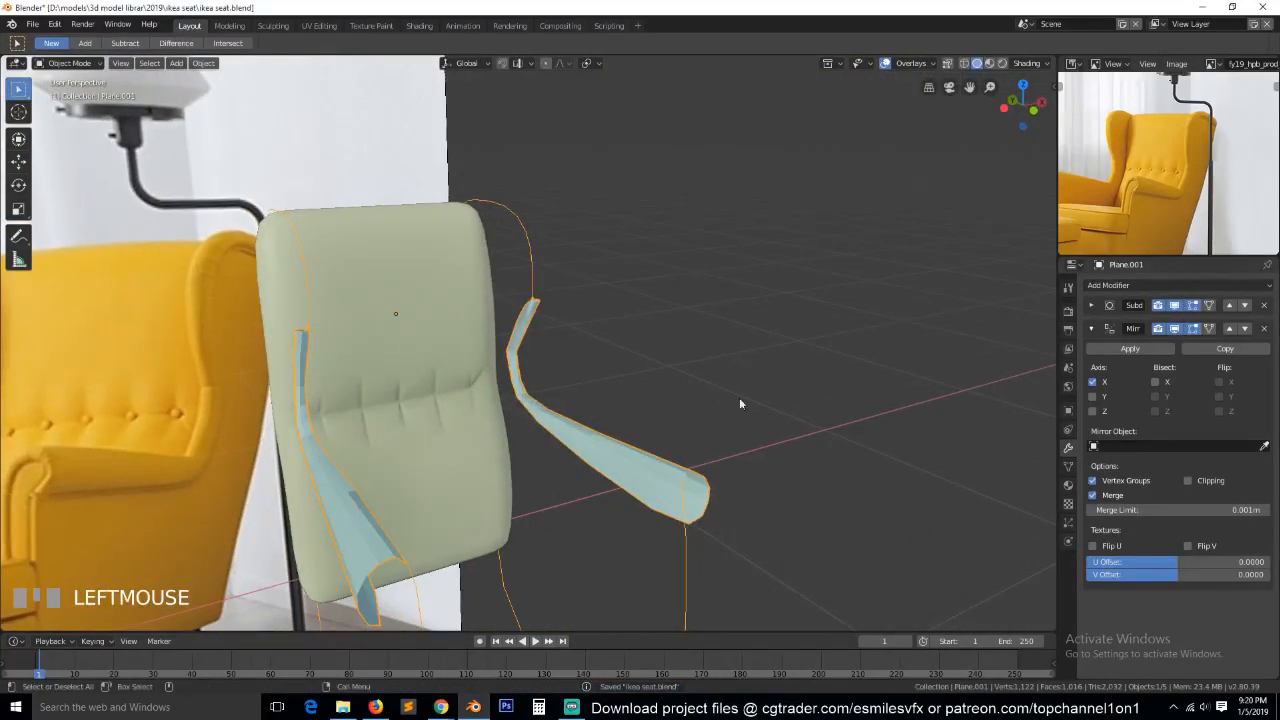
pyautogui.press('`')
pyautogui.moveTo(628, 405); pyautogui.dragTo(650, 402, button='middle')
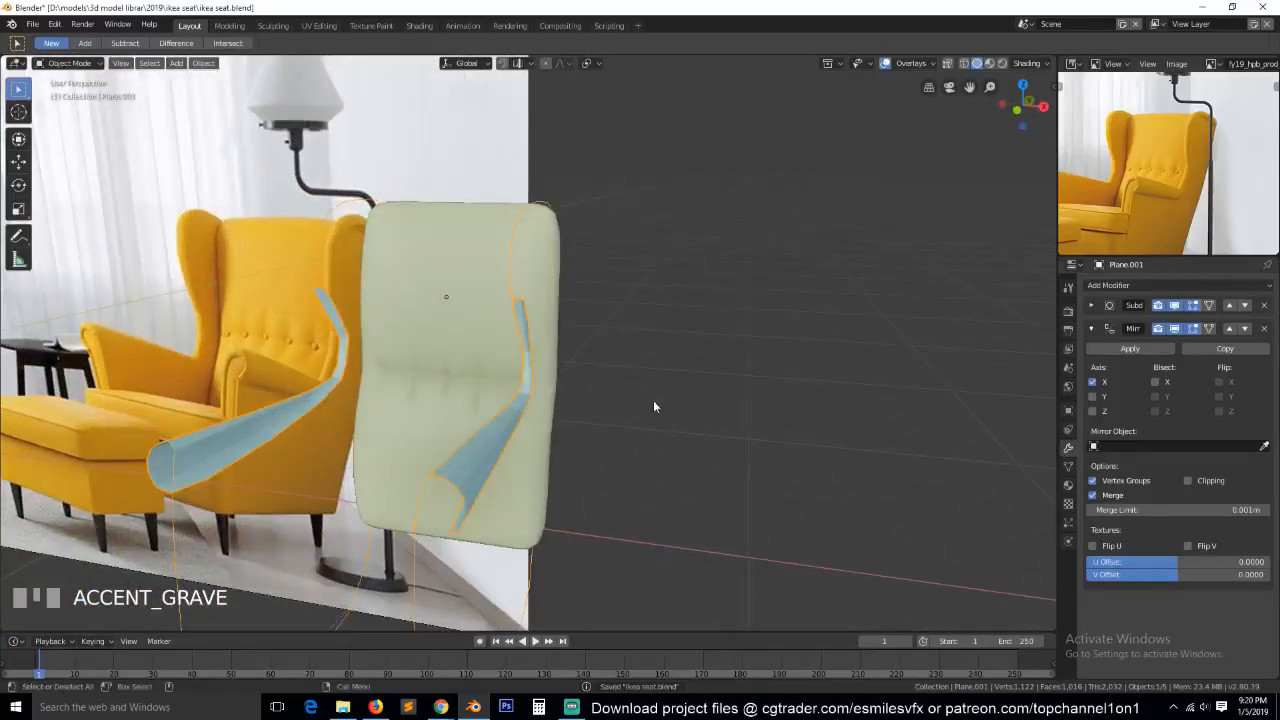
pyautogui.hotkey('ctrl', 's')
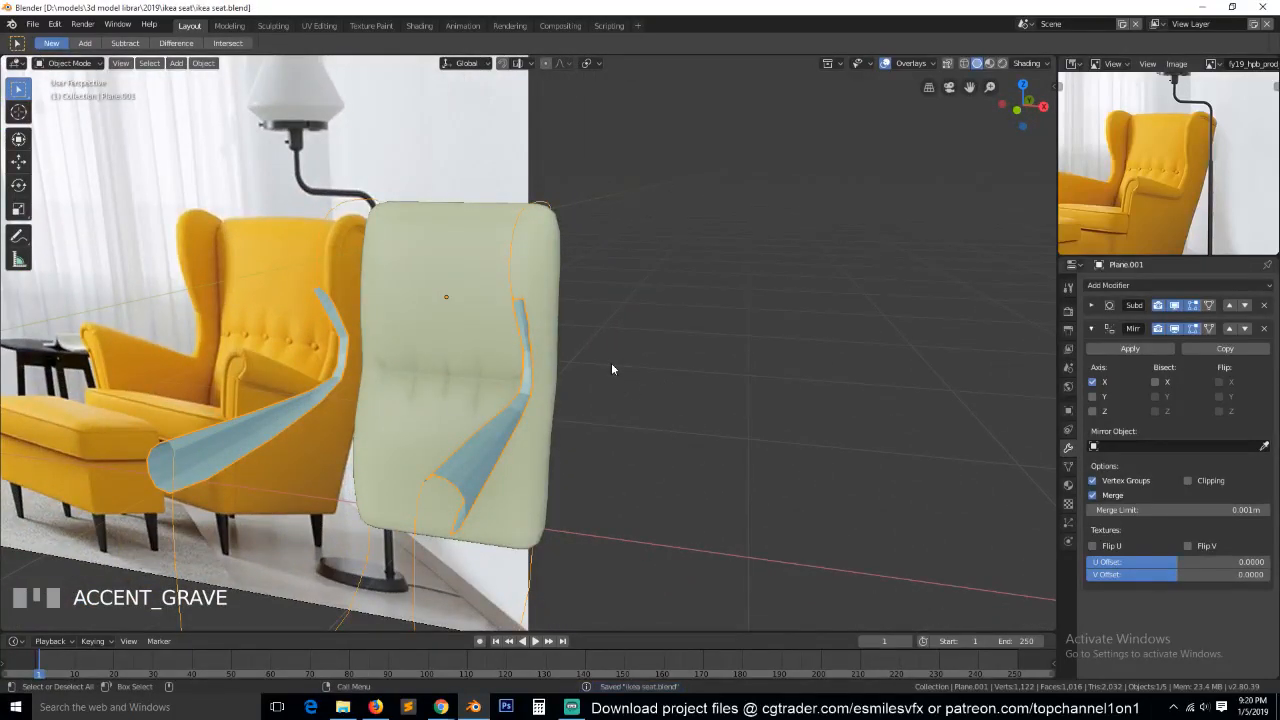
# Save the file again, collapse the Mirror modifier and hide the subdivision smoothing in the viewport.
pyautogui.press('KP_1')
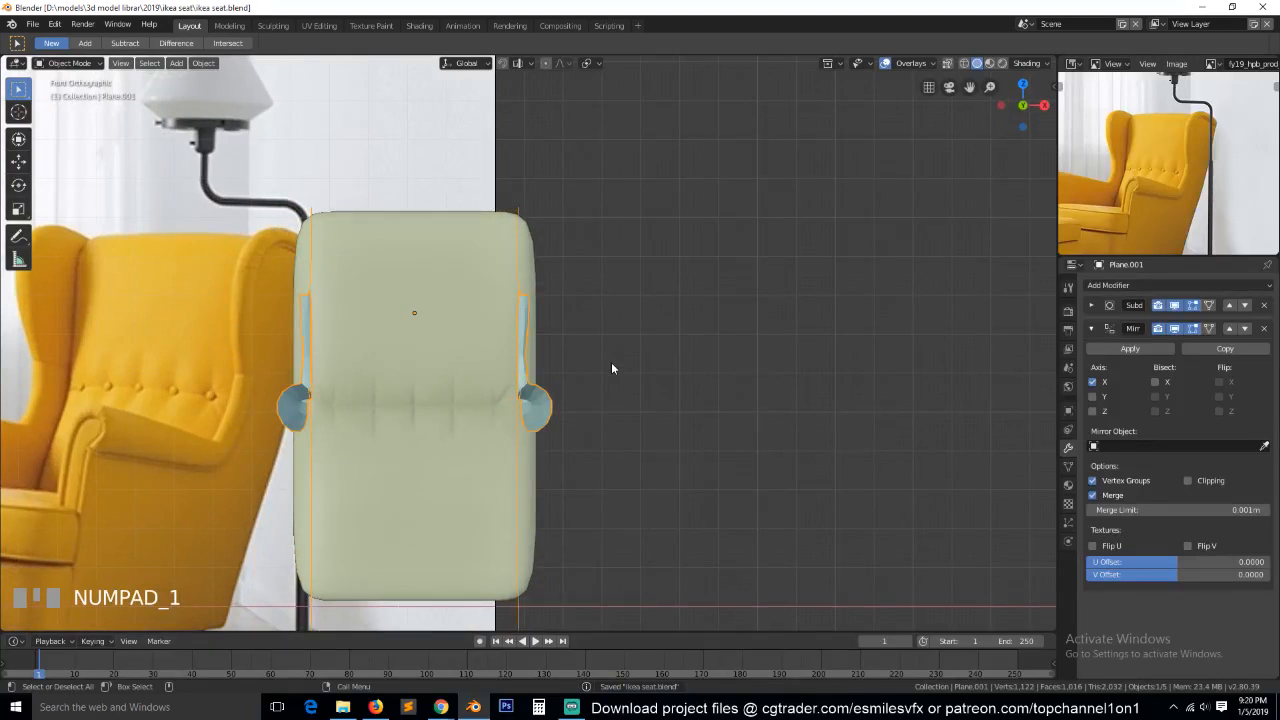
pyautogui.scroll(2, 588, 383)
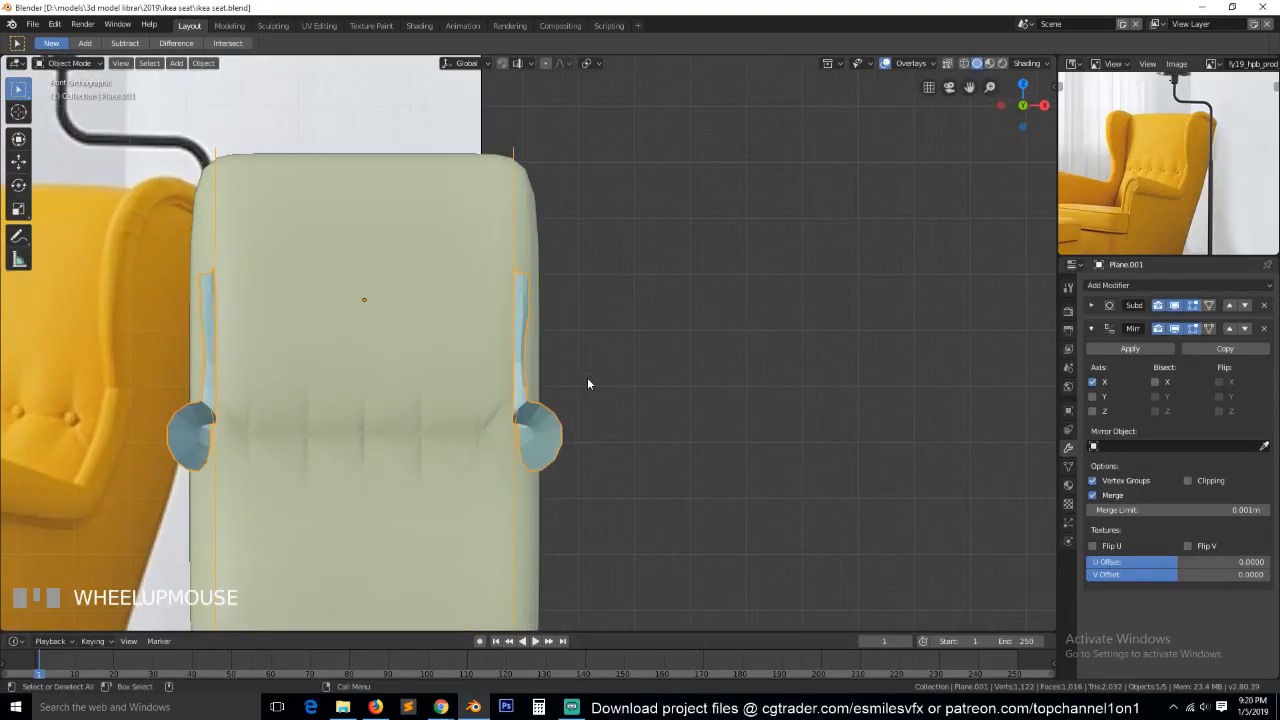
pyautogui.press('Tab')
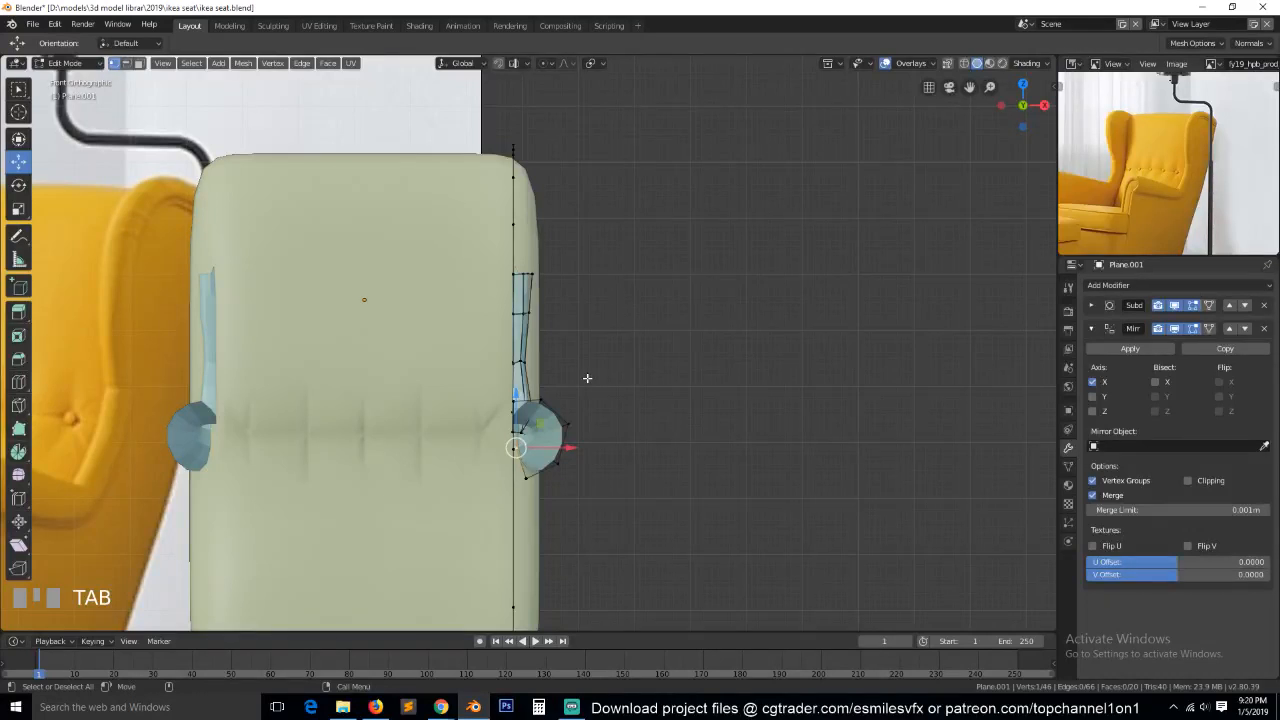
pyautogui.hotkey('ctrl', 's')
pyautogui.hotkey('alt', 'a')
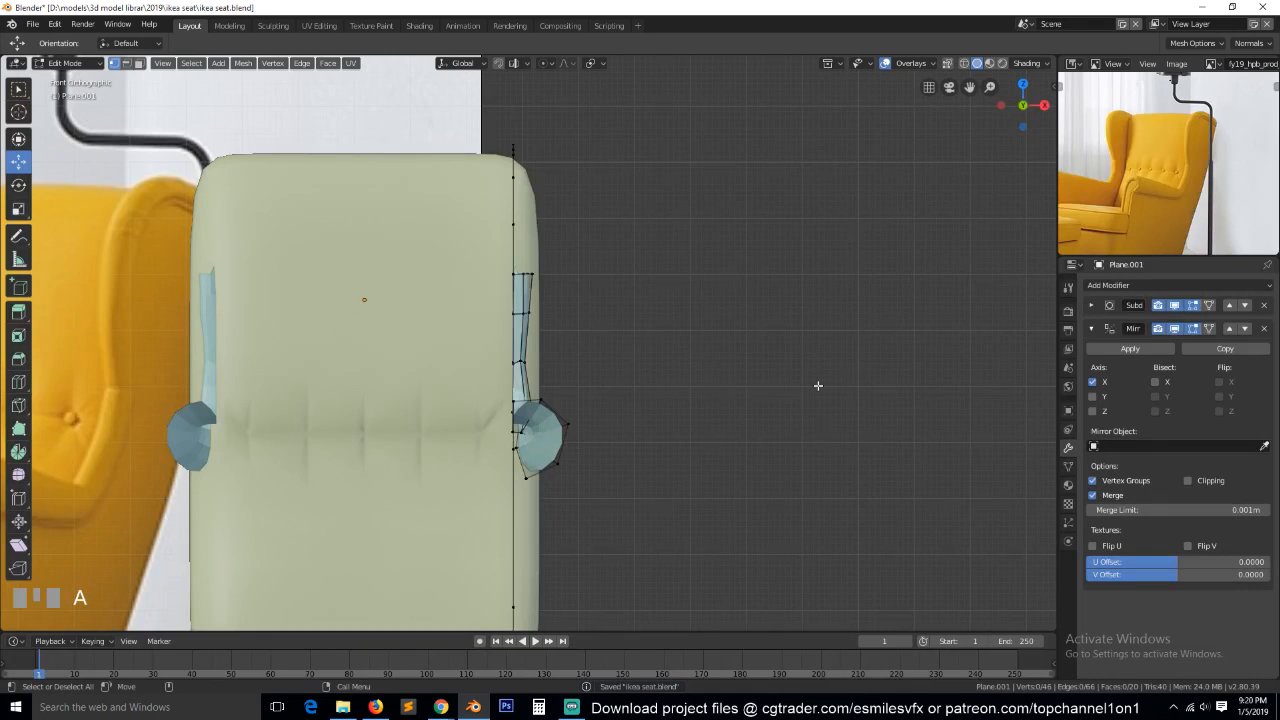
pyautogui.press('Tab')
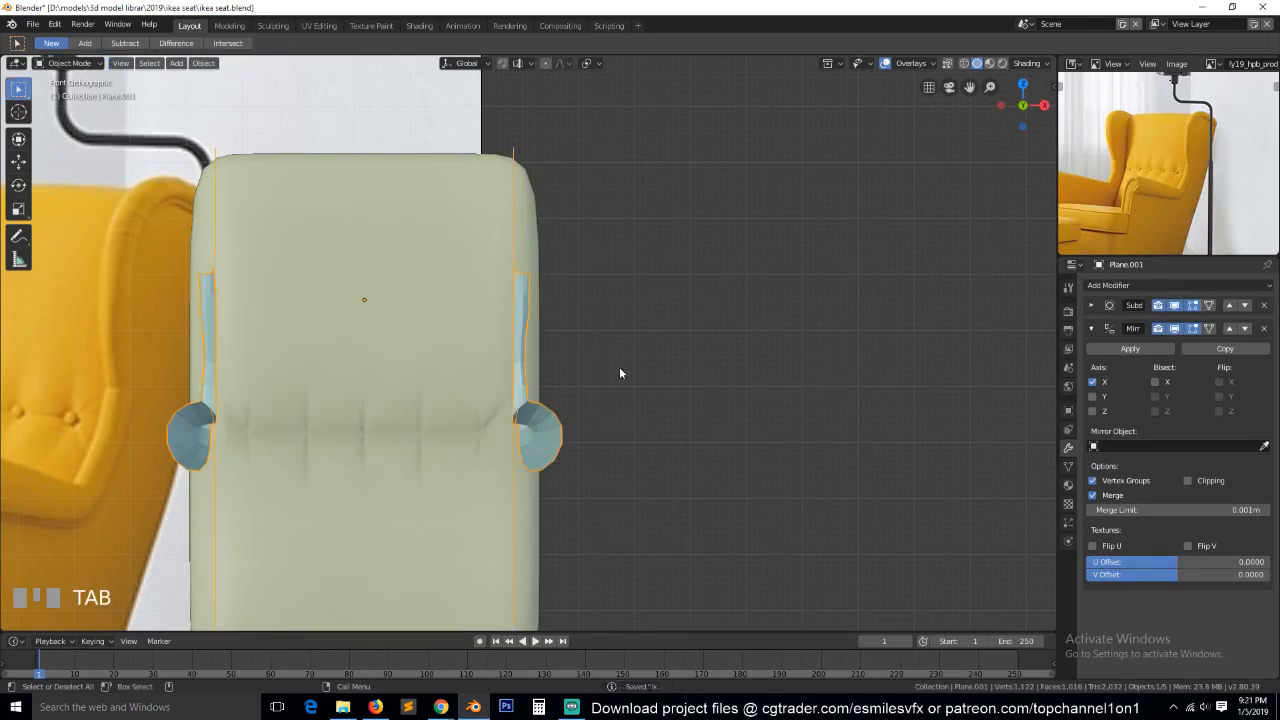
pyautogui.click(1092, 328)
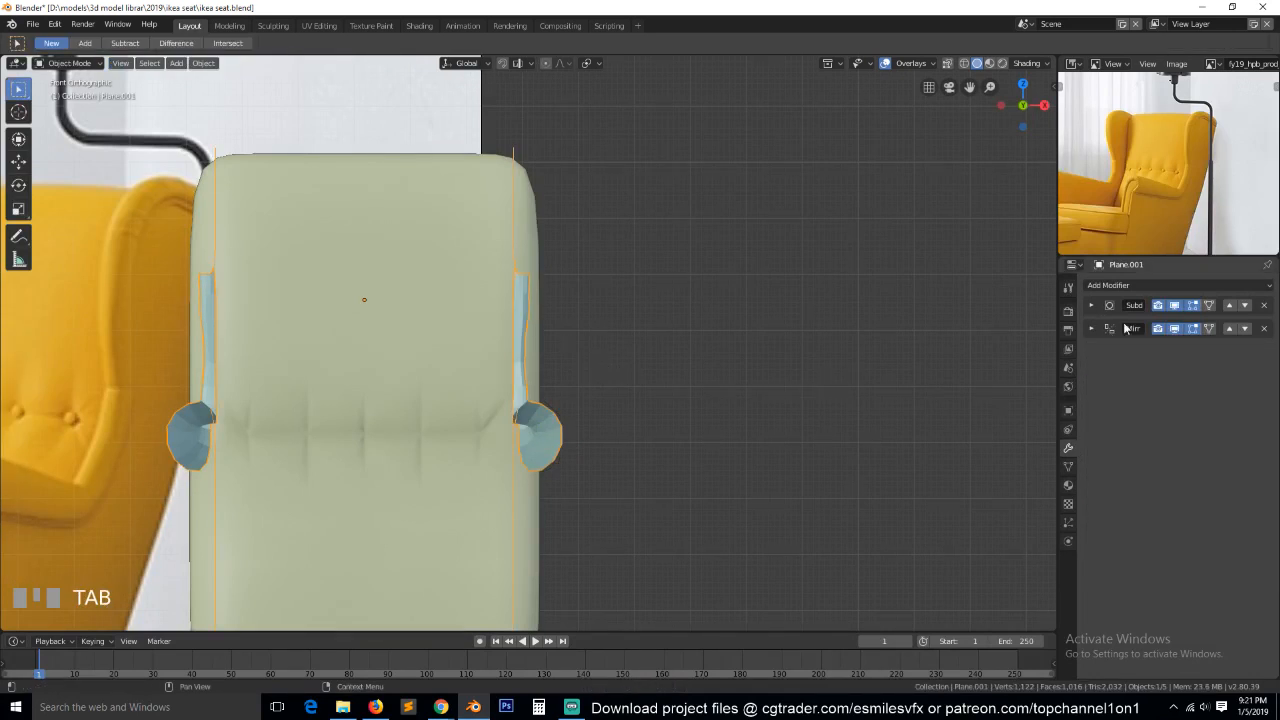
pyautogui.click(1175, 305)
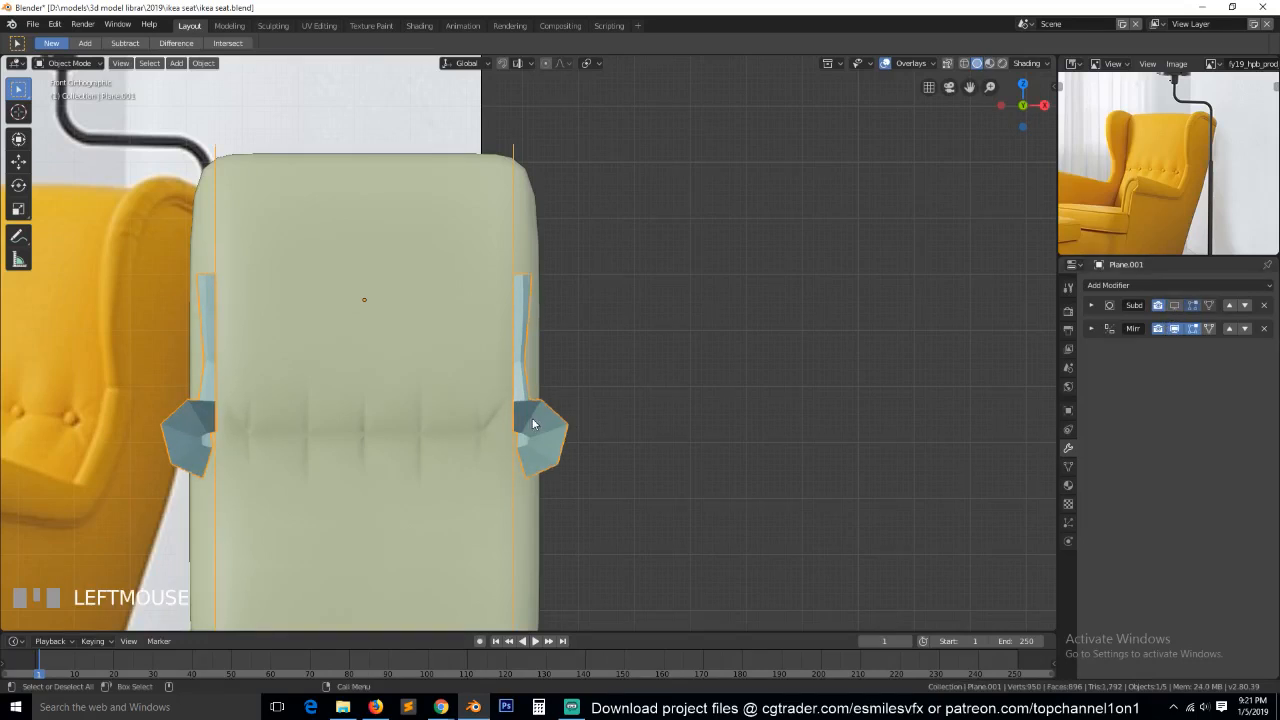
# Extrude the armrest's inner long edge twice in the front wireframe view: X -0.02, Z -0.0114 m, and X -0.0443, Z -0.0657 m.
pyautogui.press('Tab')
pyautogui.press('Tab')
pyautogui.press('Tab')
pyautogui.press('`')
pyautogui.moveTo(557, 403); pyautogui.dragTo(590, 428, button='middle')
pyautogui.press('2')
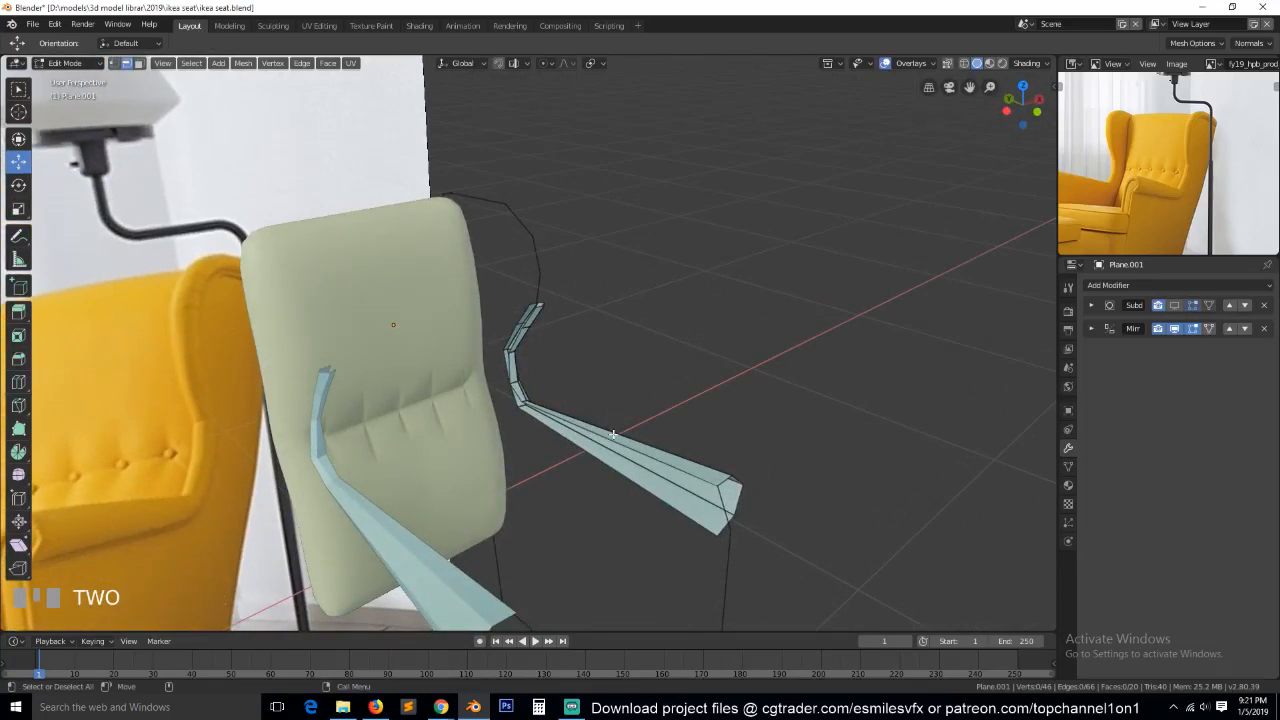
pyautogui.press('`')
pyautogui.click(570, 453)
pyautogui.press('KP_1')
pyautogui.scroll(-2, 1157, 196)
pyautogui.scroll(-2, 1157, 196)
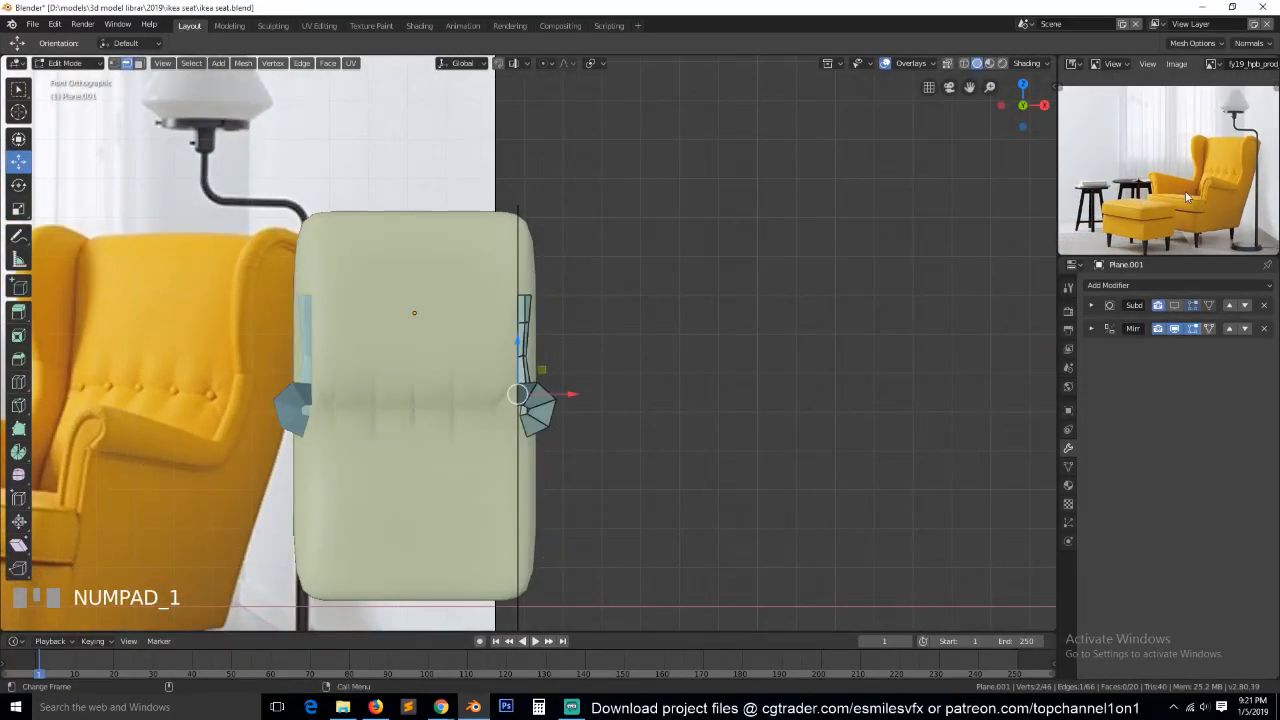
pyautogui.scroll(2, 354, 503)
pyautogui.press('`')
pyautogui.moveTo(456, 456); pyautogui.dragTo(612, 490, button='middle')
pyautogui.press('KP_1')
pyautogui.scroll(-1, 620, 418)
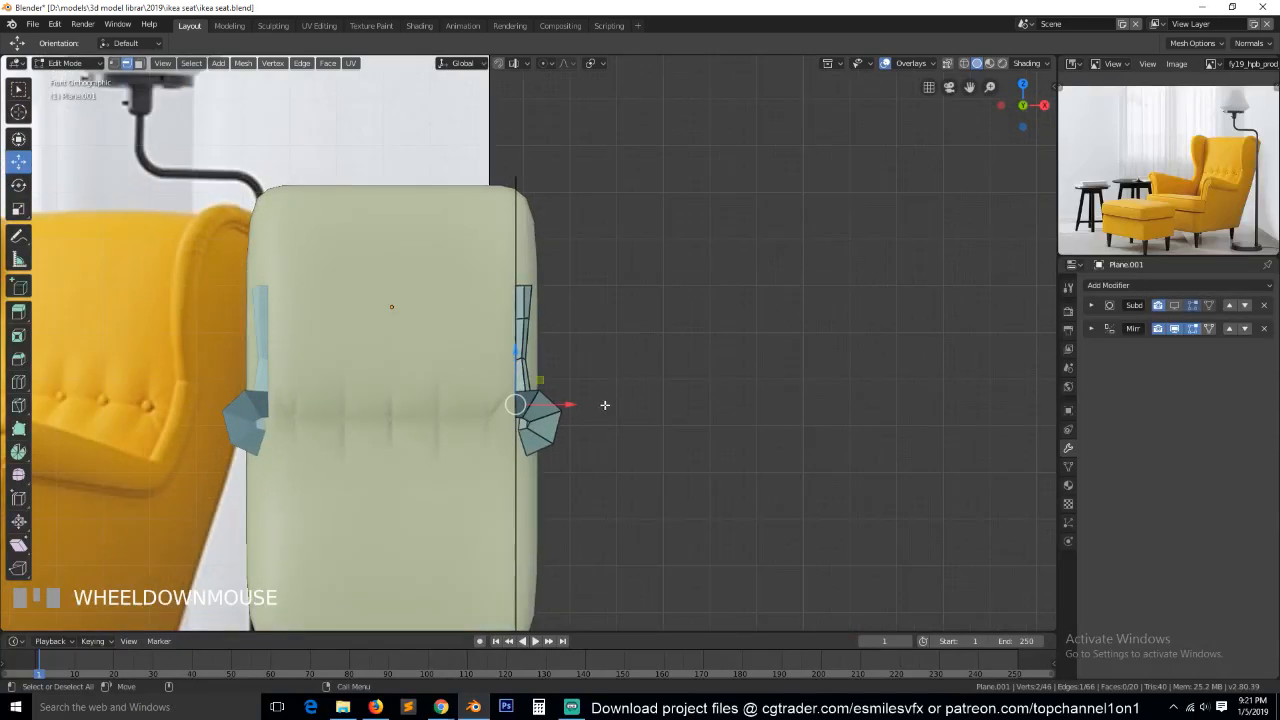
pyautogui.hotkey('shift', 'z')
pyautogui.press('e')
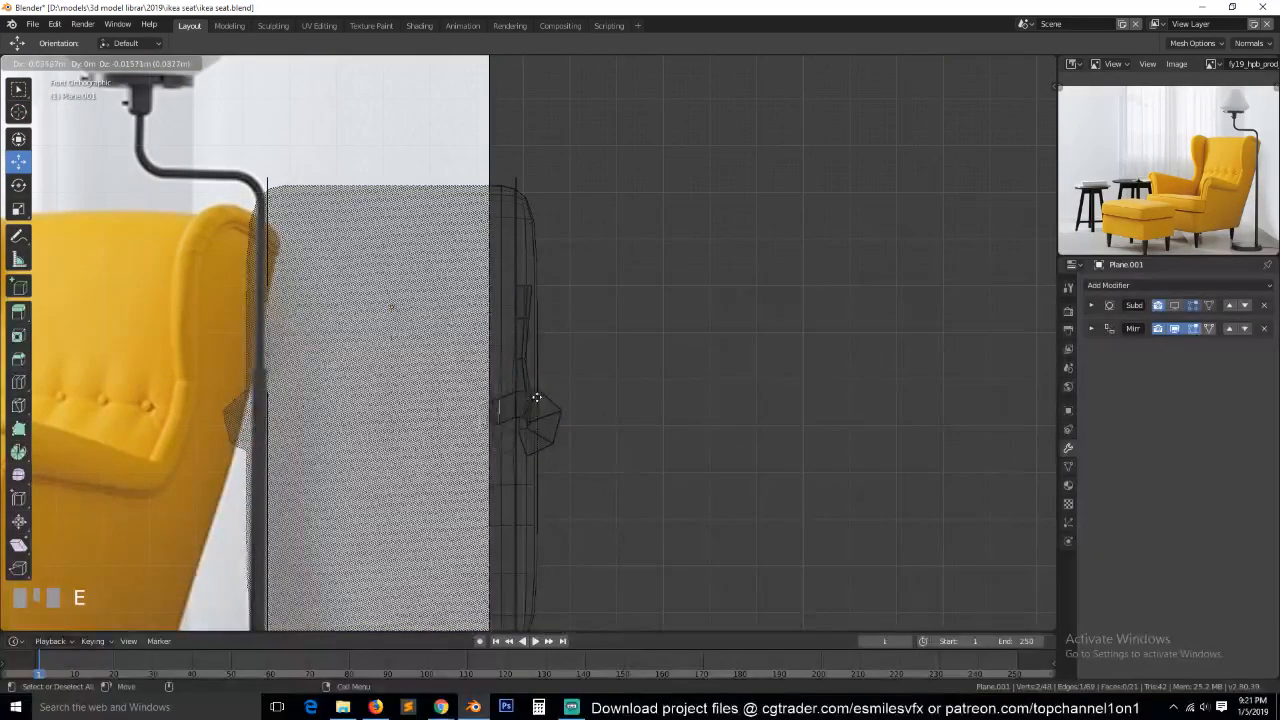
pyautogui.click(540, 394)
pyautogui.press('e')
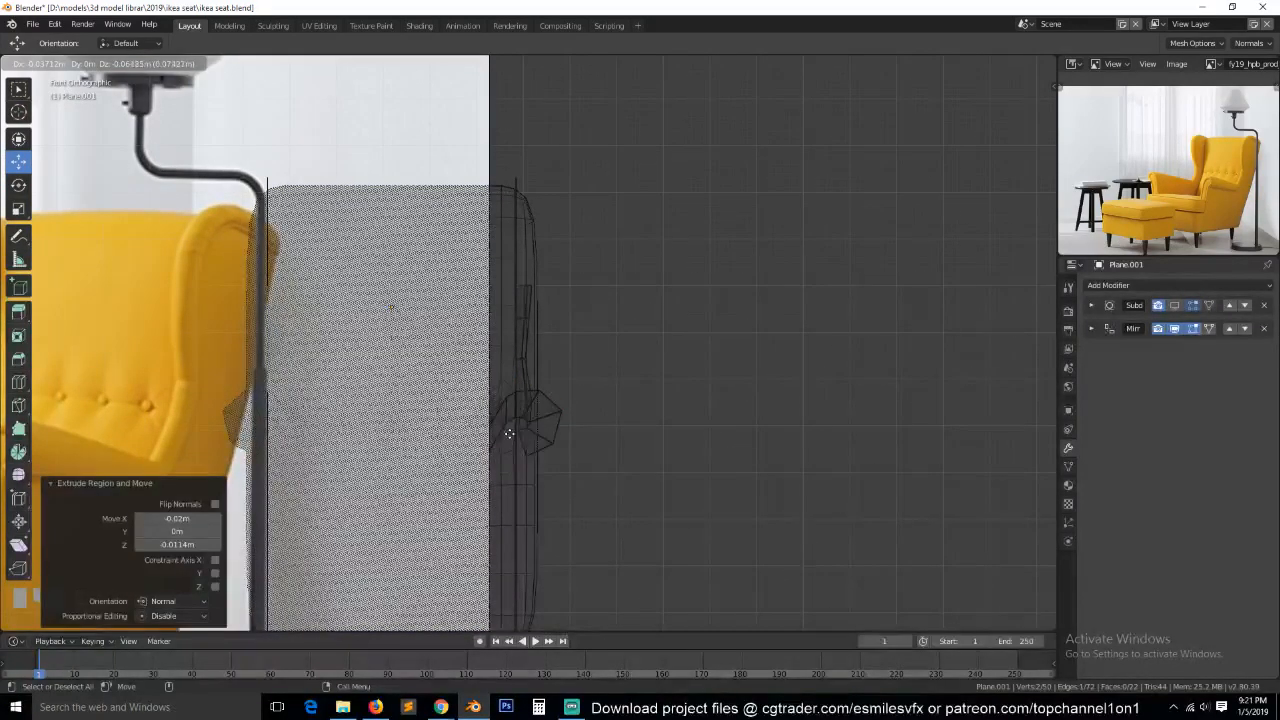
pyautogui.click(507, 433)
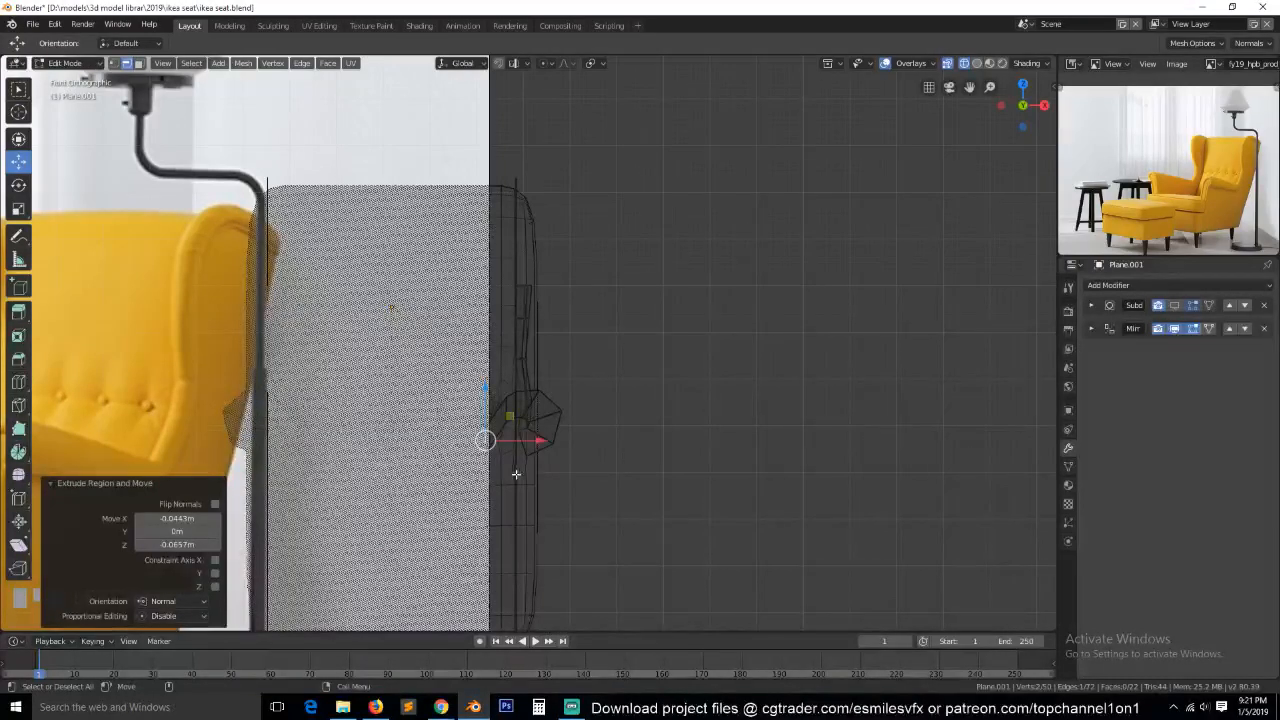
# Extrude the armrest's inner edge down 0.138 m and another 0.0528 m, and inward along X almost to the chair's centre.
pyautogui.press('e')
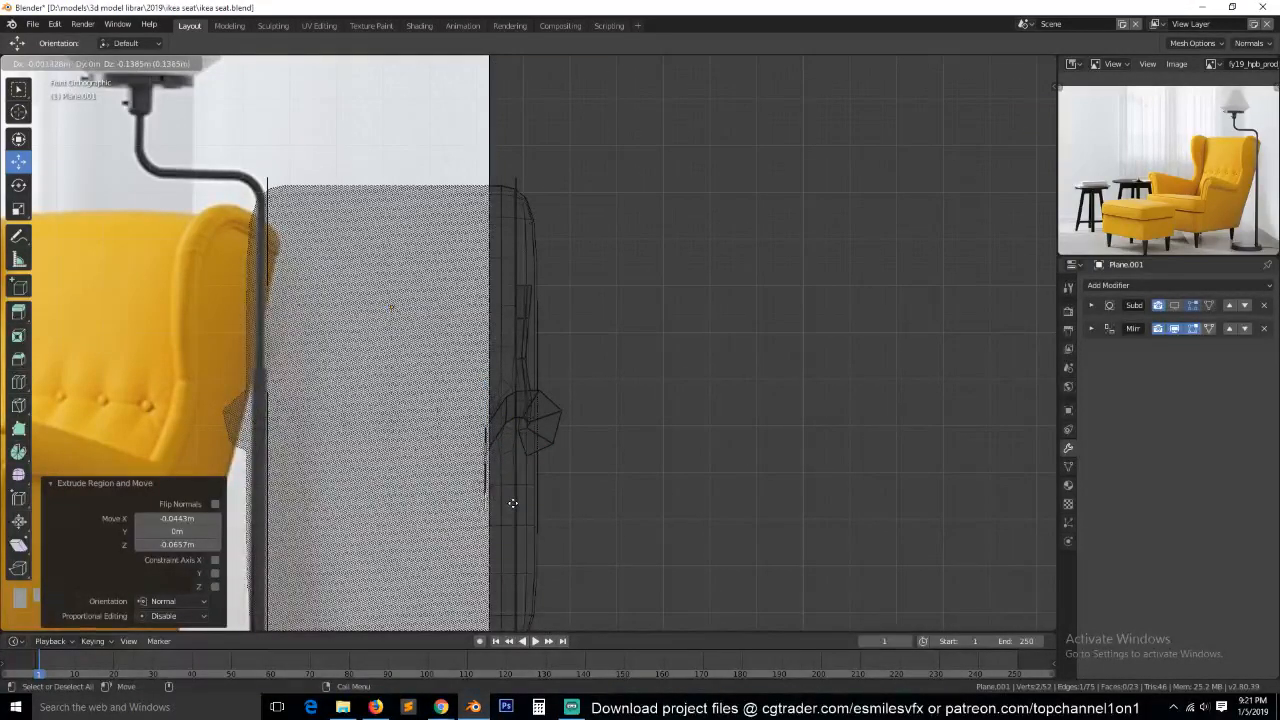
pyautogui.click(511, 504)
pyautogui.press('e')
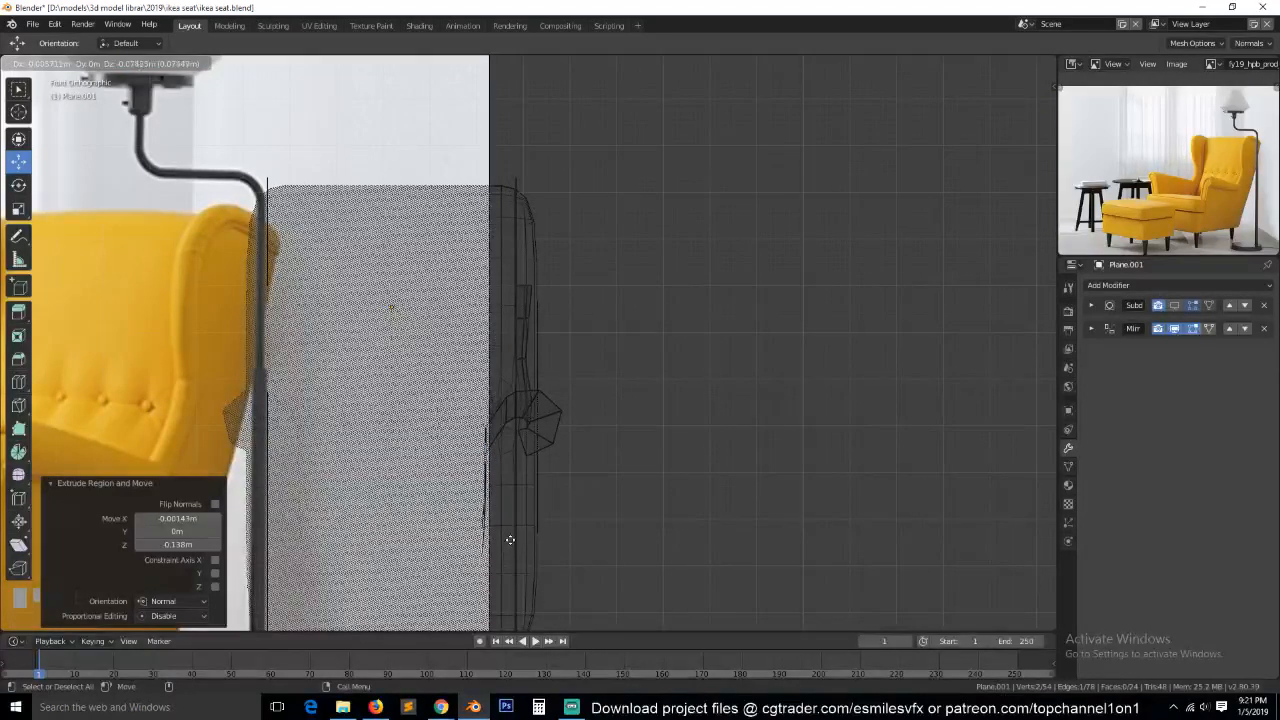
pyautogui.click(512, 530)
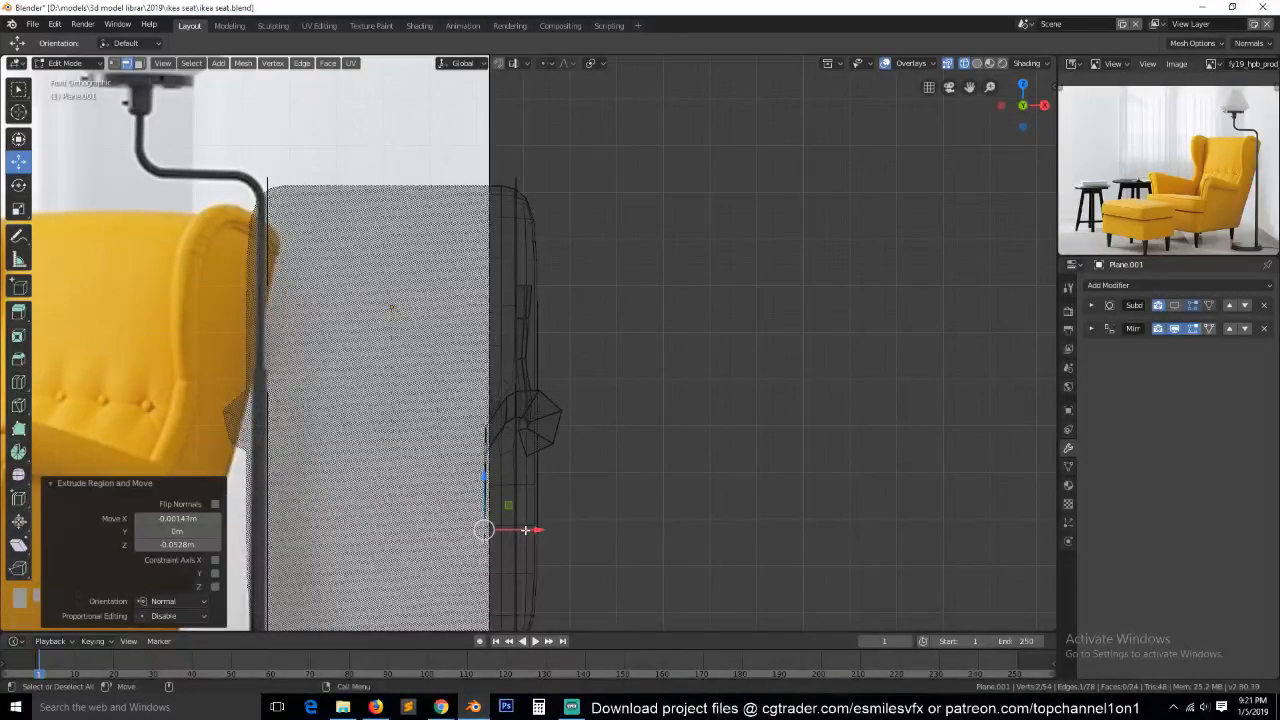
pyautogui.press('e')
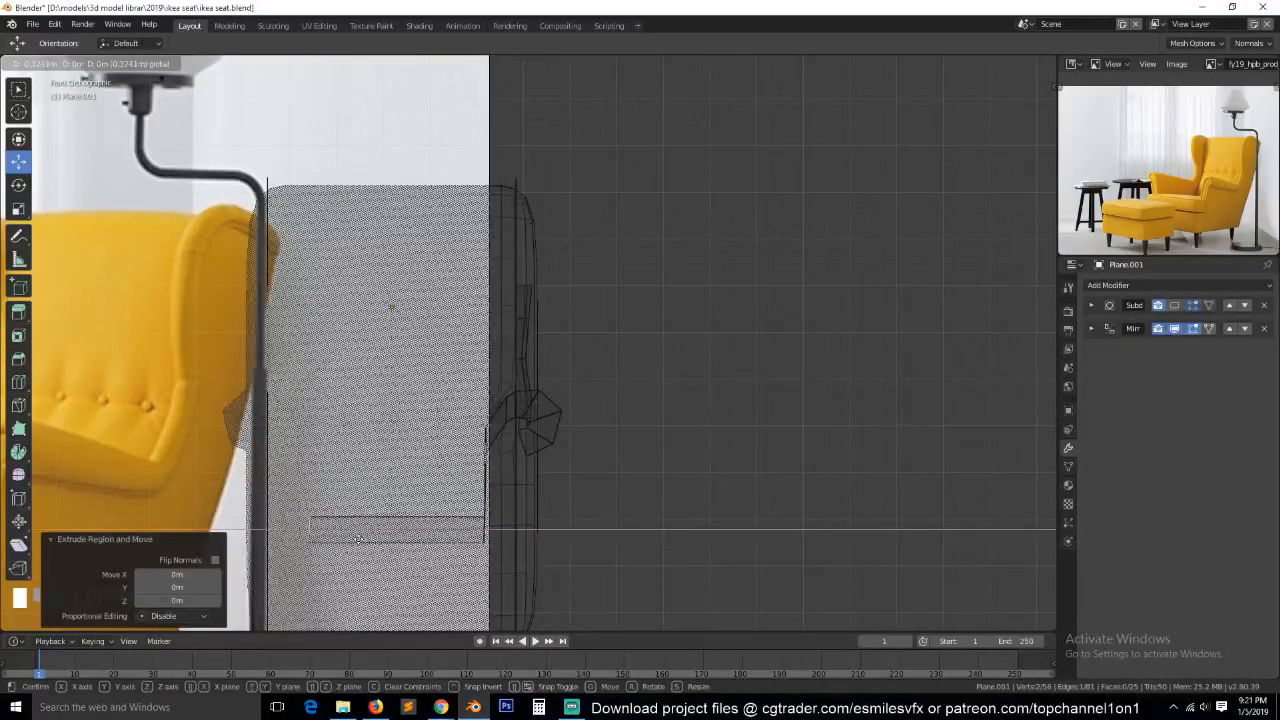
pyautogui.click(430, 541)
# Leave mesh editing and enable Clipping on the frame's Mirror modifier.
pyautogui.press('Tab')
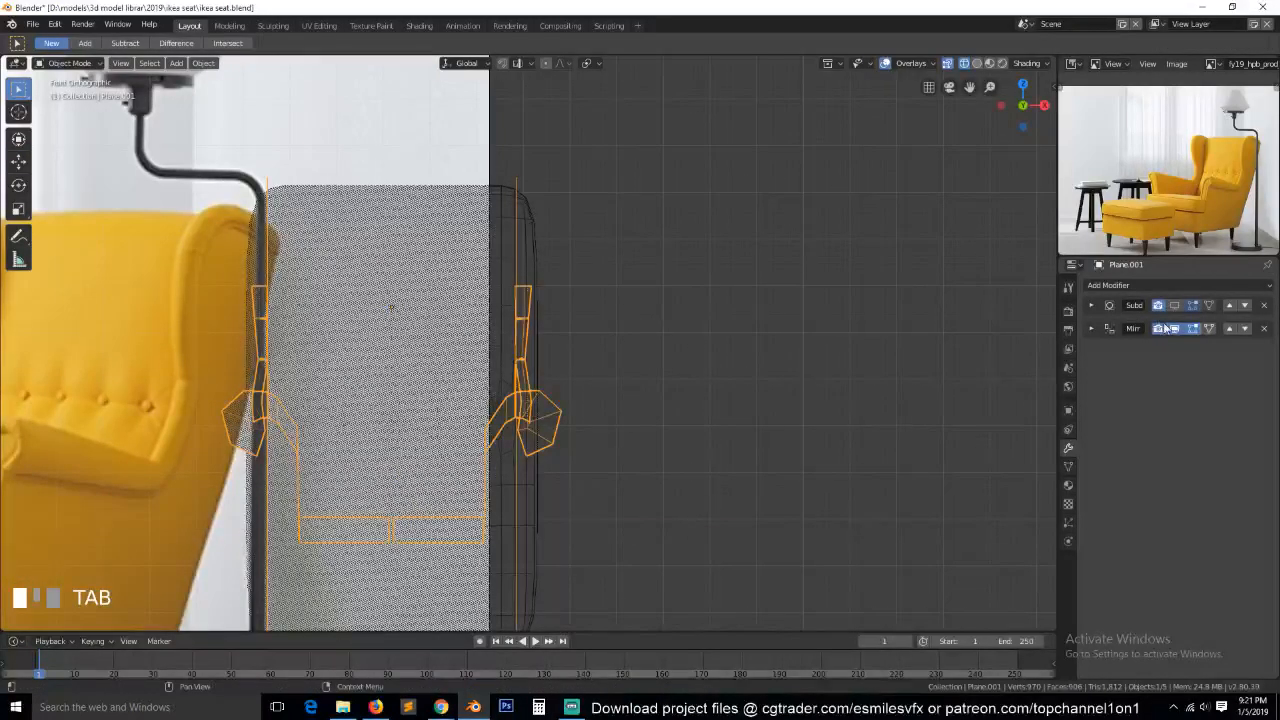
pyautogui.click(1091, 329)
pyautogui.click(1204, 484)
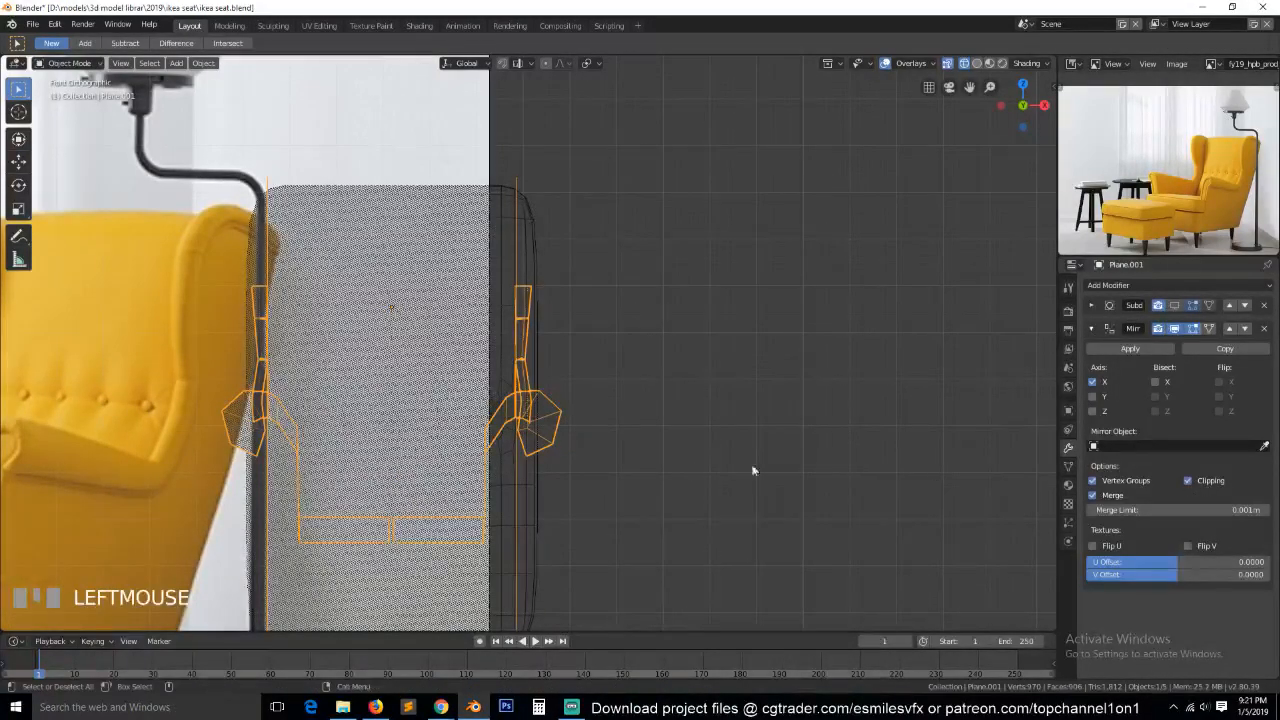
# Move the Mirror modifier above the subdivision modifier and snap the seat's inner edge onto the chair's centre line.
pyautogui.press('Tab')
pyautogui.press('Tab')
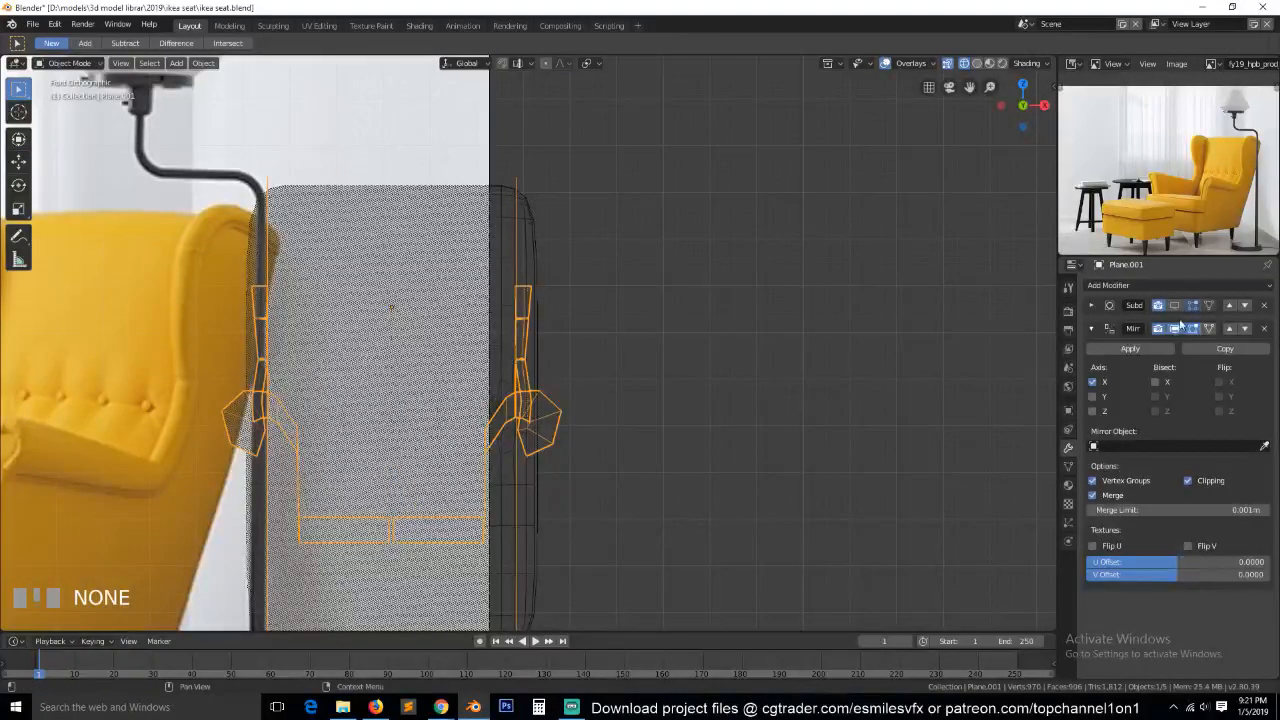
pyautogui.click(1229, 330)
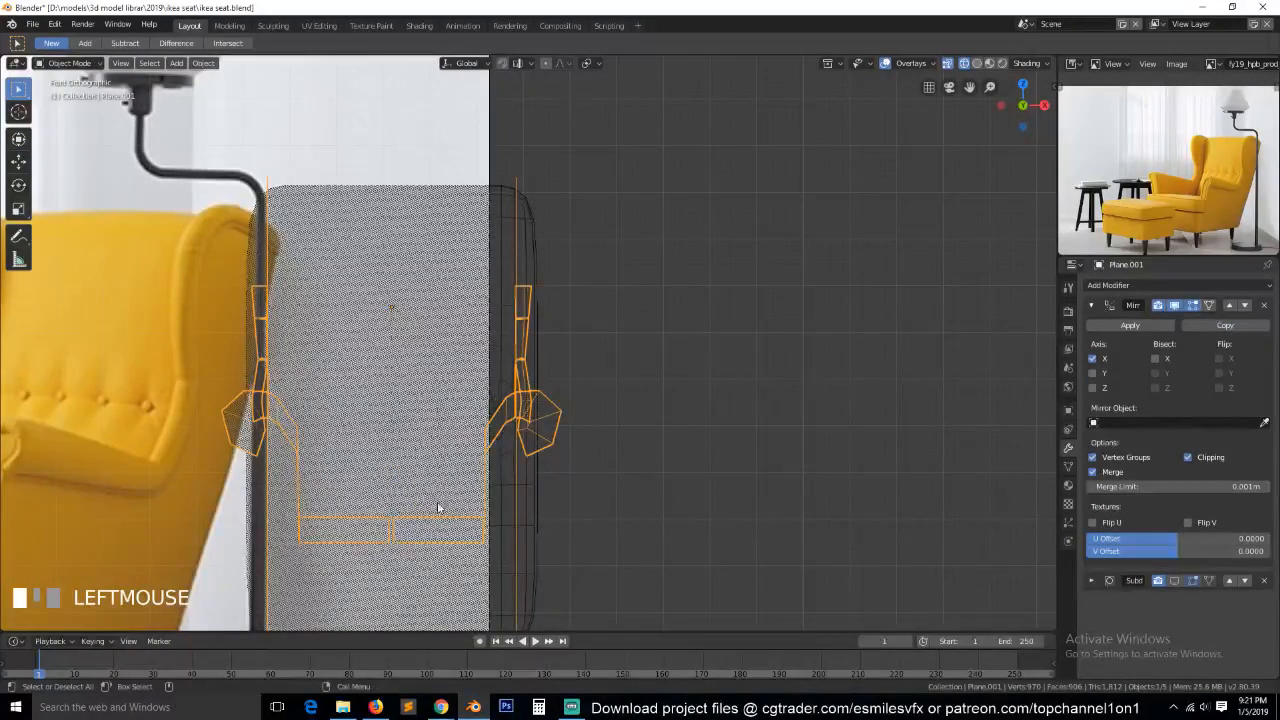
pyautogui.press('Tab')
pyautogui.press('Tab')
pyautogui.moveTo(386, 527); pyautogui.dragTo(386, 522)
# Extrude the wing's inner edge about 0.02 m inward along X, and again 0.0735 m along Y toward the backrest.
pyautogui.press('Tab')
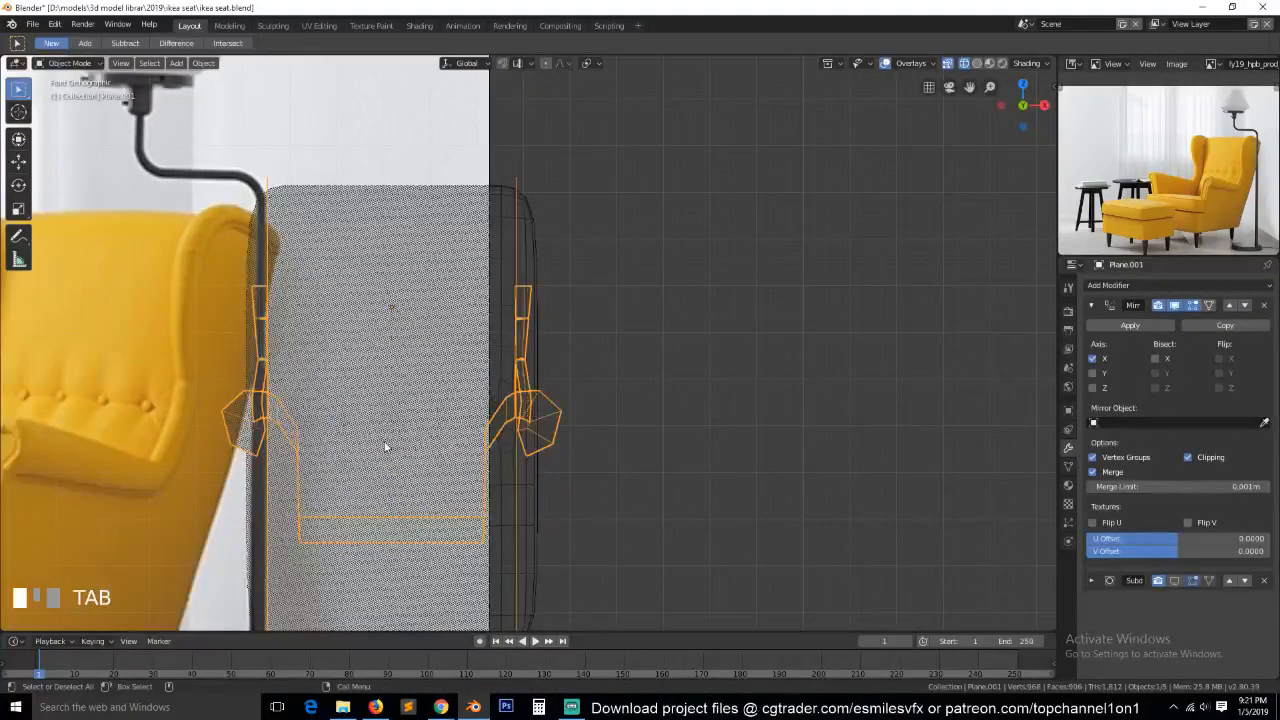
pyautogui.press('z')
pyautogui.click(545, 458)
pyautogui.moveTo(571, 463)
pyautogui.mouseDown(button='middle')
pyautogui.moveTo(626, 526)
pyautogui.moveTo(671, 503)
pyautogui.moveTo(613, 421)
pyautogui.moveTo(627, 458)
pyautogui.moveTo(664, 486)
pyautogui.moveTo(480, 430)
pyautogui.moveTo(611, 431)
pyautogui.moveTo(573, 461)
pyautogui.moveTo(603, 404)
pyautogui.mouseUp(button='middle')
pyautogui.scroll(-3, 671, 503)
pyautogui.press('Tab')
pyautogui.scroll(4, 480, 430)
pyautogui.scroll(2, 576, 454)
pyautogui.press('1')
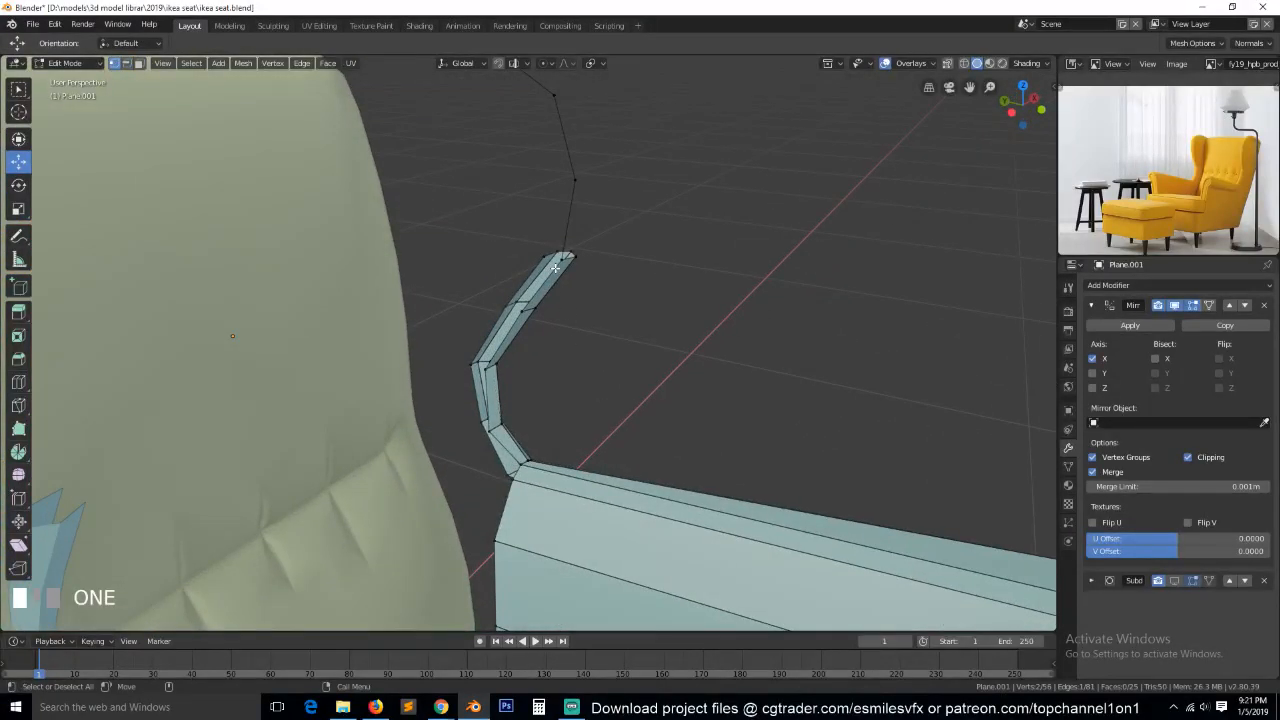
pyautogui.click(556, 267)
pyautogui.keyDown('ctrl'); pyautogui.click(487, 432); pyautogui.keyUp('ctrl')
pyautogui.moveTo(487, 432); pyautogui.dragTo(537, 435, button='middle')
pyautogui.press('KP_7')
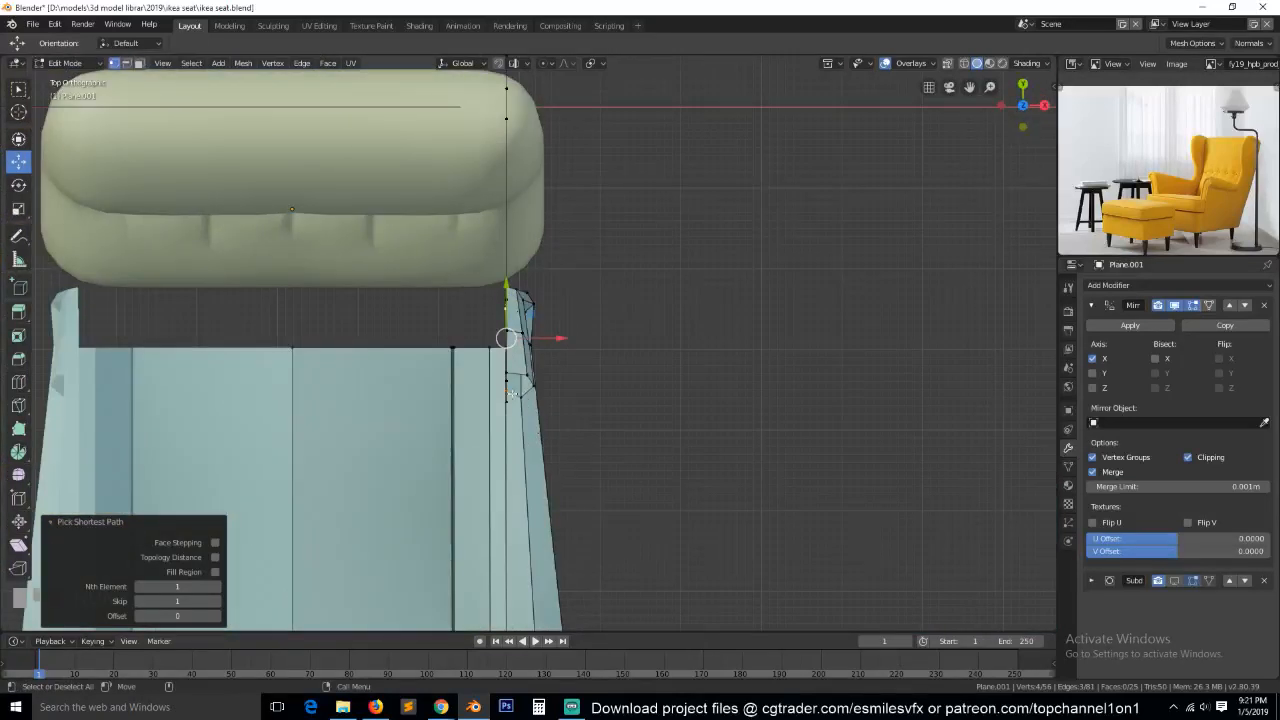
pyautogui.press('g')
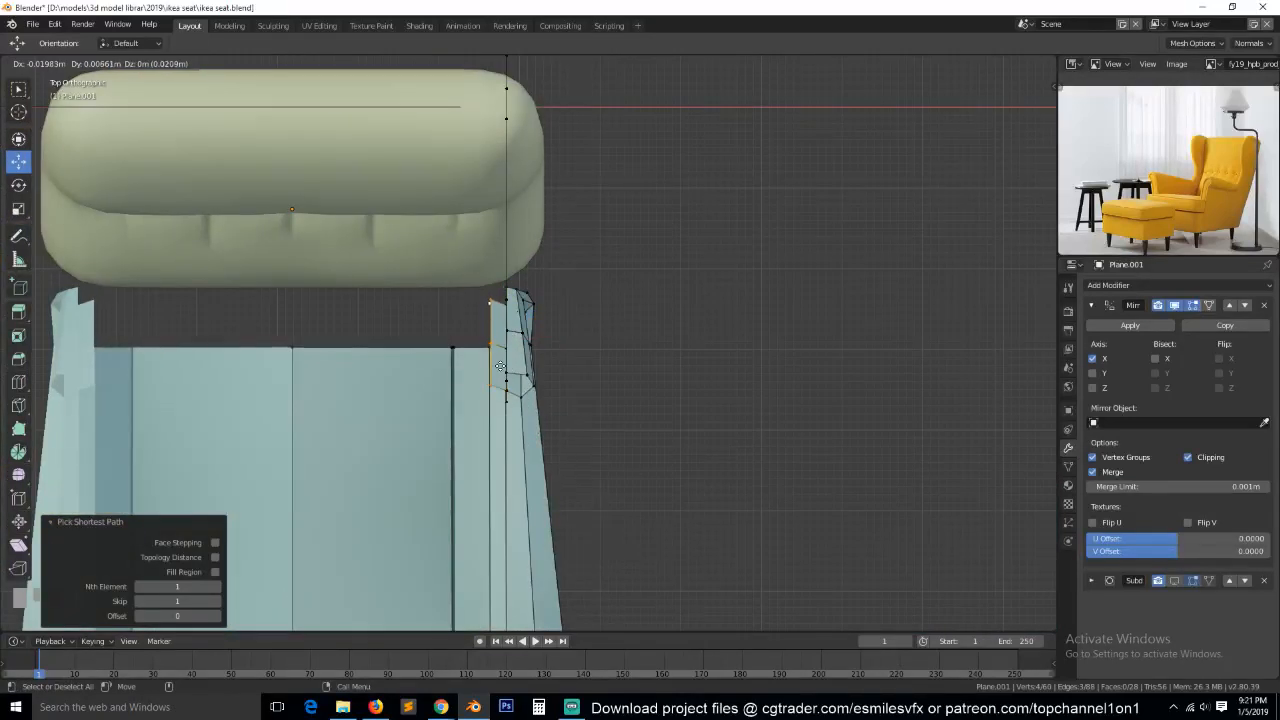
pyautogui.click(500, 366)
pyautogui.moveTo(490, 332); pyautogui.dragTo(491, 232)
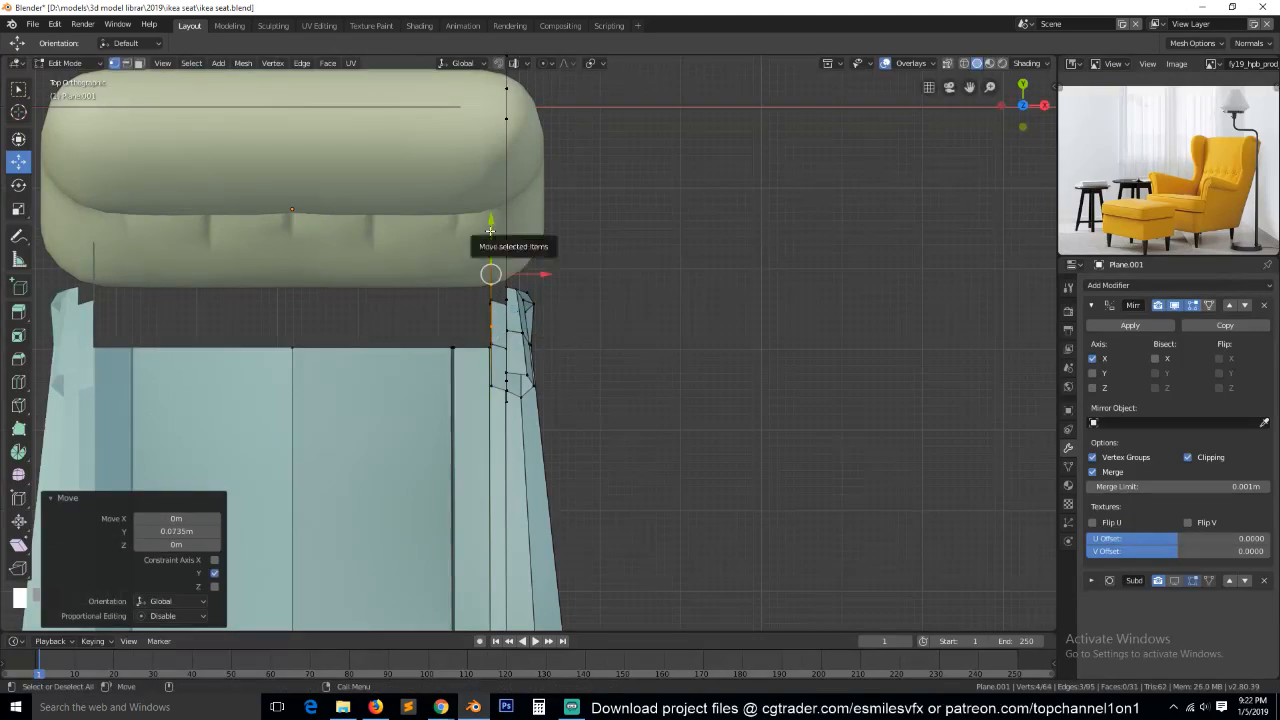
# Move the extruded edge another 0.043 m along Y, and fit its vertices to the cushion's front profile, shifting the top one 0.116 m.
pyautogui.press('KP_3')
pyautogui.hotkey('shift', 'z')
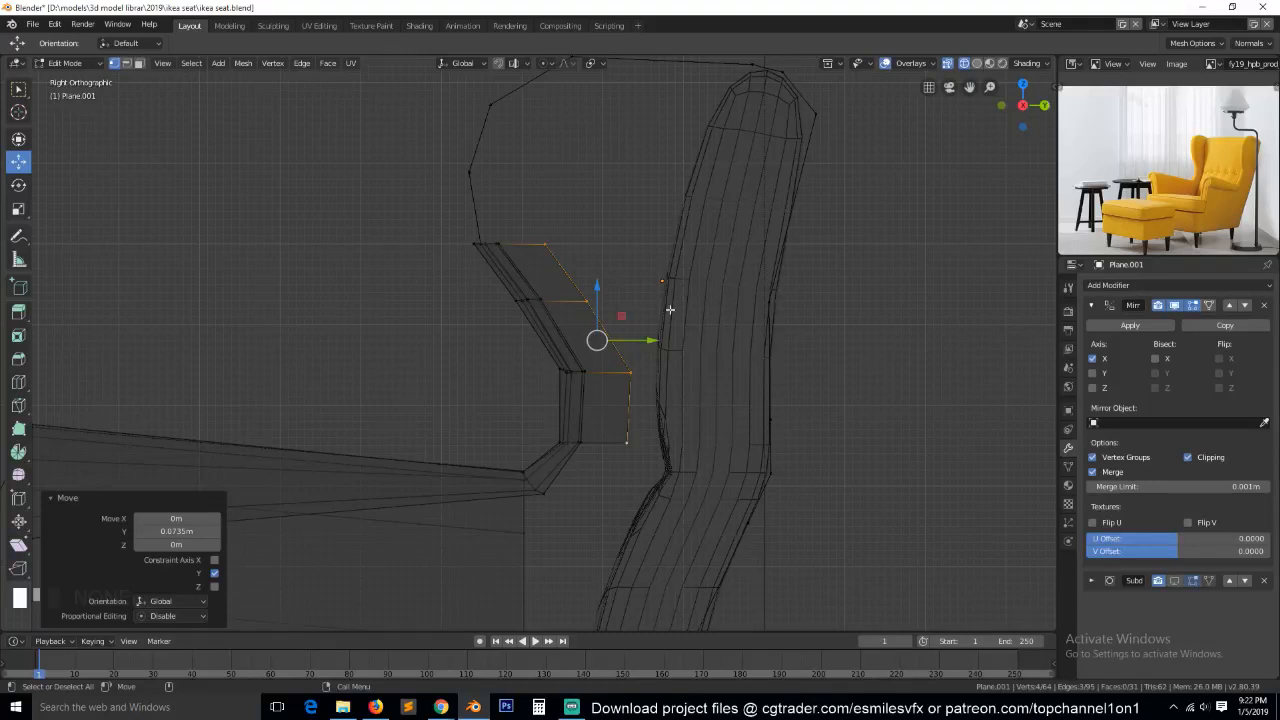
pyautogui.moveTo(654, 340); pyautogui.dragTo(690, 339)
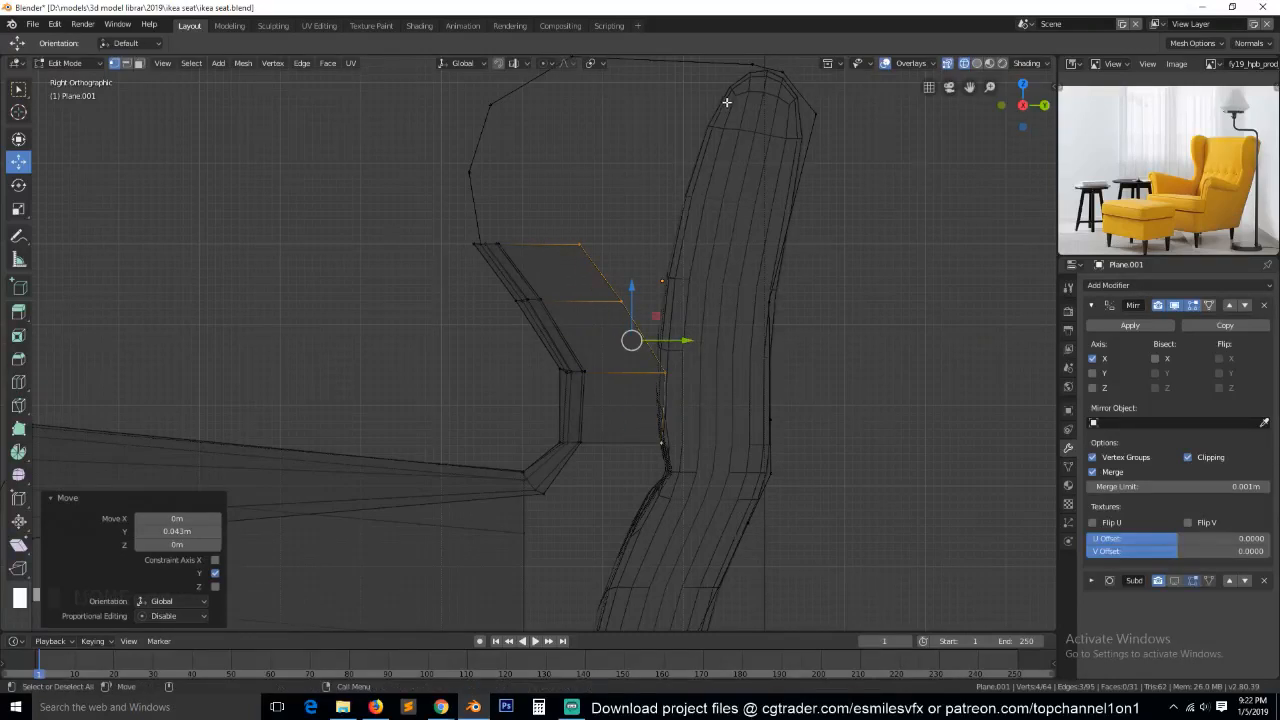
pyautogui.click(660, 443)
pyautogui.click(669, 374)
pyautogui.moveTo(712, 372); pyautogui.dragTo(703, 372)
pyautogui.click(627, 298)
pyautogui.moveTo(675, 298); pyautogui.dragTo(712, 302)
pyautogui.click(581, 241)
pyautogui.moveTo(640, 241); pyautogui.dragTo(730, 236)
pyautogui.hotkey('shift', 'z')
# Add a centred vertical loop cut through the strip between wing and backrest and shift it to curve the strip.
pyautogui.moveTo(730, 236)
pyautogui.mouseDown(button='middle')
pyautogui.moveTo(677, 329)
pyautogui.moveTo(823, 309)
pyautogui.moveTo(836, 330)
pyautogui.mouseUp(button='middle')
pyautogui.hotkey('ctrl', 'r')
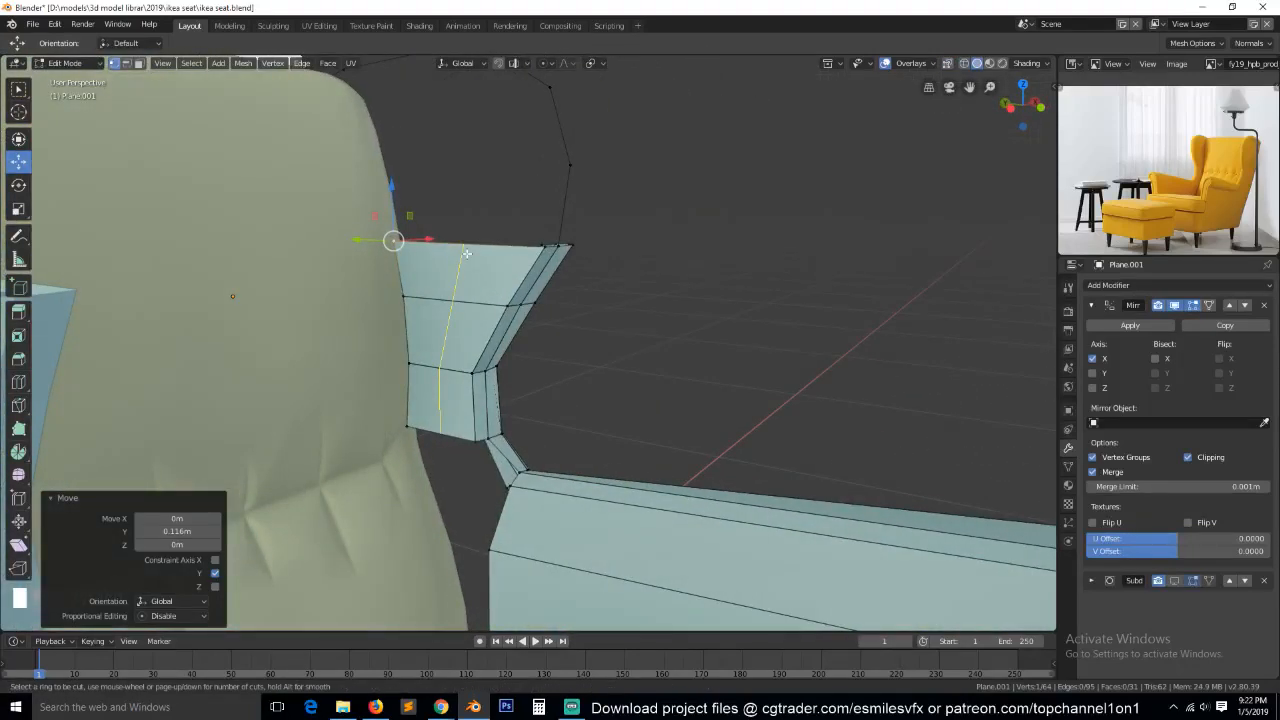
pyautogui.click(467, 252)
pyautogui.rightClick(467, 252)
pyautogui.moveTo(502, 316); pyautogui.dragTo(483, 345, button='middle')
pyautogui.moveTo(488, 320); pyautogui.dragTo(475, 331)
pyautogui.moveTo(484, 337); pyautogui.dragTo(520, 350, button='middle')
# Slide the strip's edge next to the wing rim by a factor of 0.494 and move it -0.014 m along X.
pyautogui.moveTo(398, 336); pyautogui.dragTo(528, 308)
pyautogui.keyDown('alt'); pyautogui.click(531, 300); pyautogui.keyUp('alt')
pyautogui.press('g')
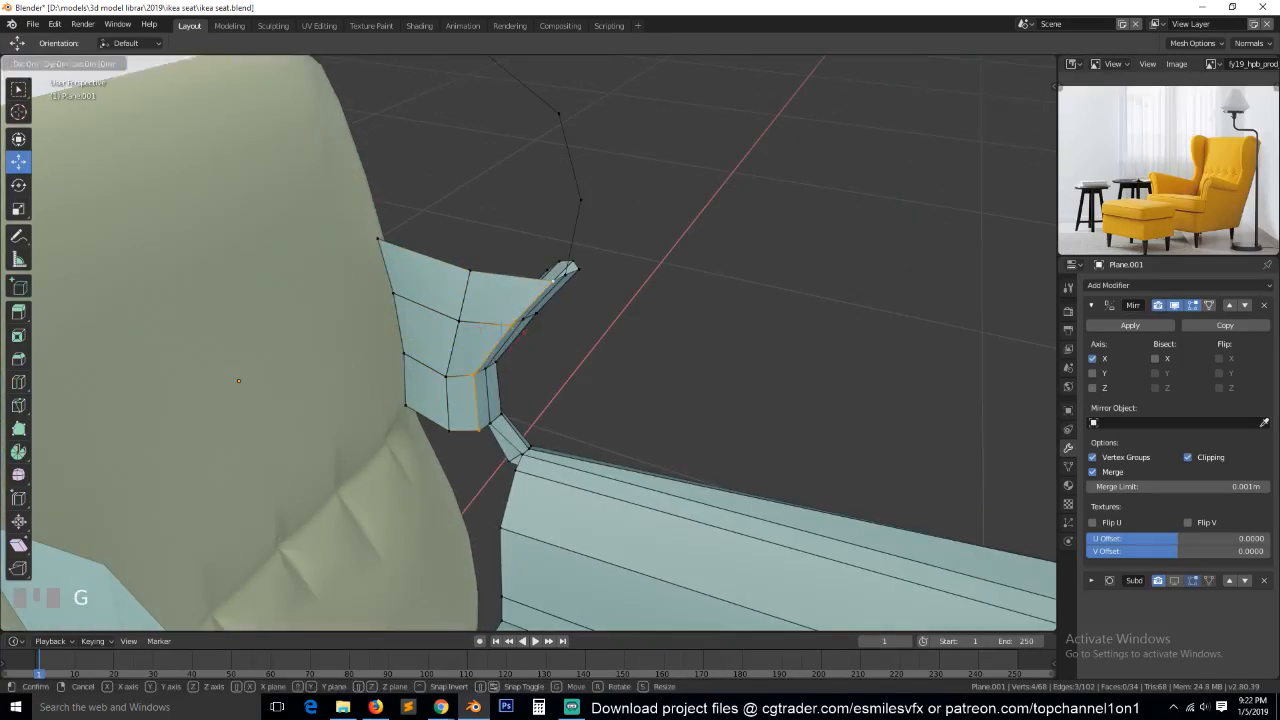
pyautogui.press('g')
pyautogui.click(538, 343)
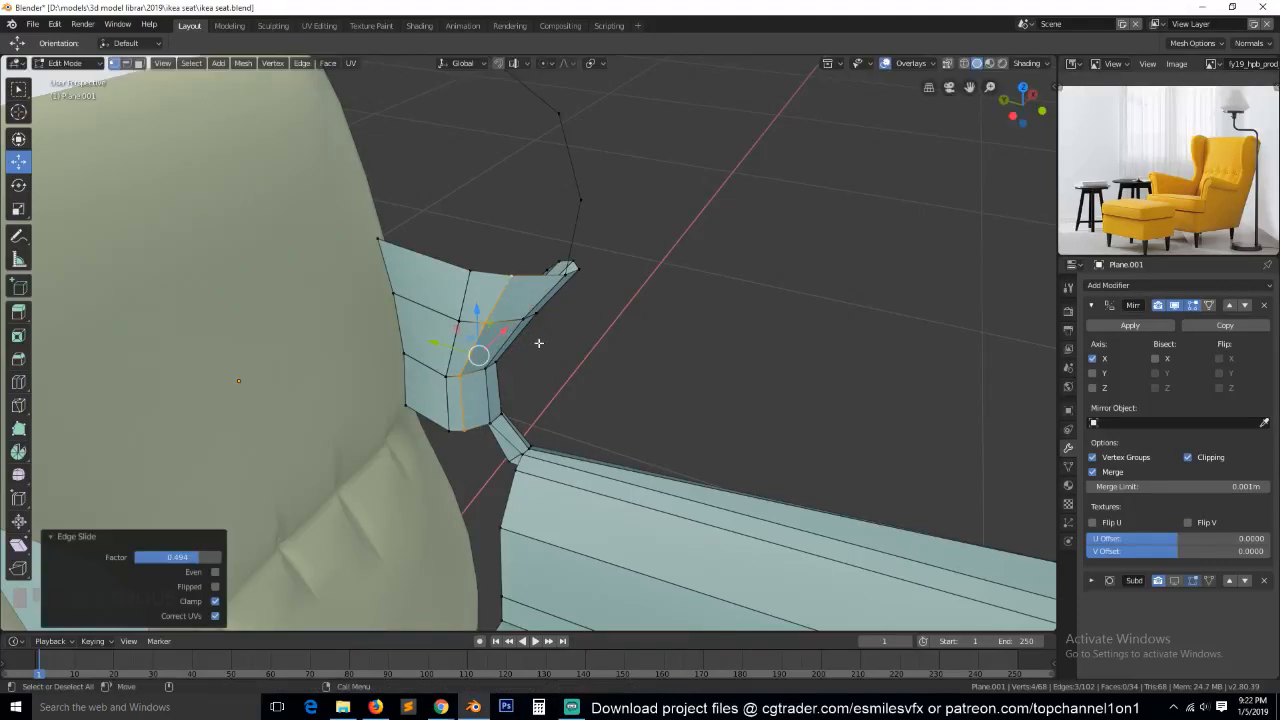
pyautogui.moveTo(543, 346); pyautogui.dragTo(535, 265, button='middle')
pyautogui.moveTo(537, 334); pyautogui.dragTo(530, 334)
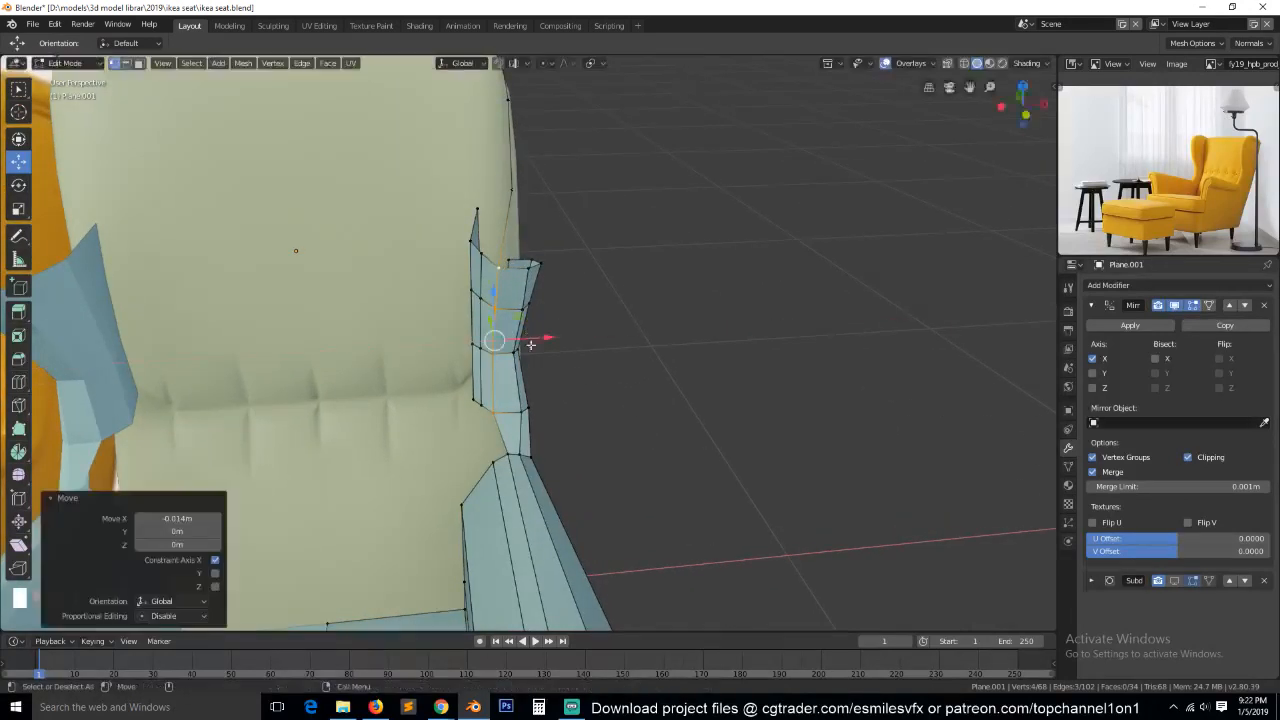
# Select the strip's rear edge, leave mesh editing and hide the backrest cushion.
pyautogui.press('Tab')
pyautogui.moveTo(560, 426); pyautogui.dragTo(631, 450, button='middle')
pyautogui.press('`')
pyautogui.press('Tab')
pyautogui.hotkey('alt', 'a')
pyautogui.scroll(-1, 479, 495)
pyautogui.press('`')
pyautogui.moveTo(478, 494); pyautogui.dragTo(445, 404, button='middle')
pyautogui.keyDown('alt'); pyautogui.click(442, 318); pyautogui.keyUp('alt')
pyautogui.press('`')
pyautogui.moveTo(443, 320); pyautogui.dragTo(390, 323, button='middle')
pyautogui.press('Tab')
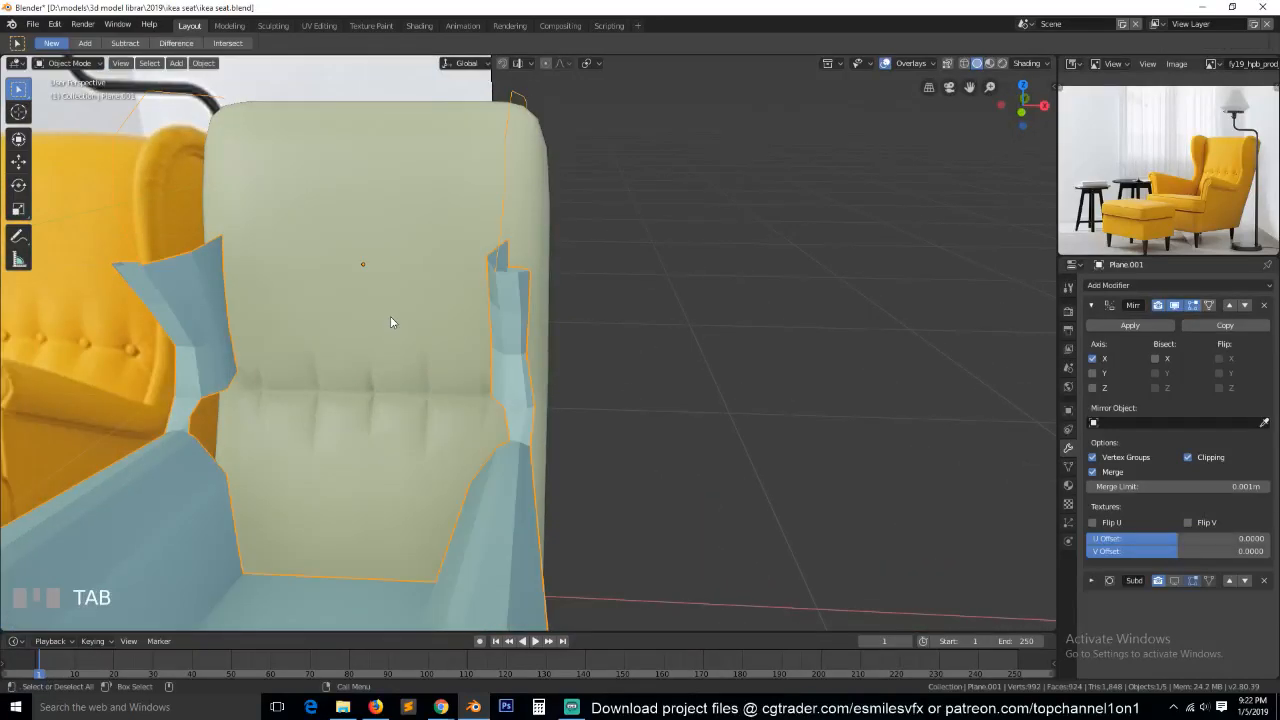
pyautogui.click(391, 321)
pyautogui.press('`')
pyautogui.scroll(-2, 426, 322)
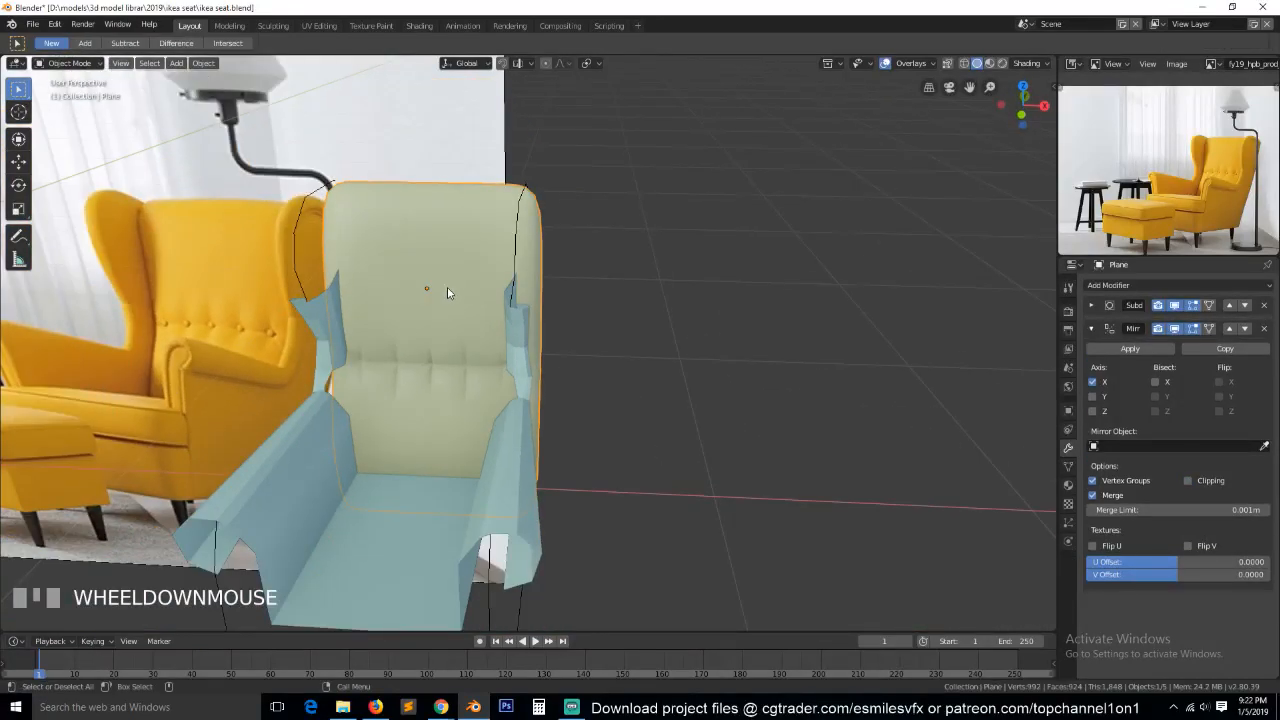
pyautogui.press('h')
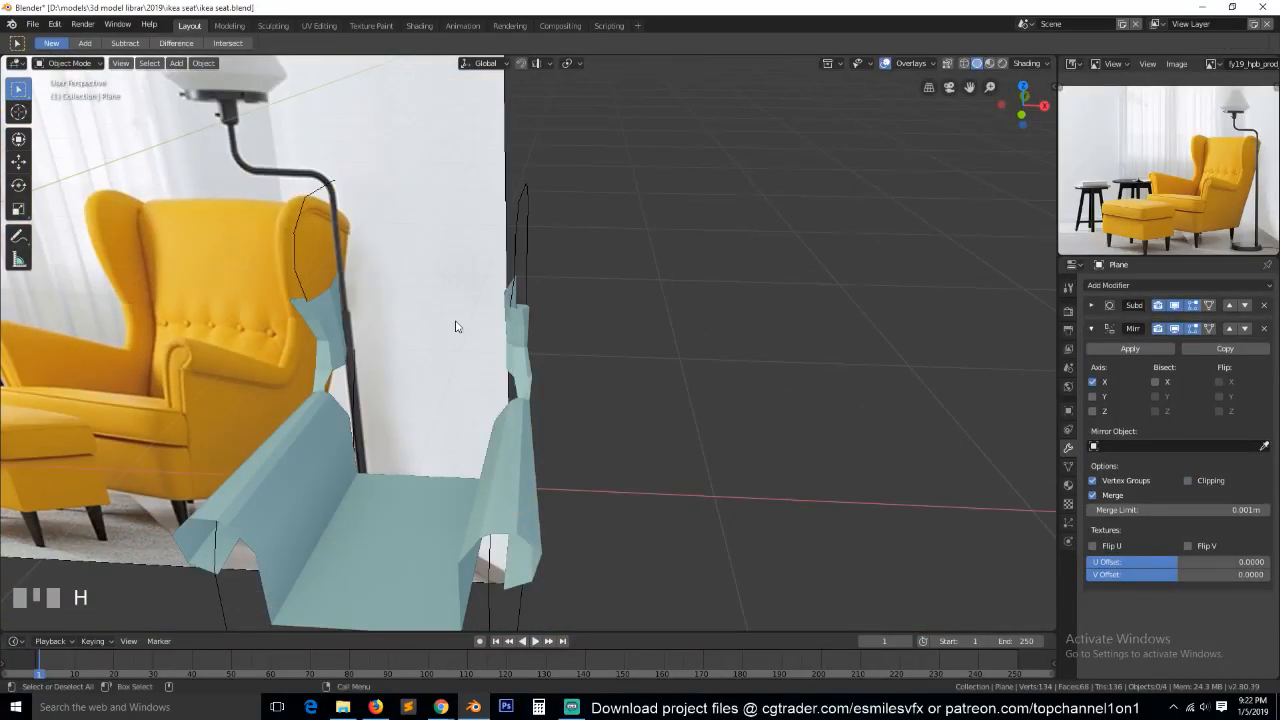
# Extrude the strip's rear edge -0.35 m along X to the centre line to form the inner back panel.
pyautogui.click(524, 350)
pyautogui.press('Tab')
pyautogui.press('`')
pyautogui.moveTo(483, 341); pyautogui.dragTo(571, 331, button='middle')
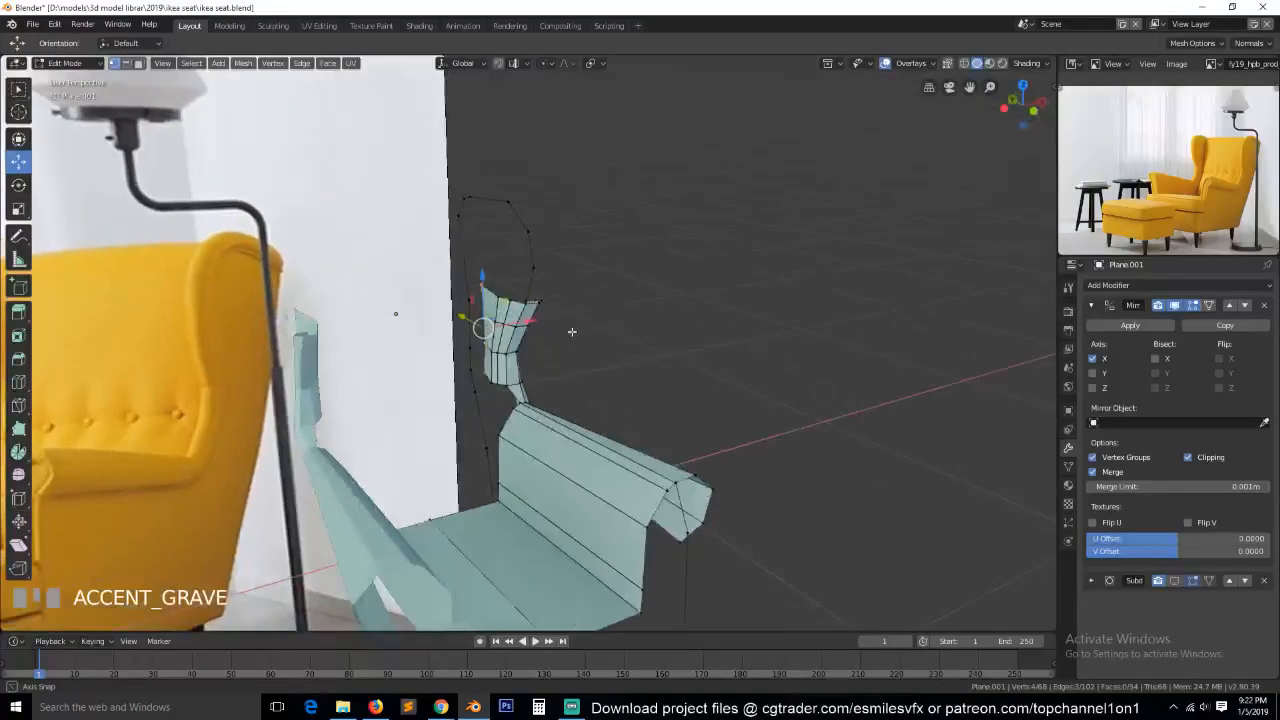
pyautogui.scroll(4, 558, 333)
pyautogui.press('e')
pyautogui.rightClick(477, 332)
pyautogui.moveTo(489, 309); pyautogui.dragTo(220, 358)
pyautogui.moveTo(220, 358); pyautogui.dragTo(324, 359, button='middle')
pyautogui.scroll(3, 1245, 180)
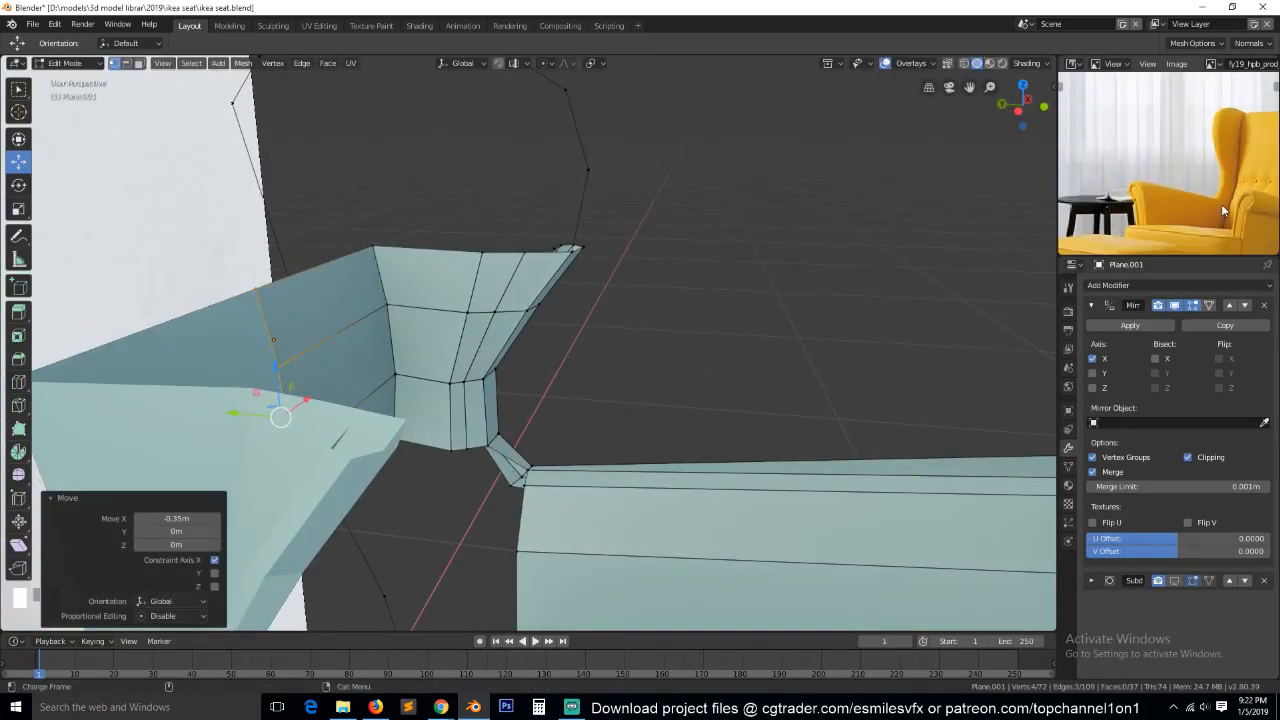
# Fill a face between the wing's lower inner edge and the armrest's rear corner edge.
pyautogui.scroll(-2, 1219, 208)
pyautogui.moveTo(518, 373)
pyautogui.mouseDown(button='middle')
pyautogui.moveTo(436, 301)
pyautogui.moveTo(509, 354)
pyautogui.mouseUp(button='middle')
pyautogui.scroll(3, 450, 371)
pyautogui.scroll(-3, 506, 366)
pyautogui.hotkey('alt', 'a')
pyautogui.moveTo(471, 463)
pyautogui.mouseDown(button='middle')
pyautogui.moveTo(430, 440)
pyautogui.moveTo(480, 470)
pyautogui.mouseUp(button='middle')
pyautogui.press('2')
pyautogui.click(462, 454)
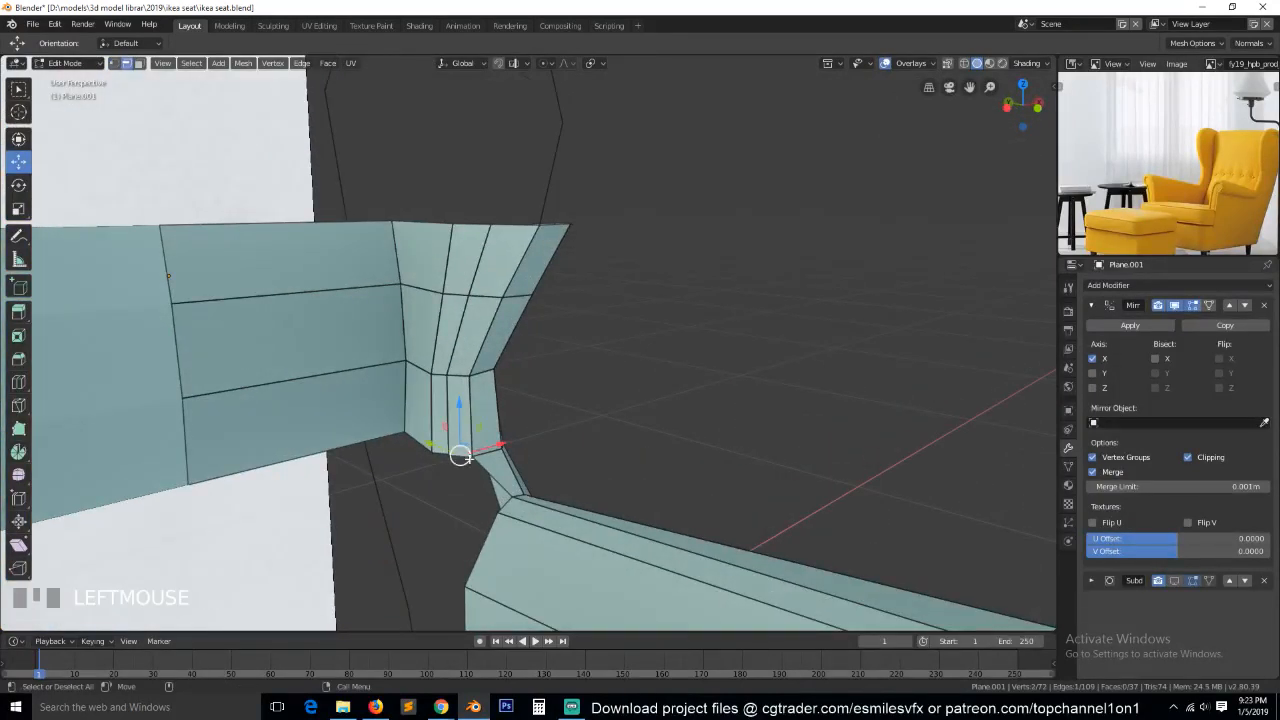
pyautogui.keyDown('shift'); pyautogui.click(510, 506); pyautogui.keyUp('shift')
pyautogui.press('f')
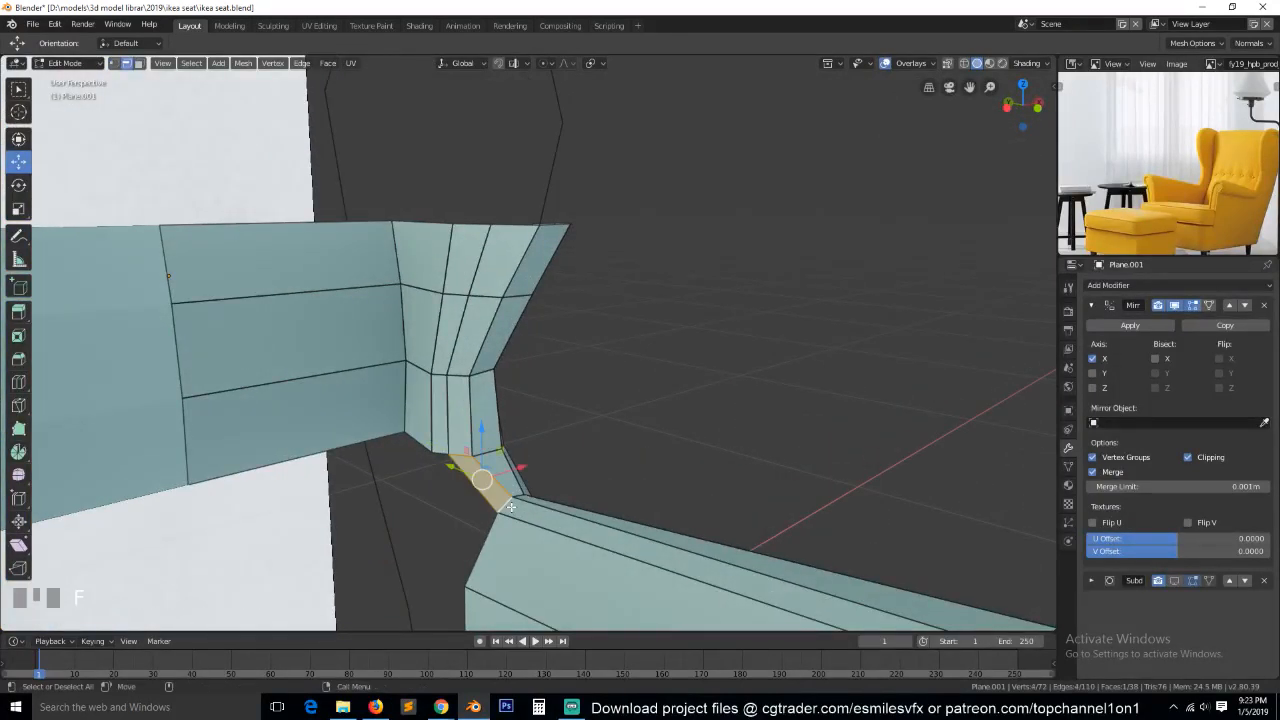
# Extrude the lower edges beside the back panel about 0.045 m forward and 0.11 m down, and rotate them in the side view.
pyautogui.moveTo(489, 552)
pyautogui.mouseDown(button='middle')
pyautogui.moveTo(474, 503)
pyautogui.moveTo(516, 524)
pyautogui.moveTo(477, 564)
pyautogui.moveTo(490, 563)
pyautogui.mouseUp(button='middle')
pyautogui.scroll(-4, 516, 524)
pyautogui.click(459, 401)
pyautogui.keyDown('shift'); pyautogui.click(421, 403); pyautogui.keyUp('shift')
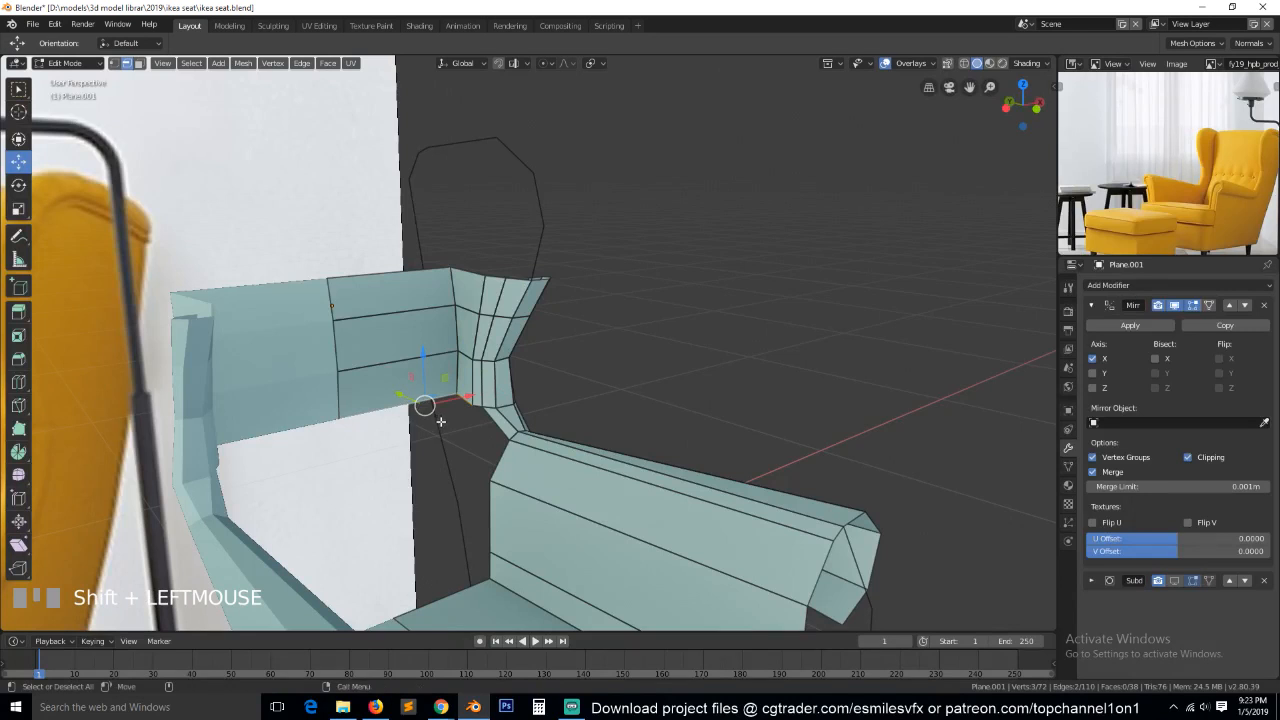
pyautogui.press('KP_3')
pyautogui.press('z')
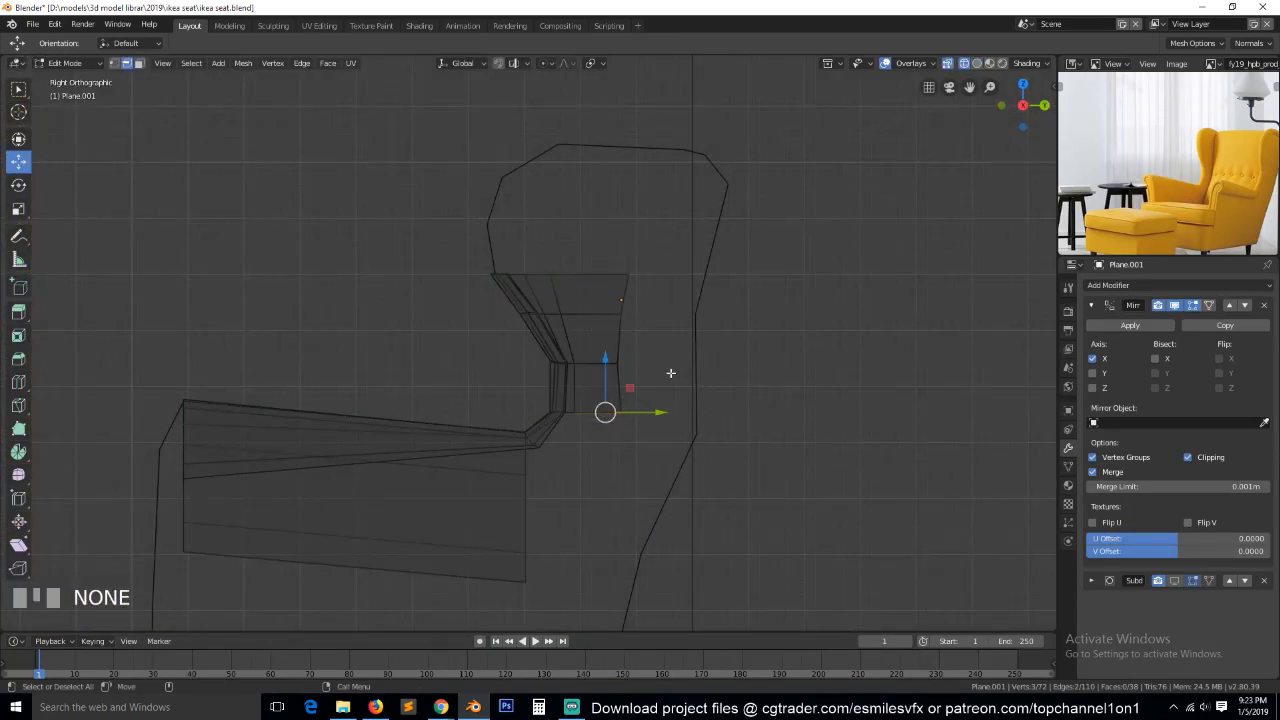
pyautogui.press('e')
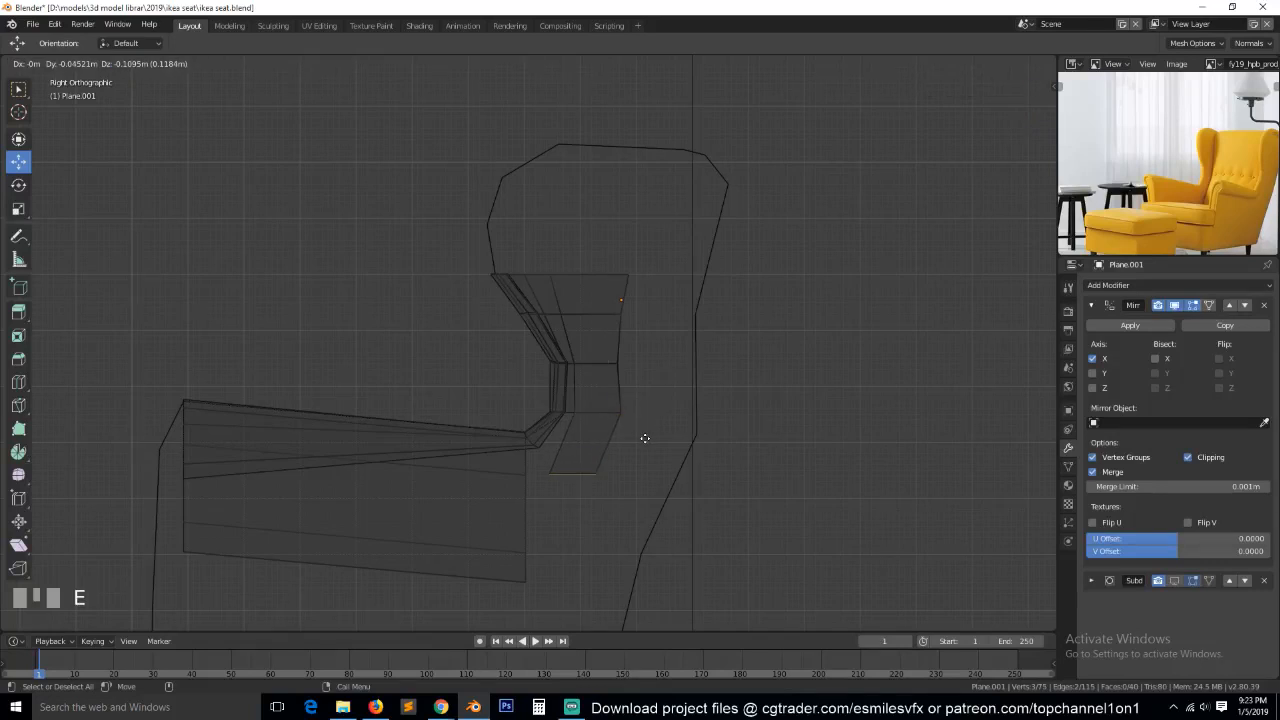
pyautogui.click(645, 440)
pyautogui.press('r')
pyautogui.click(642, 478)
# Unhide the backrest cushion and return to editing the frame mesh.
pyautogui.scroll(-3, 634, 462)
pyautogui.press('Tab')
pyautogui.hotkey('alt', 'h')
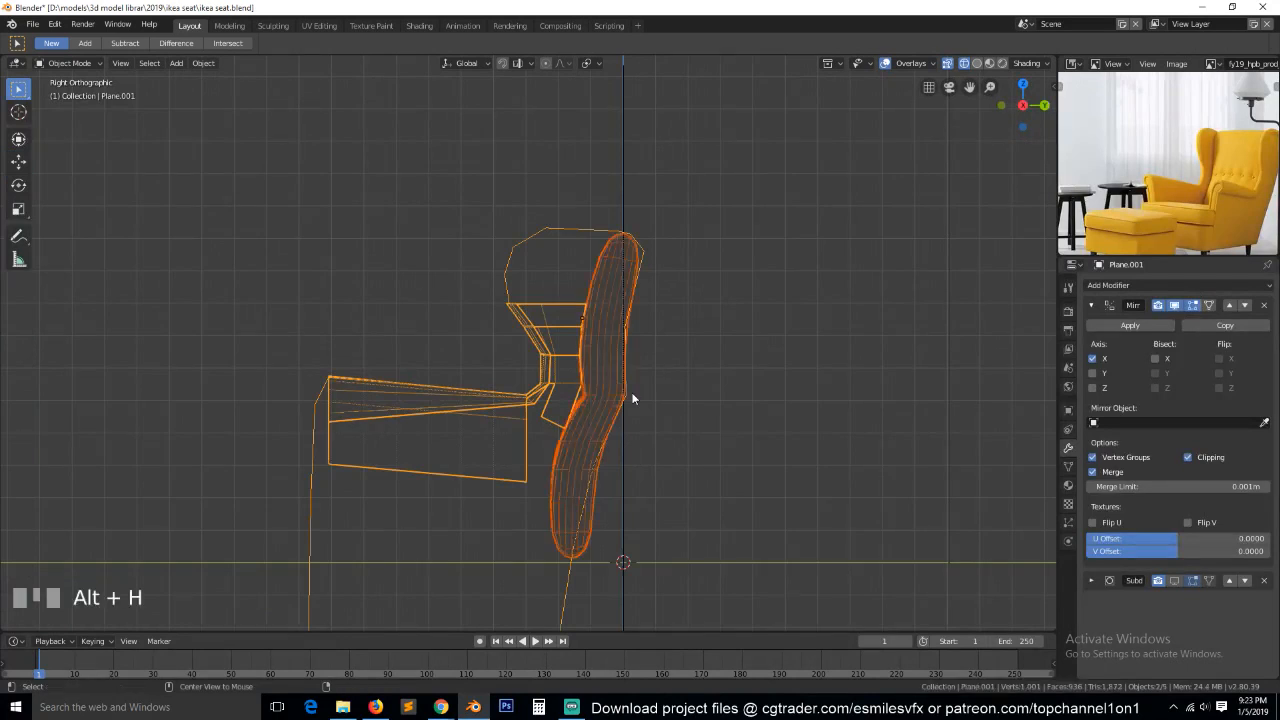
pyautogui.hotkey('alt', 'a')
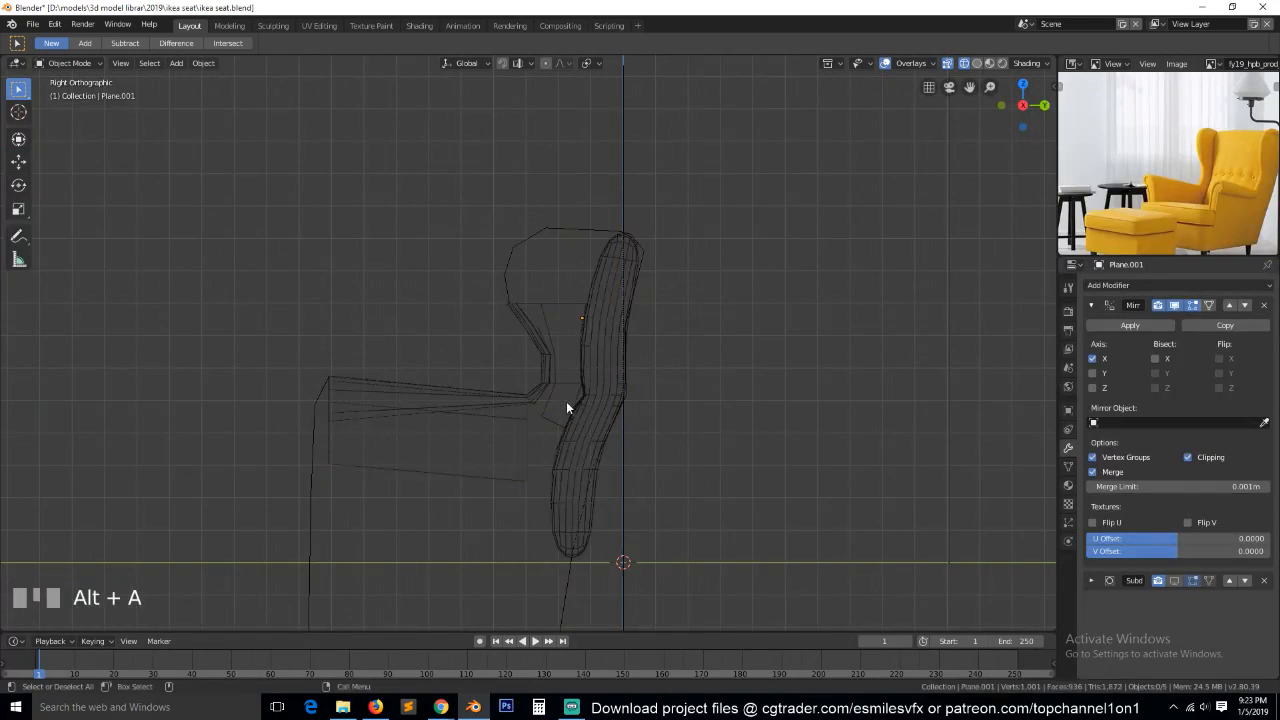
pyautogui.scroll(2, 577, 422)
pyautogui.press('Tab')
pyautogui.scroll(-1, 585, 435)
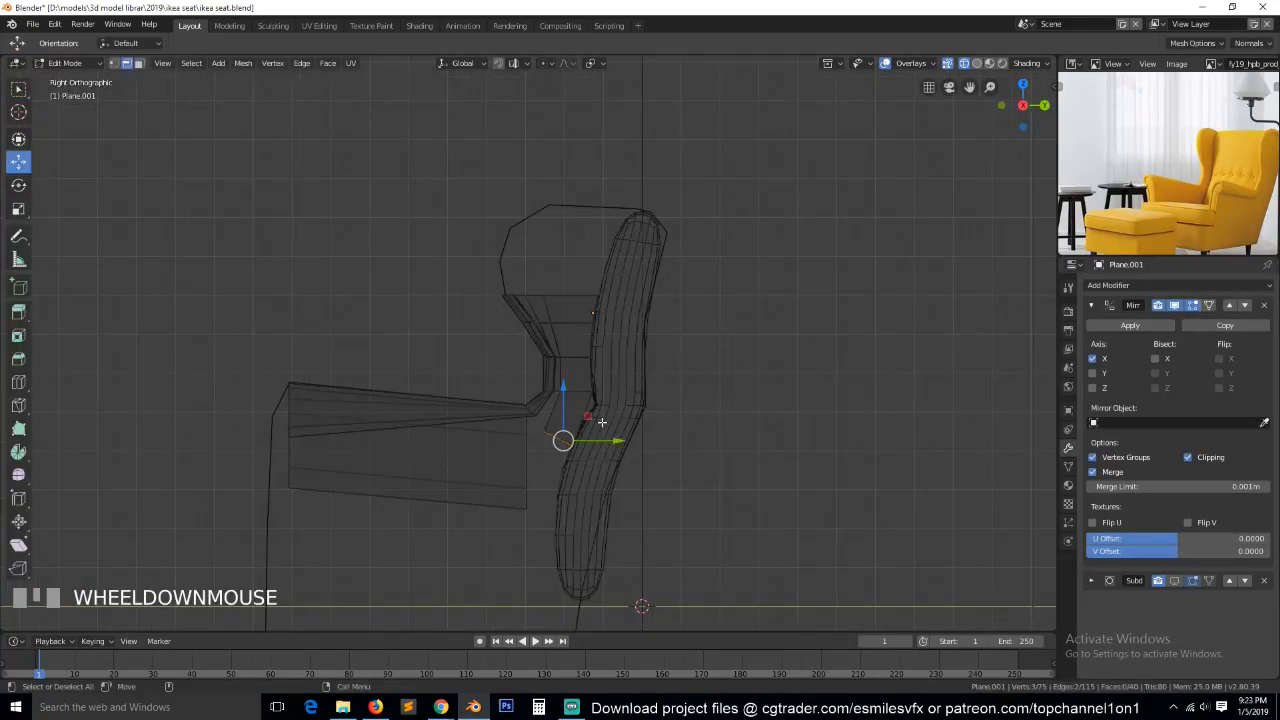
# Extrude the lower edges Y -0.0377 m, Z -0.129 m, rotate them -26.2°, and extrude once more straight down along Z.
pyautogui.press('e')
pyautogui.click(580, 471)
pyautogui.press('r')
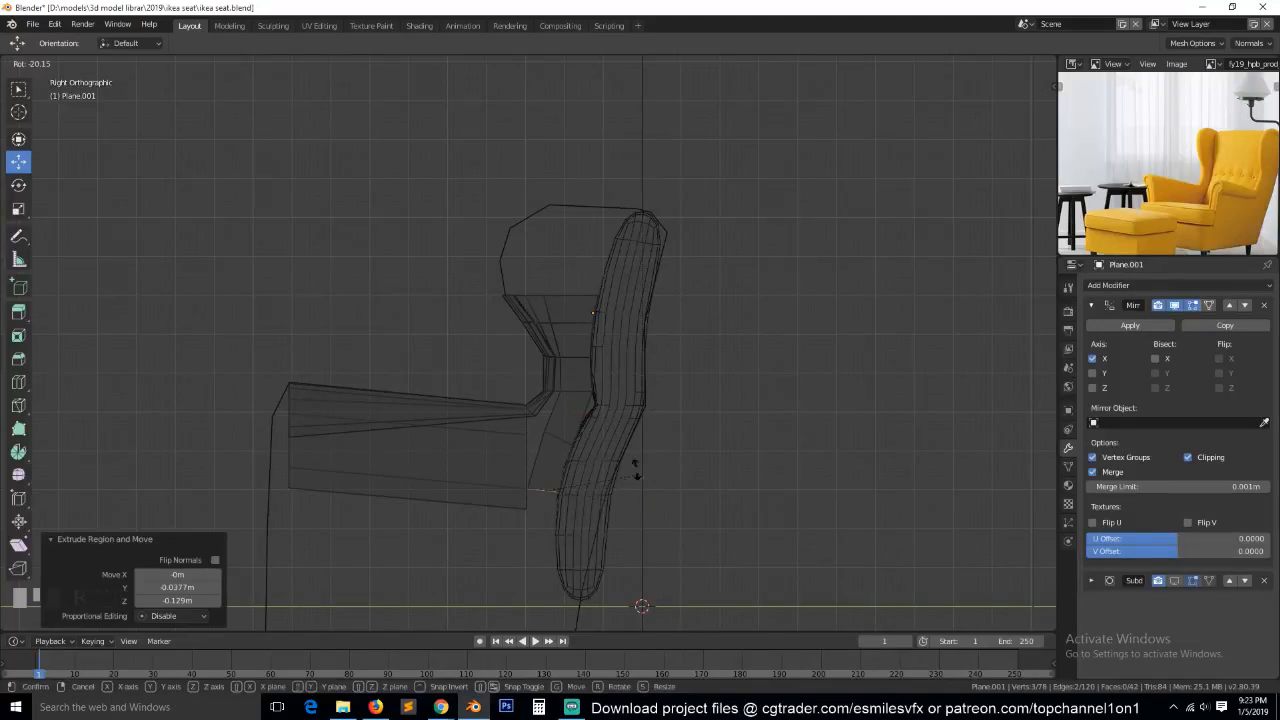
pyautogui.click(631, 464)
pyautogui.press('g')
pyautogui.press('z')
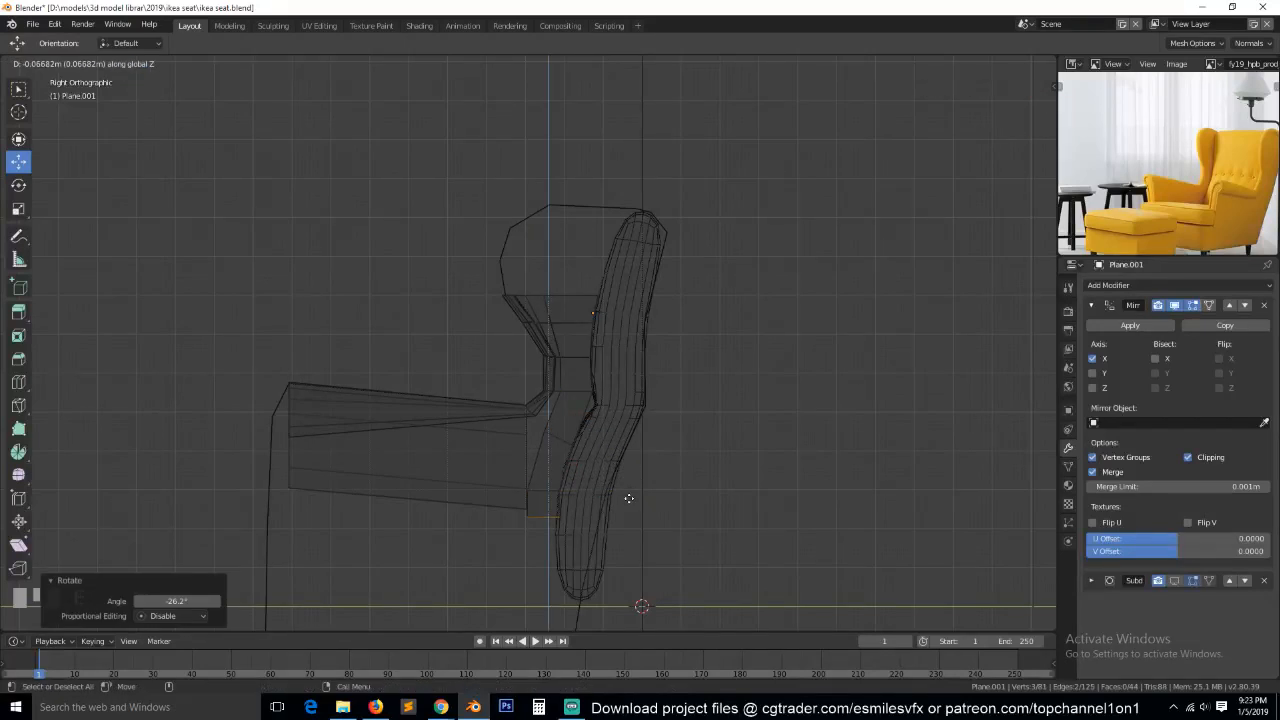
pyautogui.click(627, 506)
# Add a vertical loop cut through the inner back panel, close to its wing side.
pyautogui.moveTo(431, 426); pyautogui.dragTo(447, 431, button='middle')
pyautogui.press('z')
pyautogui.click(510, 438)
pyautogui.moveTo(545, 440); pyautogui.dragTo(686, 440, button='middle')
pyautogui.press('Tab')
pyautogui.moveTo(517, 420); pyautogui.dragTo(588, 466, button='middle')
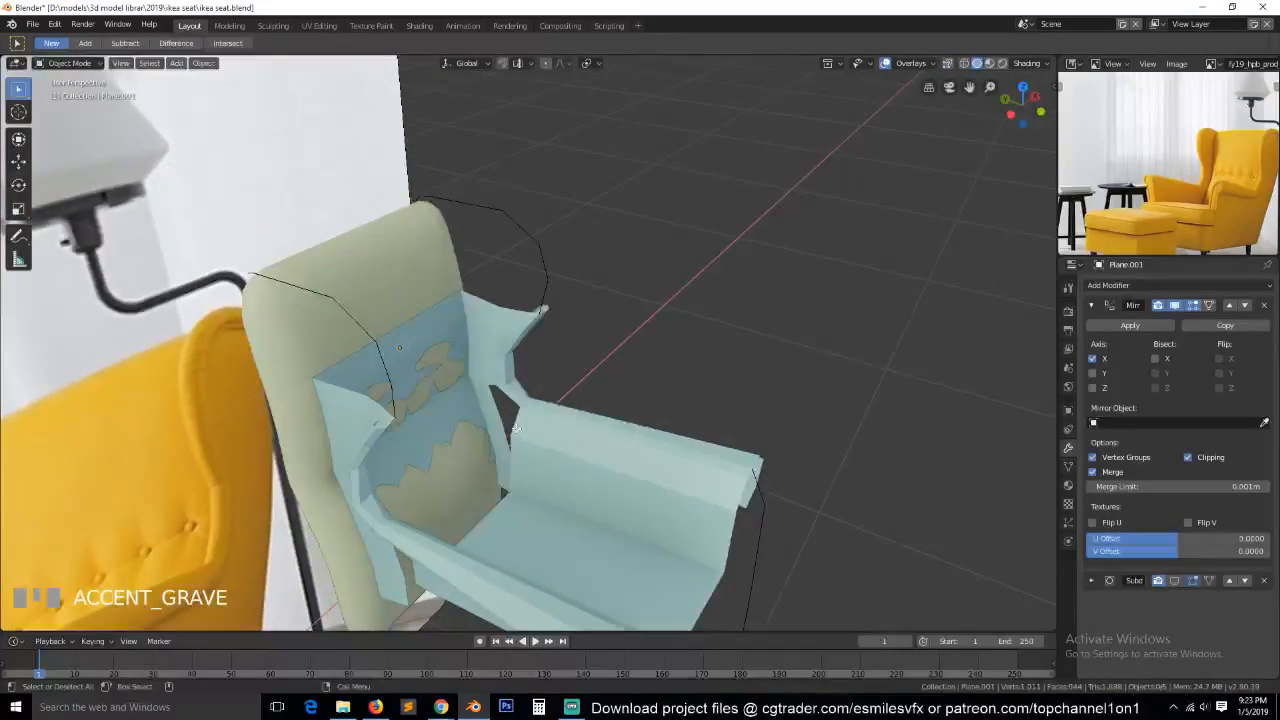
pyautogui.press('Tab')
pyautogui.hotkey('ctrl', 'r')
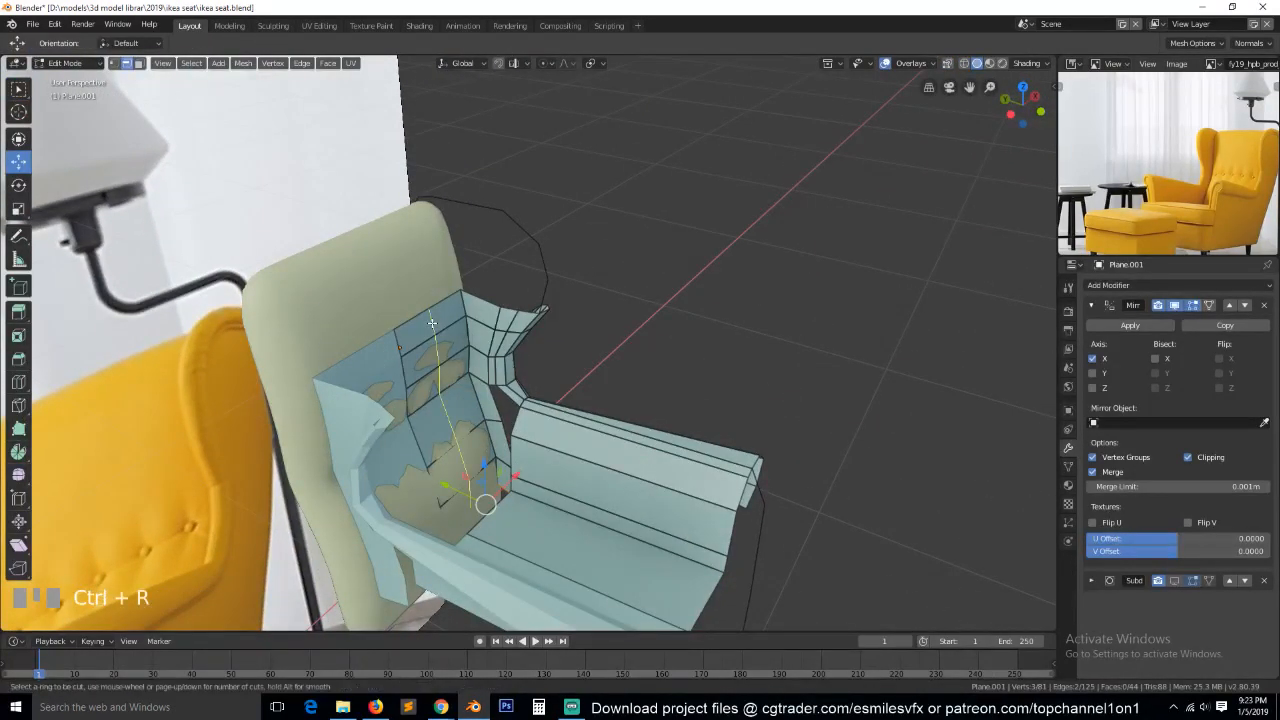
pyautogui.click(433, 322)
pyautogui.click(420, 339)
# Move the back panel's middle faces forward to clear the backrest cushion.
pyautogui.press('3')
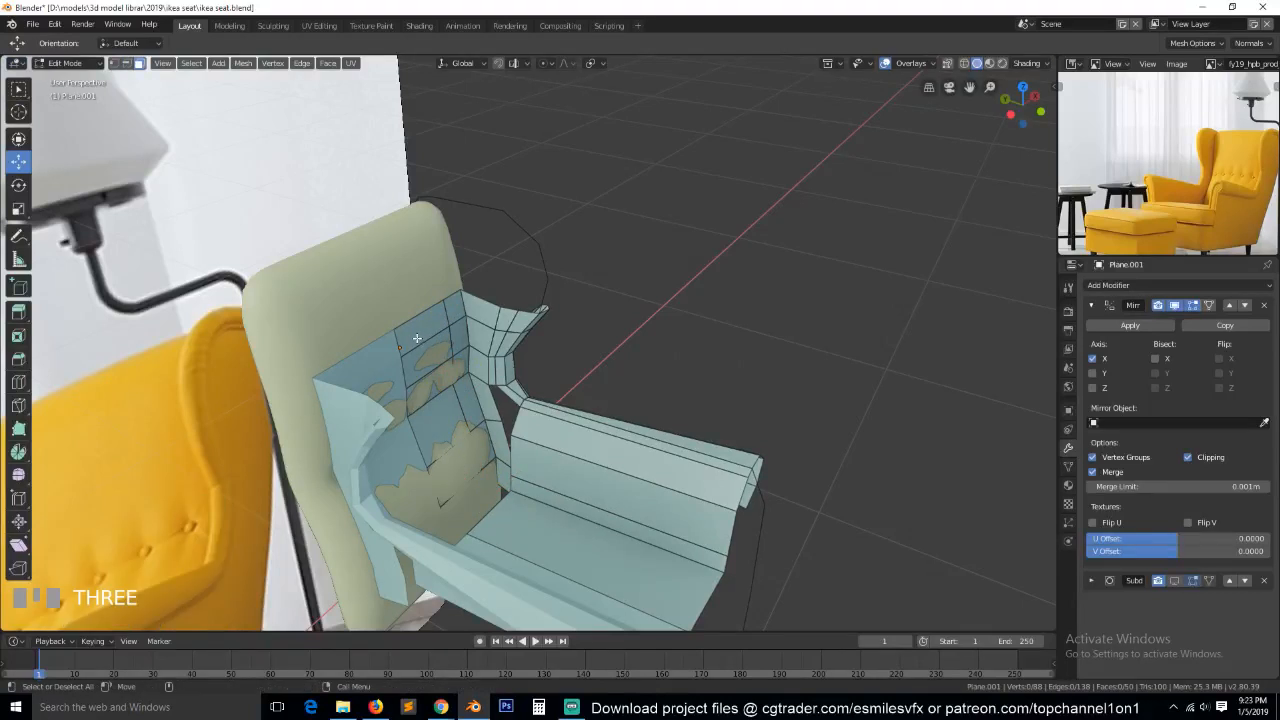
pyautogui.keyDown('alt'); pyautogui.click(419, 344); pyautogui.keyUp('alt')
pyautogui.moveTo(490, 407); pyautogui.dragTo(470, 410, button='middle')
pyautogui.moveTo(409, 404); pyautogui.dragTo(401, 429)
pyautogui.hotkey('alt', 'a')
pyautogui.press('2')
pyautogui.click(404, 355)
pyautogui.keyDown('ctrl'); pyautogui.click(457, 512); pyautogui.keyUp('ctrl')
pyautogui.press('Tab')
pyautogui.press('`')
pyautogui.moveTo(523, 426); pyautogui.dragTo(575, 508, button='middle')
# Select the two side faces of the back panel beside the armrest and move them inward.
pyautogui.press('Tab')
pyautogui.scroll(4, 506, 425)
pyautogui.press('`')
pyautogui.click(571, 417)
pyautogui.press('3')
pyautogui.click(466, 550)
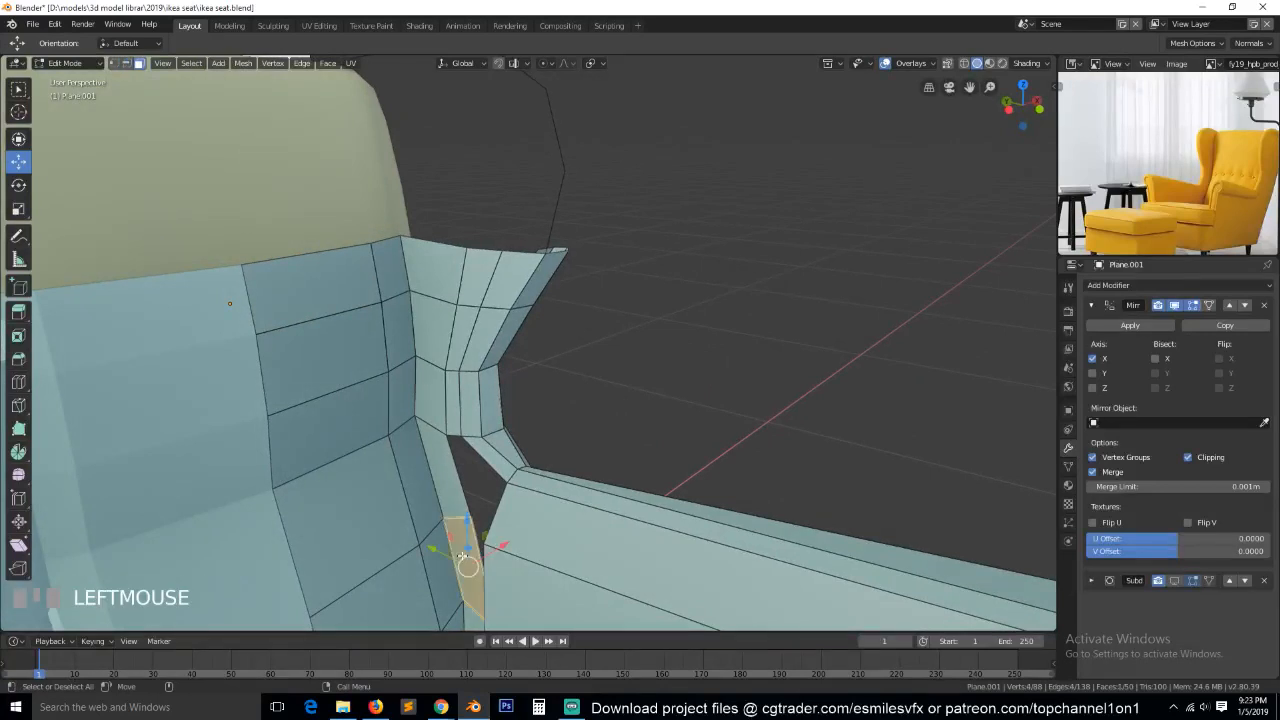
pyautogui.scroll(-2, 463, 550)
pyautogui.keyDown('shift'); pyautogui.click(467, 540); pyautogui.keyUp('shift')
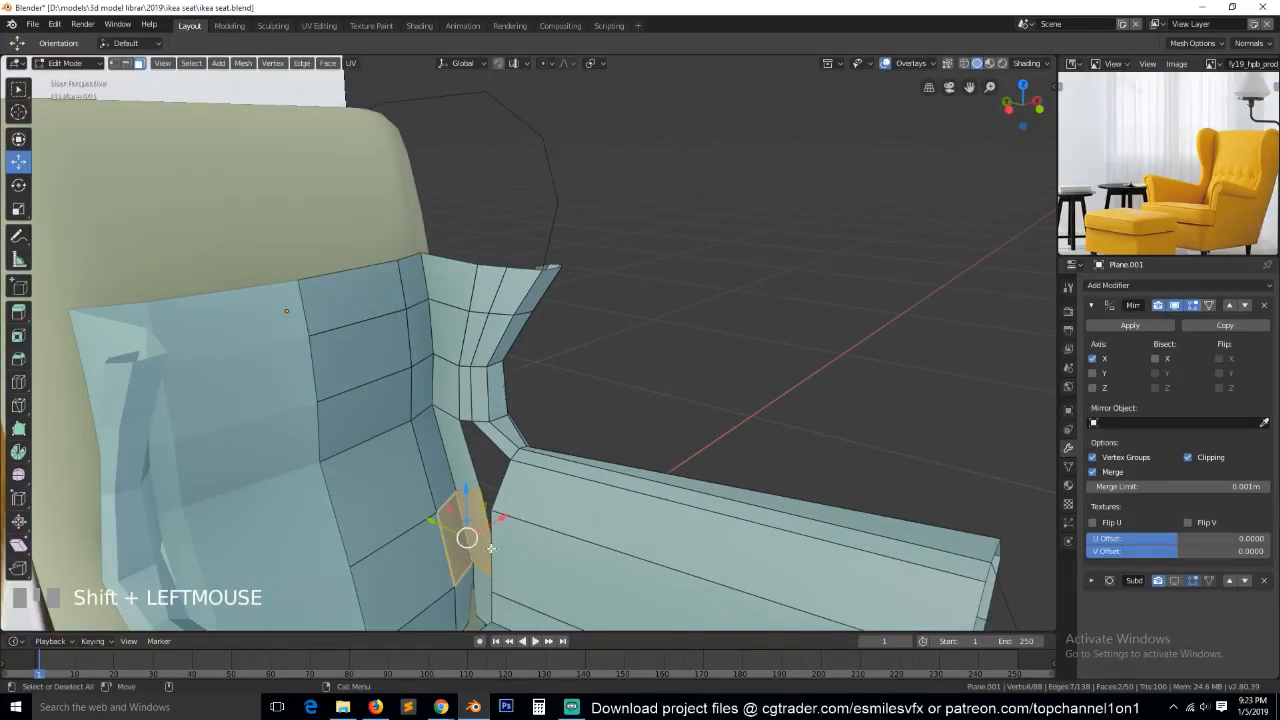
pyautogui.moveTo(505, 522); pyautogui.dragTo(480, 528)
# Fill a face between the back panel's side edge and the armrest's rear edge.
pyautogui.press('2')
pyautogui.click(458, 541)
pyautogui.keyDown('shift'); pyautogui.click(499, 563); pyautogui.keyUp('shift')
pyautogui.press('f')
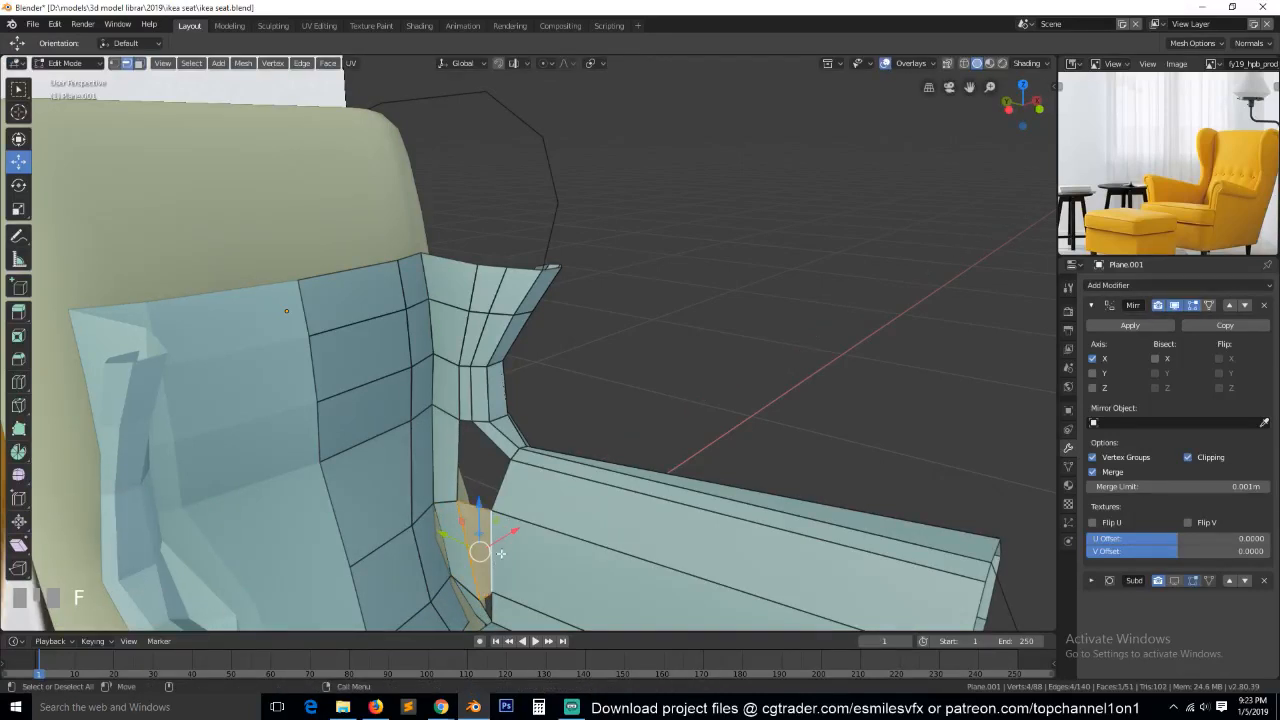
# Add a centred horizontal loop cut through the back panel at the height of the open gap beside the armrest.
pyautogui.scroll(-2, 517, 518)
pyautogui.moveTo(517, 518); pyautogui.dragTo(505, 485, button='middle')
pyautogui.scroll(3, 519, 461)
pyautogui.keyDown('alt'); pyautogui.click(509, 487); pyautogui.keyUp('alt')
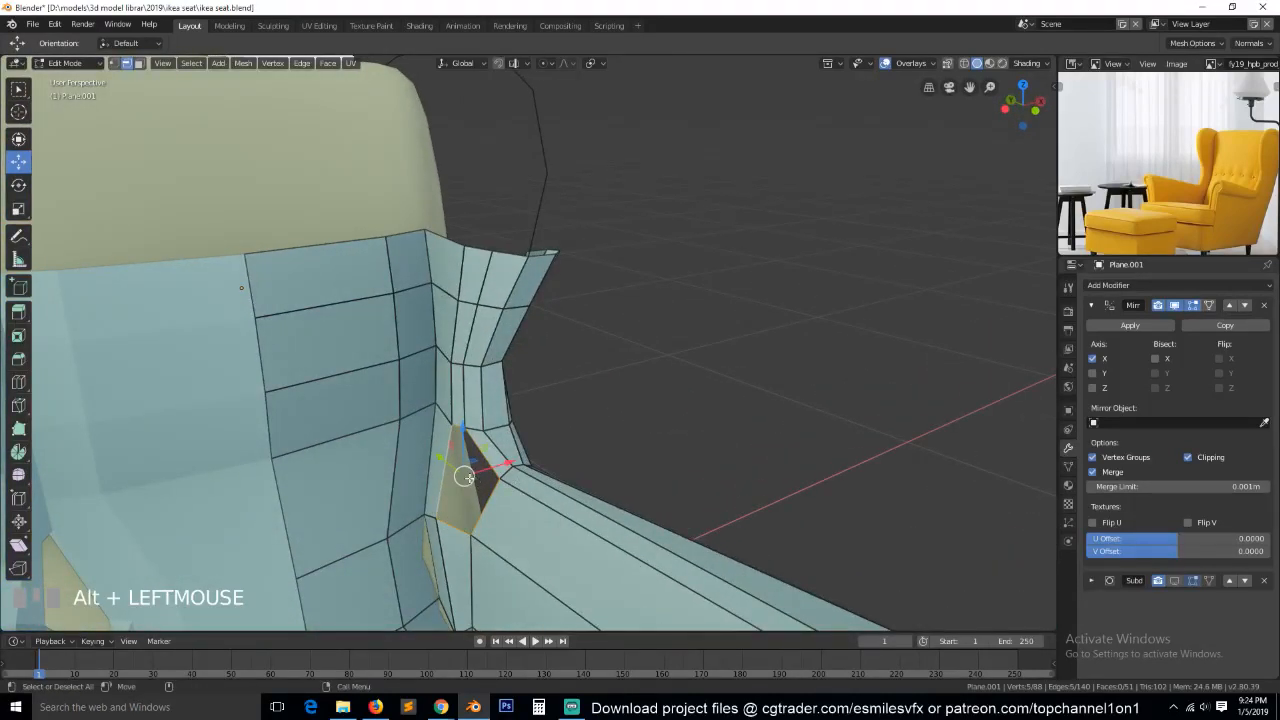
pyautogui.hotkey('alt', 'a')
pyautogui.hotkey('ctrl', 'r')
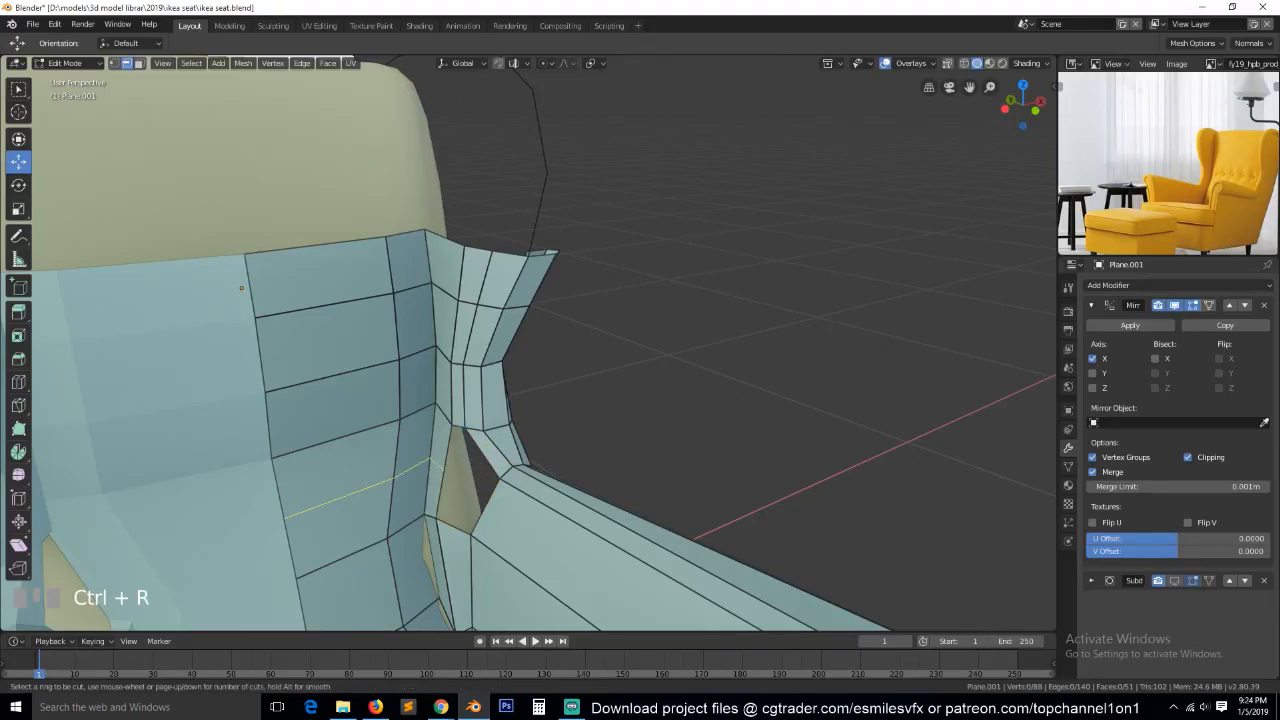
pyautogui.click(442, 474)
pyautogui.rightClick(442, 474)
# Select the new loop's vertices on the back panel and adjust their position slightly.
pyautogui.moveTo(442, 474); pyautogui.dragTo(491, 471, button='middle')
pyautogui.press('1')
pyautogui.click(412, 487)
pyautogui.hotkey('alt', 'a')
pyautogui.click(409, 487)
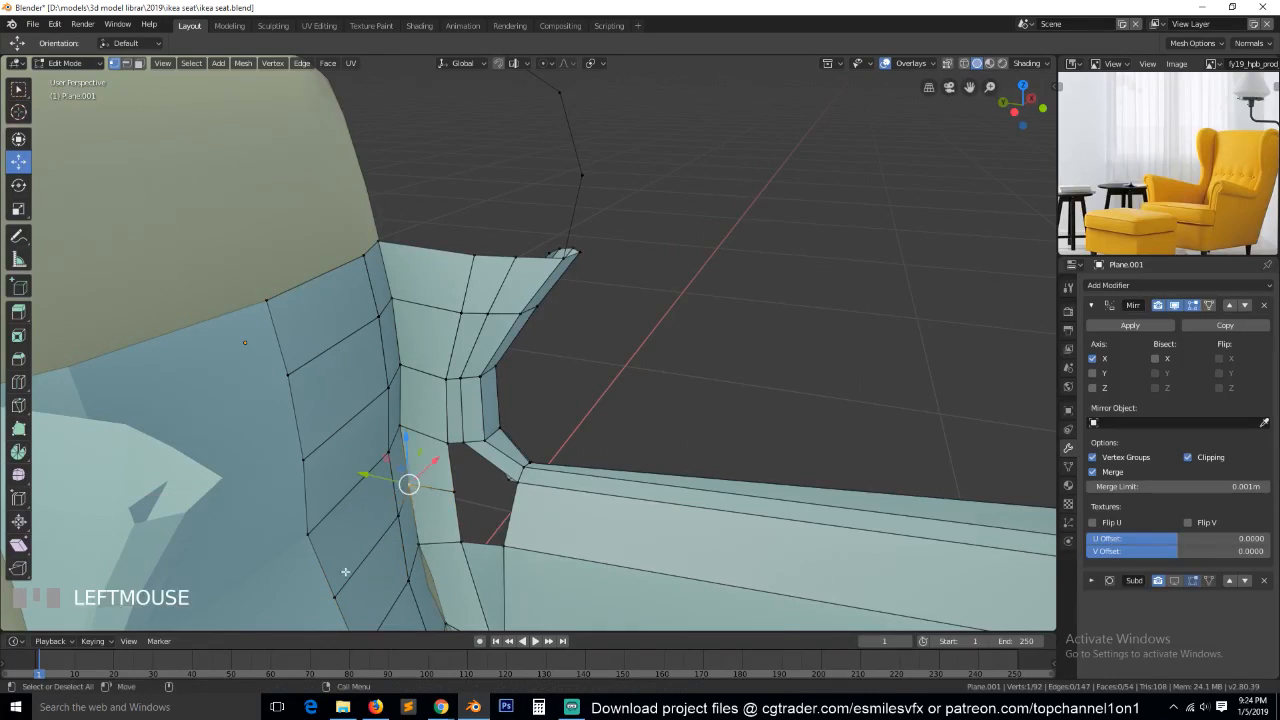
pyautogui.keyDown('ctrl'); pyautogui.click(334, 597); pyautogui.keyUp('ctrl')
pyautogui.moveTo(338, 516); pyautogui.dragTo(345, 518)
pyautogui.hotkey('alt', 'a')
# Move the back panel's outer vertex pairs below the wing slightly inward along the X axis.
pyautogui.moveTo(460, 497); pyautogui.dragTo(390, 492, button='middle')
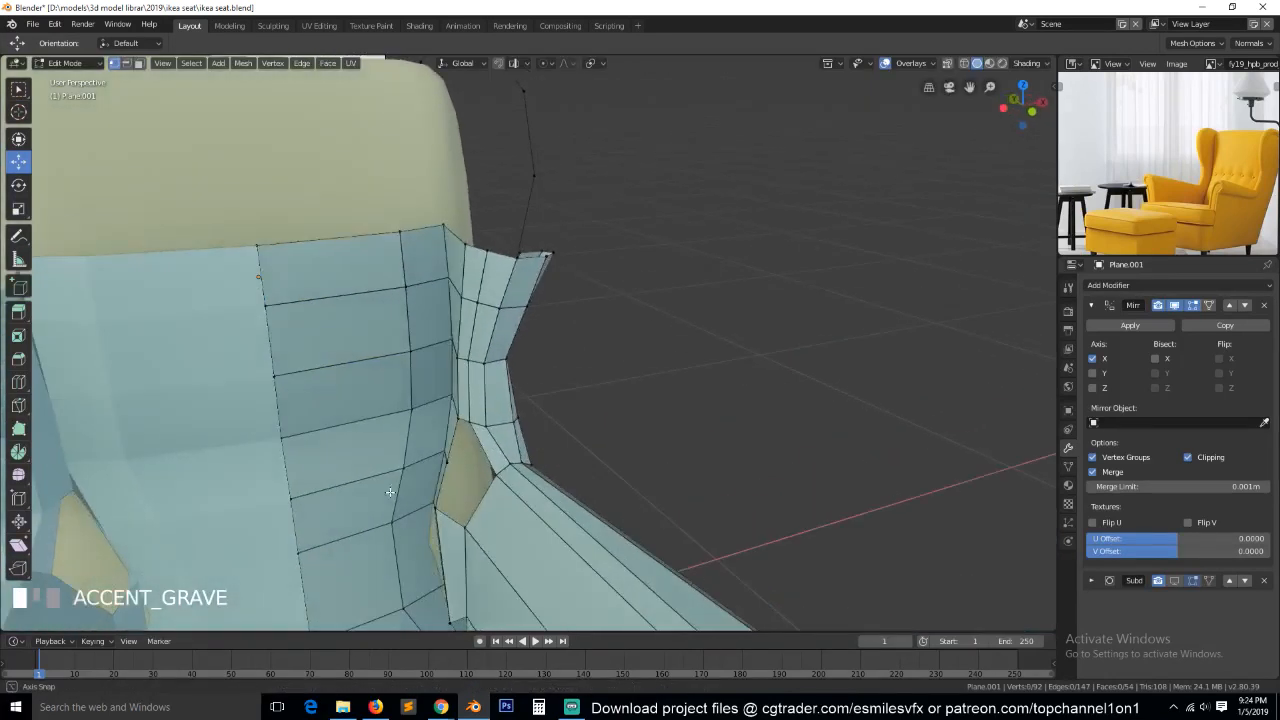
pyautogui.click(443, 451)
pyautogui.keyDown('ctrl'); pyautogui.click(450, 467); pyautogui.keyUp('ctrl')
pyautogui.moveTo(489, 450); pyautogui.dragTo(429, 452)
pyautogui.hotkey('alt', 'a')
pyautogui.scroll(2, 465, 428)
pyautogui.click(427, 431)
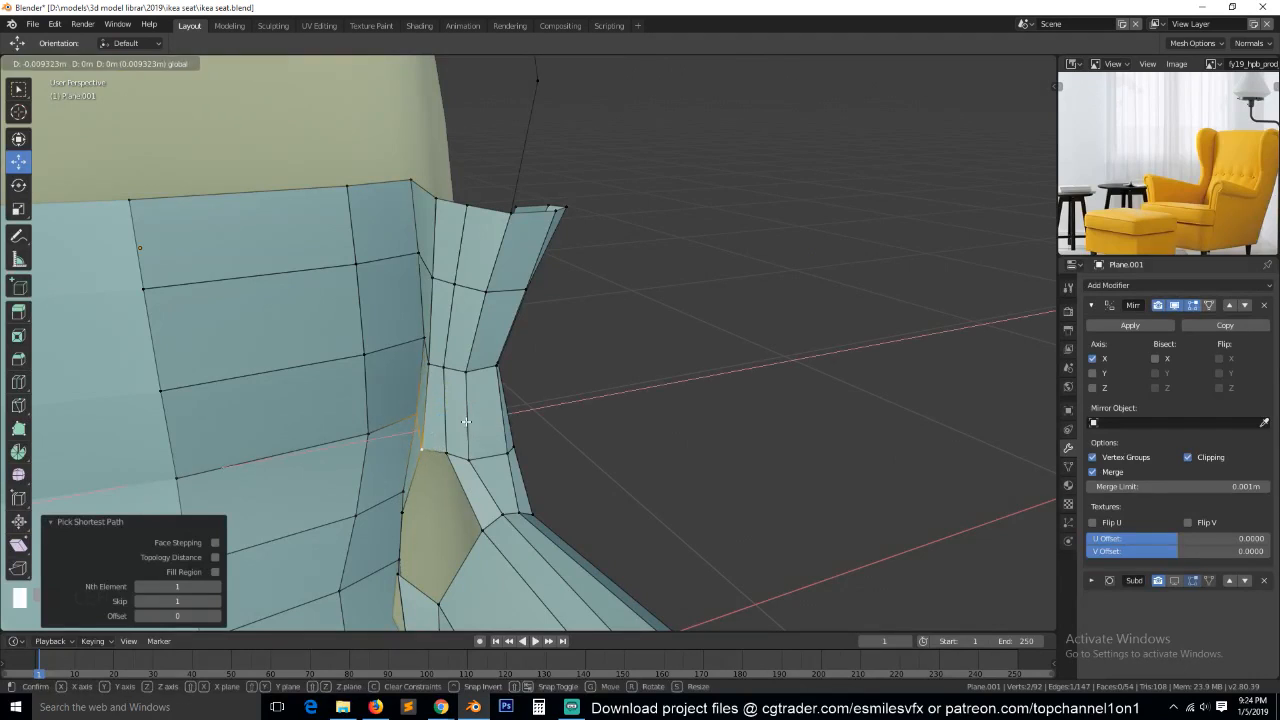
pyautogui.hotkey('alt', 'a')
# Fill the remaining gap between the back panel's side edges and the armrest's rear edges with two faces.
pyautogui.moveTo(454, 511); pyautogui.dragTo(508, 511, button='middle')
pyautogui.press('`')
pyautogui.press('2')
pyautogui.scroll(-1, 418, 518)
pyautogui.click(425, 494)
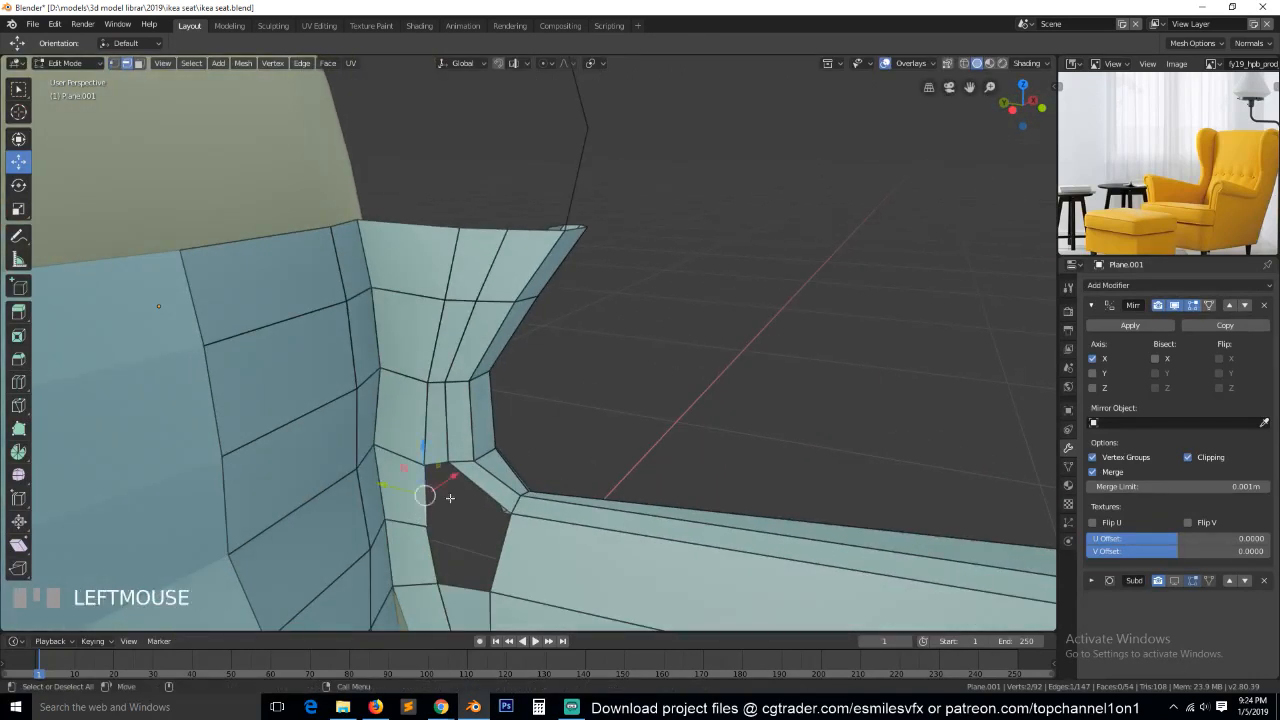
pyautogui.keyDown('shift'); pyautogui.click(494, 517); pyautogui.keyUp('shift')
pyautogui.press('f')
pyautogui.click(430, 553)
pyautogui.keyDown('shift'); pyautogui.click(497, 555); pyautogui.keyUp('shift')
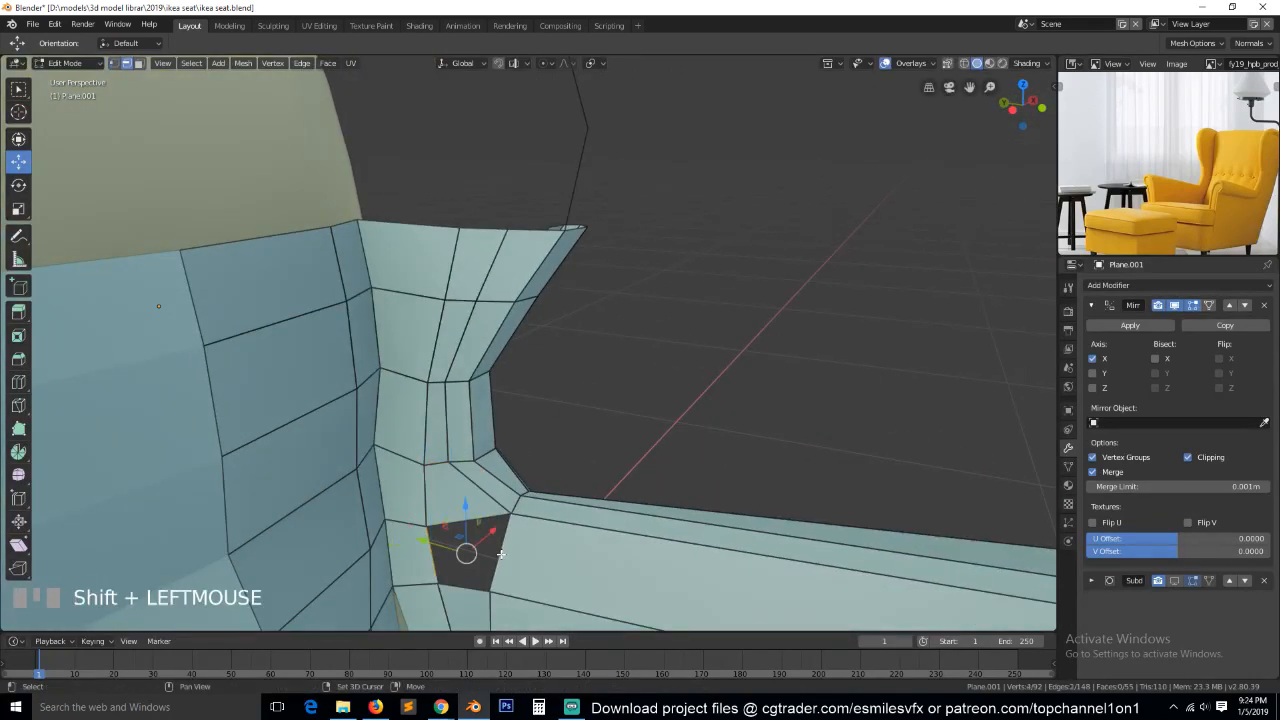
pyautogui.press('f')
# Slide the rear vertical edge of the armrest's inner side slightly forward, away from the back panel.
pyautogui.press('Tab')
pyautogui.scroll(-6, 552, 544)
pyautogui.press('`')
pyautogui.moveTo(552, 544); pyautogui.dragTo(532, 513, button='middle')
pyautogui.press('Tab')
pyautogui.press('1')
pyautogui.scroll(3, 576, 480)
pyautogui.hotkey('alt', 'a')
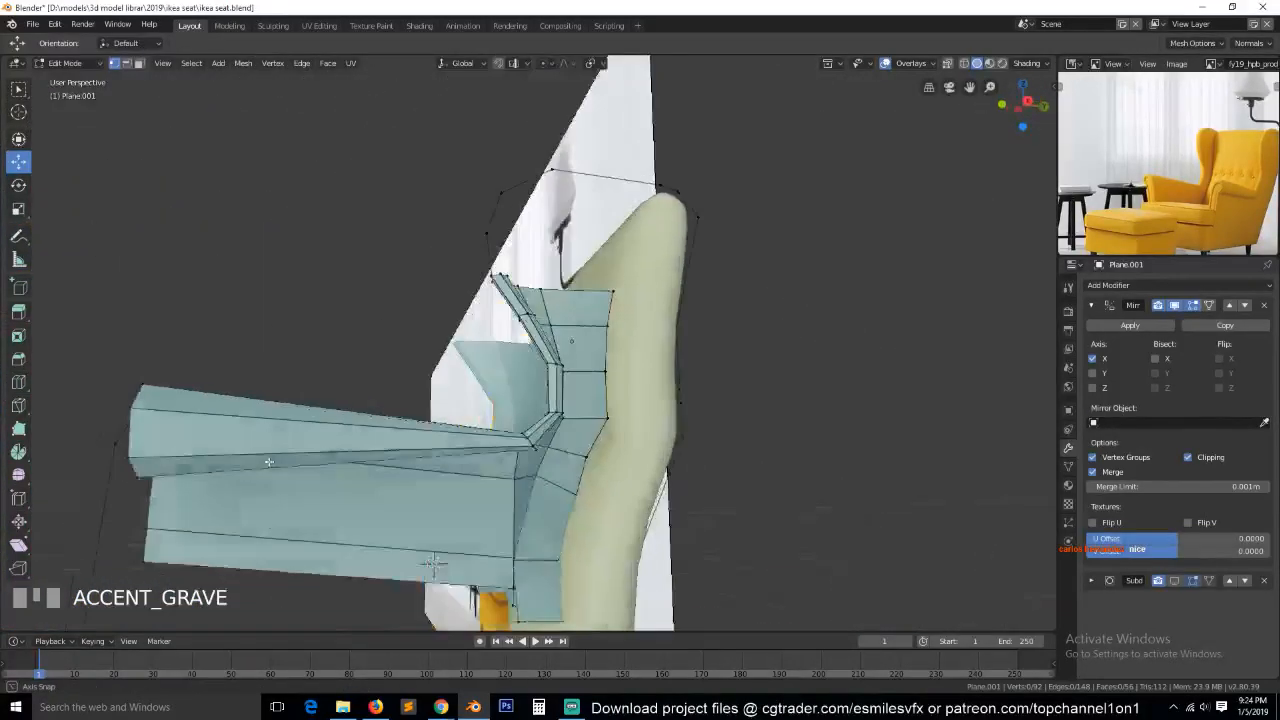
pyautogui.keyDown('alt'); pyautogui.click(507, 493); pyautogui.keyUp('alt')
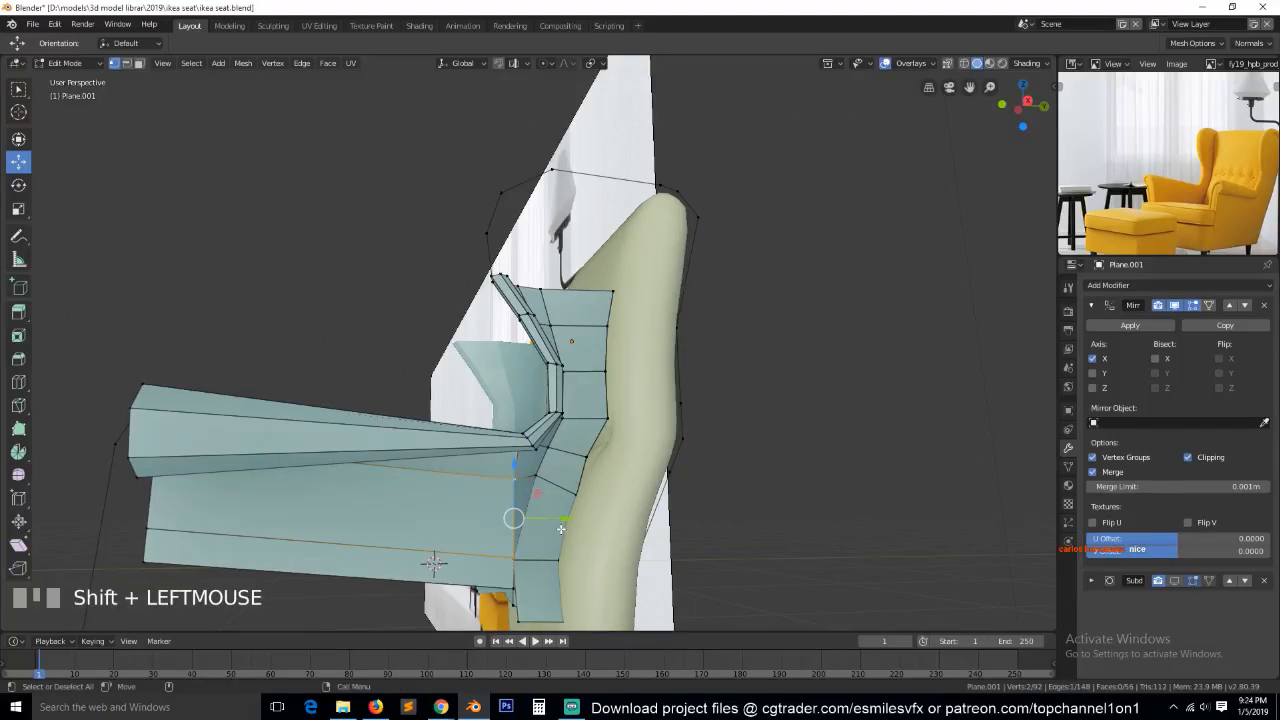
pyautogui.press('g')
pyautogui.press('g')
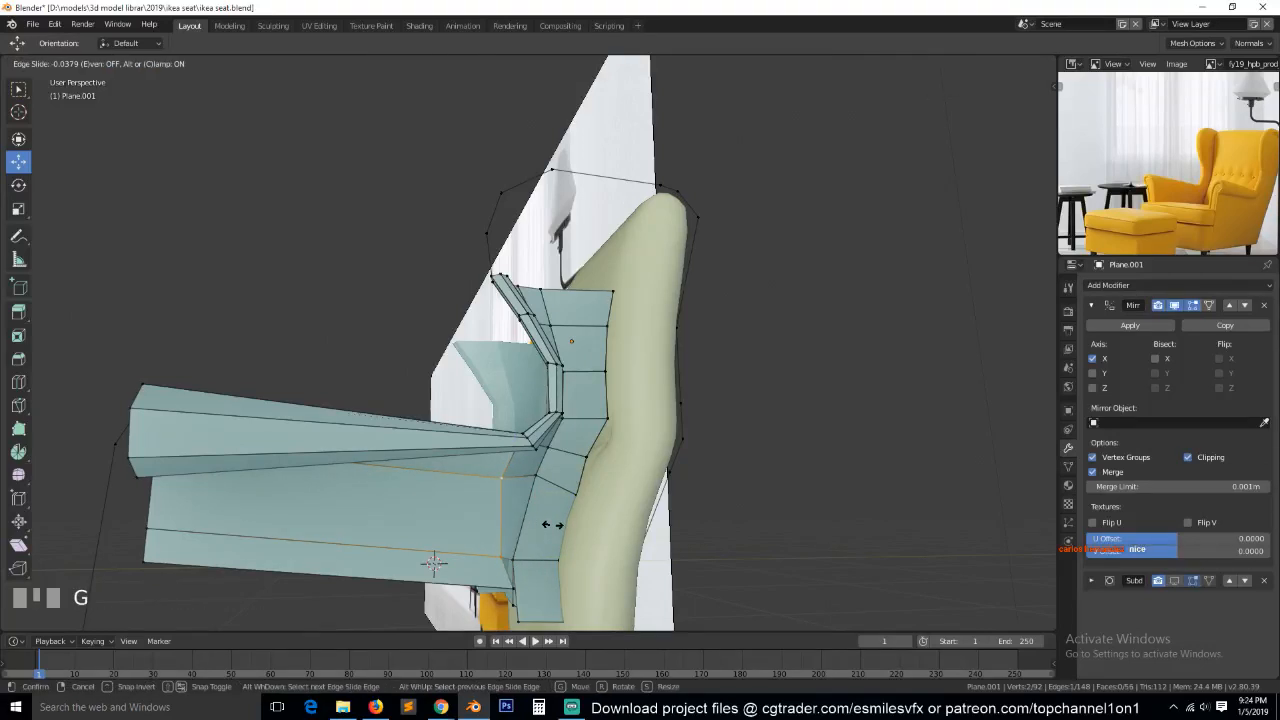
pyautogui.click(552, 524)
pyautogui.moveTo(552, 524); pyautogui.dragTo(569, 462, button='middle')
pyautogui.scroll(3, 490, 488)
pyautogui.click(491, 481)
pyautogui.hotkey('alt', 'a')
pyautogui.scroll(-3, 489, 514)
pyautogui.moveTo(489, 514); pyautogui.dragTo(400, 455, button='middle')
pyautogui.keyDown('alt'); pyautogui.click(441, 603); pyautogui.keyUp('alt')
pyautogui.press('x')
pyautogui.click(440, 522)
# Add two loop cuts across the armrest, its inner side and the seat, dividing their length into three sections.
pyautogui.press('`')
pyautogui.moveTo(441, 539); pyautogui.dragTo(479, 538, button='middle')
pyautogui.scroll(-3, 463, 585)
pyautogui.press('`')
pyautogui.hotkey('ctrl', 'r')
pyautogui.click(472, 515)
pyautogui.click(478, 522)
pyautogui.hotkey('ctrl', 'r')
pyautogui.scroll(1, 509, 549)
pyautogui.click(509, 549)
pyautogui.click(509, 549)
pyautogui.press('`')
pyautogui.moveTo(590, 550); pyautogui.dragTo(514, 541, button='middle')
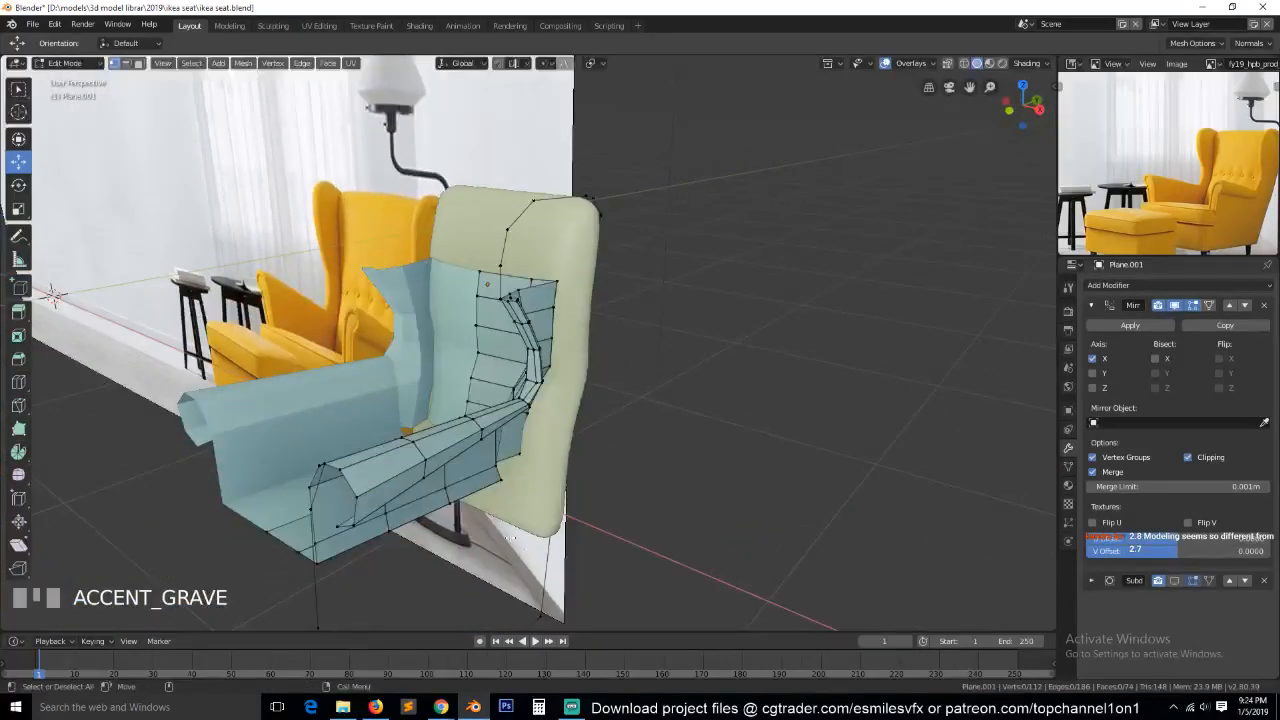
# Select the middle band of faces around the armrest roll and fatten it along its normals by about 0.033.
pyautogui.press('`')
pyautogui.moveTo(467, 467)
pyautogui.mouseDown(button='middle')
pyautogui.moveTo(566, 471)
pyautogui.moveTo(471, 459)
pyautogui.mouseUp(button='middle')
pyautogui.click(566, 471)
pyautogui.scroll(1, 471, 459)
pyautogui.moveTo(472, 443); pyautogui.dragTo(471, 425, button='middle')
pyautogui.moveTo(435, 478); pyautogui.dragTo(615, 477, button='middle')
pyautogui.keyDown('ctrl'); pyautogui.click(443, 423); pyautogui.keyUp('ctrl')
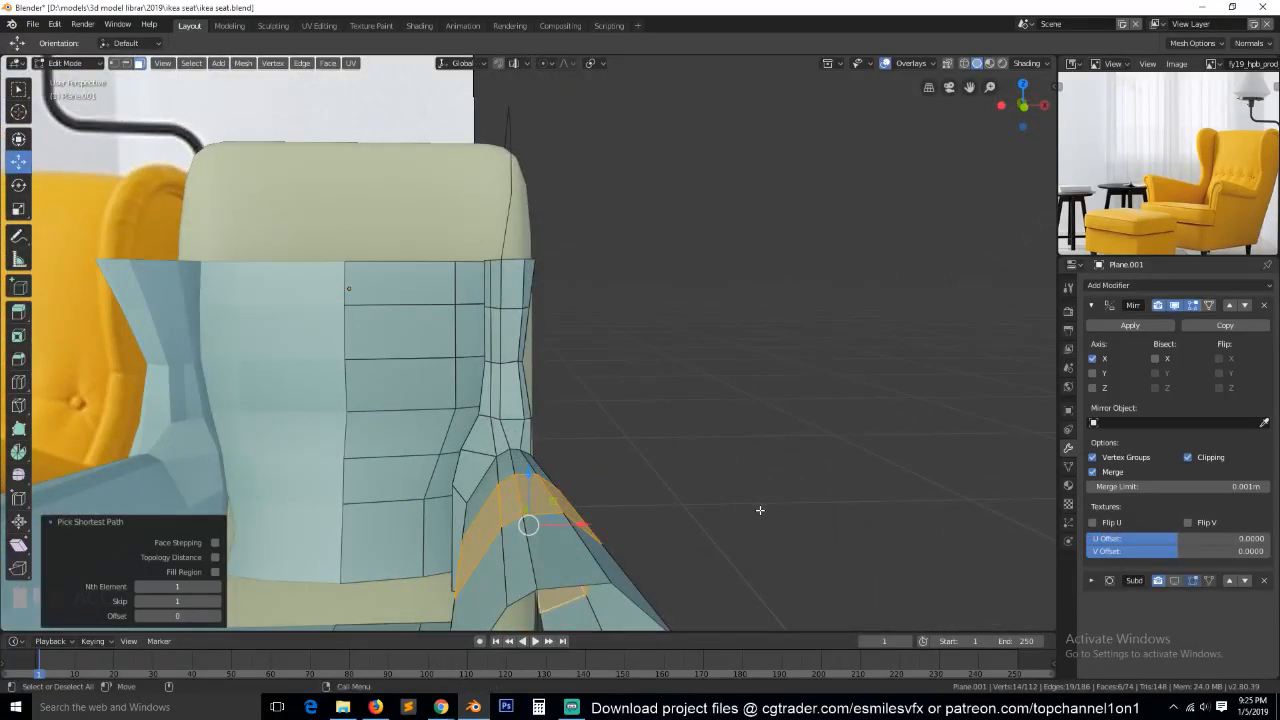
pyautogui.hotkey('alt', 's')
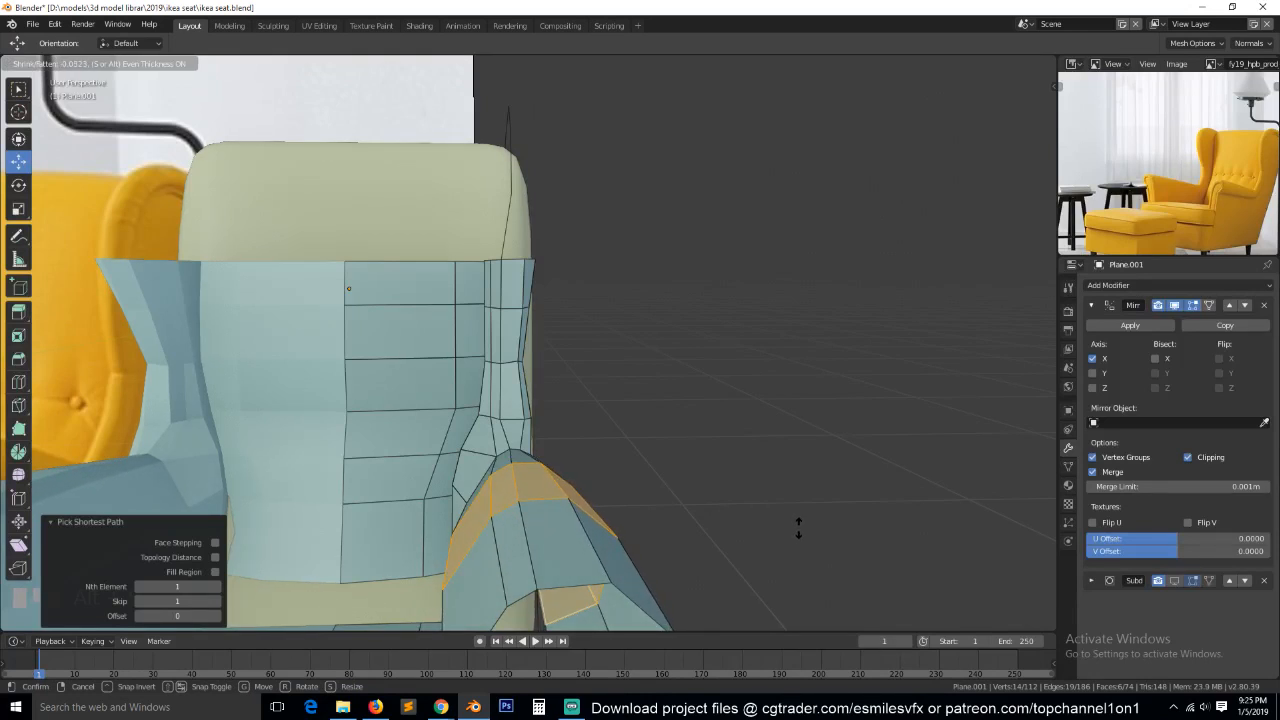
pyautogui.click(803, 537)
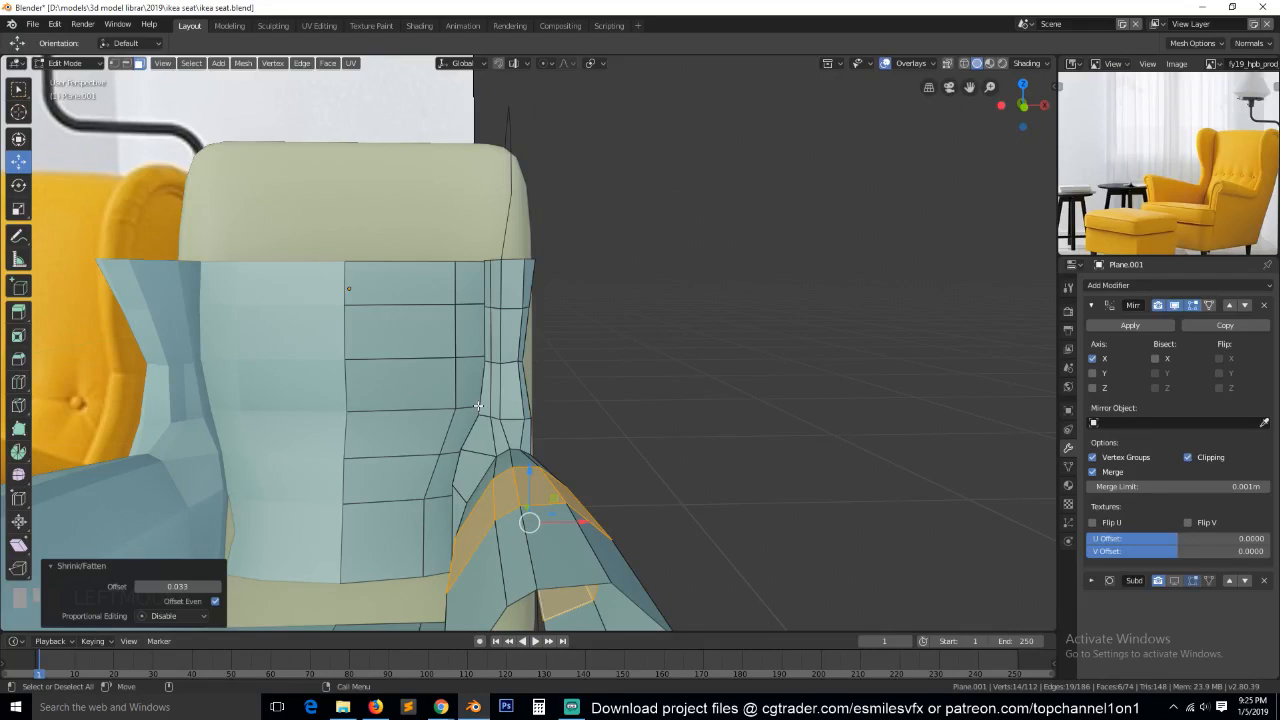
# Examine the armrest's shape and its lower junction with the back panel from several angles.
pyautogui.press('Tab')
pyautogui.scroll(-3, 440, 404)
pyautogui.press('`')
pyautogui.moveTo(420, 403); pyautogui.dragTo(501, 456, button='middle')
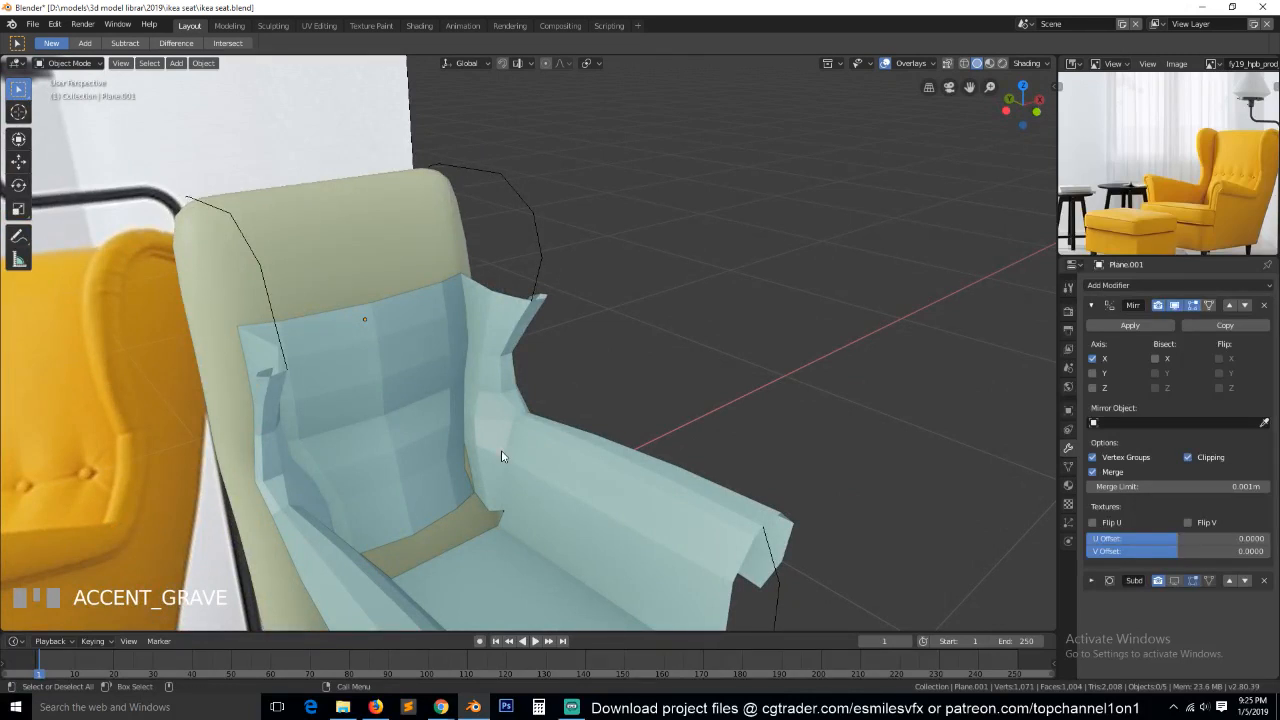
pyautogui.press('Tab')
pyautogui.press('1')
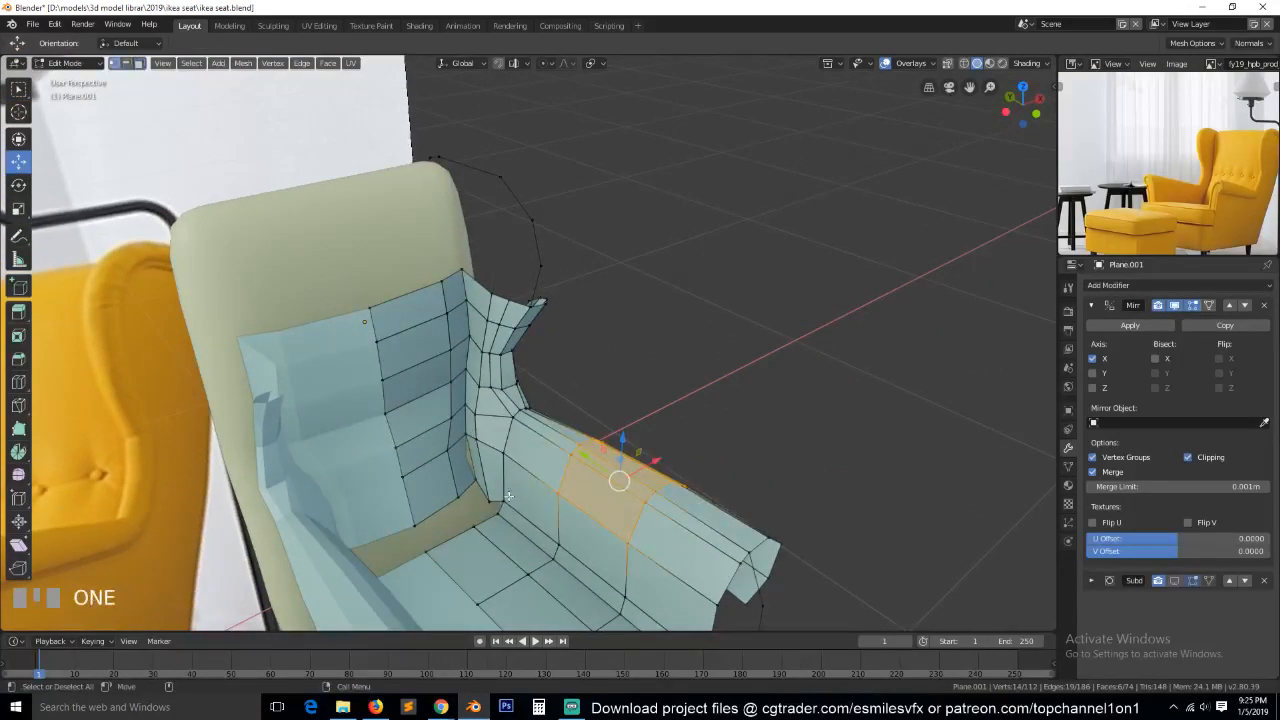
pyautogui.hotkey('alt', 'a')
pyautogui.scroll(2, 519, 488)
pyautogui.click(466, 502)
pyautogui.press('Tab')
pyautogui.scroll(-2, 523, 491)
pyautogui.click(528, 491)
pyautogui.press('Tab')
pyautogui.press('`')
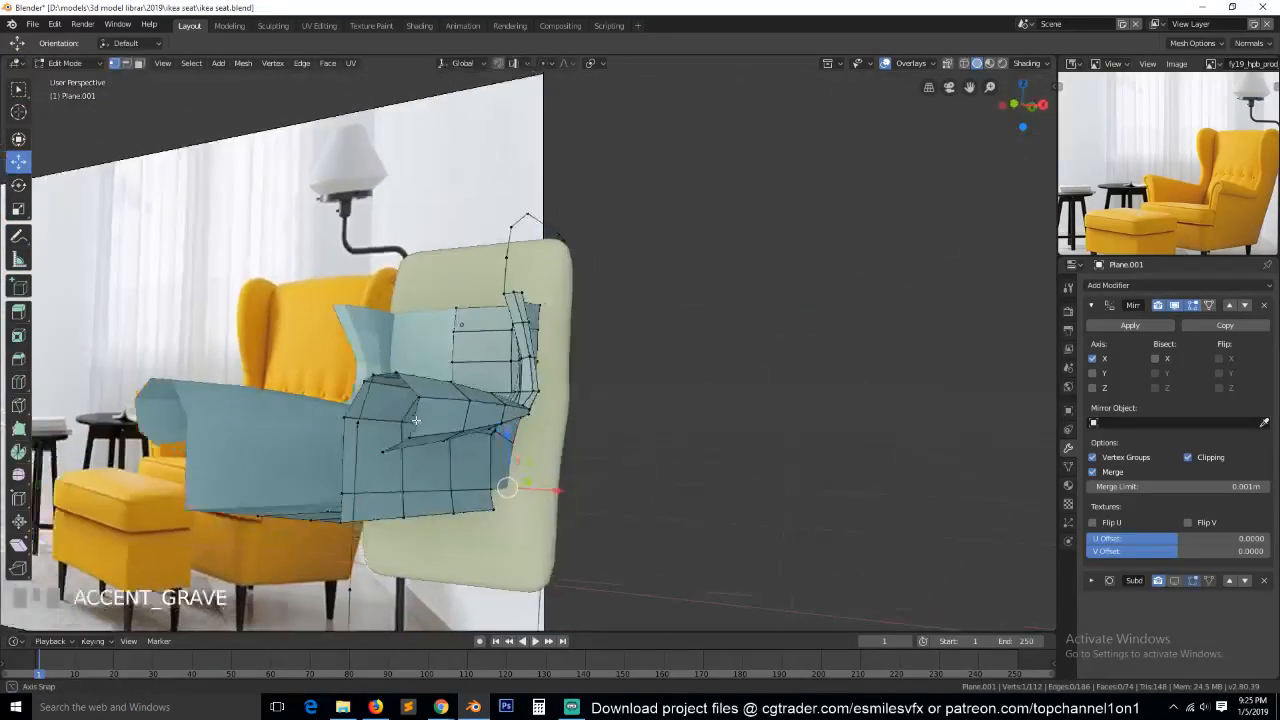
# Turn on the viewport display of the frame's Subdivision modifier.
pyautogui.press('Tab')
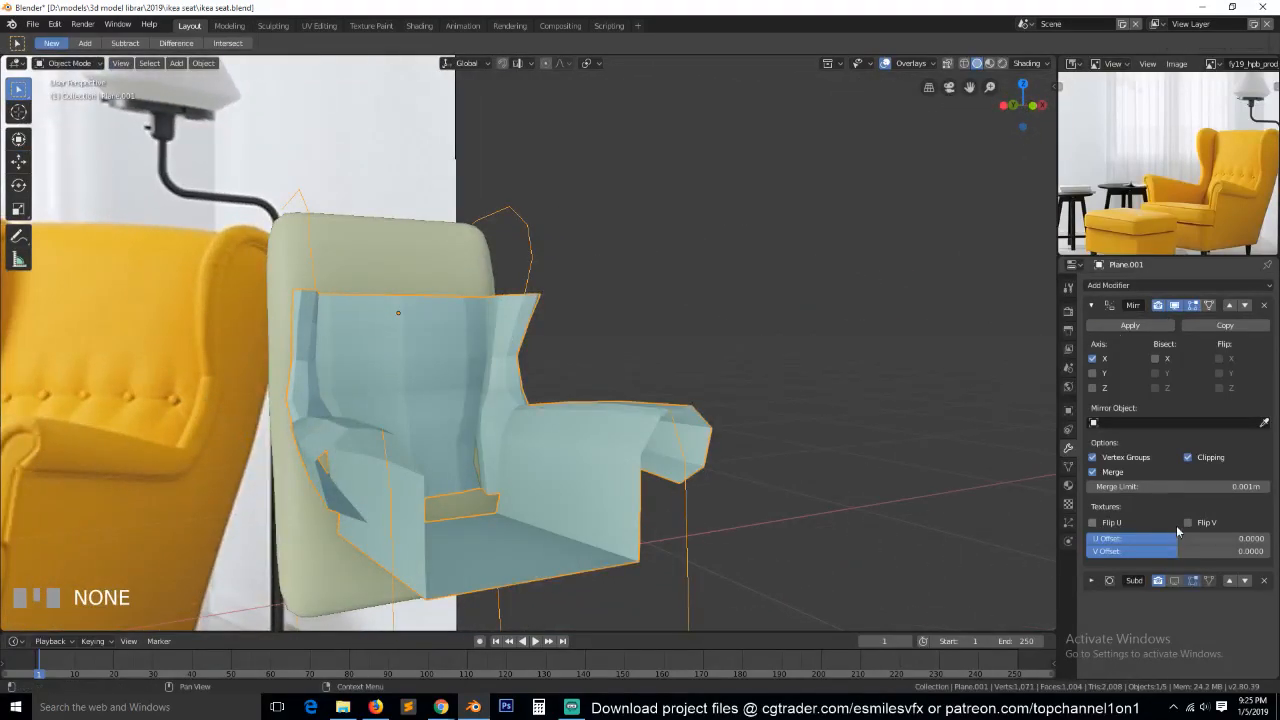
pyautogui.click(1174, 581)
pyautogui.moveTo(592, 372); pyautogui.dragTo(458, 369, button='middle')
# In a wireframe side view, select the armrest roll's front section, raise it about 0.0585 m and tilt its front end upward.
pyautogui.press('KP_1')
pyautogui.press('KP_3')
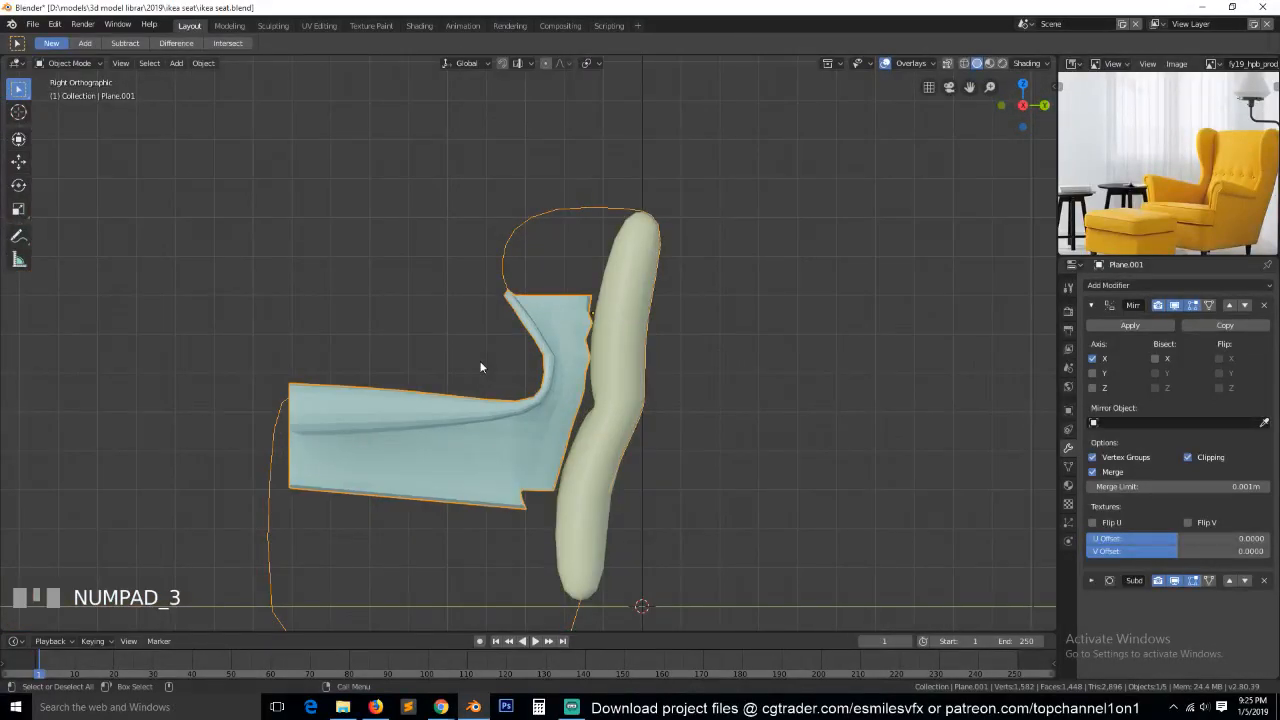
pyautogui.scroll(1, 480, 366)
pyautogui.press('1')
pyautogui.press('z')
pyautogui.click(398, 436)
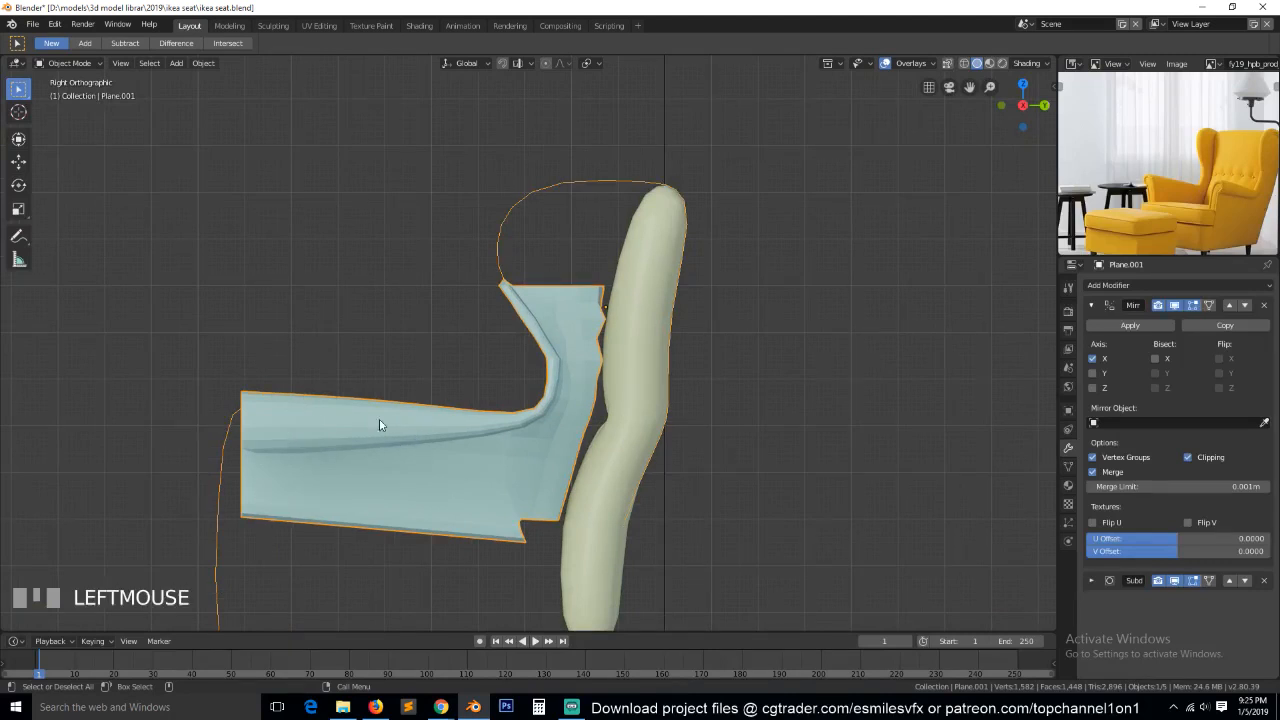
pyautogui.press('Tab')
pyautogui.press('z')
pyautogui.click(186, 446)
pyautogui.hotkey('alt', 'a')
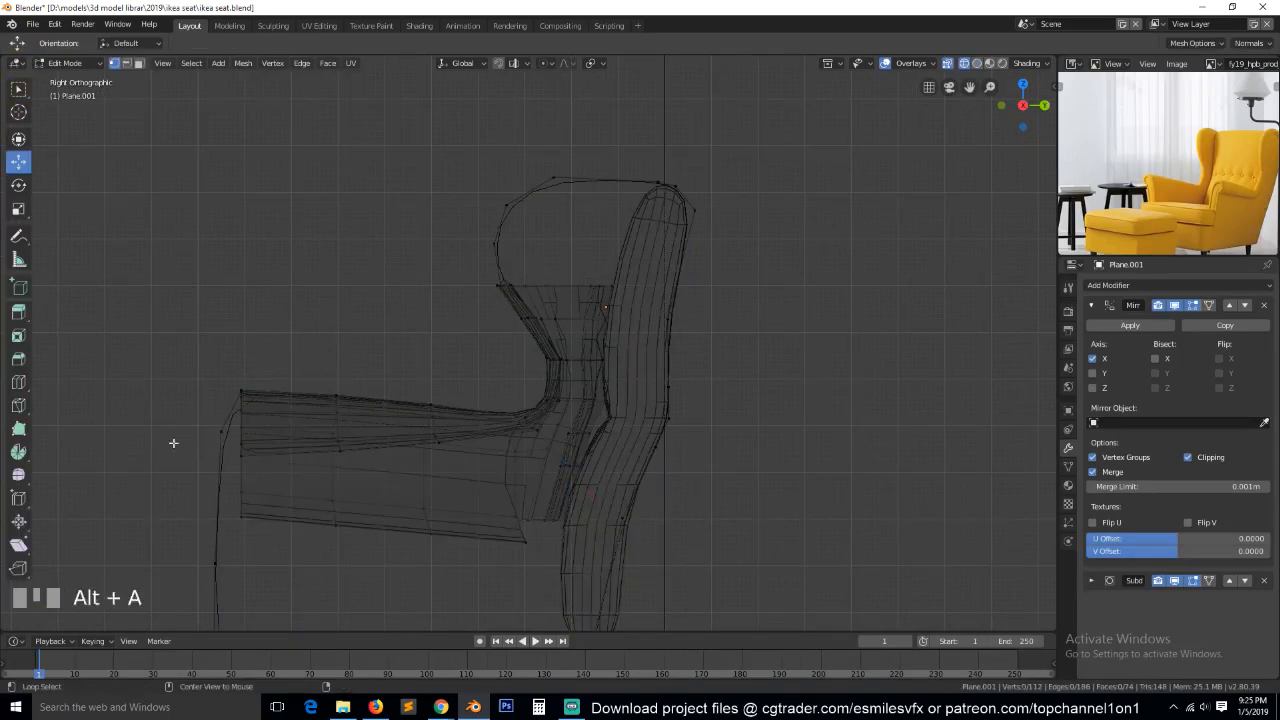
pyautogui.press('b')
pyautogui.moveTo(168, 362); pyautogui.dragTo(394, 481)
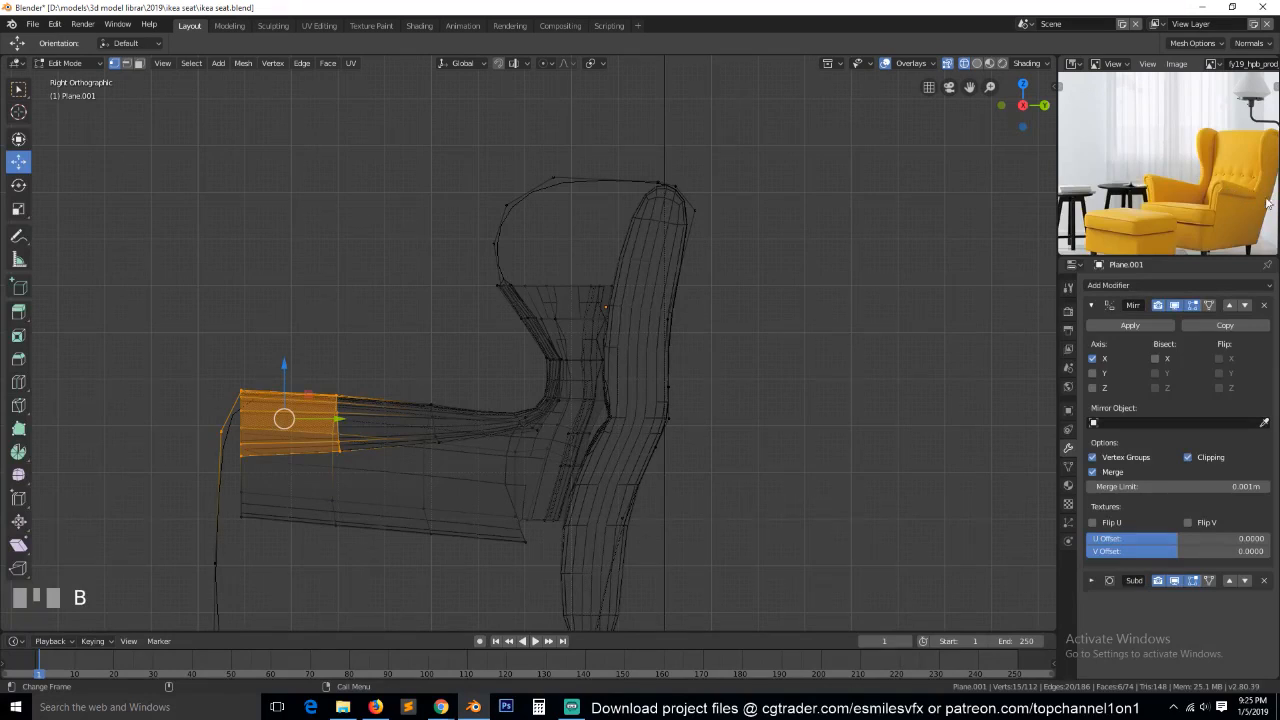
pyautogui.moveTo(281, 367); pyautogui.dragTo(286, 342)
pyautogui.press('r')
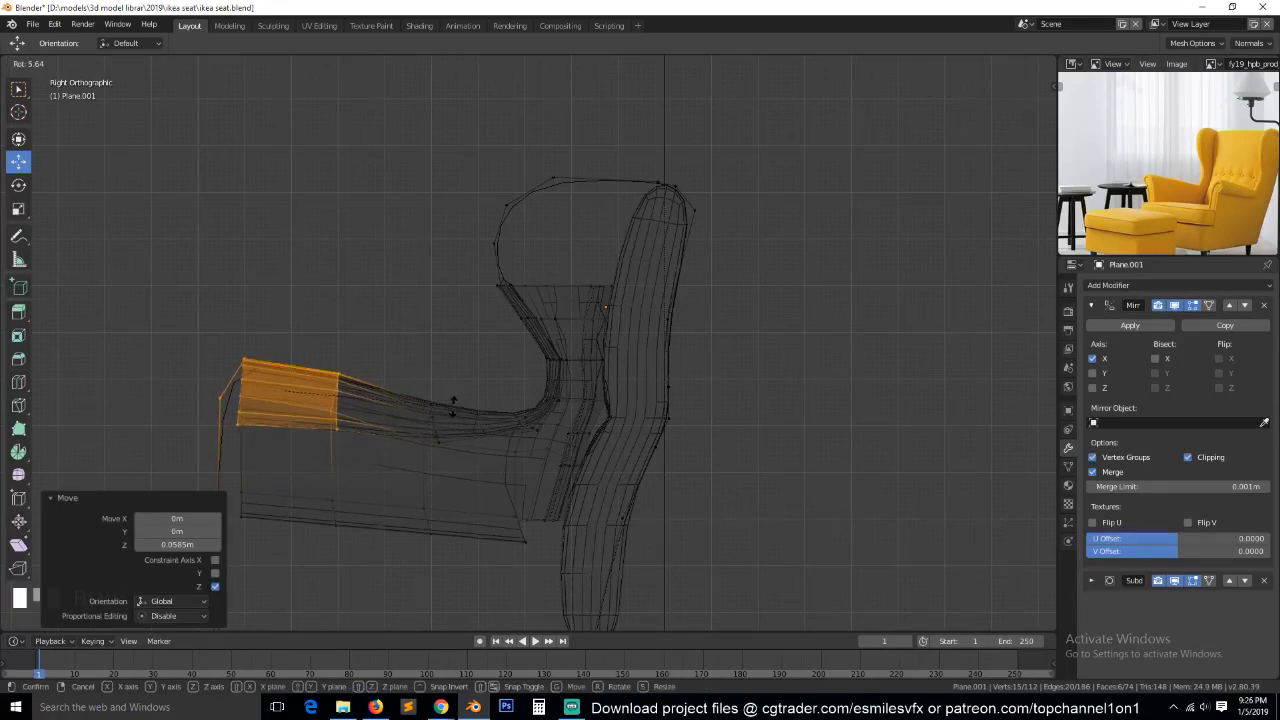
pyautogui.click(446, 428)
pyautogui.hotkey('alt', 'a')
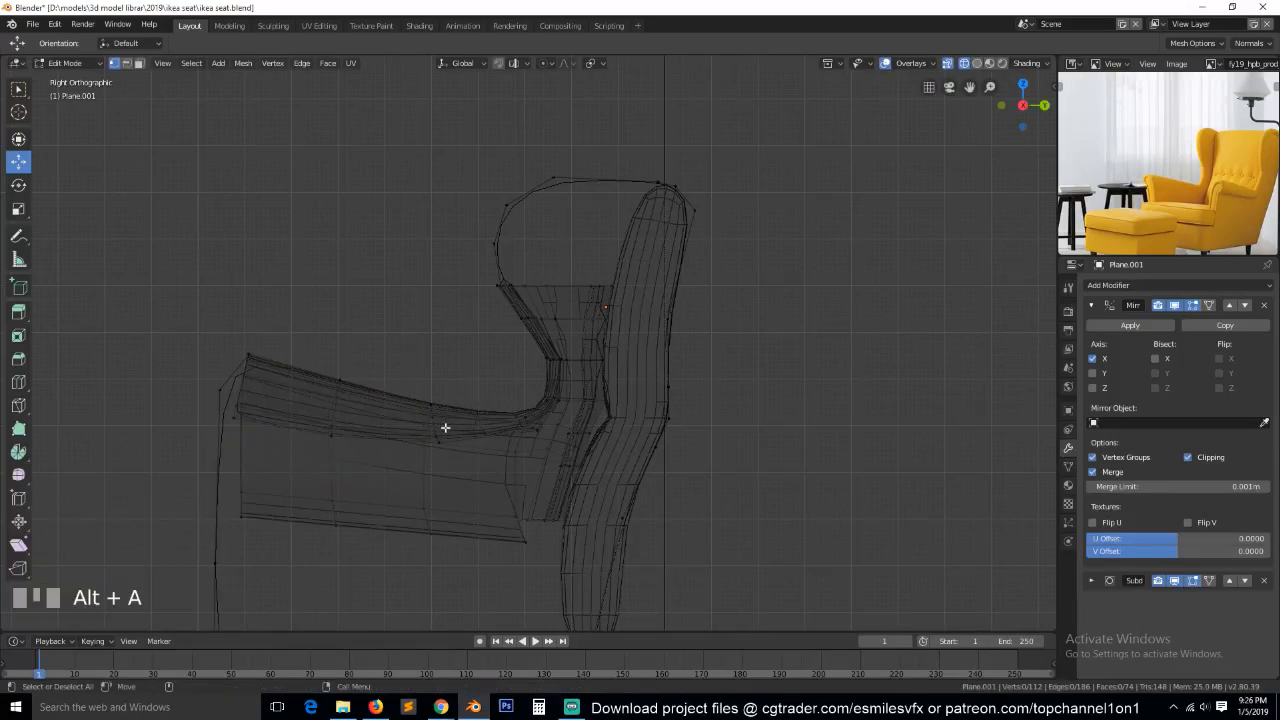
# Return to solid shading and delete the three loose outline vertices hanging below the armrest's front end.
pyautogui.press('z')
pyautogui.click(564, 446)
pyautogui.moveTo(426, 447)
pyautogui.mouseDown(button='middle')
pyautogui.moveTo(508, 471)
pyautogui.moveTo(586, 437)
pyautogui.moveTo(609, 441)
pyautogui.mouseUp(button='middle')
pyautogui.click(690, 396)
pyautogui.scroll(-5, 620, 470)
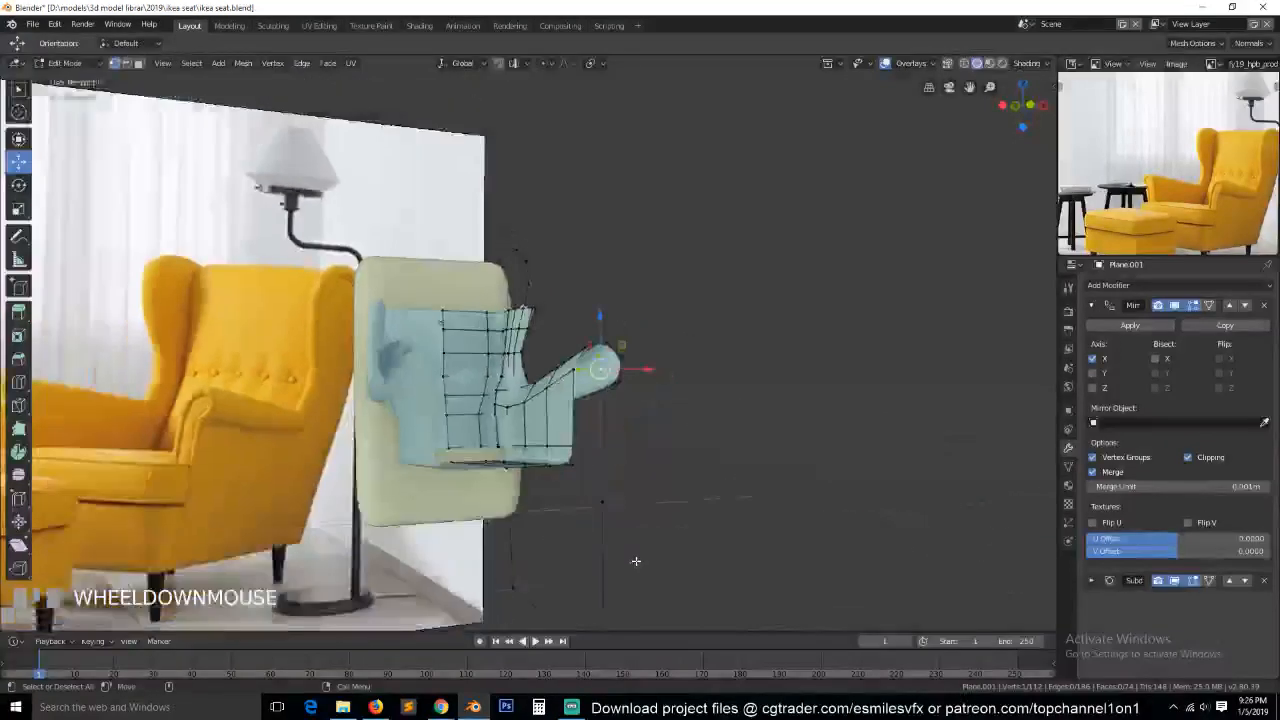
pyautogui.keyDown('ctrl'); pyautogui.click(573, 507); pyautogui.keyUp('ctrl')
pyautogui.press('x')
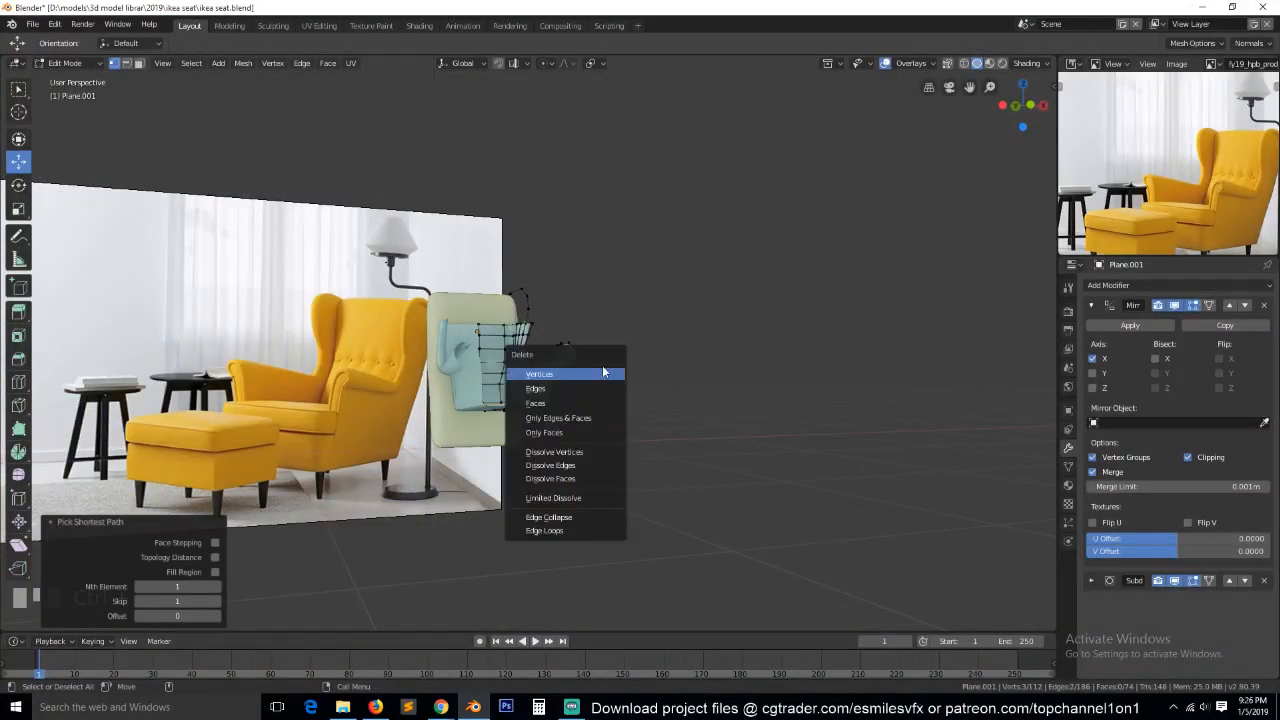
pyautogui.click(600, 389)
pyautogui.hotkey('ctrl', 'z')
pyautogui.press('x')
pyautogui.click(605, 345)
# Slide the lower rear corner vertex of the armrest's inner side toward the back panel.
pyautogui.moveTo(588, 403); pyautogui.dragTo(546, 437, button='middle')
pyautogui.press('Tab')
pyautogui.press('KP_Decimal')
pyautogui.press('Tab')
pyautogui.scroll(2, 500, 486)
pyautogui.moveTo(500, 486)
pyautogui.mouseDown(button='middle')
pyautogui.moveTo(520, 477)
pyautogui.moveTo(517, 492)
pyautogui.mouseUp(button='middle')
pyautogui.click(508, 510)
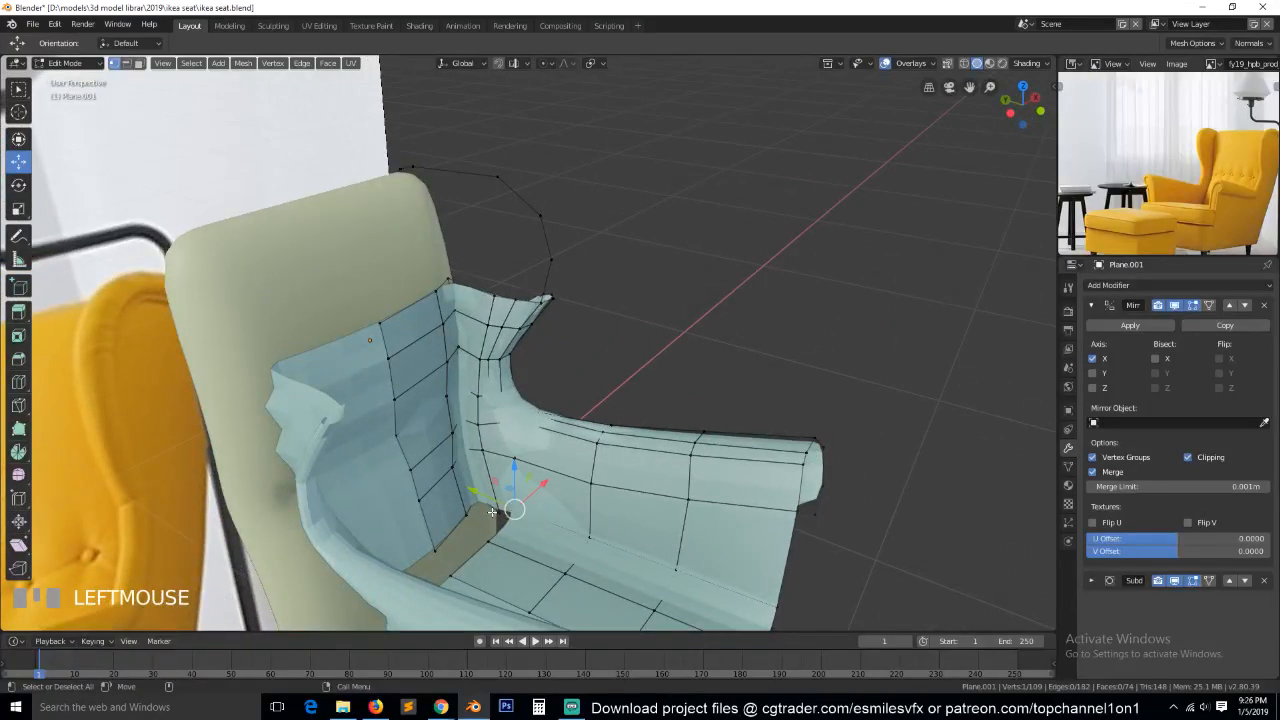
pyautogui.press('g')
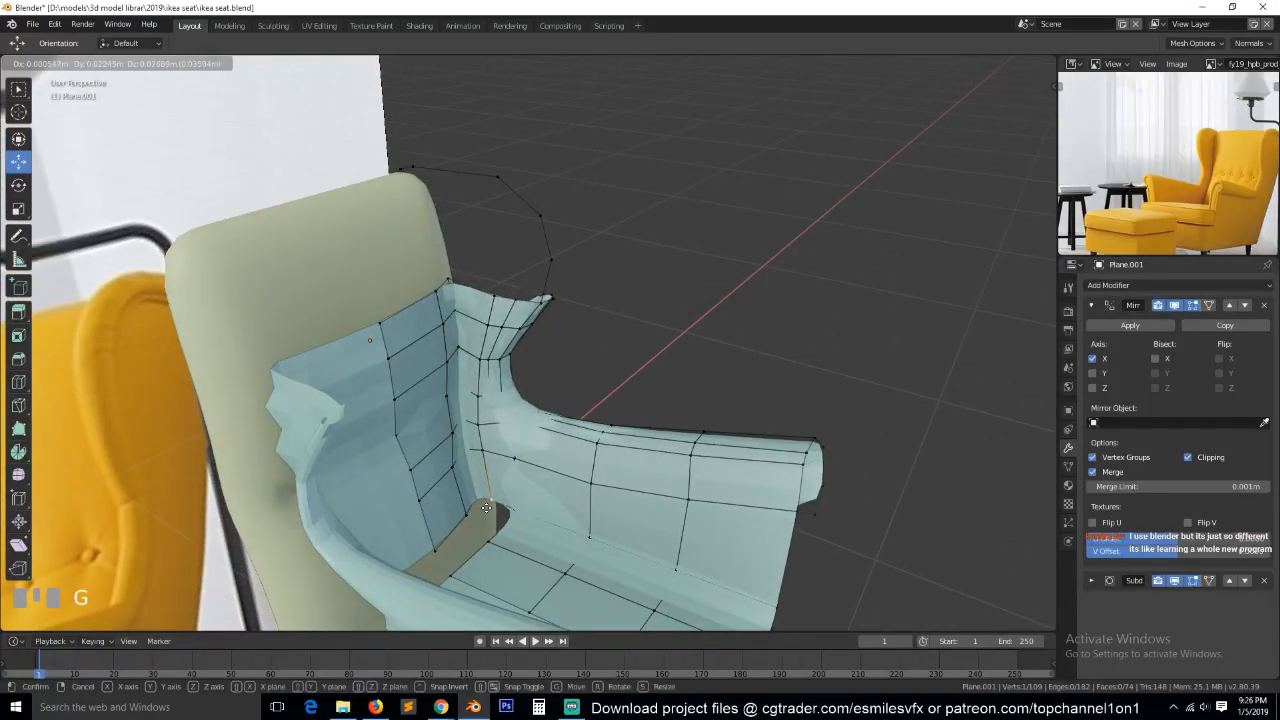
pyautogui.press('g')
pyautogui.click(486, 504)
# Fill a face between the back panel's bottom edge and the seat's rear edge.
pyautogui.press('`')
pyautogui.moveTo(486, 506); pyautogui.dragTo(451, 524, button='middle')
pyautogui.press('3')
pyautogui.click(440, 508)
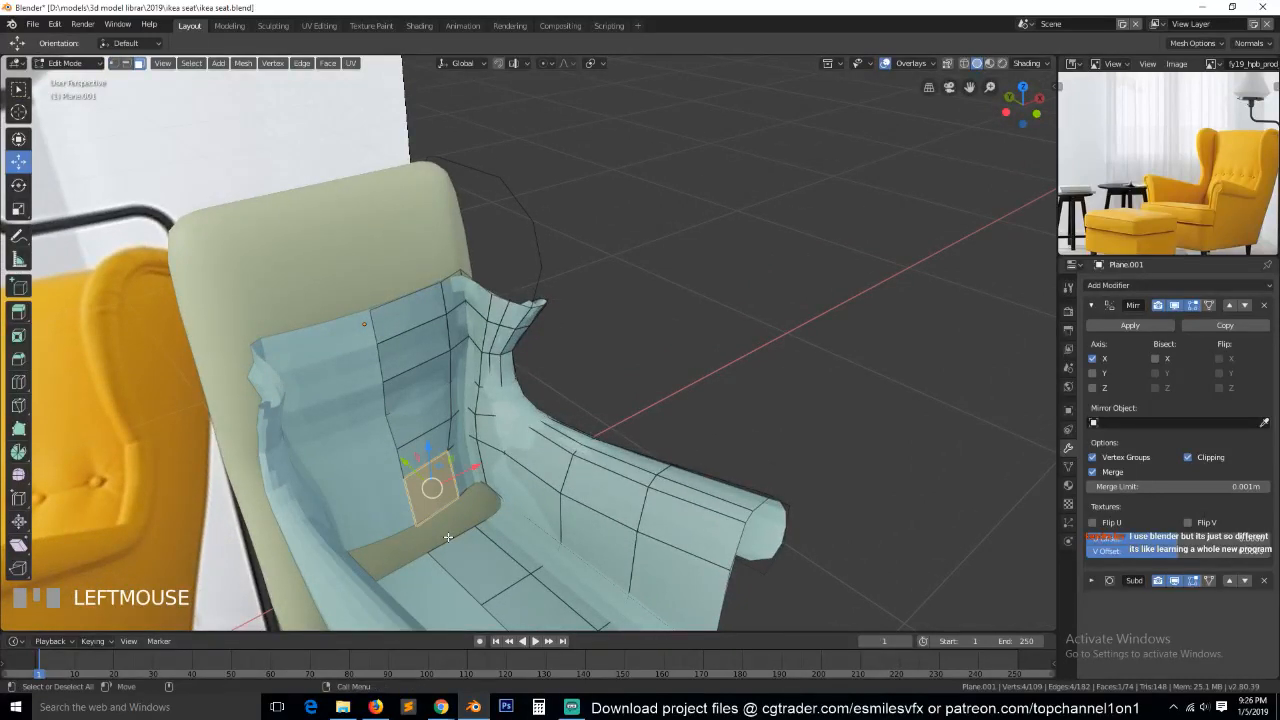
pyautogui.press('2')
pyautogui.click(433, 524)
pyautogui.keyDown('shift'); pyautogui.click(441, 521); pyautogui.keyUp('shift')
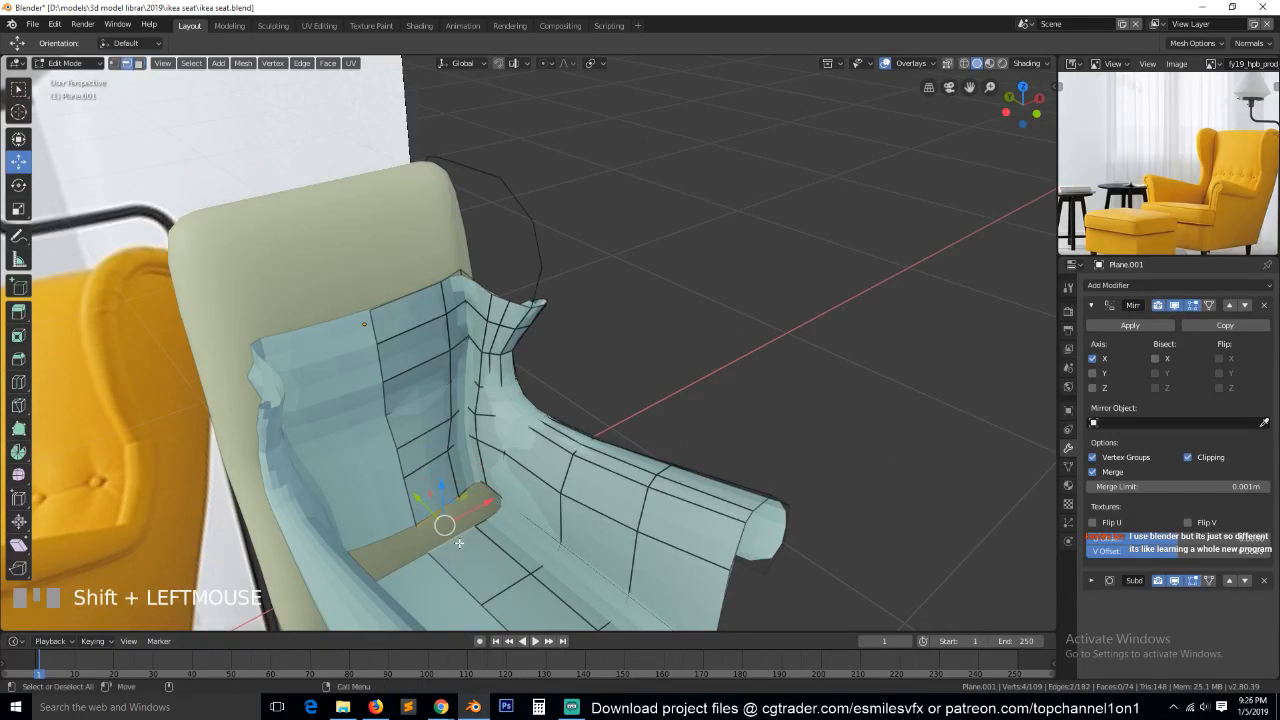
pyautogui.press('f')
pyautogui.hotkey('alt', 'a')
# Add a loop cut across the face joining back panel and seat, slid with a factor of about -0.535.
pyautogui.hotkey('ctrl', 'r')
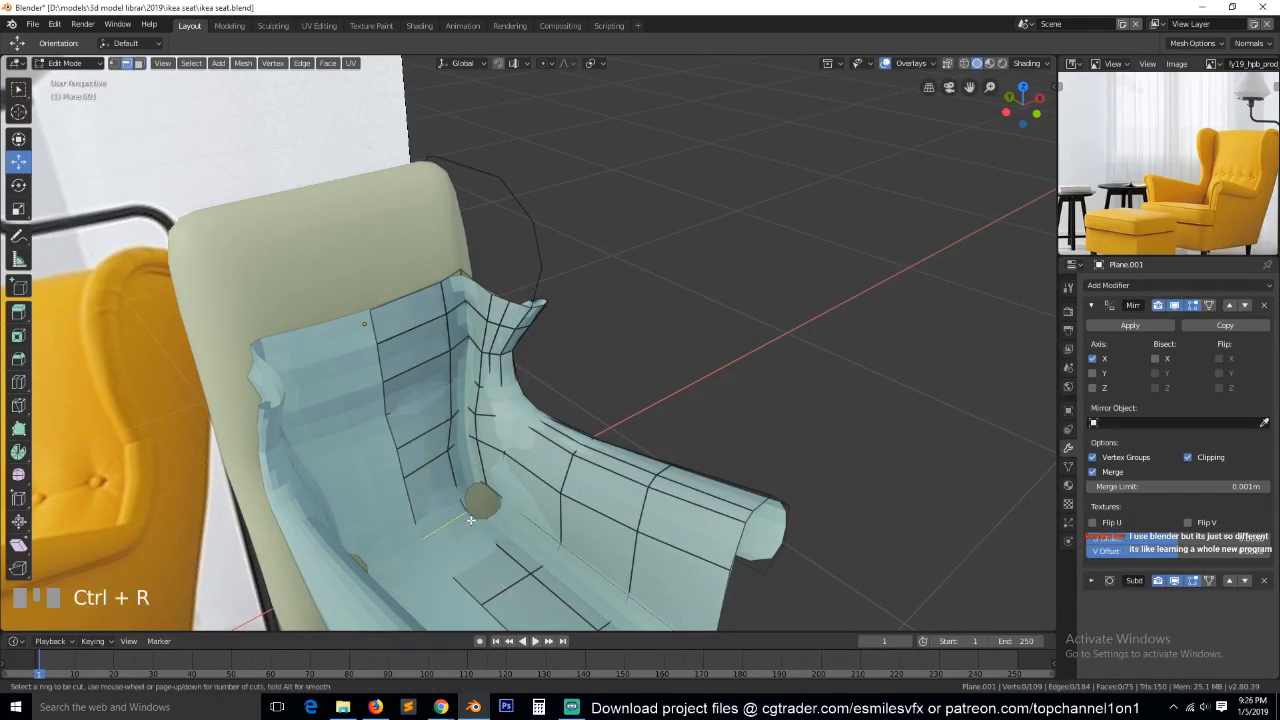
pyautogui.click(464, 524)
pyautogui.click(476, 528)
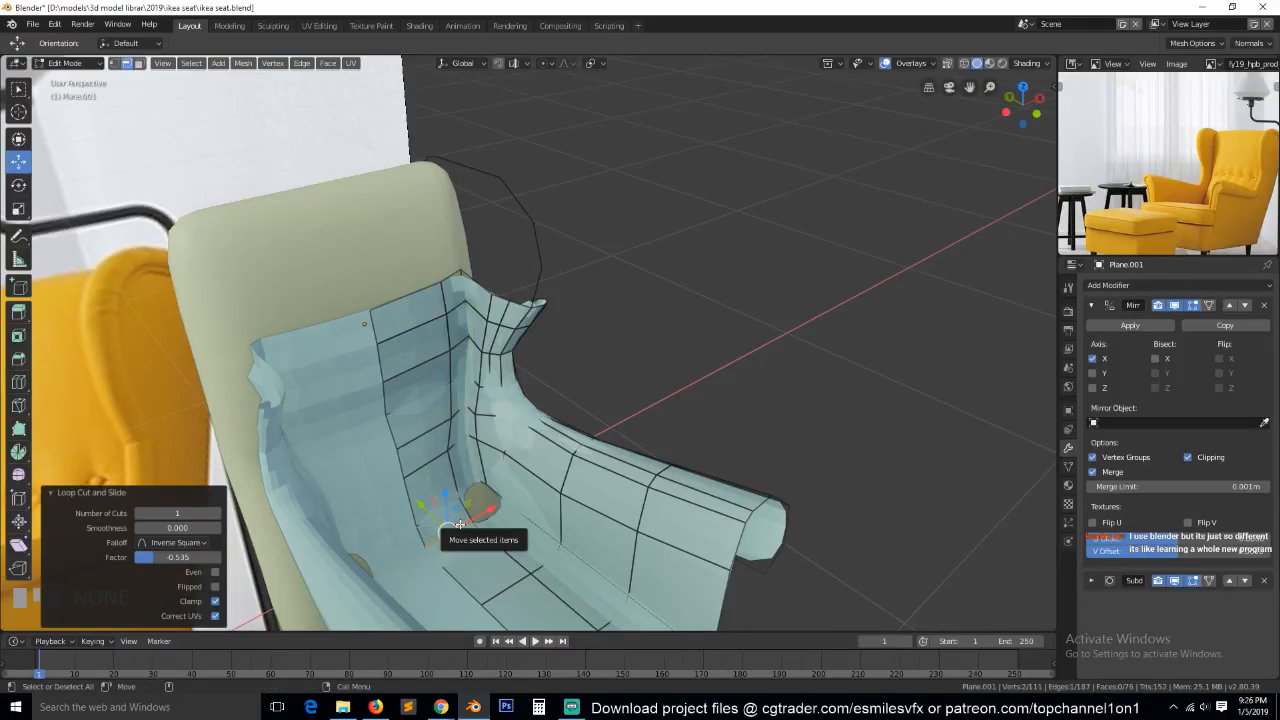
# Move the new loop at the back-to-seat joint backward and slightly upward in a side wireframe view.
pyautogui.press('KP_Decimal')
pyautogui.press('KP_3')
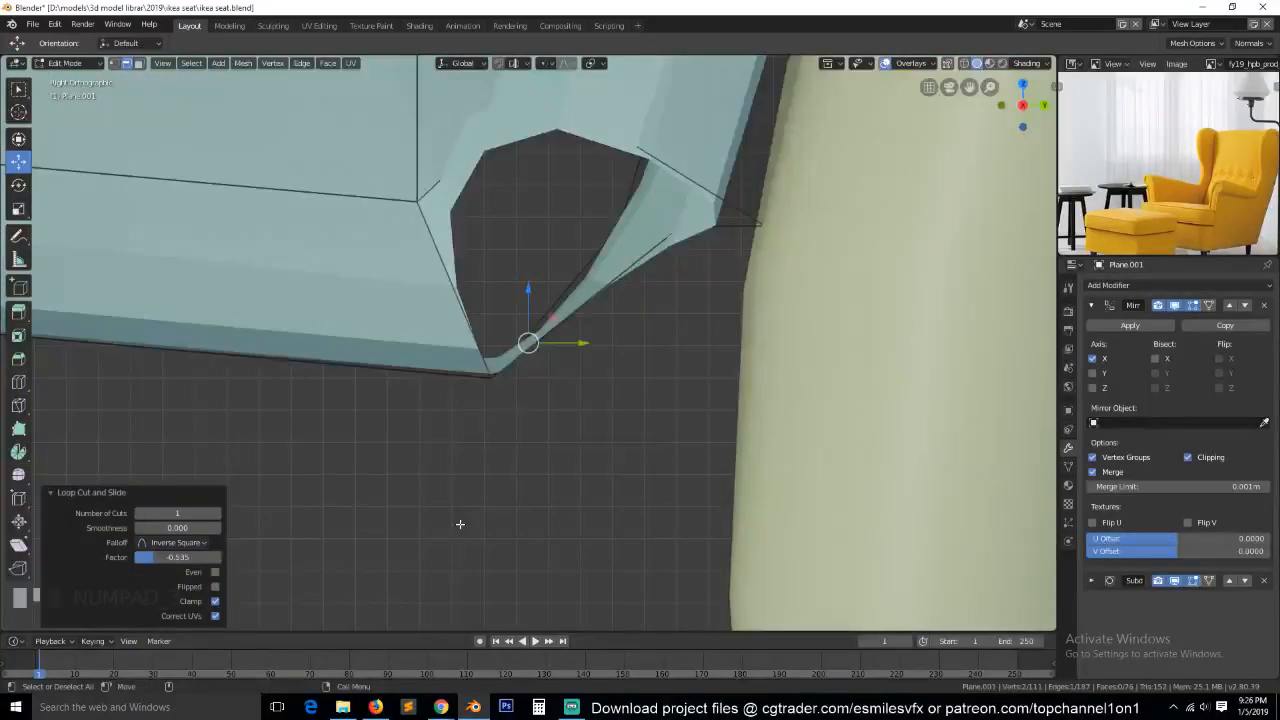
pyautogui.press('z')
pyautogui.click(538, 295)
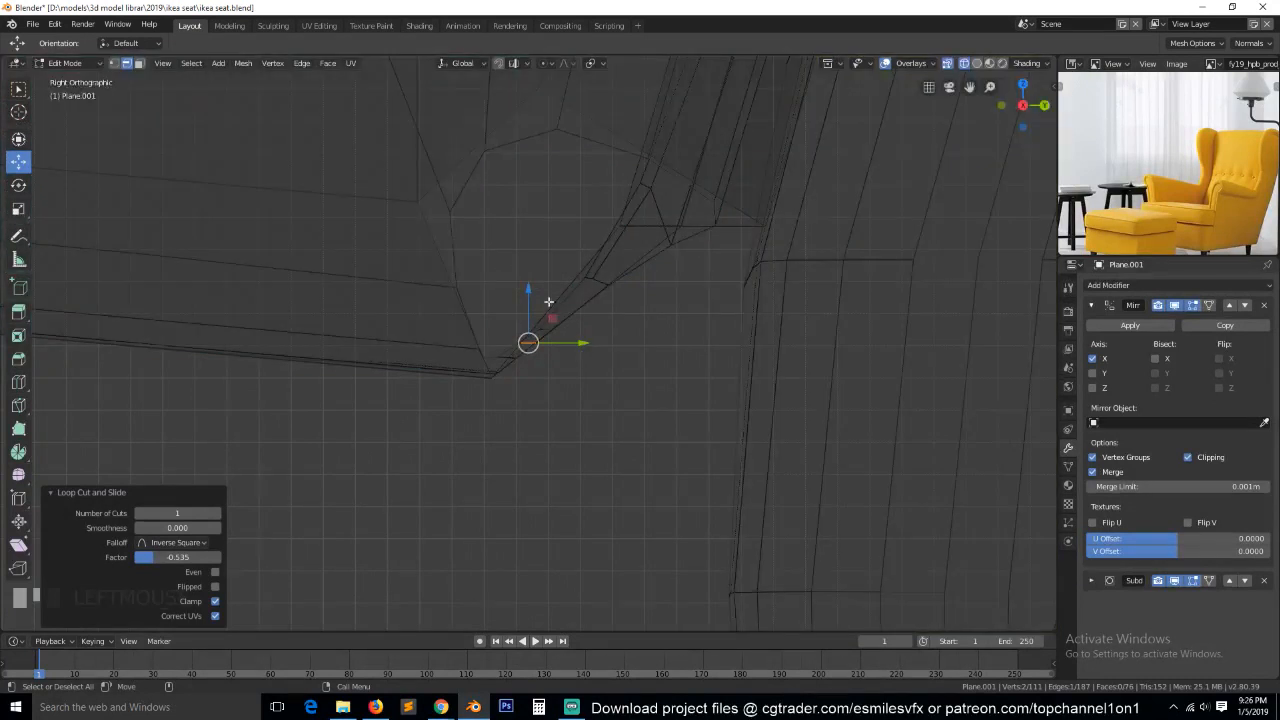
pyautogui.press('g')
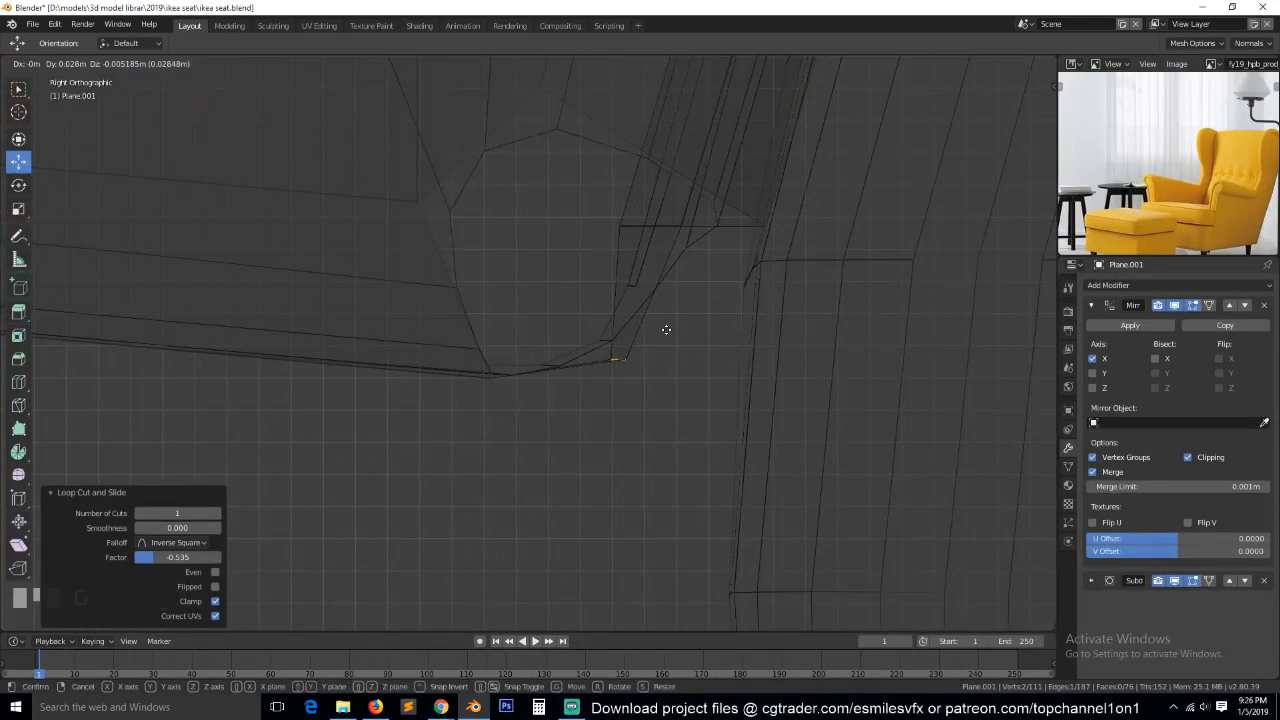
pyautogui.click(636, 283)
# Rotate the back panel's bottom row of vertices slightly so its rear end tilts downward in the side view.
pyautogui.press('1')
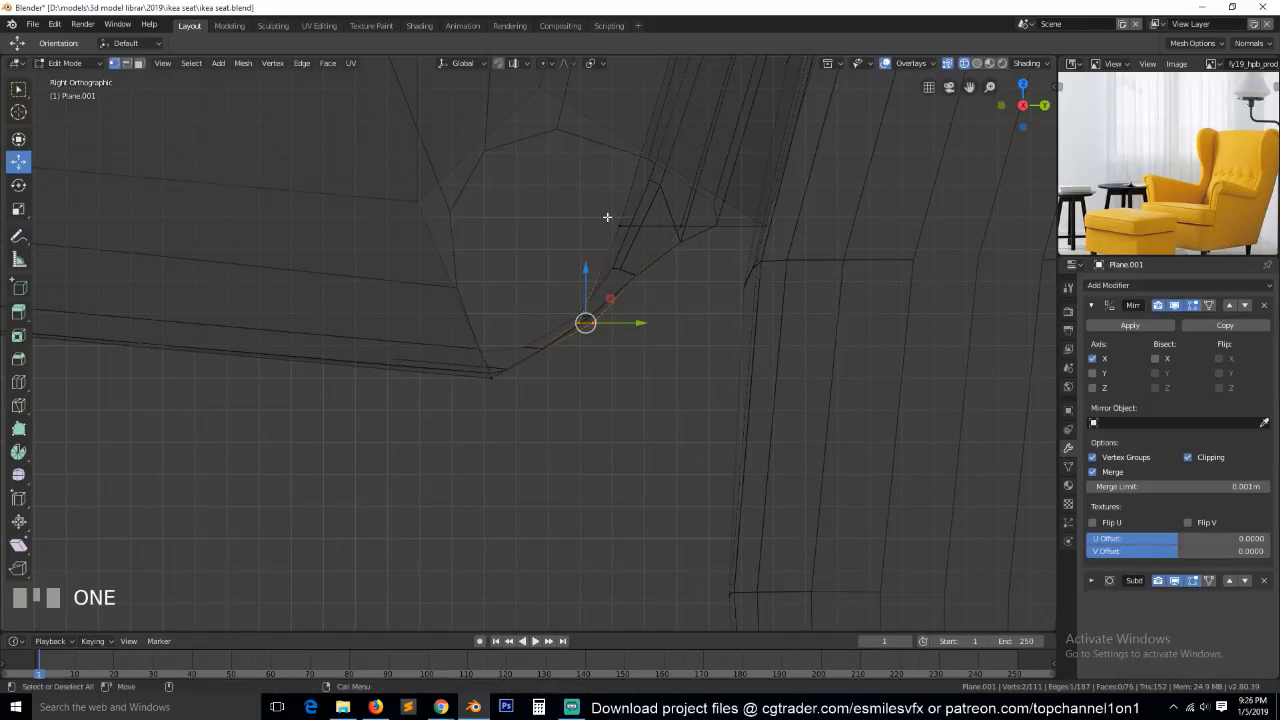
pyautogui.hotkey('alt', 'a')
pyautogui.moveTo(571, 191); pyautogui.dragTo(828, 262)
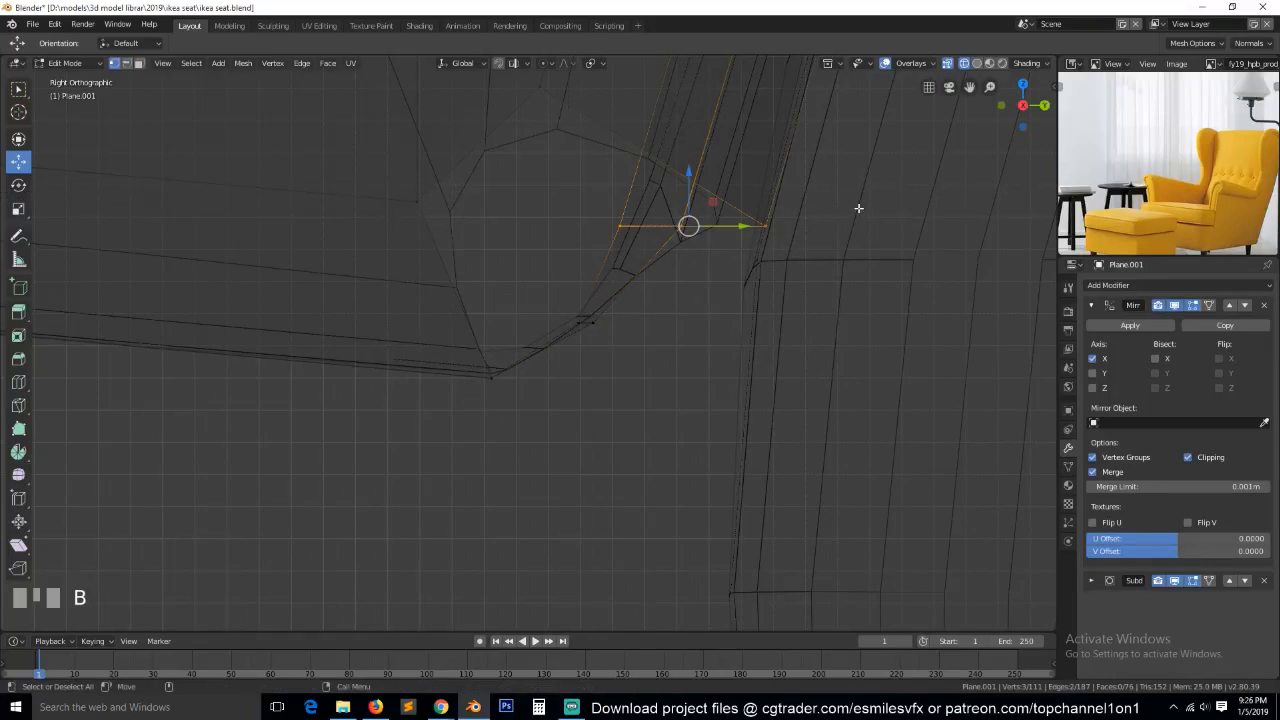
pyautogui.press('r')
pyautogui.click(832, 260)
pyautogui.hotkey('alt', 'a')
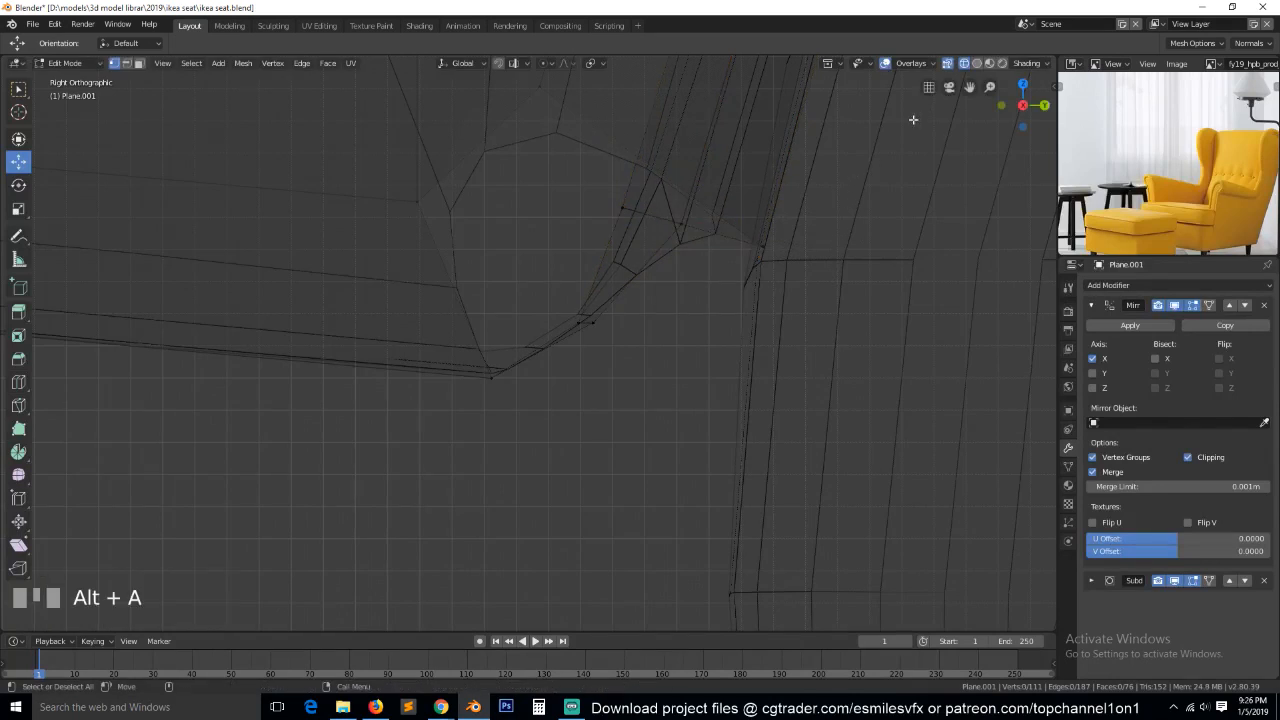
# Return to solid shading in object mode and examine the smoothed joint between back panel, armrest and seat.
pyautogui.scroll(-1, 454, 245)
pyautogui.scroll(-1, 397, 249)
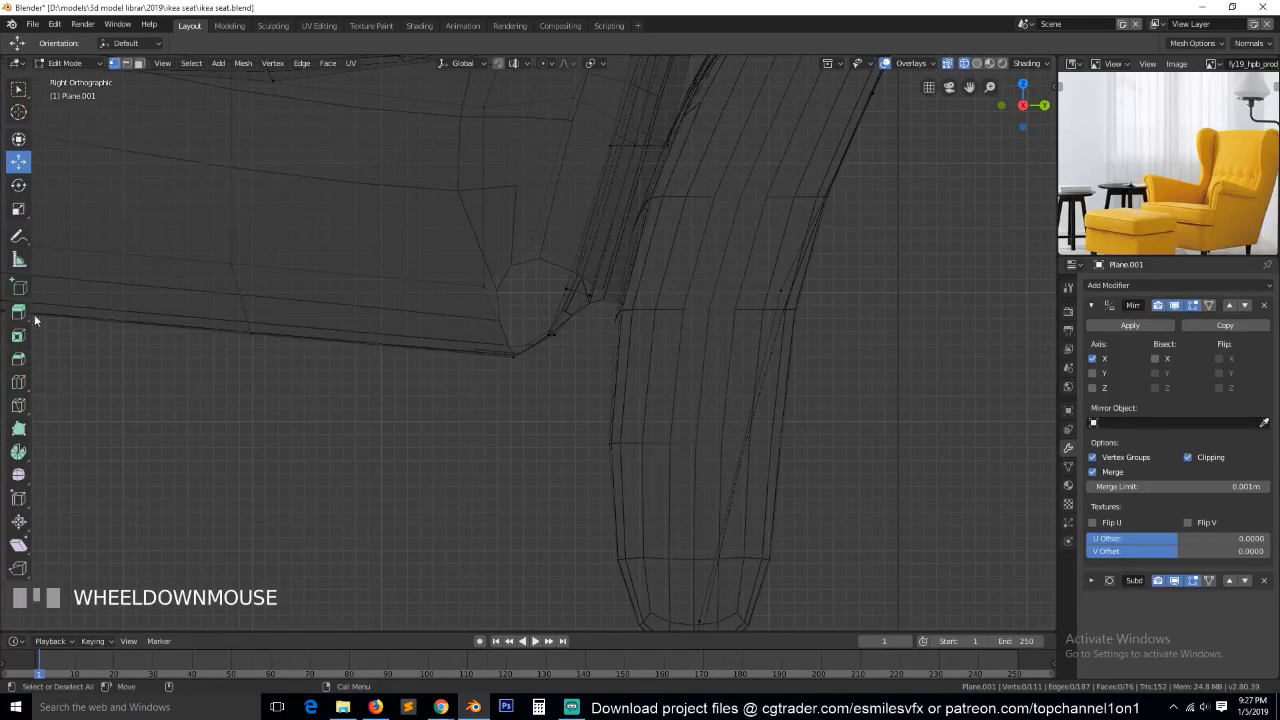
pyautogui.scroll(-1, 439, 333)
pyautogui.press('Tab')
pyautogui.press('`')
pyautogui.moveTo(395, 306)
pyautogui.mouseDown(button='middle')
pyautogui.moveTo(451, 346)
pyautogui.moveTo(600, 363)
pyautogui.mouseUp(button='middle')
pyautogui.press('z')
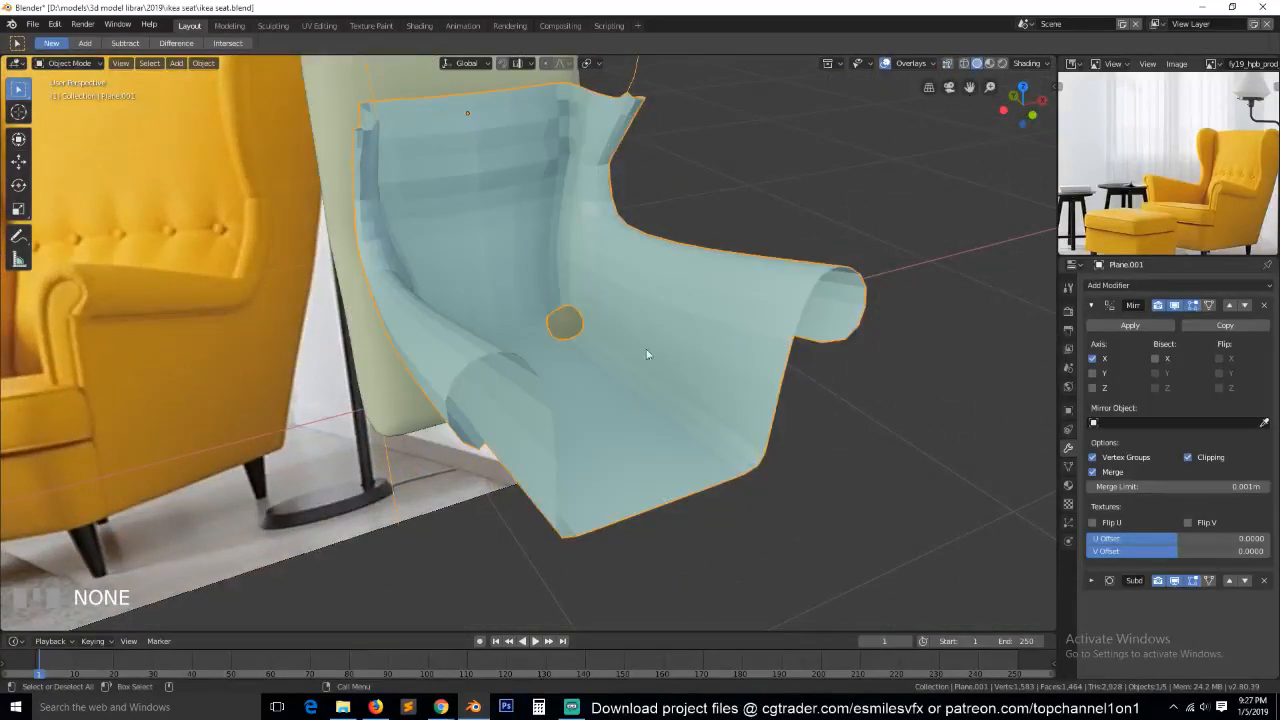
pyautogui.scroll(2, 670, 356)
pyautogui.scroll(-2, 634, 354)
# Enter edit mode and turn off the viewport display of the Subdivision and Mirror modifiers.
pyautogui.press('Tab')
pyautogui.scroll(3, 623, 358)
pyautogui.press('`')
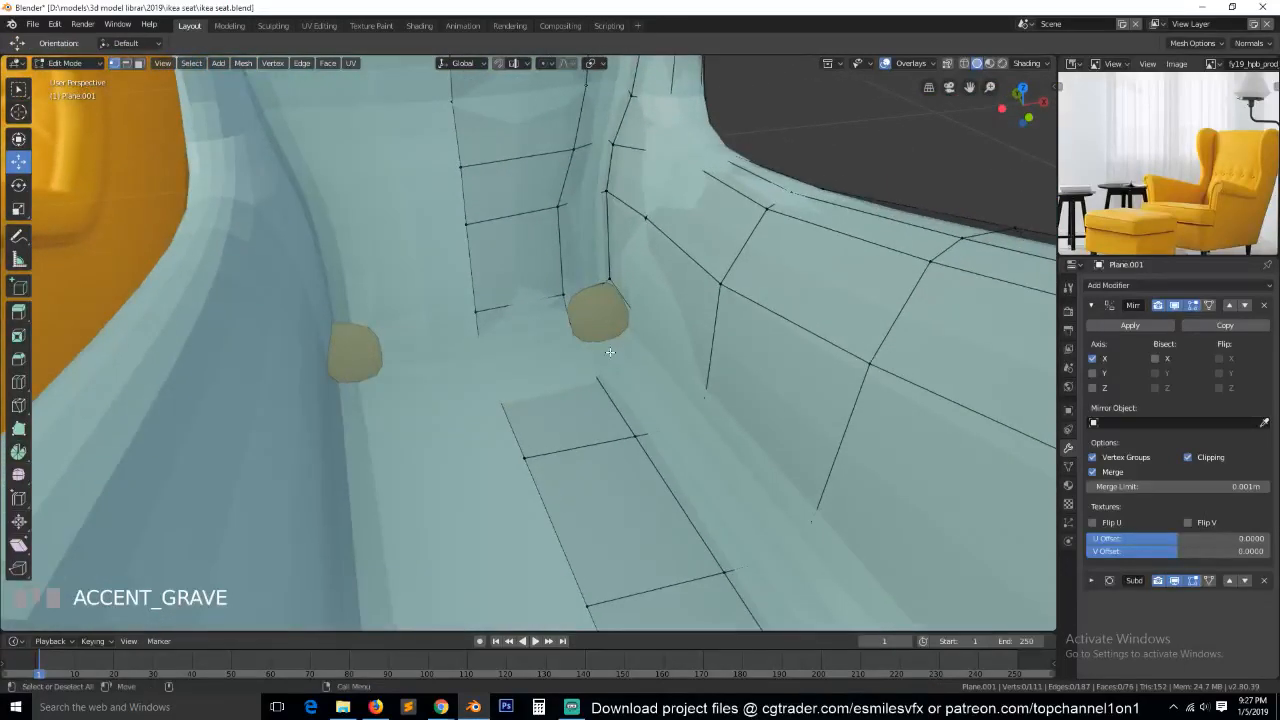
pyautogui.click(1090, 307)
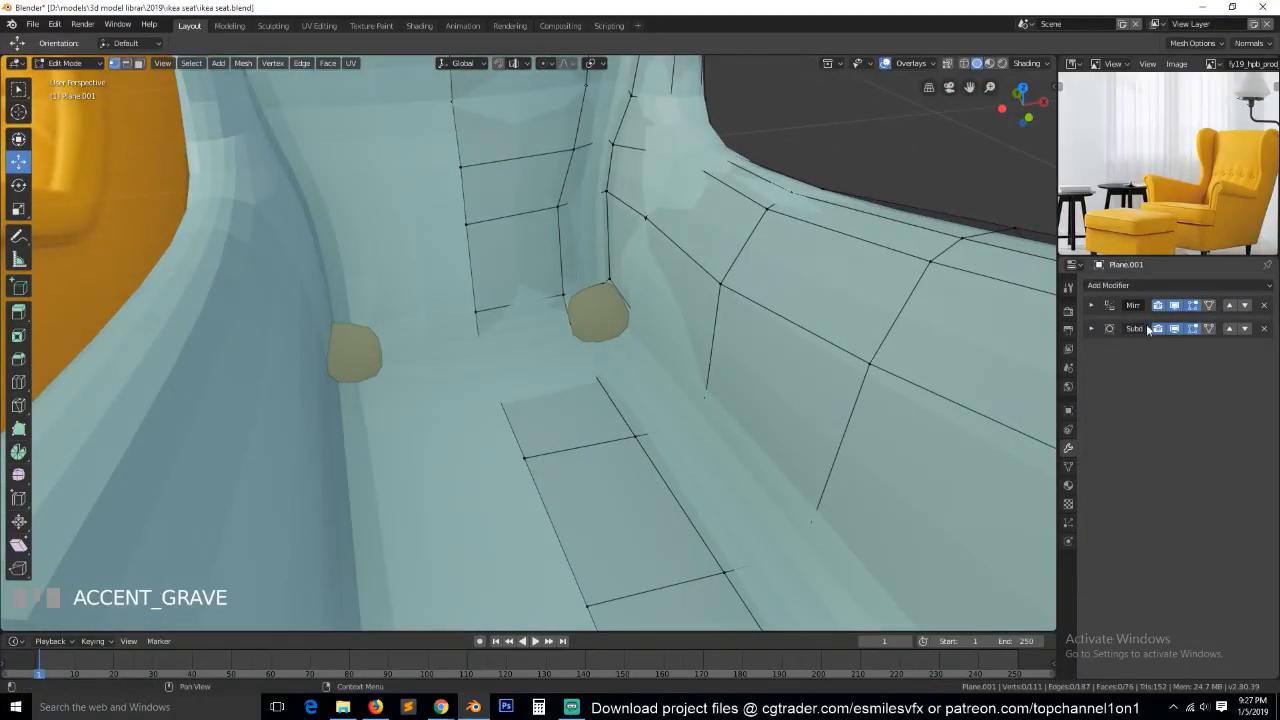
pyautogui.click(1179, 330)
pyautogui.scroll(1, 676, 299)
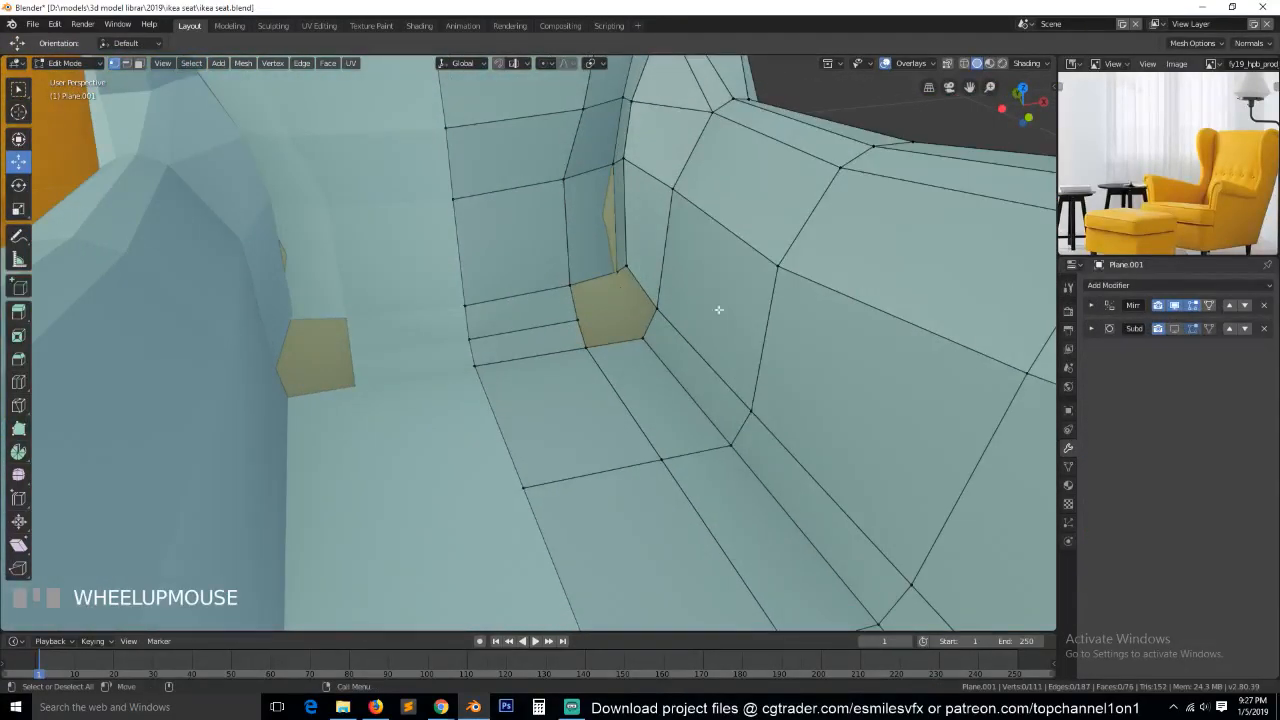
pyautogui.click(1174, 305)
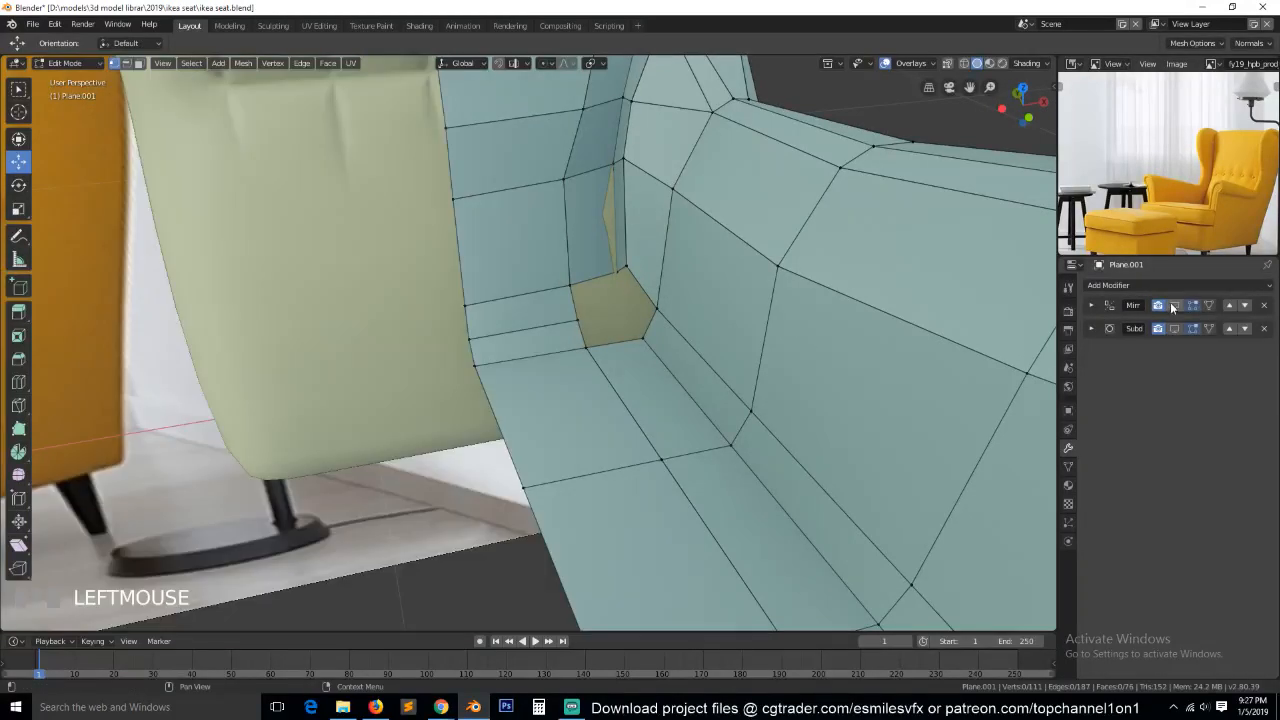
# Fill a face over the armrest side of the corner hole between back panel, armrest and seat.
pyautogui.press('2')
pyautogui.moveTo(597, 300)
pyautogui.mouseDown(button='middle')
pyautogui.moveTo(667, 297)
pyautogui.moveTo(680, 274)
pyautogui.moveTo(600, 285)
pyautogui.mouseUp(button='middle')
pyautogui.click(585, 272)
pyautogui.press('f')
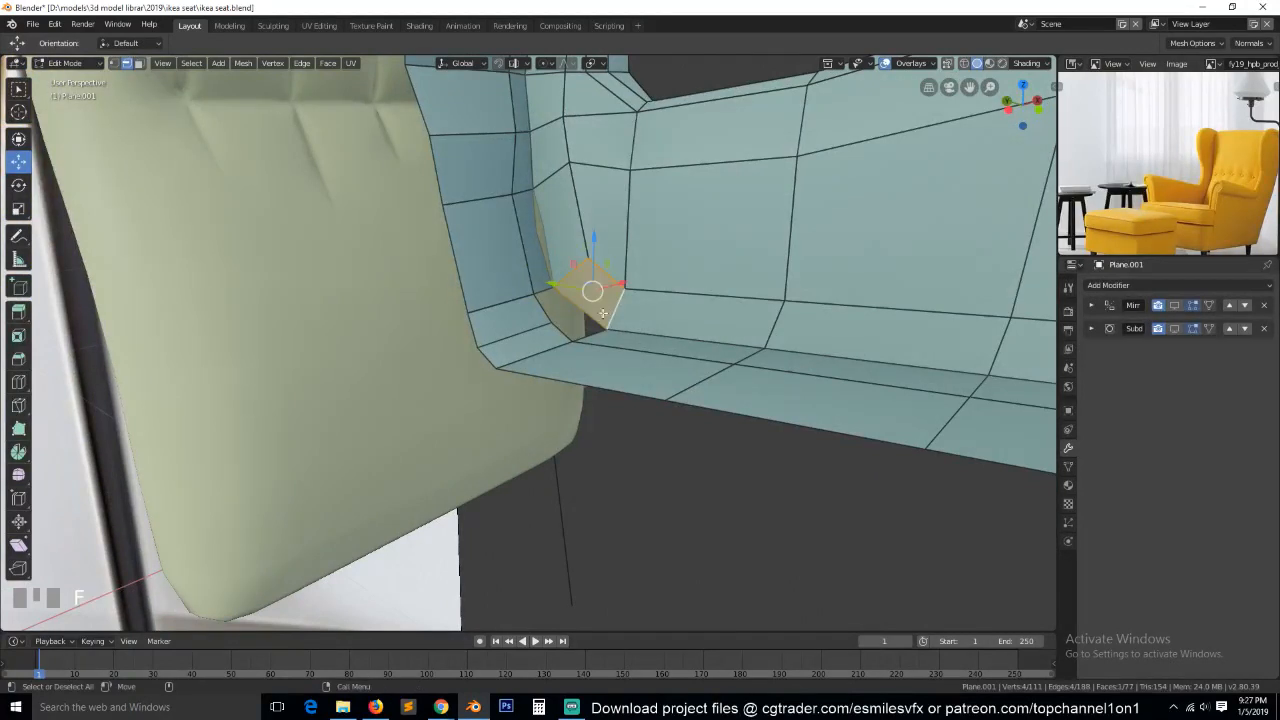
pyautogui.press('`')
pyautogui.hotkey('alt', 'a')
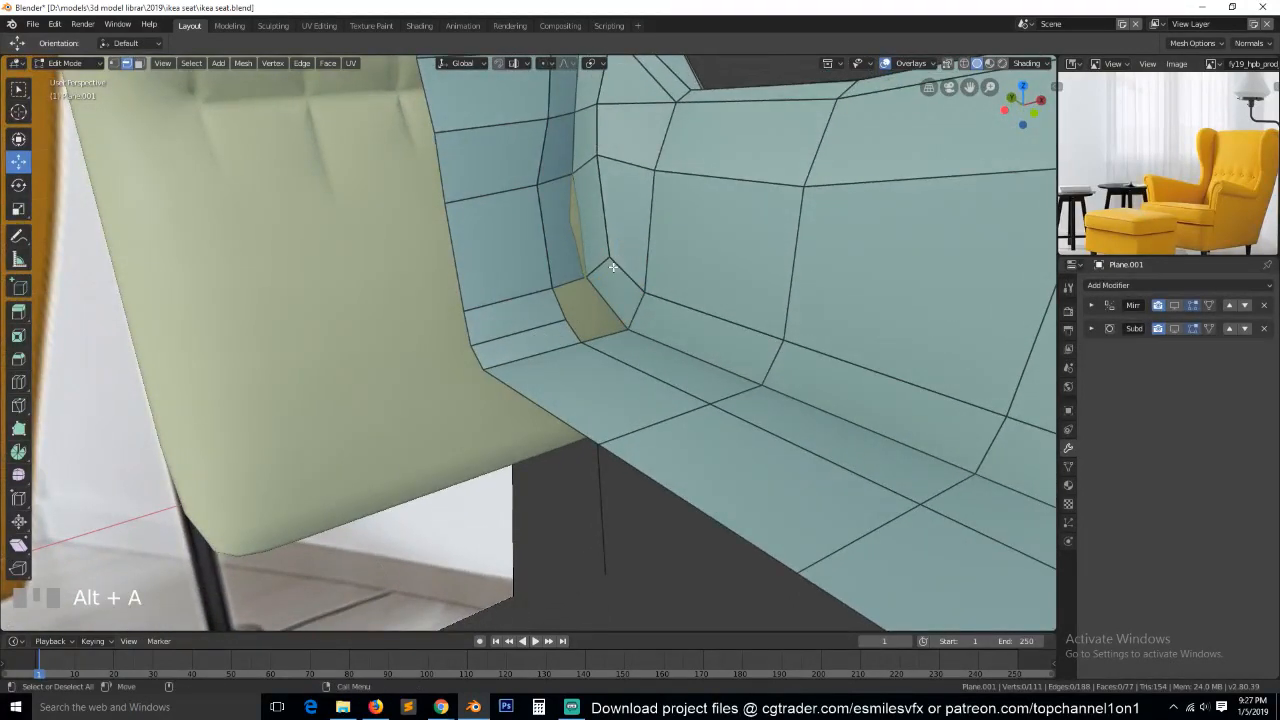
# Delete the extra edge loop running across the strip that joins the back panel to the seat.
pyautogui.press('`')
pyautogui.keyDown('alt'); pyautogui.click(545, 330); pyautogui.keyUp('alt')
pyautogui.press('x')
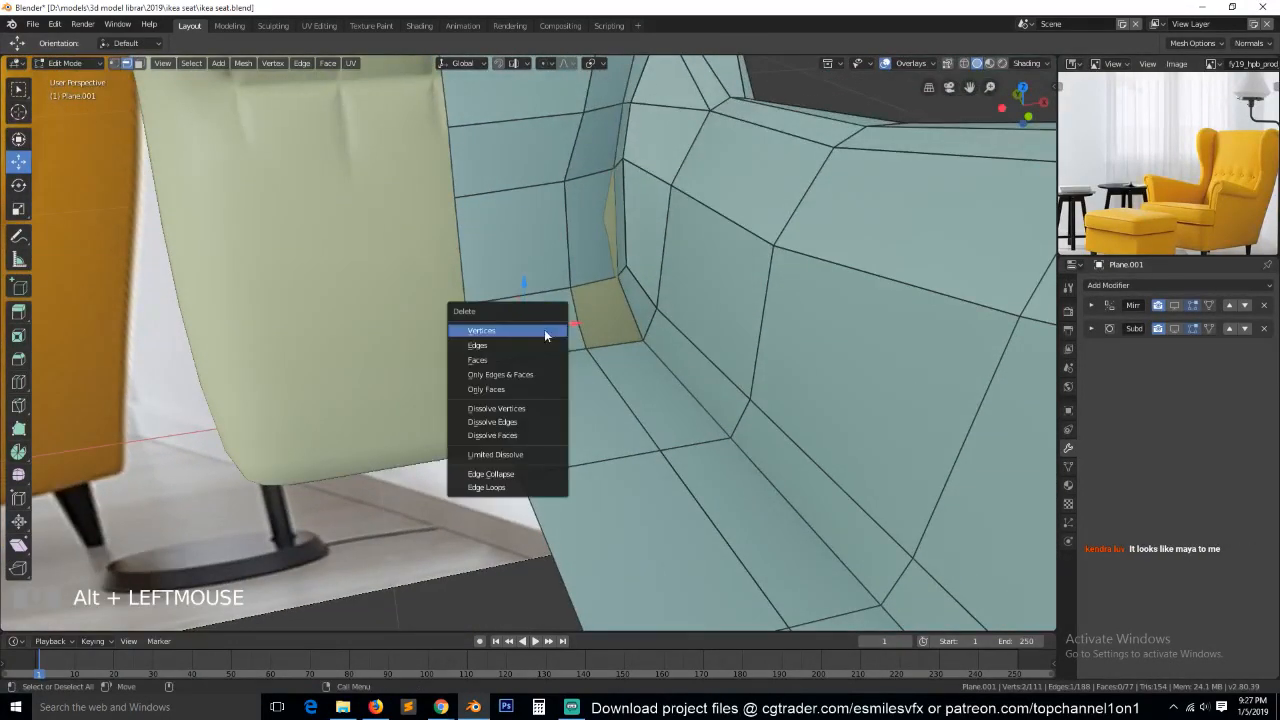
pyautogui.click(491, 489)
# Fill the remaining corner hole with a face between the back panel's bottom edge and the seat's rear edge.
pyautogui.click(592, 280)
pyautogui.keyDown('shift'); pyautogui.click(620, 352); pyautogui.keyUp('shift')
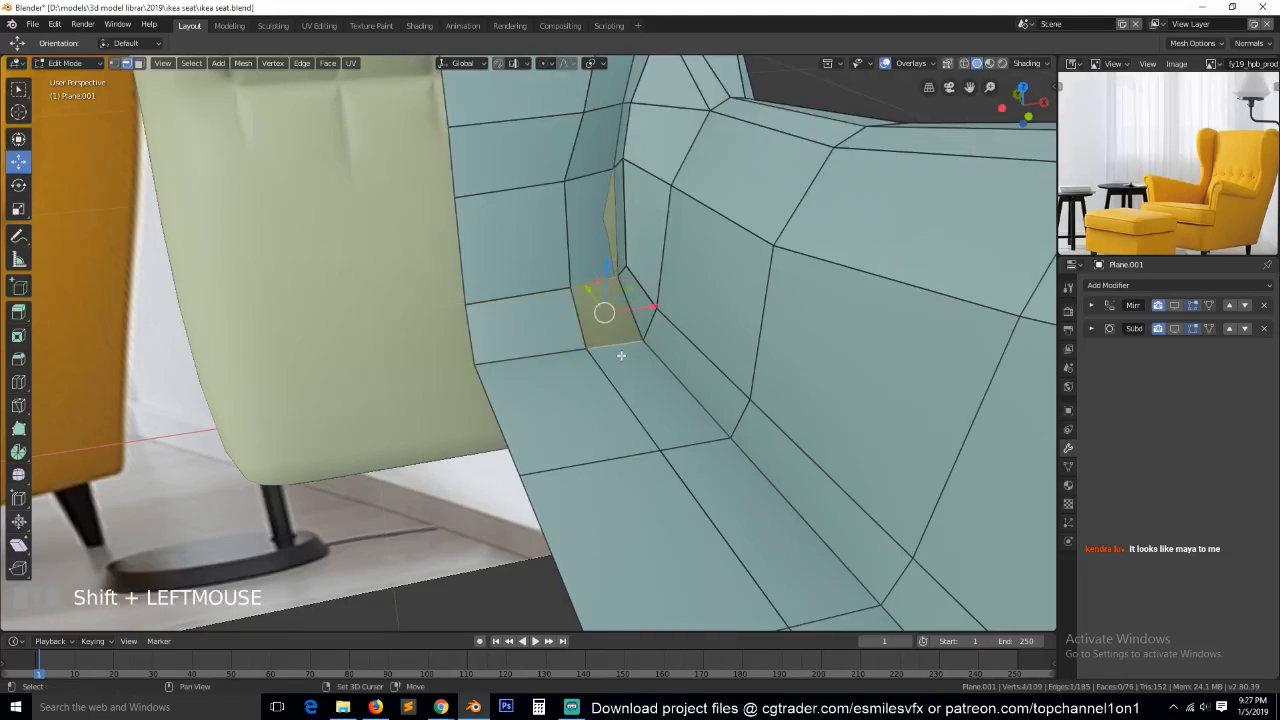
pyautogui.press('f')
pyautogui.press('`')
# Move the seat's rear edges back along the Y axis toward the back panel, and save the file.
pyautogui.click(574, 306)
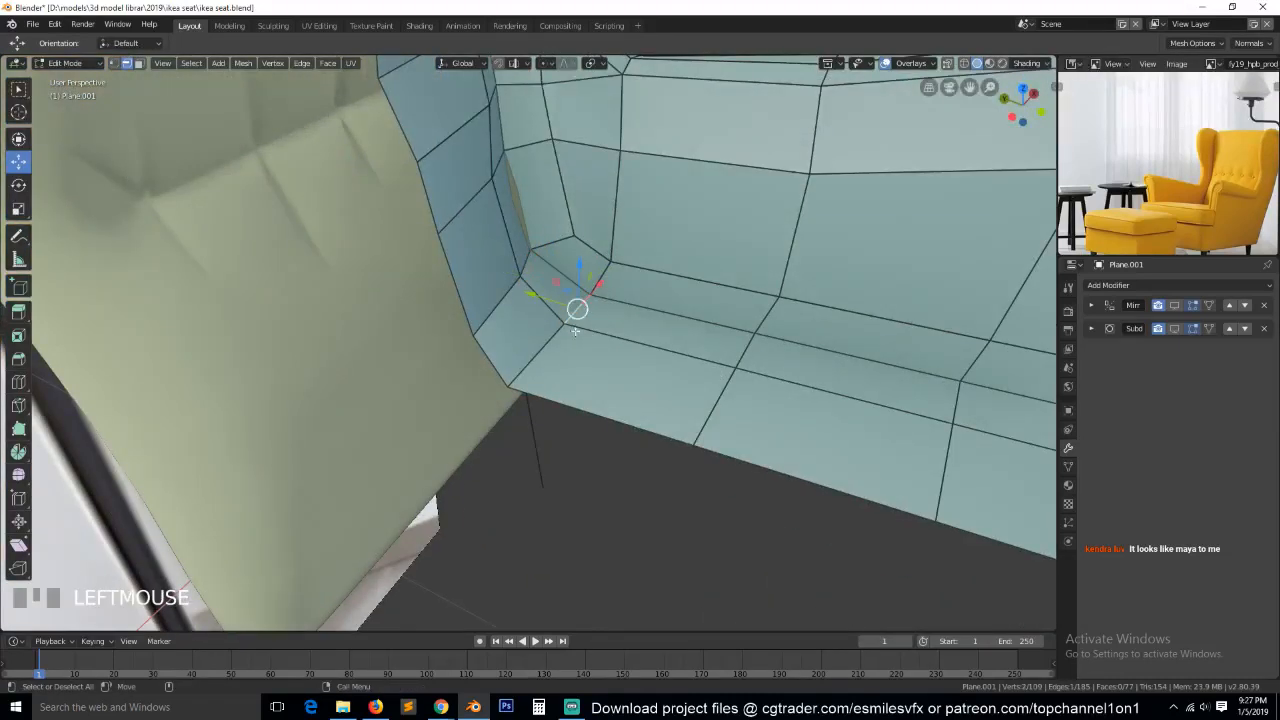
pyautogui.keyDown('ctrl'); pyautogui.click(554, 334); pyautogui.keyUp('ctrl')
pyautogui.press('g')
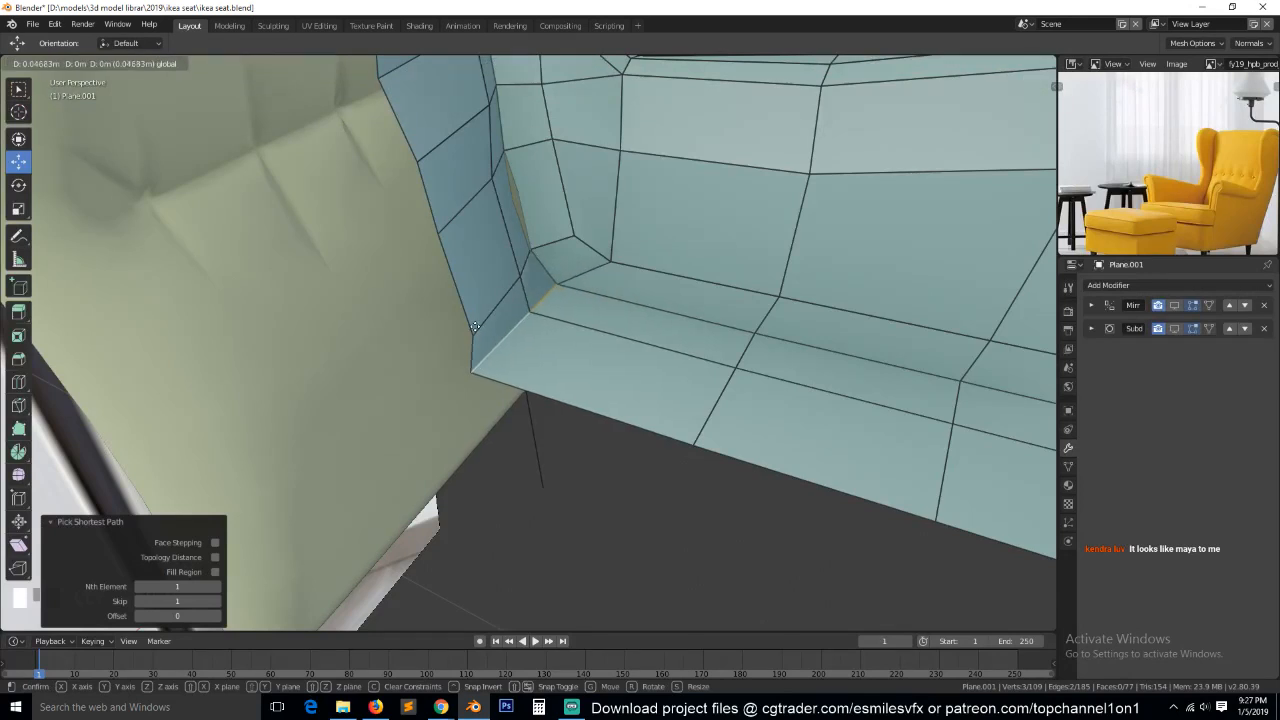
pyautogui.click(643, 402)
pyautogui.press('a')
pyautogui.hotkey('ctrl', 's')
pyautogui.scroll(-3, 651, 403)
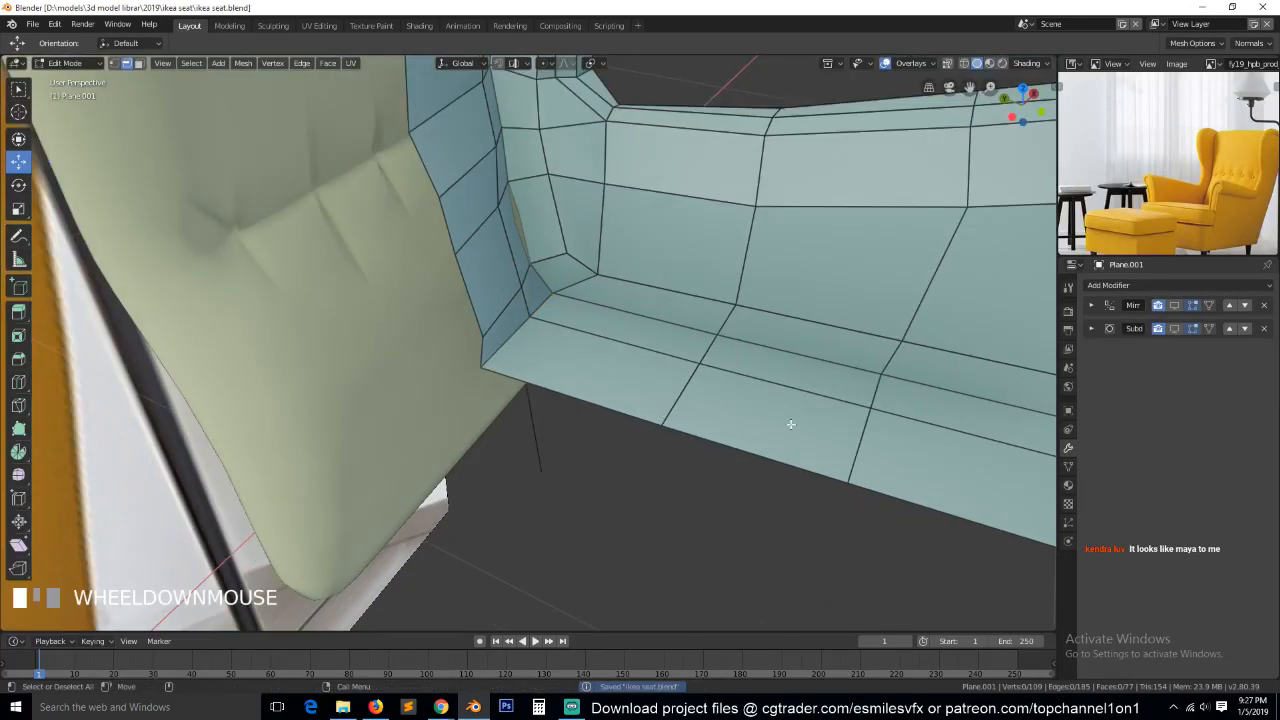
pyautogui.press('`')
pyautogui.press('1')
pyautogui.press('`')
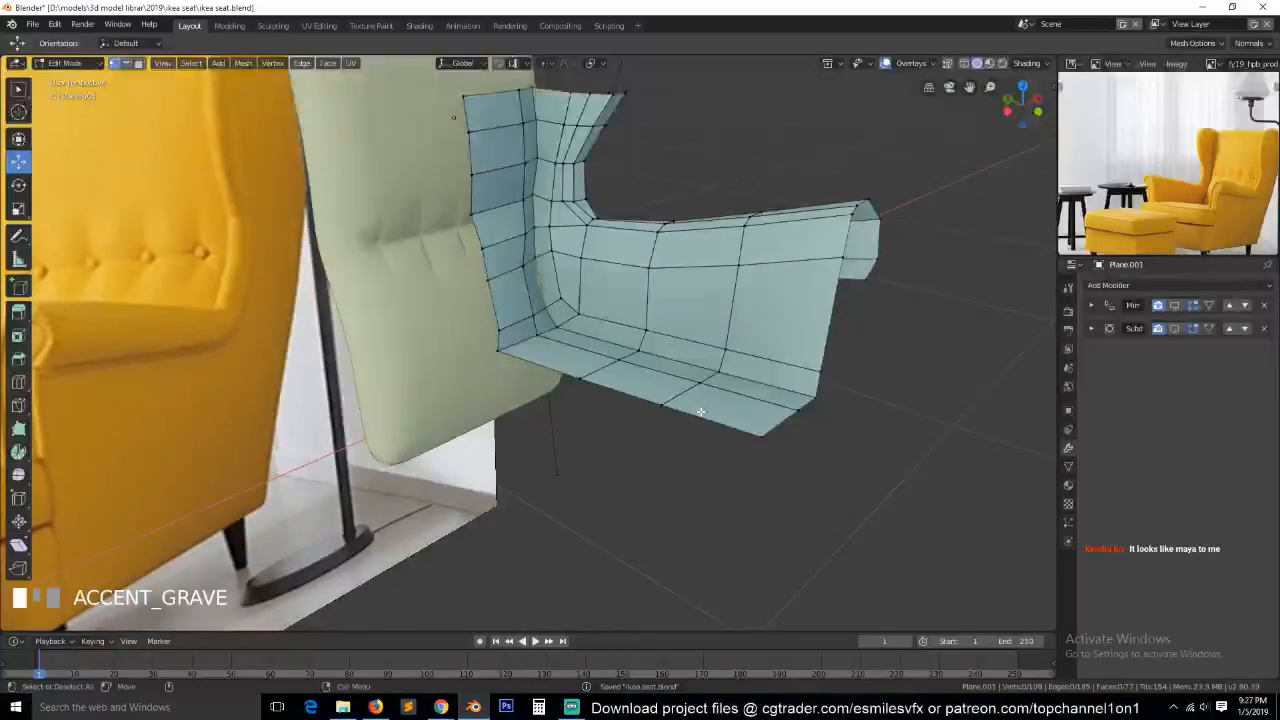
pyautogui.scroll(2, 700, 412)
pyautogui.click(672, 330)
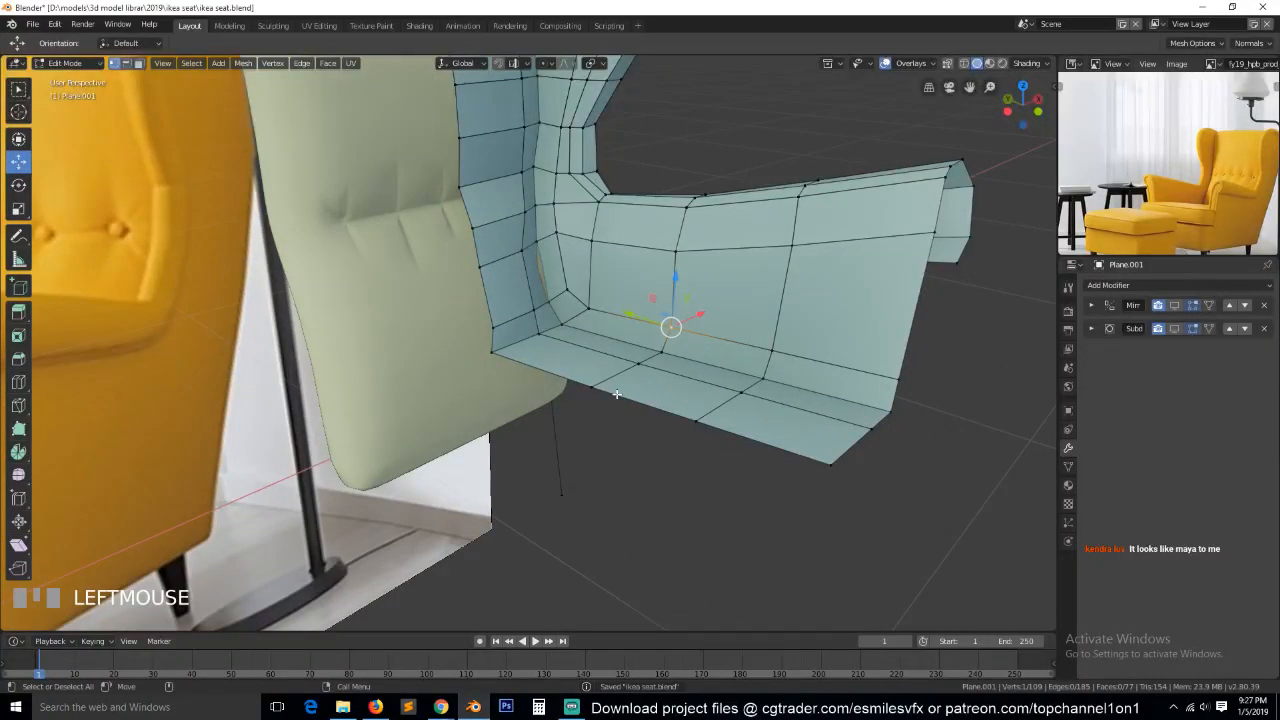
pyautogui.press('3')
pyautogui.click(705, 348)
pyautogui.keyDown('ctrl'); pyautogui.click(665, 392); pyautogui.keyUp('ctrl')
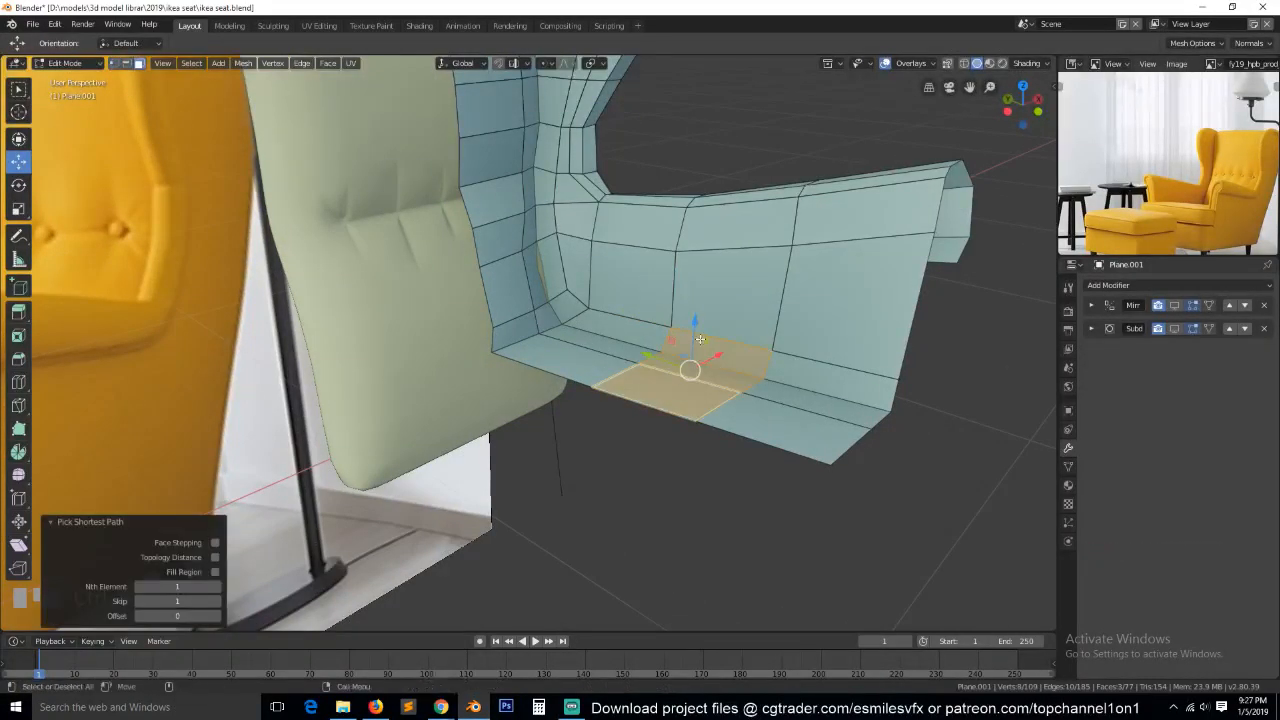
pyautogui.click(695, 323)
pyautogui.hotkey('alt', 'a')
pyautogui.press('`')
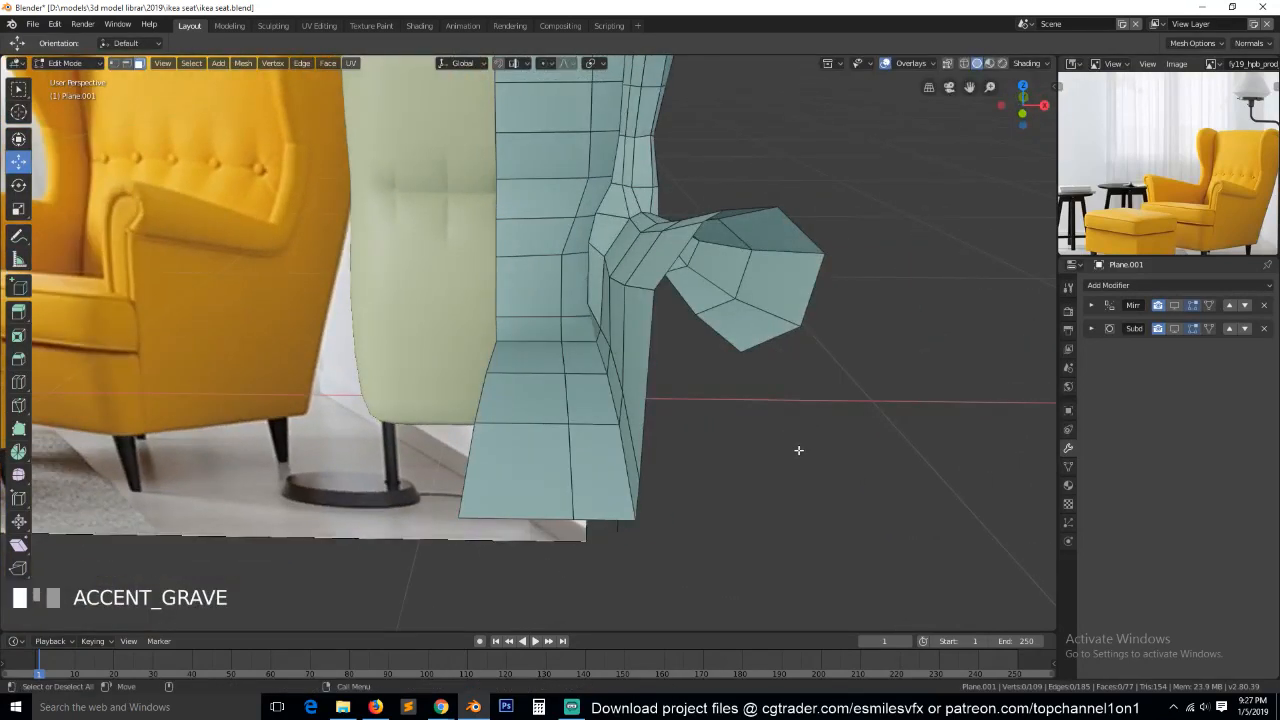
# Leave edit mode, save the file and turn the Mirror and Subdivision modifiers' viewport display back on.
pyautogui.press('Tab')
pyautogui.hotkey('ctrl', 's')
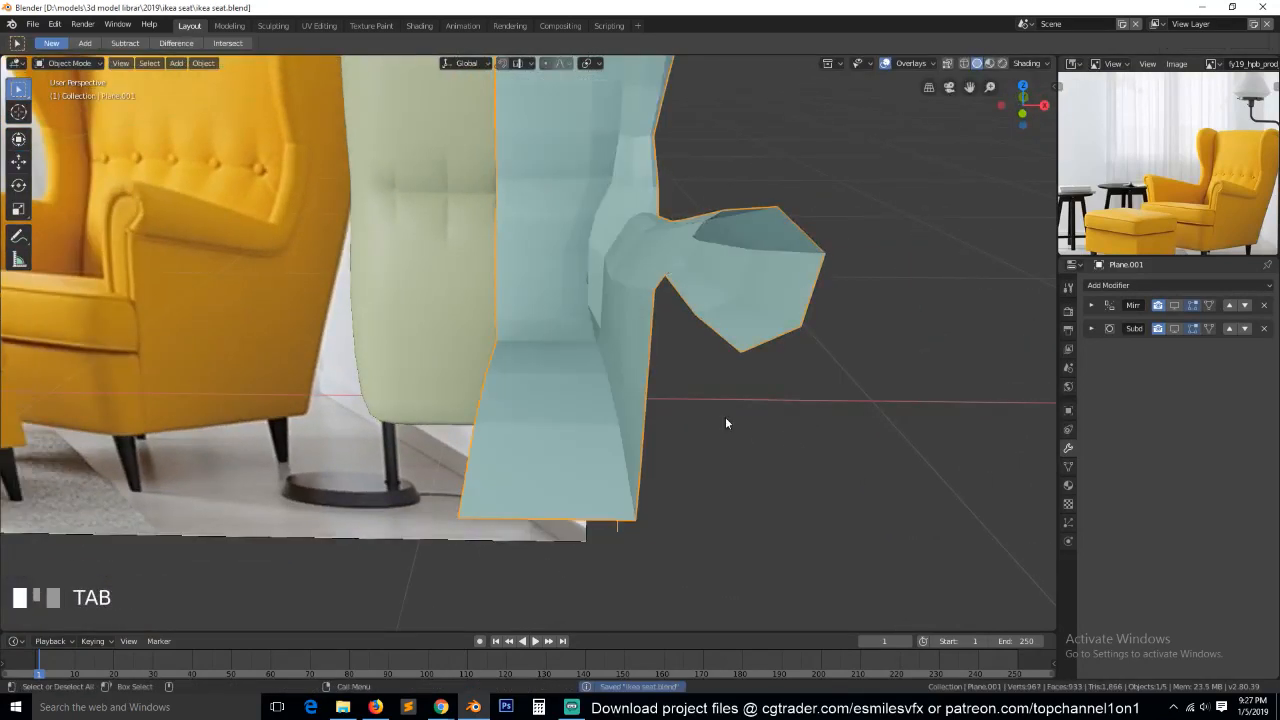
pyautogui.click(1176, 306)
pyautogui.scroll(-3, 573, 429)
pyautogui.press('`')
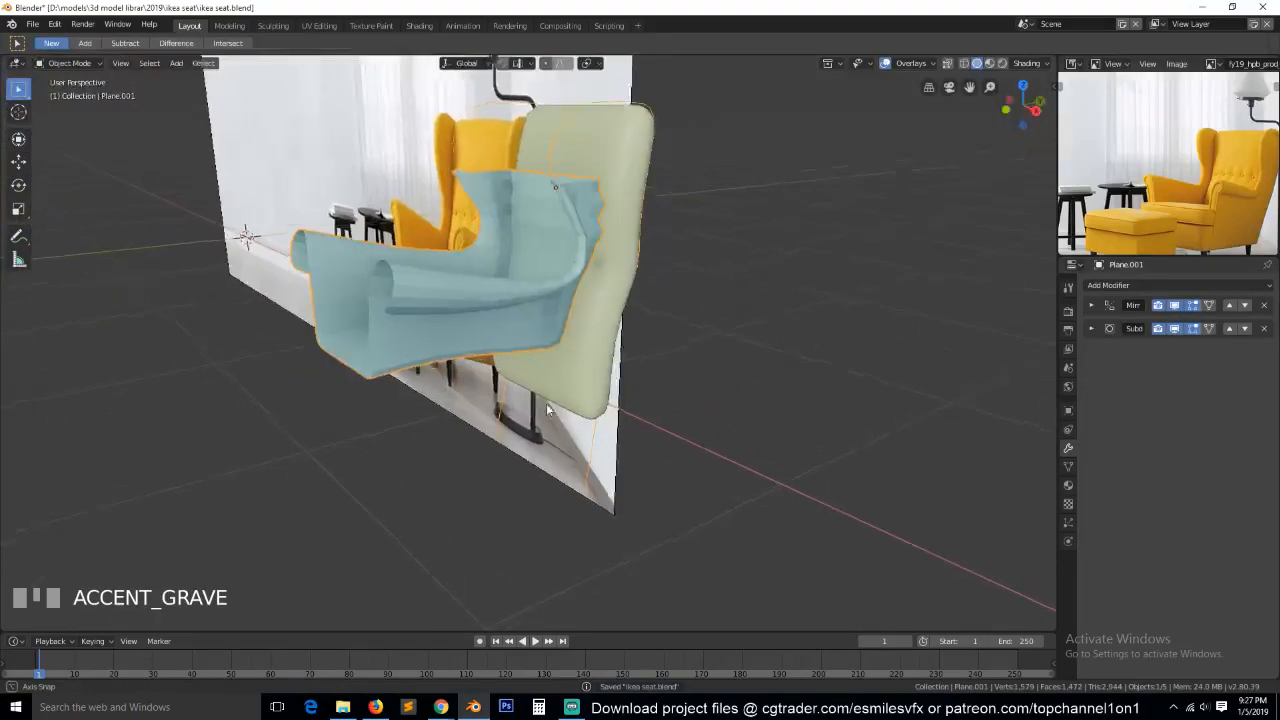
pyautogui.rightClick(635, 347)
pyautogui.rightClick(616, 357)
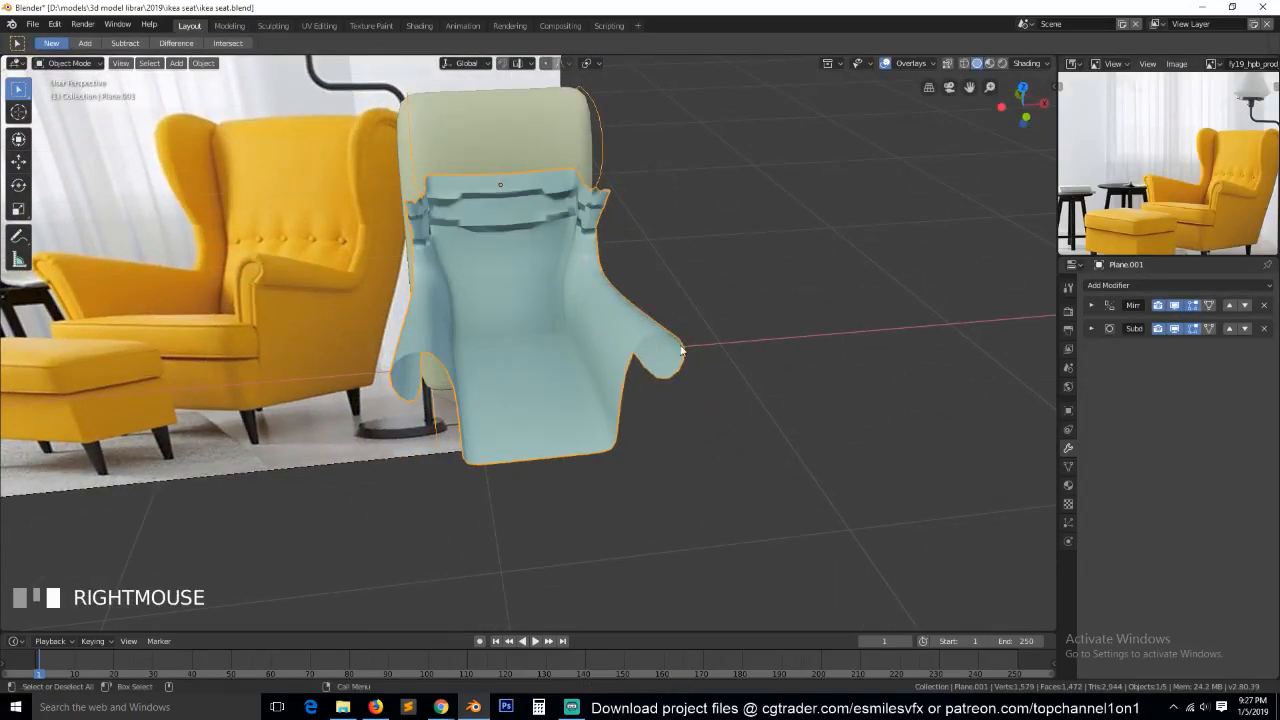
# Recalculate the normals of the entire chair frame mesh to make them consistent, and save the file.
pyautogui.press('`')
pyautogui.press('Tab')
pyautogui.press('1')
pyautogui.press('a')
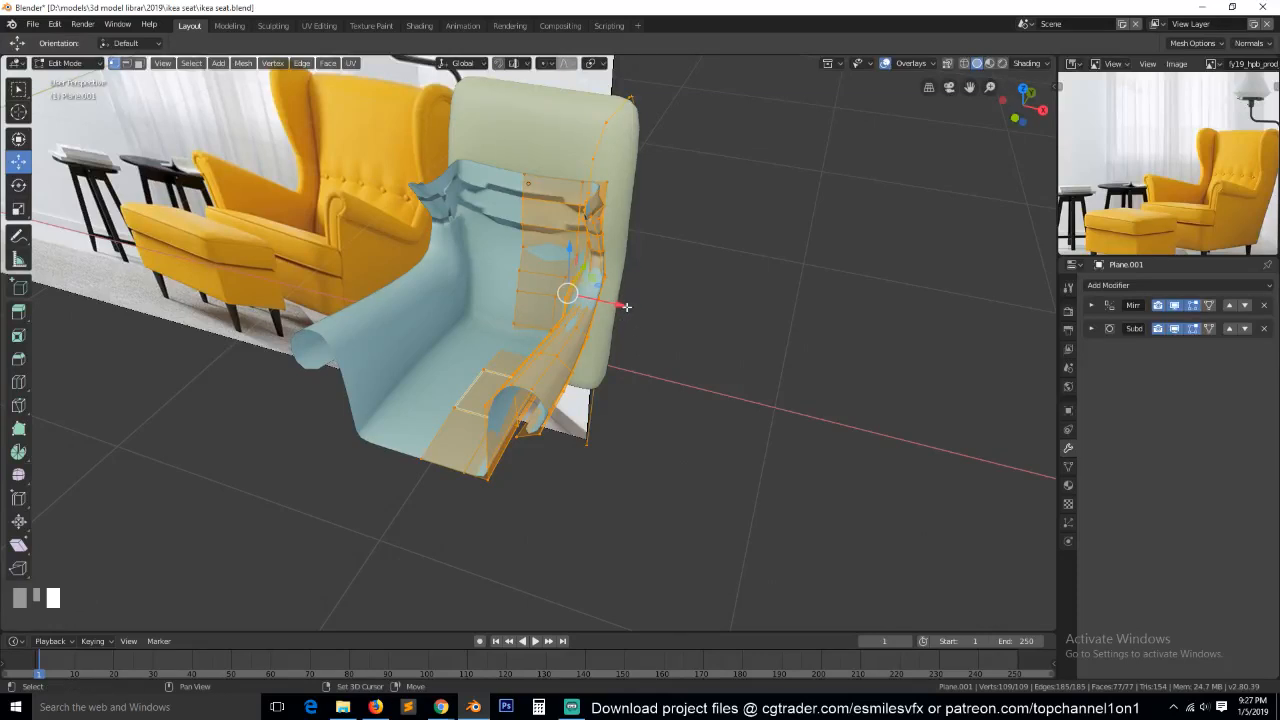
pyautogui.hotkey('shift', 'n')
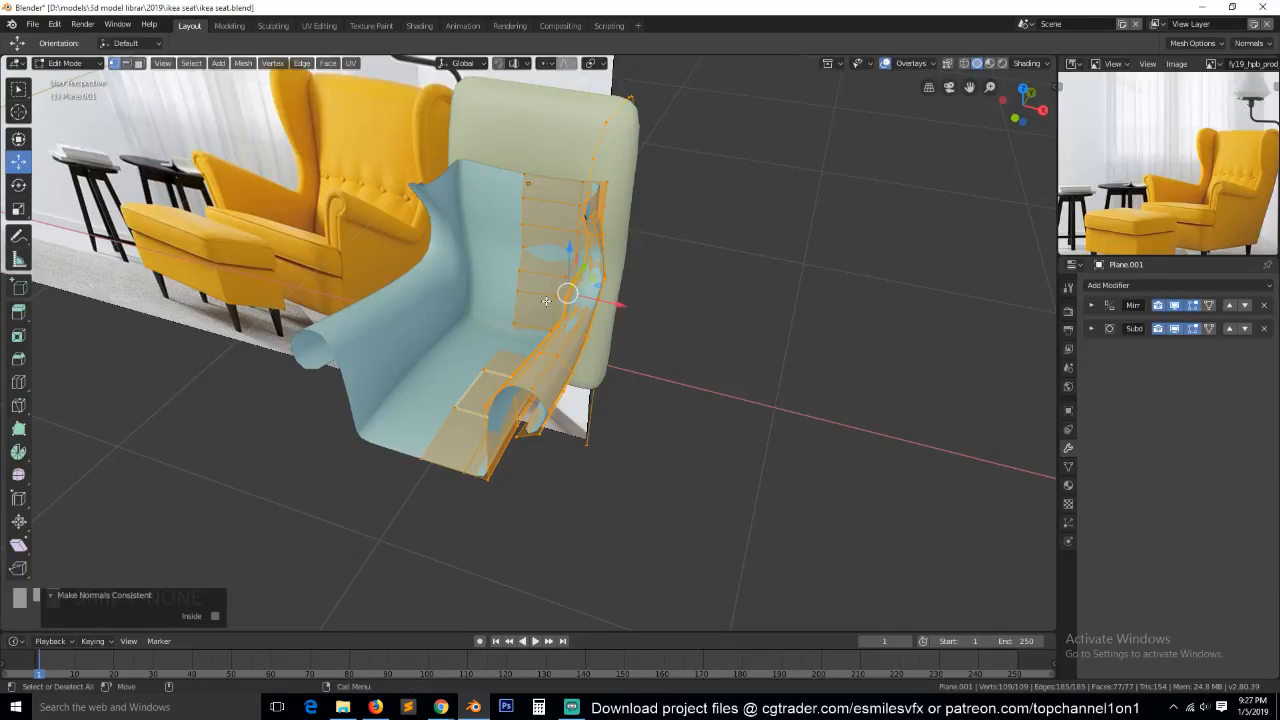
pyautogui.press('Tab')
pyautogui.press('`')
pyautogui.moveTo(608, 328); pyautogui.dragTo(536, 329, button='middle')
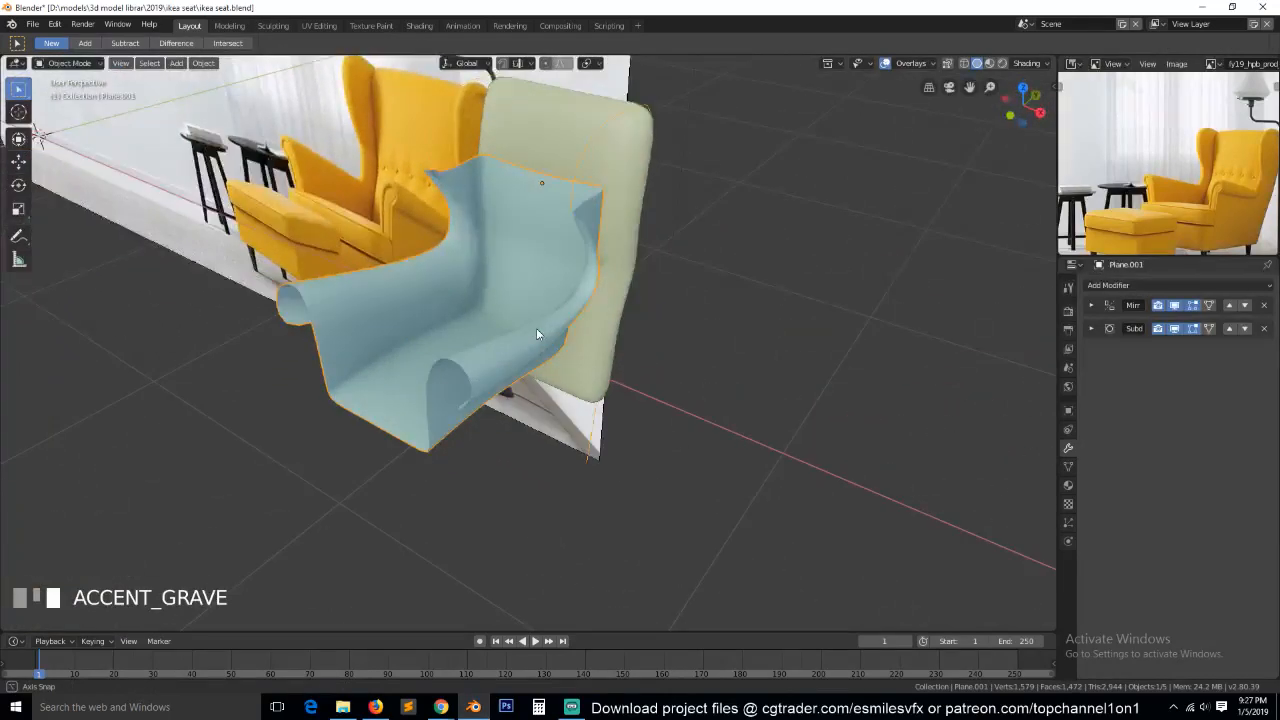
pyautogui.hotkey('ctrl', 's')
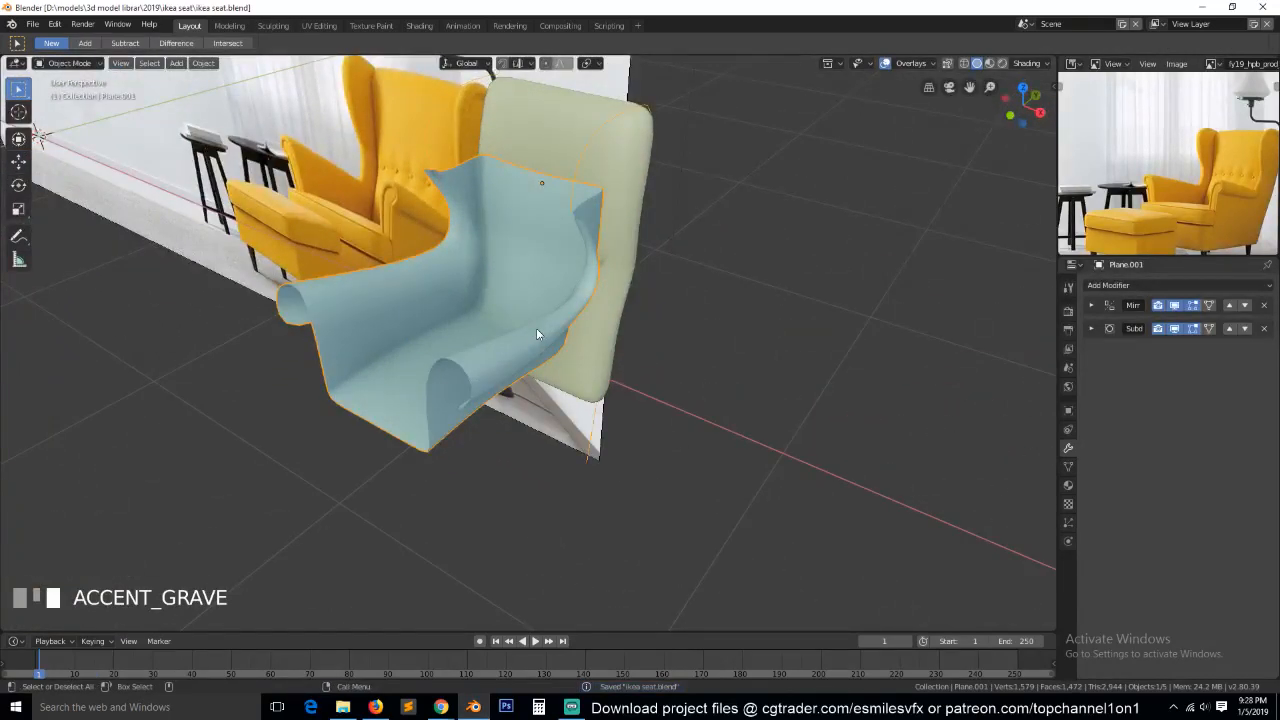
# Open the chair frame mesh for editing with nothing selected and examine its wing outline against the back cushion from several angles.
pyautogui.press('KP_3')
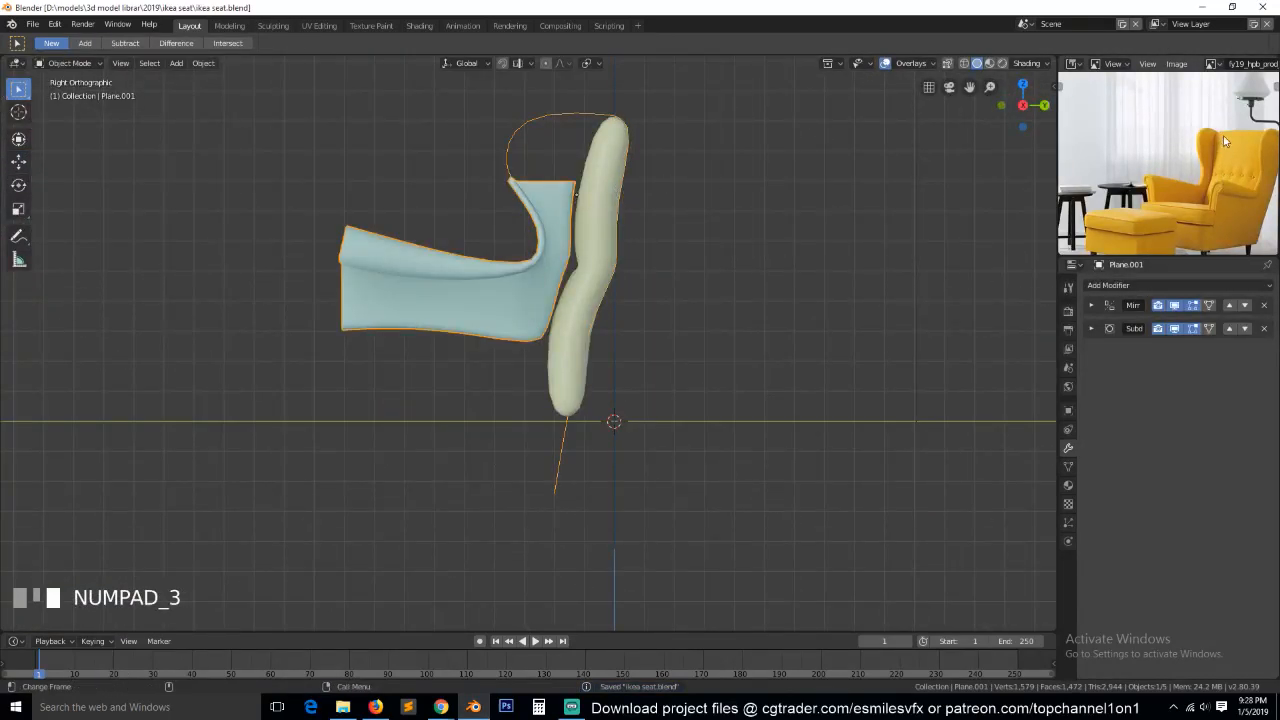
pyautogui.press('Tab')
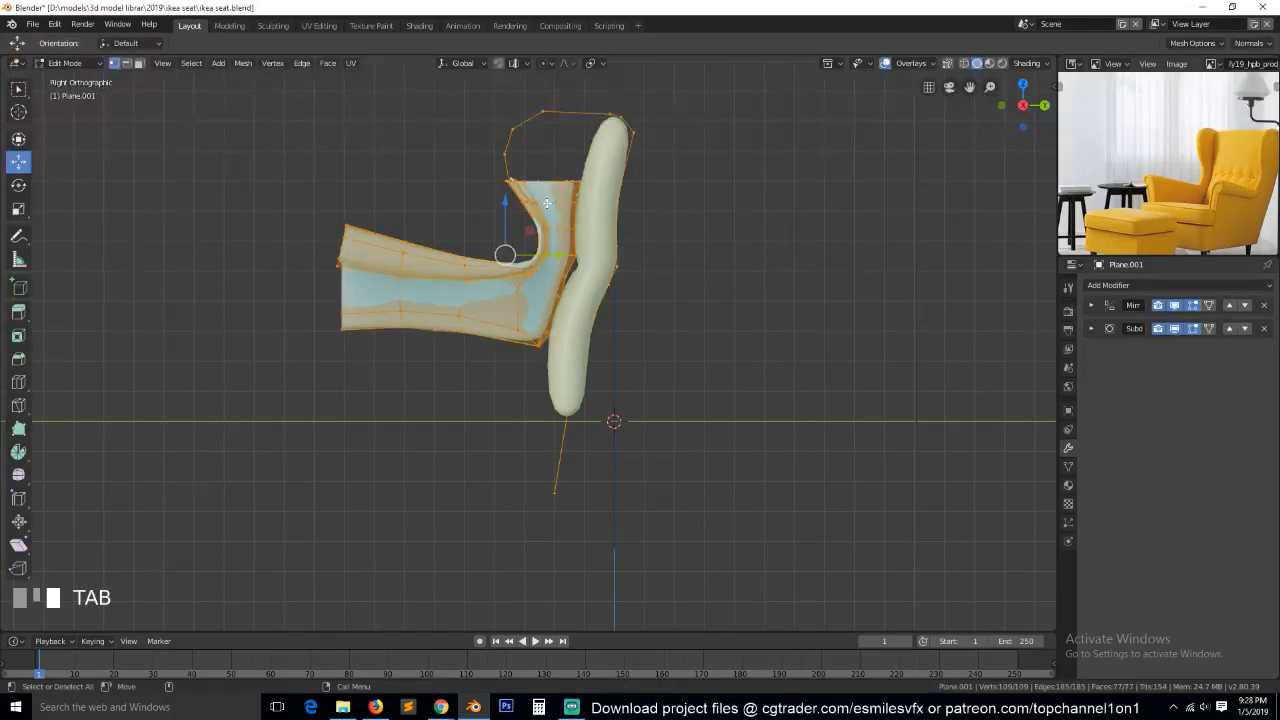
pyautogui.press('`')
pyautogui.hotkey('alt', 'a')
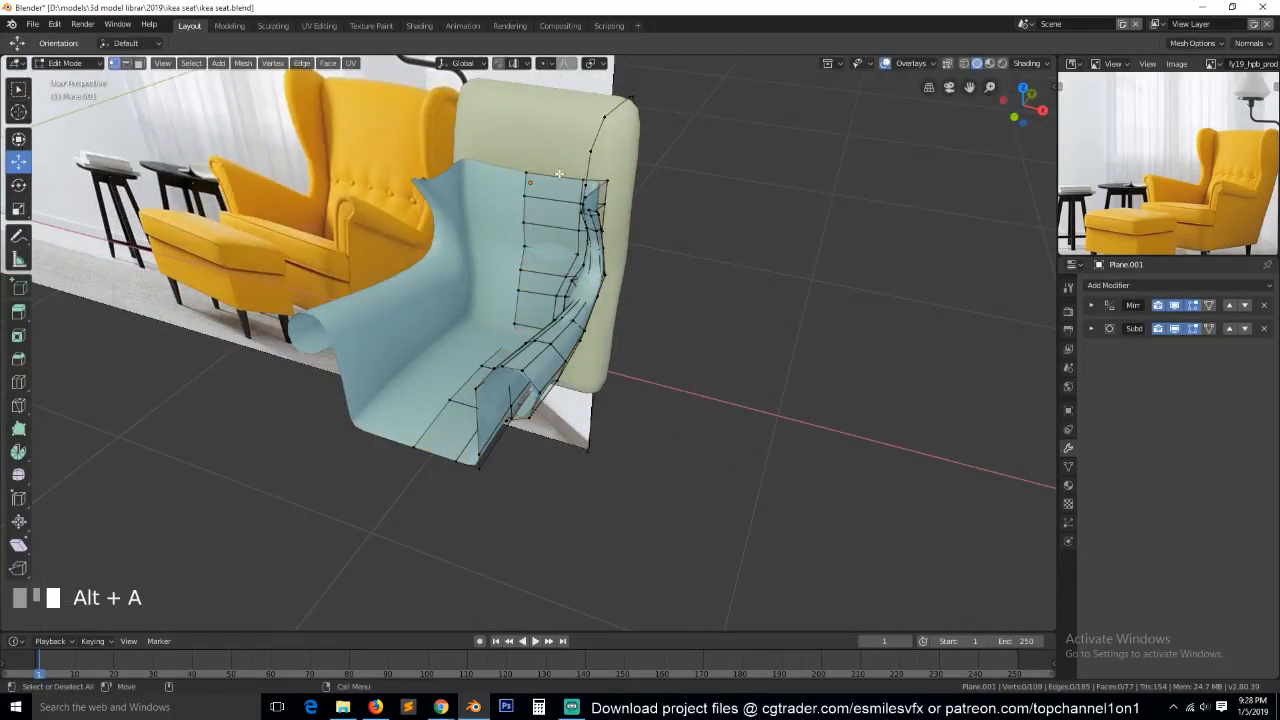
pyautogui.press('`')
pyautogui.moveTo(640, 188); pyautogui.dragTo(600, 230, button='middle')
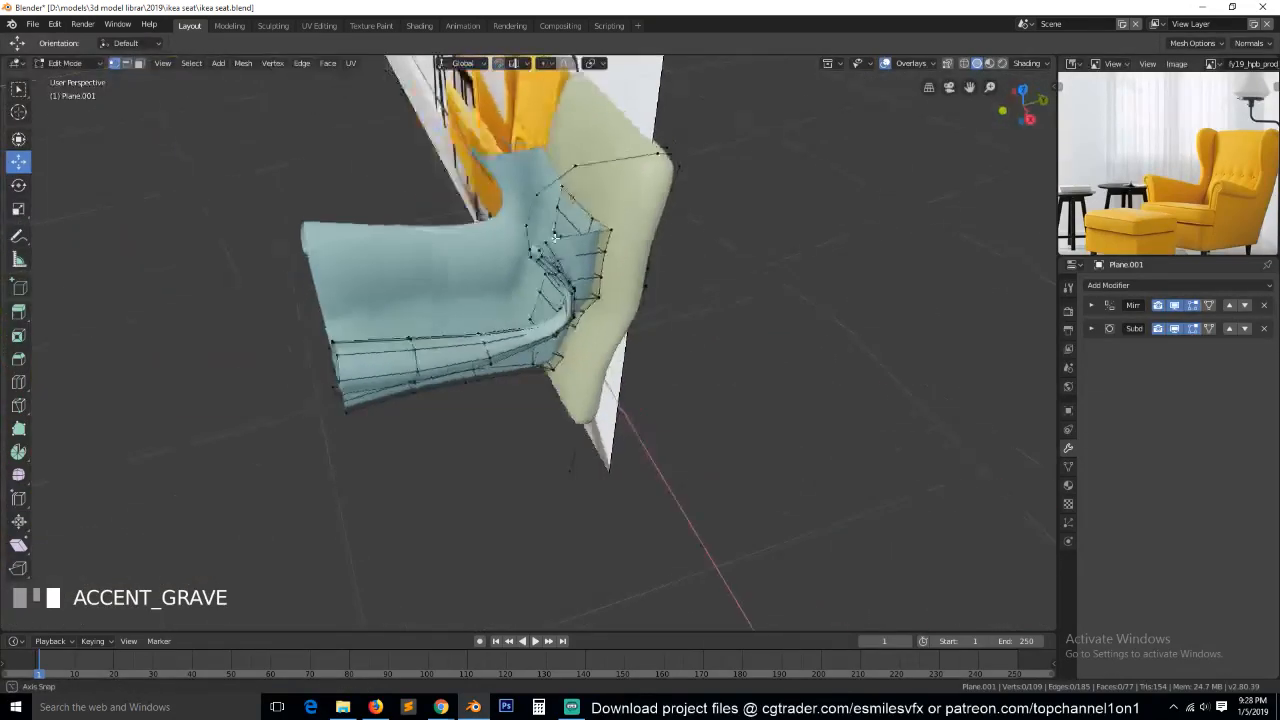
pyautogui.scroll(3, 548, 252)
pyautogui.scroll(2, 548, 252)
pyautogui.scroll(-4, 563, 199)
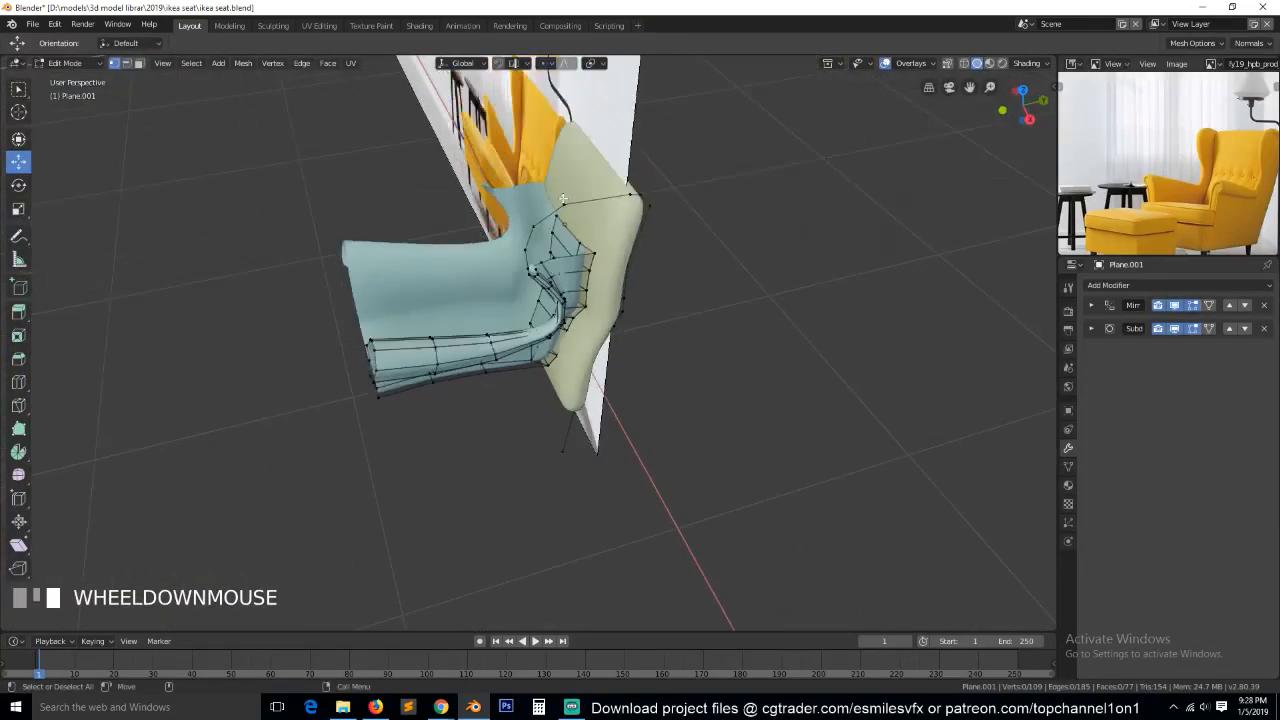
pyautogui.press('KP_3')
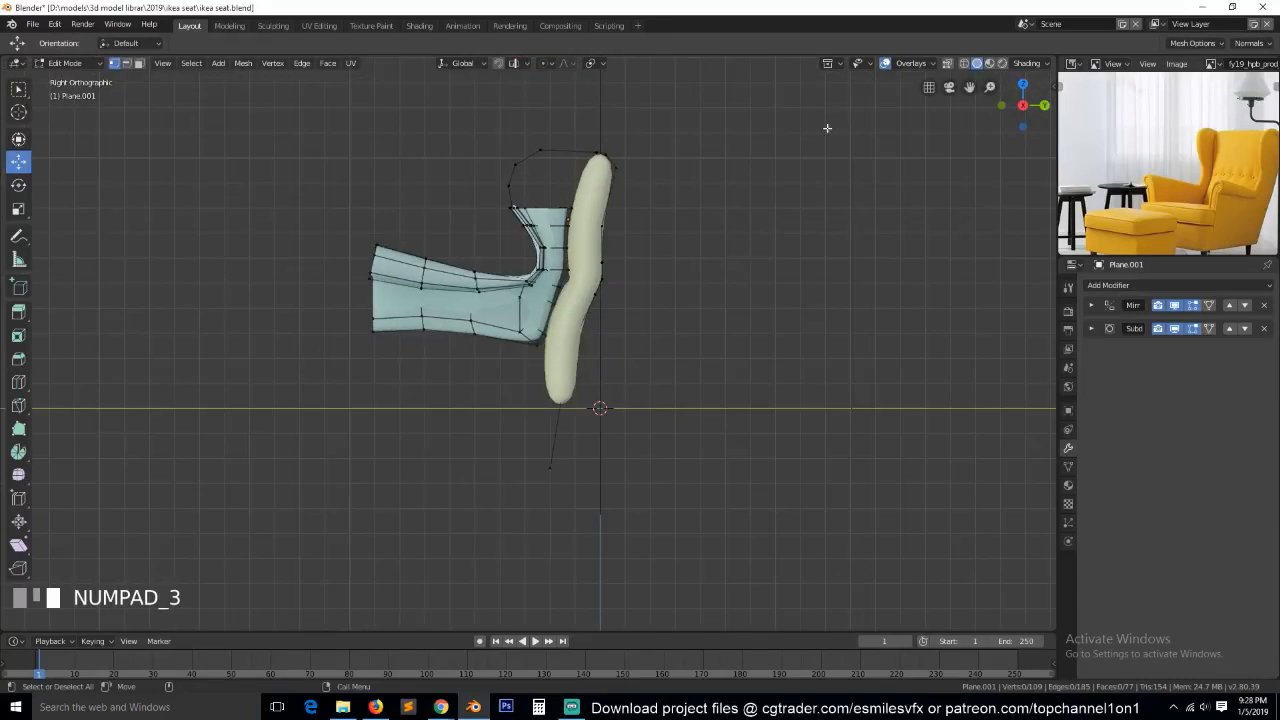
pyautogui.click(962, 63)
pyautogui.scroll(4, 776, 311)
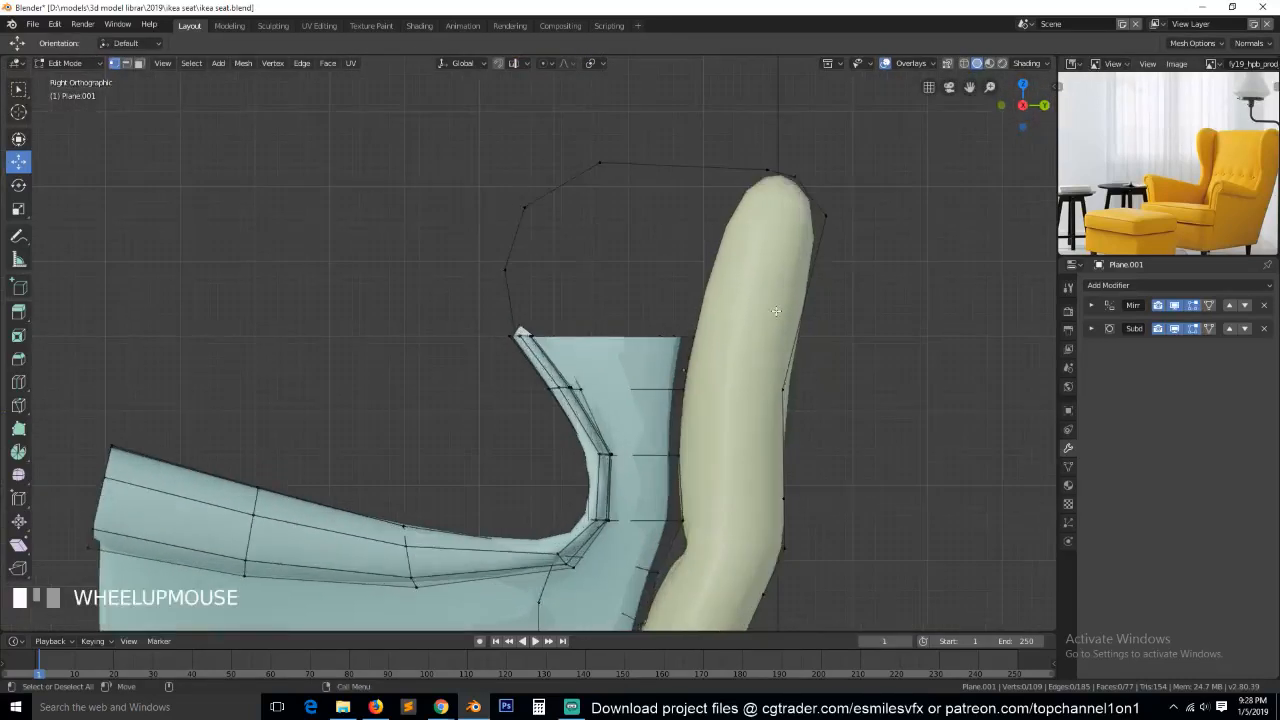
pyautogui.scroll(1, 594, 252)
# Shift the front vertices of the loose wing outline slightly inward along the X axis in the front view.
pyautogui.click(503, 261)
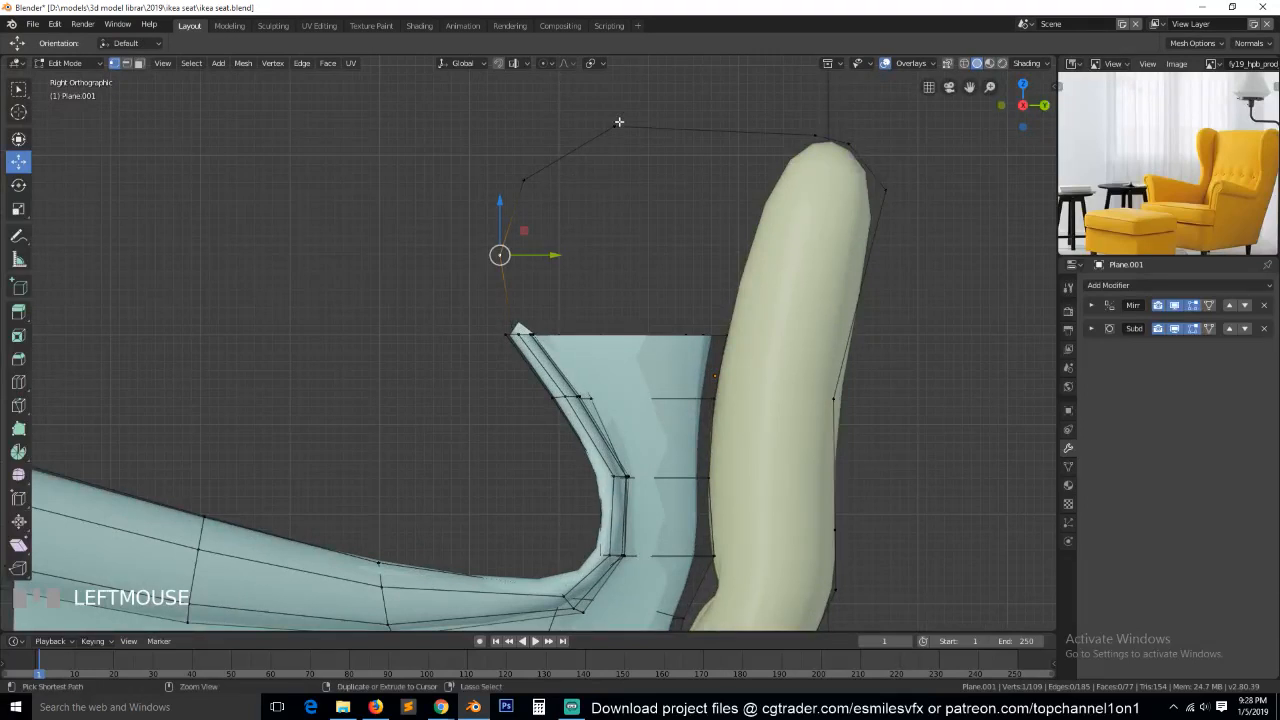
pyautogui.keyDown('ctrl'); pyautogui.click(614, 127); pyautogui.keyUp('ctrl')
pyautogui.press('KP_1')
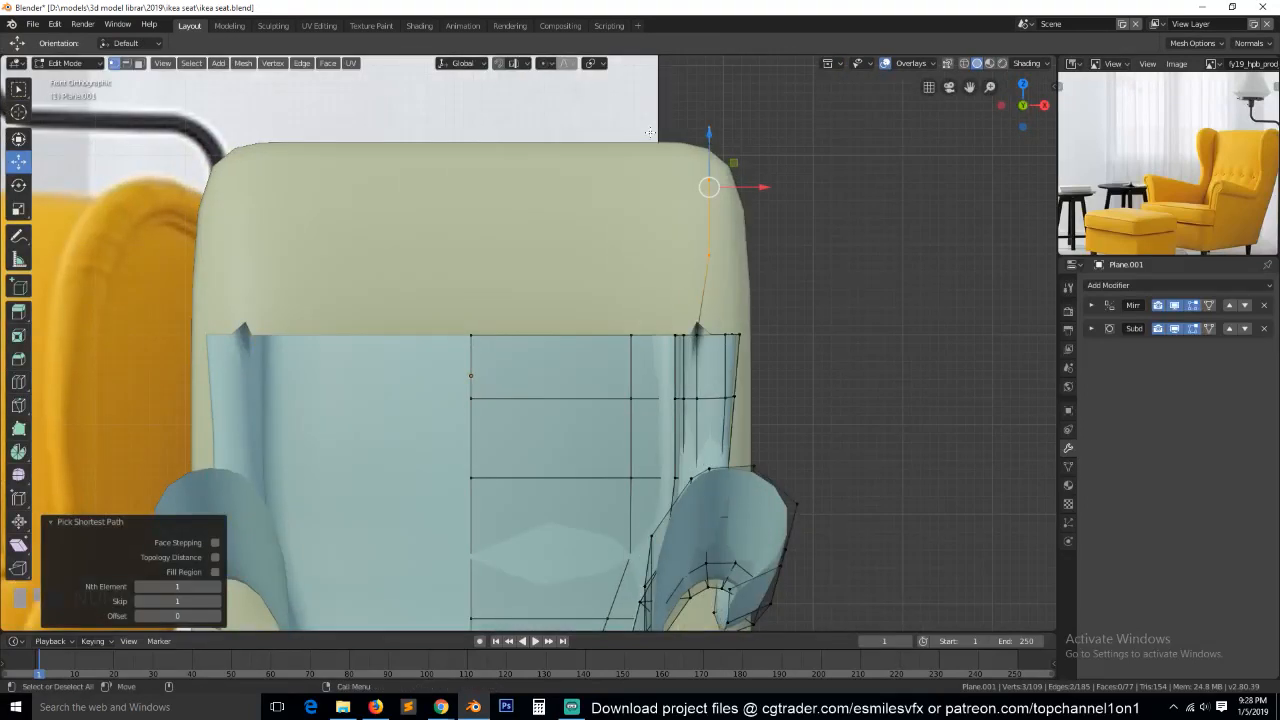
pyautogui.moveTo(764, 255); pyautogui.dragTo(757, 254)
pyautogui.click(718, 181)
pyautogui.hotkey('alt', 'a')
# Rotate the top section of the frame's side wing by about 8° in the front view and shift it outward along X.
pyautogui.press('`')
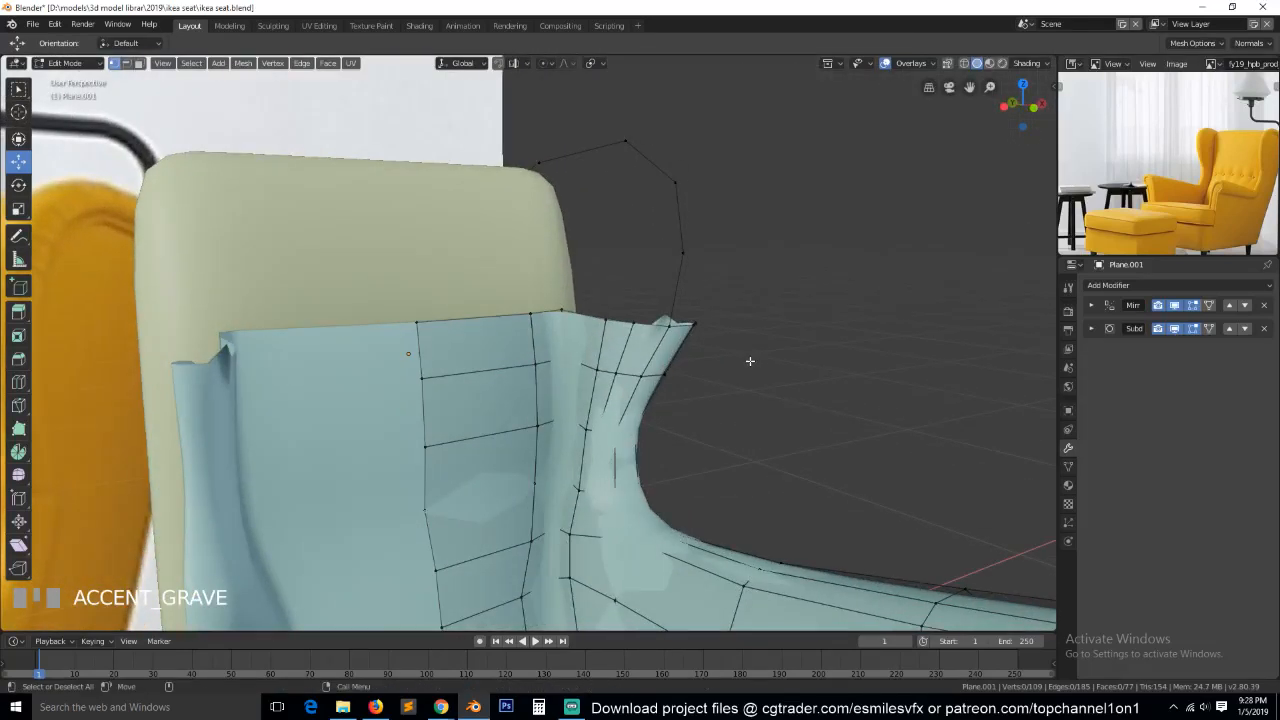
pyautogui.press('KP_3')
pyautogui.press('KP_1')
pyautogui.press('z')
pyautogui.click(614, 364)
pyautogui.hotkey('alt', 'a')
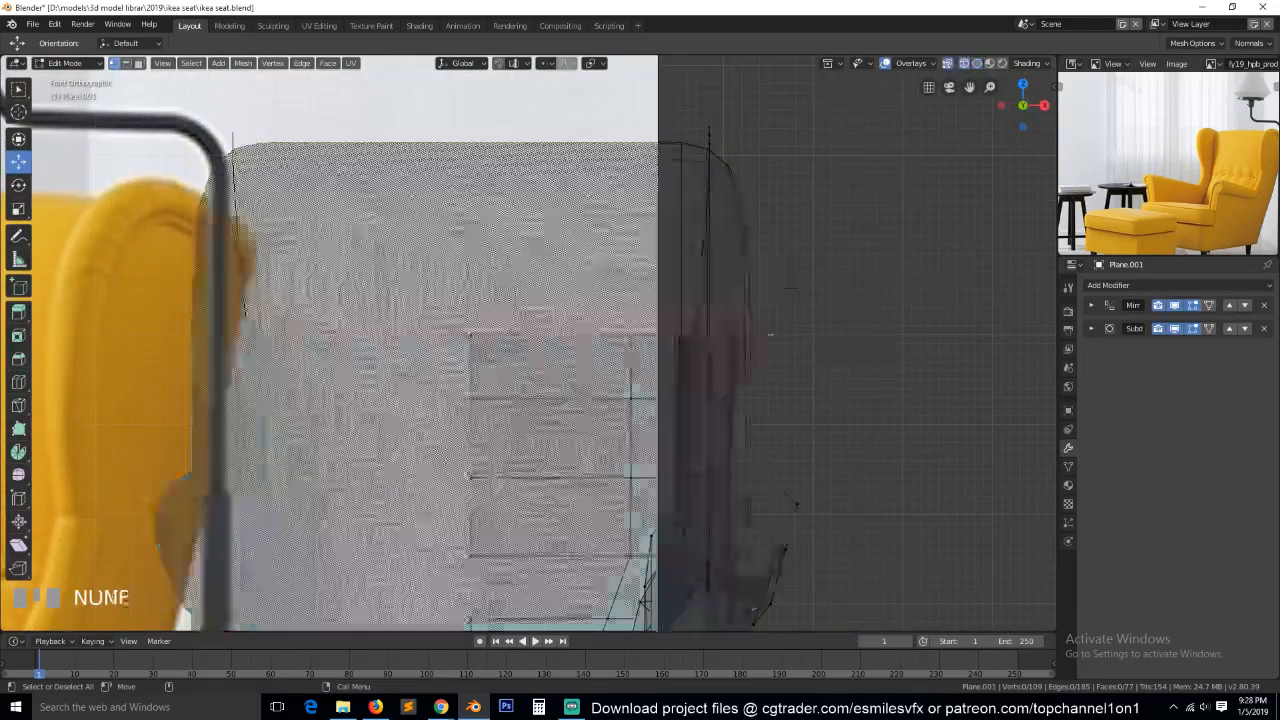
pyautogui.press('b')
pyautogui.moveTo(651, 277); pyautogui.dragTo(788, 432)
pyautogui.press('r')
pyautogui.click(883, 377)
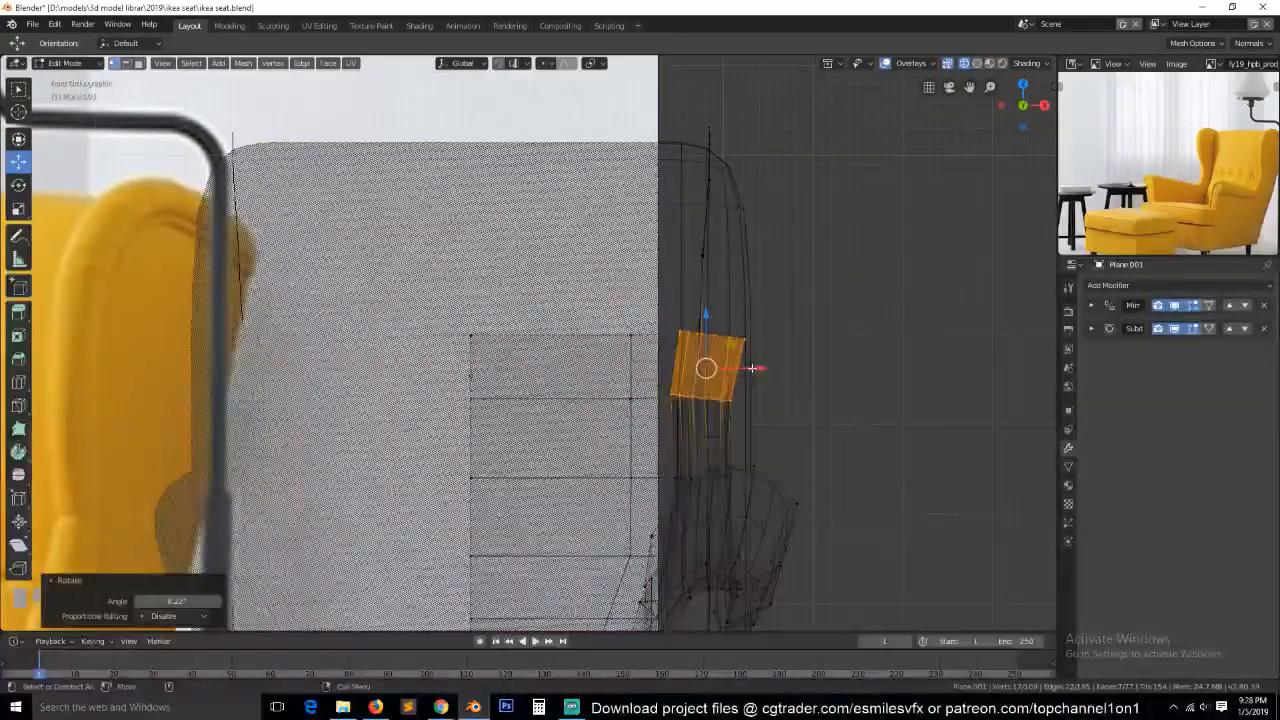
pyautogui.press('g')
pyautogui.press('x')
pyautogui.click(760, 362)
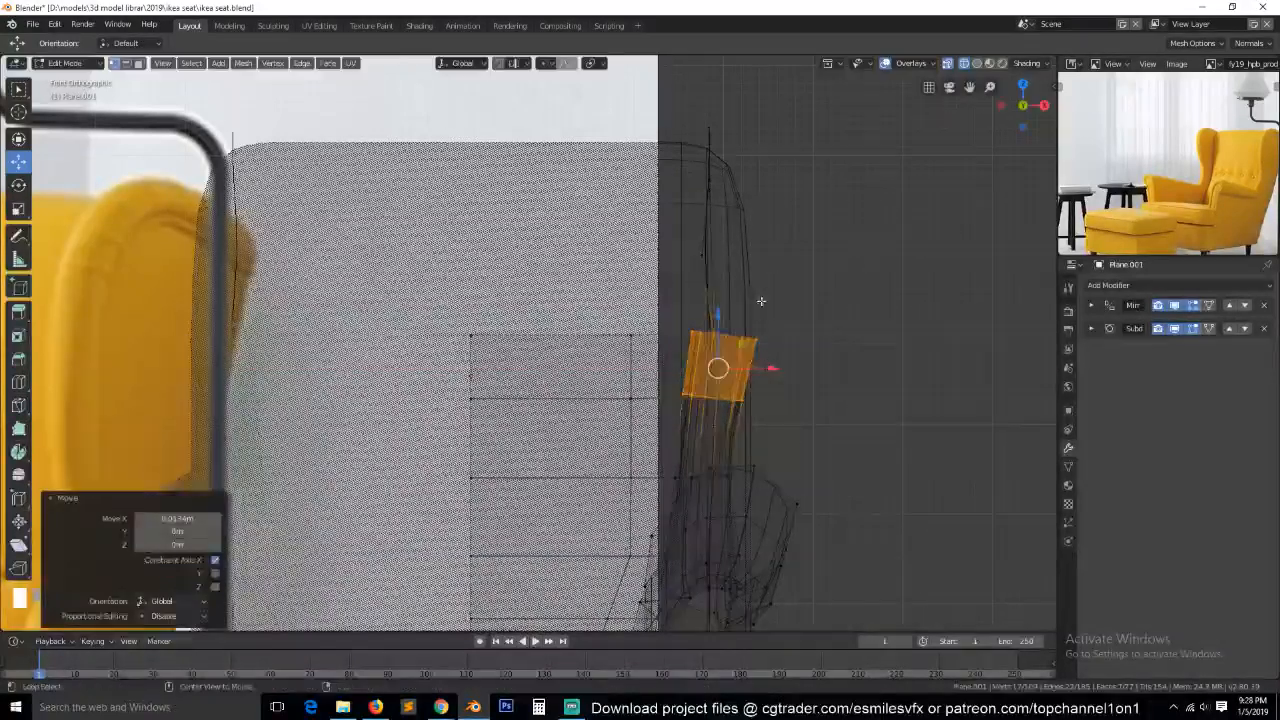
# Delete the loose wing outline vertices above the frame's side and return to solid shading in object mode.
pyautogui.hotkey('alt', 'a')
pyautogui.press('b')
pyautogui.moveTo(665, 90); pyautogui.dragTo(800, 290)
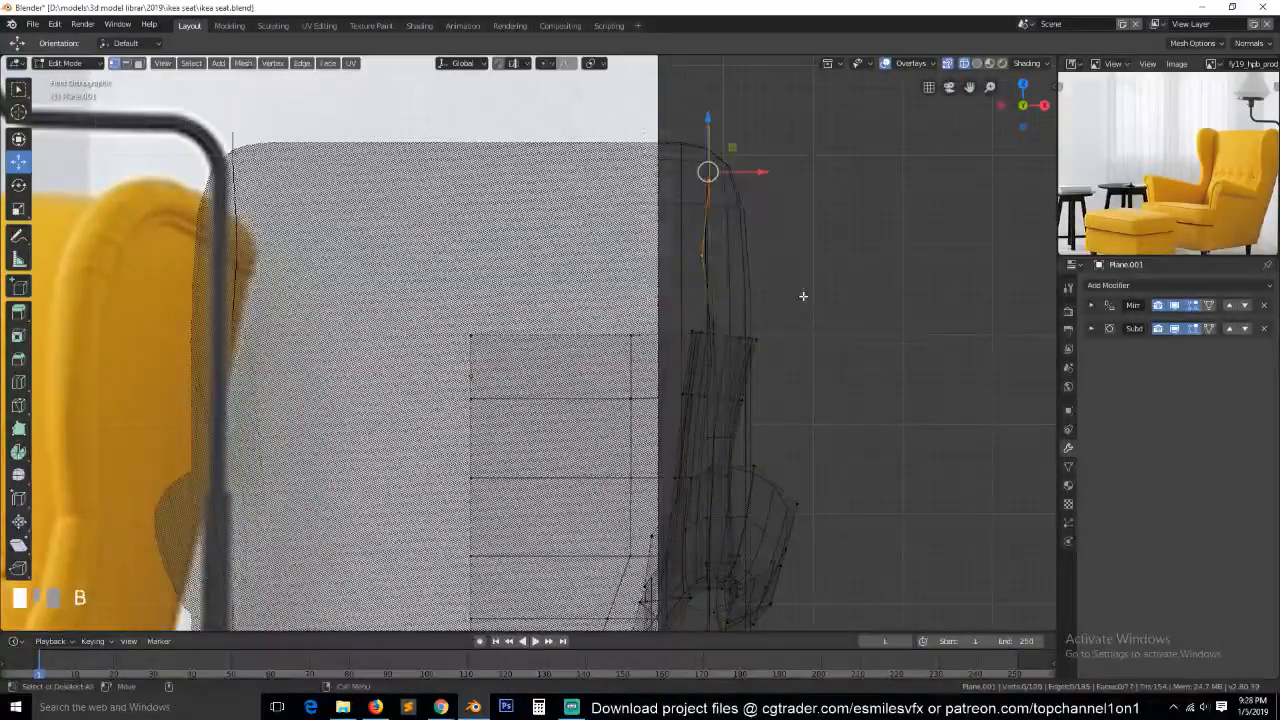
pyautogui.press('x')
pyautogui.click(776, 133)
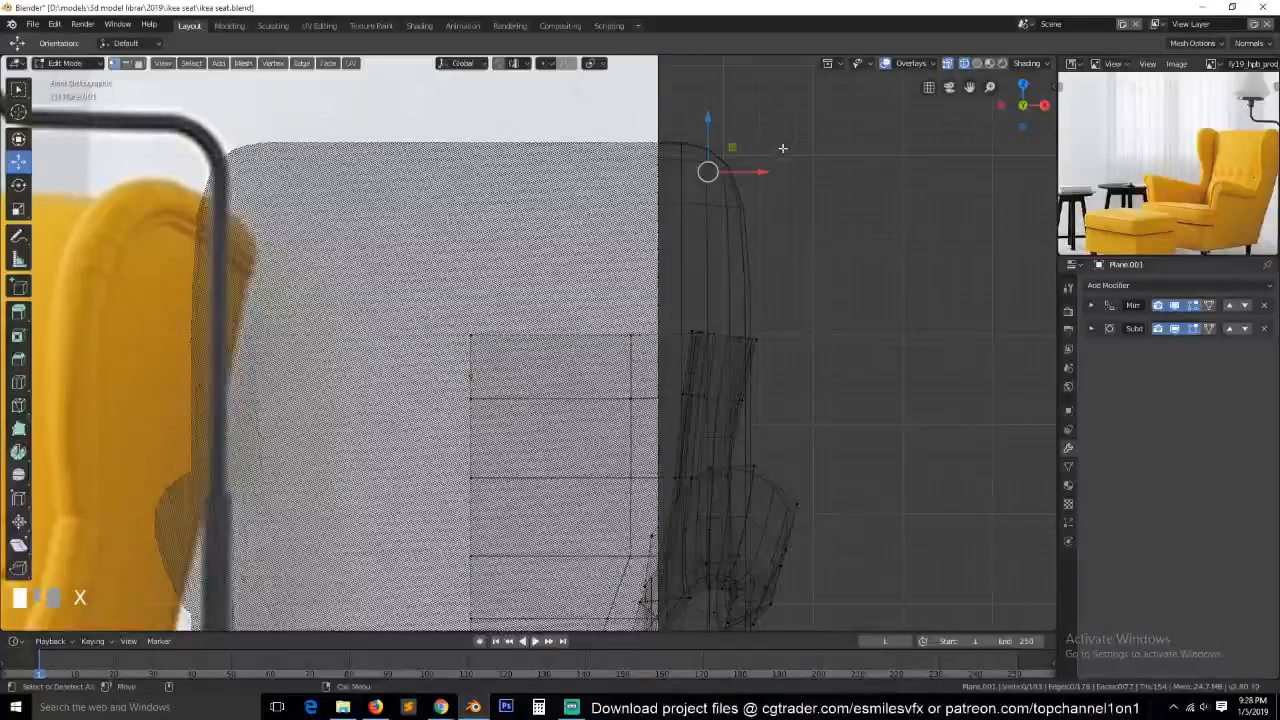
pyautogui.press('Tab')
pyautogui.press('z')
pyautogui.click(880, 188)
pyautogui.press('KP_3')
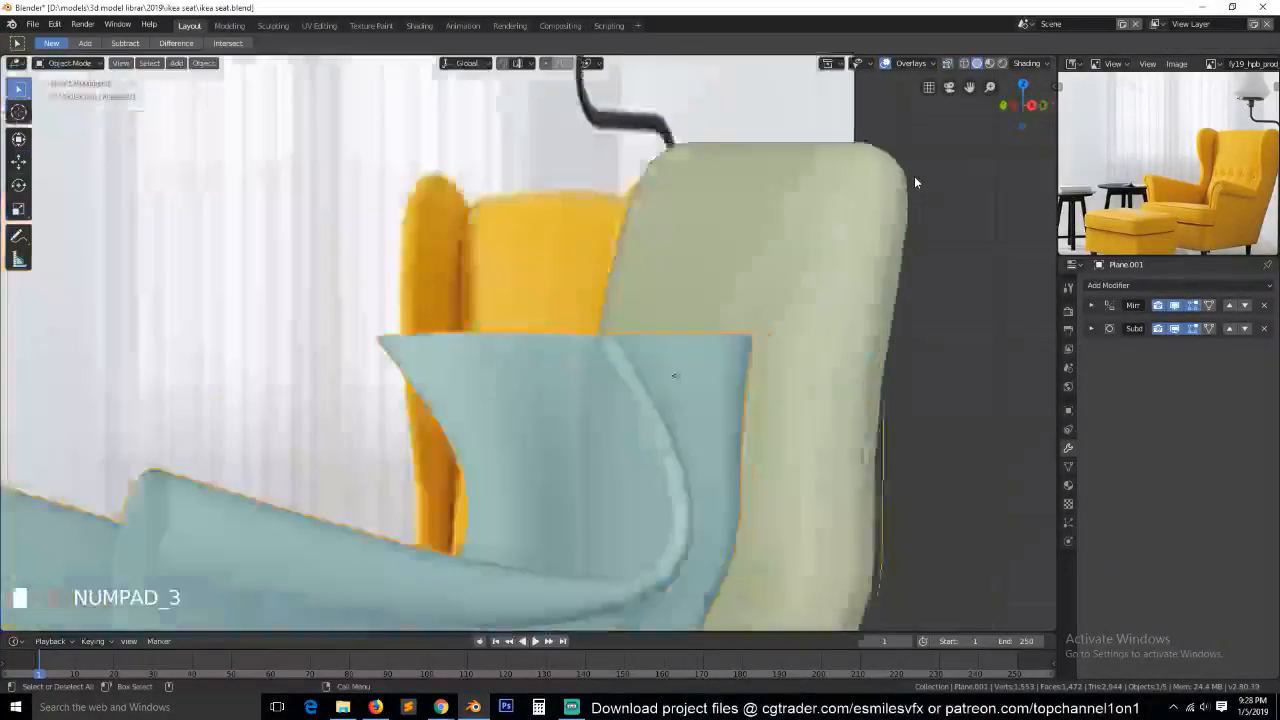
# Extrude the top end edges of the wing's front rim strip by about -0.058 m in Y and 0.112 m in Z.
pyautogui.press('Tab')
pyautogui.moveTo(560, 358); pyautogui.dragTo(605, 392, button='middle')
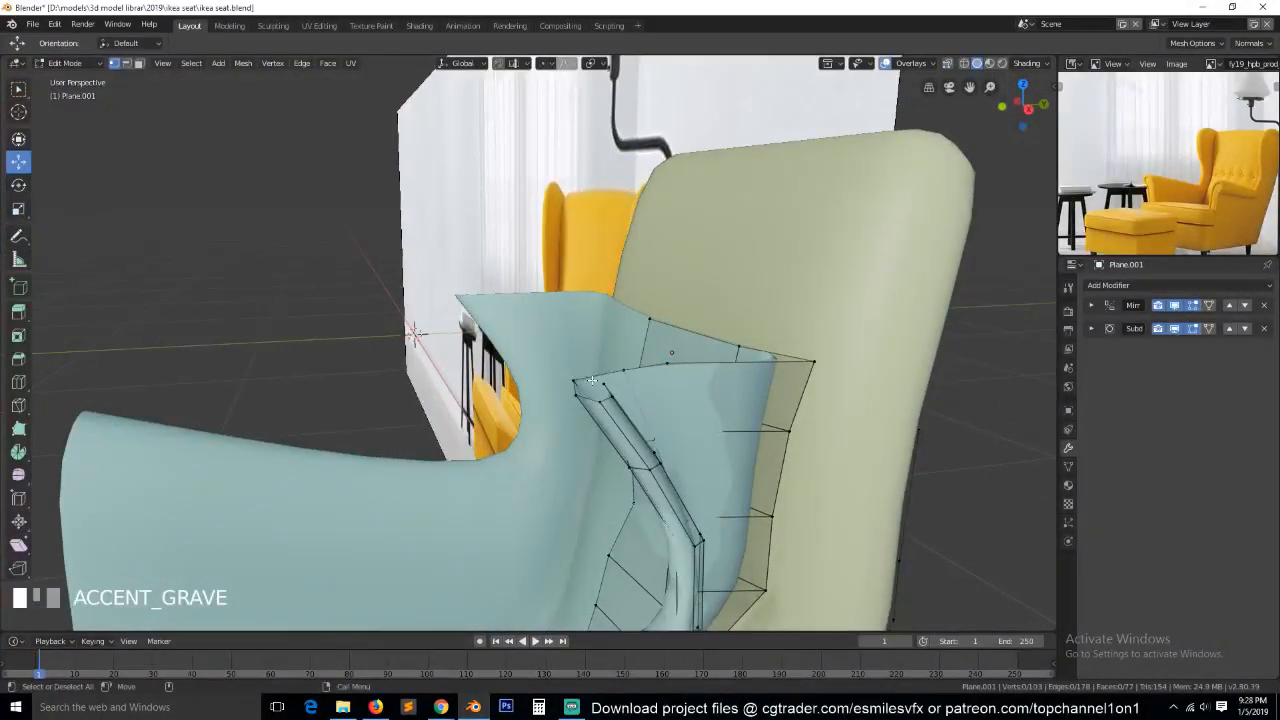
pyautogui.click(602, 386)
pyautogui.keyDown('ctrl'); pyautogui.click(576, 383); pyautogui.keyUp('ctrl')
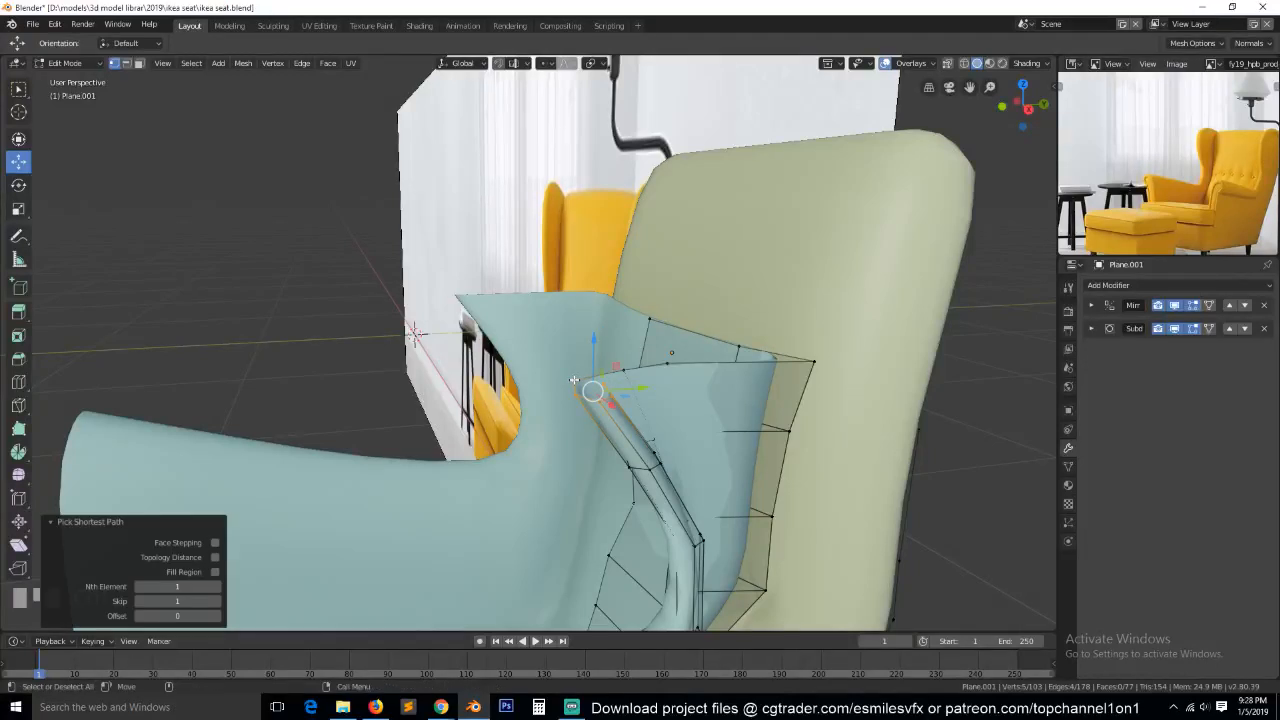
pyautogui.press('KP_1')
pyautogui.press('KP_3')
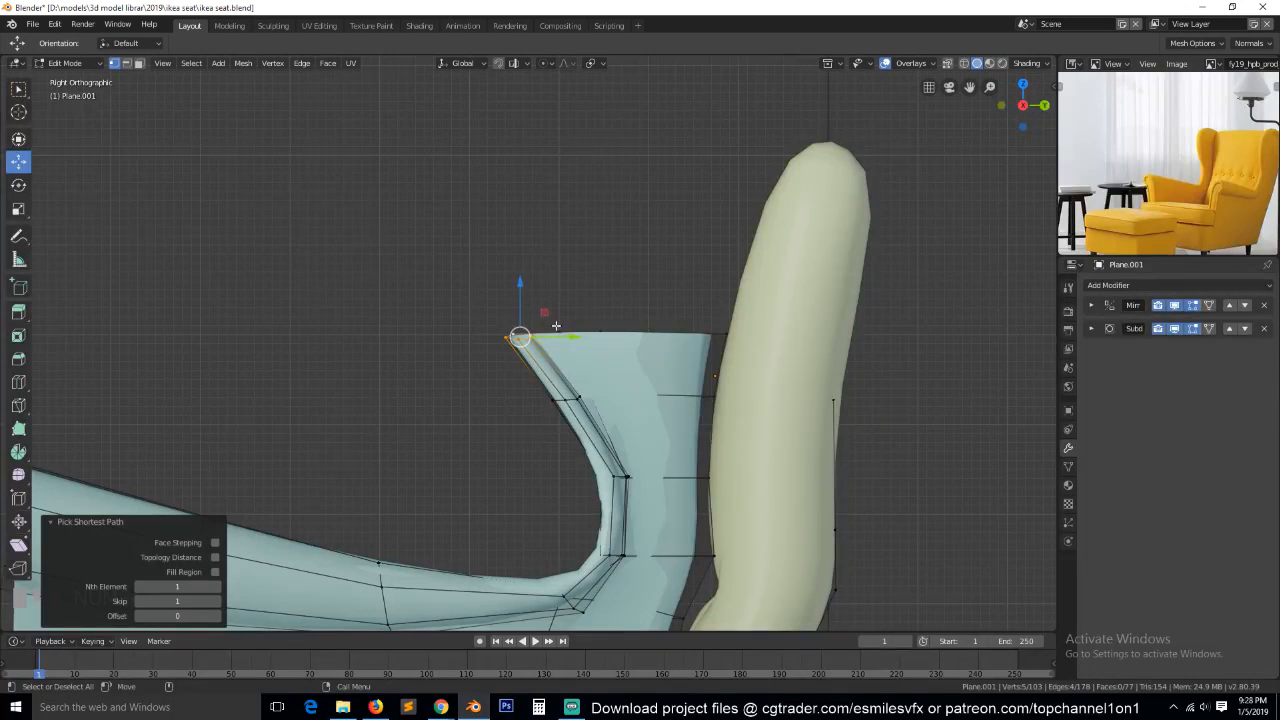
pyautogui.press('e')
pyautogui.click(505, 233)
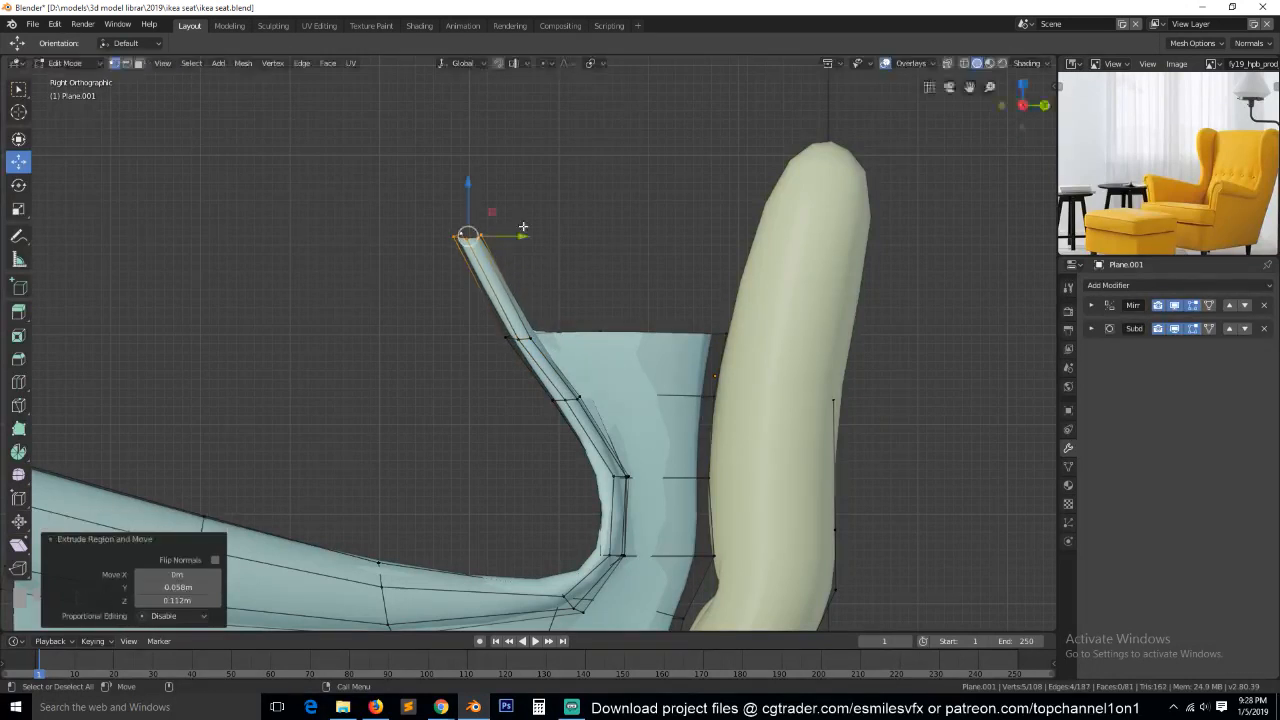
# Tilt the extruded rim end with the Shear tool, using an offset of -0.303 on the X shear axis.
pyautogui.press('r')
pyautogui.press('Escape')
pyautogui.click(18, 545)
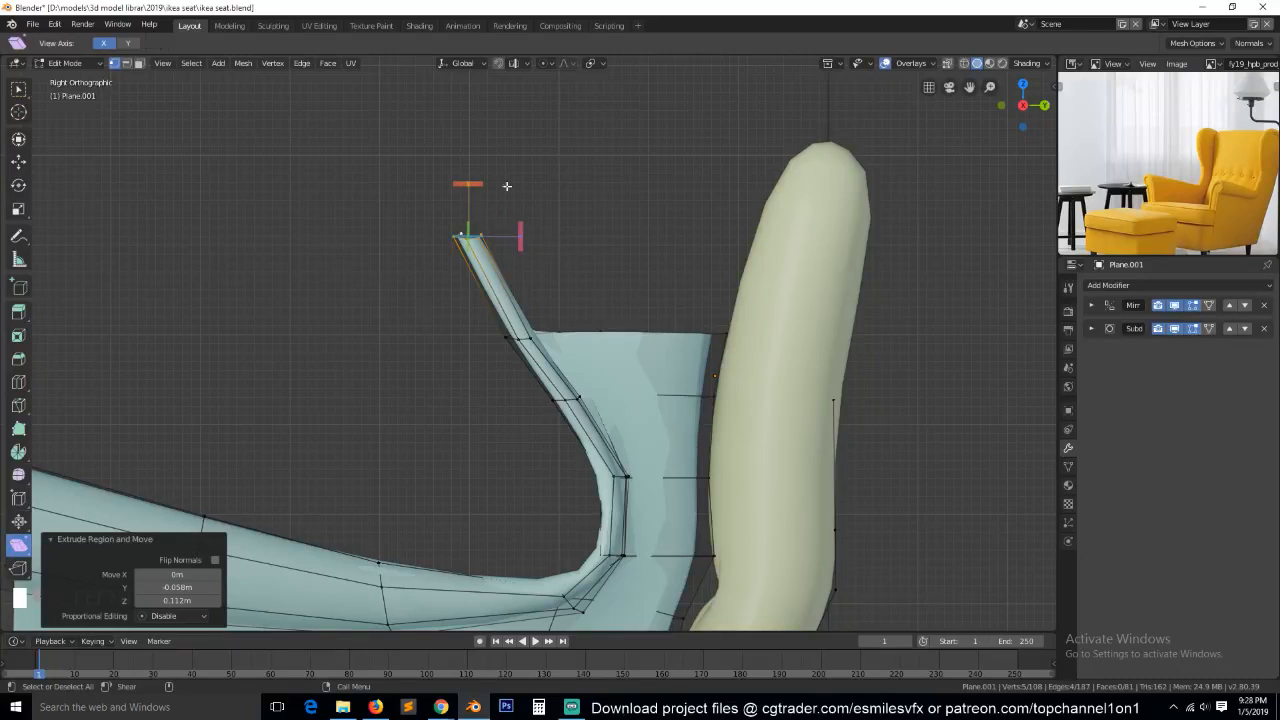
pyautogui.moveTo(482, 183); pyautogui.dragTo(535, 182)
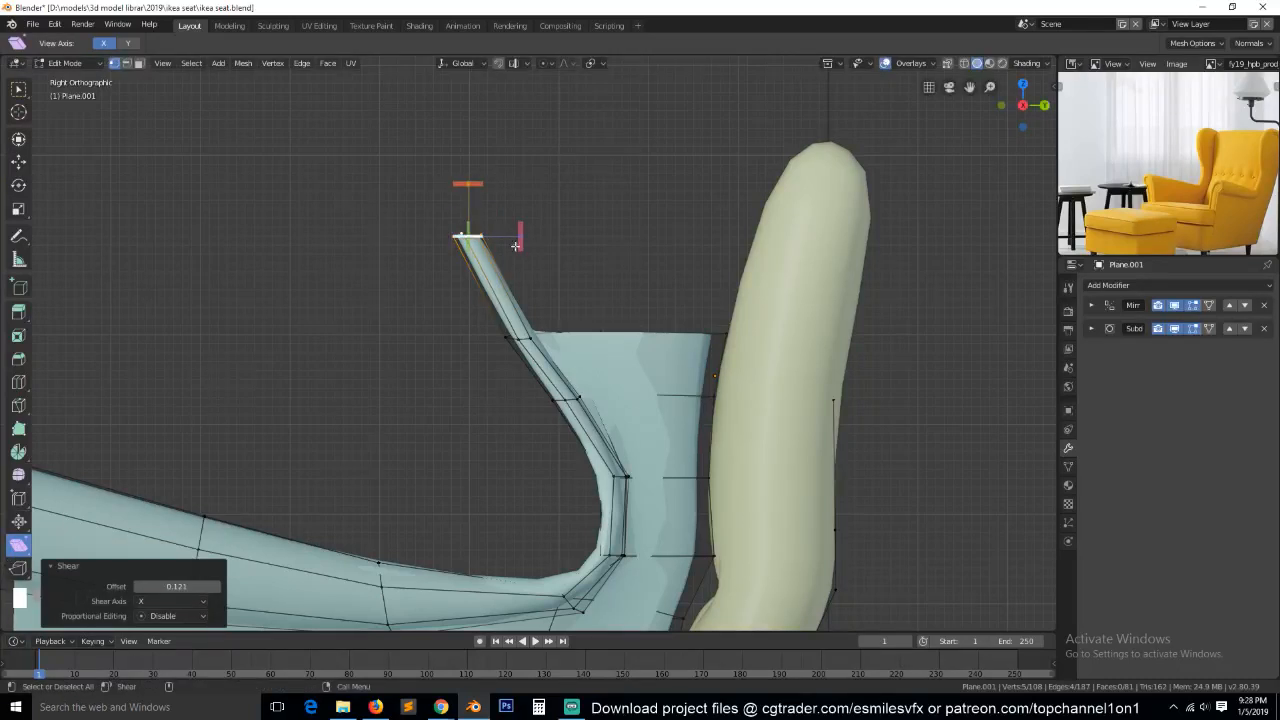
pyautogui.moveTo(520, 236); pyautogui.dragTo(506, 322)
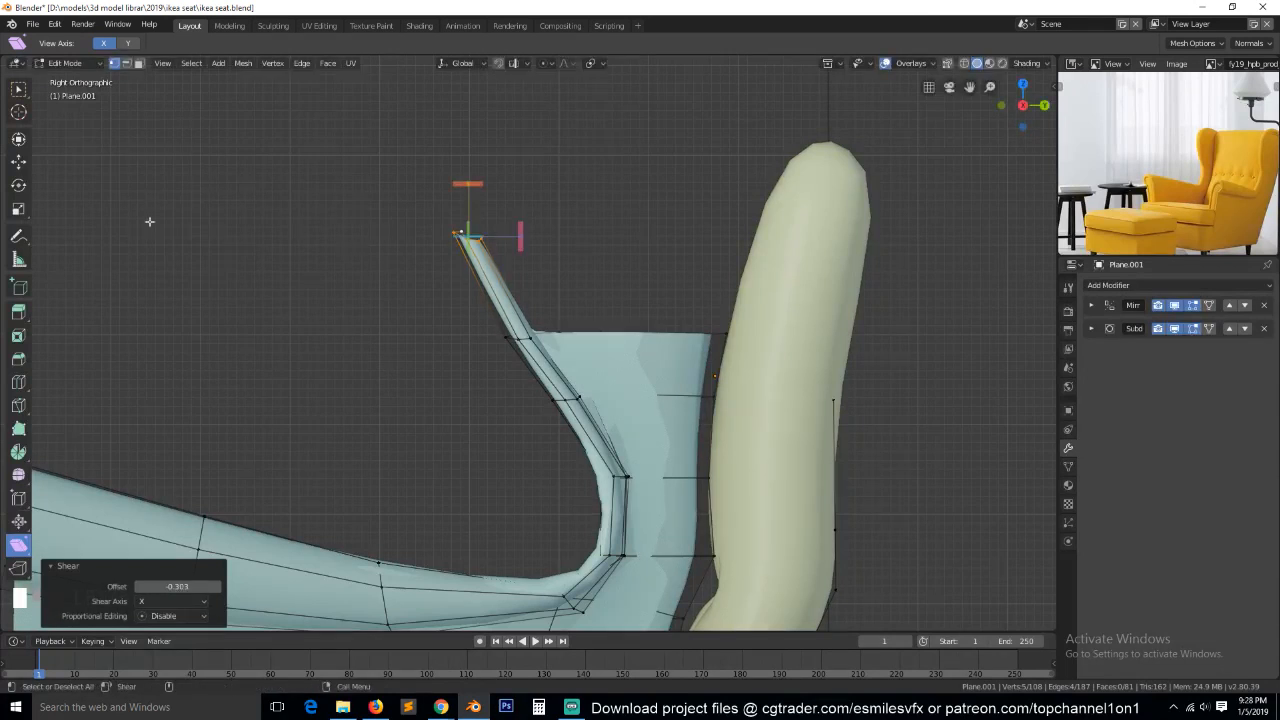
pyautogui.click(28, 162)
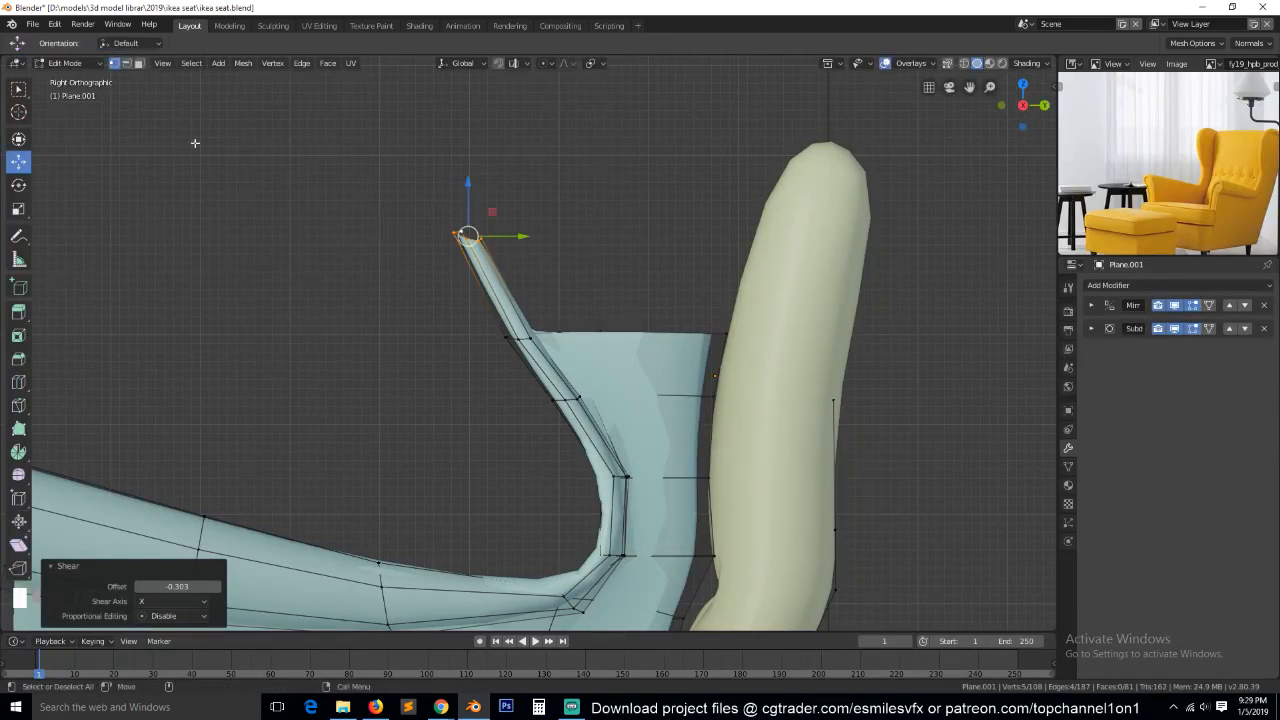
# Extrude the rim strip in three more segments, curving over the top of the wing and back into the cushion.
pyautogui.keyDown('ctrl'); pyautogui.rightClick(599, 151); pyautogui.keyUp('ctrl')
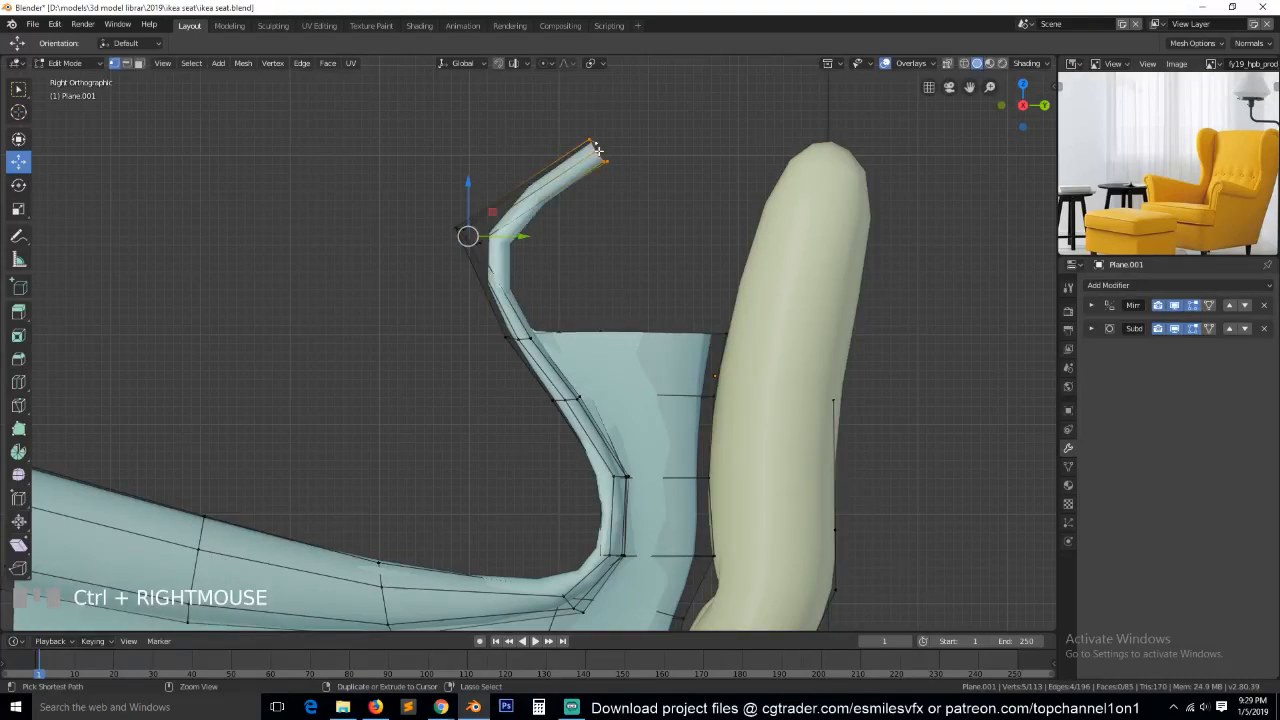
pyautogui.keyDown('ctrl'); pyautogui.rightClick(753, 150); pyautogui.keyUp('ctrl')
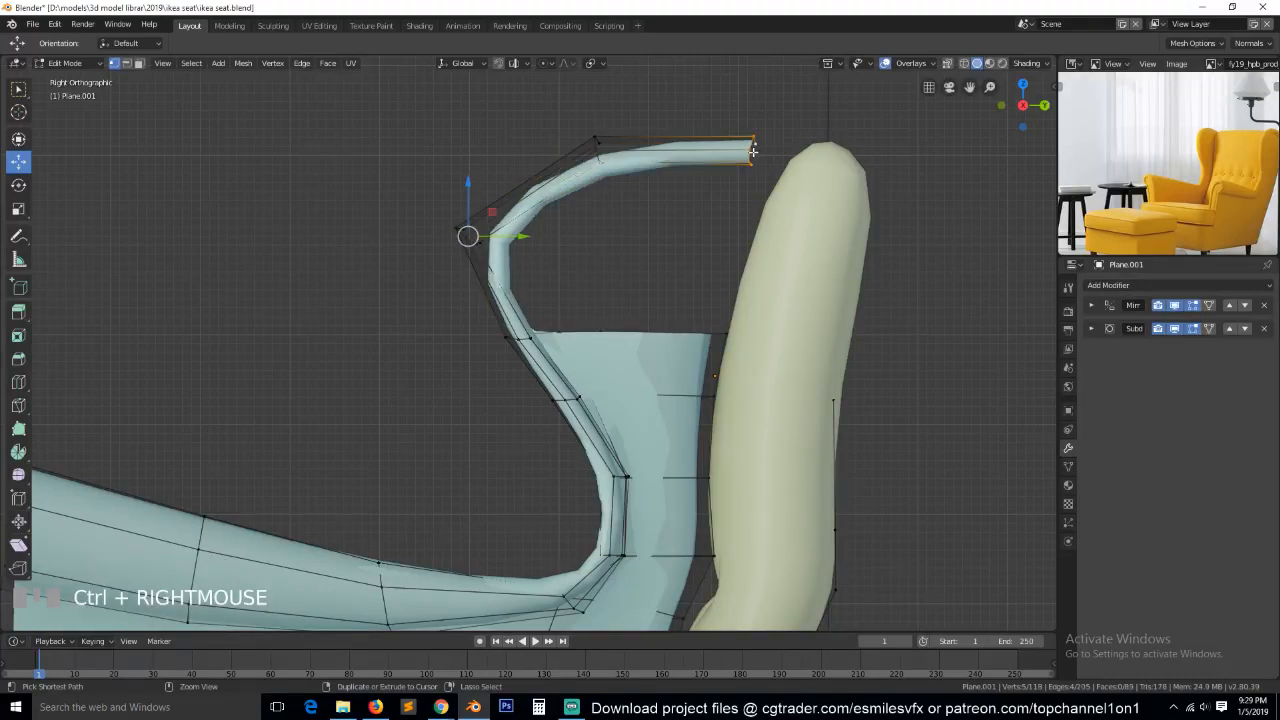
pyautogui.keyDown('ctrl'); pyautogui.rightClick(819, 181); pyautogui.keyUp('ctrl')
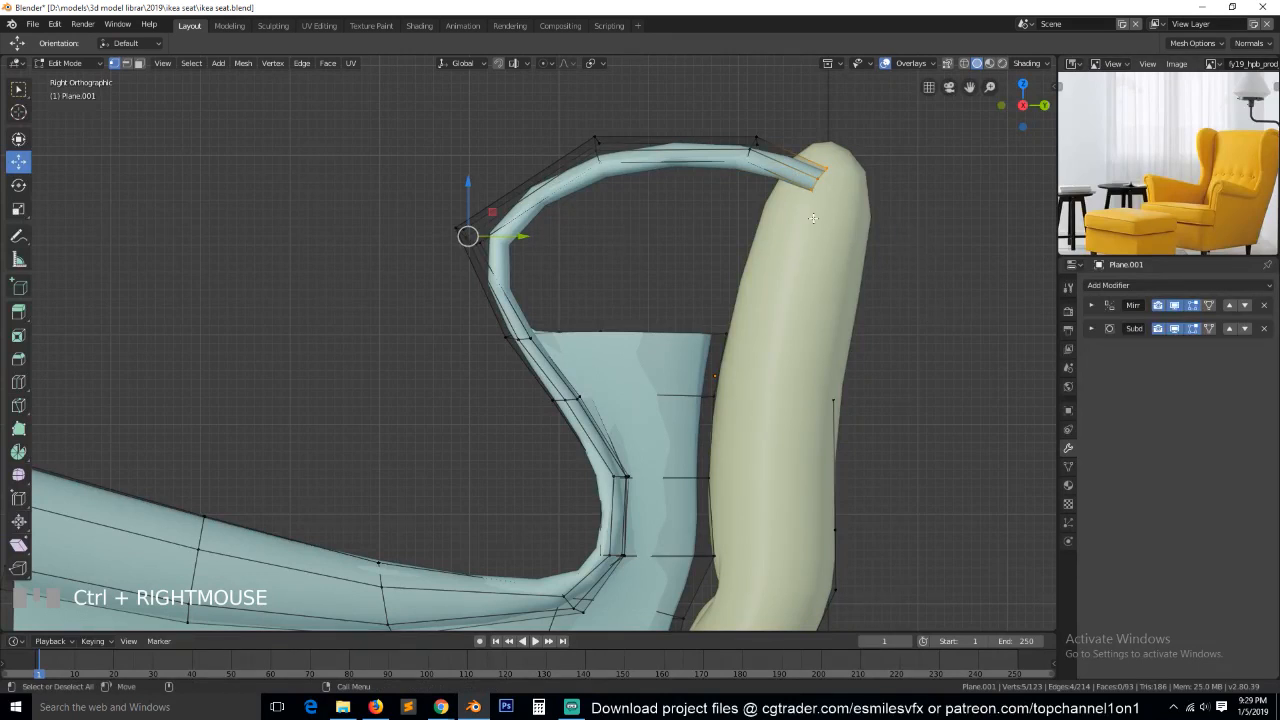
# Move the rim's upper front bend loop about -0.0438 m in Y and 0.0193 m in Z.
pyautogui.keyDown('alt'); pyautogui.click(601, 155); pyautogui.keyUp('alt')
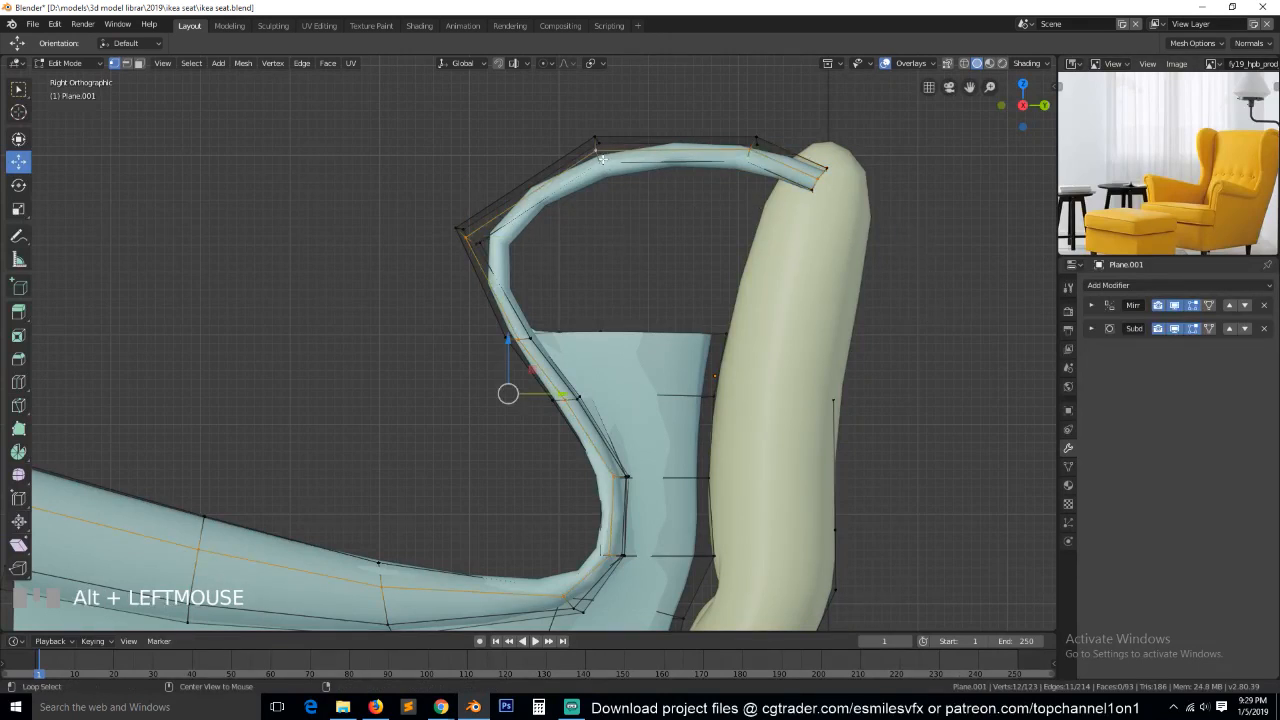
pyautogui.keyDown('alt'); pyautogui.click(597, 155); pyautogui.keyUp('alt')
pyautogui.press('g')
pyautogui.click(575, 172)
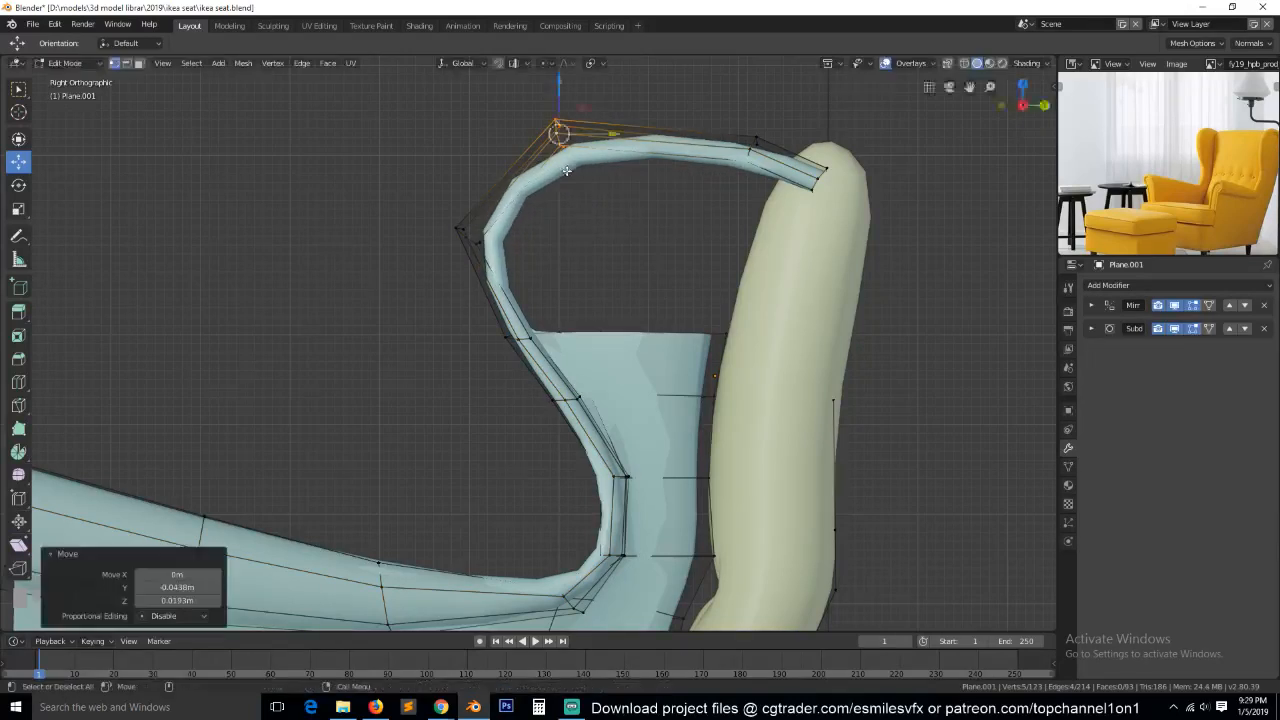
# Add one loop cut across the rim's upper front segment and move it outward to round the curve.
pyautogui.hotkey('ctrl', 'r')
pyautogui.click(493, 195)
pyautogui.rightClick(497, 182)
pyautogui.press('g')
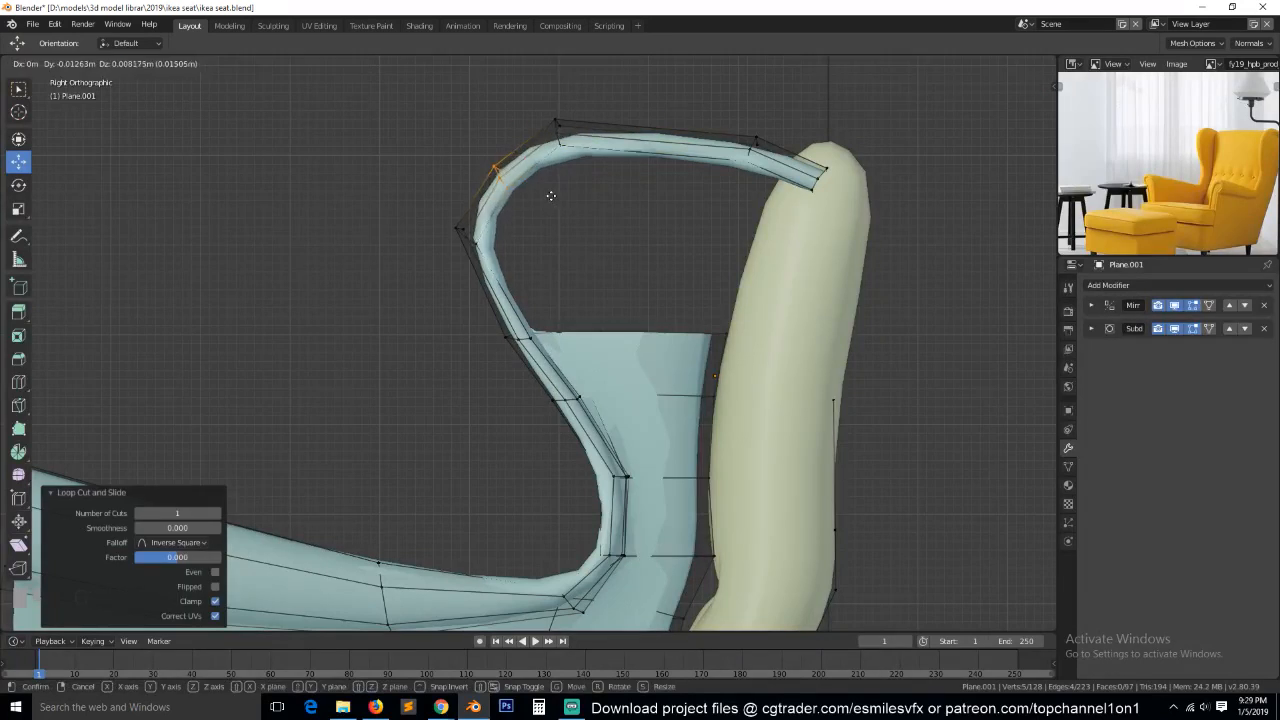
pyautogui.click(550, 195)
pyautogui.press('Tab')
# Rotate the upper part of the wing rim by 14.1° in the front view and move it outward about 0.0396 m along X.
pyautogui.scroll(-2, 480, 226)
pyautogui.press('`')
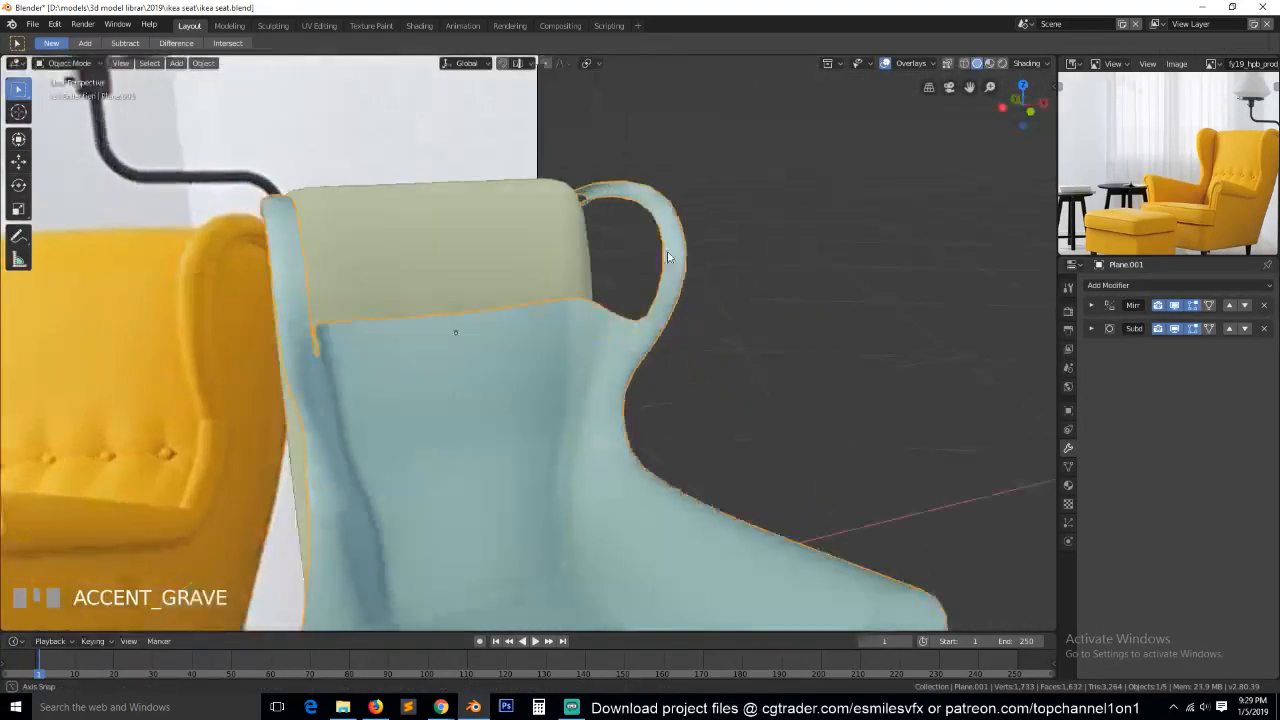
pyautogui.press('KP_1')
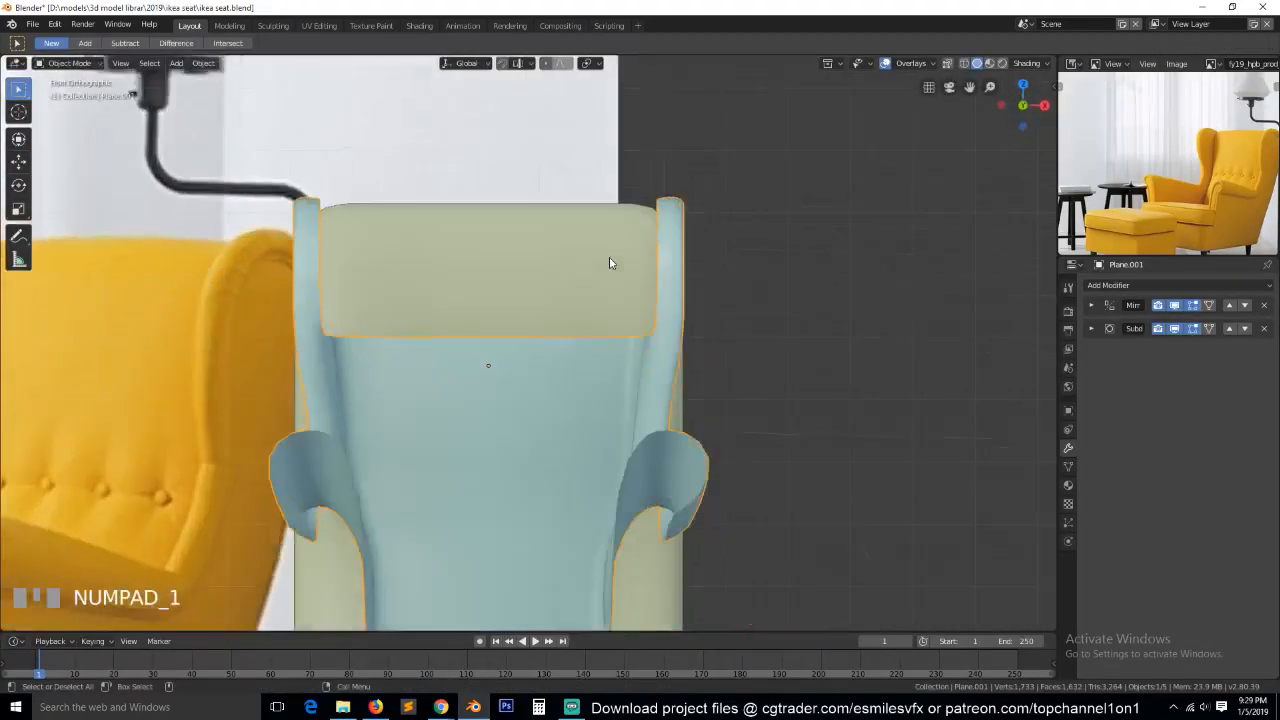
pyautogui.press('Tab')
pyautogui.hotkey('alt', 'z')
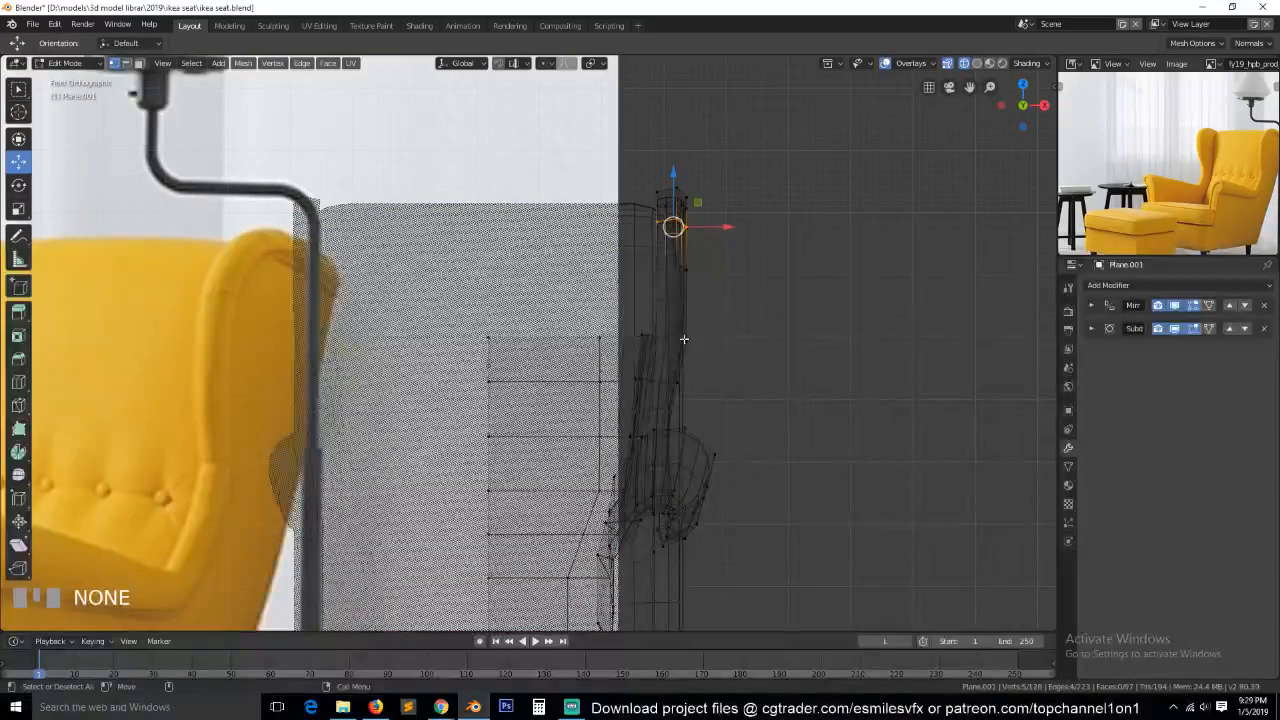
pyautogui.hotkey('alt', 'a')
pyautogui.press('b')
pyautogui.moveTo(624, 126); pyautogui.dragTo(785, 309)
pyautogui.press('r')
pyautogui.click(831, 290)
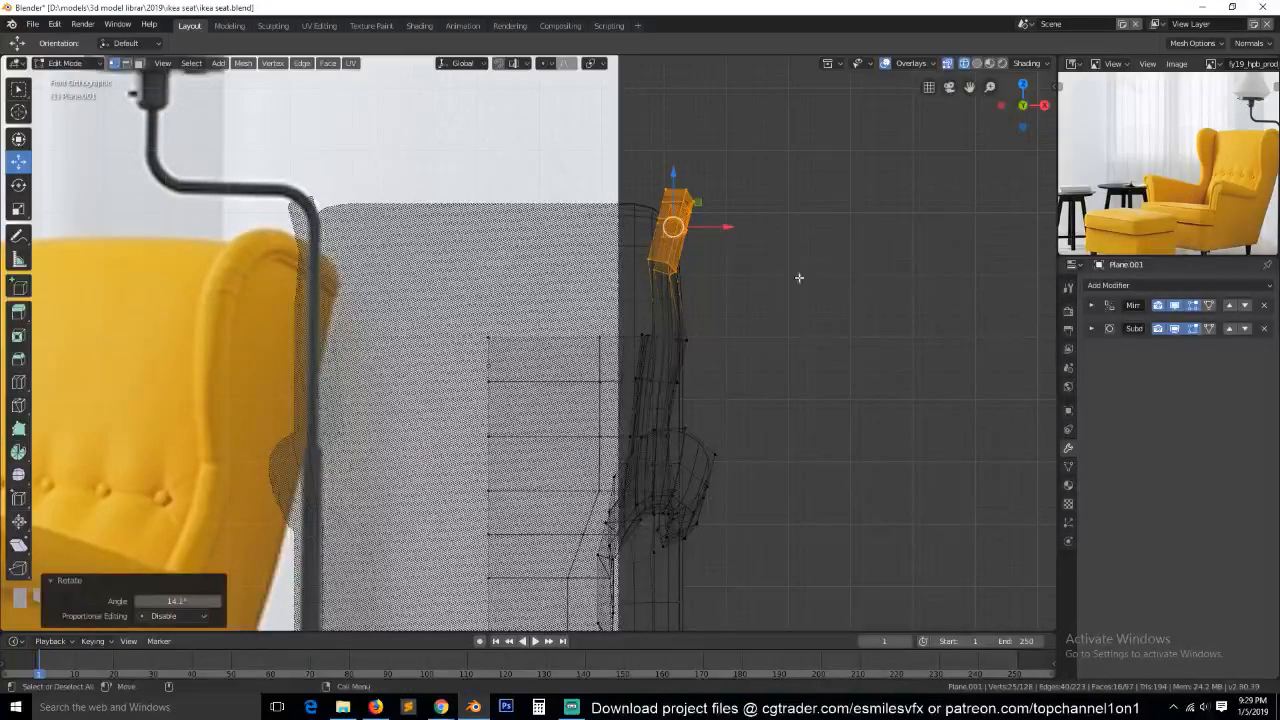
pyautogui.moveTo(718, 228); pyautogui.dragTo(745, 226)
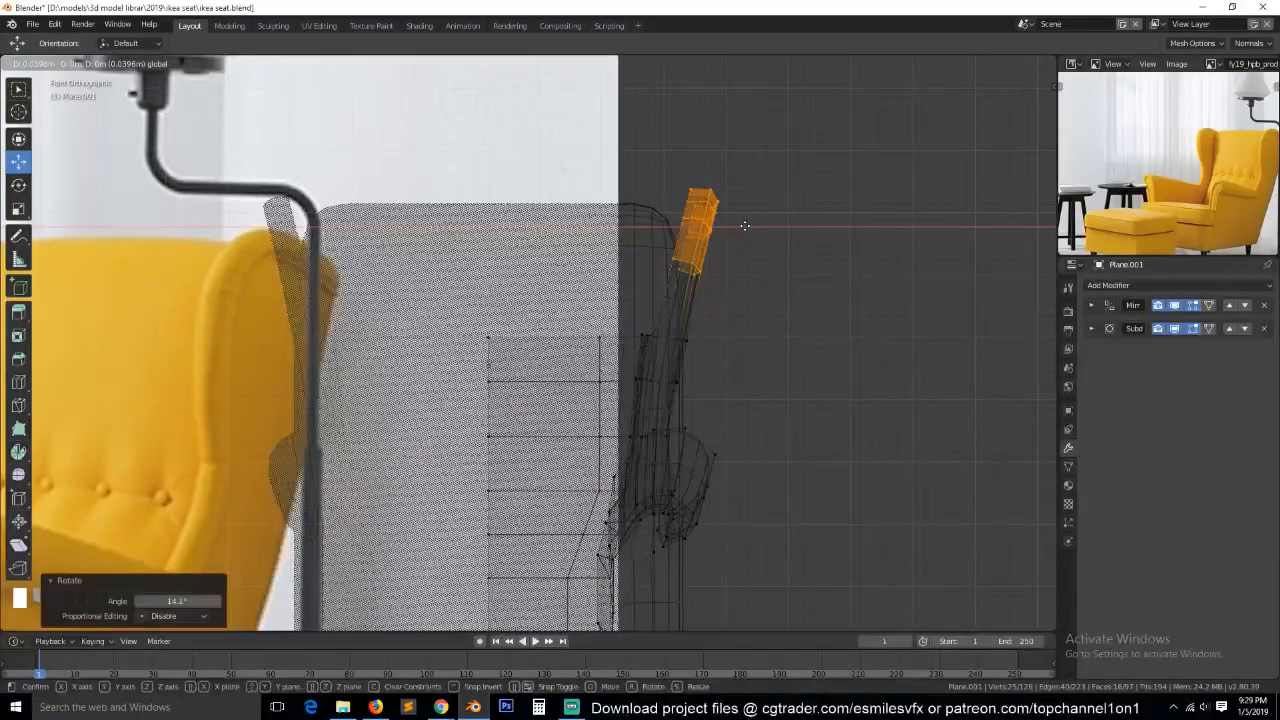
# Rotate the top end of the wing rim about 9.5° back toward vertical in the front view and move it slightly inward along X.
pyautogui.click(745, 226)
pyautogui.hotkey('alt', 'a')
pyautogui.press('b')
pyautogui.moveTo(664, 172); pyautogui.dragTo(765, 241)
pyautogui.press('r')
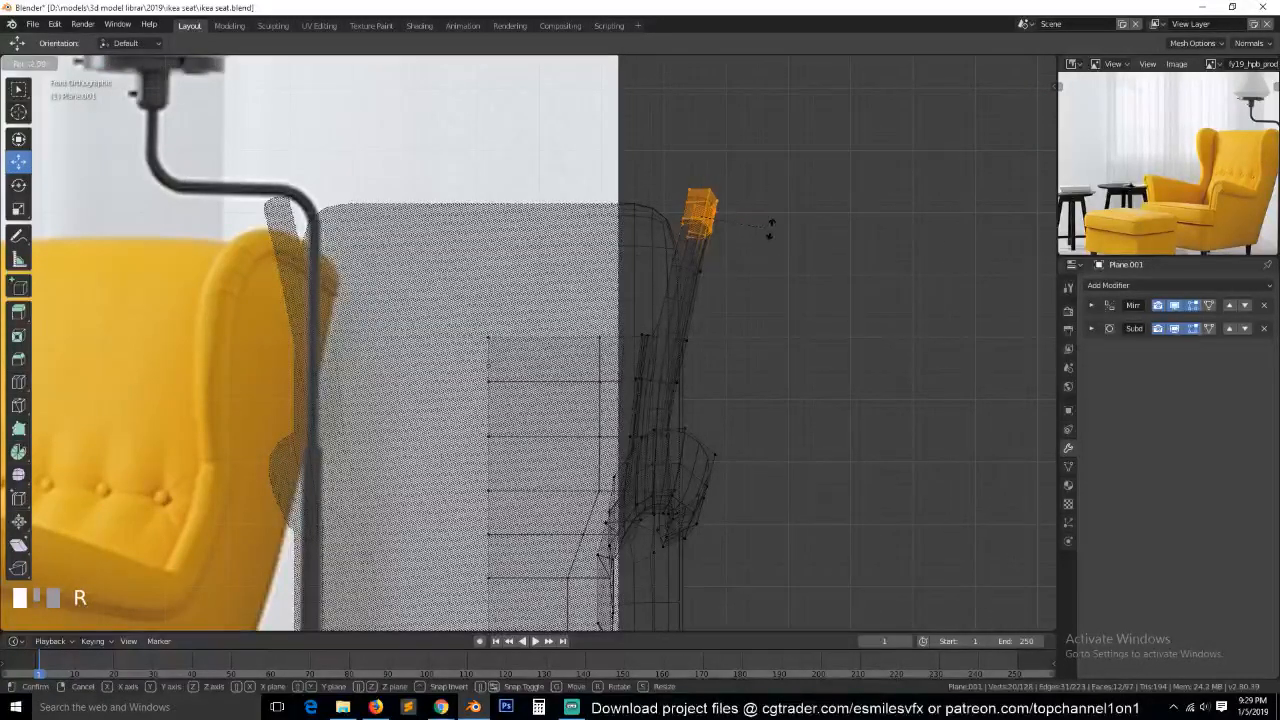
pyautogui.click(768, 220)
pyautogui.press('g')
pyautogui.press('x')
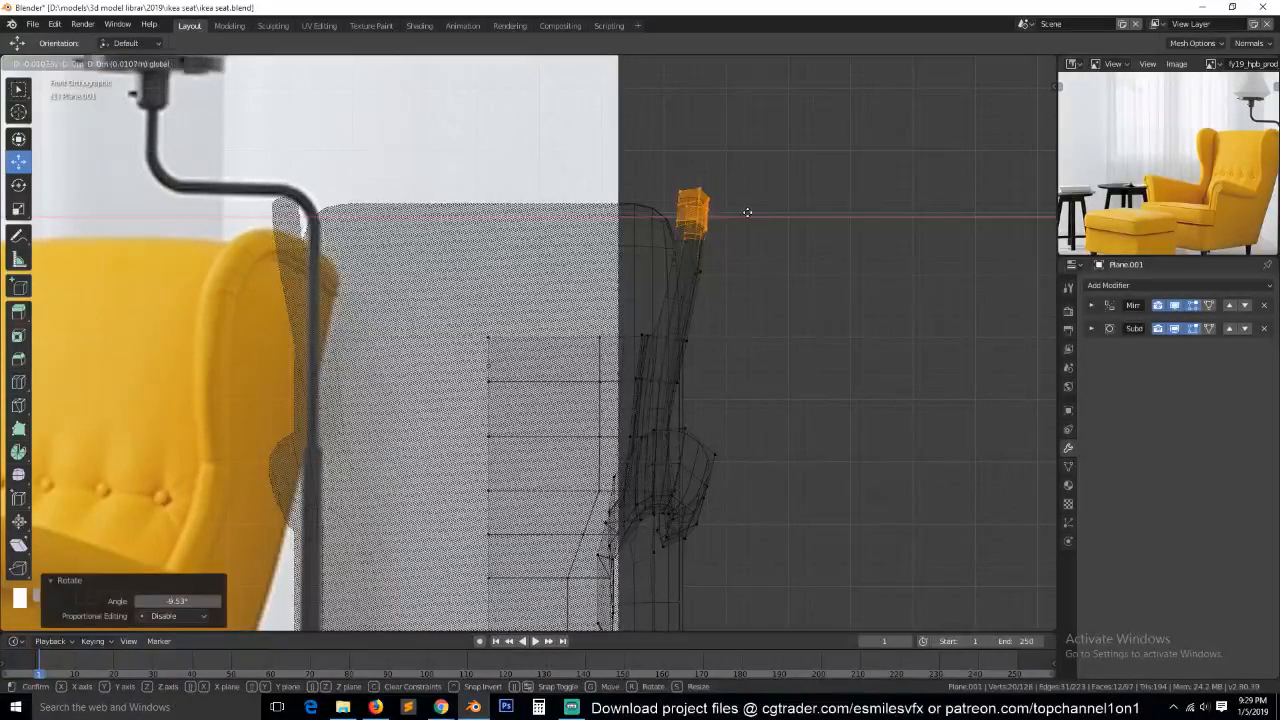
pyautogui.click(752, 213)
# Check the smoothed wing shape from the front and side, and turn off the viewport display of the Mirror and Subdivision modifiers.
pyautogui.press('Tab')
pyautogui.press('z')
pyautogui.click(815, 216)
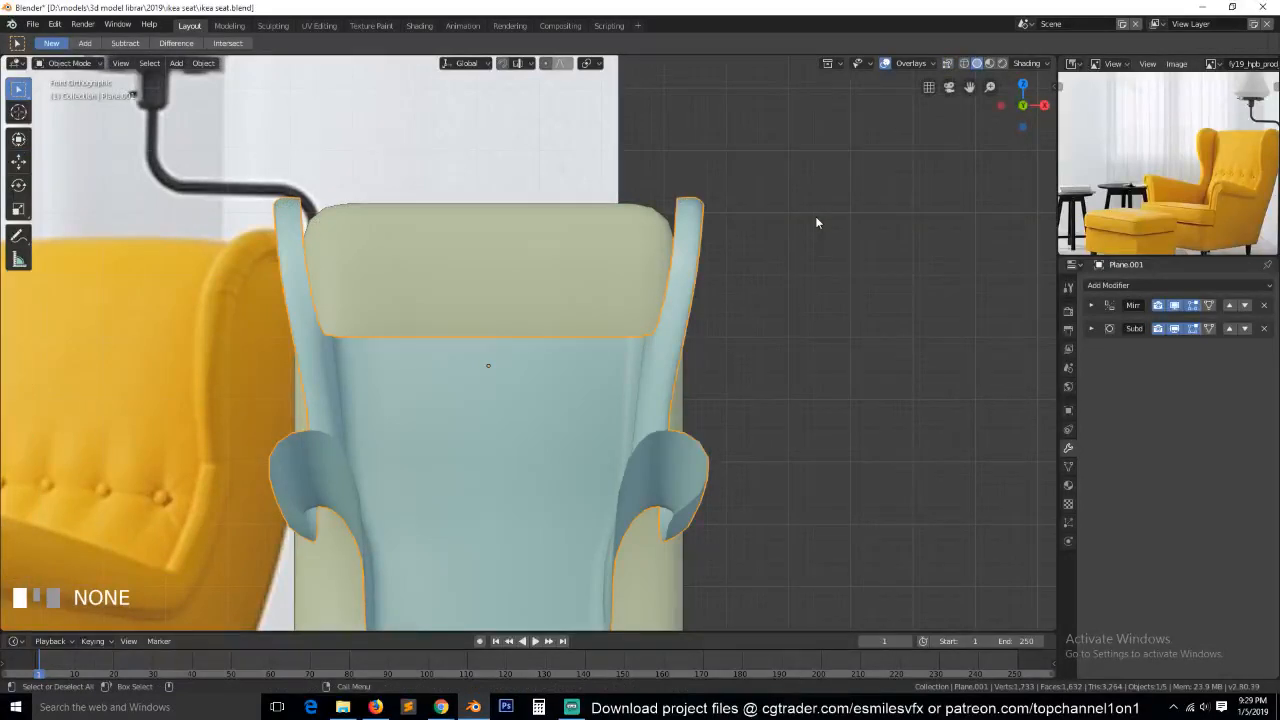
pyautogui.press('KP_3')
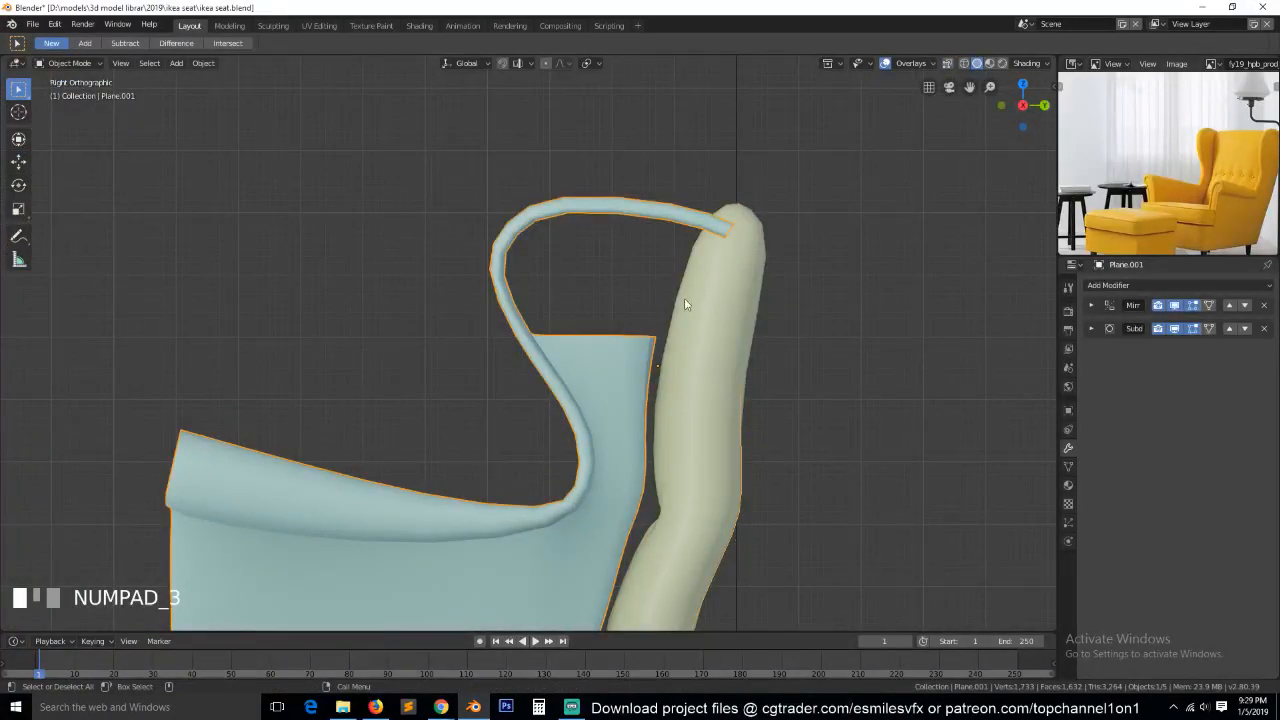
pyautogui.press('Tab')
pyautogui.press('a')
pyautogui.press('`')
pyautogui.moveTo(626, 360); pyautogui.dragTo(608, 308, button='middle')
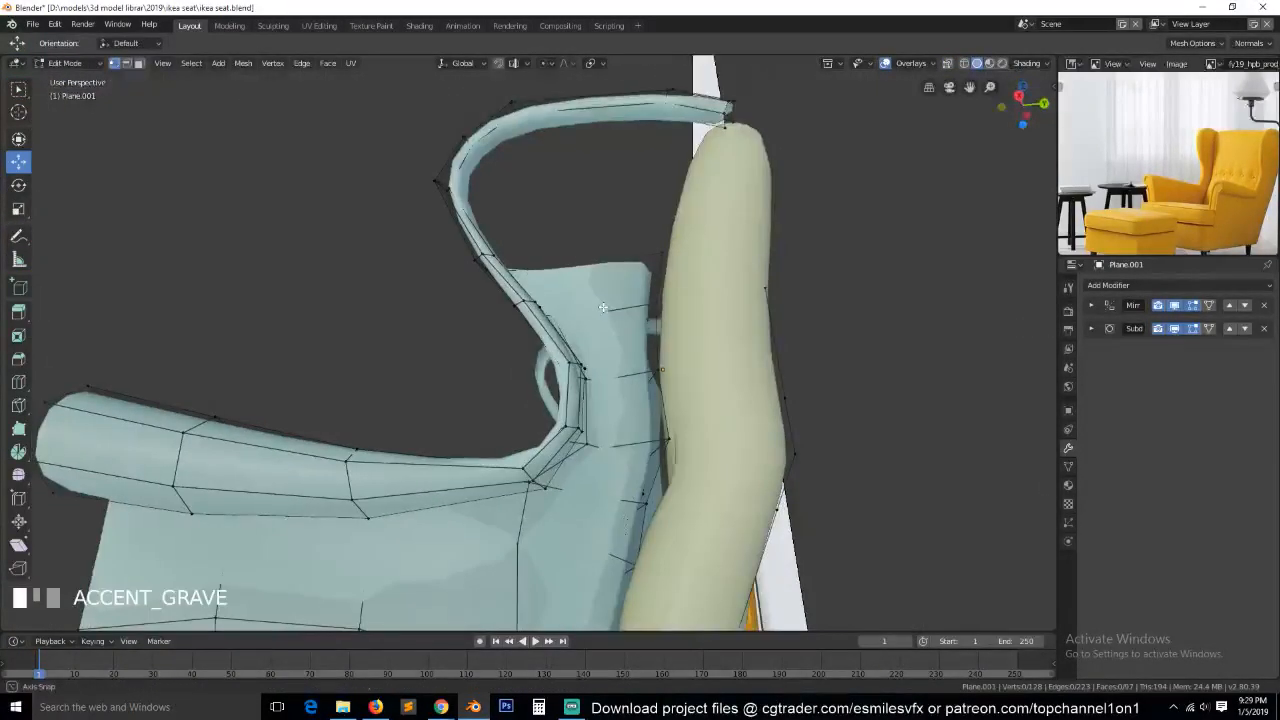
pyautogui.click(1177, 327)
pyautogui.click(1175, 308)
# Fill a face between the top edge of the wing's inner side panel and the inner edge of the rim's top segment.
pyautogui.press('`')
pyautogui.moveTo(775, 372); pyautogui.dragTo(680, 199, button='middle')
pyautogui.press('2')
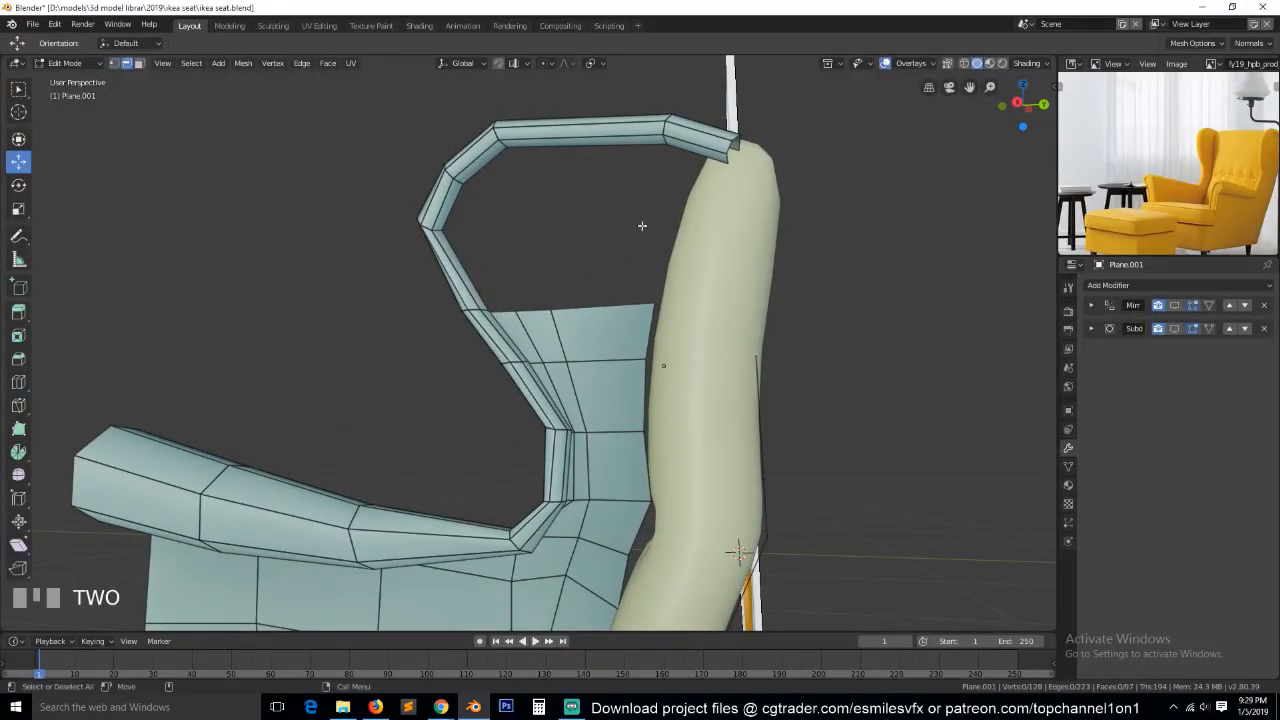
pyautogui.click(625, 302)
pyautogui.keyDown('shift'); pyautogui.click(619, 141); pyautogui.keyUp('shift')
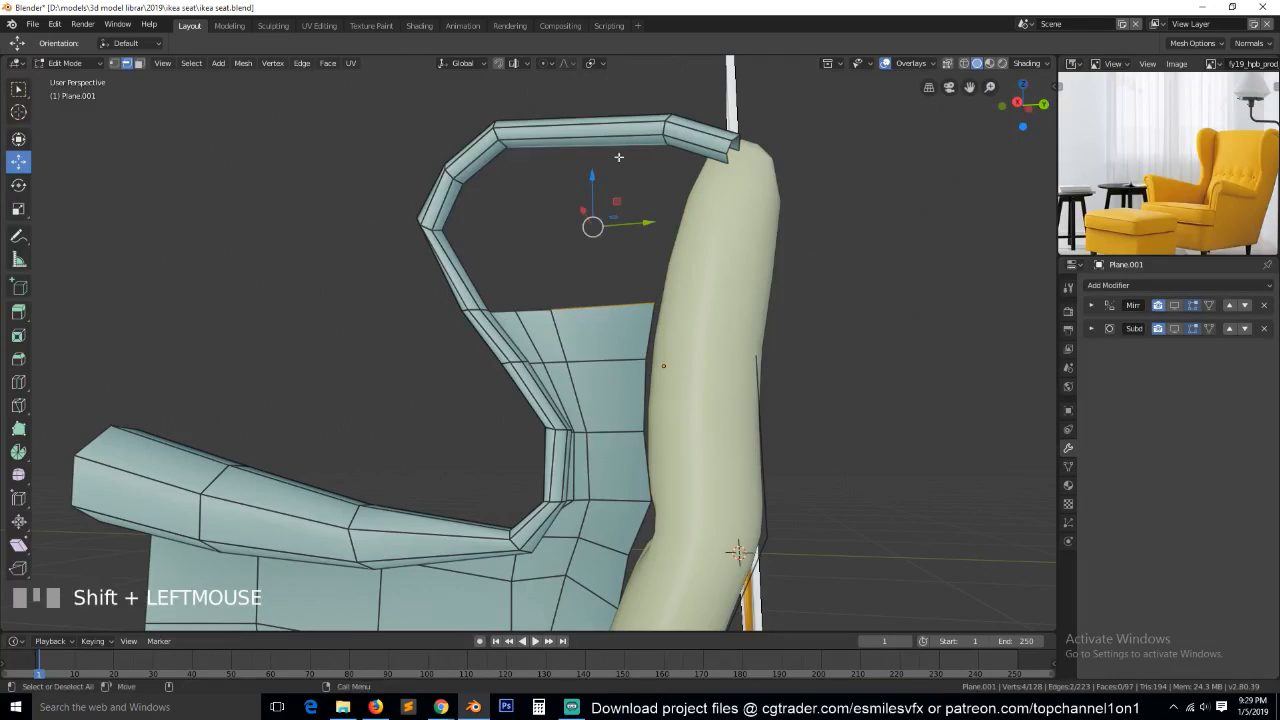
pyautogui.press('f')
# Add one centred loop cut across the new upper wing face and fill a face from it to the rim's front bend.
pyautogui.press('`')
pyautogui.moveTo(523, 215); pyautogui.dragTo(487, 202, button='middle')
pyautogui.hotkey('ctrl', 'r')
pyautogui.click(595, 228)
pyautogui.rightClick(595, 228)
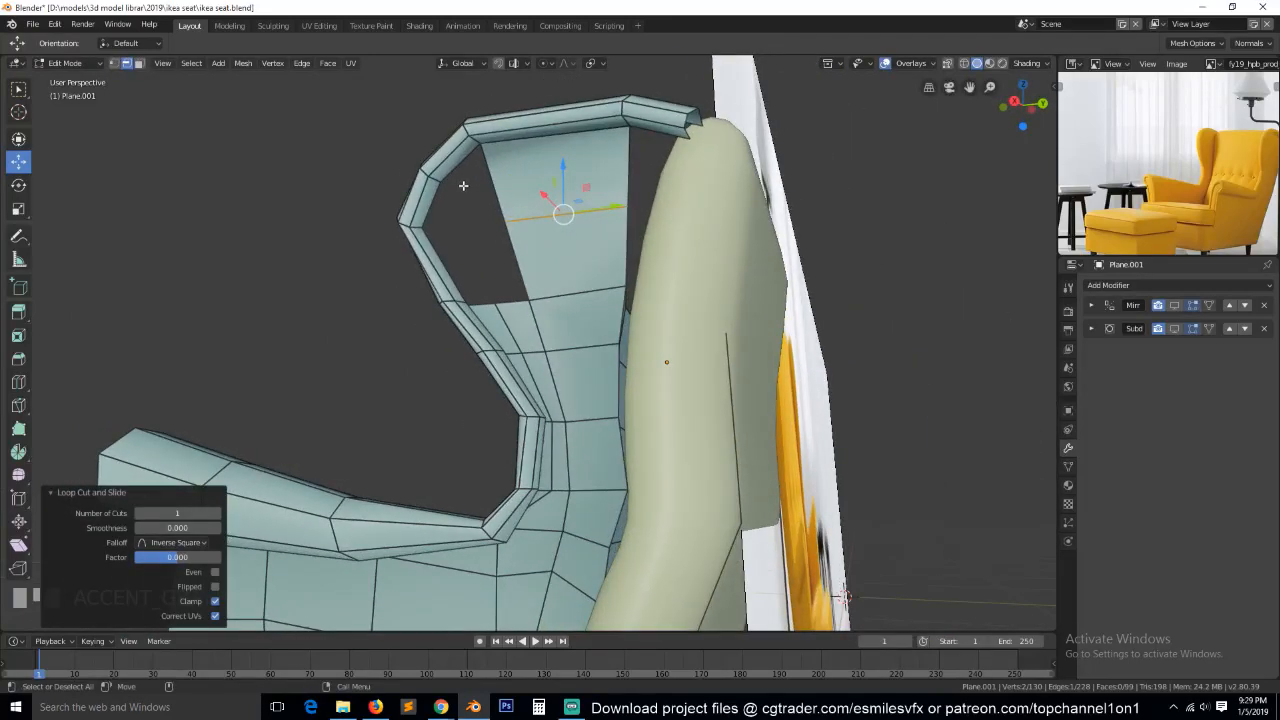
pyautogui.keyDown('shift'); pyautogui.click(432, 204); pyautogui.keyUp('shift')
pyautogui.press('f')
# Recalculate the normals of the entire wing and seat mesh so they are consistent.
pyautogui.hotkey('alt', 'a')
pyautogui.press('`')
pyautogui.moveTo(491, 251); pyautogui.dragTo(511, 380, button='middle')
pyautogui.moveTo(507, 324); pyautogui.dragTo(723, 214, button='middle')
pyautogui.press('a')
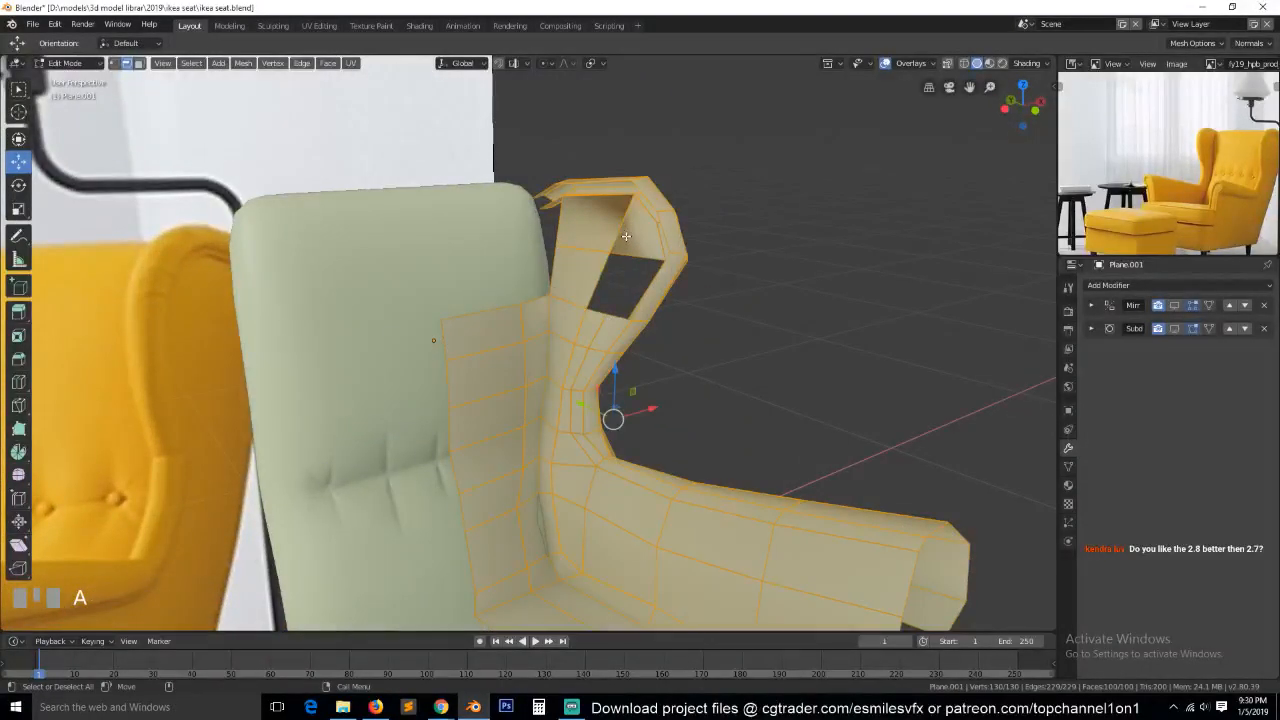
pyautogui.hotkey('shift', 'n')
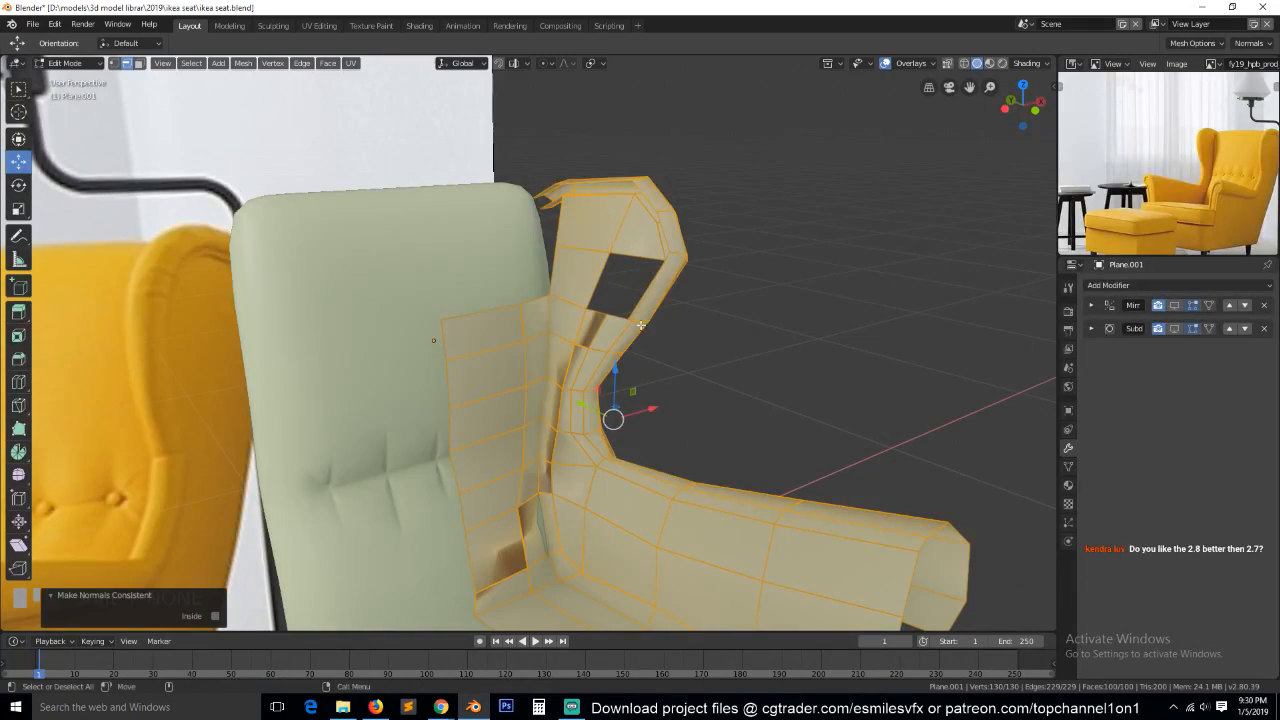
pyautogui.press('1')
pyautogui.hotkey('shift', 'n')
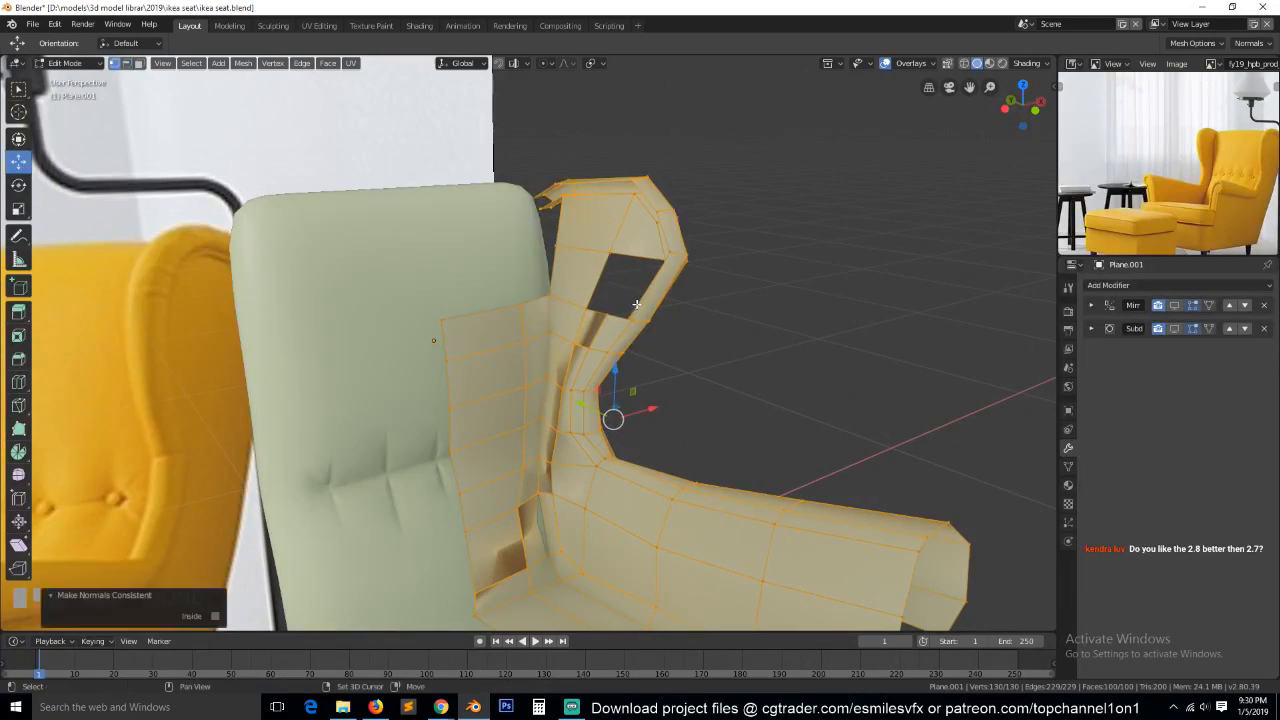
# Knife a bent cut across the two upper wing faces following the rim, and connect its corner to the rim's inner vertex.
pyautogui.hotkey('alt', 'a')
pyautogui.press('`')
pyautogui.moveTo(542, 536); pyautogui.dragTo(334, 483, button='middle')
pyautogui.moveTo(525, 280); pyautogui.dragTo(475, 272, button='middle')
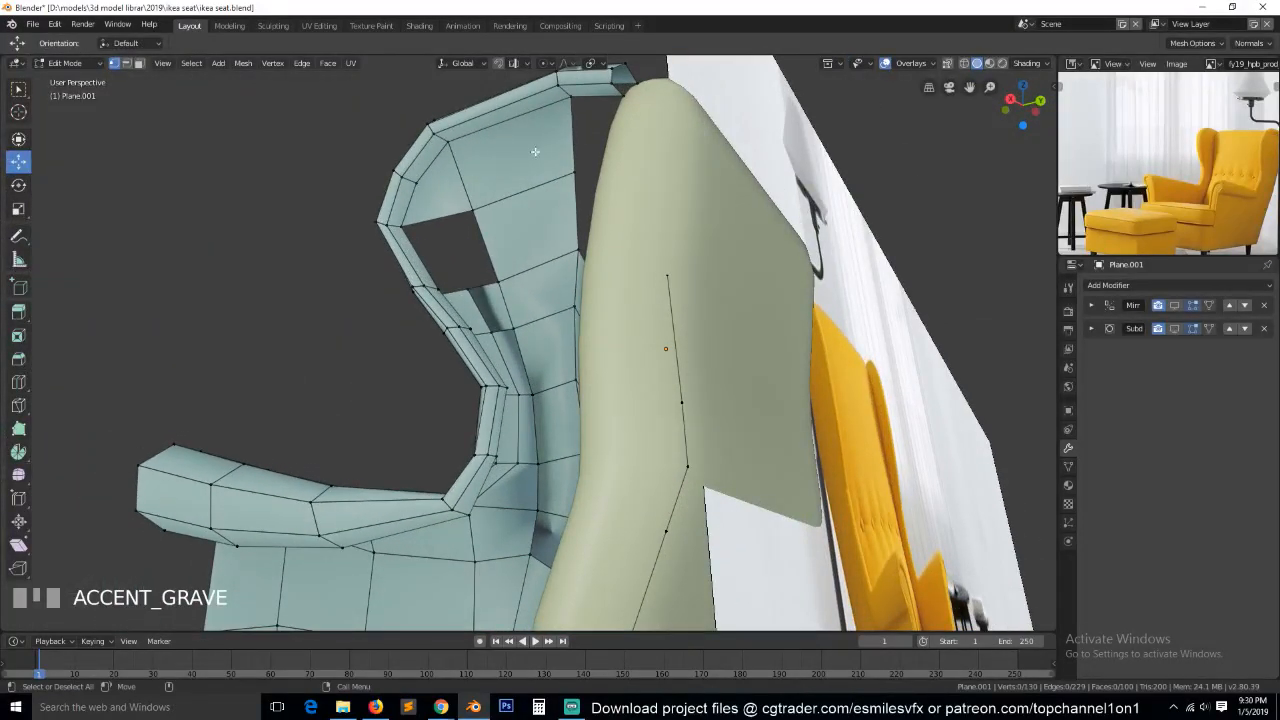
pyautogui.moveTo(466, 281); pyautogui.dragTo(491, 240, button='middle')
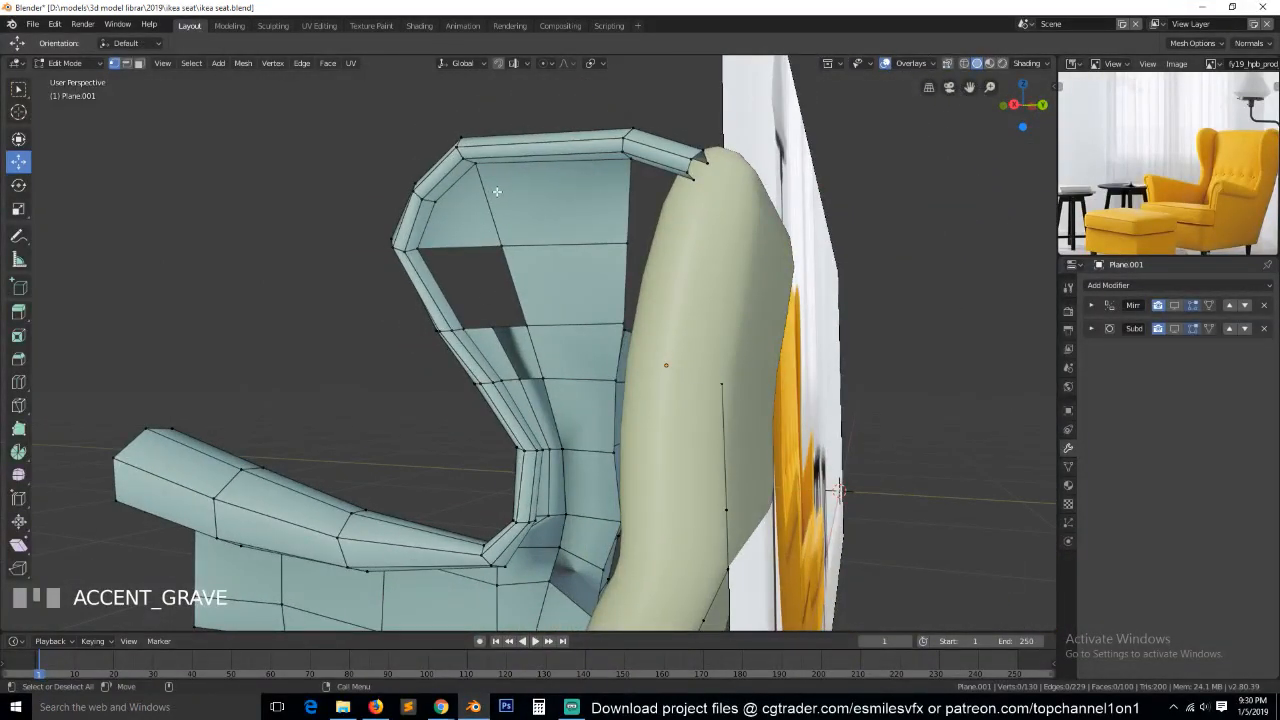
pyautogui.hotkey('ctrl', 'r')
pyautogui.press('k')
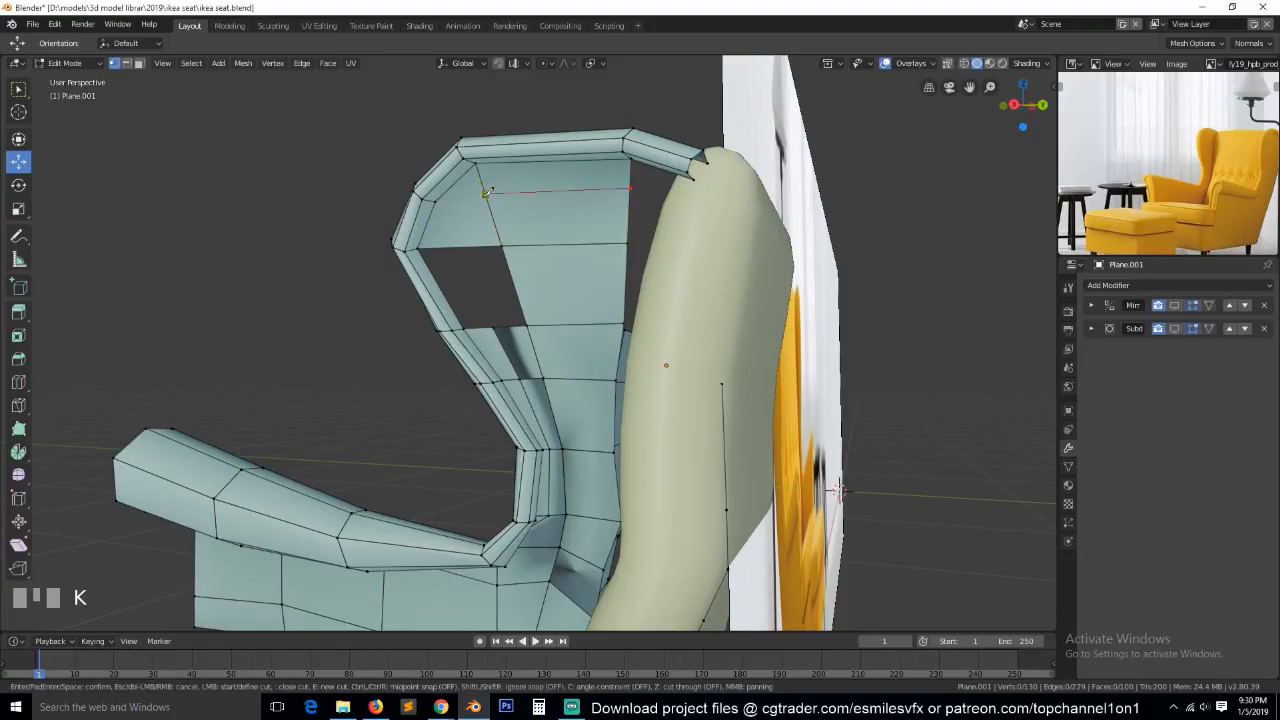
pyautogui.click(460, 245)
pyautogui.press('Return')
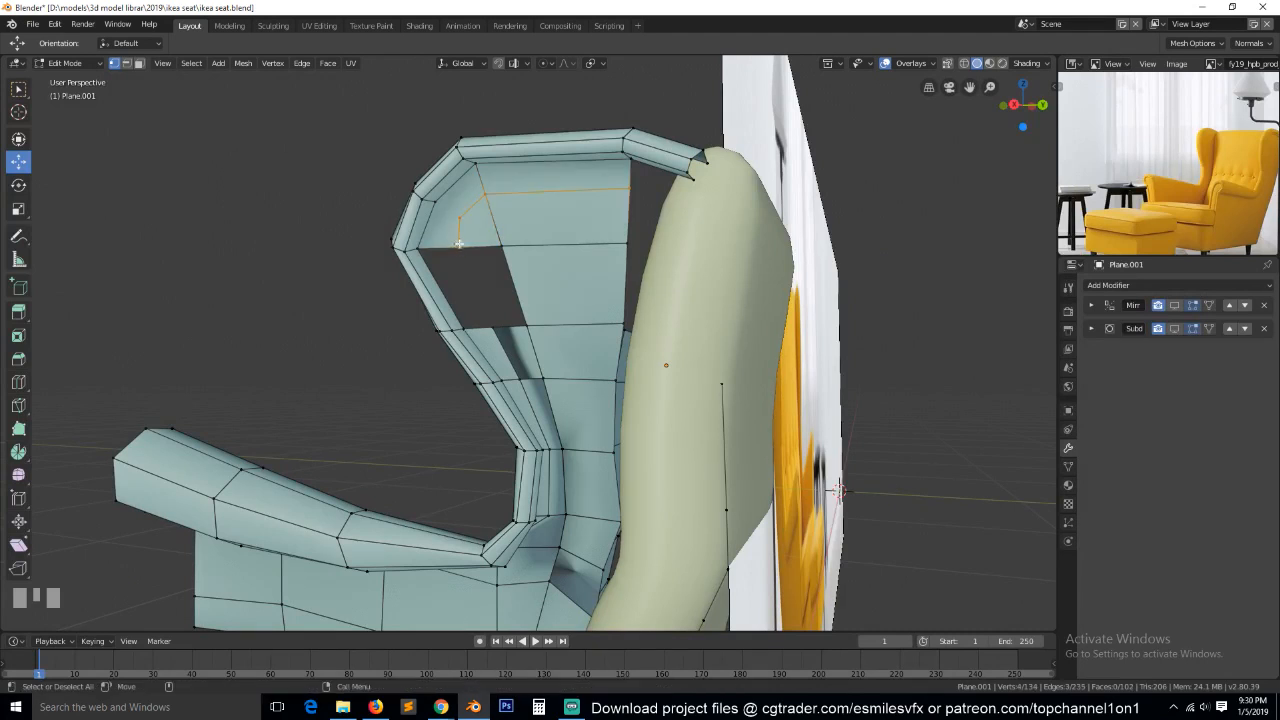
pyautogui.click(440, 198)
pyautogui.keyDown('shift'); pyautogui.click(485, 242); pyautogui.keyUp('shift')
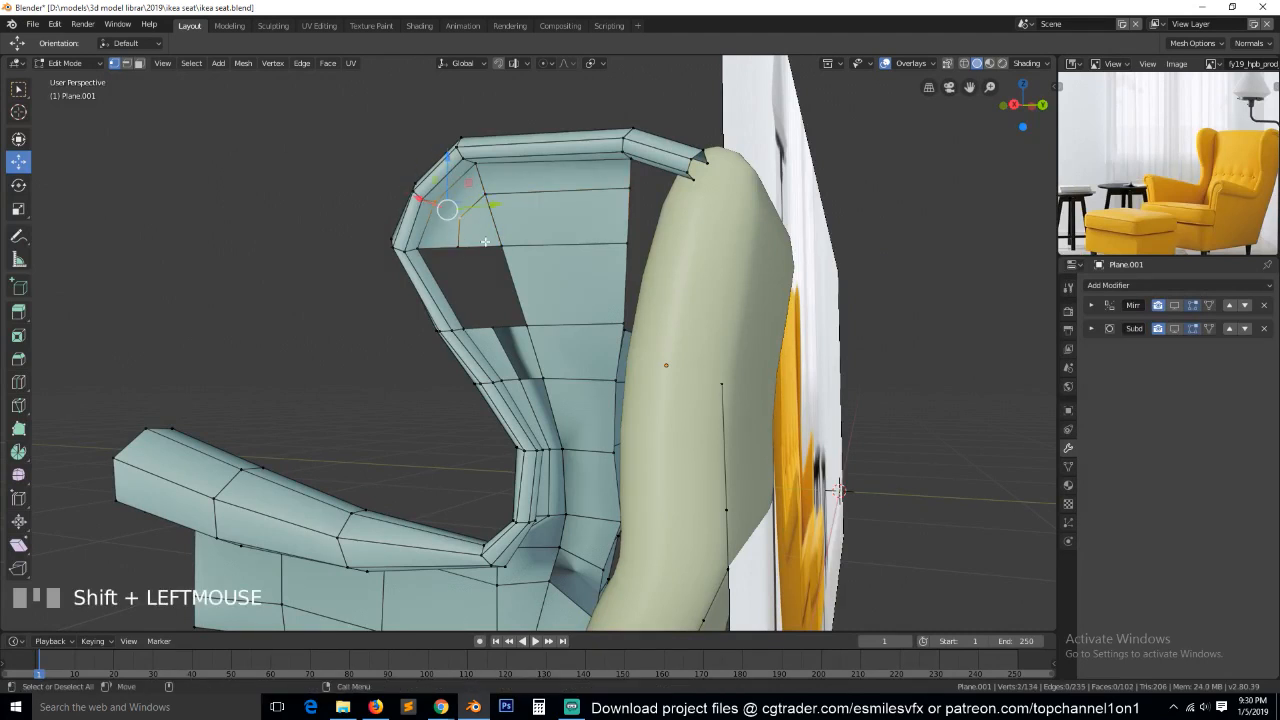
# Fill a face between the upper and lower edges at the back of the opening in the wing panel.
pyautogui.press('2')
pyautogui.click(485, 242)
pyautogui.keyDown('shift'); pyautogui.click(515, 318); pyautogui.keyUp('shift')
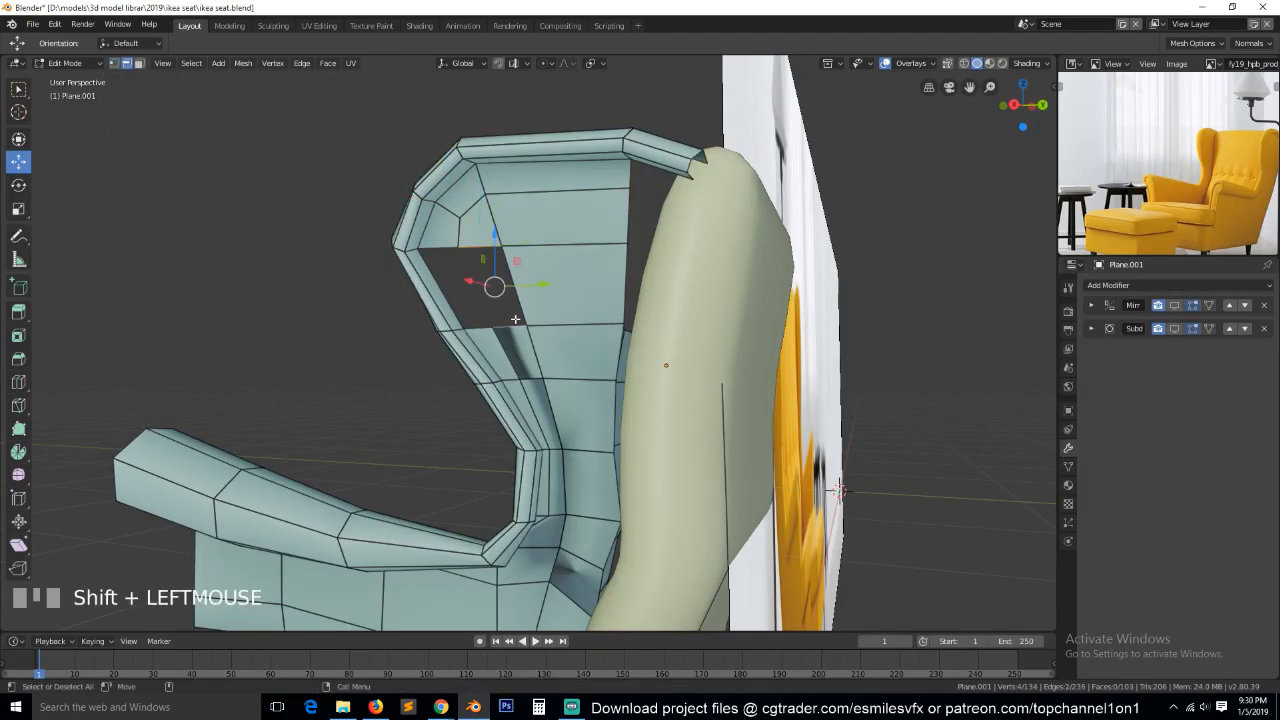
pyautogui.press('f')
# Try to fill the remaining opening beside the front rim with a face, and undo it.
pyautogui.press('a')
pyautogui.keyDown('alt'); pyautogui.click(484, 305); pyautogui.keyUp('alt')
pyautogui.press('f')
pyautogui.hotkey('ctrl', 'z')
# Delete the vertices of the inner rim edge path running around the upper front bend of the wing.
pyautogui.press('`')
pyautogui.moveTo(484, 306); pyautogui.dragTo(611, 369, button='middle')
pyautogui.scroll(1, 687, 296)
pyautogui.press('`')
pyautogui.press('`')
pyautogui.scroll(-2, 612, 369)
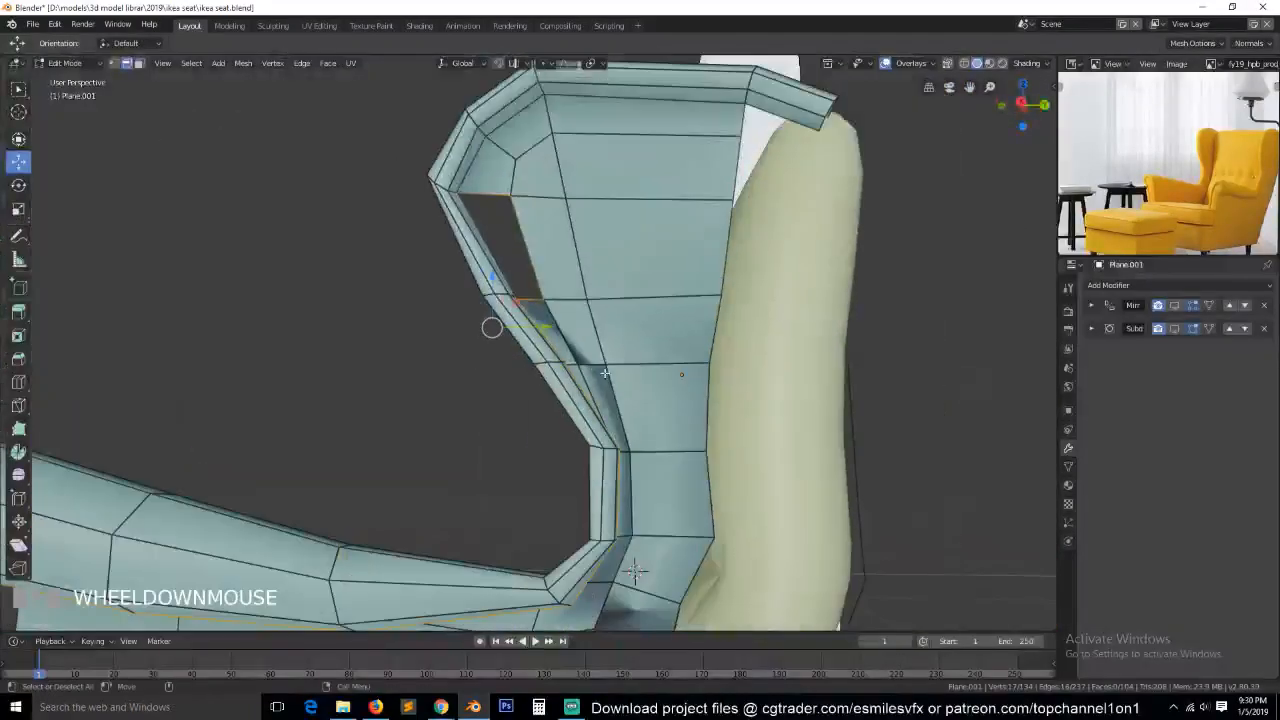
pyautogui.click(476, 164)
pyautogui.keyDown('ctrl'); pyautogui.click(545, 98); pyautogui.keyUp('ctrl')
pyautogui.press('x')
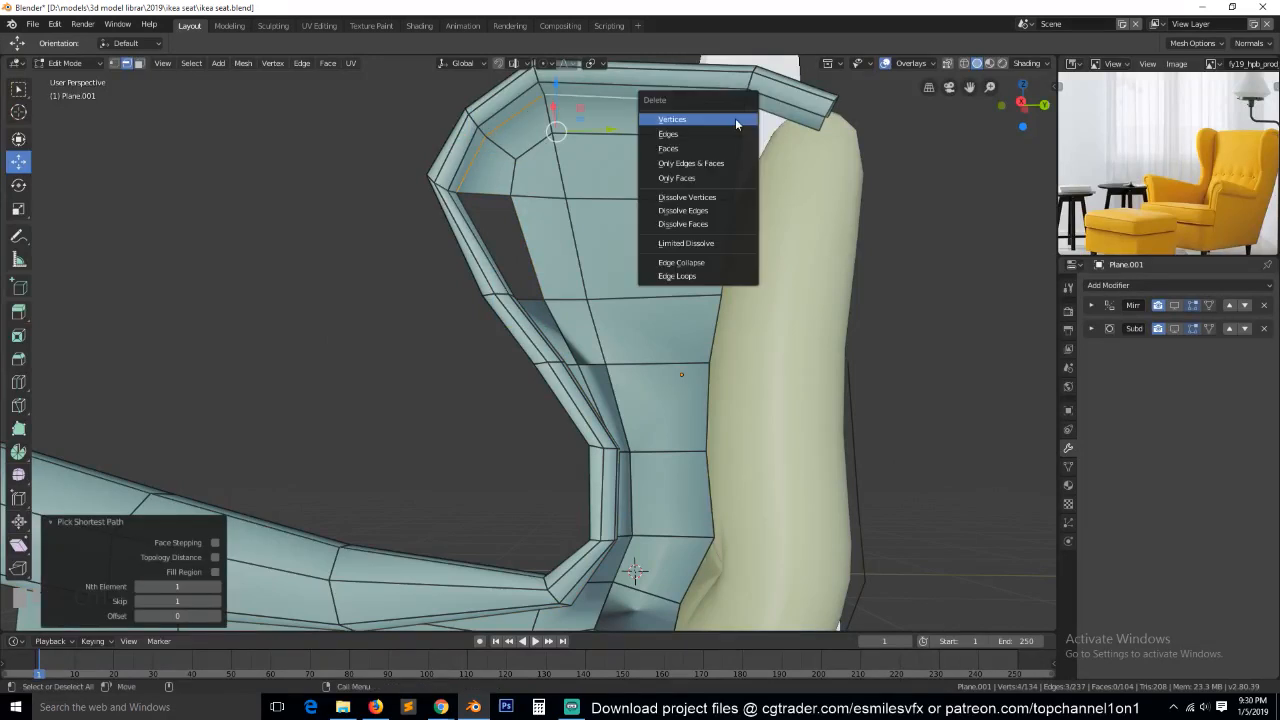
pyautogui.click(737, 121)
# Select the three vertices along the upper front edge of the inner wing panel and move them inward along X.
pyautogui.press('`')
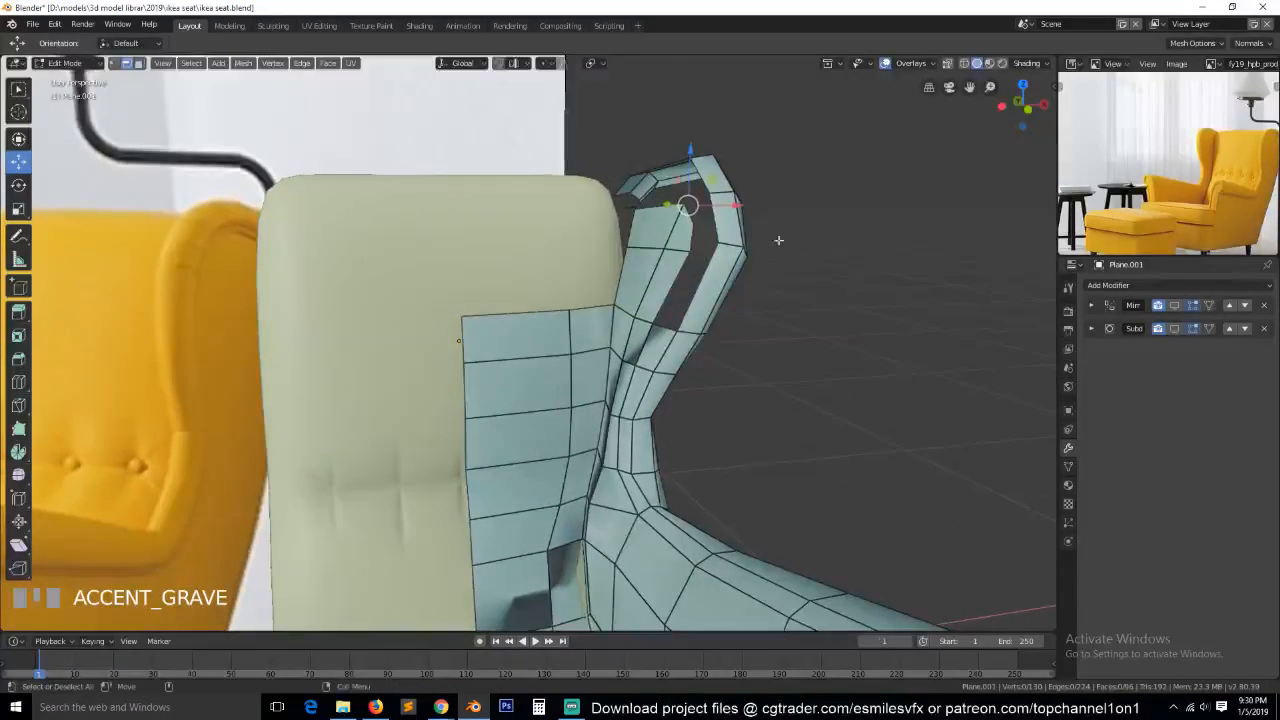
pyautogui.press('1')
pyautogui.click(680, 224)
pyautogui.press('`')
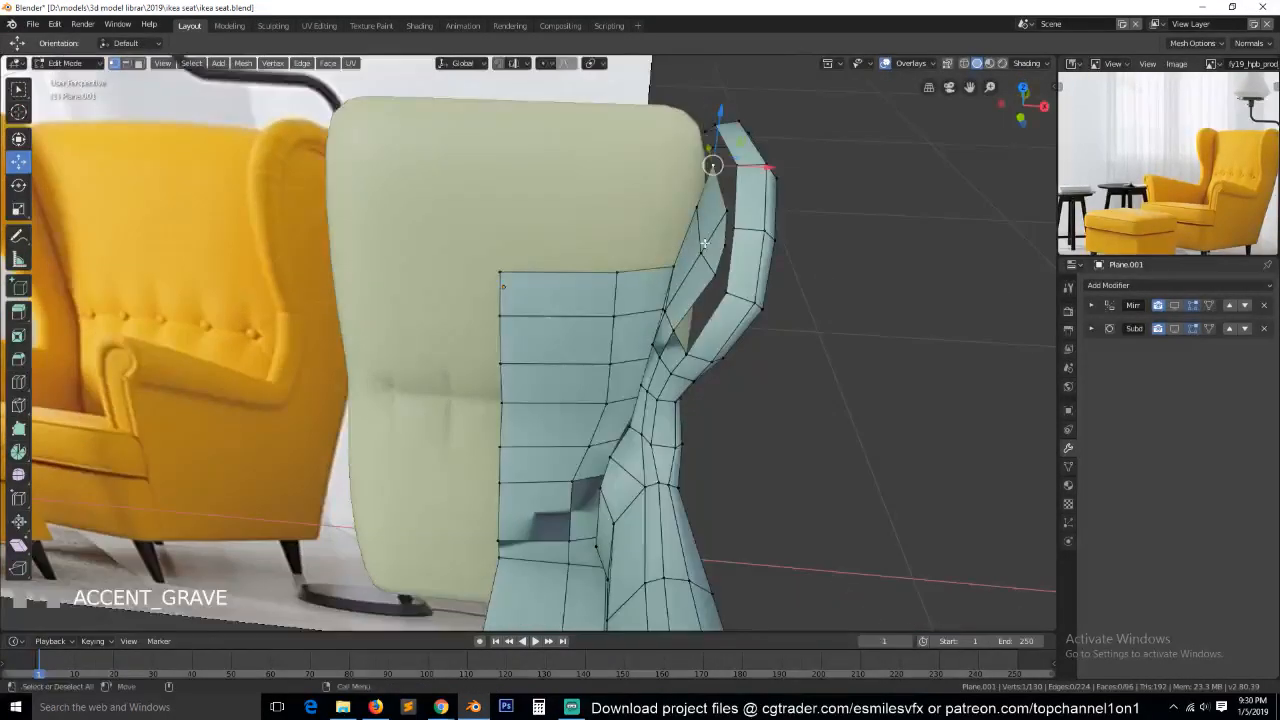
pyautogui.keyDown('ctrl'); pyautogui.click(730, 246); pyautogui.keyUp('ctrl')
pyautogui.moveTo(774, 206); pyautogui.dragTo(771, 246)
pyautogui.click(694, 214)
pyautogui.keyDown('ctrl'); pyautogui.click(699, 254); pyautogui.keyUp('ctrl')
pyautogui.click(713, 244)
pyautogui.hotkey('alt', 'a')
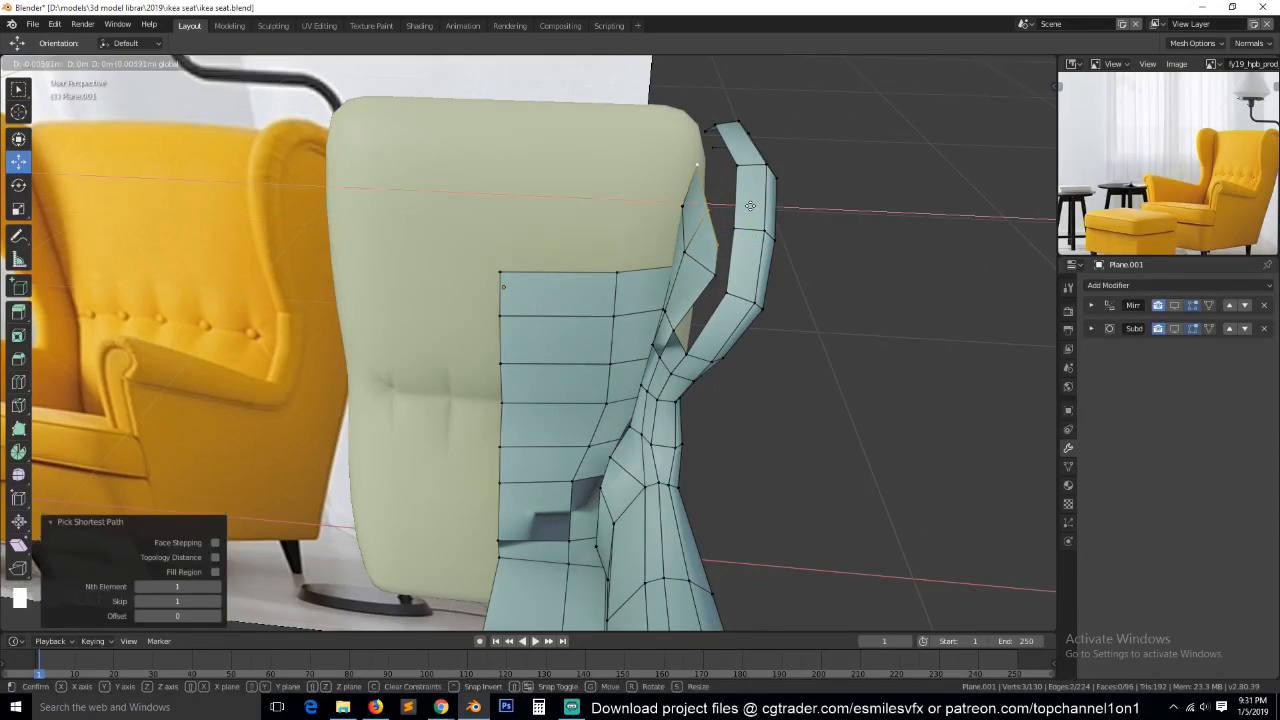
pyautogui.press('`')
pyautogui.moveTo(741, 281); pyautogui.dragTo(754, 259, button='middle')
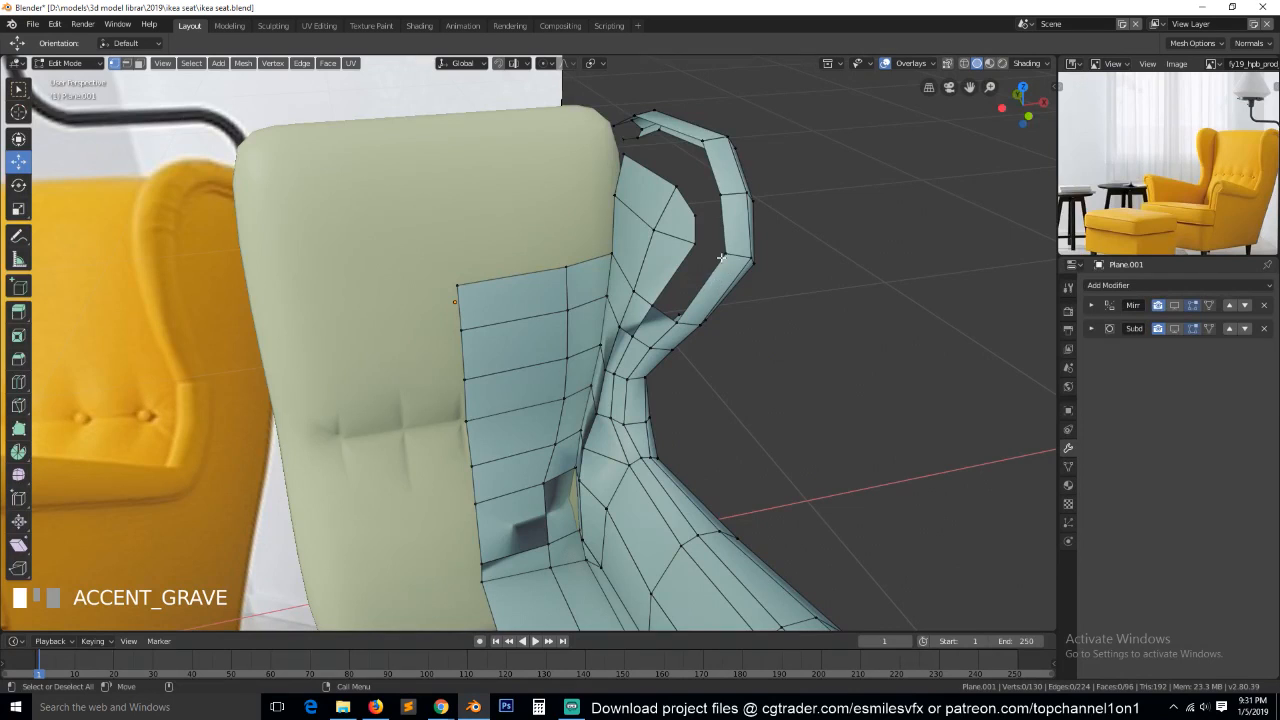
# Fill two faces bridging the upper edges of the inner wing panel to the top rim and the upper front bend.
pyautogui.press('2')
pyautogui.click(656, 128)
pyautogui.keyDown('shift'); pyautogui.click(708, 170); pyautogui.keyUp('shift')
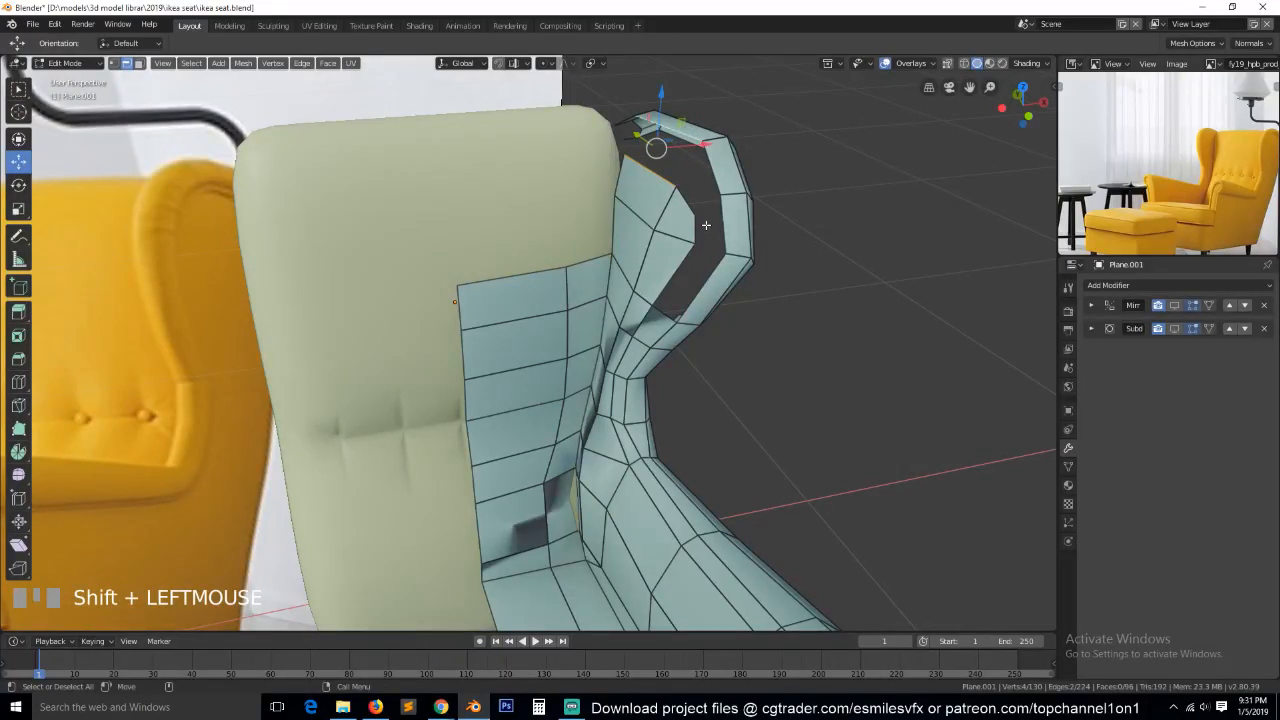
pyautogui.press('f')
pyautogui.click(694, 202)
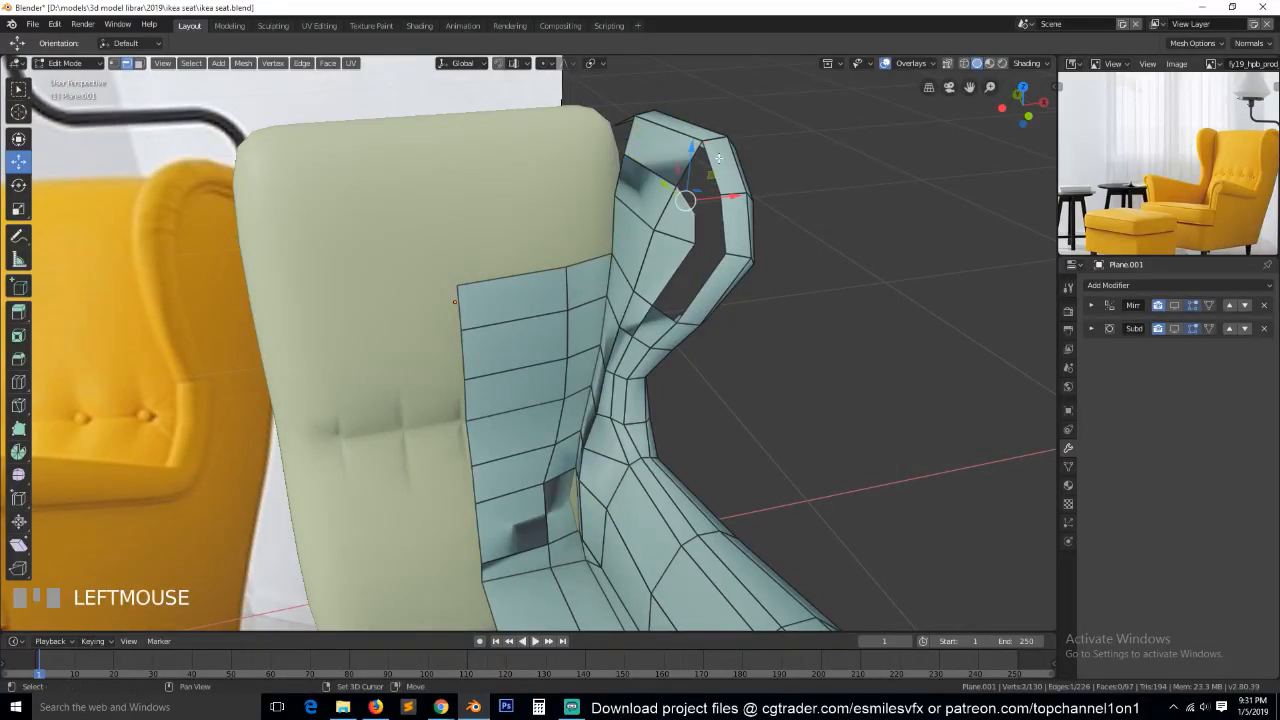
pyautogui.keyDown('shift'); pyautogui.click(718, 163); pyautogui.keyUp('shift')
pyautogui.press('f')
# Fill the two remaining gaps along the front rim of the wing and recalculate the normals of the whole mesh.
pyautogui.click(699, 228)
pyautogui.keyDown('shift'); pyautogui.click(732, 239); pyautogui.keyUp('shift')
pyautogui.press('f')
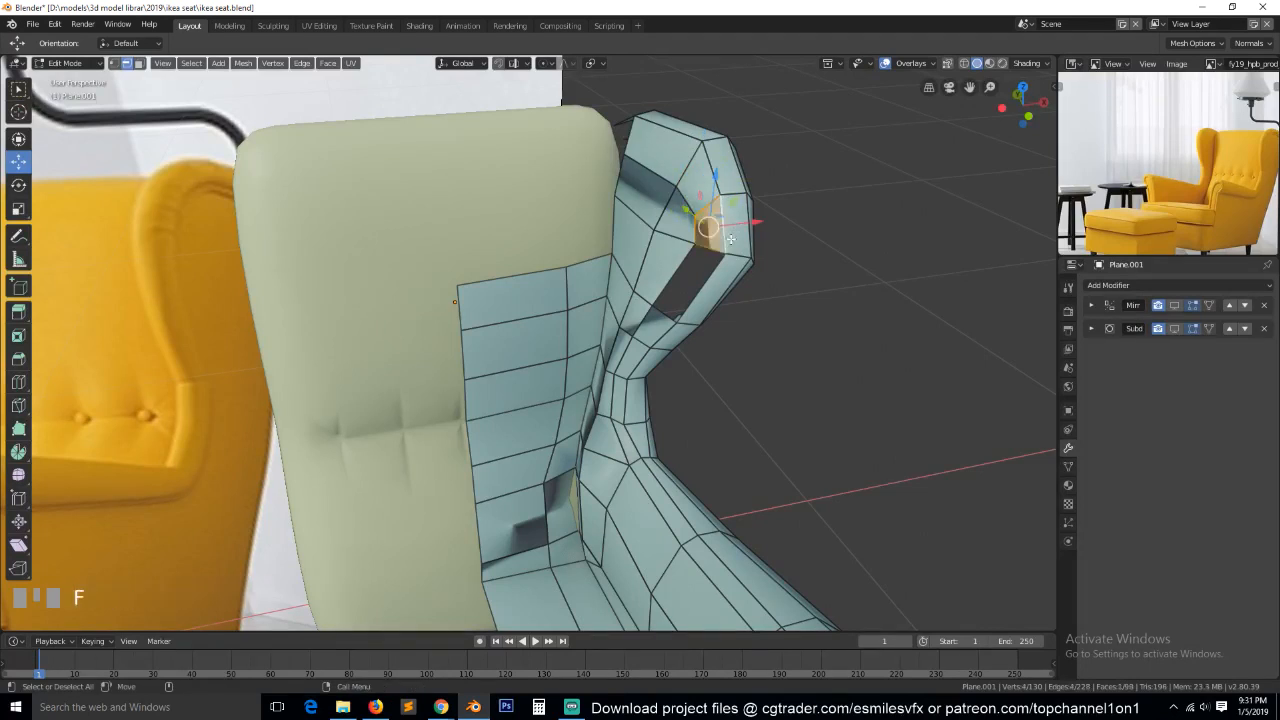
pyautogui.click(697, 291)
pyautogui.keyDown('shift'); pyautogui.click(708, 306); pyautogui.keyUp('shift')
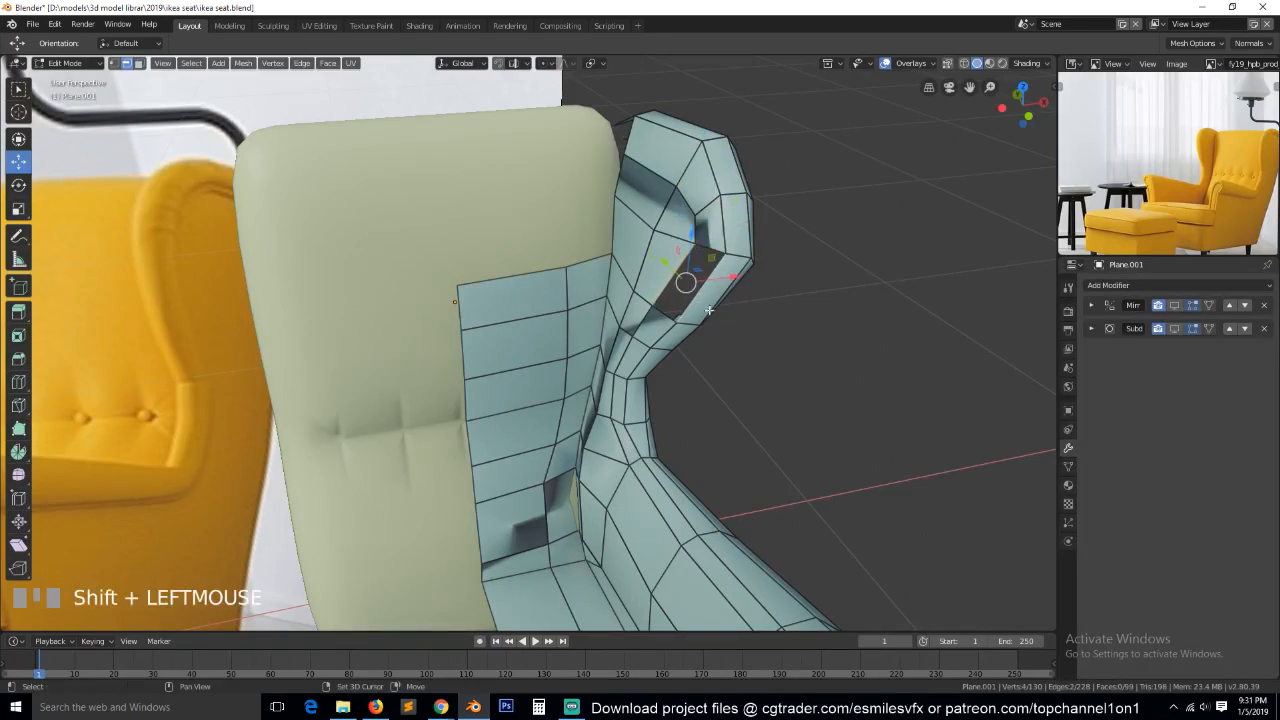
pyautogui.press('f')
pyautogui.press('a')
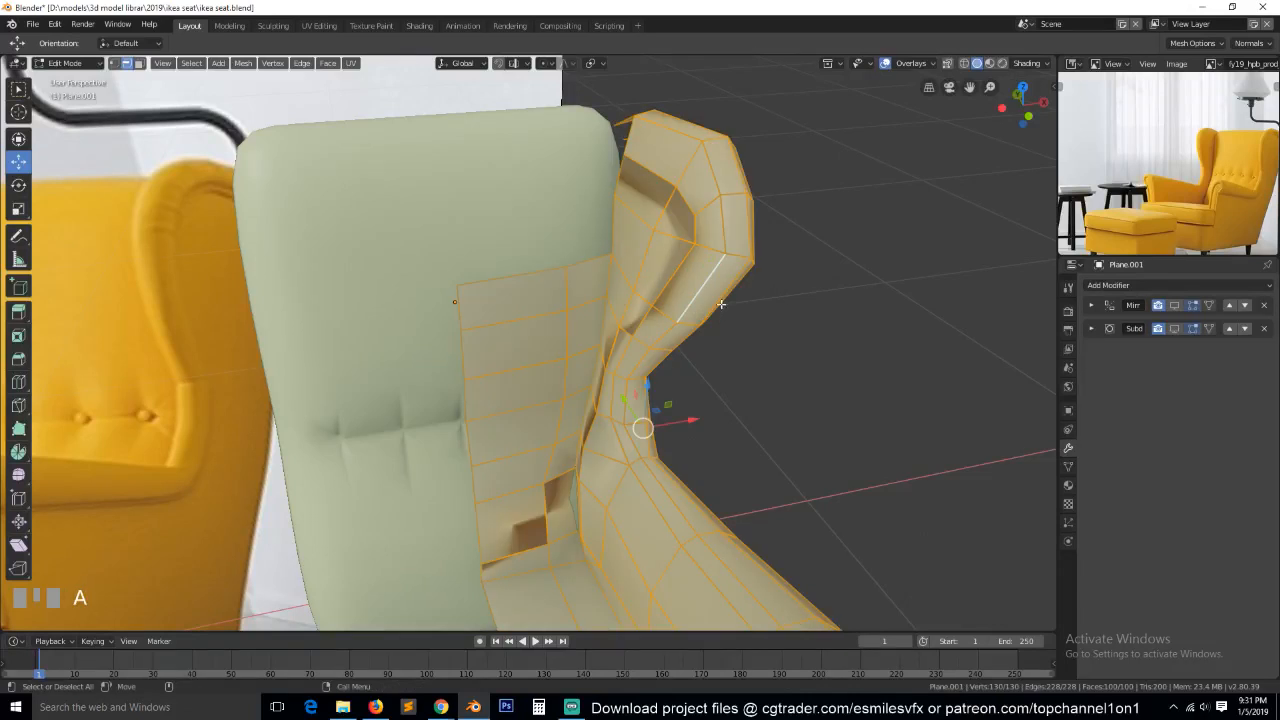
pyautogui.hotkey('shift', 'n')
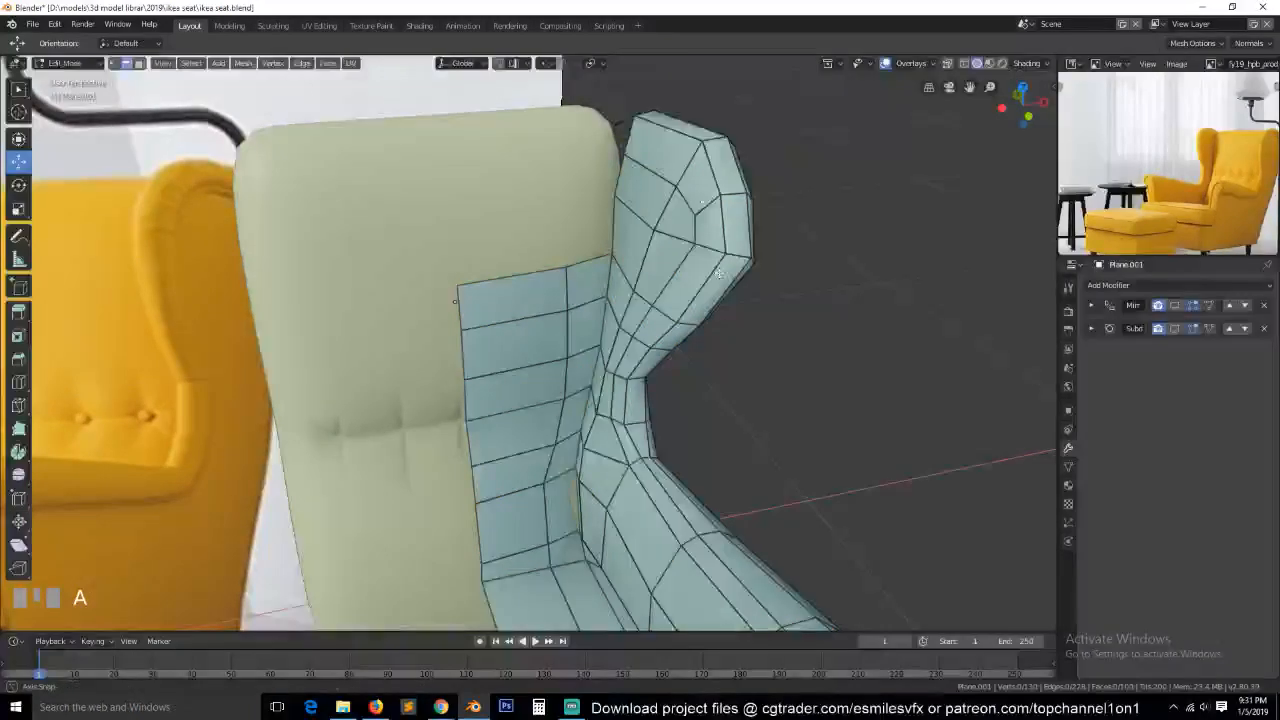
# Edge-slide the two vertices across the top row of the inner wing panel upward by a factor of 0.253.
pyautogui.moveTo(719, 273); pyautogui.dragTo(705, 200, button='middle')
pyautogui.press('1')
pyautogui.click(639, 180)
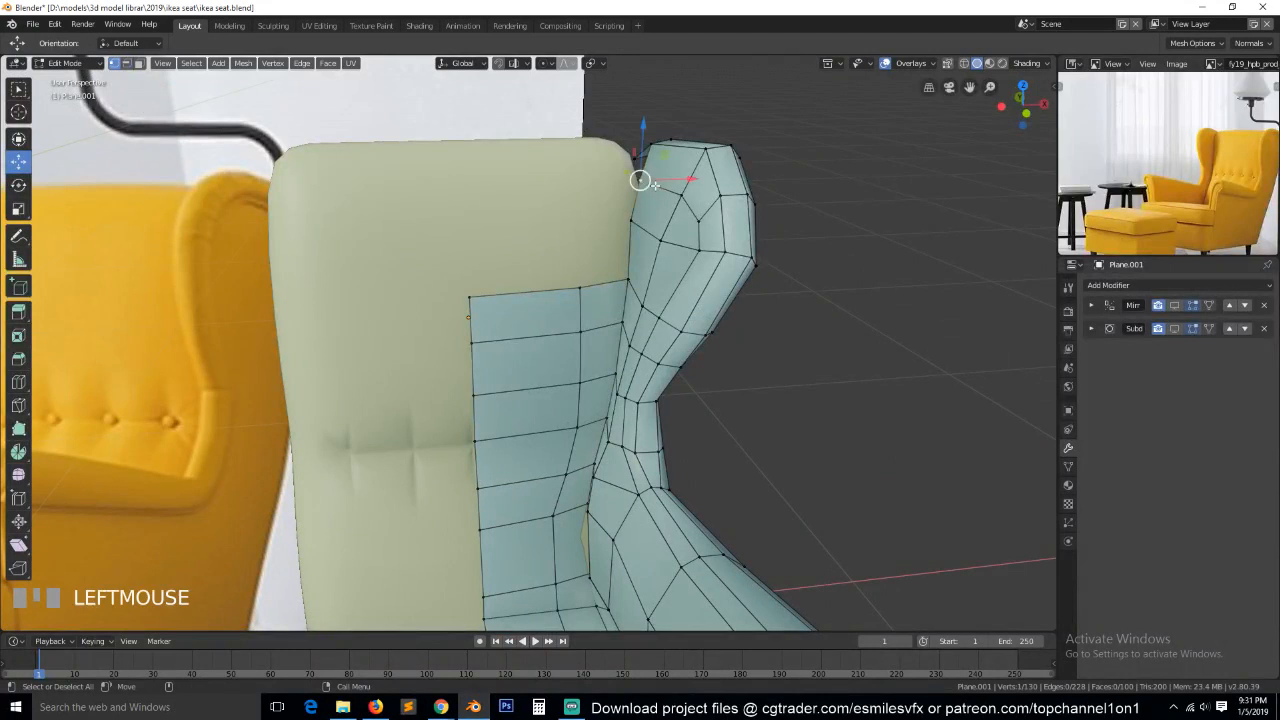
pyautogui.keyDown('ctrl'); pyautogui.click(699, 219); pyautogui.keyUp('ctrl')
pyautogui.press('g')
pyautogui.press('g')
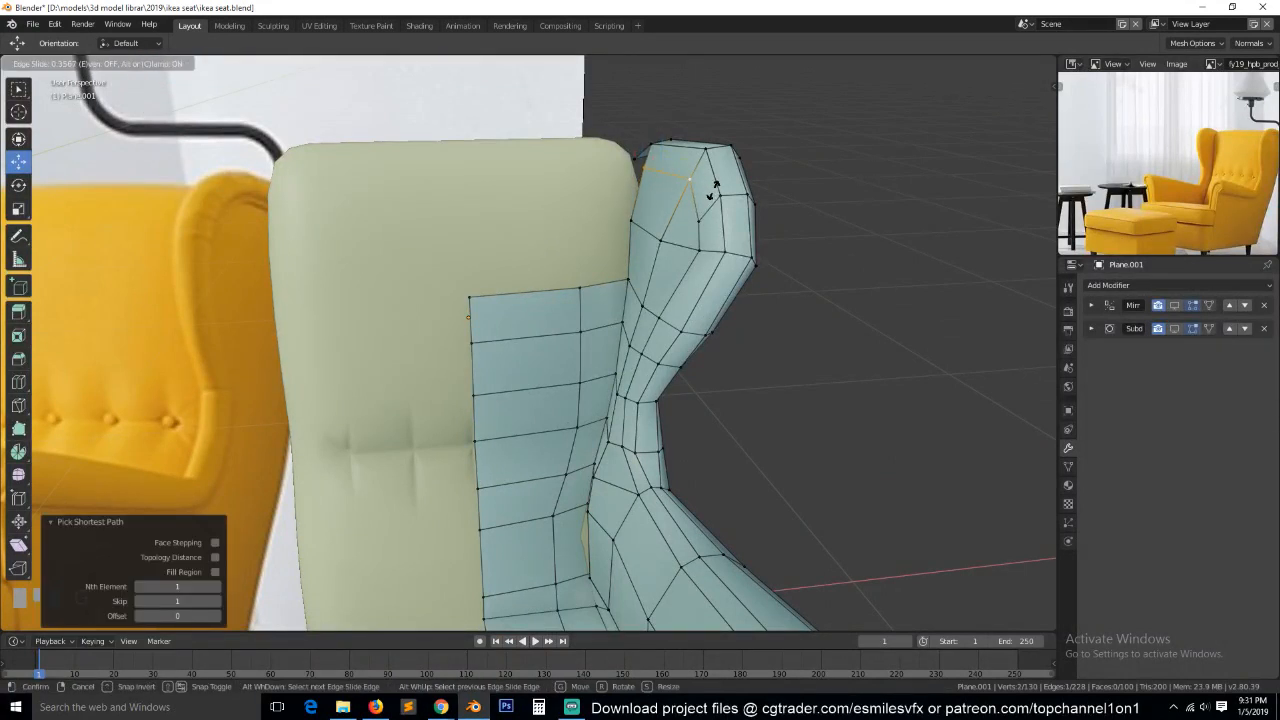
pyautogui.click(713, 195)
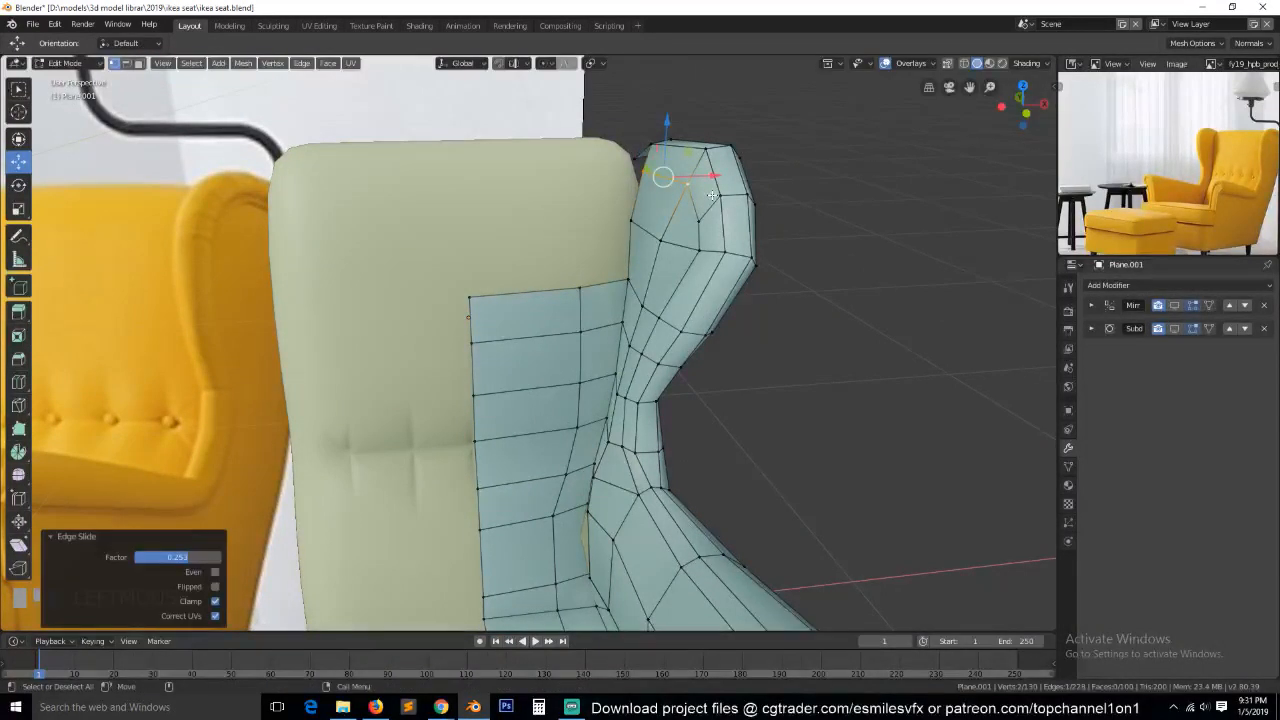
# In front view, move the slid vertices inward along X, and shift the front-bend vertex below them by -0.00845 m in X.
pyautogui.press('KP_1')
pyautogui.press('KP_Decimal')
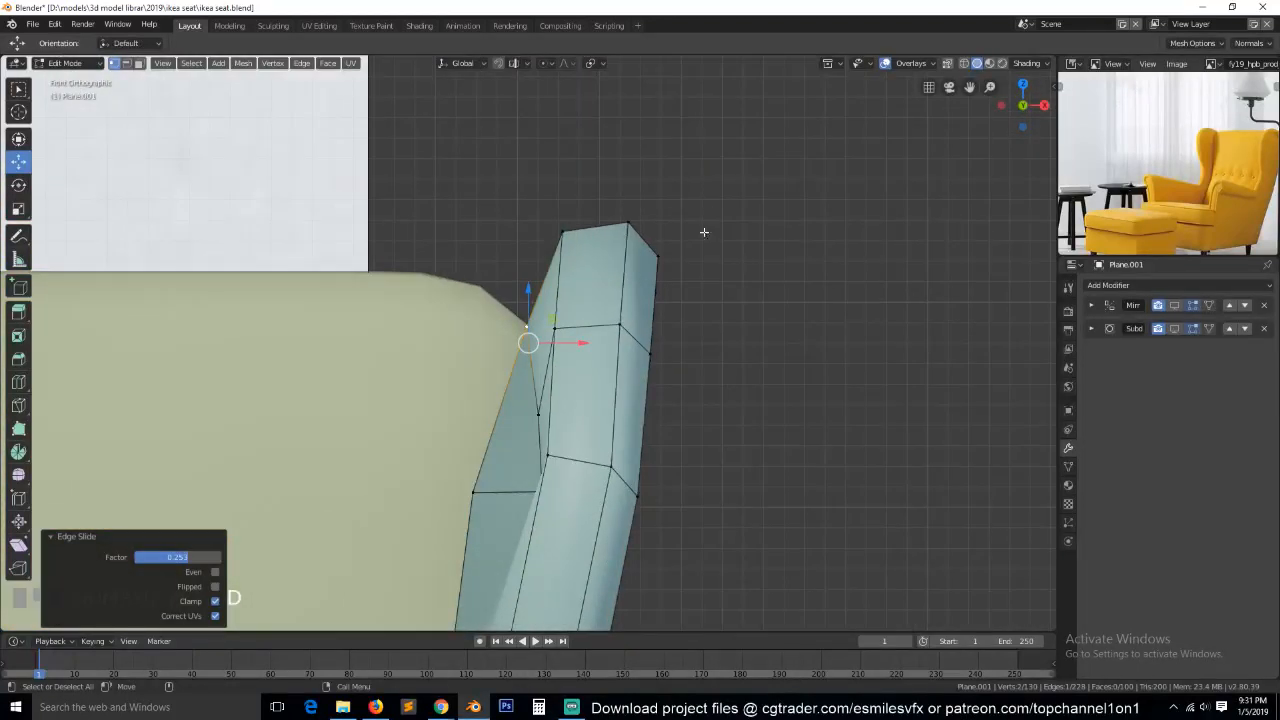
pyautogui.moveTo(575, 340); pyautogui.dragTo(562, 415)
pyautogui.click(540, 413)
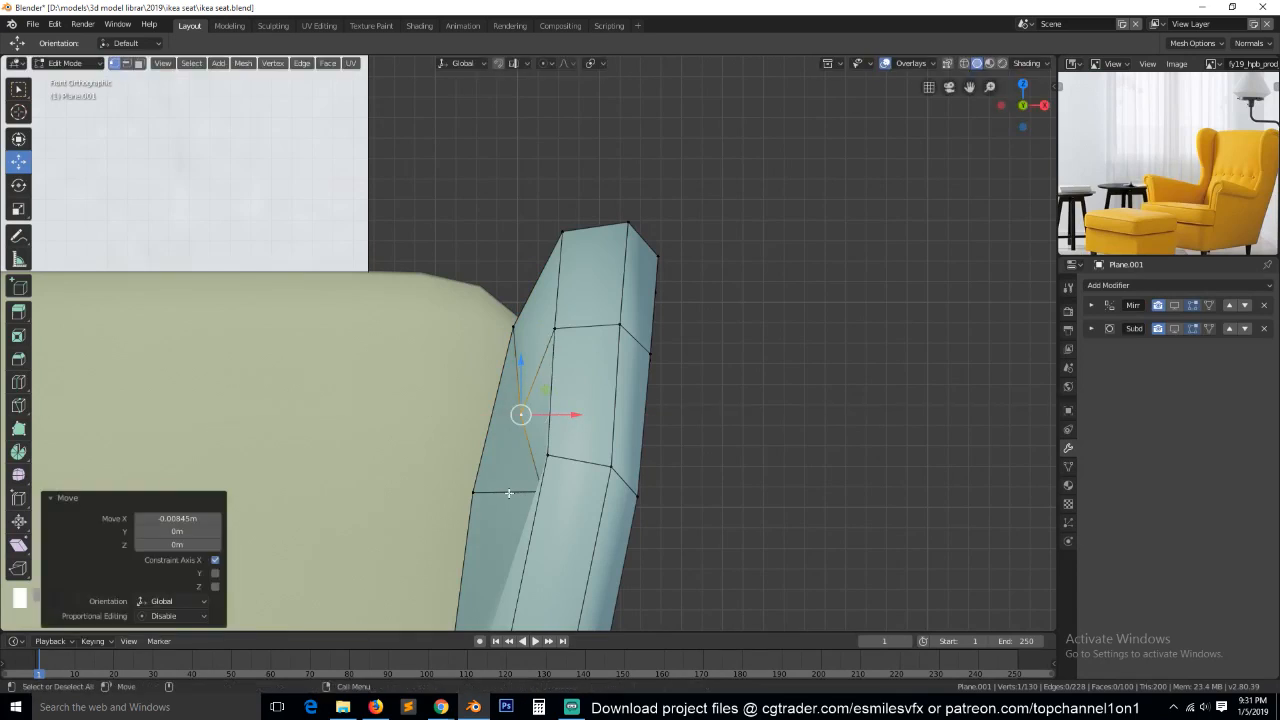
# Move the inner panel vertex just below the front bend inward by -0.0127 m along X.
pyautogui.moveTo(511, 491); pyautogui.dragTo(570, 509, button='middle')
pyautogui.click(762, 575)
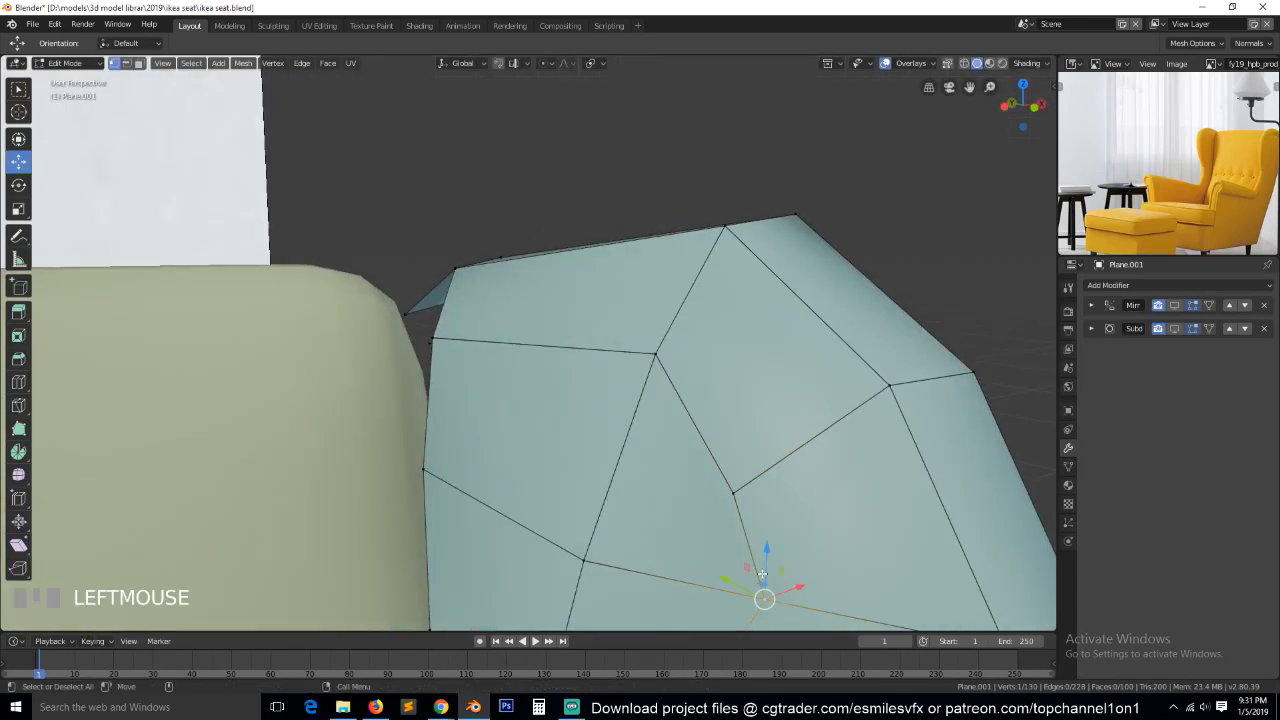
pyautogui.press('KP_3')
pyautogui.press('KP_1')
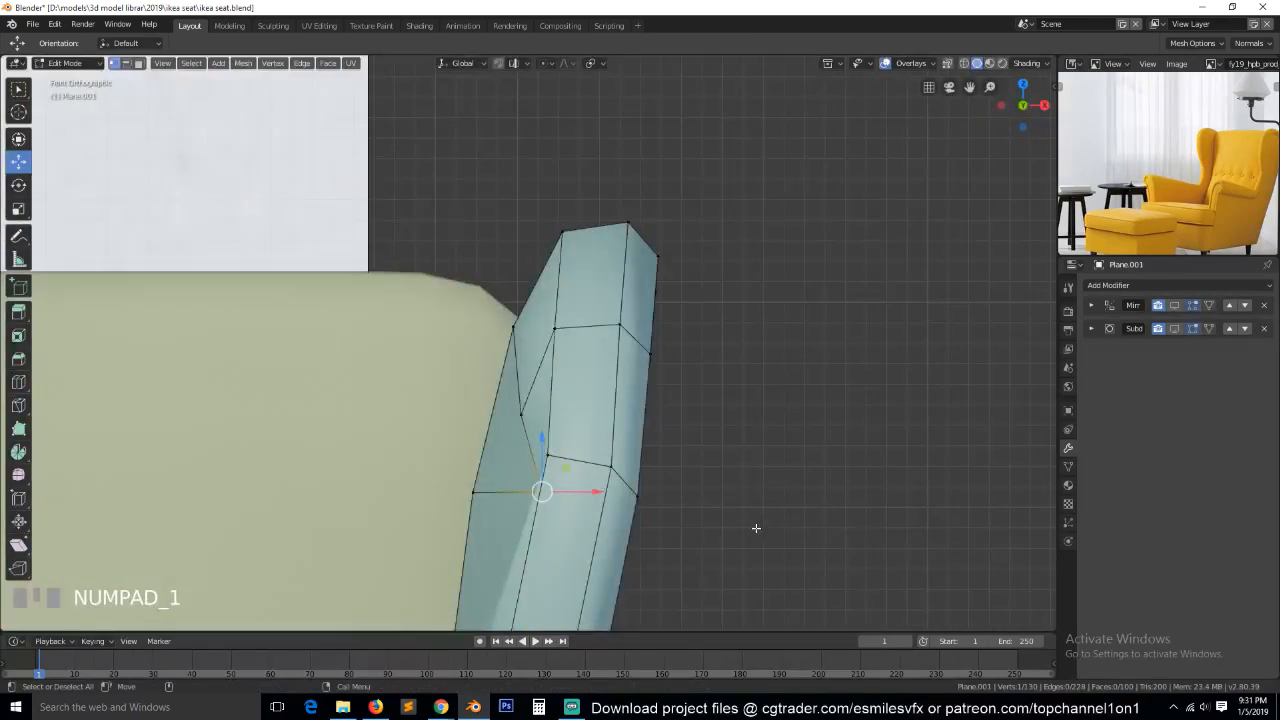
pyautogui.moveTo(577, 490); pyautogui.dragTo(551, 492)
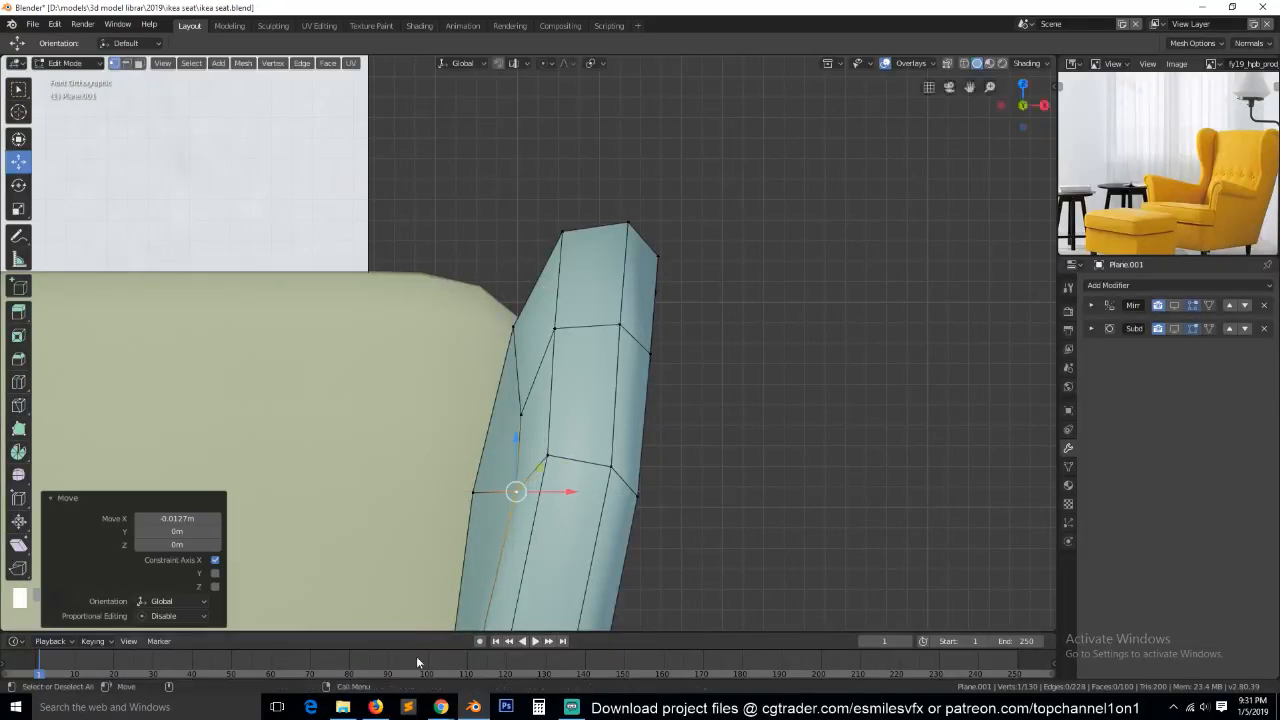
# Switch to Firefox, open the designer's profile page on cgtrader.com, and return to Blender.
pyautogui.click(375, 707)
pyautogui.click(460, 11)
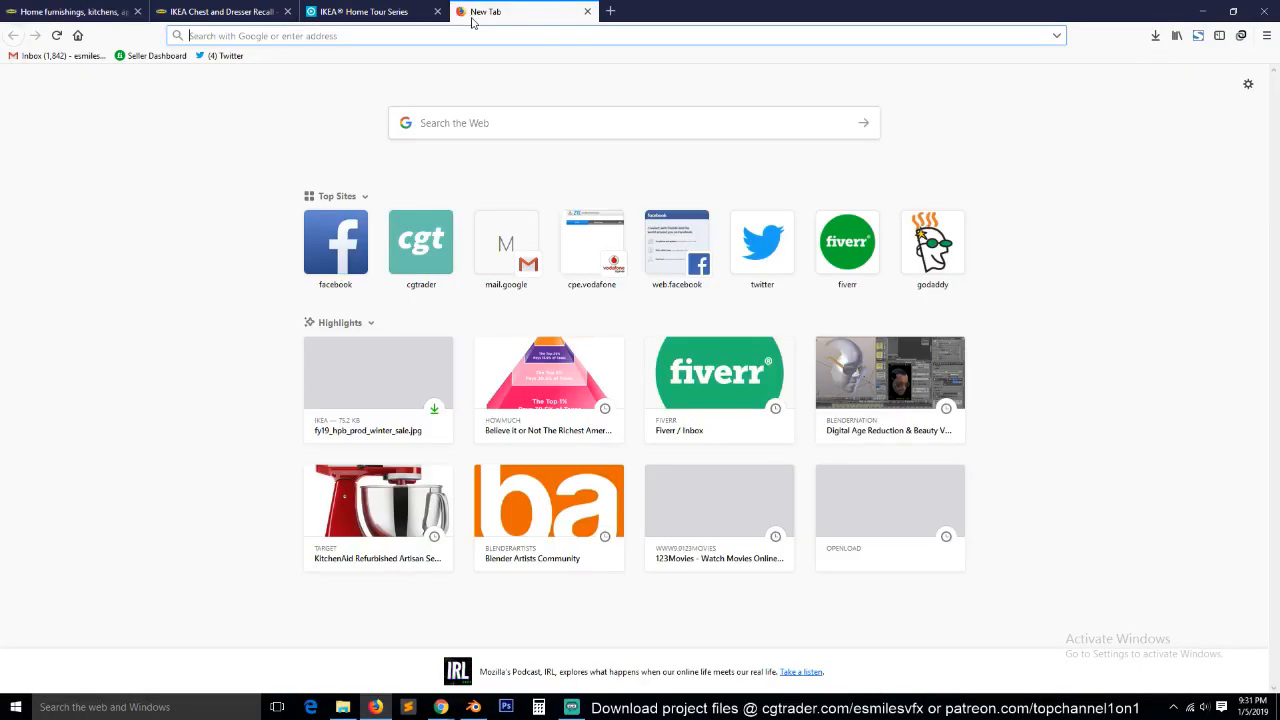
pyautogui.write('cgtrader.com/')
pyautogui.press('Return')
pyautogui.write('esmilesvfx')
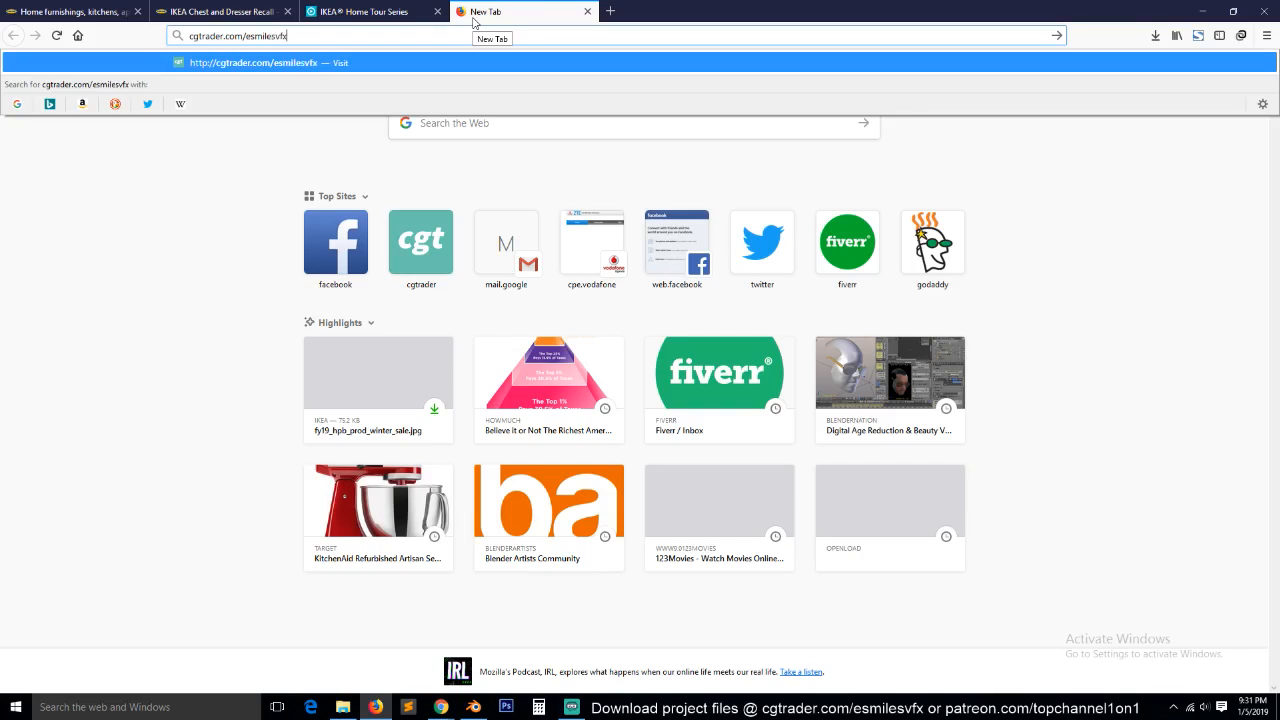
pyautogui.press('Return')
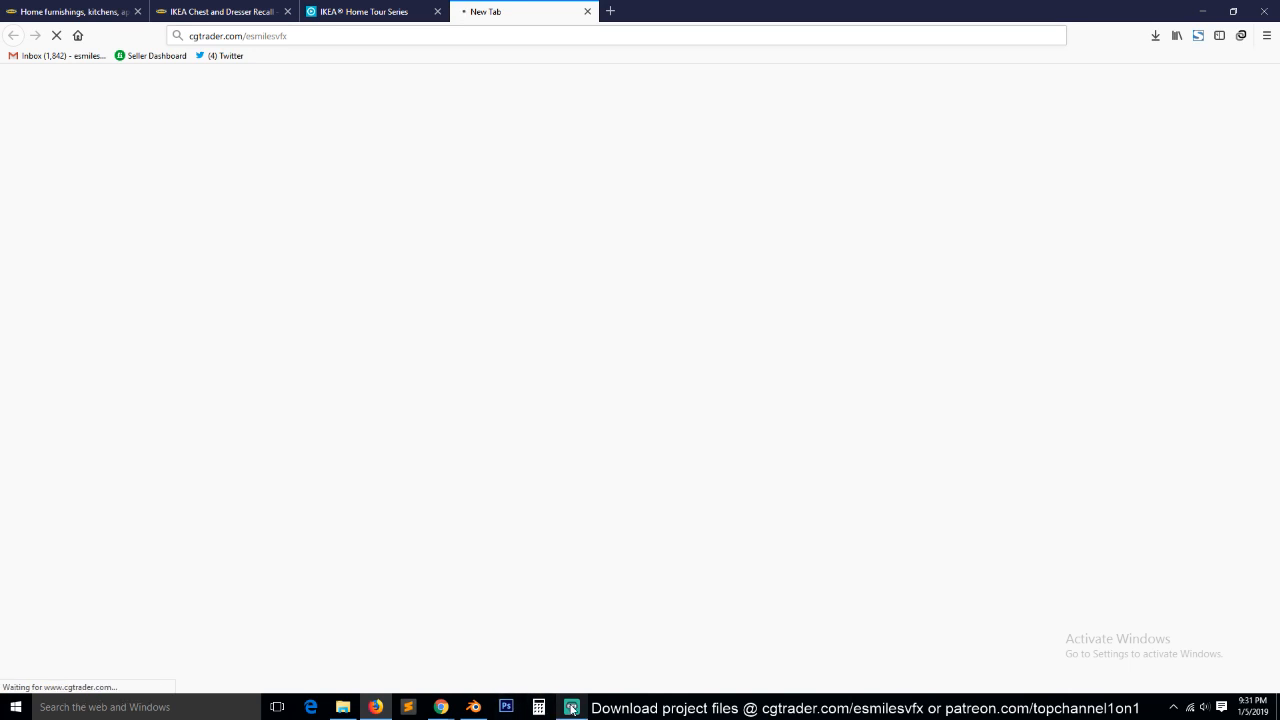
pyautogui.moveTo(484, 703)
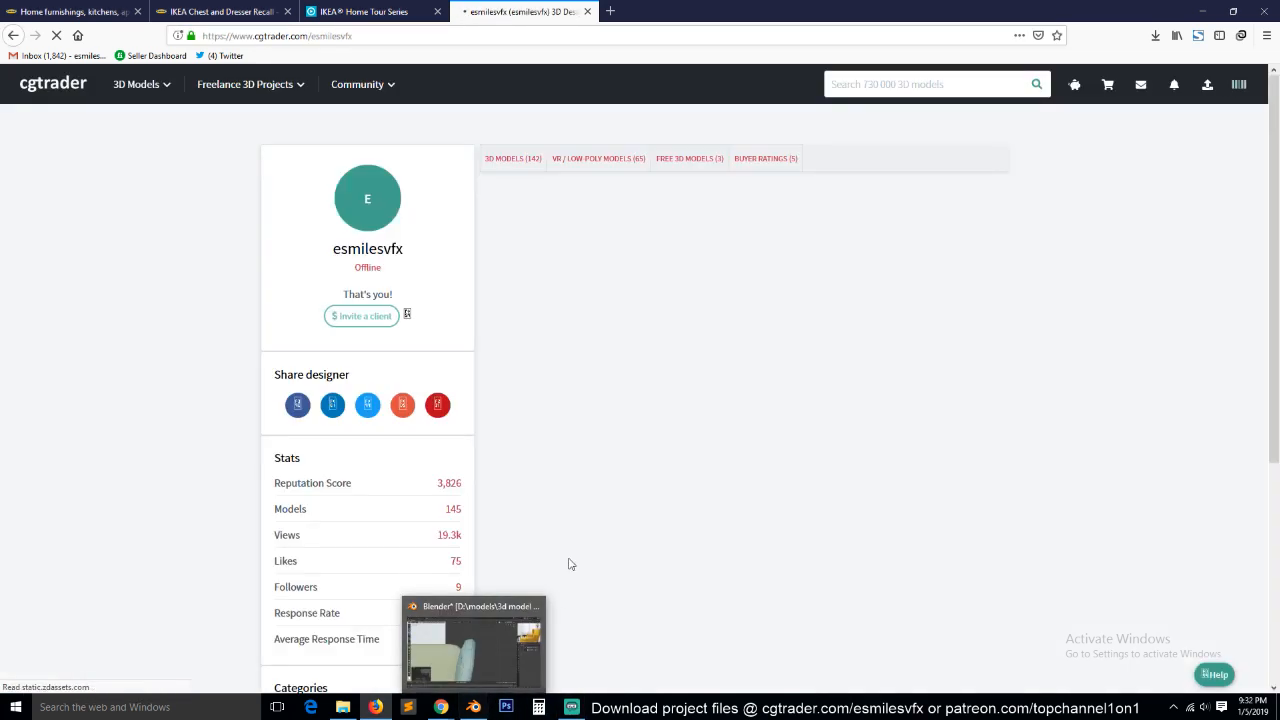
pyautogui.click(480, 645)
# Nudge the vertex below the front bend by -0.000353 m in X and 0.000302 m in Y, and select the bend vertex with it.
pyautogui.moveTo(670, 528); pyautogui.dragTo(615, 420, button='middle')
pyautogui.scroll(2, 620, 410)
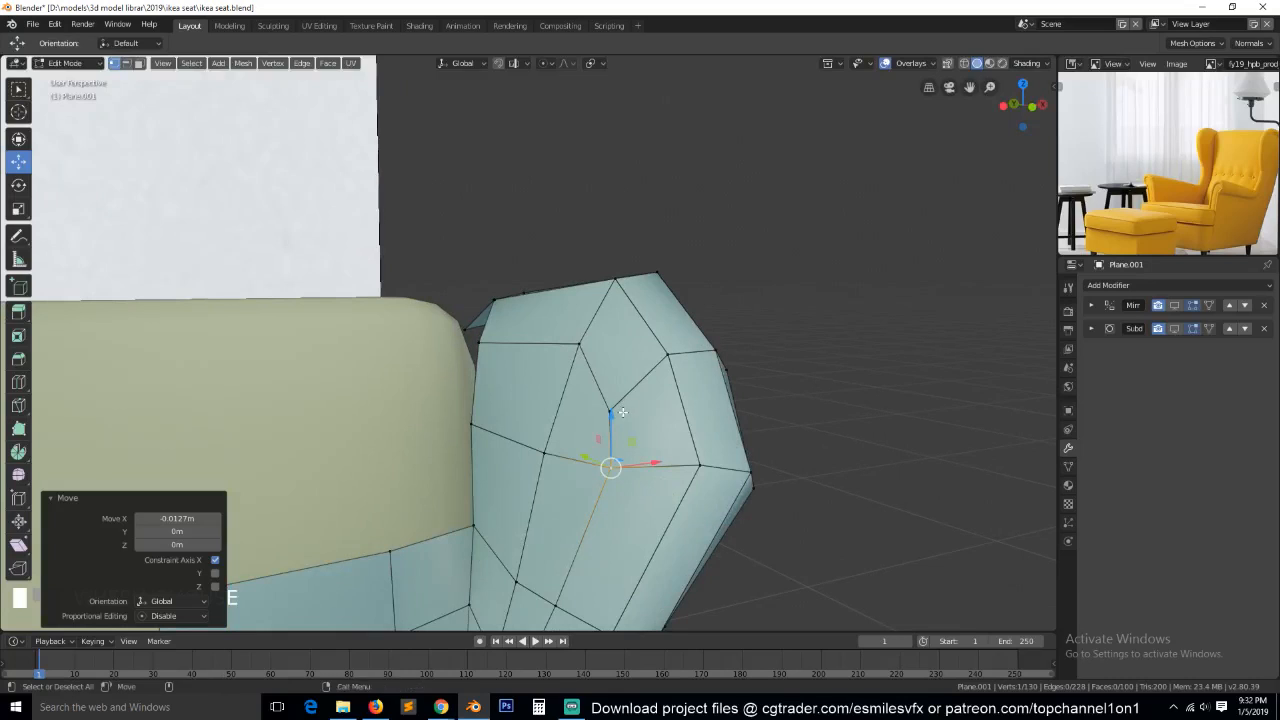
pyautogui.keyDown('shift'); pyautogui.click(614, 410); pyautogui.keyUp('shift')
pyautogui.moveTo(614, 407); pyautogui.dragTo(697, 412, button='middle')
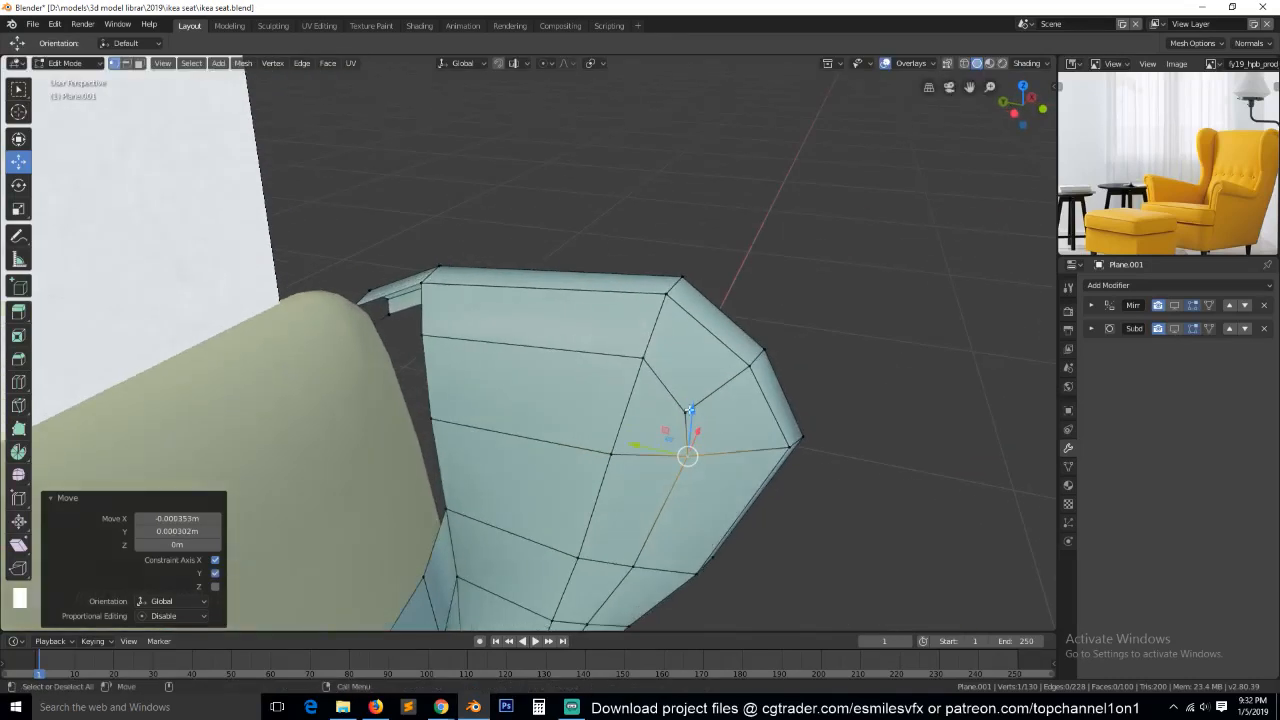
pyautogui.keyDown('shift'); pyautogui.click(687, 411); pyautogui.keyUp('shift')
pyautogui.press('`')
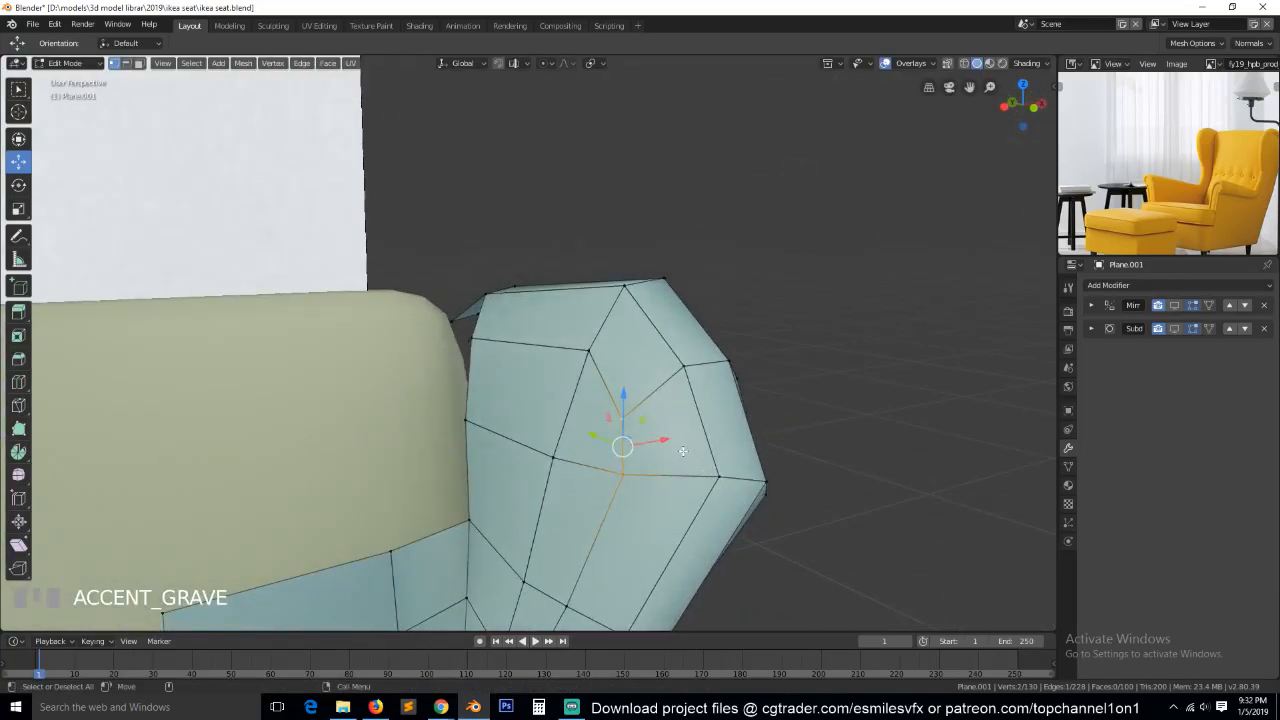
pyautogui.click(651, 443)
# Check the filled wing's surface in Object Mode, and examine its topology from above in Edit Mode.
pyautogui.press('Tab')
pyautogui.scroll(-2, 645, 478)
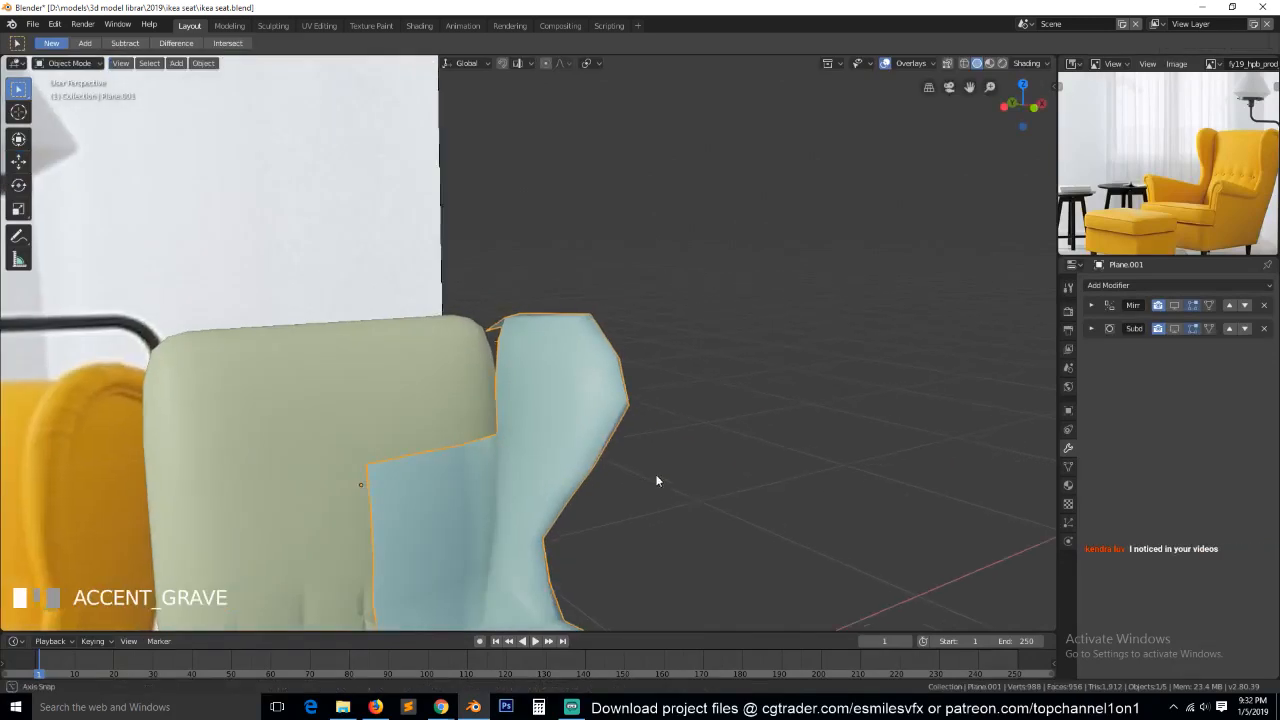
pyautogui.press('`')
pyautogui.press('Tab')
pyautogui.press('`')
pyautogui.moveTo(557, 461); pyautogui.dragTo(545, 495, button='middle')
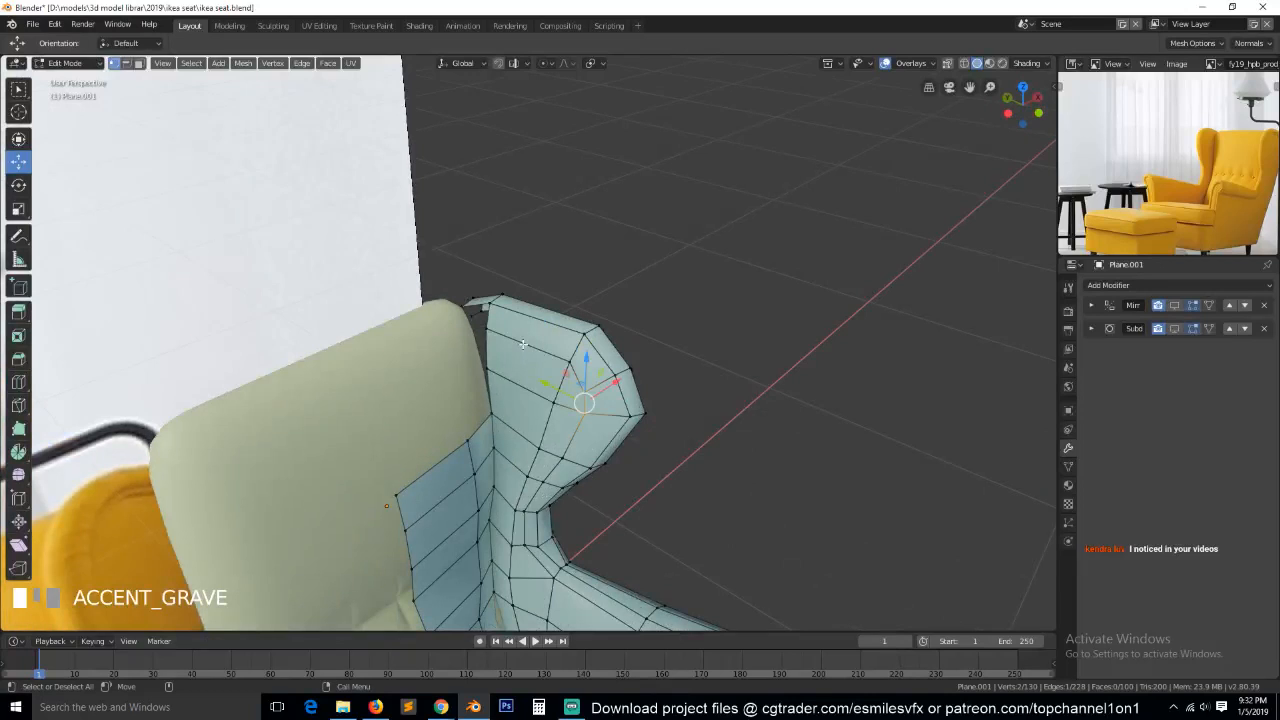
pyautogui.scroll(2, 536, 447)
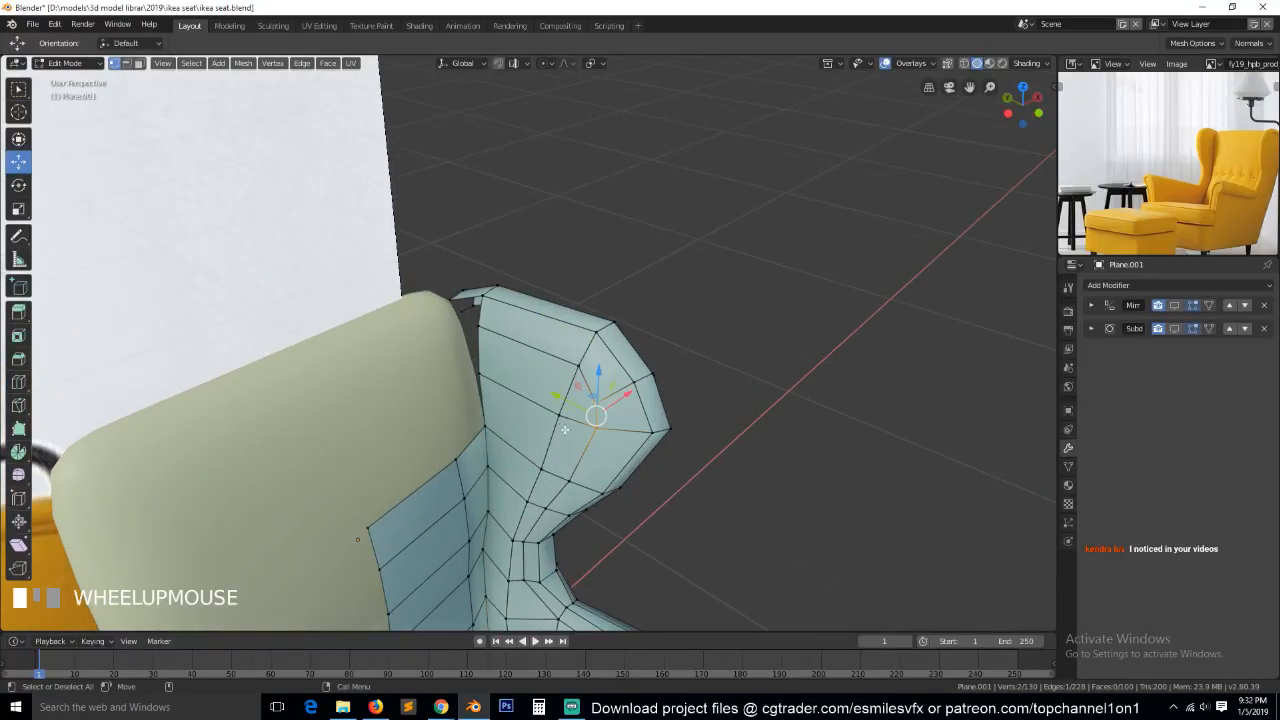
# Try a single loop cut running down the inner wing panel and along the armrest, and undo it.
pyautogui.press('`')
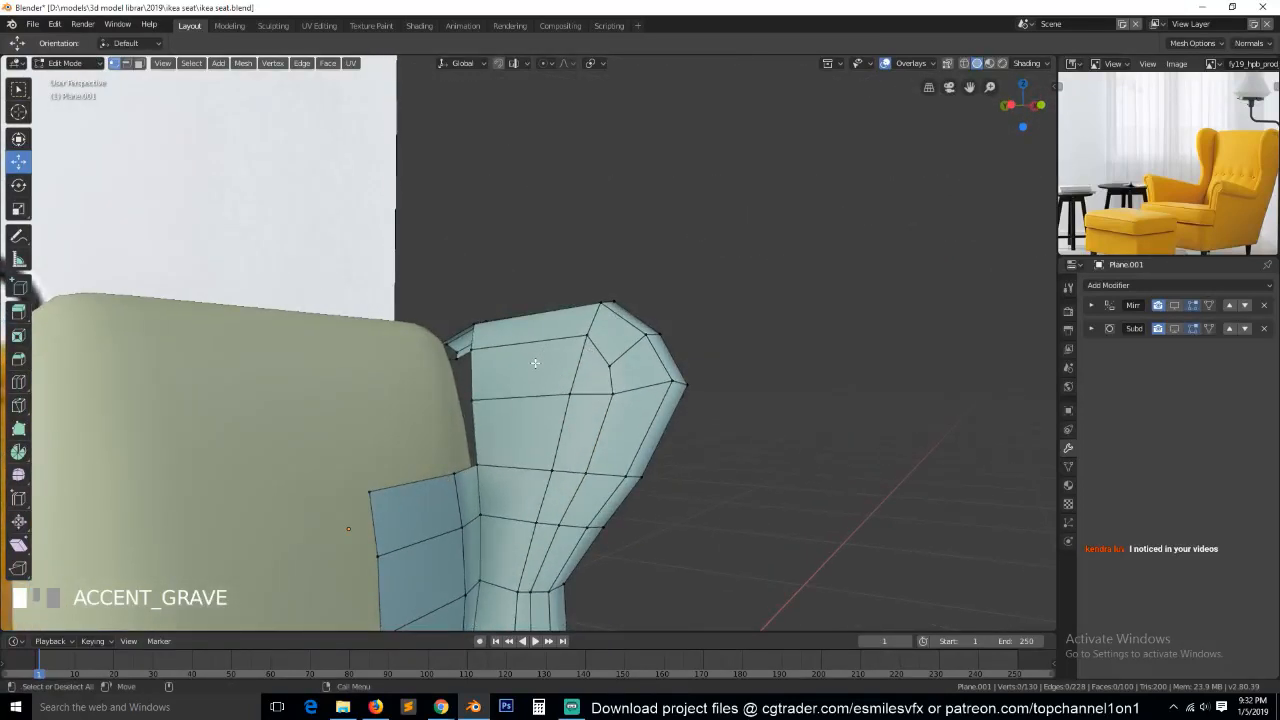
pyautogui.hotkey('ctrl', 'r')
pyautogui.click(541, 353)
pyautogui.rightClick(541, 353)
pyautogui.scroll(-2, 542, 418)
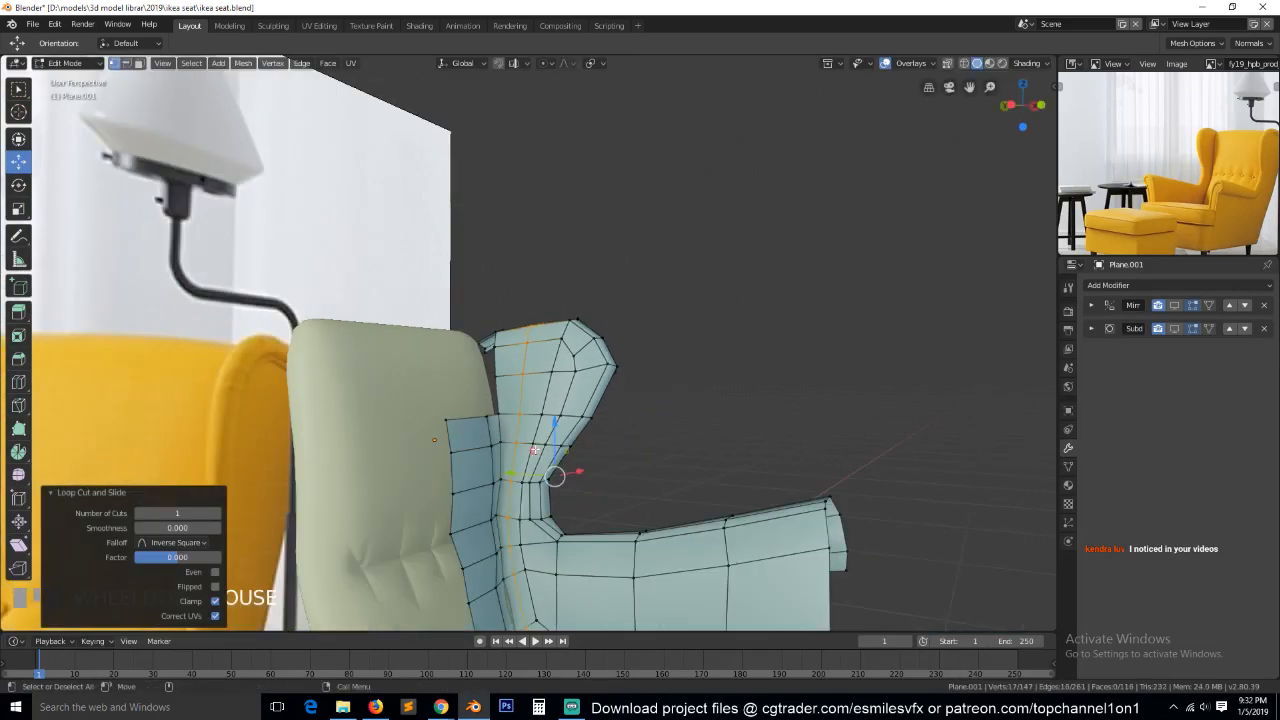
pyautogui.scroll(-3, 543, 418)
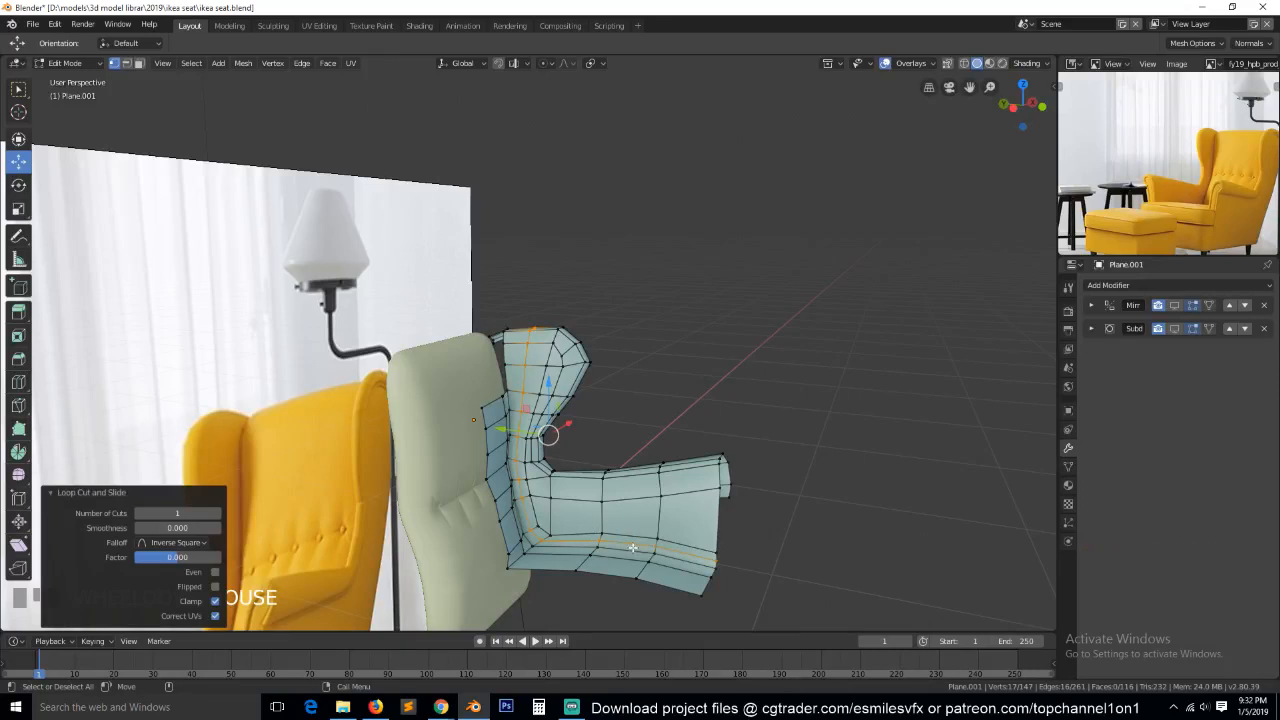
pyautogui.moveTo(663, 548); pyautogui.dragTo(609, 541, button='middle')
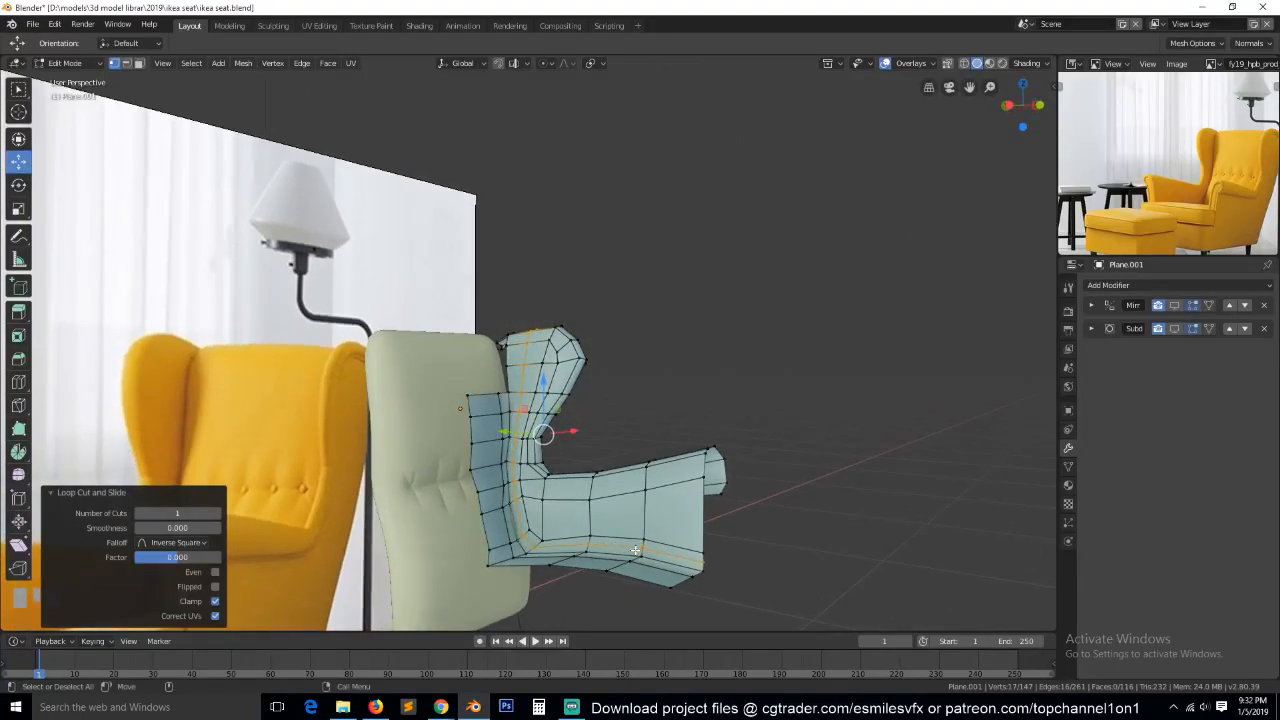
pyautogui.hotkey('ctrl', 'z')
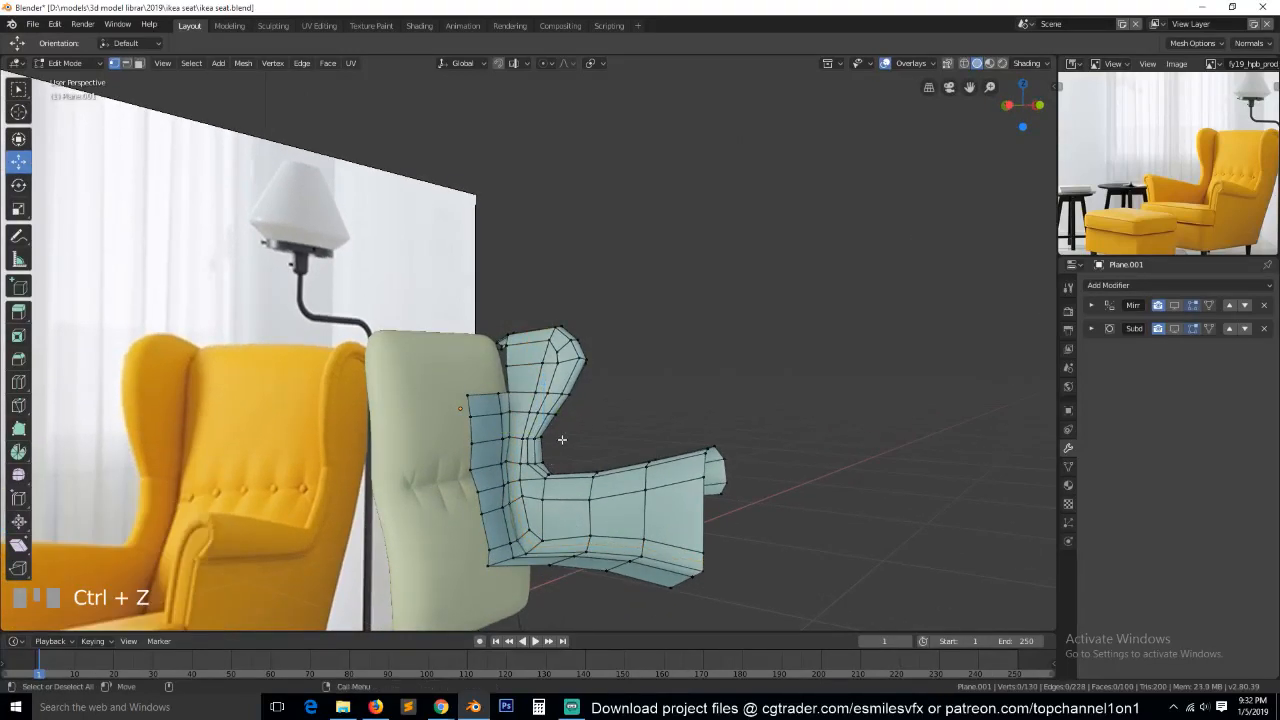
# Knife-cut a vertical line near the back edge of the inner wing panel, from the top rim downward.
pyautogui.scroll(3, 563, 505)
pyautogui.press('`')
pyautogui.scroll(2, 565, 497)
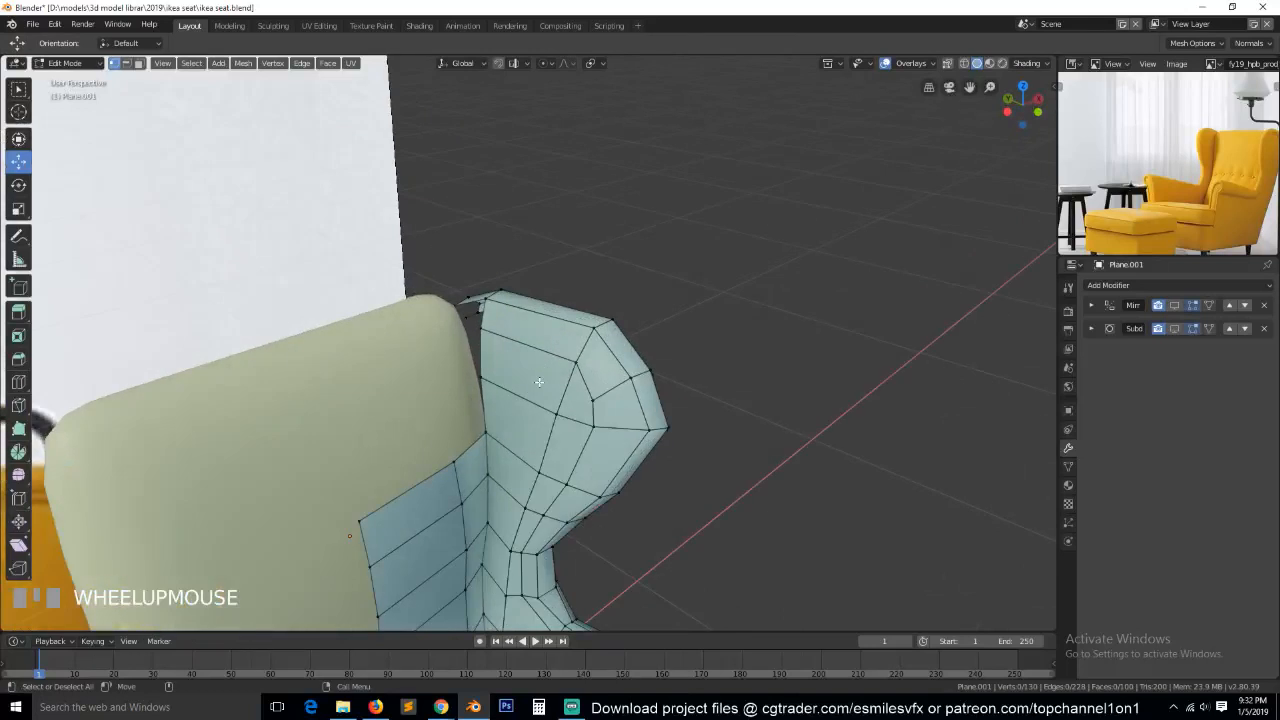
pyautogui.press('`')
pyautogui.press('k')
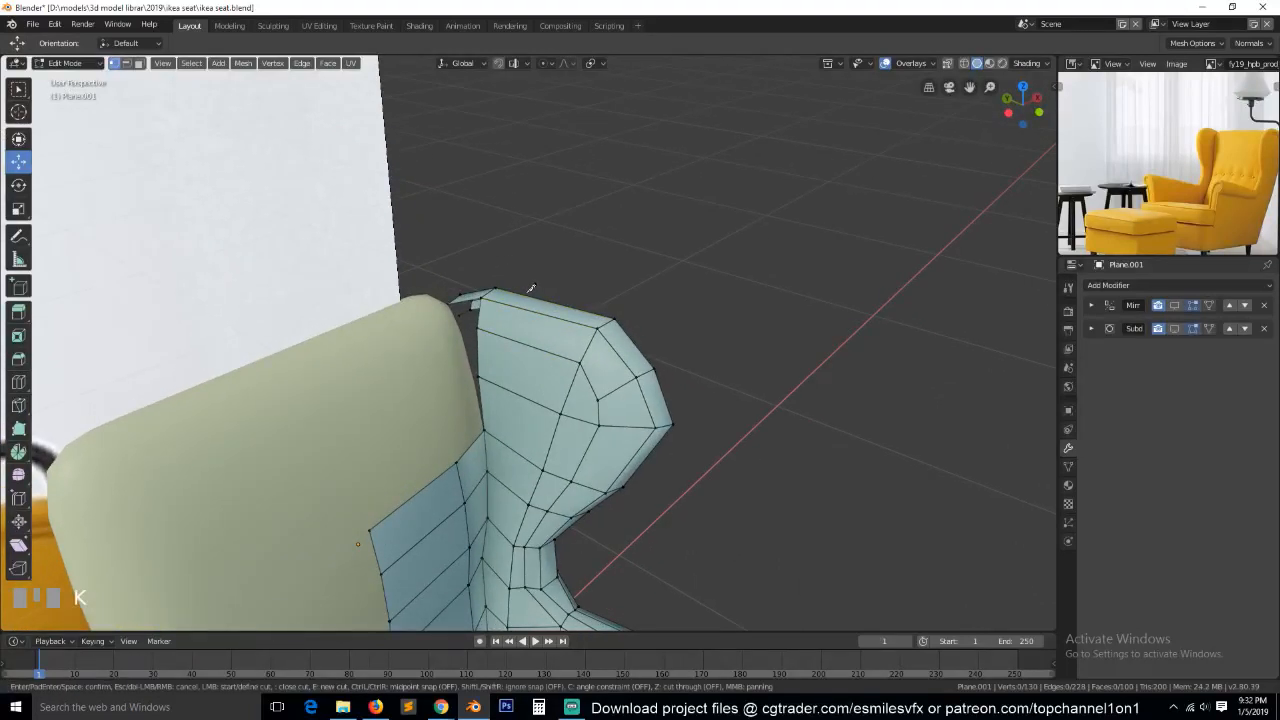
pyautogui.click(525, 296)
pyautogui.click(510, 302)
pyautogui.click(504, 326)
pyautogui.click(498, 437)
pyautogui.press('Return')
# Connect the lower end of the knife cut to the vertex beneath it near the backrest, and clear the selection.
pyautogui.click(501, 482)
pyautogui.keyDown('shift'); pyautogui.click(488, 518); pyautogui.keyUp('shift')
pyautogui.press('j')
pyautogui.press('a')
pyautogui.moveTo(507, 500); pyautogui.dragTo(503, 389, button='middle')
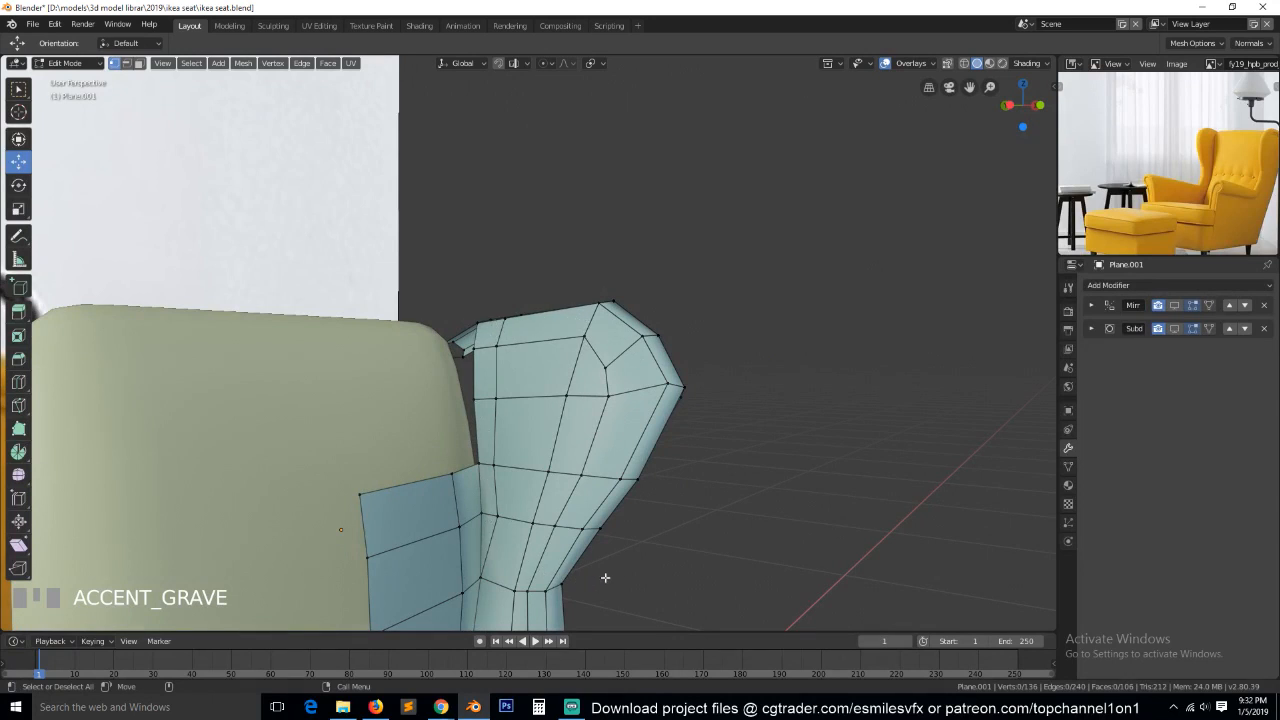
# Undo the vertex connection and the knife cut on the inner wing panel.
pyautogui.moveTo(627, 521); pyautogui.dragTo(694, 561, button='middle')
pyautogui.moveTo(496, 314); pyautogui.dragTo(490, 348, button='middle')
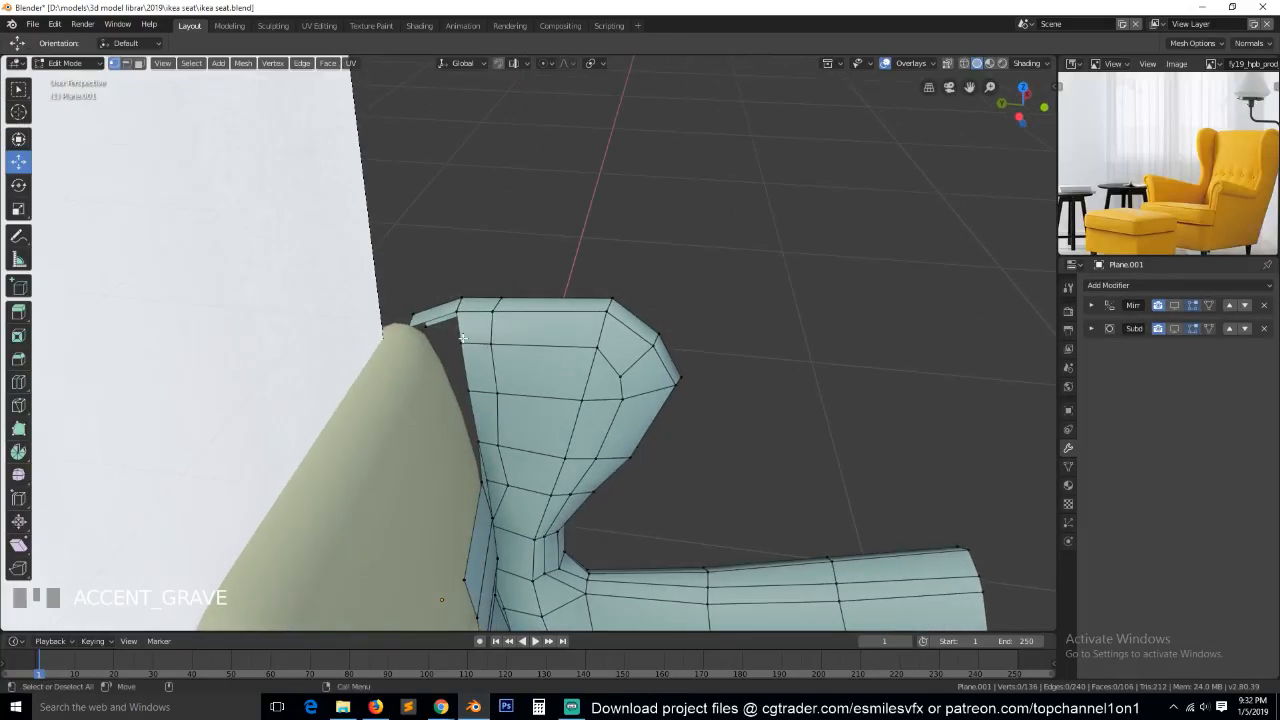
pyautogui.hotkey('ctrl', 'z')
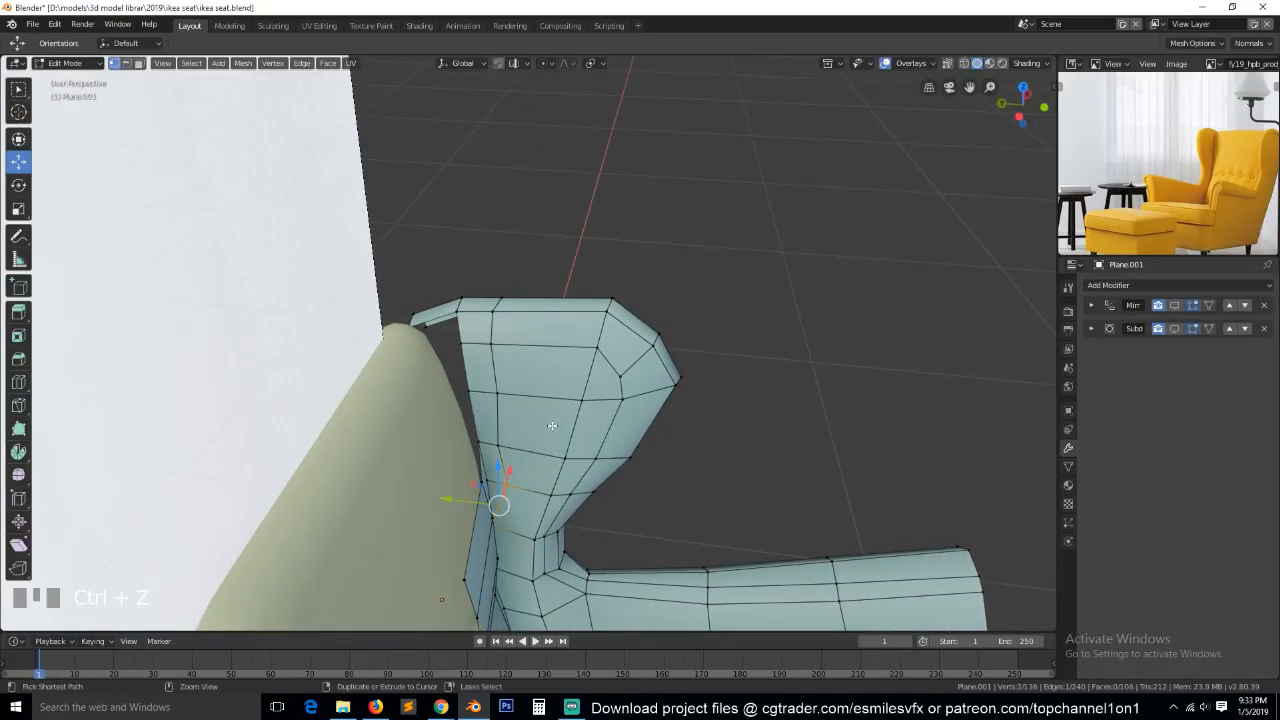
pyautogui.scroll(-3, 538, 347)
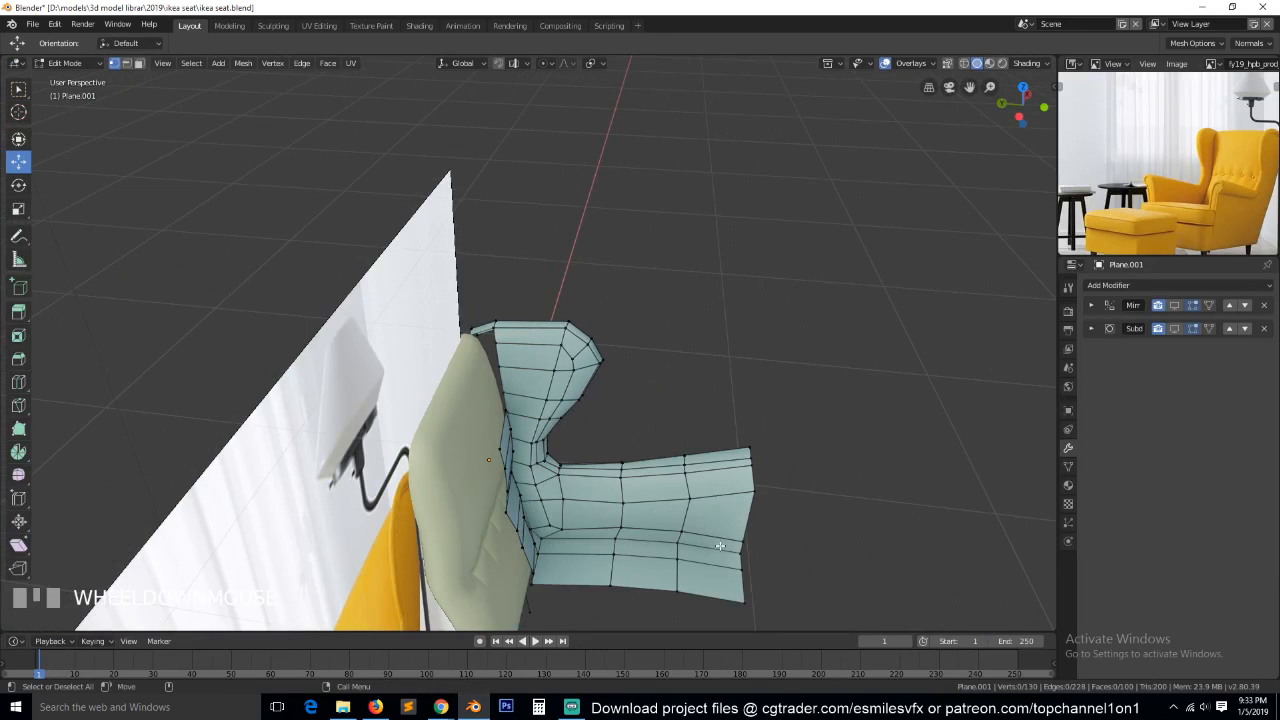
# Add a single loop cut running from the wing's top rim down the inner panel and along the armrest, and clear the selection.
pyautogui.press('`')
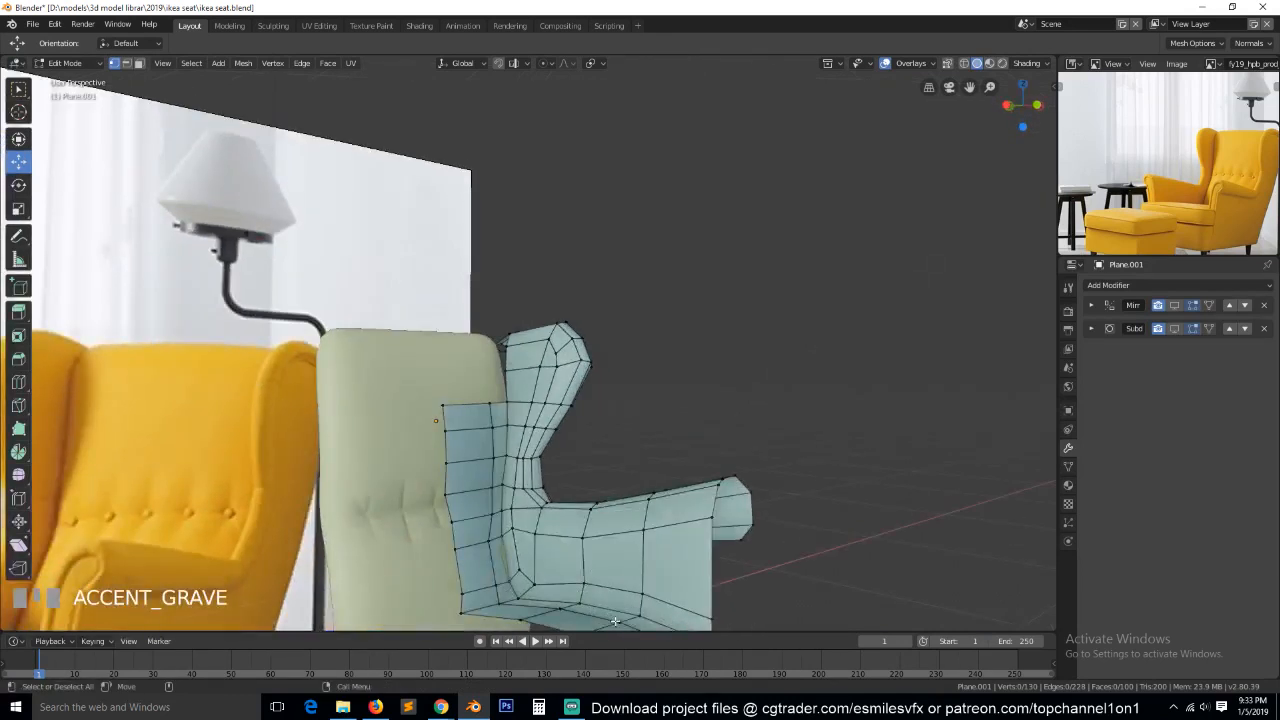
pyautogui.hotkey('ctrl', 'r')
pyautogui.click(528, 337)
pyautogui.click(554, 506)
pyautogui.hotkey('alt', 'a')
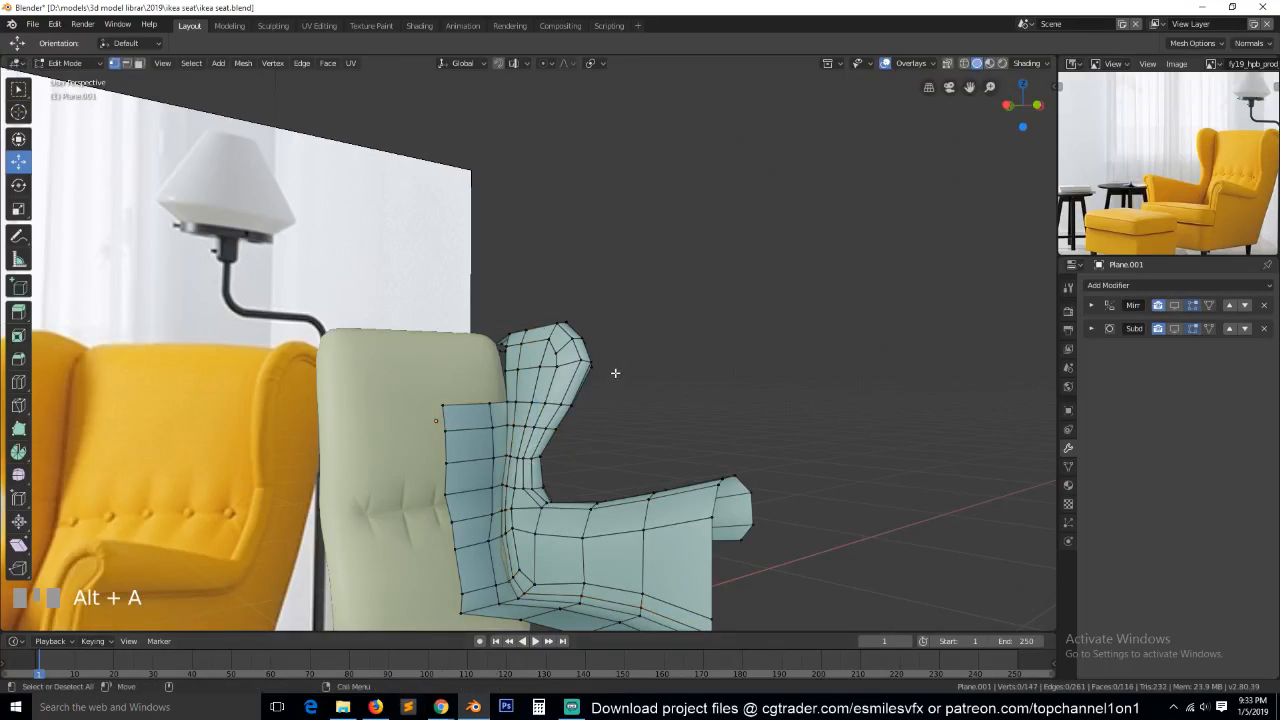
# Switch to Firefox and look through the model thumbnails and previews on the CGTrader designer profile.
pyautogui.click(375, 707)
pyautogui.scroll(-3, 621, 274)
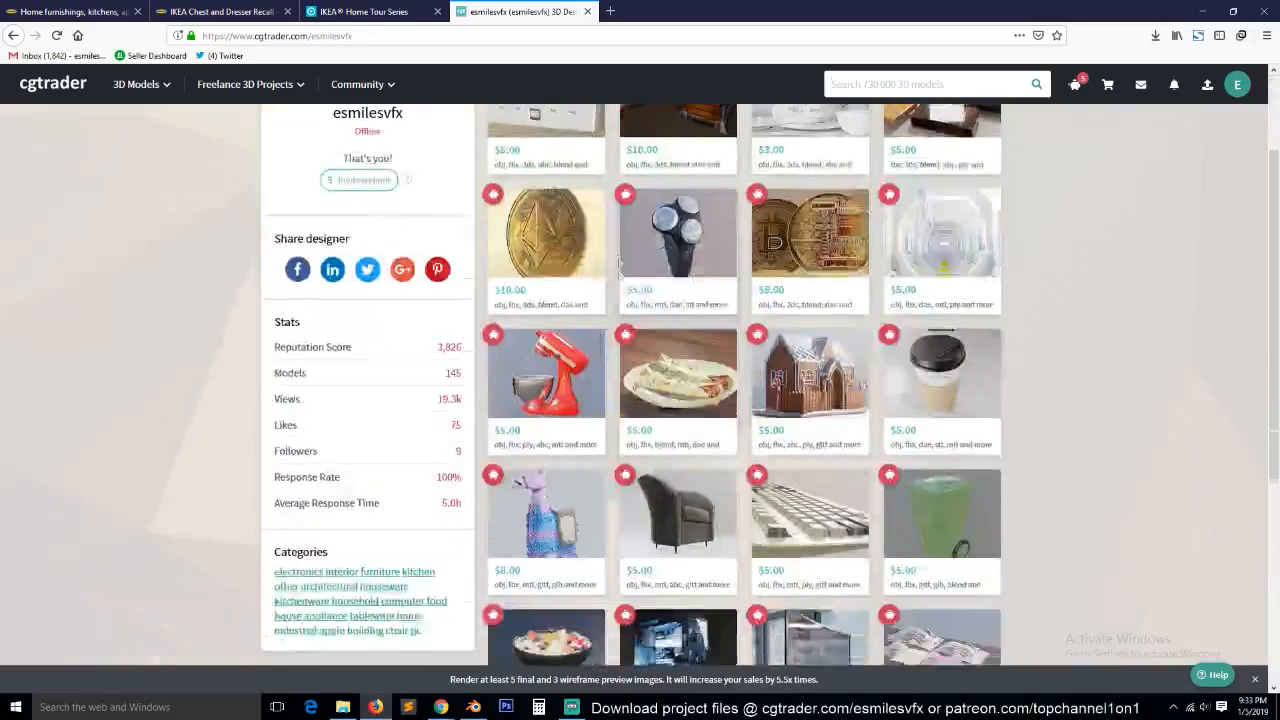
pyautogui.scroll(3, 621, 274)
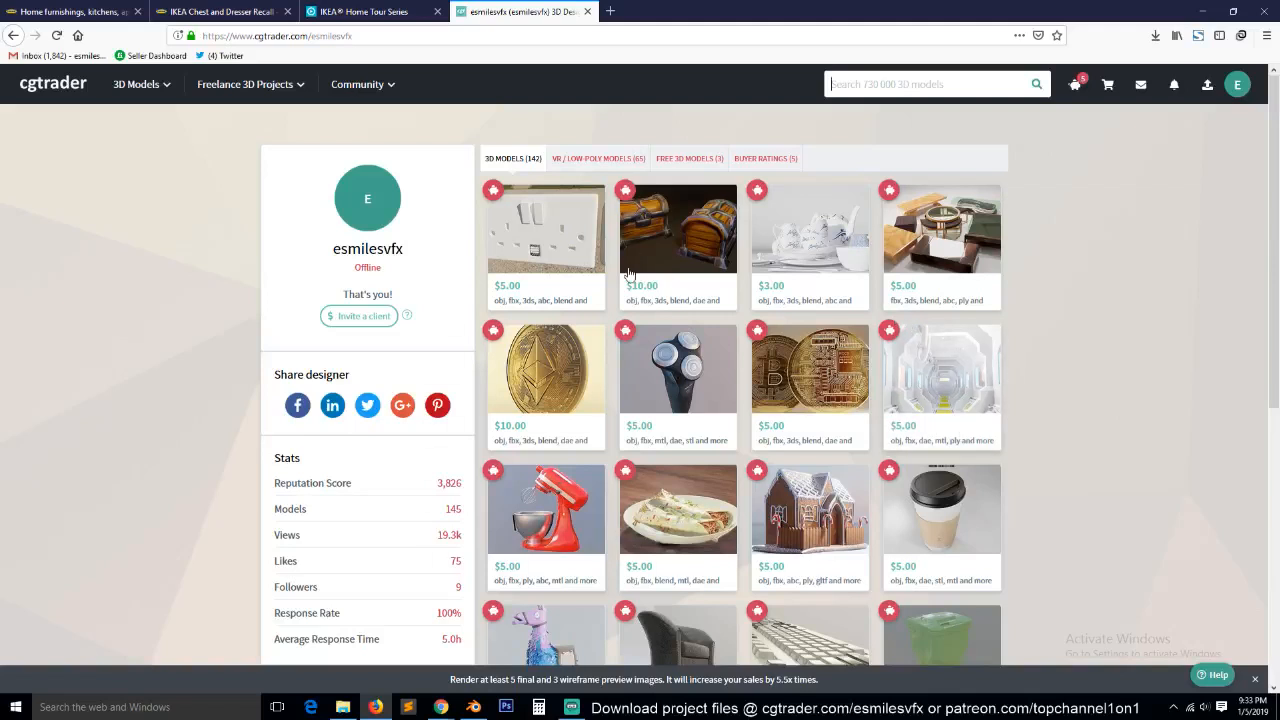
pyautogui.scroll(-2, 629, 273)
pyautogui.scroll(2, 1190, 472)
pyautogui.moveTo(678, 372)
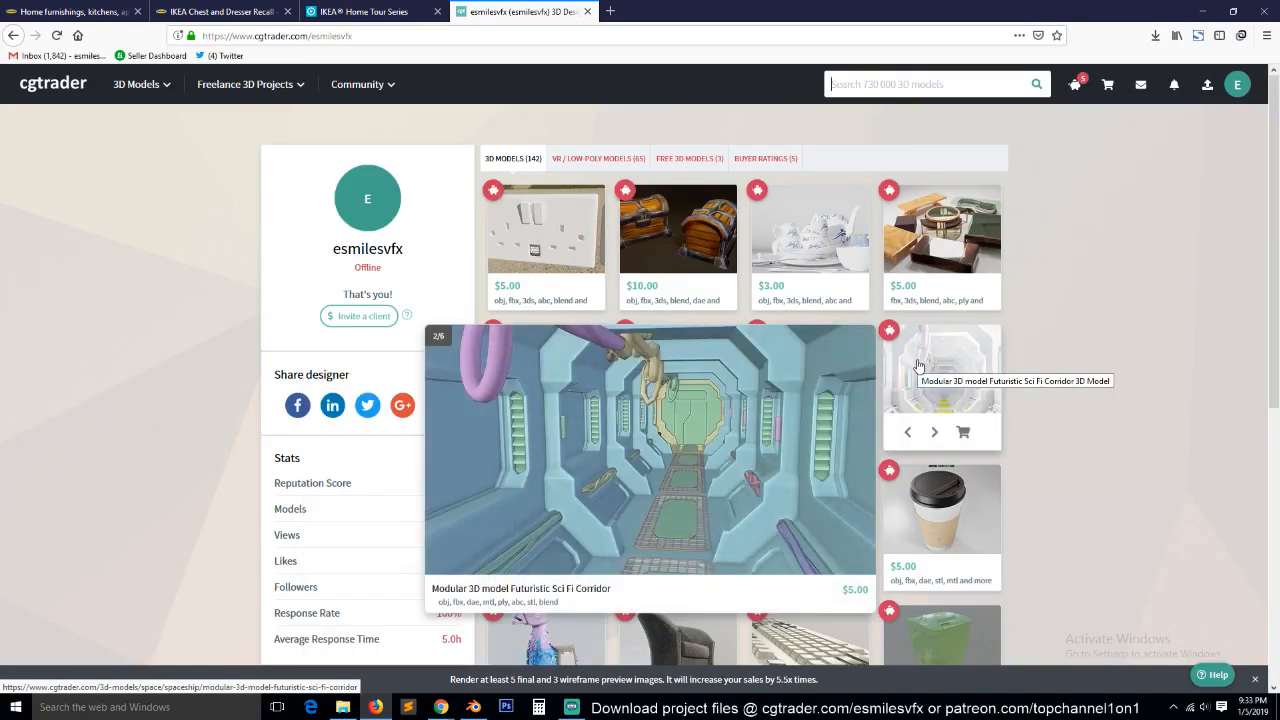
pyautogui.scroll(-2, 1093, 390)
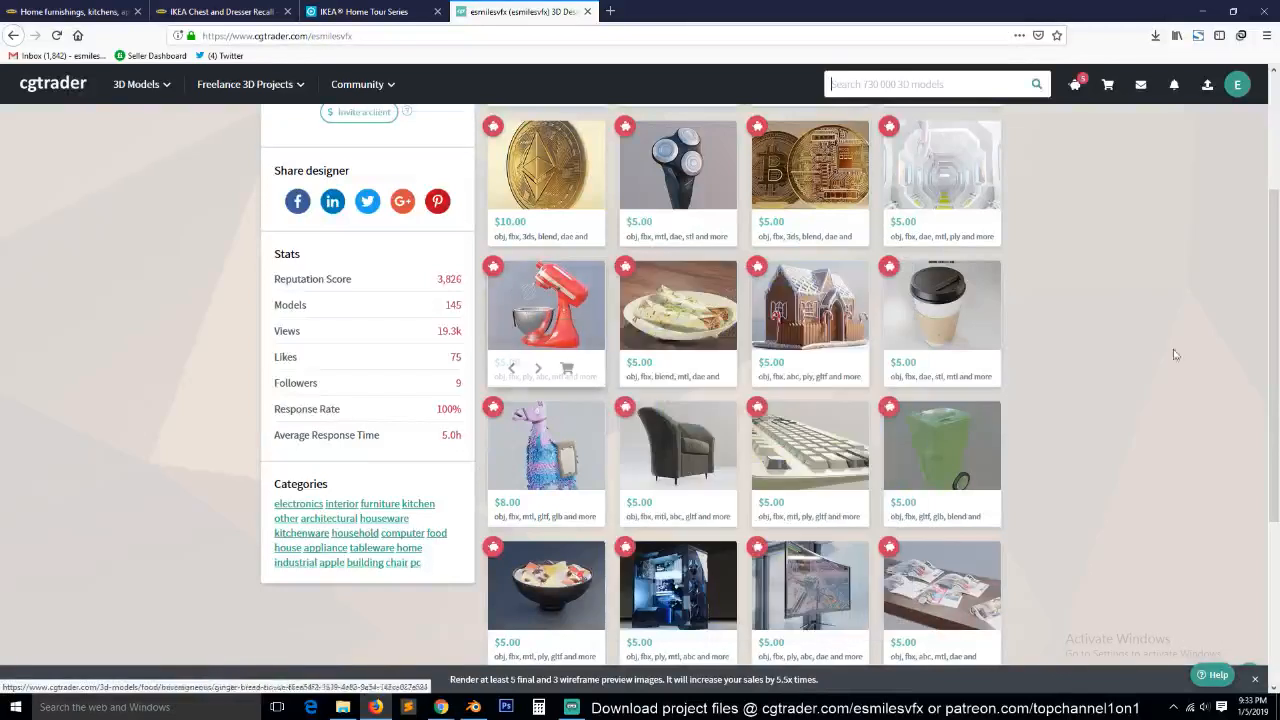
pyautogui.moveTo(913, 318)
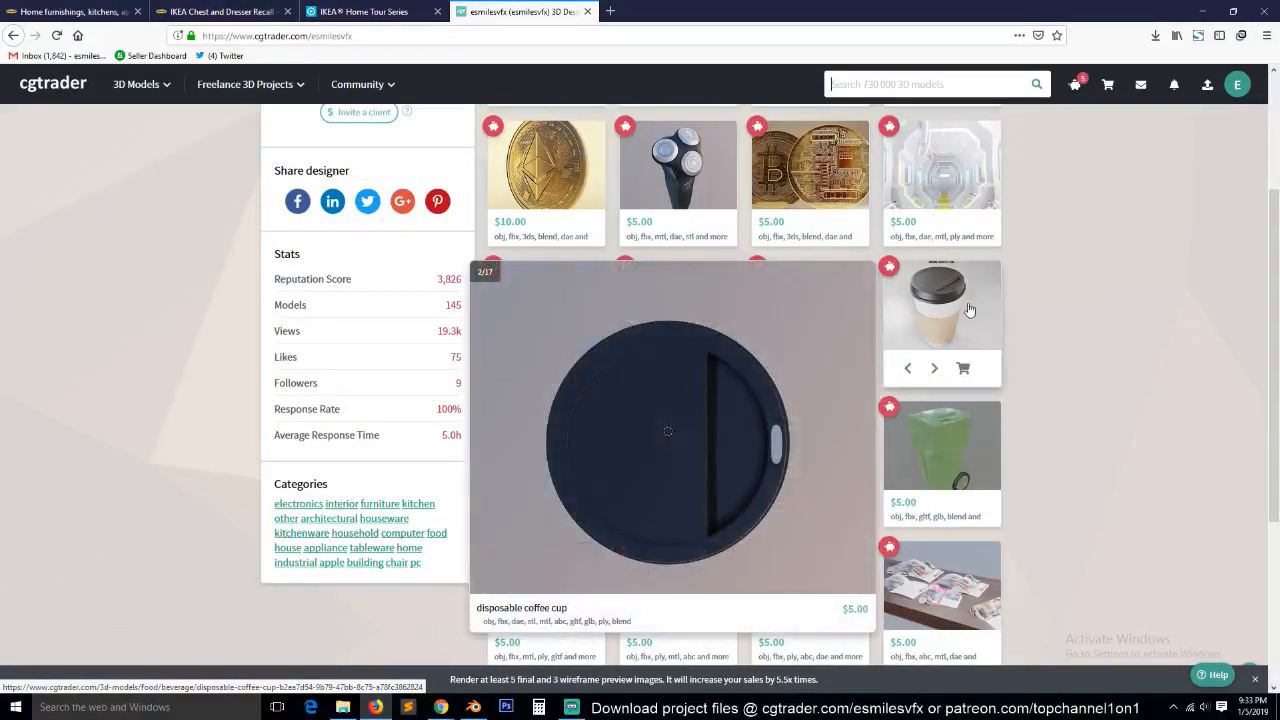
pyautogui.moveTo(573, 438)
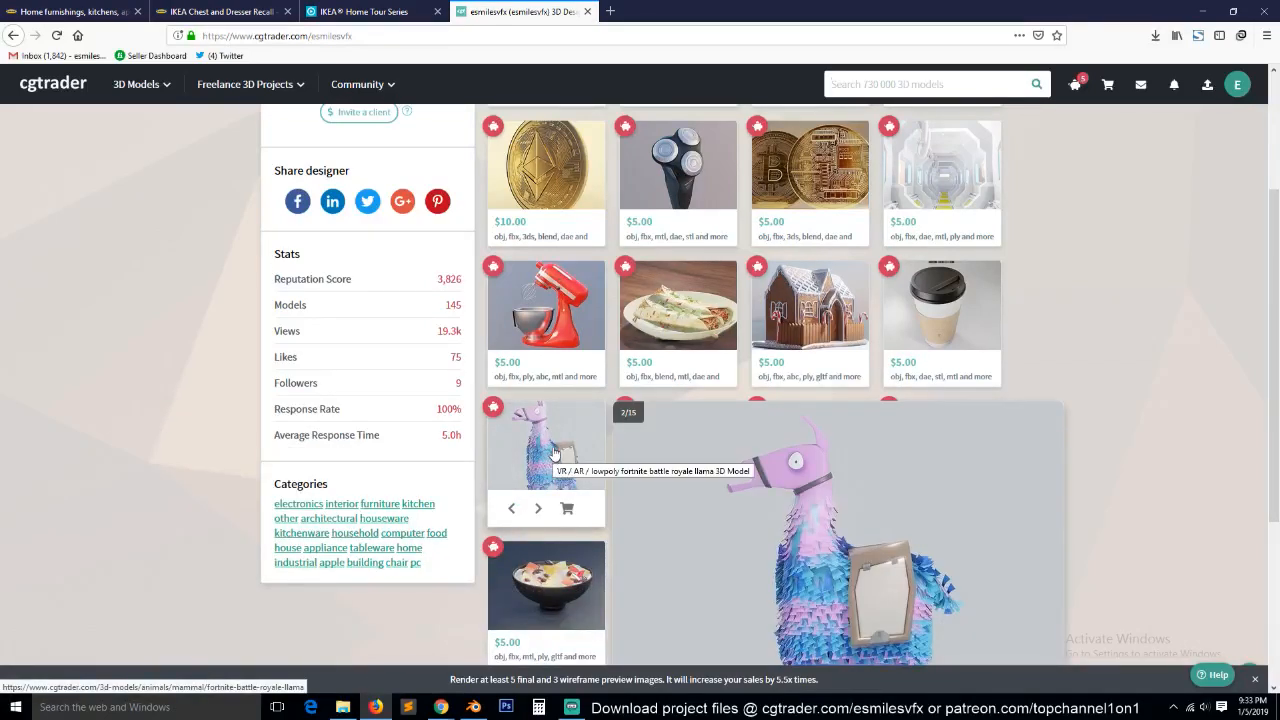
pyautogui.scroll(-3, 553, 456)
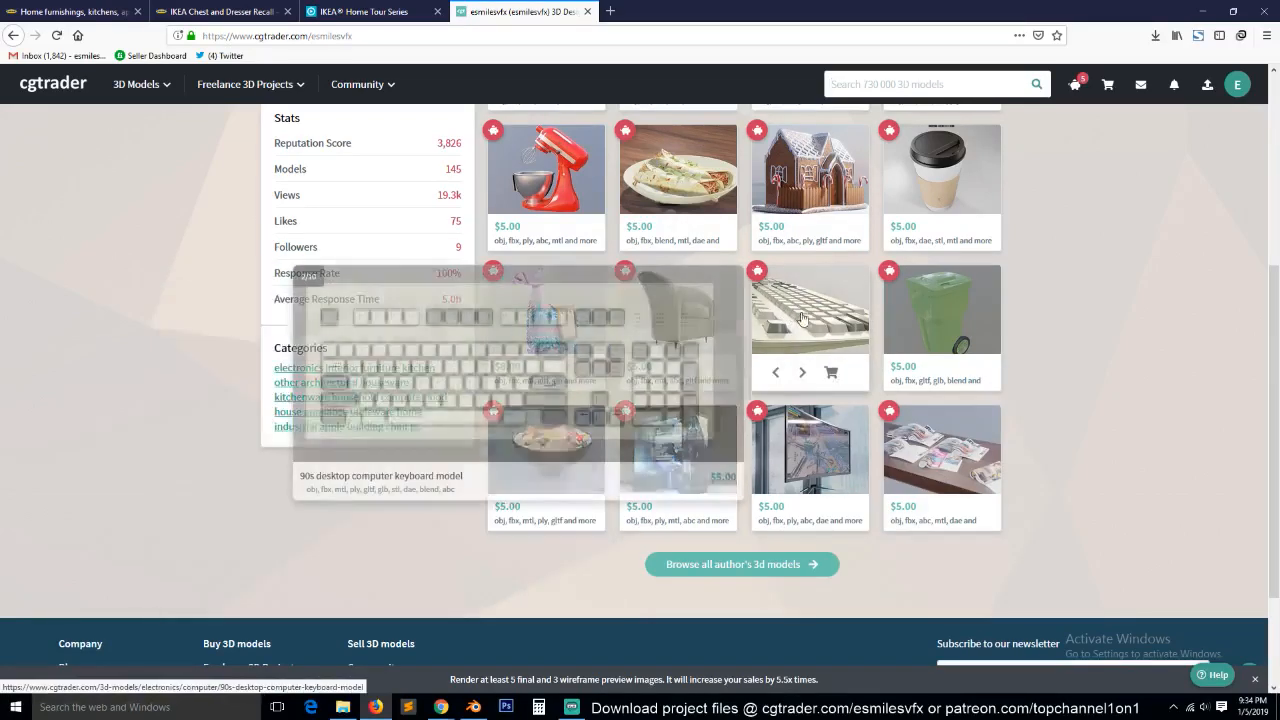
pyautogui.moveTo(959, 446)
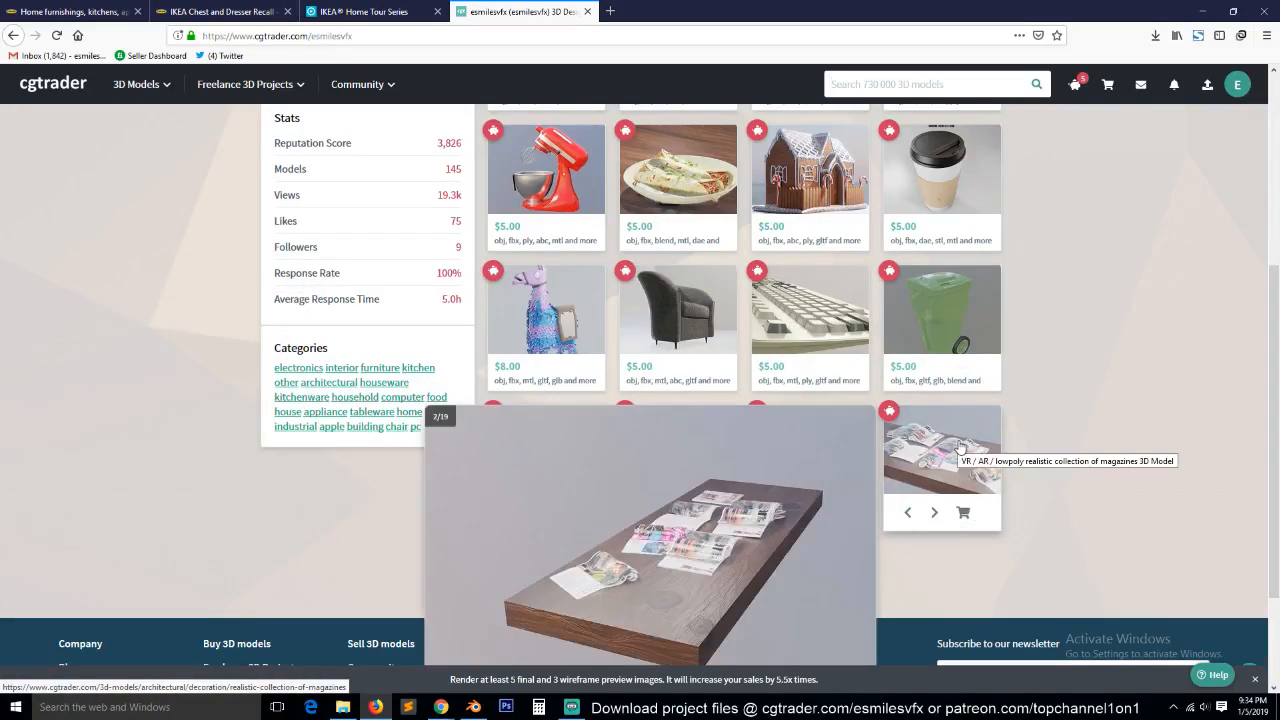
pyautogui.scroll(-2, 1034, 446)
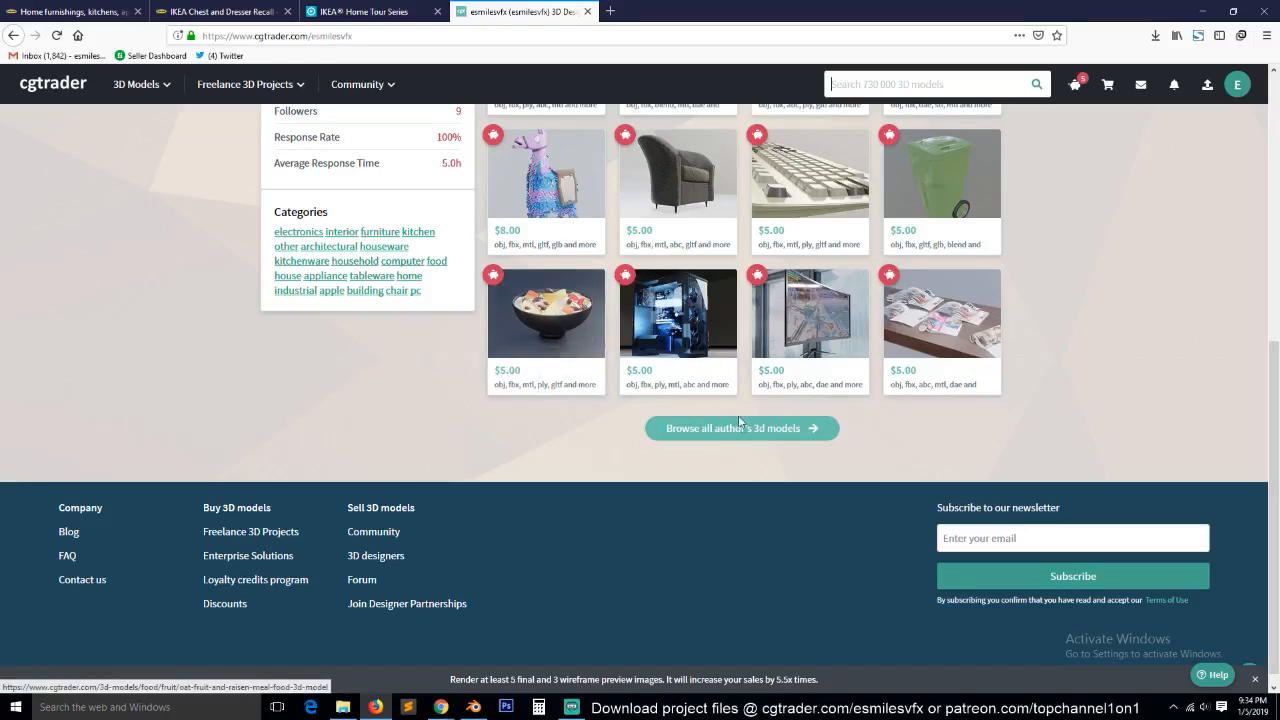
# Open the full listing of the author's 3D models and look through the first page.
pyautogui.click(749, 430)
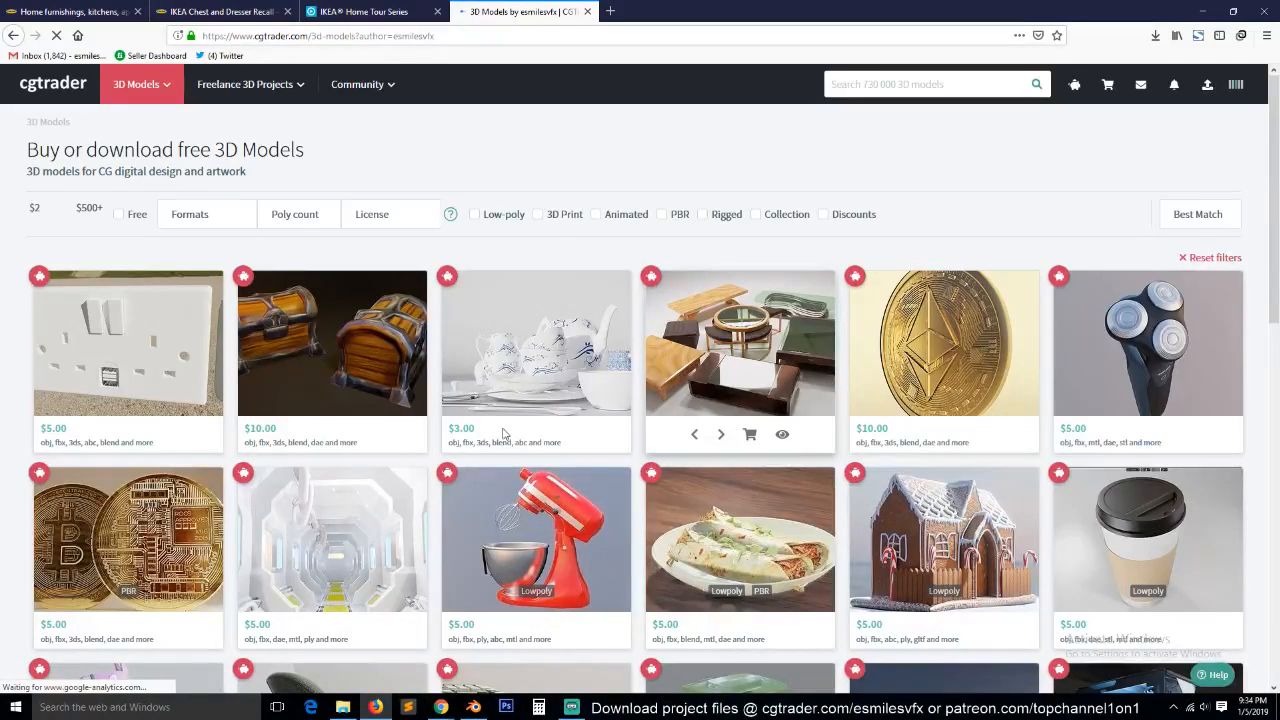
pyautogui.scroll(-3, 503, 432)
pyautogui.scroll(-2, 500, 400)
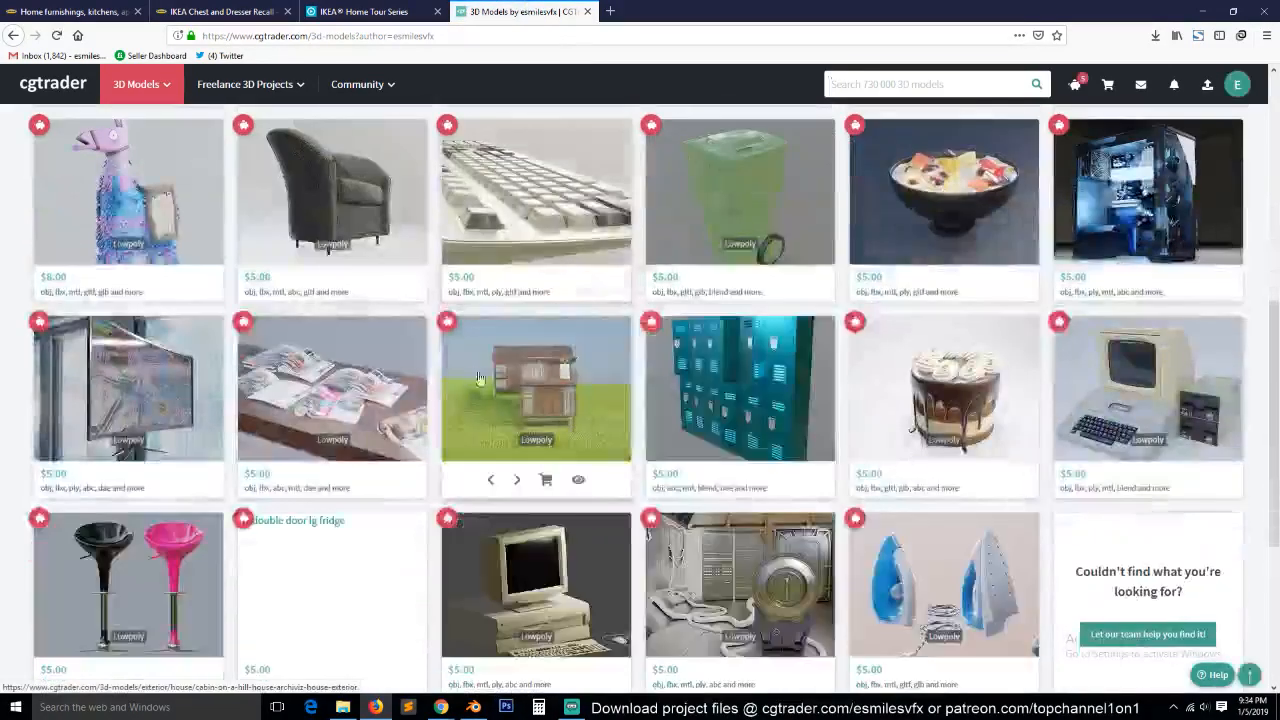
pyautogui.scroll(-2, 1015, 250)
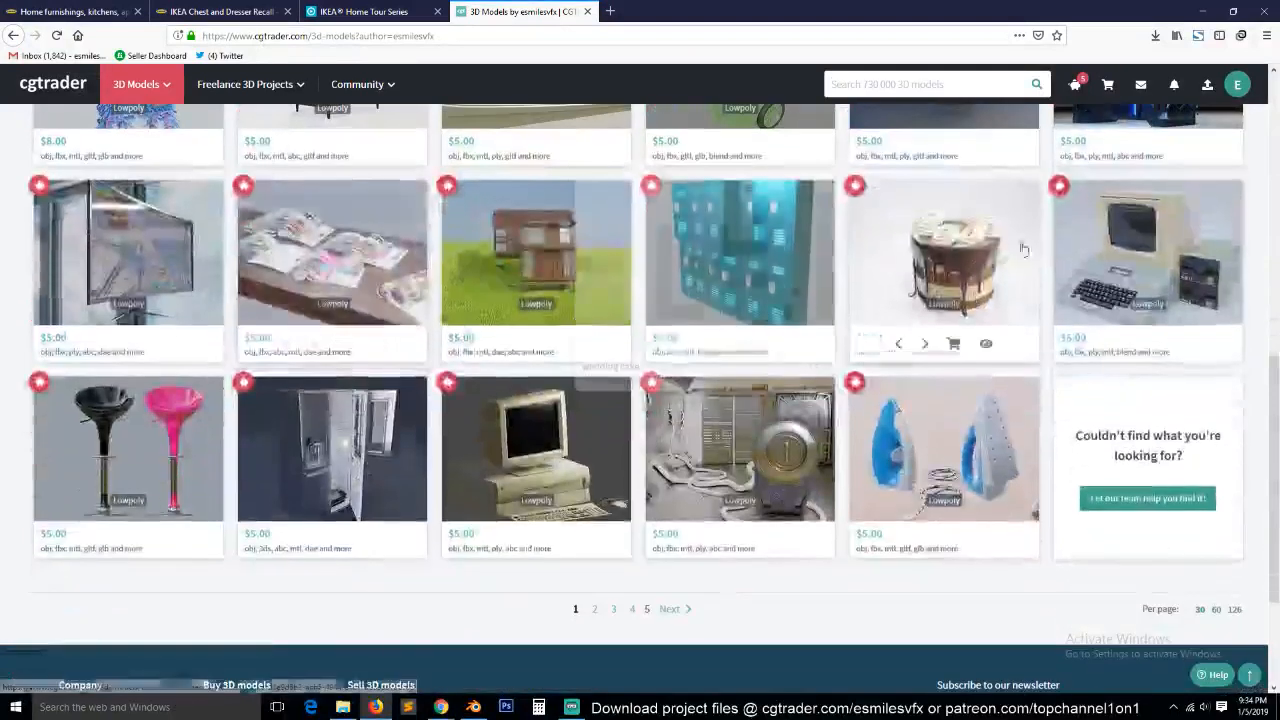
pyautogui.moveTo(1172, 245)
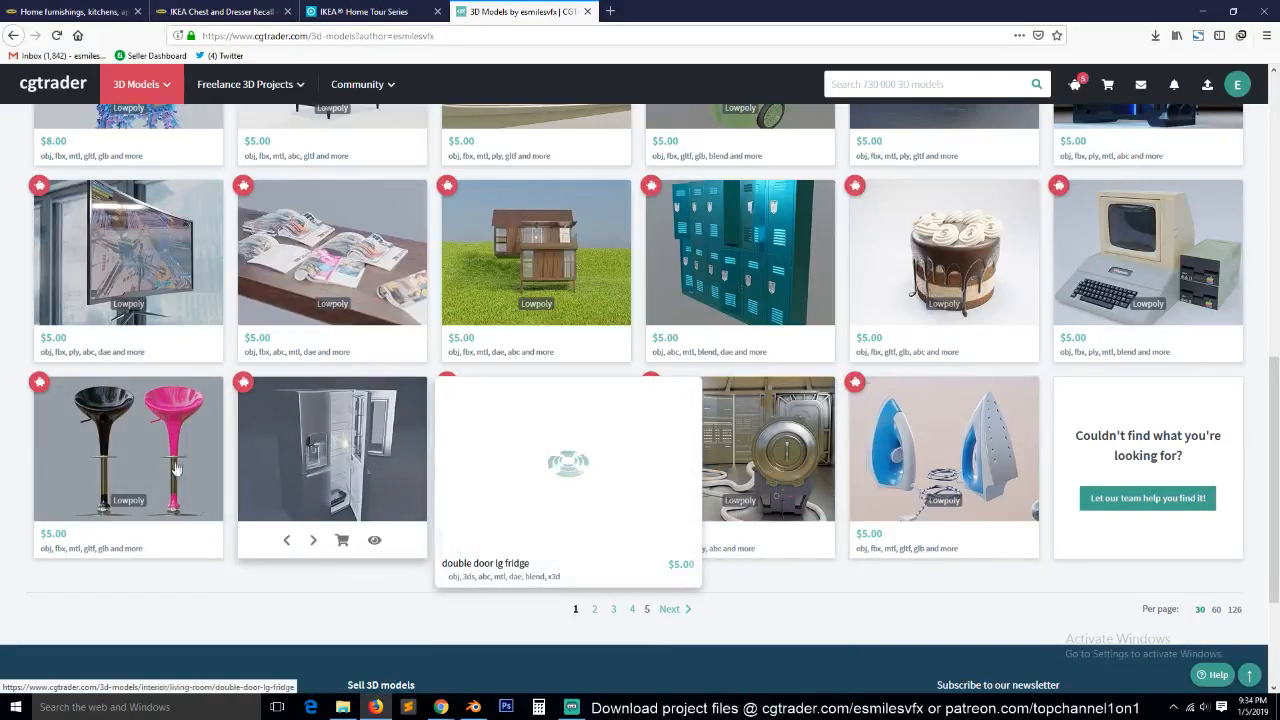
pyautogui.moveTo(548, 485)
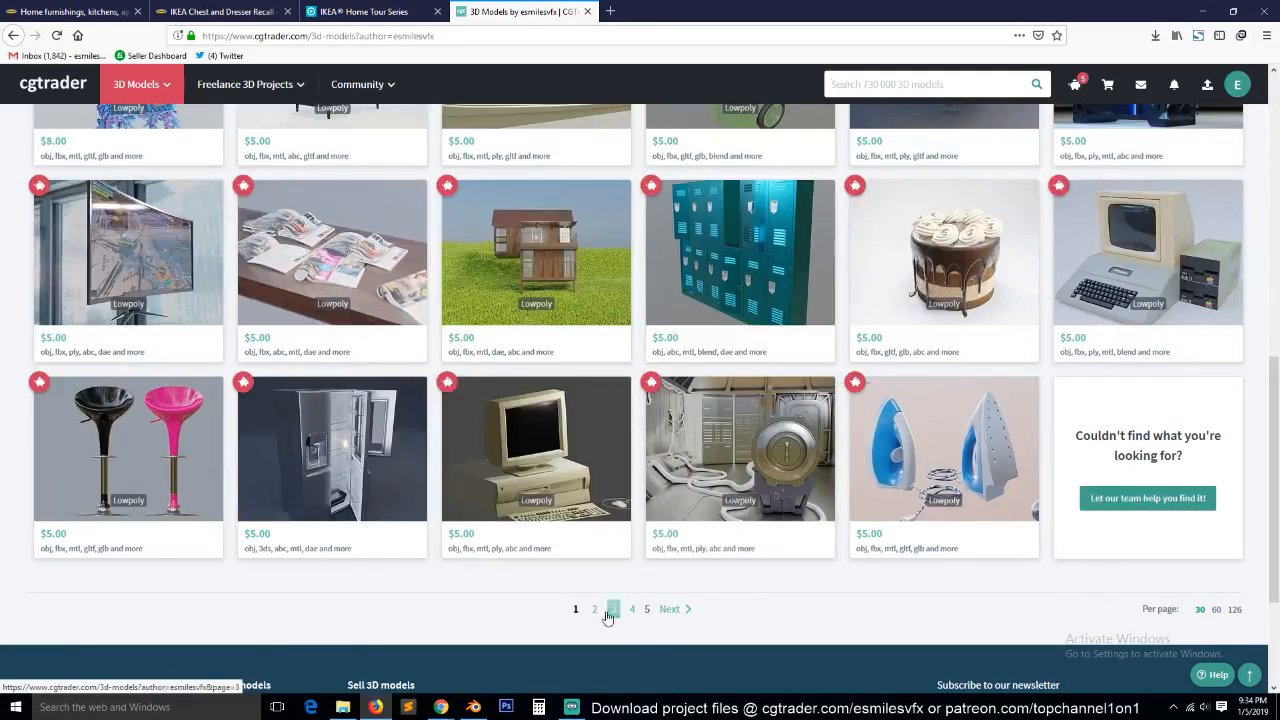
# Open page 2 of the author's model listing and look through its models down to the end.
pyautogui.click(594, 608)
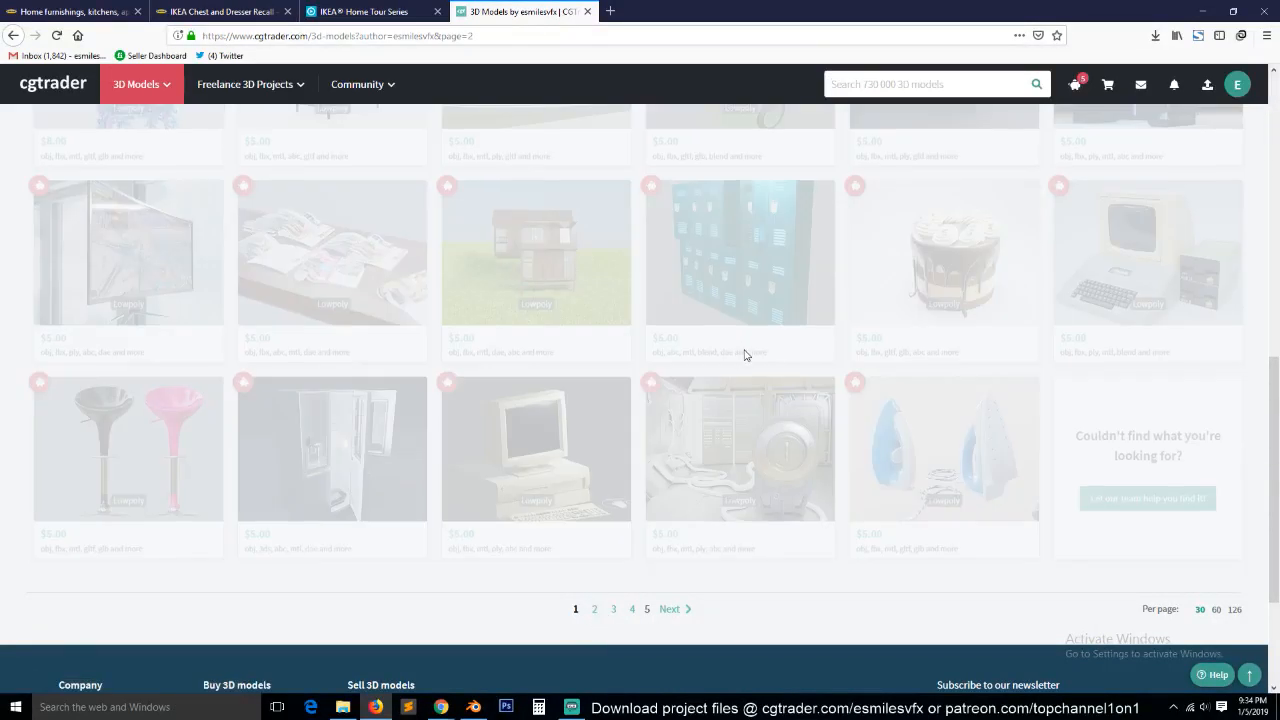
pyautogui.scroll(3, 744, 355)
pyautogui.scroll(4, 737, 352)
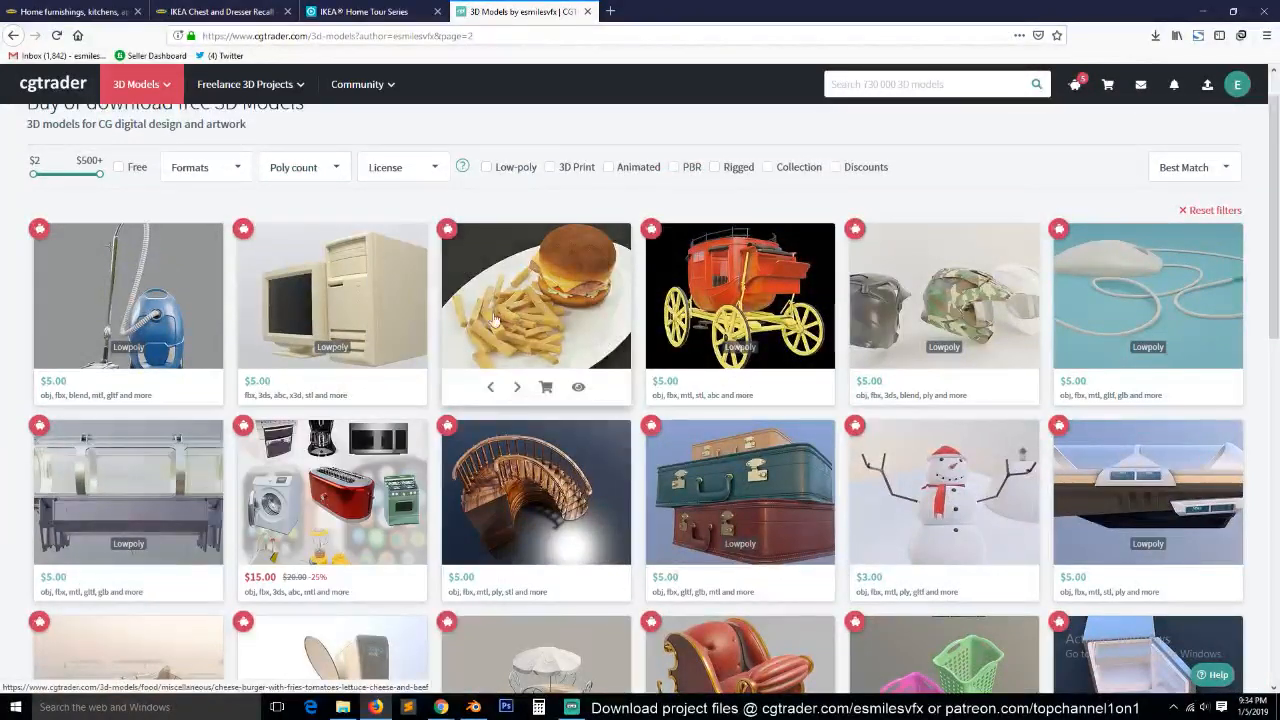
pyautogui.scroll(-1, 336, 372)
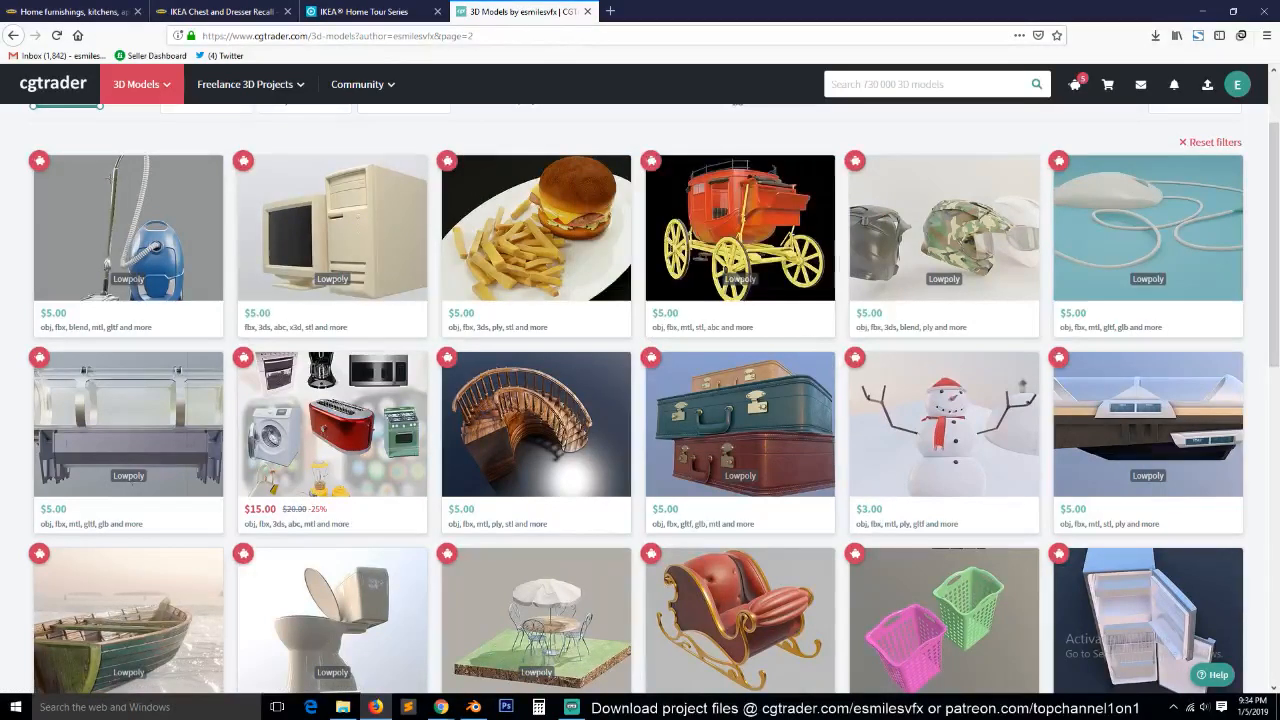
pyautogui.moveTo(1207, 414)
pyautogui.scroll(-2, 1207, 414)
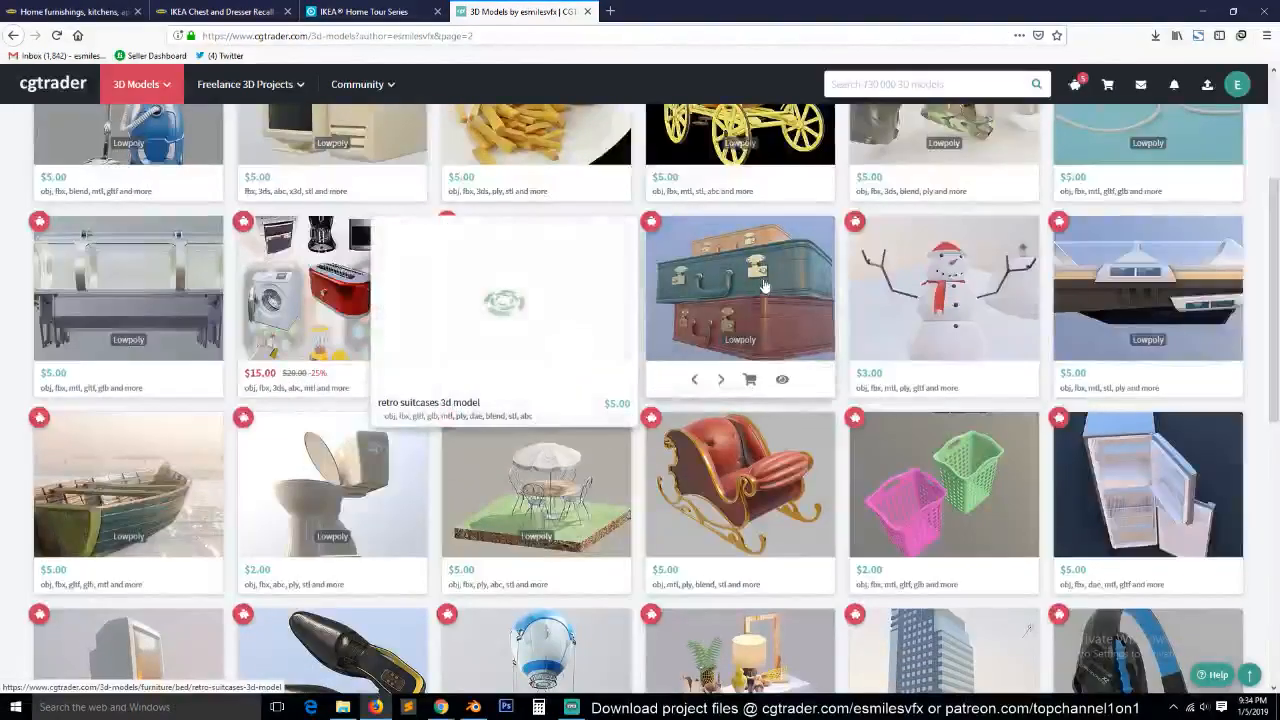
pyautogui.scroll(-1, 335, 500)
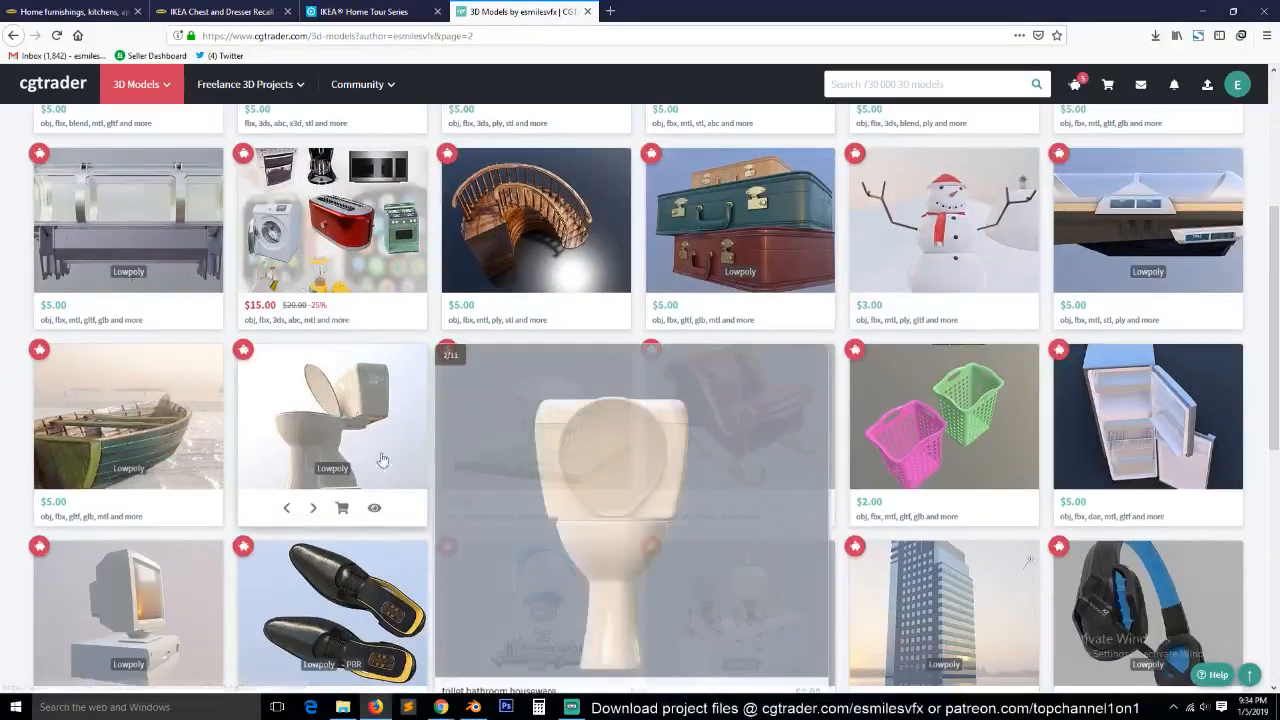
pyautogui.scroll(-3, 80, 603)
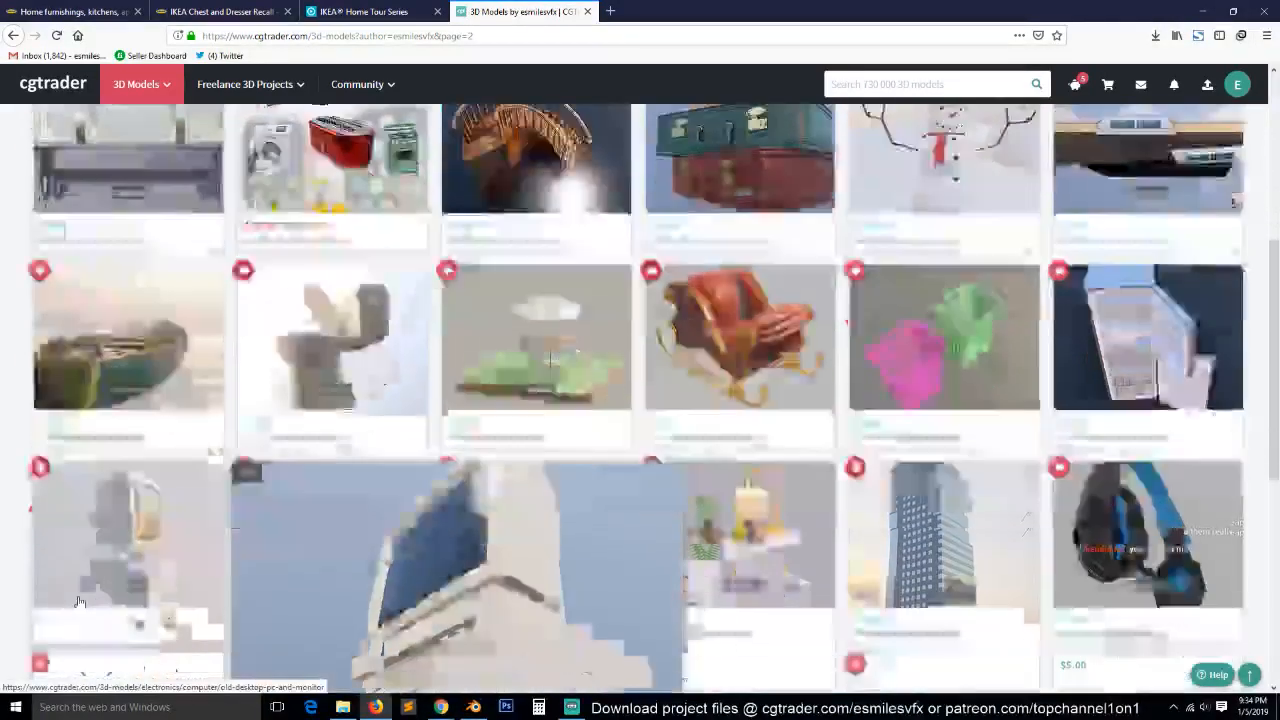
pyautogui.scroll(-1, 80, 603)
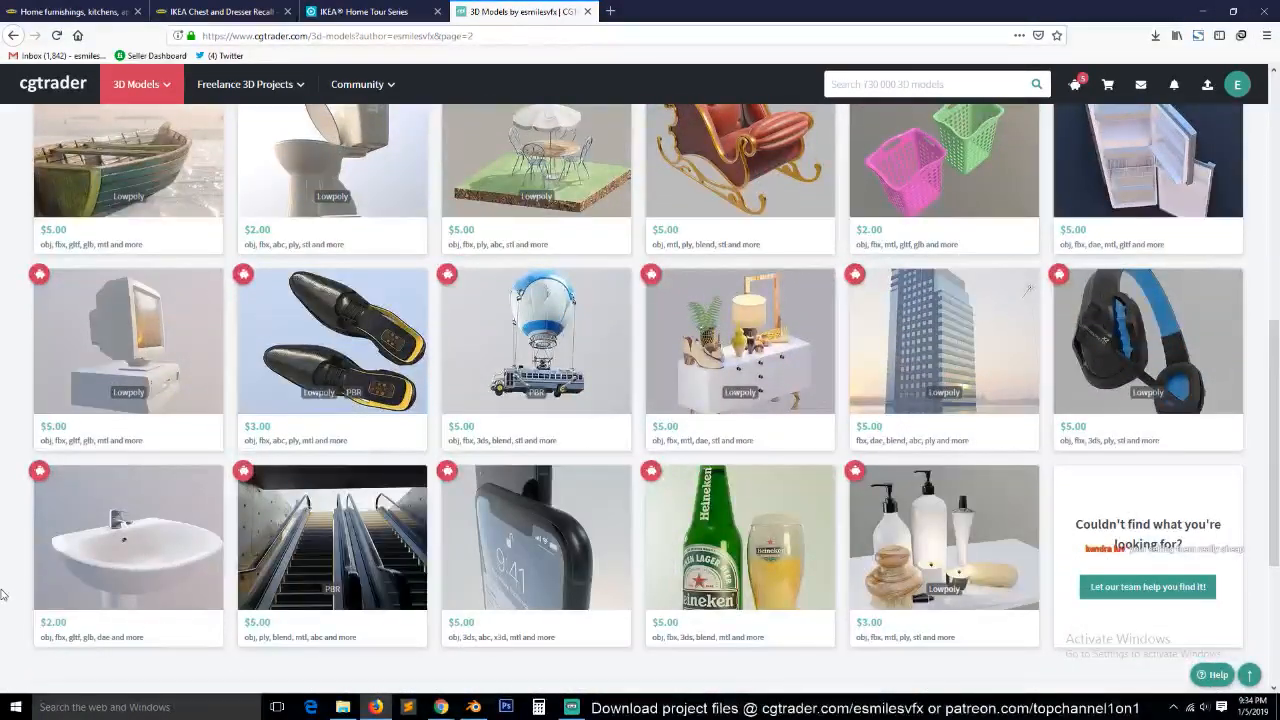
pyautogui.scroll(-2, 3, 596)
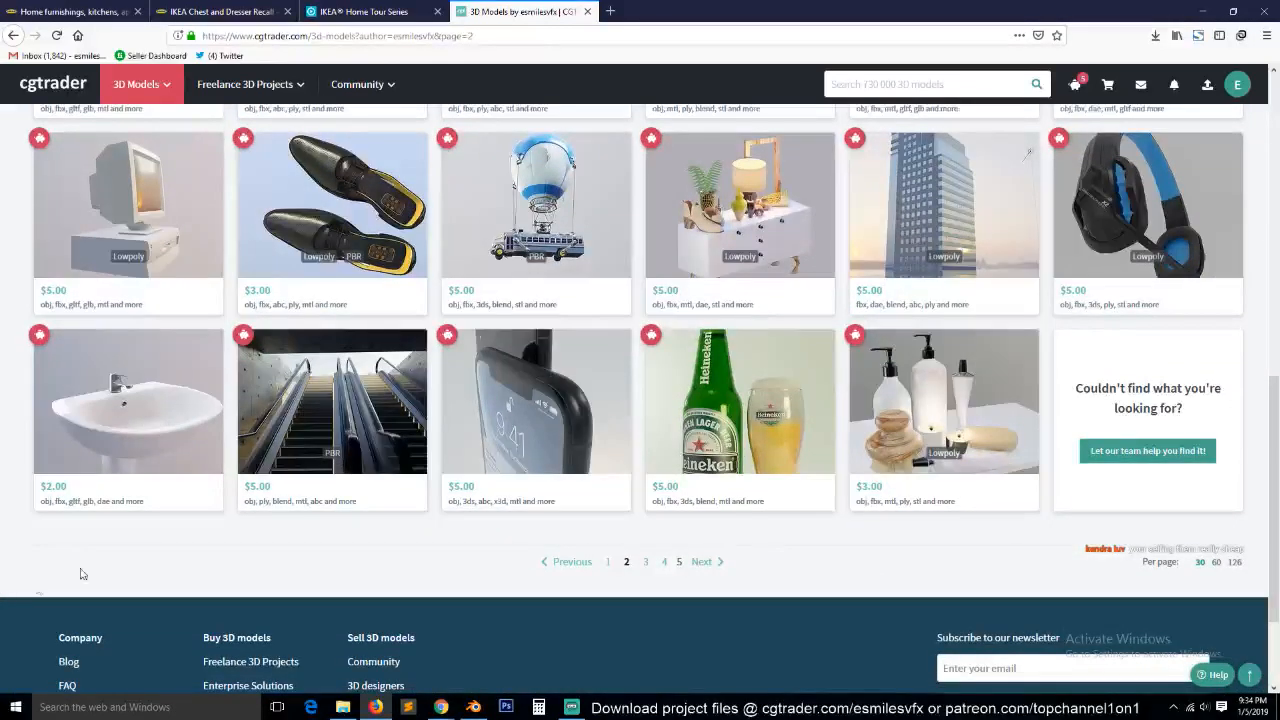
pyautogui.moveTo(287, 470)
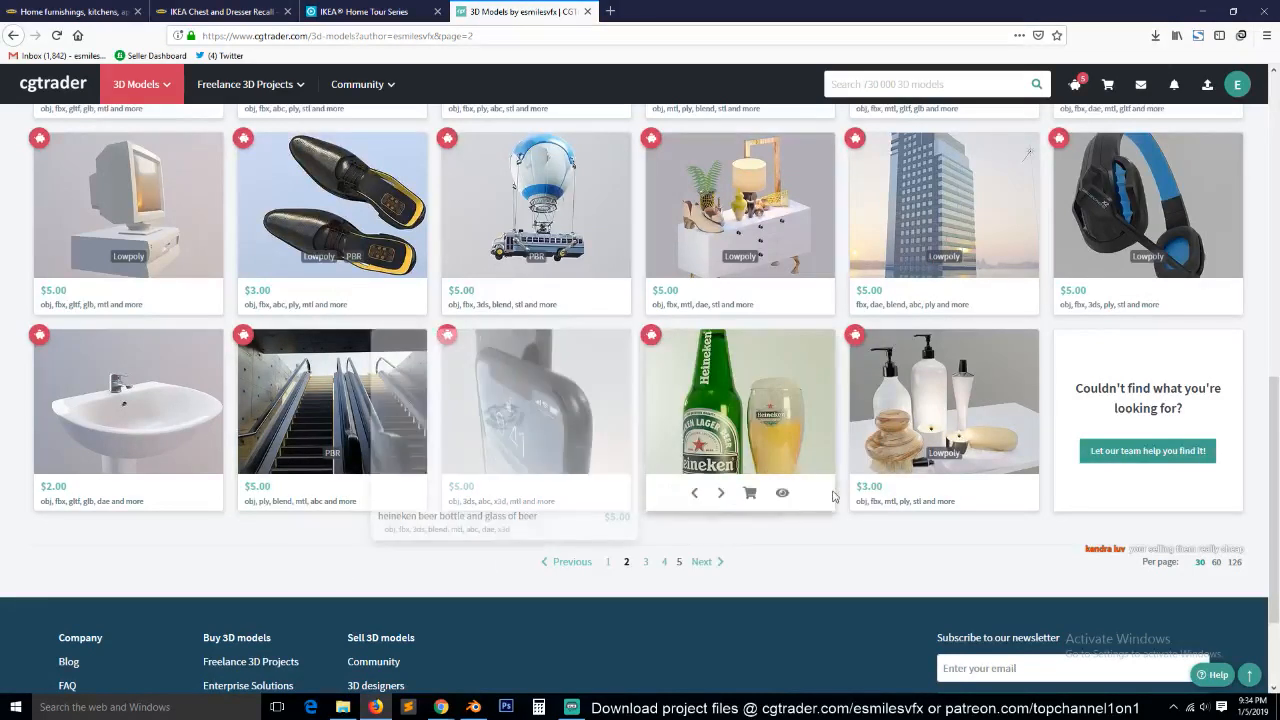
# Open the modern buffet model with lamp and plant, and view several of its preview images.
pyautogui.moveTo(746, 204)
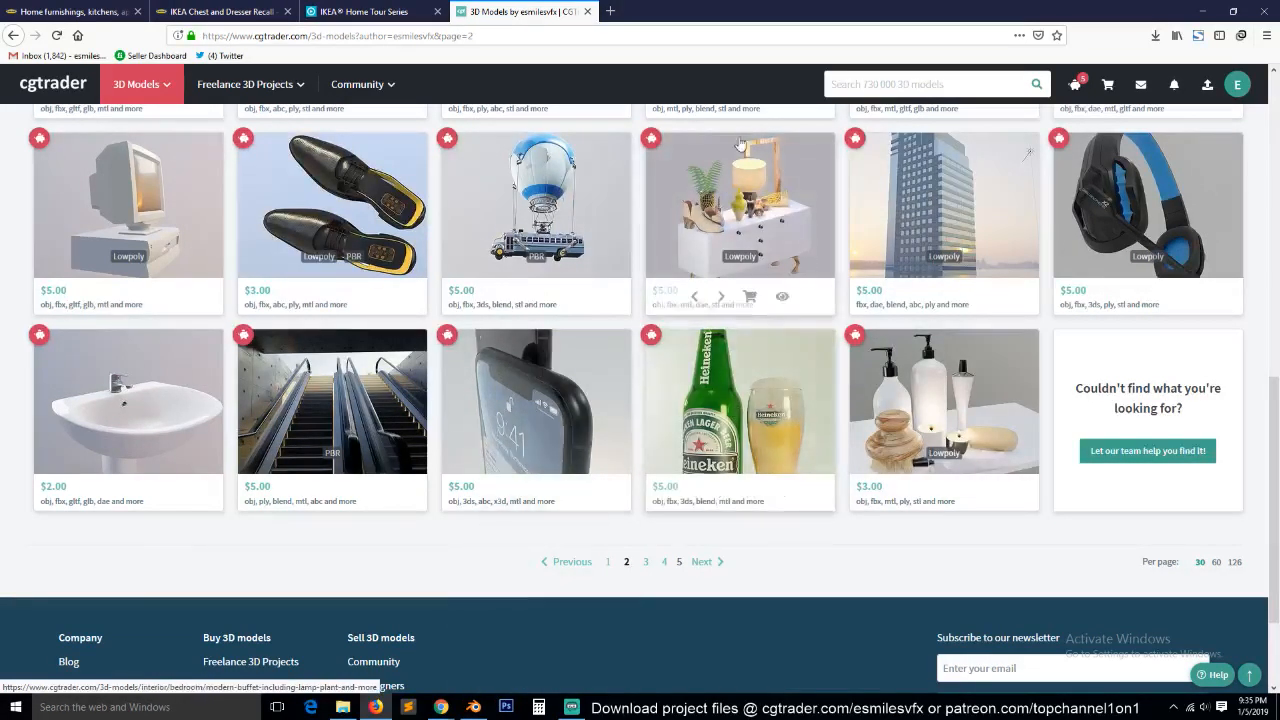
pyautogui.moveTo(749, 175)
pyautogui.click(650, 163)
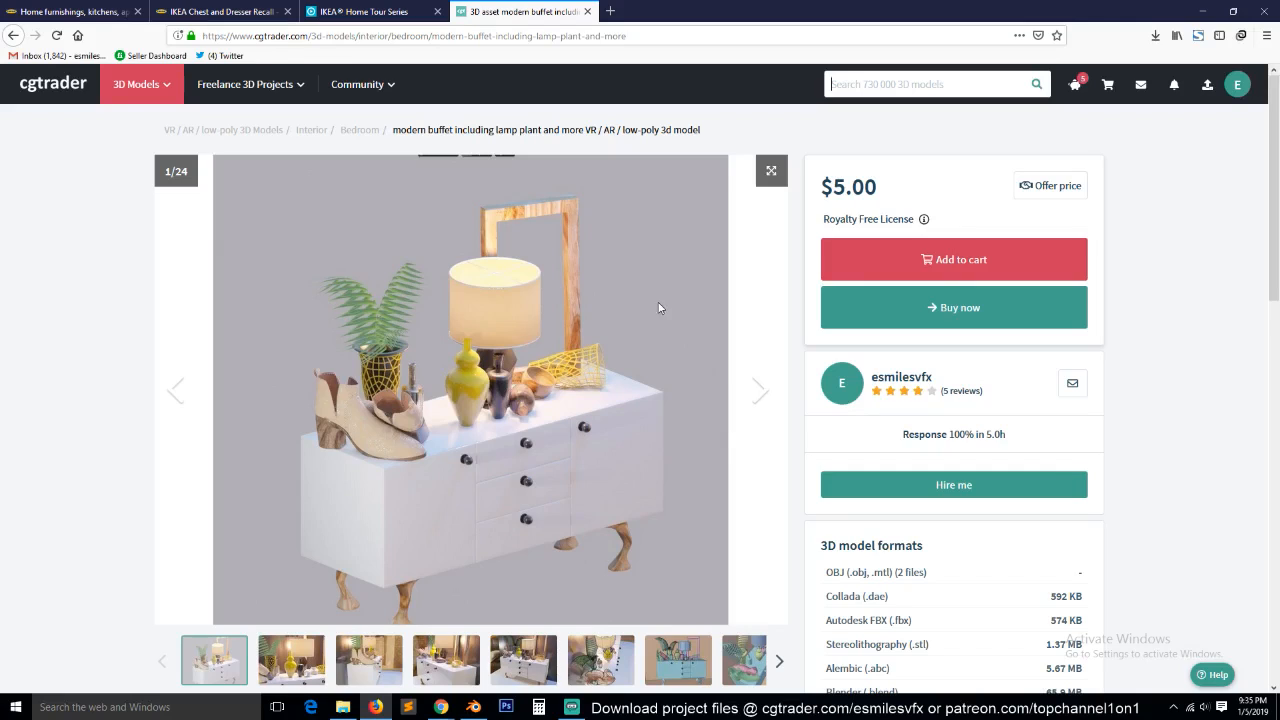
pyautogui.scroll(-3, 561, 452)
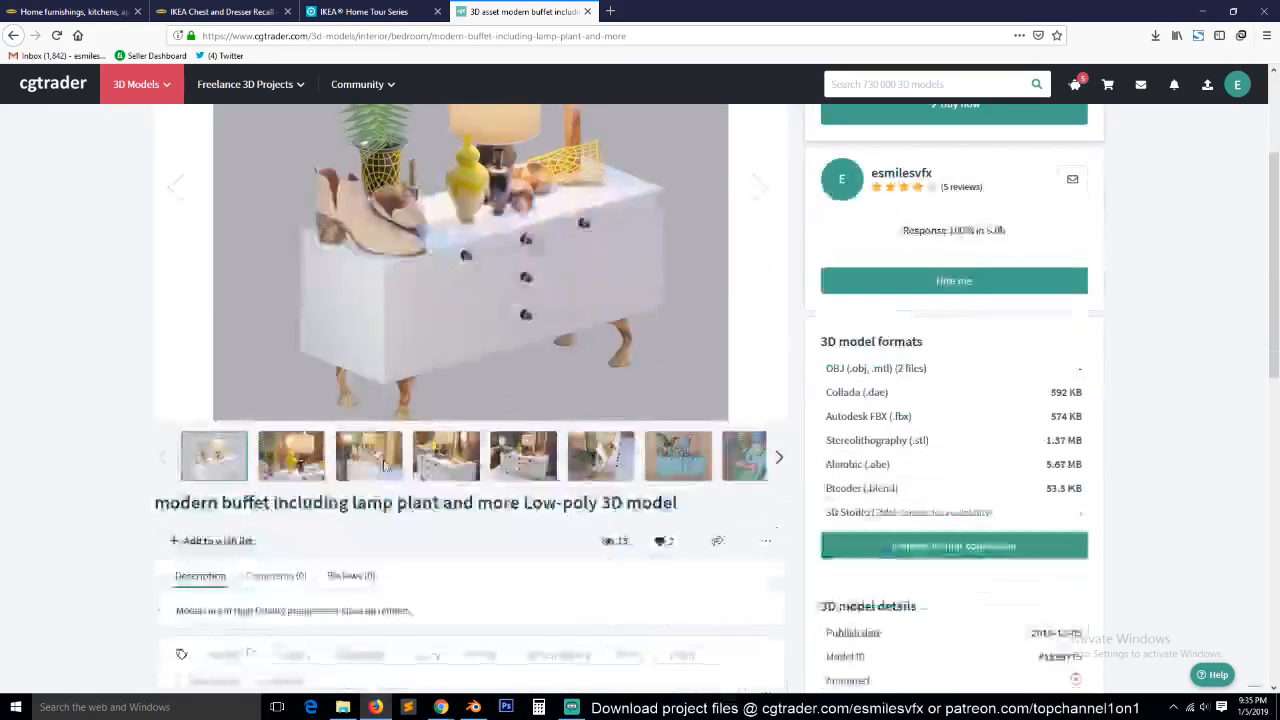
pyautogui.click(446, 456)
pyautogui.scroll(3, 405, 373)
pyautogui.scroll(-1, 405, 373)
pyautogui.click(369, 590)
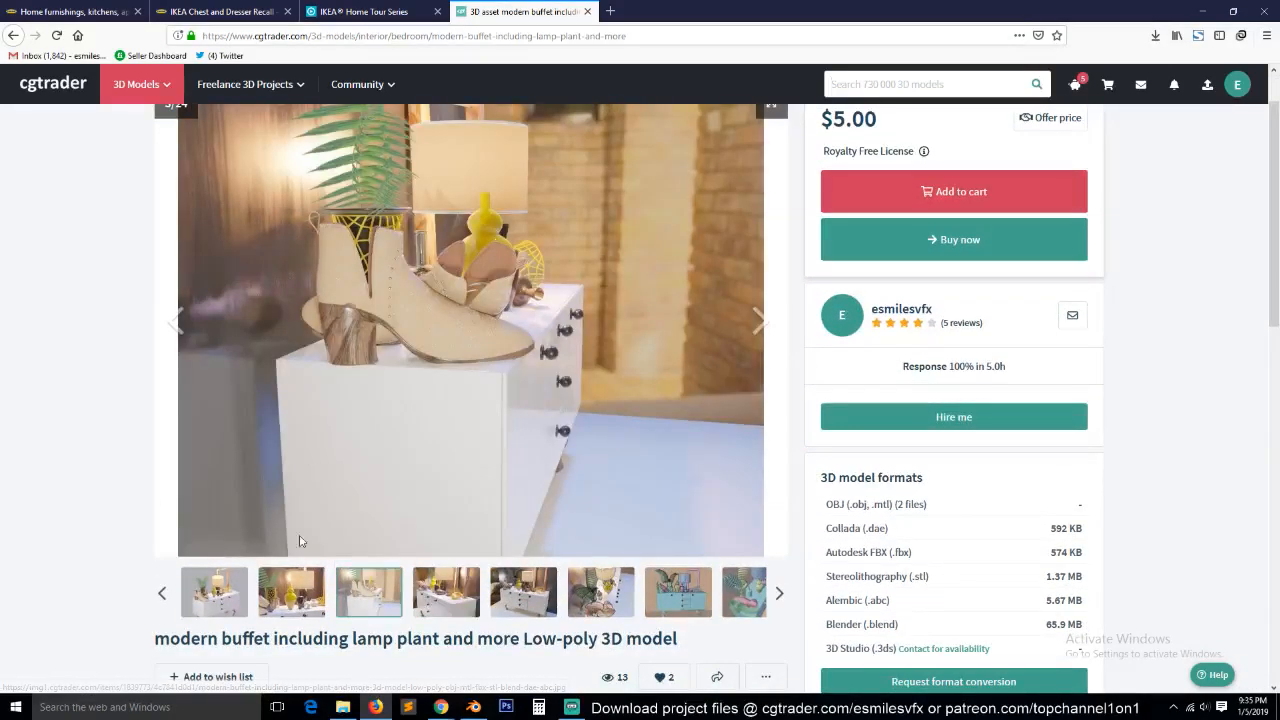
pyautogui.click(247, 597)
pyautogui.click(291, 592)
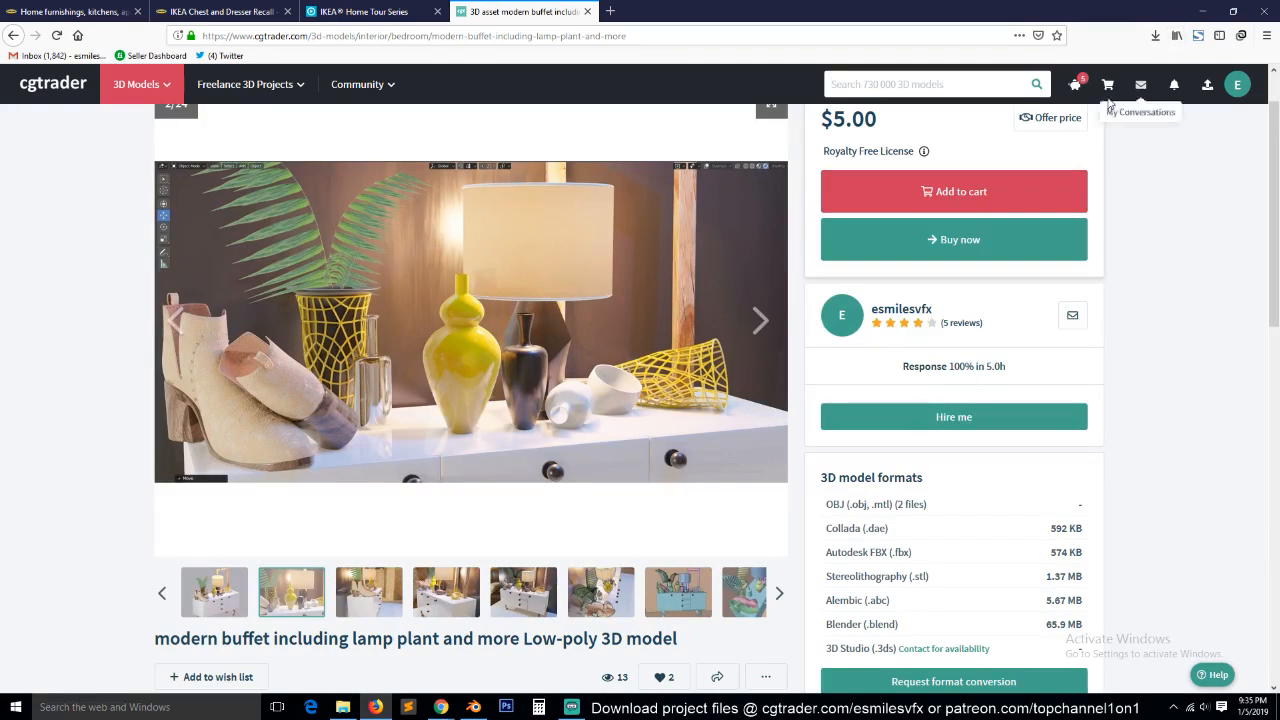
# Switch back to Blender and examine the gap between the upper wing's rear edge and the backrest.
pyautogui.click(1203, 11)
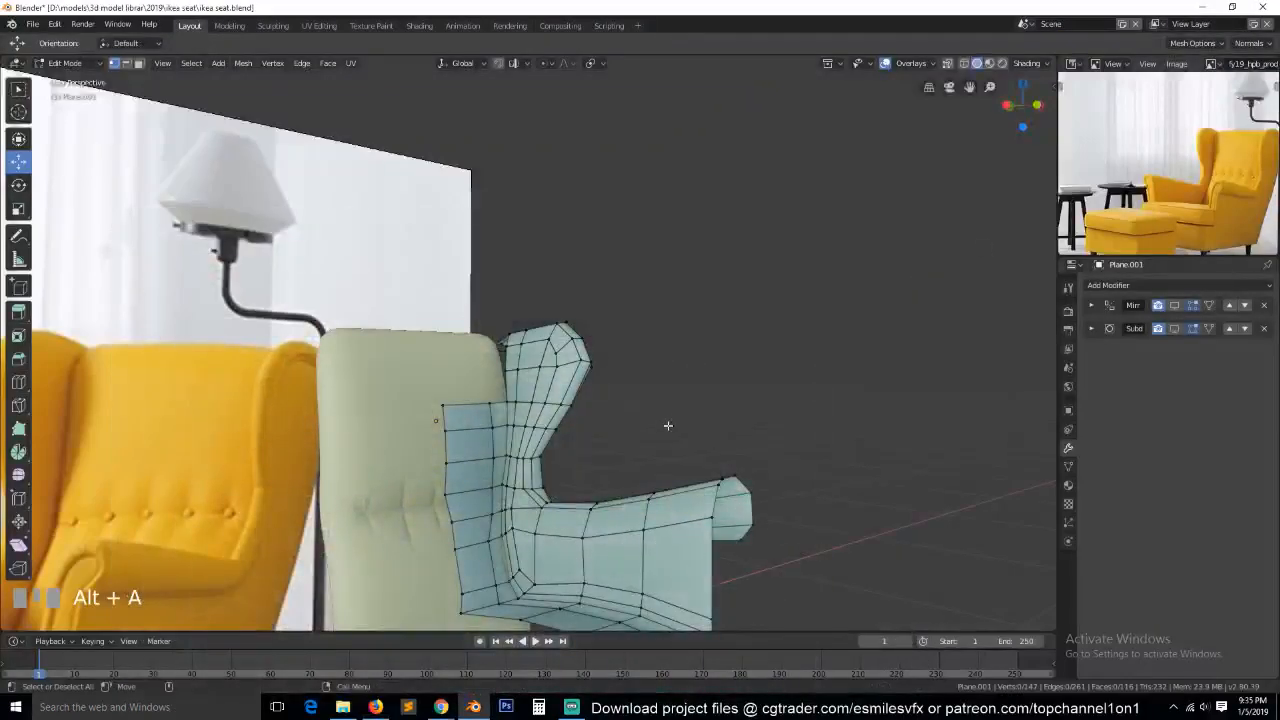
pyautogui.scroll(-3, 666, 444)
pyautogui.press('`')
pyautogui.moveTo(606, 498); pyautogui.dragTo(577, 534, button='middle')
pyautogui.scroll(2, 505, 380)
pyautogui.scroll(1, 505, 380)
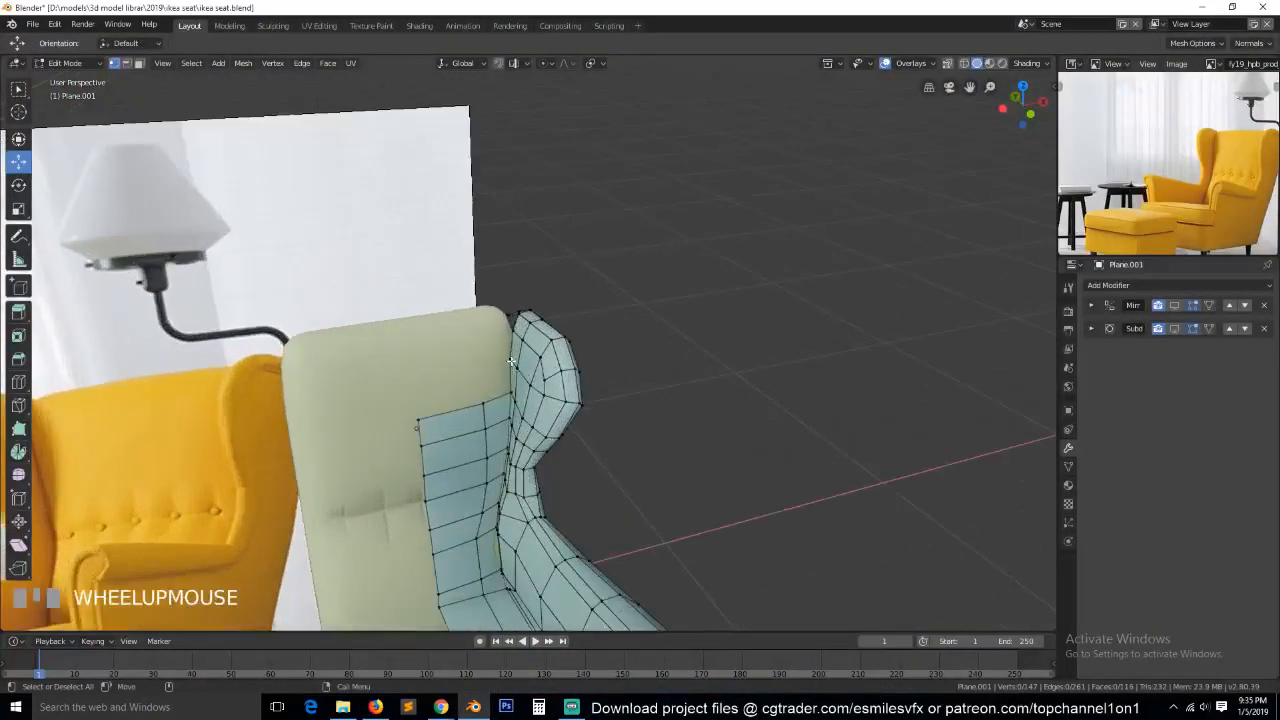
pyautogui.click(513, 331)
pyautogui.keyDown('shift'); pyautogui.click(509, 305); pyautogui.keyUp('shift')
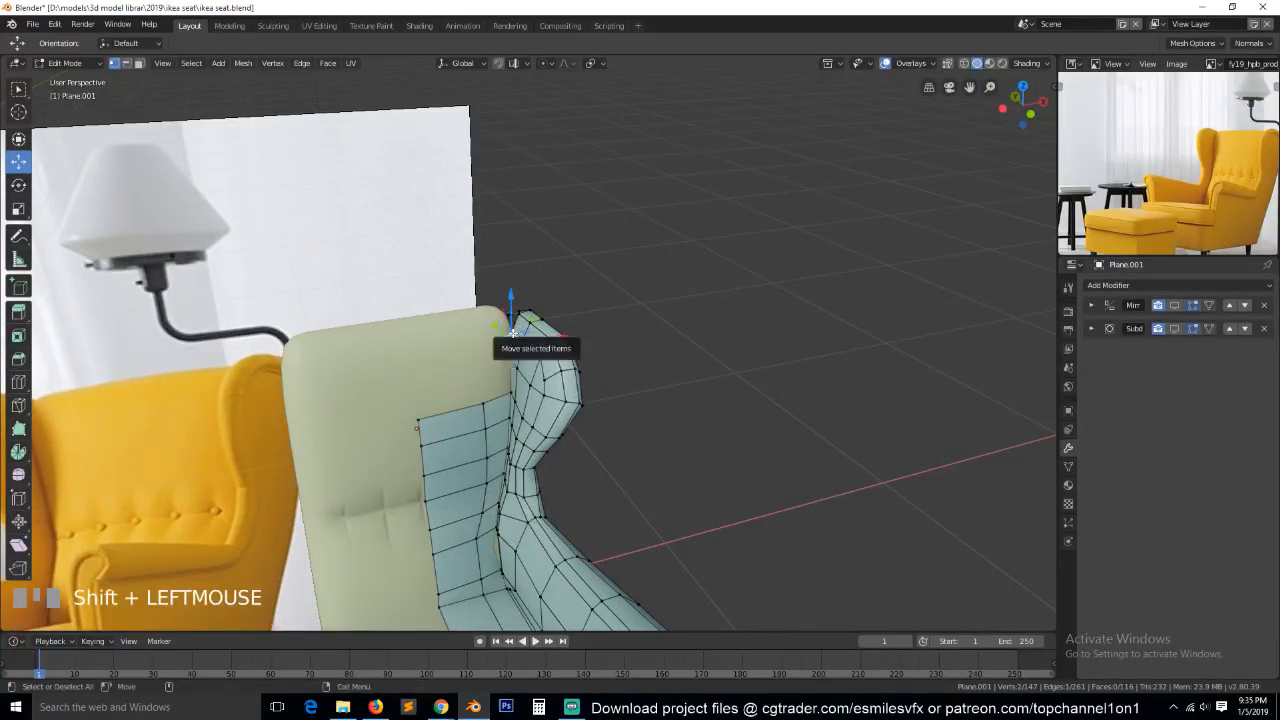
pyautogui.press('KP_Decimal')
pyautogui.press('`')
pyautogui.scroll(-2, 597, 393)
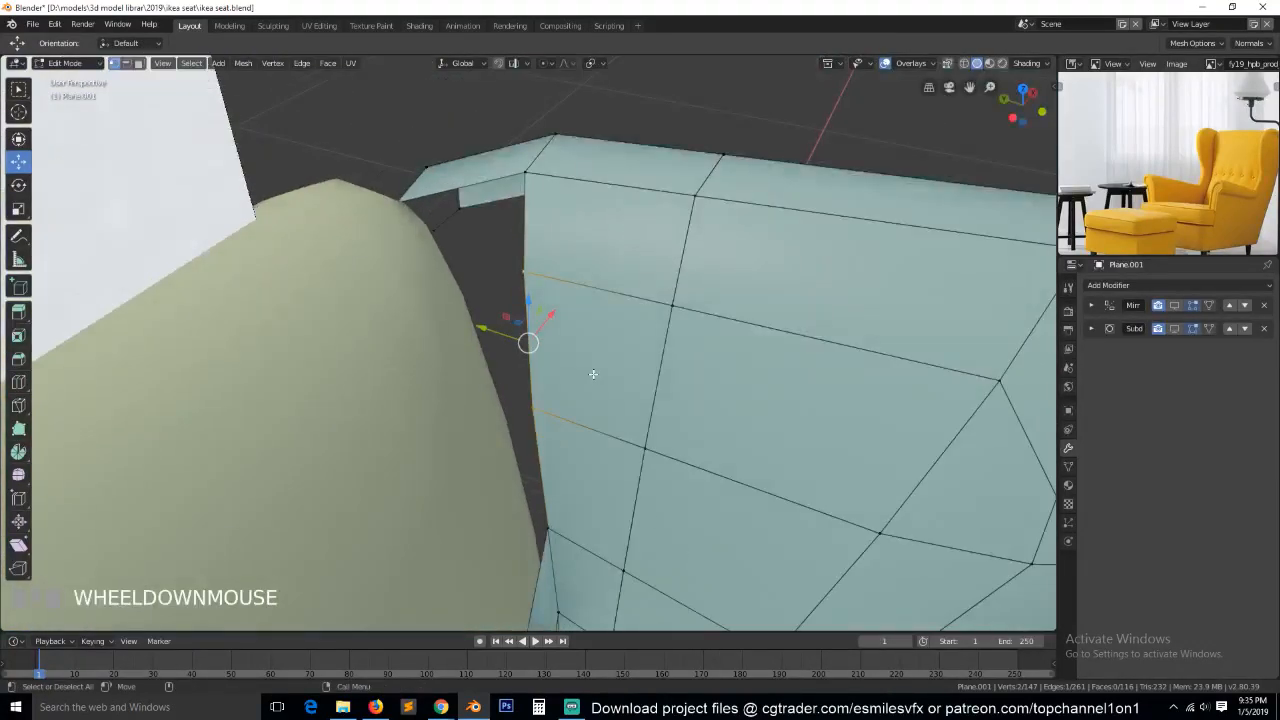
pyautogui.scroll(-4, 638, 414)
pyautogui.press('`')
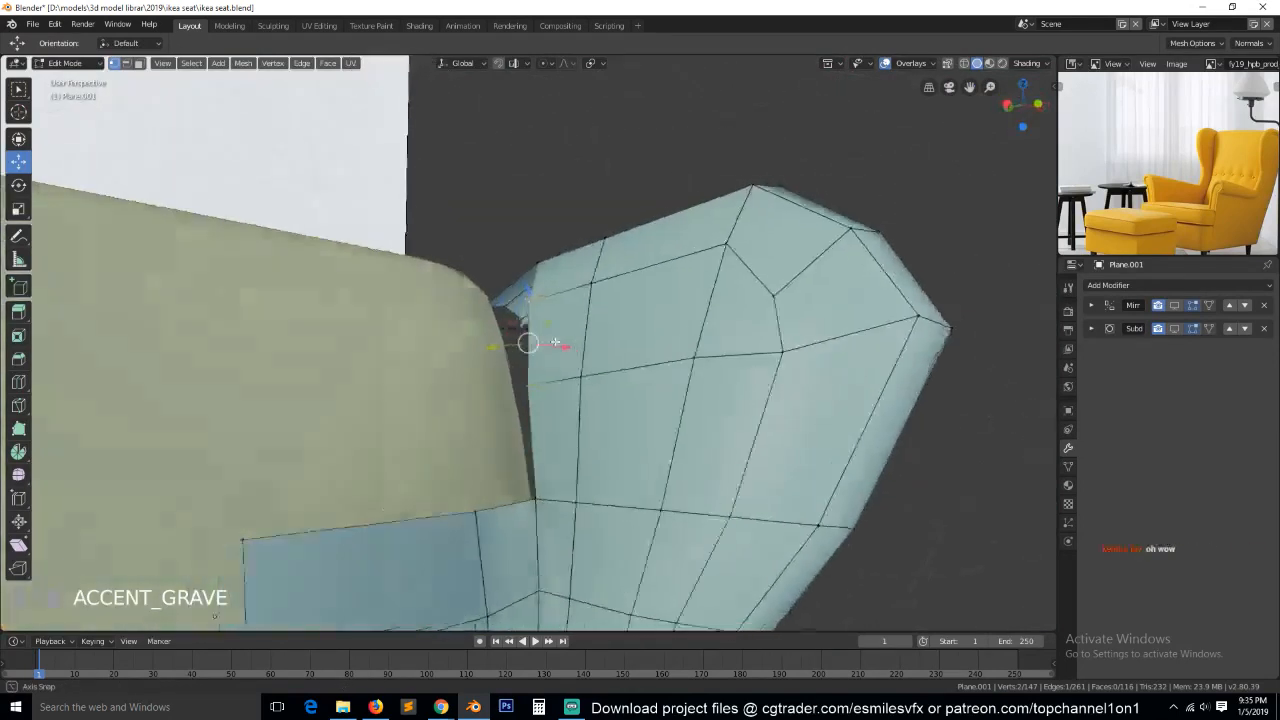
# Delete the stray vertex hanging off the rear end of the upper wing's border strip.
pyautogui.moveTo(543, 396); pyautogui.dragTo(301, 271, button='middle')
pyautogui.moveTo(1246, 164); pyautogui.dragTo(1166, 150, button='middle')
pyautogui.moveTo(790, 245); pyautogui.dragTo(600, 342, button='middle')
pyautogui.click(597, 278)
pyautogui.press('x')
pyautogui.click(601, 278)
# Rotate the rear end edges of the wing's border strip by -43.8° in top view.
pyautogui.scroll(2, 591, 342)
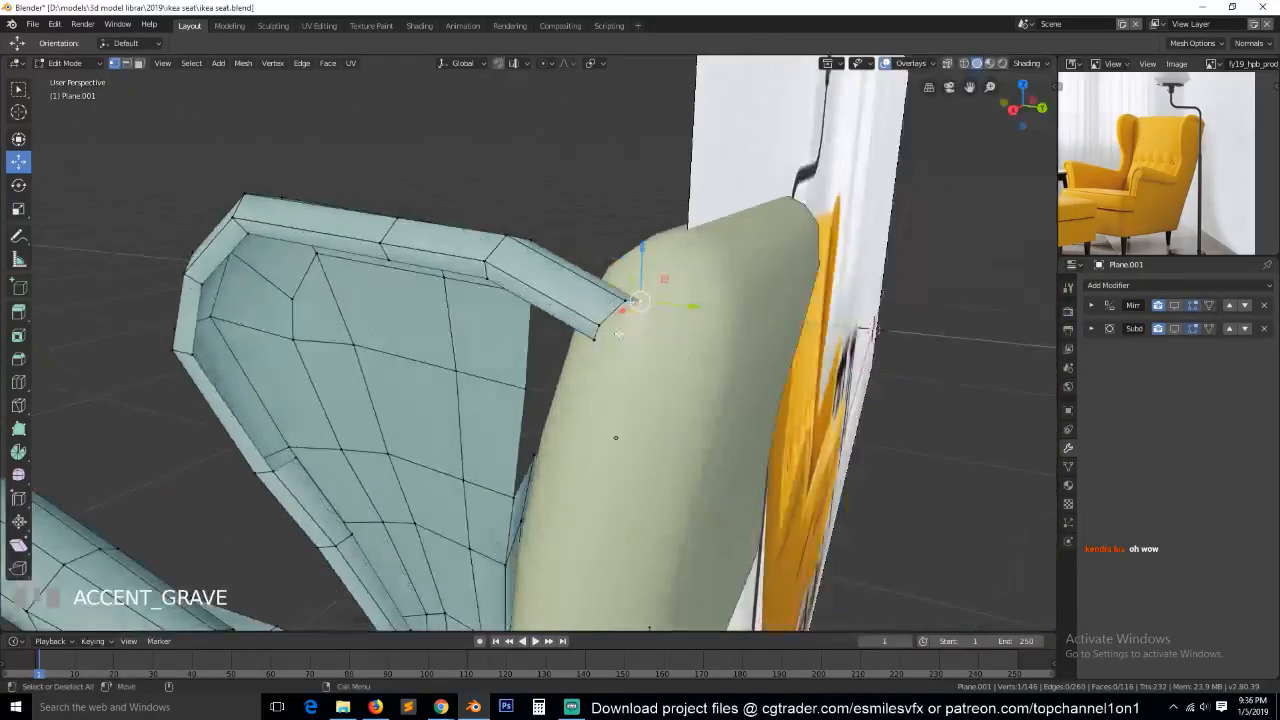
pyautogui.keyDown('ctrl'); pyautogui.click(605, 342); pyautogui.keyUp('ctrl')
pyautogui.press('KP_7')
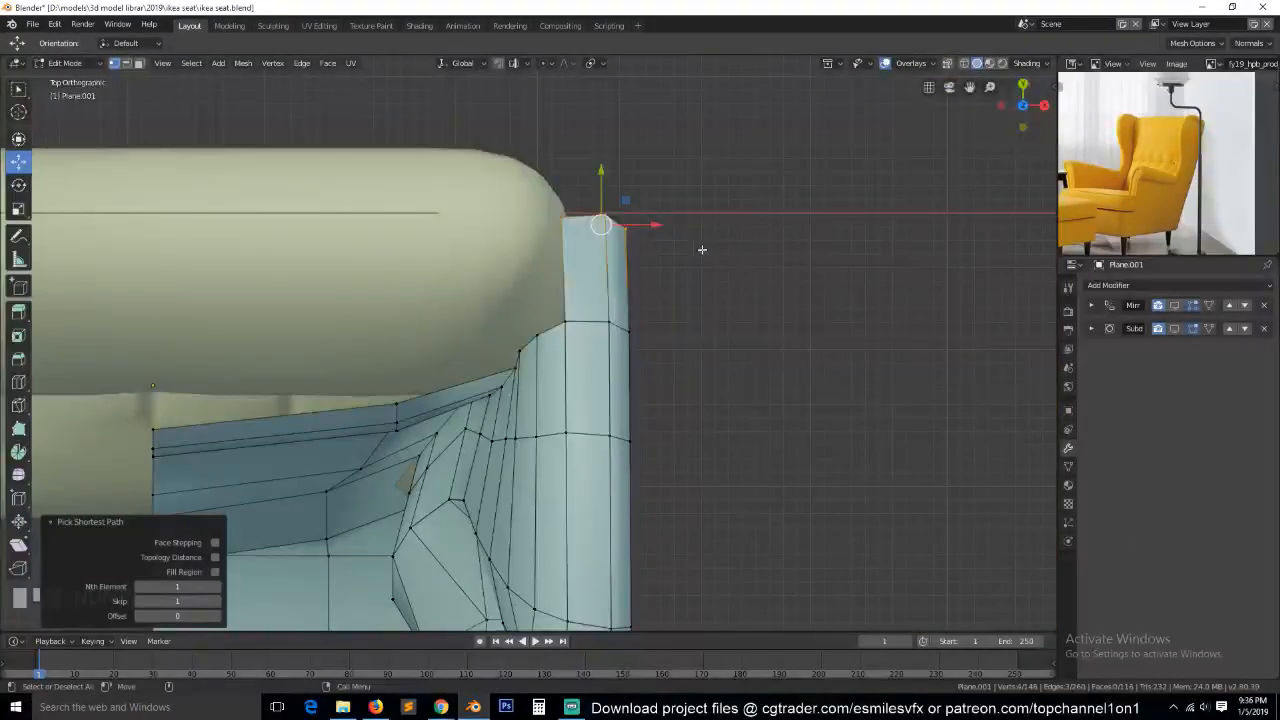
pyautogui.press('r')
pyautogui.click(669, 186)
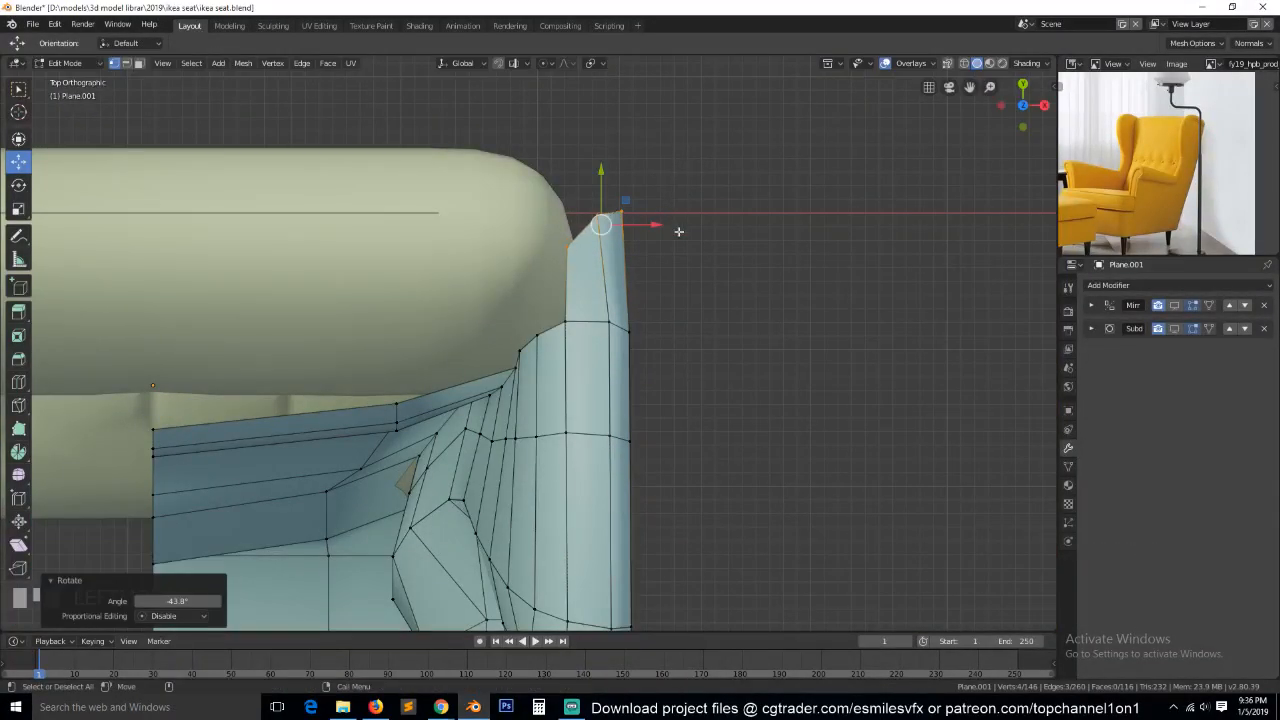
# Extrude the strip's end edges around the backrest corner, rotate the new end and move it -0.0102 m in X.
pyautogui.press('e')
pyautogui.click(661, 194)
pyautogui.press('r')
pyautogui.click(676, 161)
pyautogui.moveTo(640, 201); pyautogui.dragTo(626, 202)
pyautogui.scroll(-4, 624, 209)
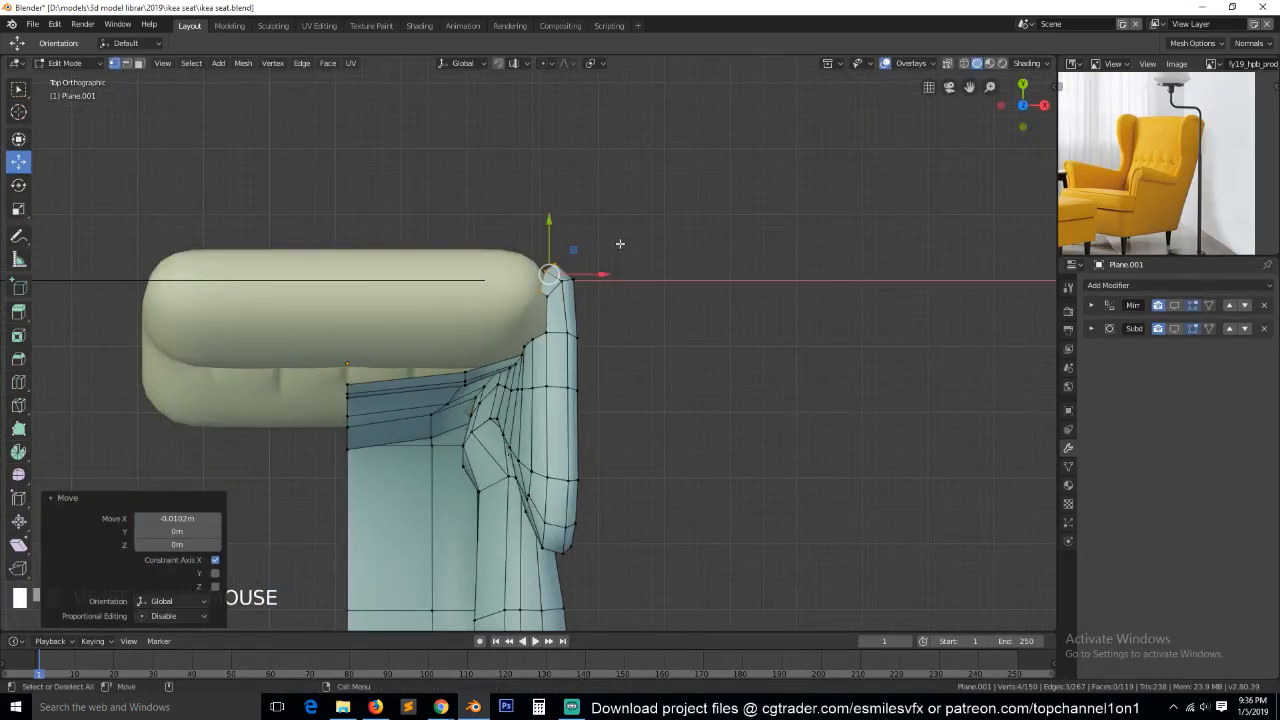
# Extend the border strip behind the backrest to the chair's centre line and enable viewport display of the Mirror modifier.
pyautogui.press('g')
pyautogui.click(395, 242)
pyautogui.hotkey('alt', 'z')
pyautogui.moveTo(466, 270); pyautogui.dragTo(396, 270)
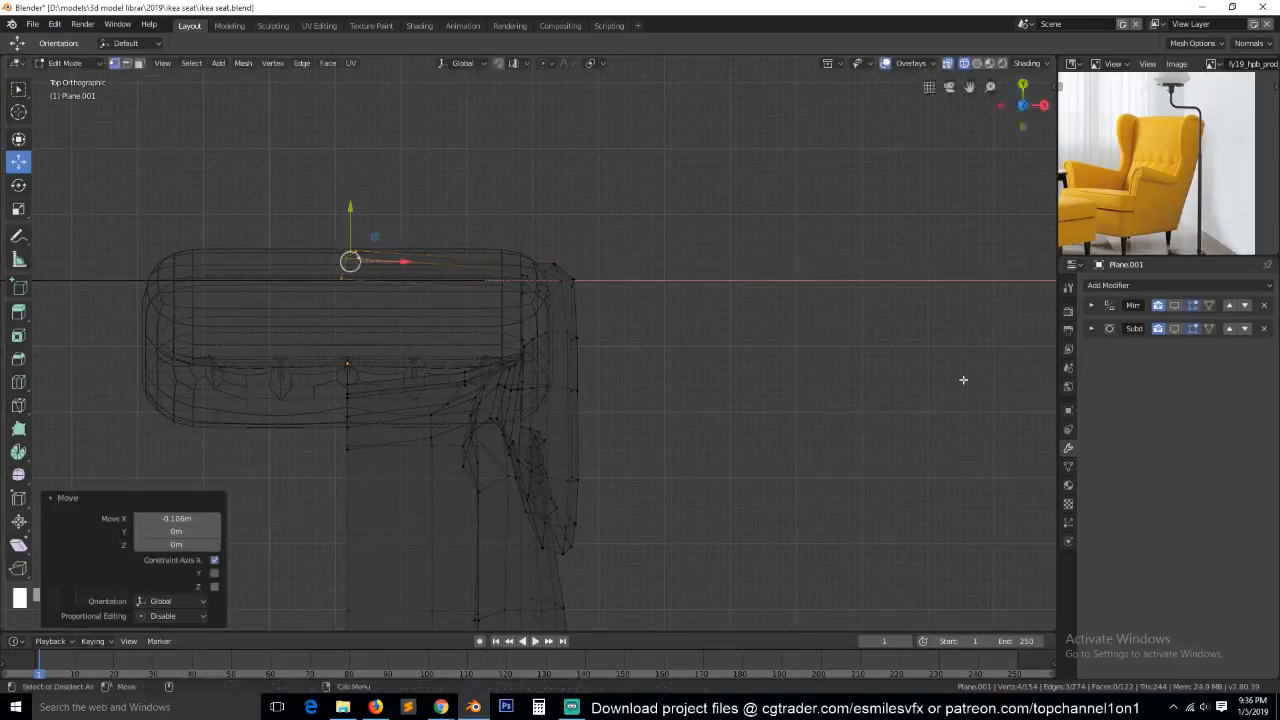
pyautogui.click(1174, 305)
pyautogui.press('g')
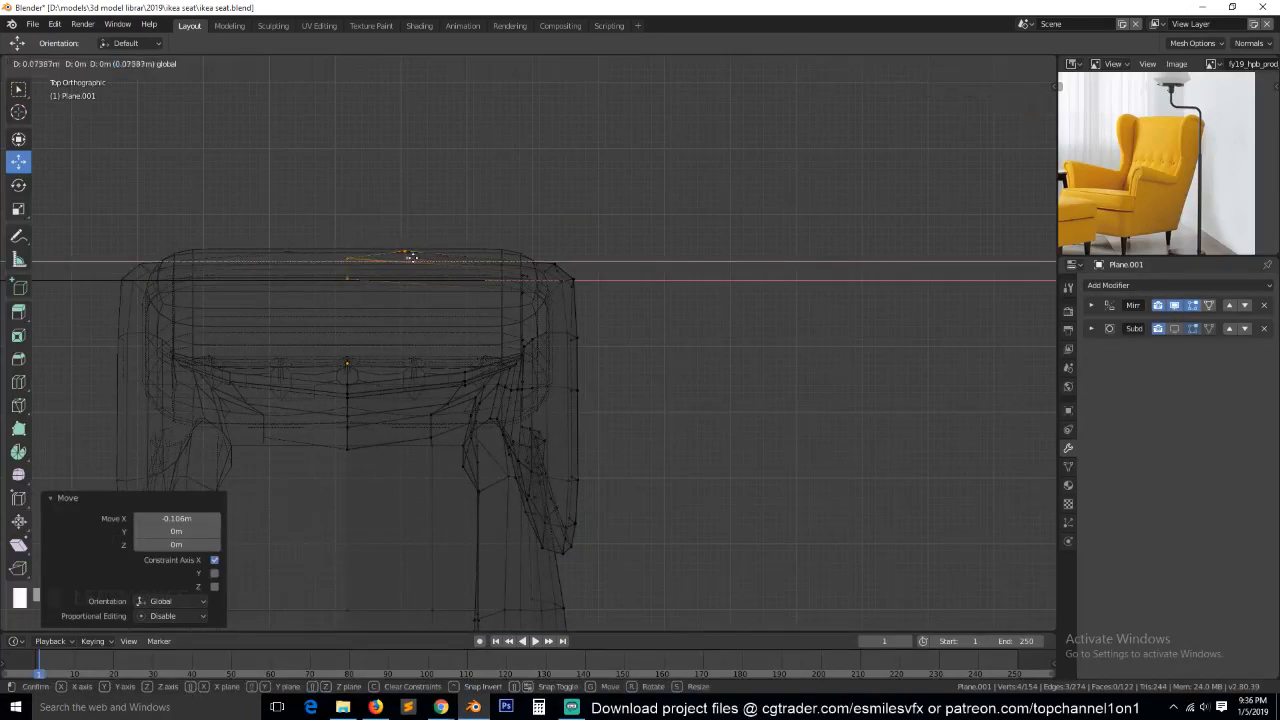
pyautogui.press('Escape')
pyautogui.press('g')
pyautogui.click(583, 323)
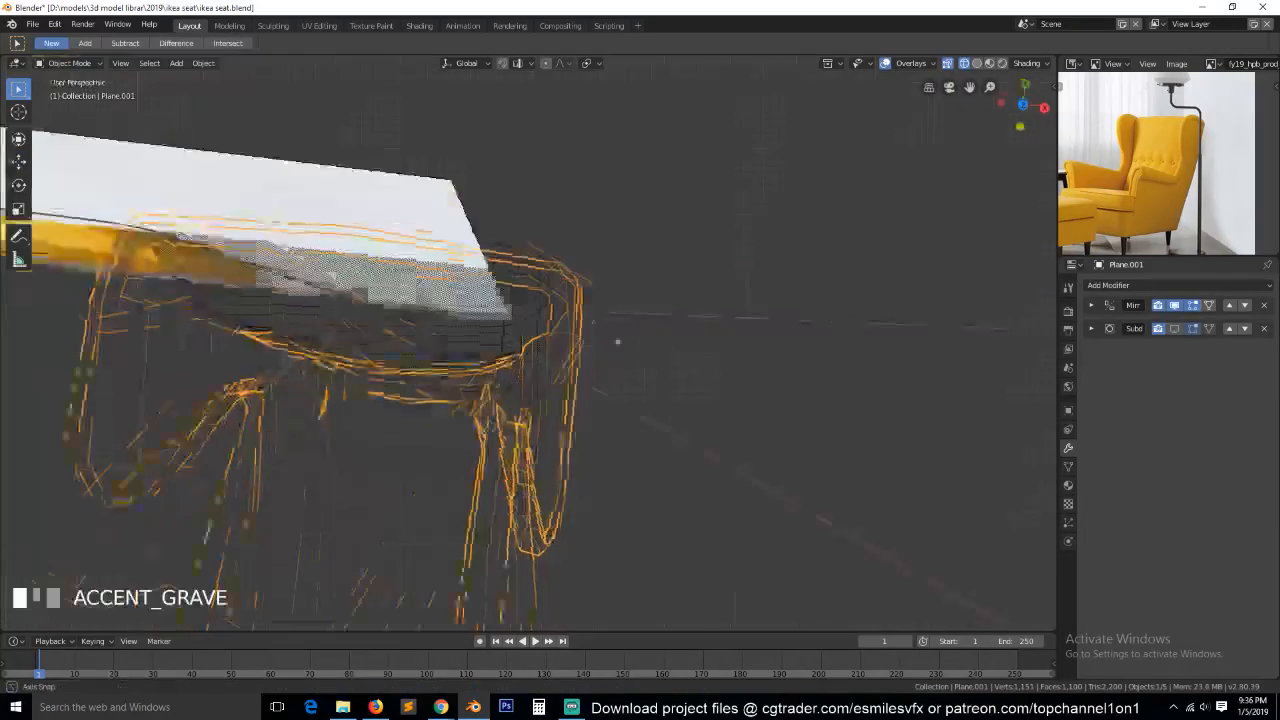
pyautogui.moveTo(618, 342); pyautogui.dragTo(457, 266, button='middle')
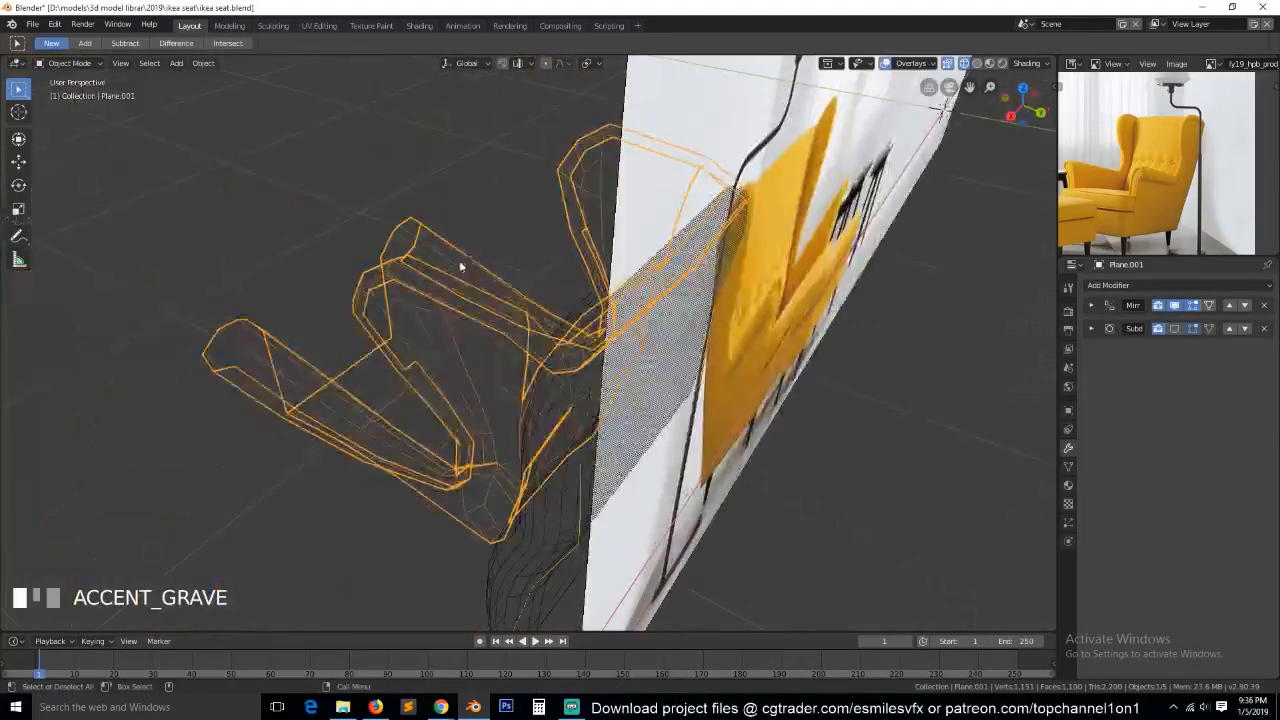
# Return the viewport to solid shading and hide the backrest cushion.
pyautogui.press('z')
pyautogui.click(614, 258)
pyautogui.moveTo(616, 258)
pyautogui.mouseDown(button='middle')
pyautogui.moveTo(789, 278)
pyautogui.moveTo(697, 260)
pyautogui.mouseUp(button='middle')
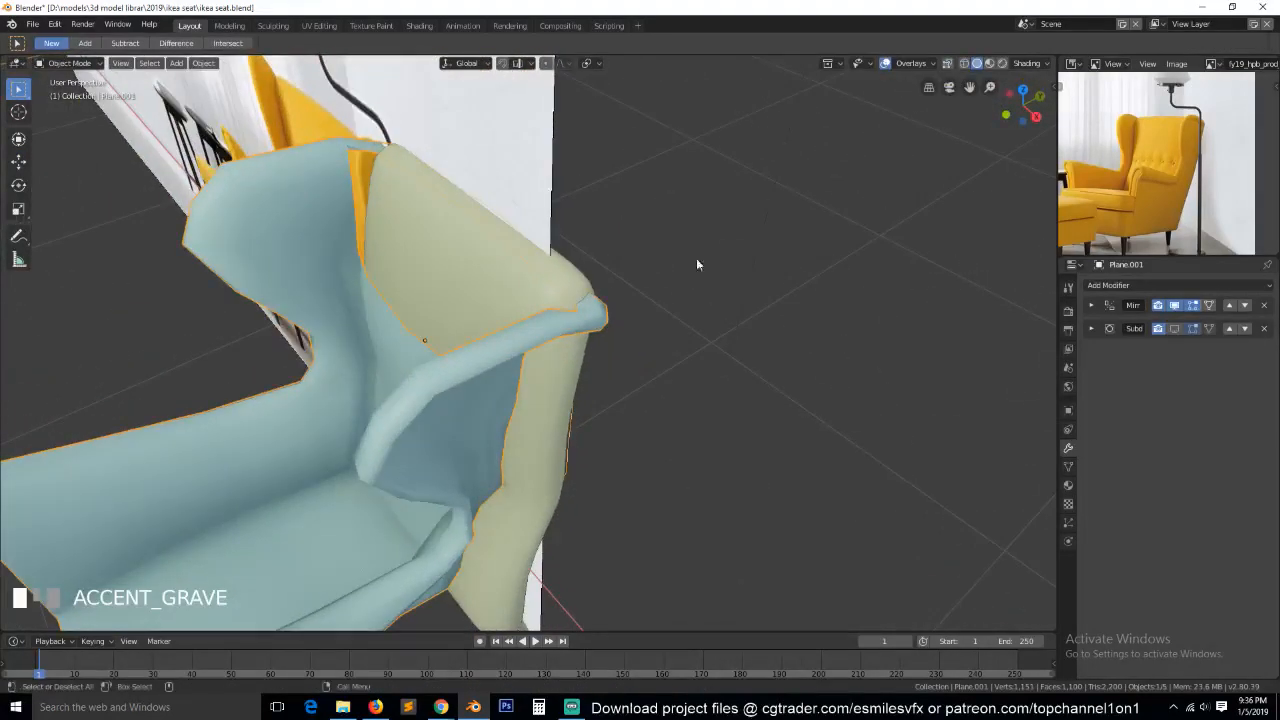
pyautogui.click(506, 268)
pyautogui.press('h')
# Cut two evenly spaced edge loops across the rear rail between the wing corner and the centre.
pyautogui.click(527, 280)
pyautogui.press('`')
pyautogui.moveTo(528, 281); pyautogui.dragTo(634, 294, button='middle')
pyautogui.hotkey('ctrl', 'r')
pyautogui.scroll(1, 505, 265)
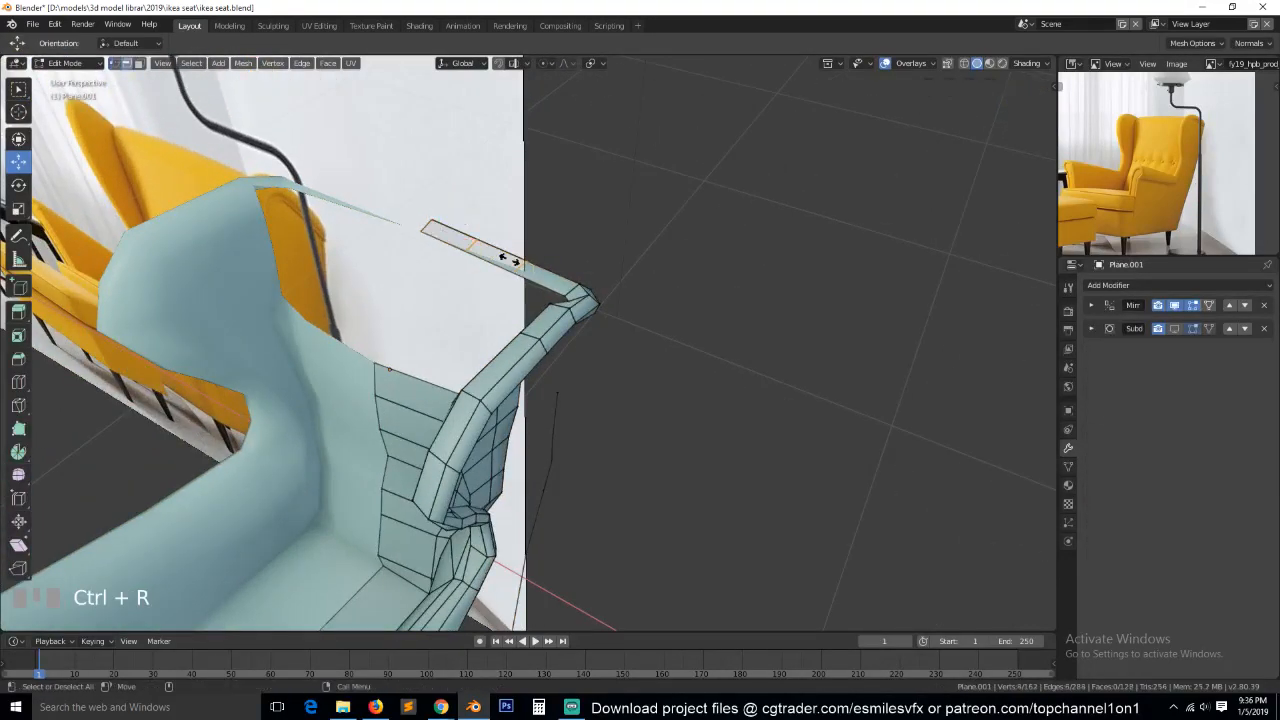
pyautogui.click(507, 260)
pyautogui.rightClick(507, 260)
# Move the rear rail's new middle section 0.00527 m backward along Y to give the rail a slight curve.
pyautogui.press('KP_3')
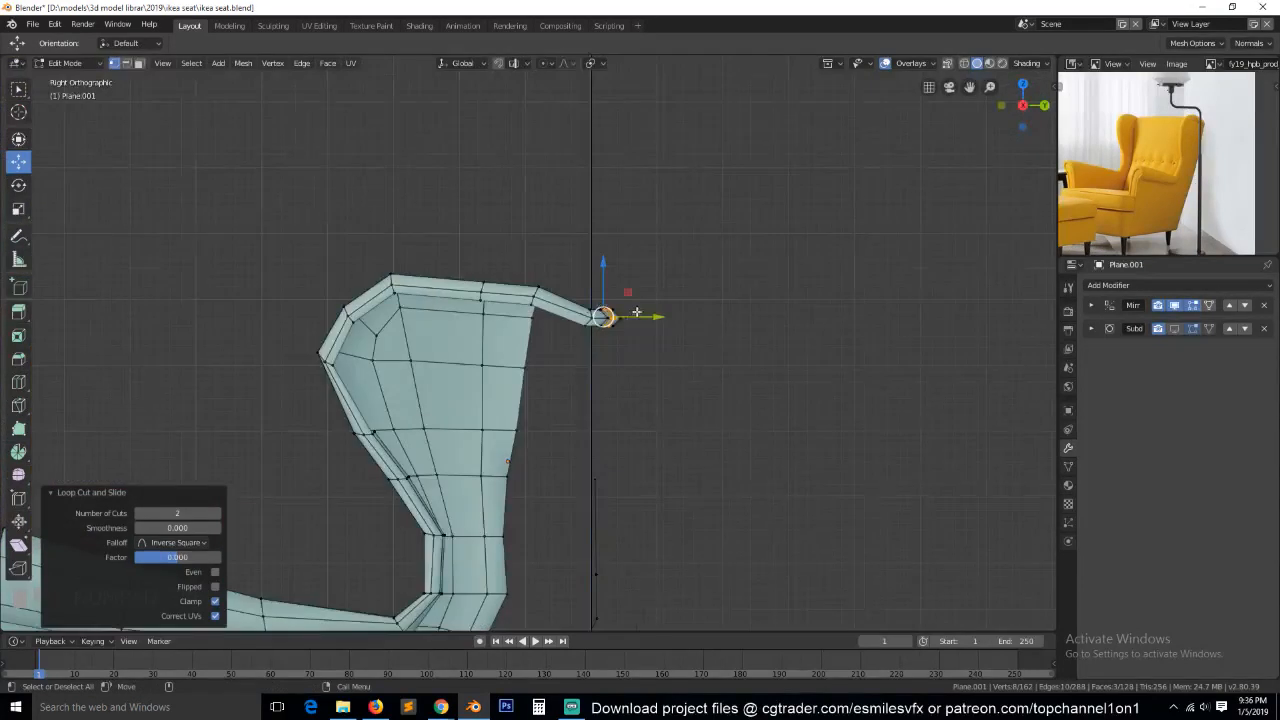
pyautogui.scroll(3, 635, 313)
pyautogui.press('e')
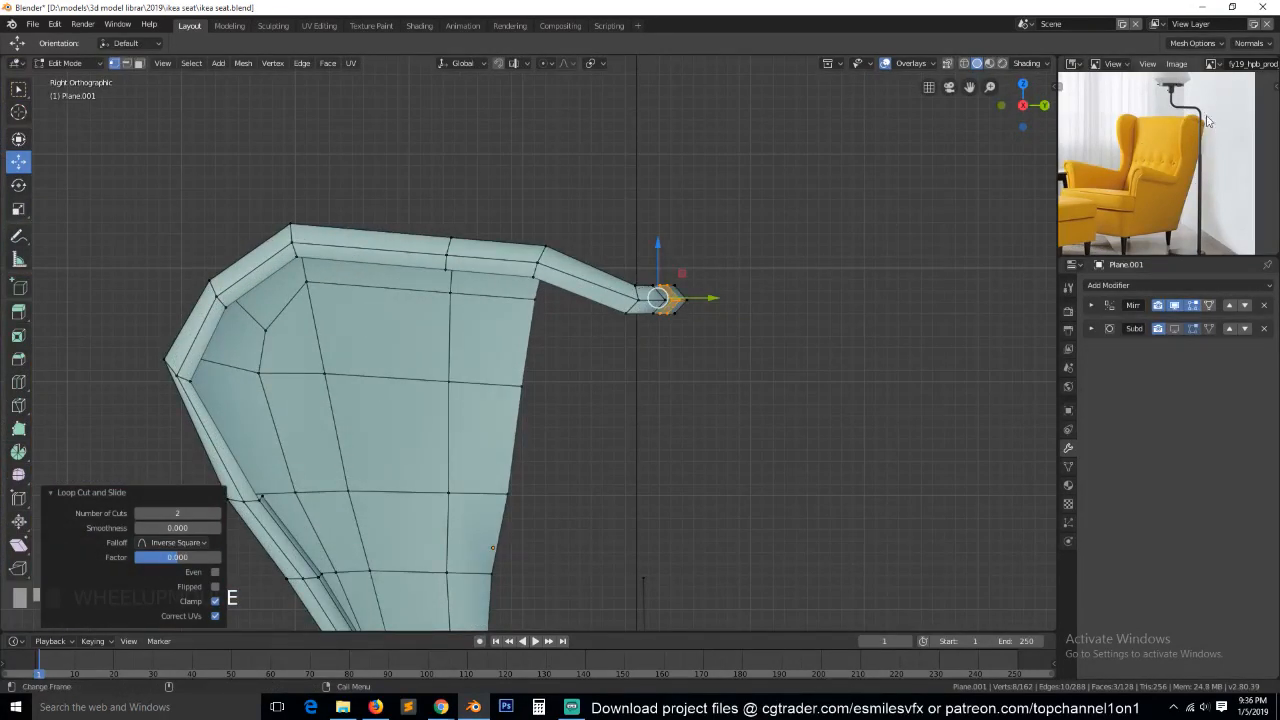
pyautogui.moveTo(697, 300); pyautogui.dragTo(704, 304)
pyautogui.moveTo(688, 309); pyautogui.dragTo(740, 356, button='middle')
pyautogui.press('KP_7')
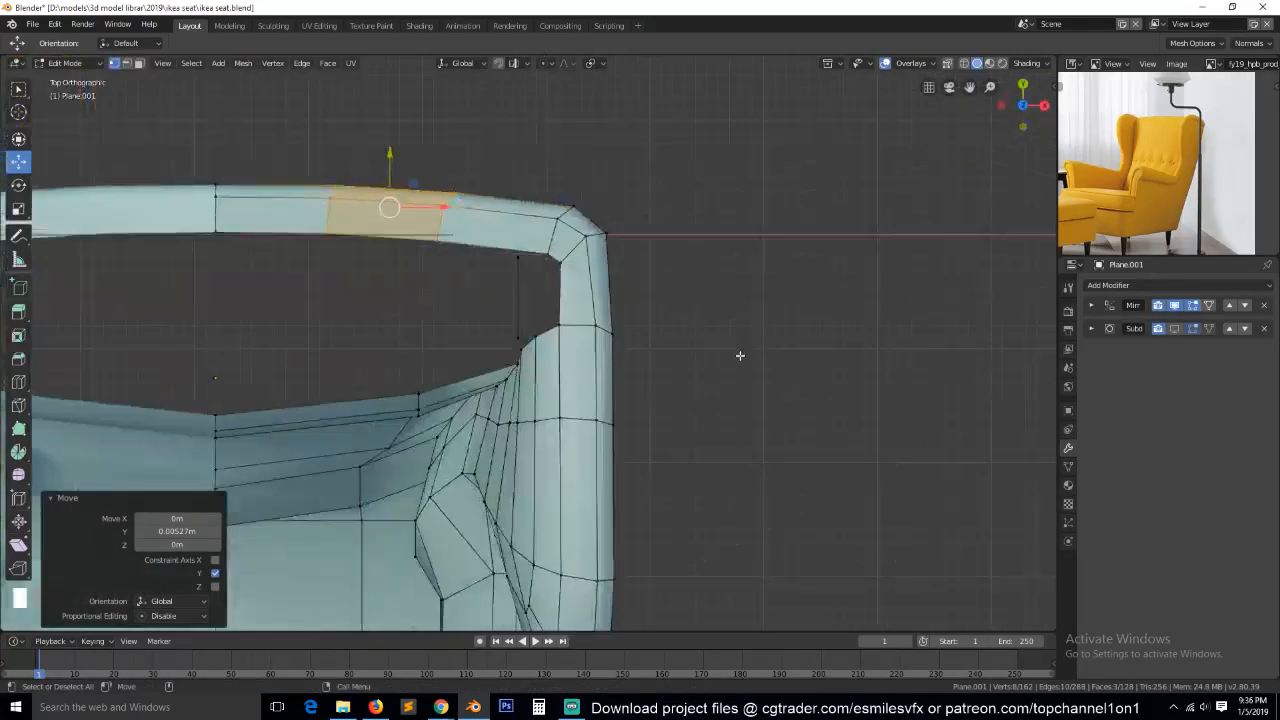
pyautogui.keyDown('alt'); pyautogui.click(443, 210); pyautogui.keyUp('alt')
pyautogui.click(441, 215)
pyautogui.hotkey('alt', 'a')
# Add a vertical edge loop through the inner backrest panel beside the wing.
pyautogui.moveTo(440, 338); pyautogui.dragTo(496, 280, button='middle')
pyautogui.scroll(-3, 486, 287)
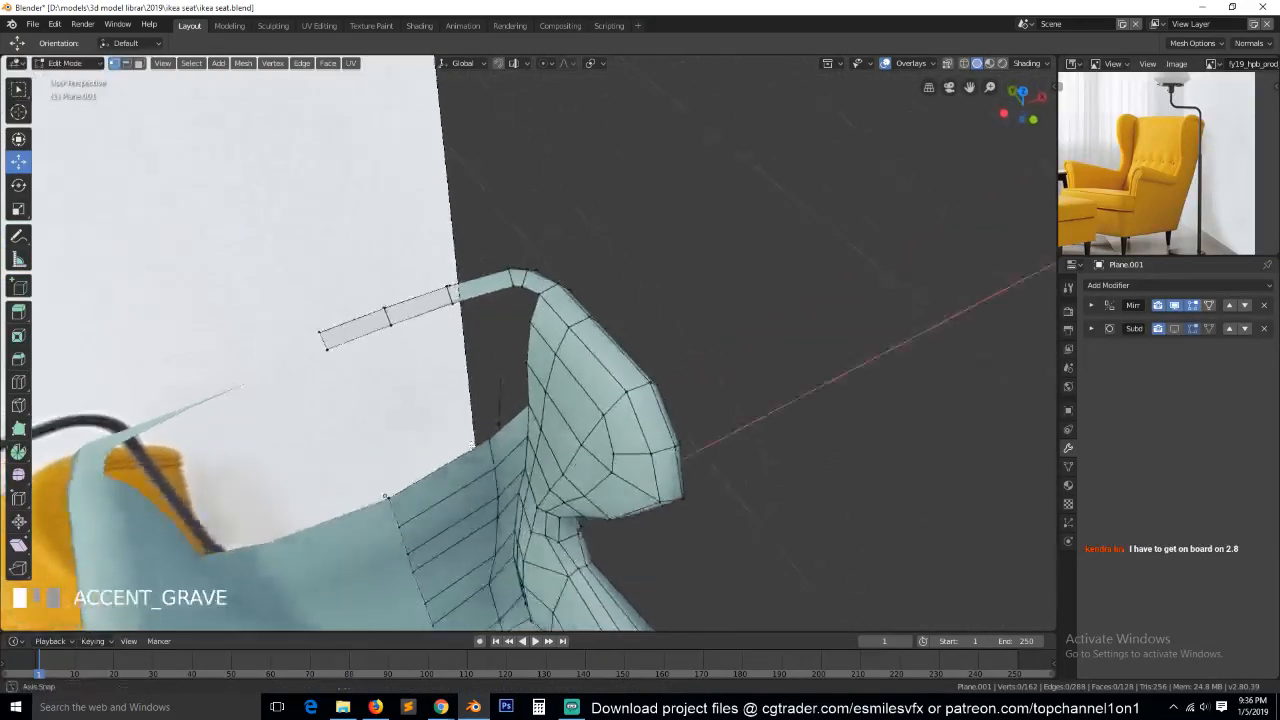
pyautogui.scroll(-2, 471, 444)
pyautogui.moveTo(471, 444); pyautogui.dragTo(505, 350, button='middle')
pyautogui.scroll(-3, 580, 444)
pyautogui.hotkey('ctrl', 'r')
pyautogui.click(495, 434)
# Examine the edge flow of the inner backrest, seat and wing from several angles.
pyautogui.press('KP_Decimal')
pyautogui.click(425, 169)
pyautogui.moveTo(426, 170); pyautogui.dragTo(518, 255, button='middle')
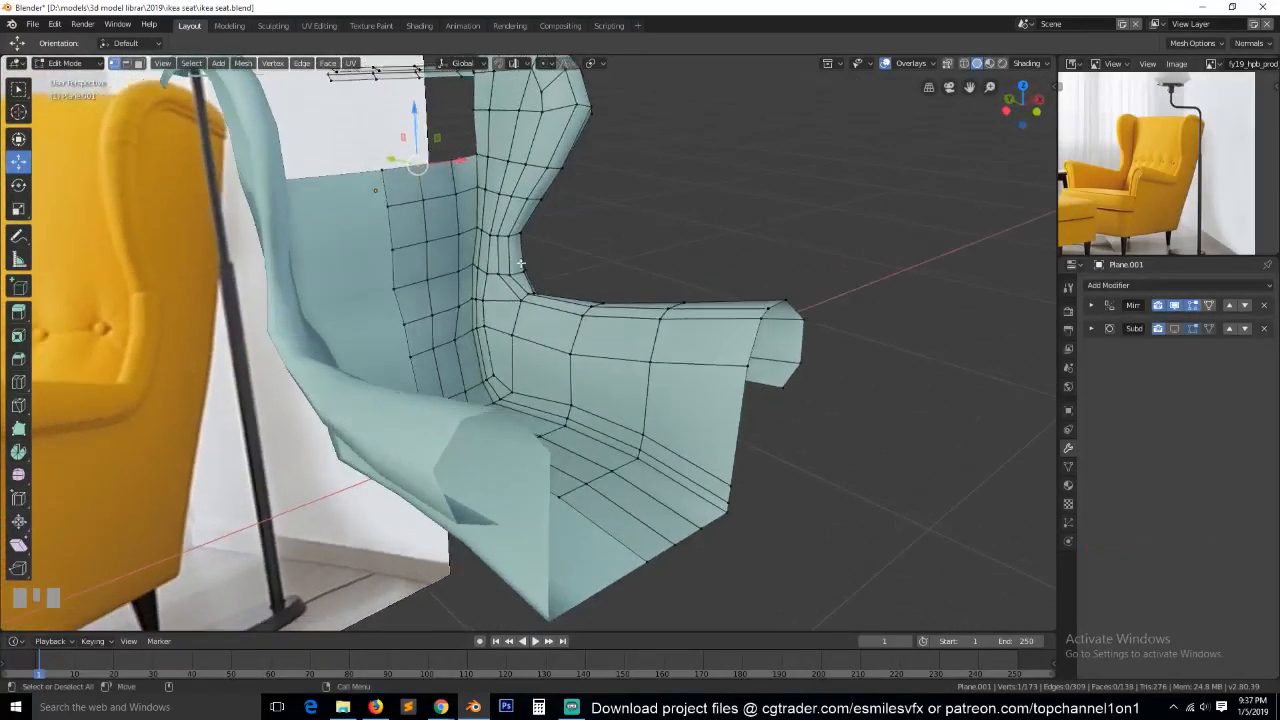
pyautogui.moveTo(502, 194); pyautogui.dragTo(539, 219, button='middle')
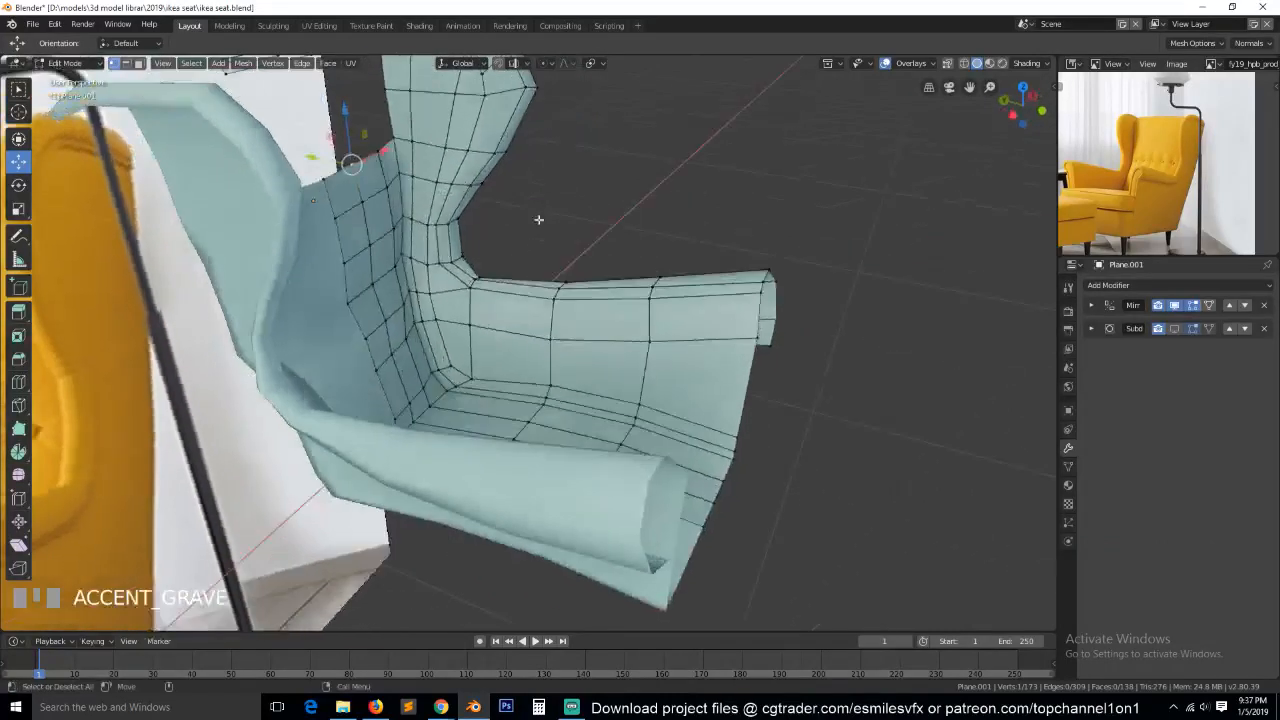
pyautogui.moveTo(394, 263); pyautogui.dragTo(475, 278, button='middle')
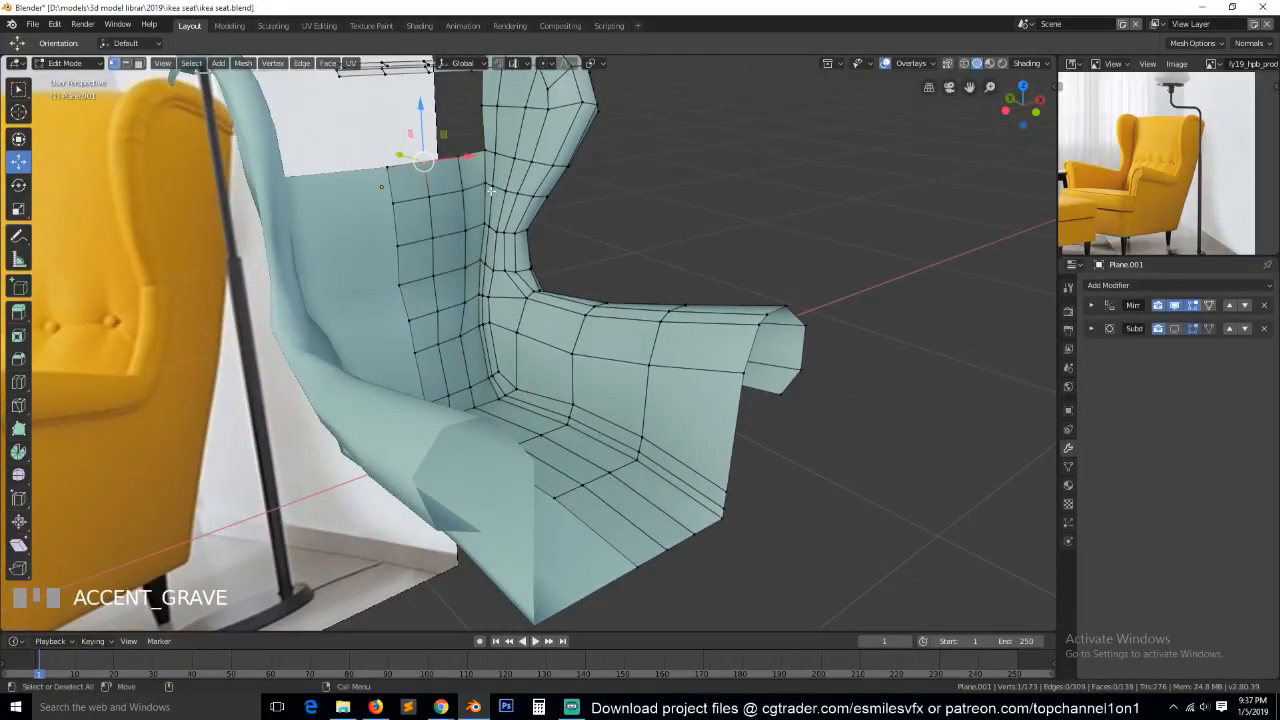
pyautogui.scroll(-3, 494, 184)
pyautogui.moveTo(968, 88); pyautogui.dragTo(837, 280)
pyautogui.scroll(3, 828, 286)
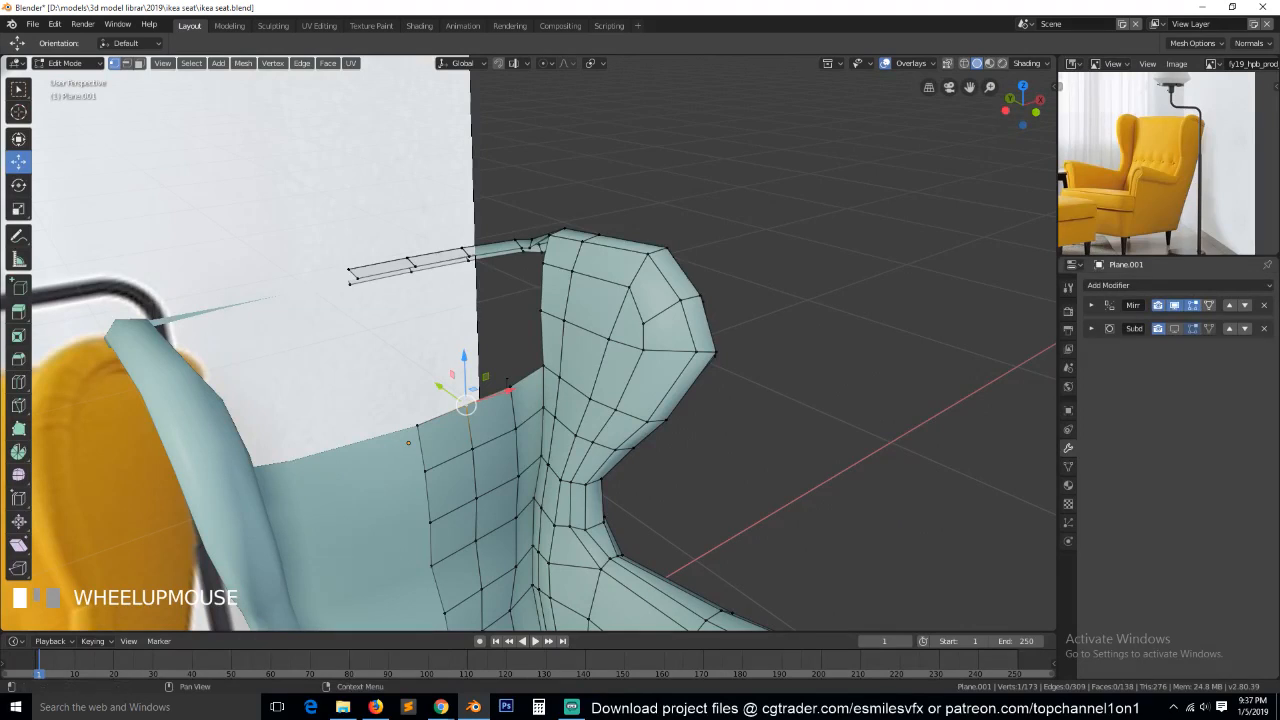
# Dissolve the horizontal edge loop running across the upper backrest panel and the wing.
pyautogui.click(523, 249)
pyautogui.click(580, 366)
pyautogui.moveTo(500, 400); pyautogui.dragTo(557, 385, button='middle')
pyautogui.scroll(1, 556, 382)
pyautogui.moveTo(580, 478); pyautogui.dragTo(642, 541, button='middle')
pyautogui.keyDown('alt'); pyautogui.click(668, 526); pyautogui.keyUp('alt')
pyautogui.keyDown('alt'); pyautogui.click(676, 527); pyautogui.keyUp('alt')
pyautogui.press('x')
pyautogui.click(628, 677)
pyautogui.hotkey('alt', 'a')
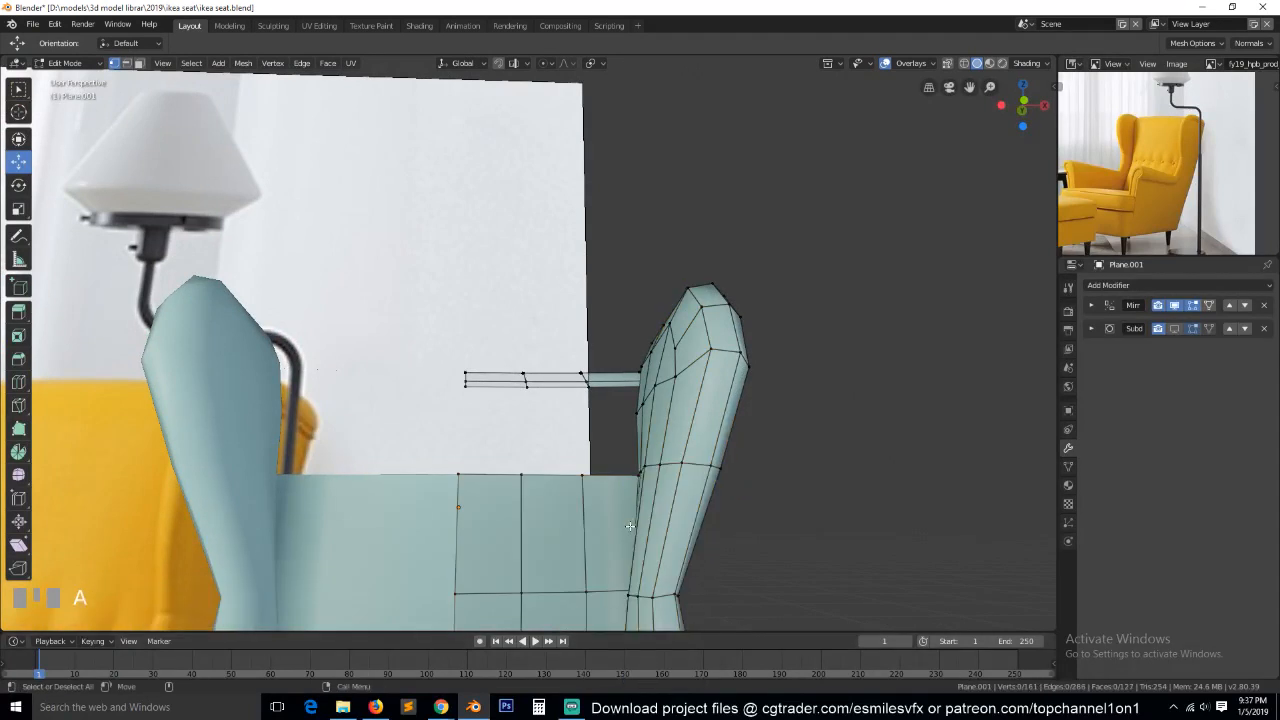
# In wireframe right view, move the vertices halfway down the wing's front edge lower to round its outline.
pyautogui.press('KP_3')
pyautogui.scroll(-2, 631, 527)
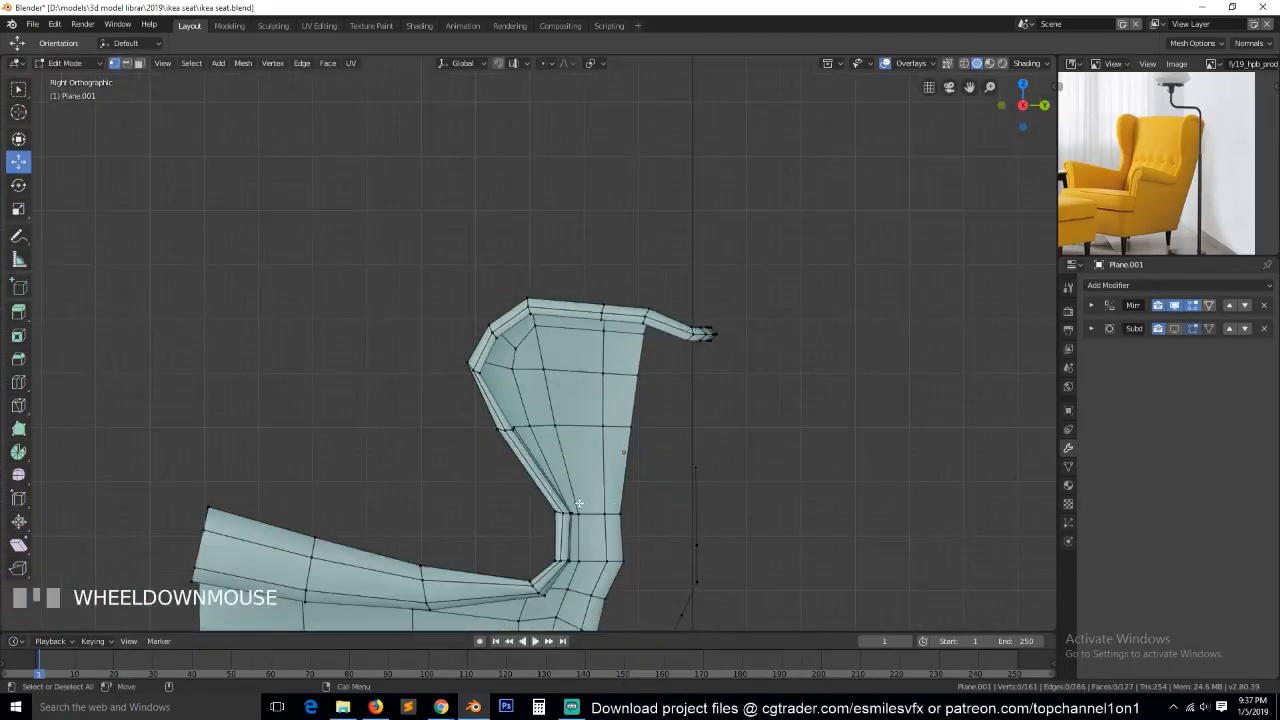
pyautogui.scroll(1, 578, 503)
pyautogui.press('z')
pyautogui.click(459, 451)
pyautogui.press('b')
pyautogui.moveTo(434, 423); pyautogui.dragTo(548, 484)
pyautogui.press('g')
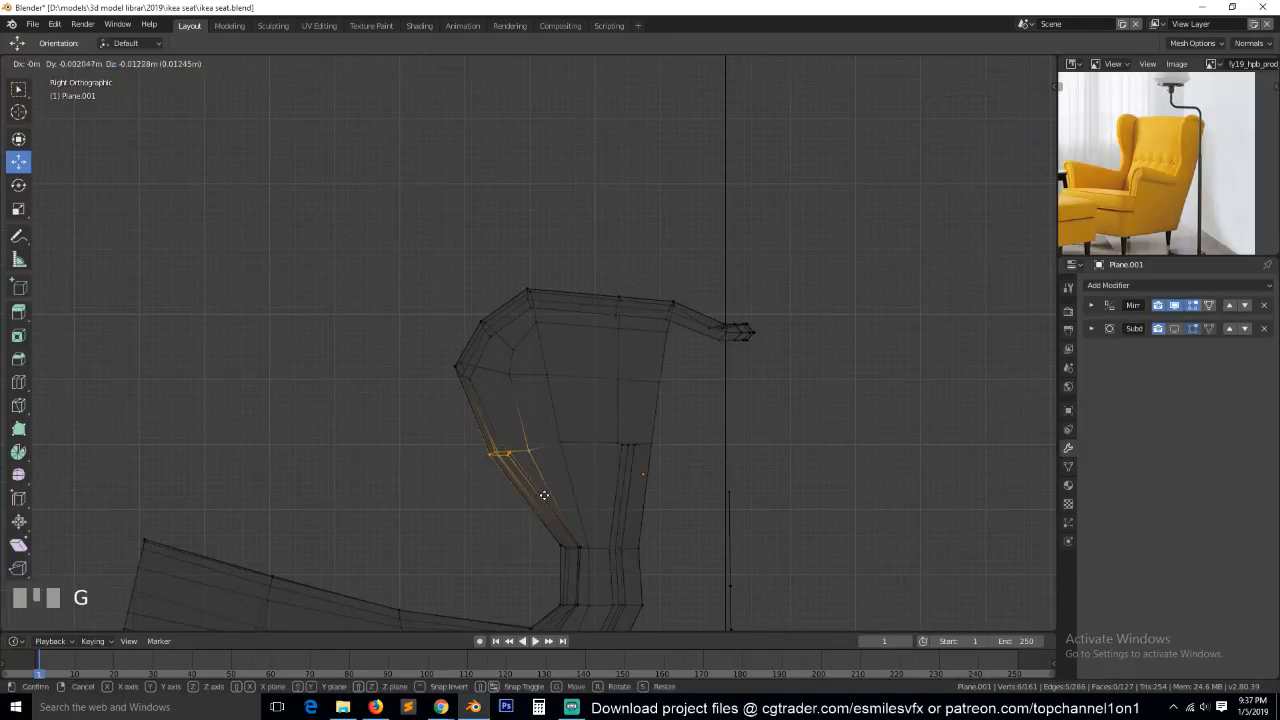
pyautogui.click(526, 503)
# Move the vertices at the wing's foremost point down and slightly forward.
pyautogui.hotkey('alt', 'a')
pyautogui.press('b')
pyautogui.moveTo(429, 352); pyautogui.dragTo(540, 404)
pyautogui.press('g')
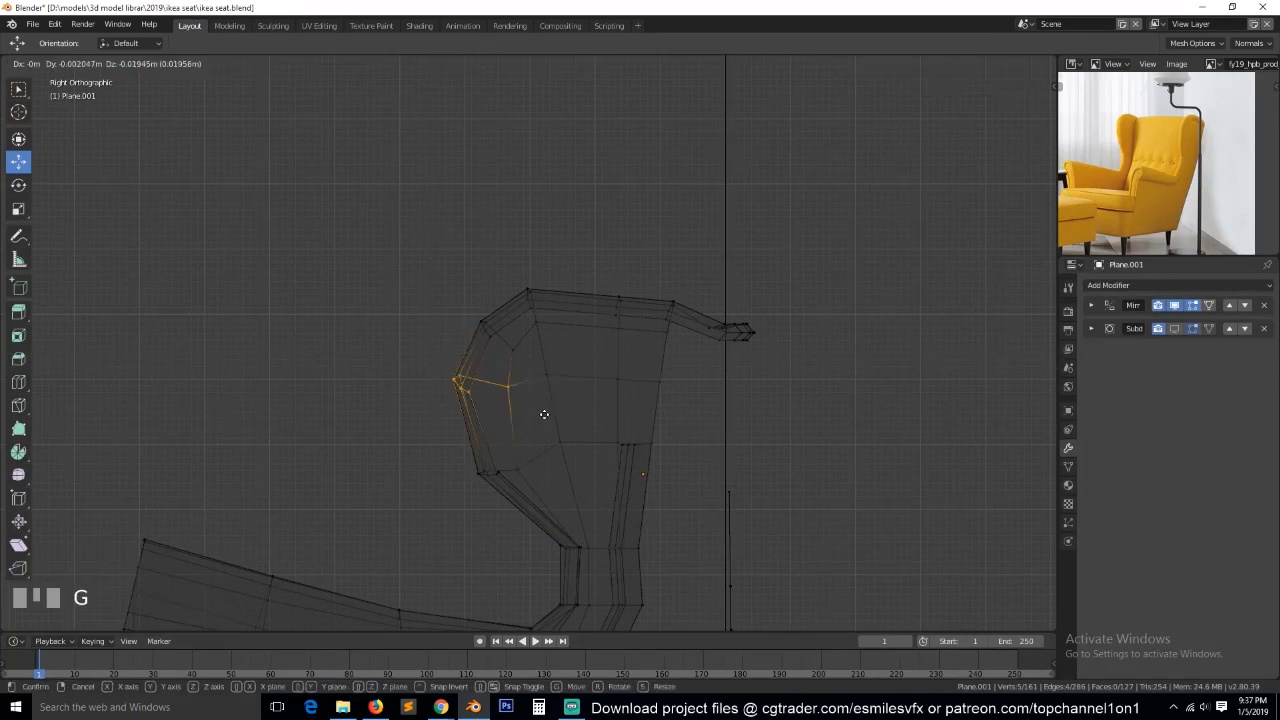
pyautogui.click(533, 420)
pyautogui.hotkey('alt', 'a')
# Reposition the inner wing panel's vertices to even out the spacing behind the reshaped front edge.
pyautogui.click(546, 386)
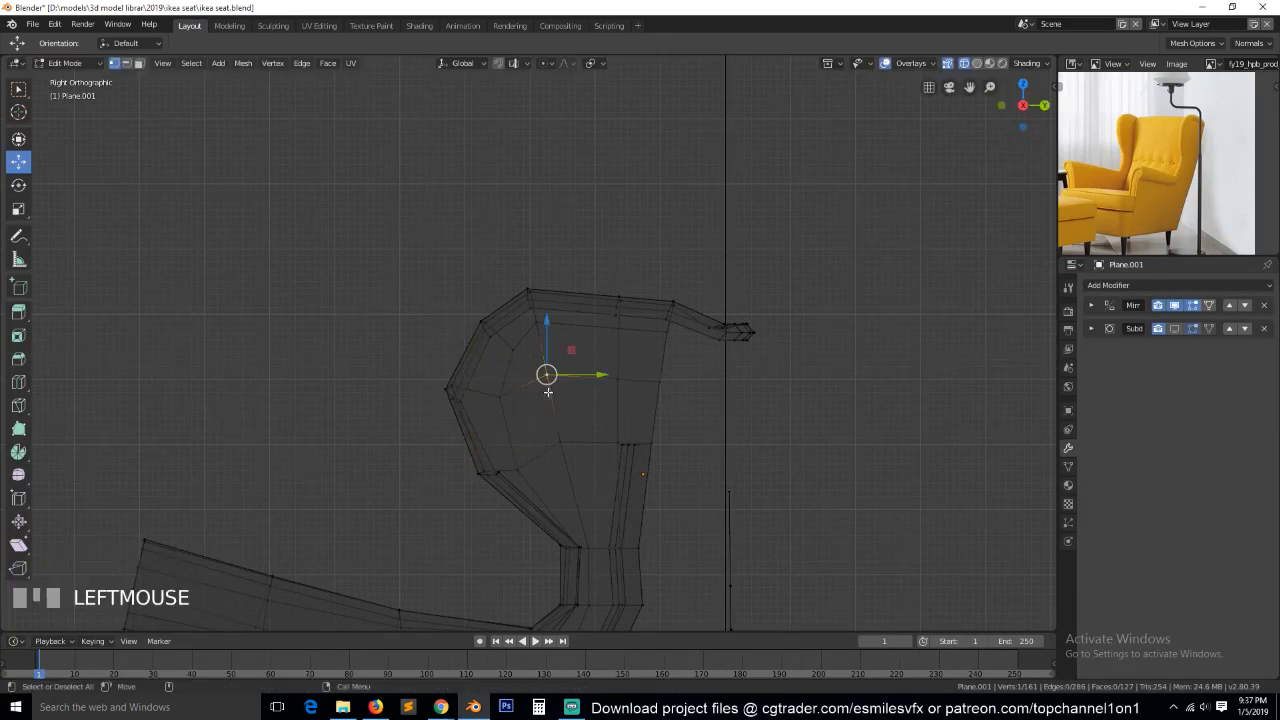
pyautogui.moveTo(546, 384); pyautogui.dragTo(560, 383)
pyautogui.press('g')
pyautogui.click(620, 386)
pyautogui.hotkey('alt', 'a')
pyautogui.press('`')
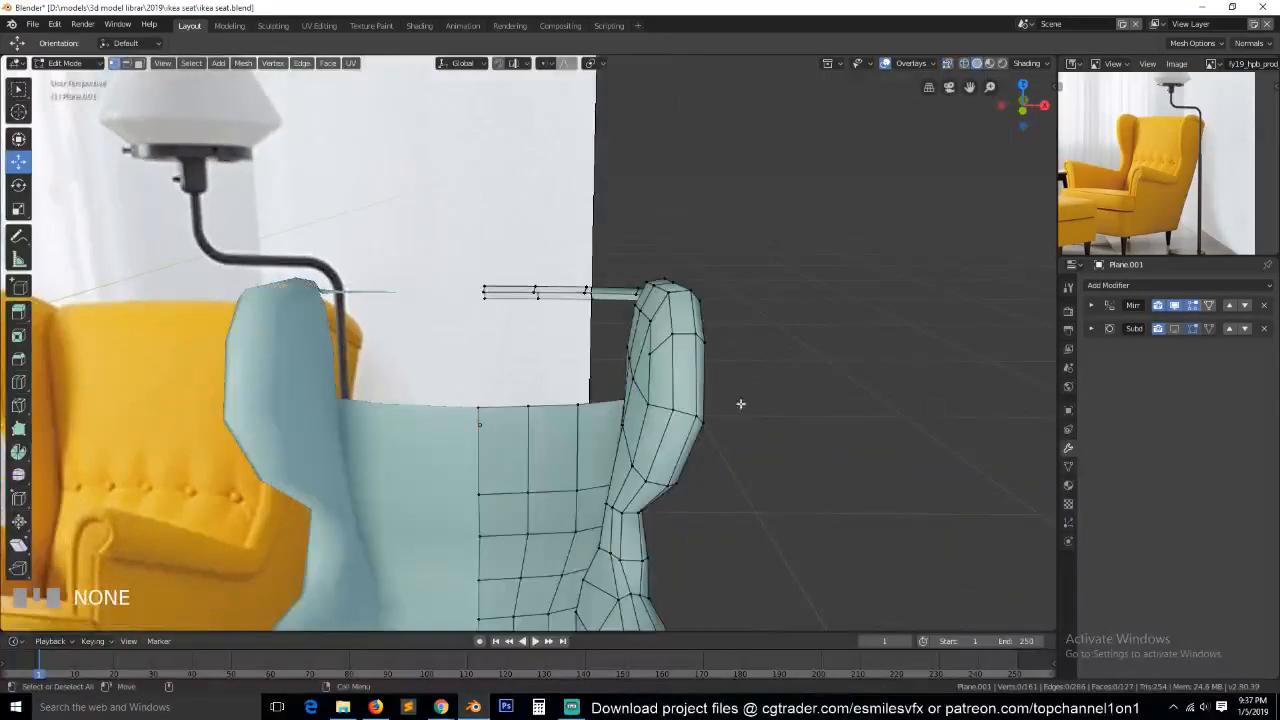
# Move the four vertices of the central face on the wing's inner panel slightly inward along X.
pyautogui.press('`')
pyautogui.scroll(3, 595, 412)
pyautogui.click(570, 348)
pyautogui.keyDown('shift'); pyautogui.click(562, 404); pyautogui.keyUp('shift')
pyautogui.keyDown('shift'); pyautogui.click(599, 424); pyautogui.keyUp('shift')
pyautogui.keyDown('shift'); pyautogui.click(611, 367); pyautogui.keyUp('shift')
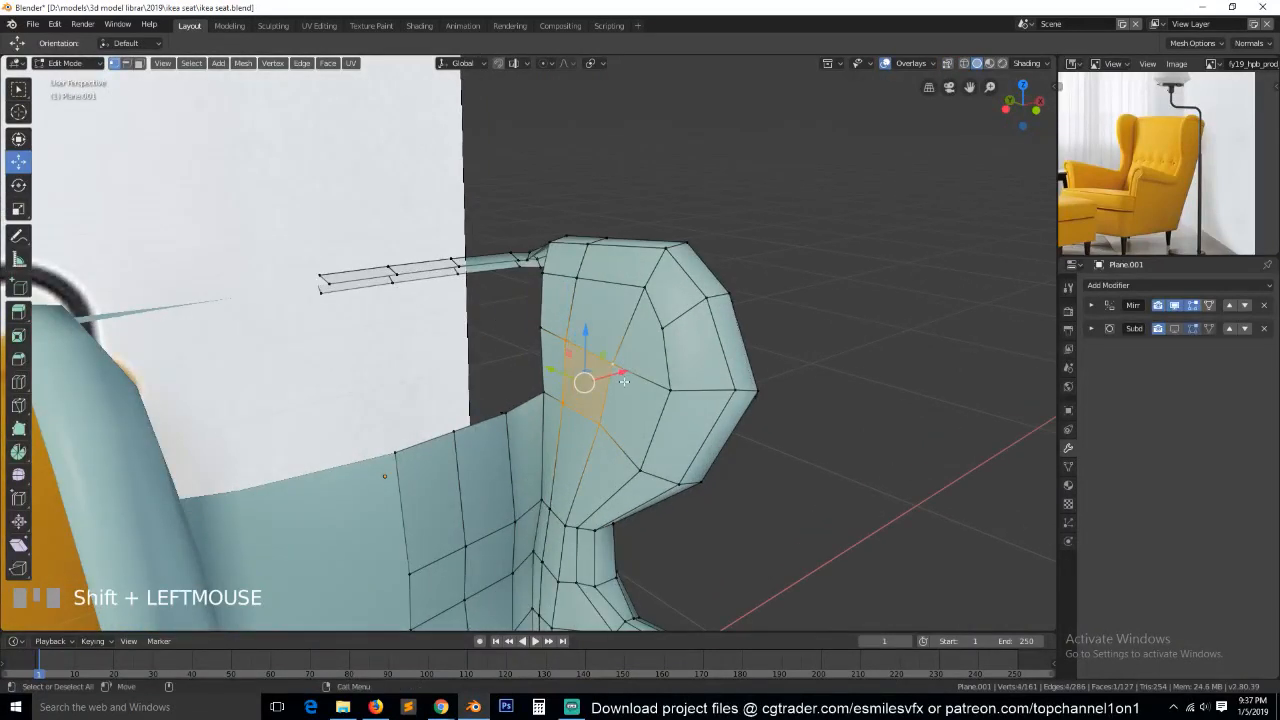
pyautogui.moveTo(621, 372); pyautogui.dragTo(613, 375)
pyautogui.click(613, 375)
pyautogui.hotkey('alt', 'a')
# Leave mesh editing, hide the chair reference image and save the file.
pyautogui.press('`')
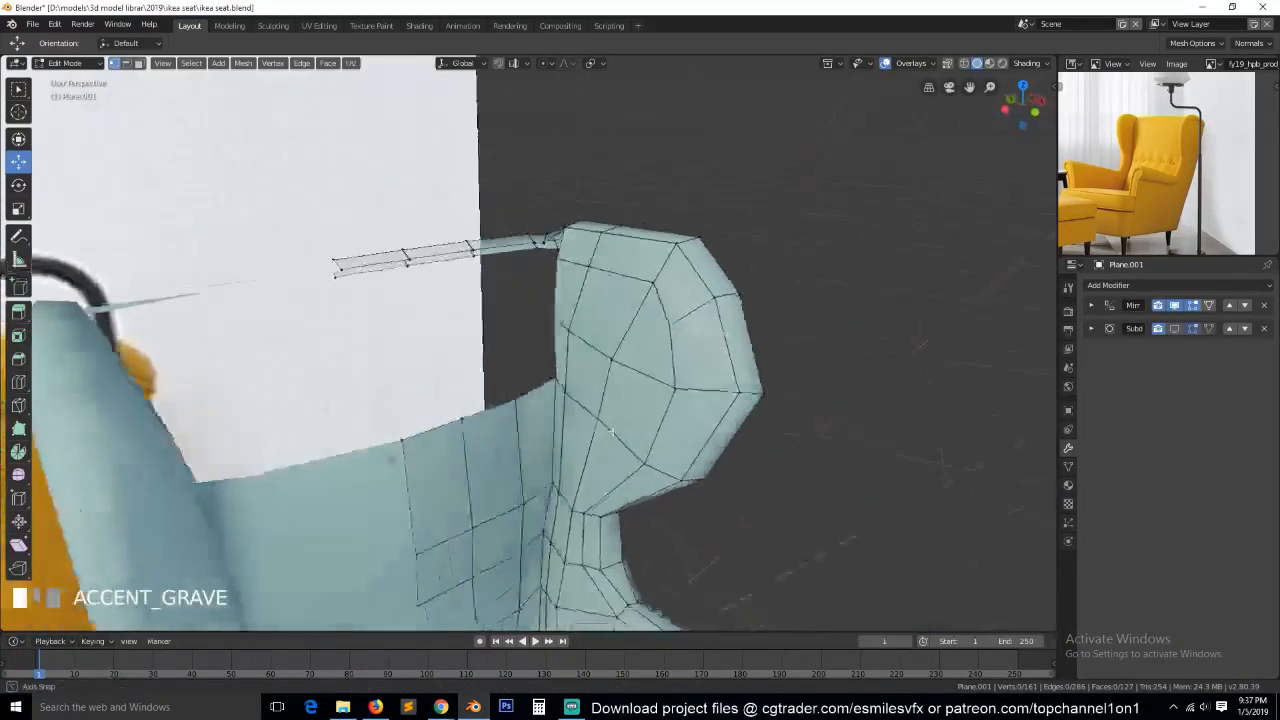
pyautogui.moveTo(593, 422); pyautogui.dragTo(455, 467, button='middle')
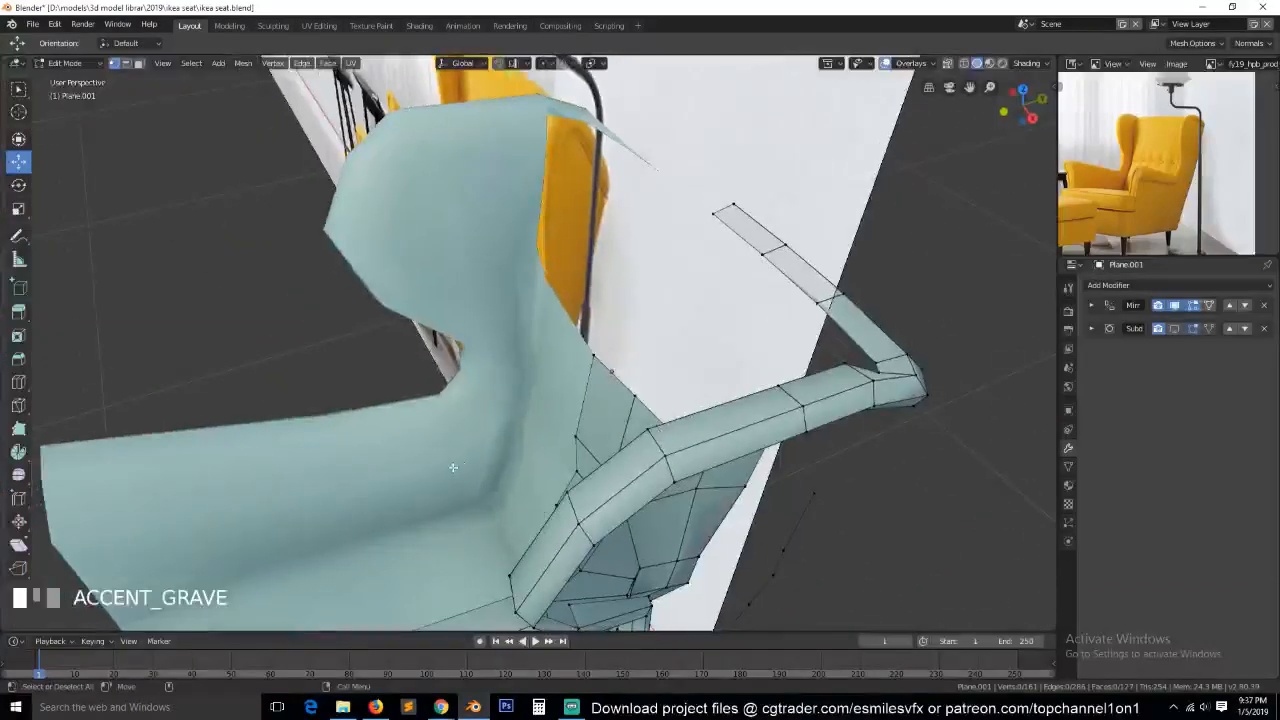
pyautogui.press('Tab')
pyautogui.click(737, 294)
pyautogui.press('h')
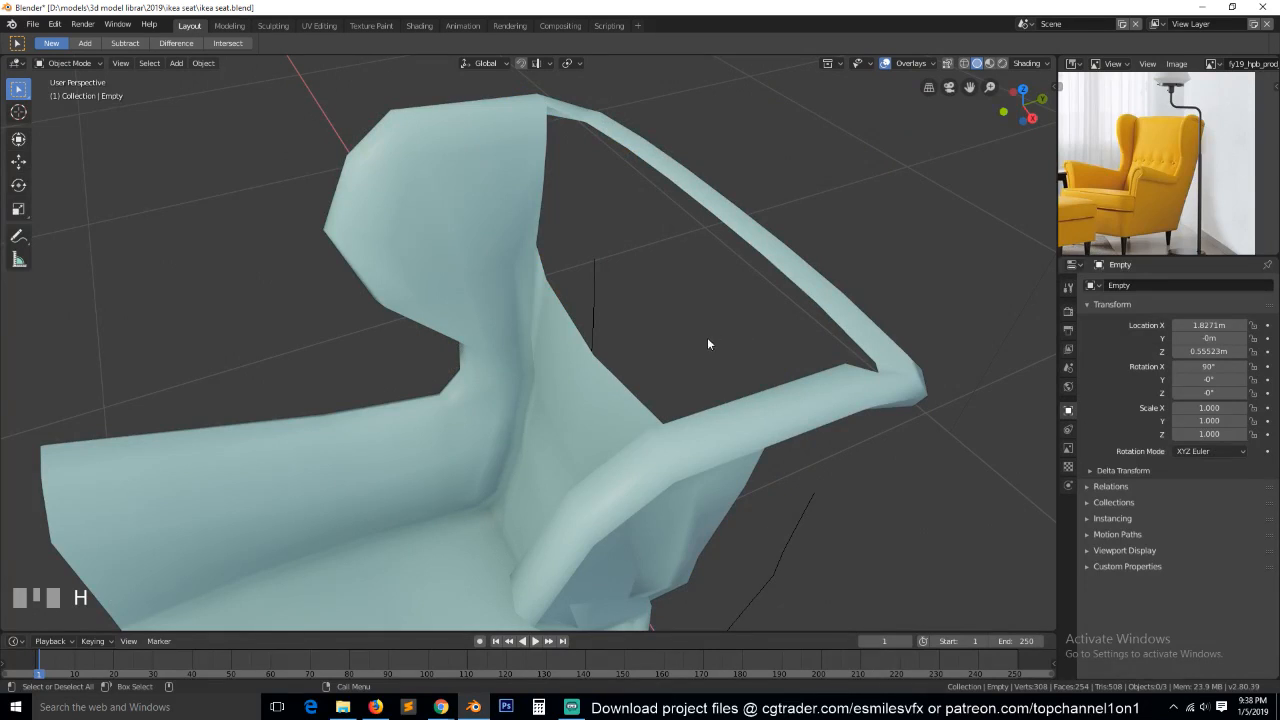
pyautogui.scroll(2, 690, 385)
pyautogui.hotkey('ctrl', 's')
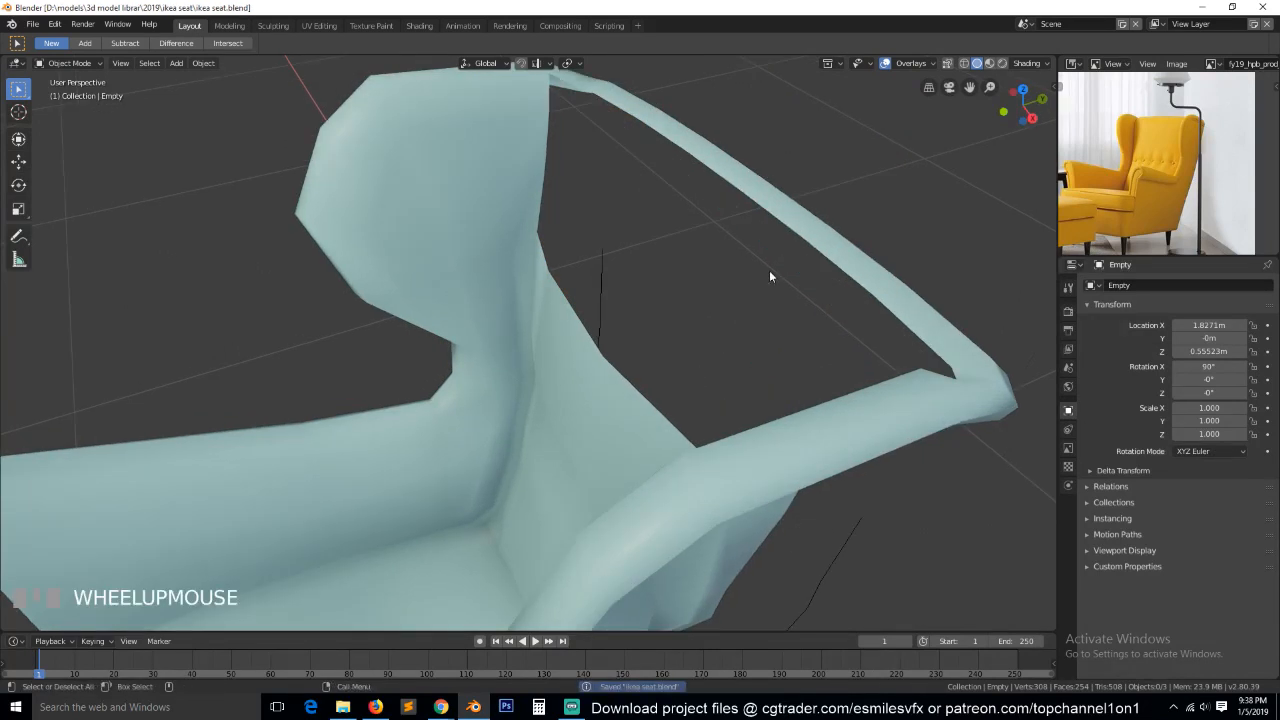
# Open the chair mesh for editing in edge mode and select neighbouring inner edges of the rear rail.
pyautogui.click(810, 248)
pyautogui.press('Tab')
pyautogui.press('`')
pyautogui.press('2')
pyautogui.click(862, 320)
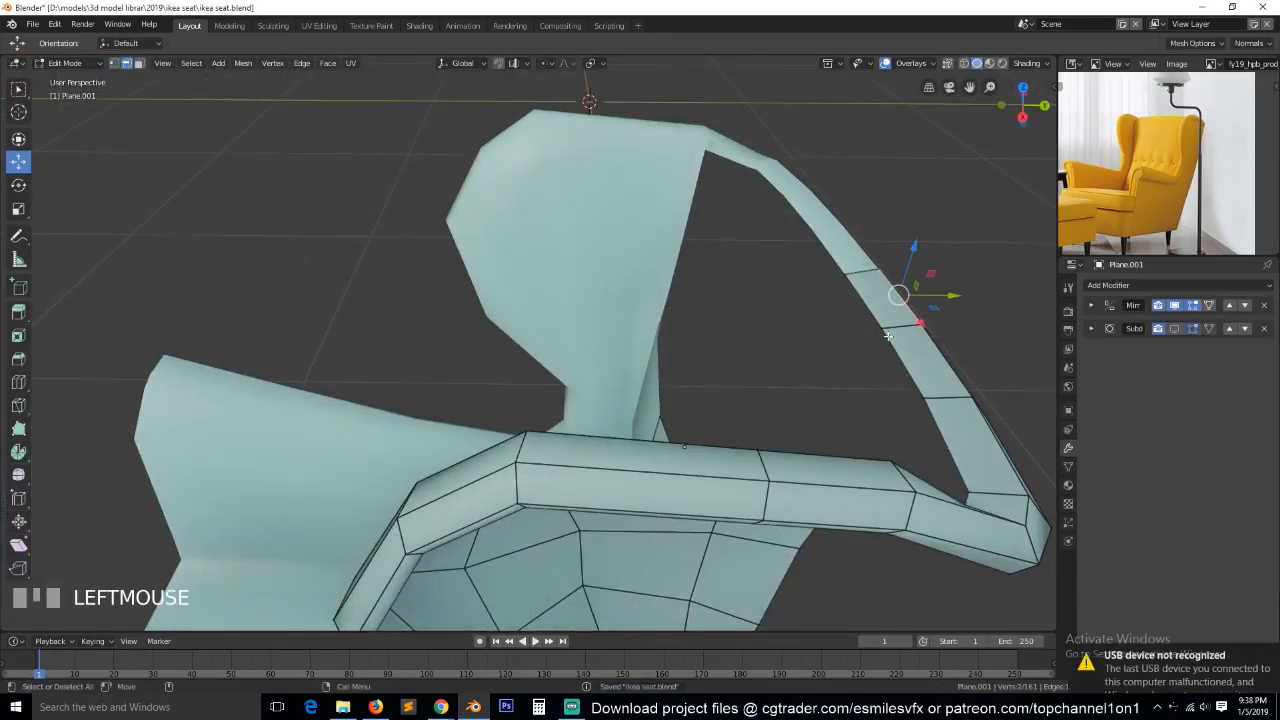
pyautogui.keyDown('shift'); pyautogui.click(926, 396); pyautogui.keyUp('shift')
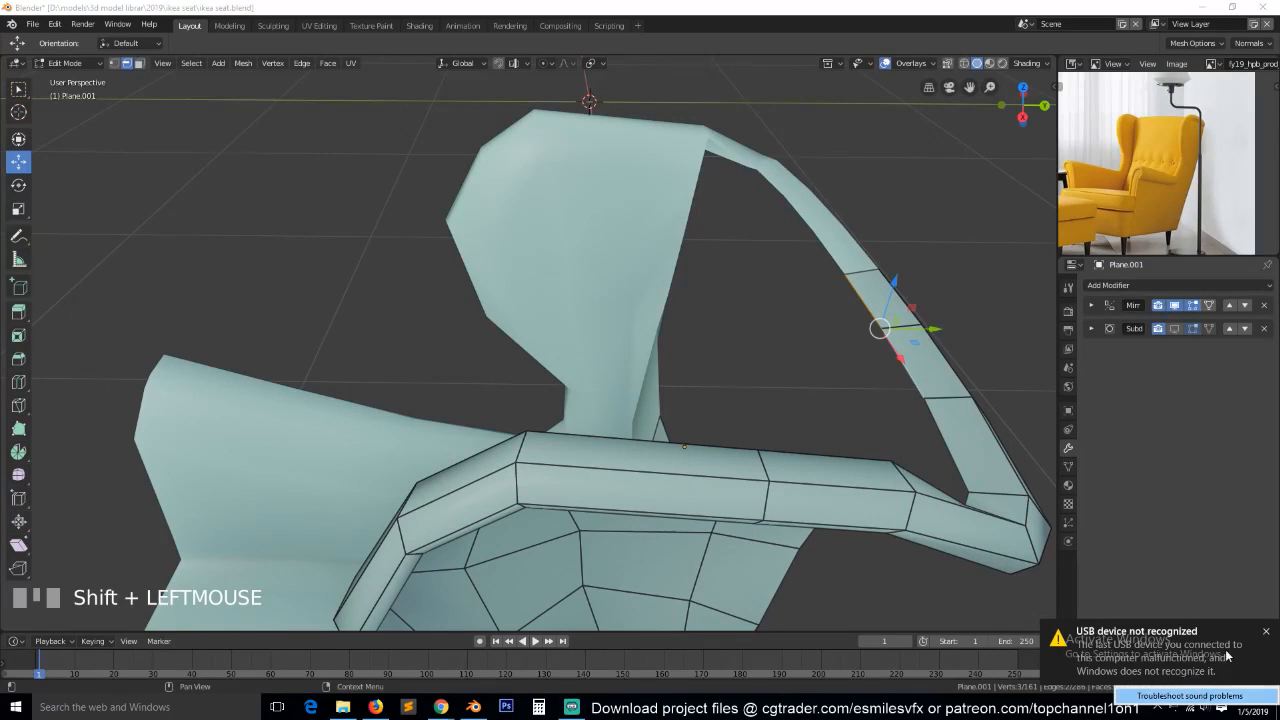
# Dismiss the USB device notification and check the microphone among the recording devices in the Windows sound settings.
pyautogui.click(1266, 633)
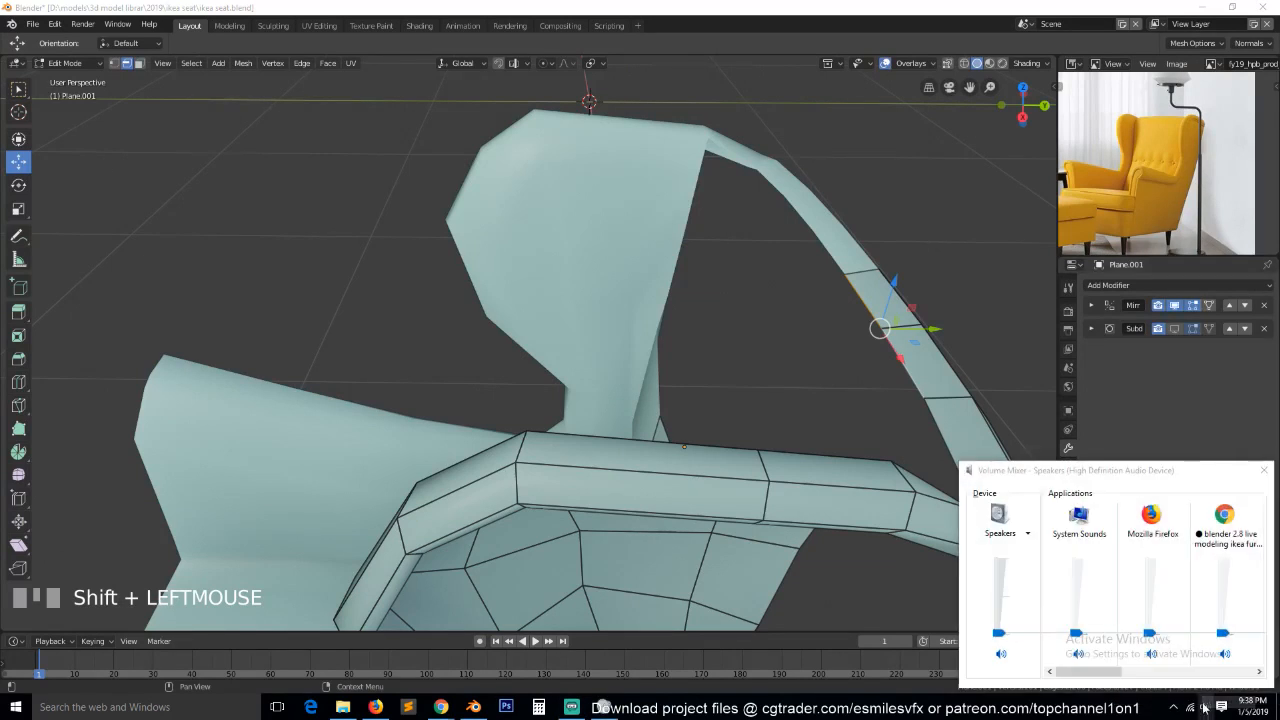
pyautogui.click(1264, 471)
pyautogui.rightClick(1207, 707)
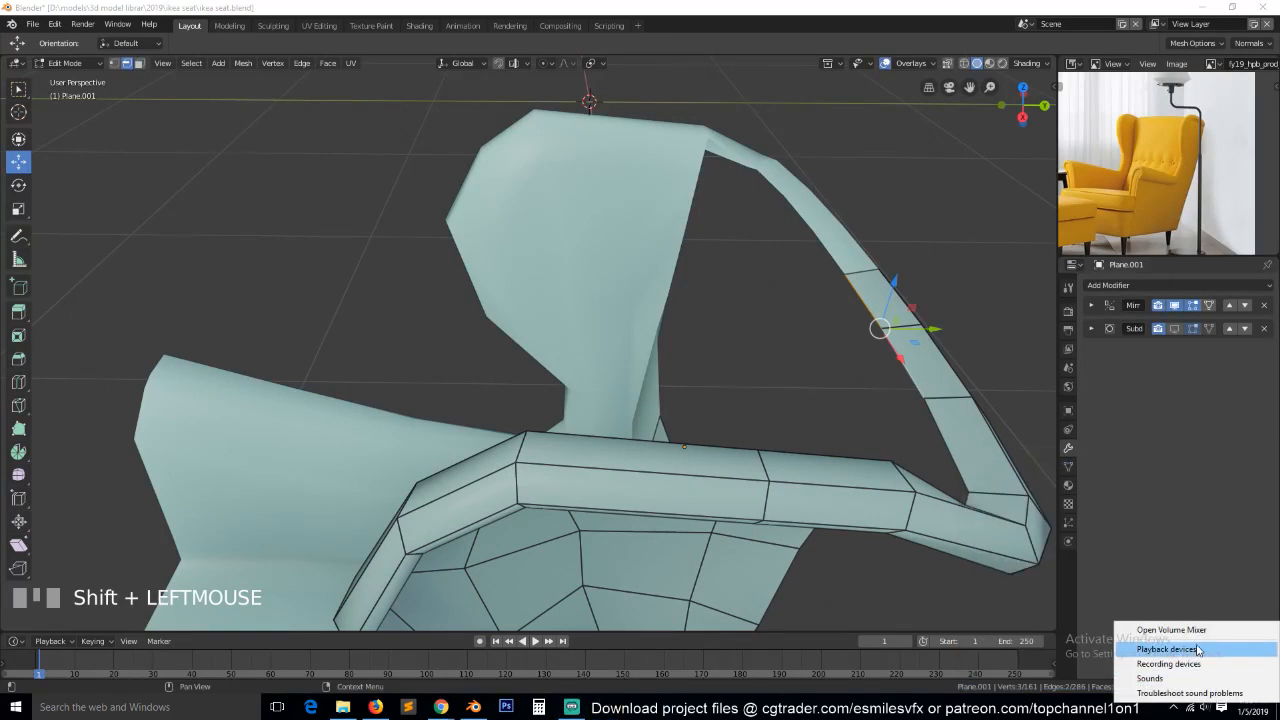
pyautogui.click(1195, 665)
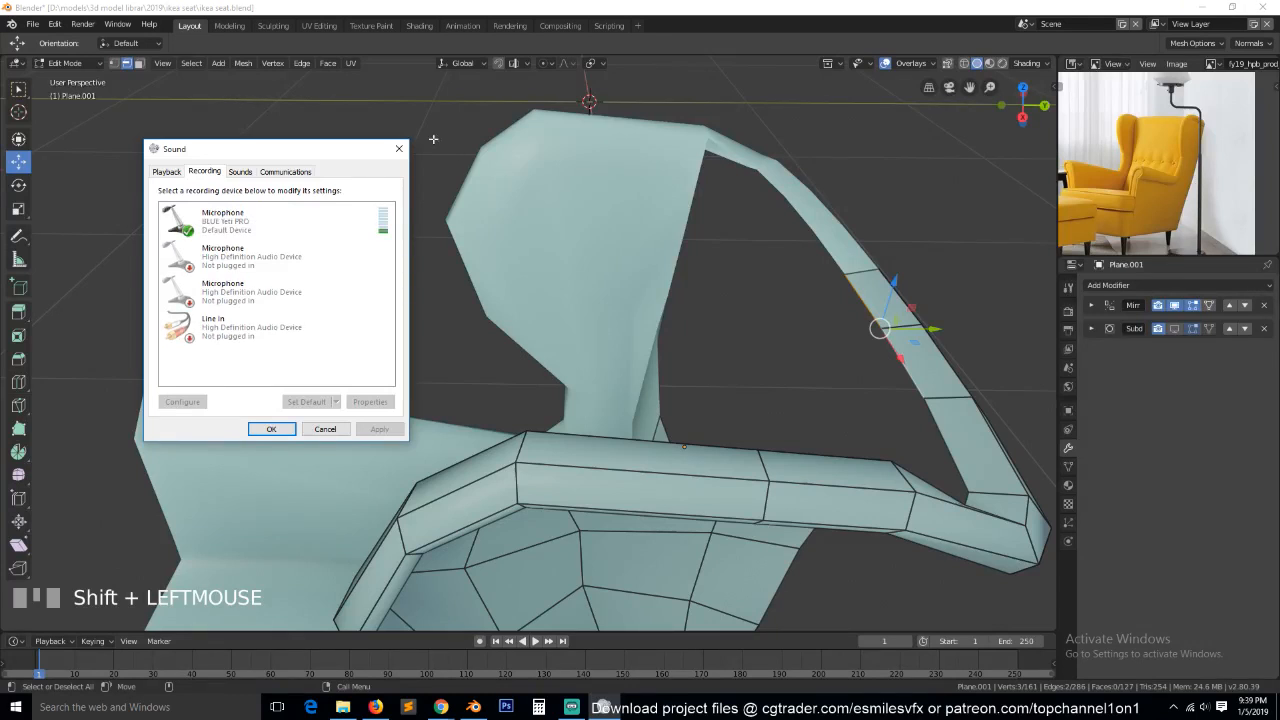
pyautogui.click(397, 150)
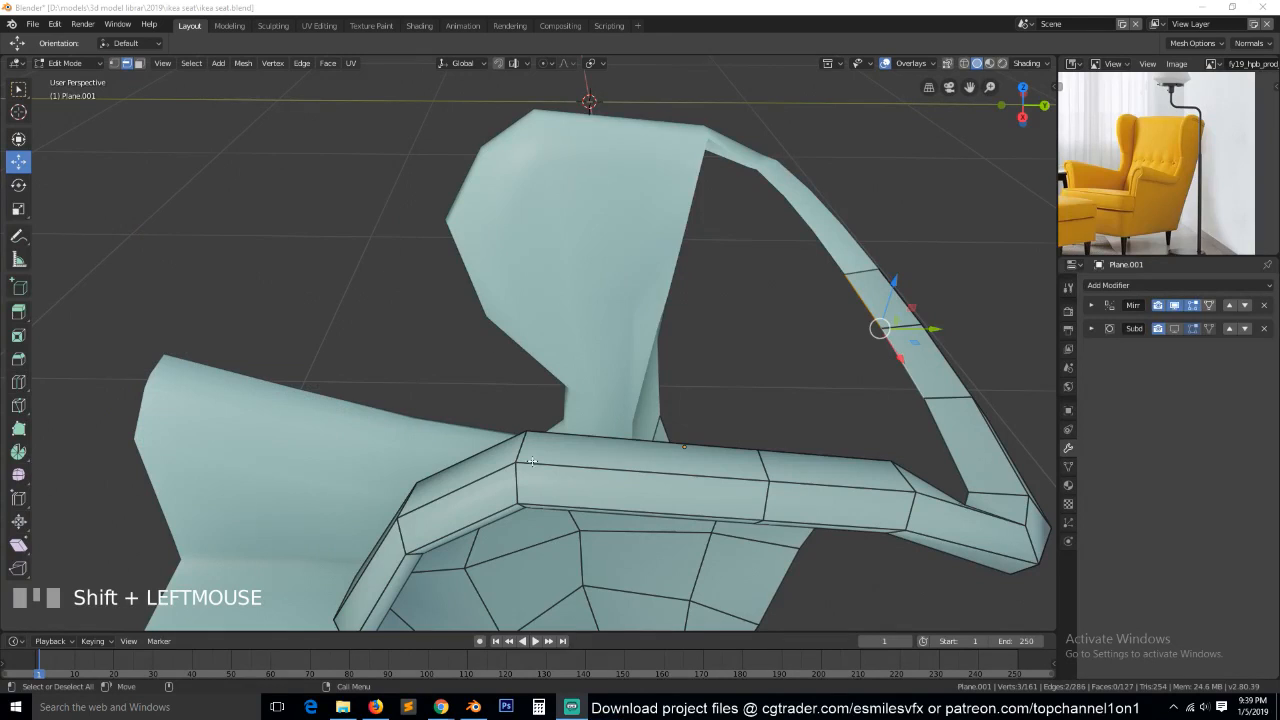
pyautogui.rightClick(1206, 708)
pyautogui.click(1187, 678)
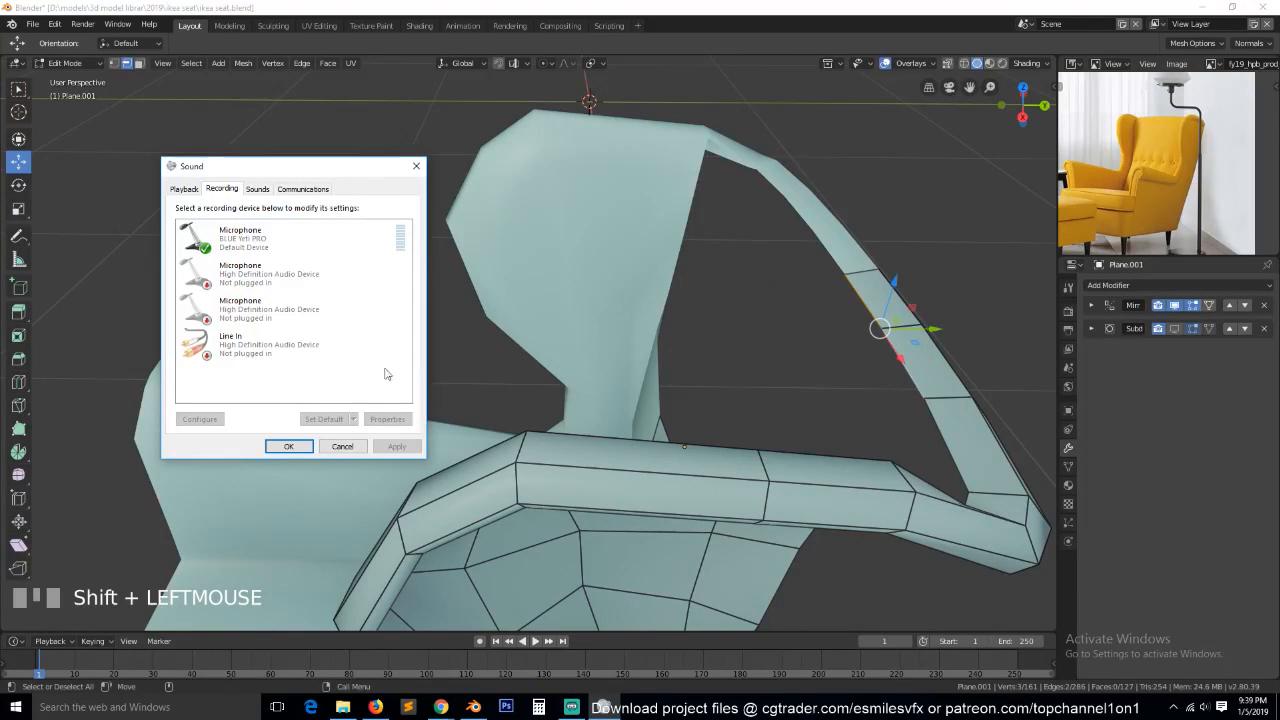
pyautogui.click(419, 167)
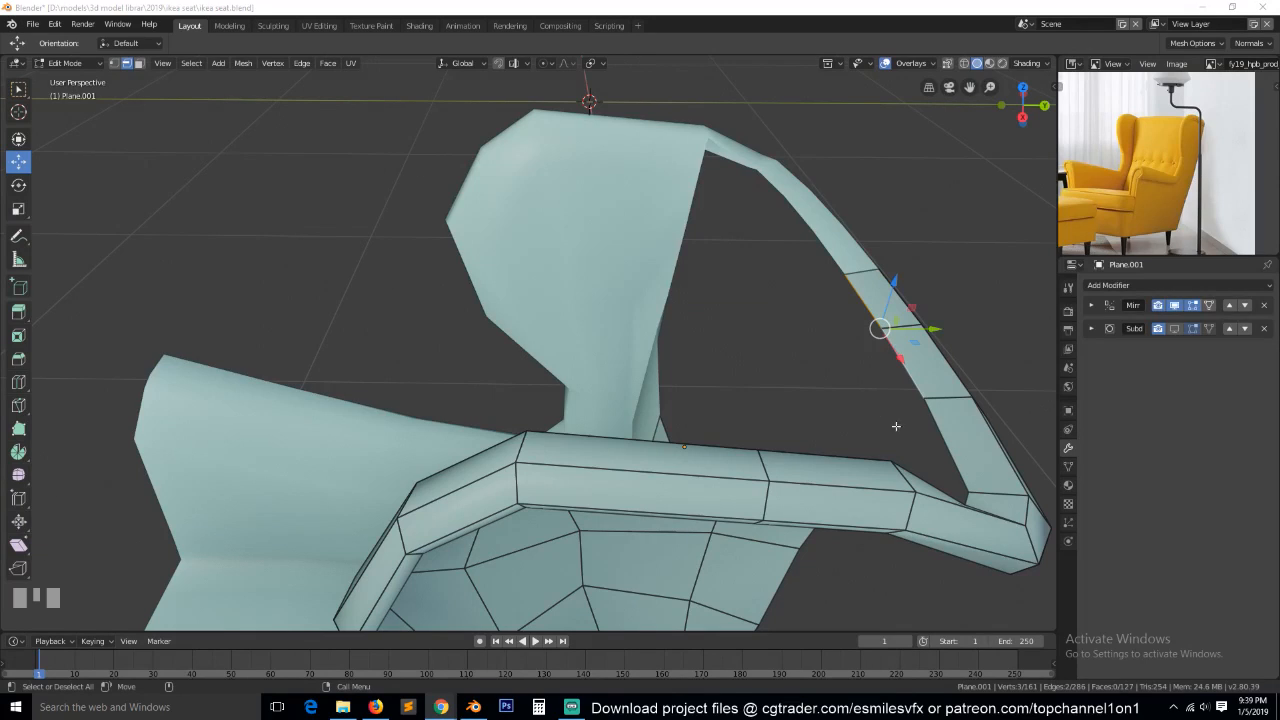
# Try to bridge two inner edges of the rear rail to the backrest's two central top edges with Bridge Edge Loops.
pyautogui.click(628, 271)
pyautogui.press('`')
pyautogui.moveTo(628, 271); pyautogui.dragTo(726, 266, button='middle')
pyautogui.click(708, 199)
pyautogui.keyDown('shift'); pyautogui.click(640, 172); pyautogui.keyUp('shift')
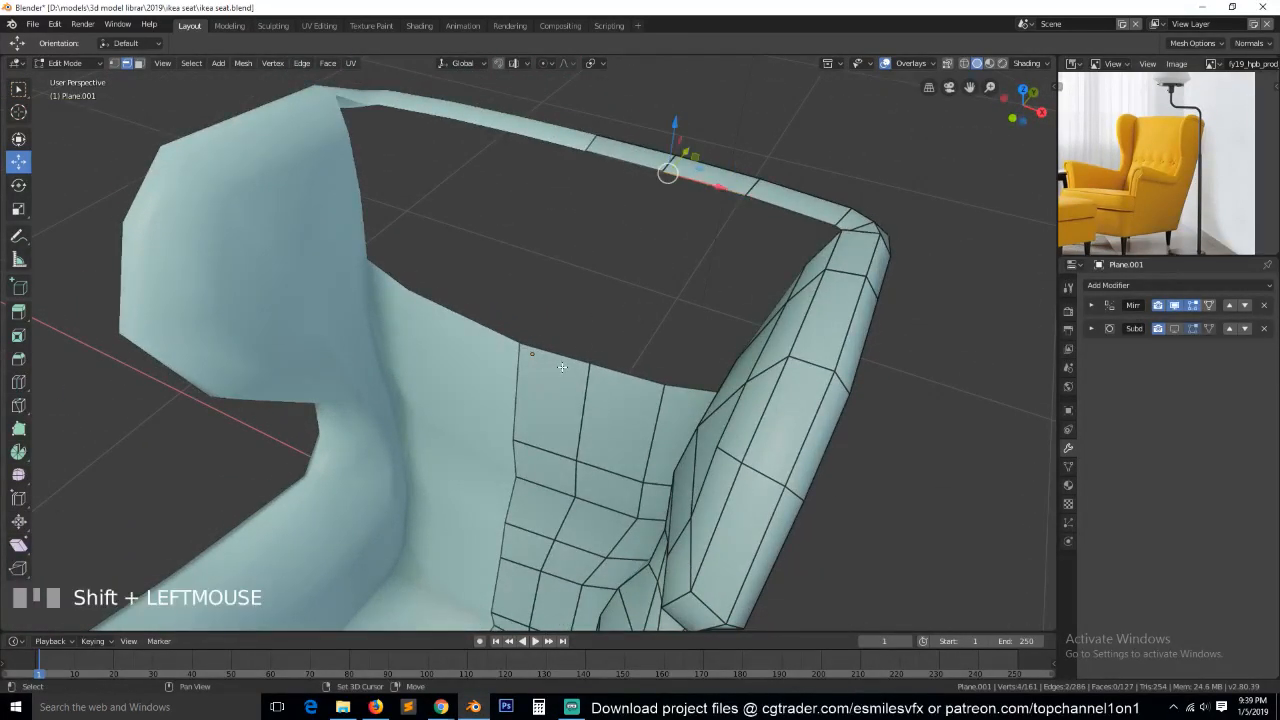
pyautogui.keyDown('shift'); pyautogui.click(636, 384); pyautogui.keyUp('shift')
pyautogui.rightClick(605, 400)
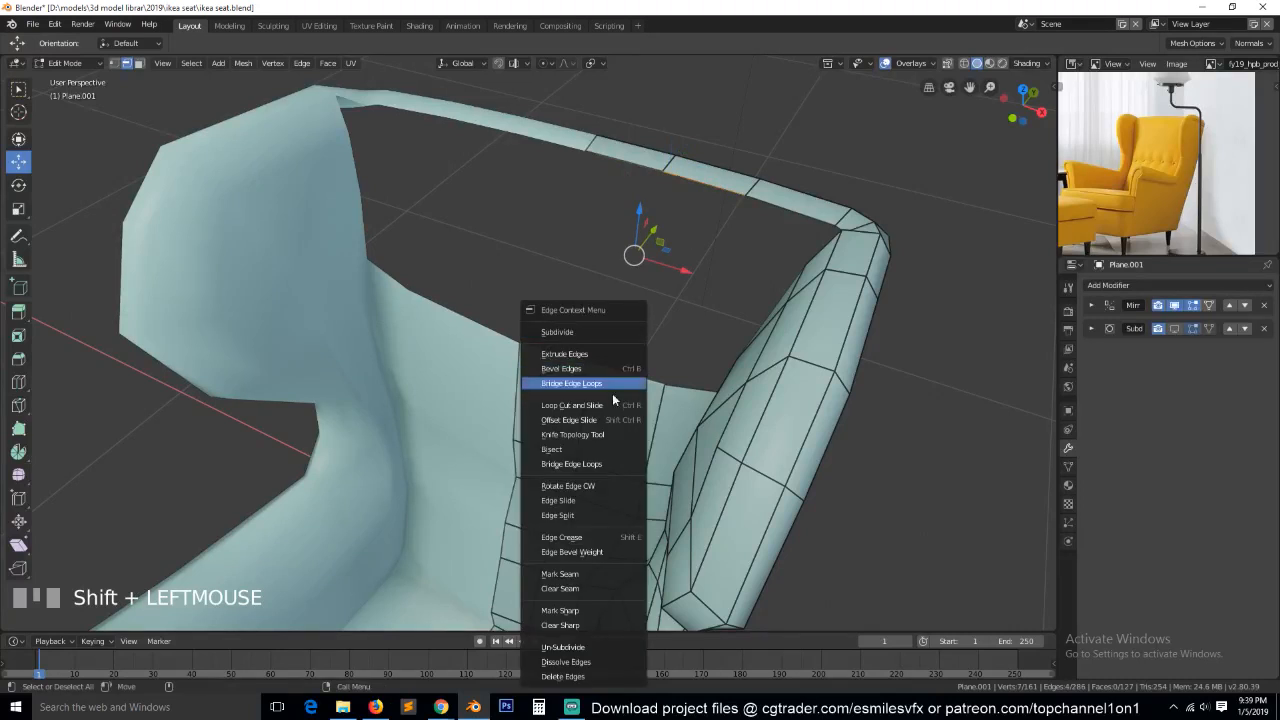
pyautogui.click(614, 384)
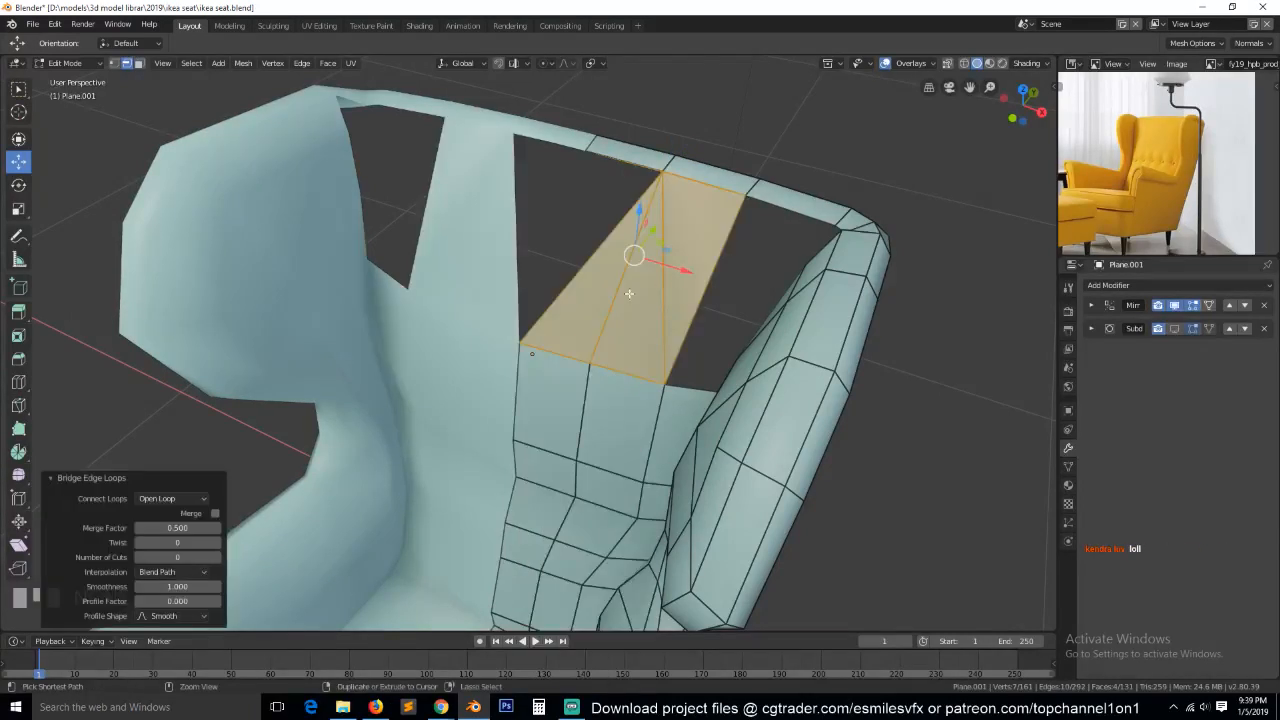
pyautogui.hotkey('ctrl', 'z')
pyautogui.hotkey('alt', 'a')
# Fill two adjacent faces between the rear rail's inner edges and the matching top edges of the backrest.
pyautogui.moveTo(625, 228); pyautogui.dragTo(607, 174, button='middle')
pyautogui.click(621, 222)
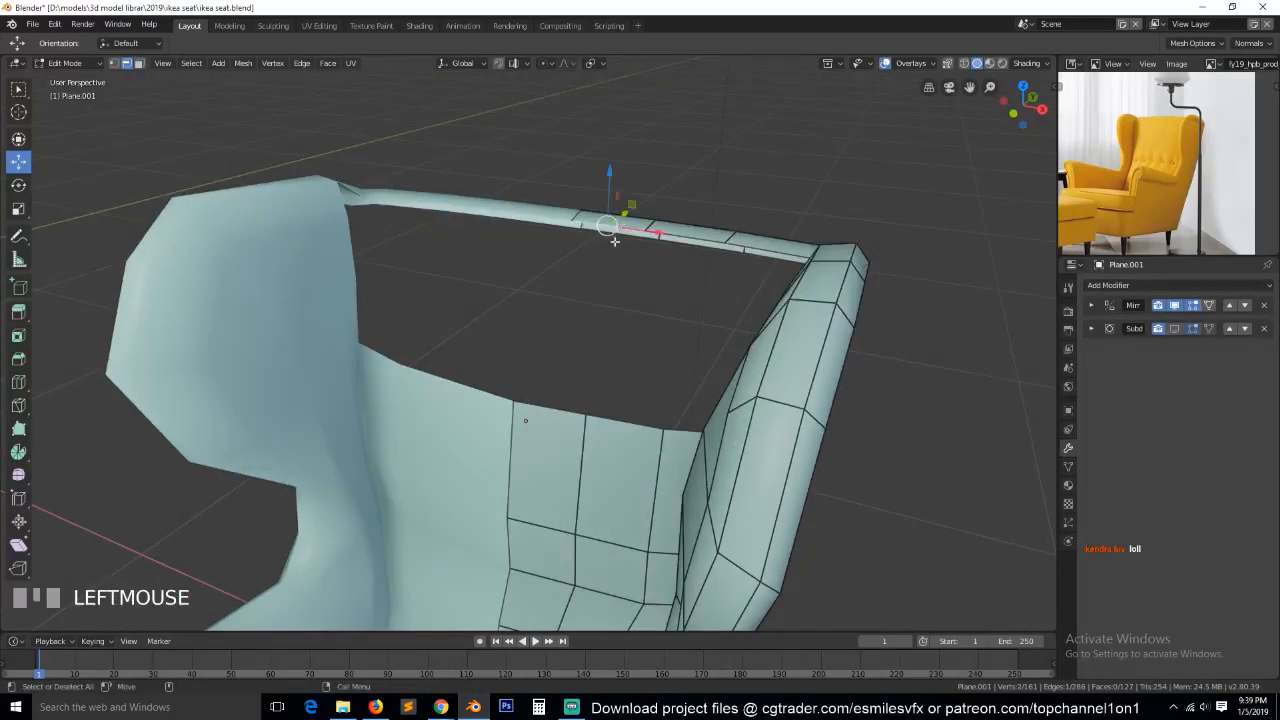
pyautogui.moveTo(621, 222); pyautogui.dragTo(537, 281, button='middle')
pyautogui.keyDown('shift'); pyautogui.click(645, 376); pyautogui.keyUp('shift')
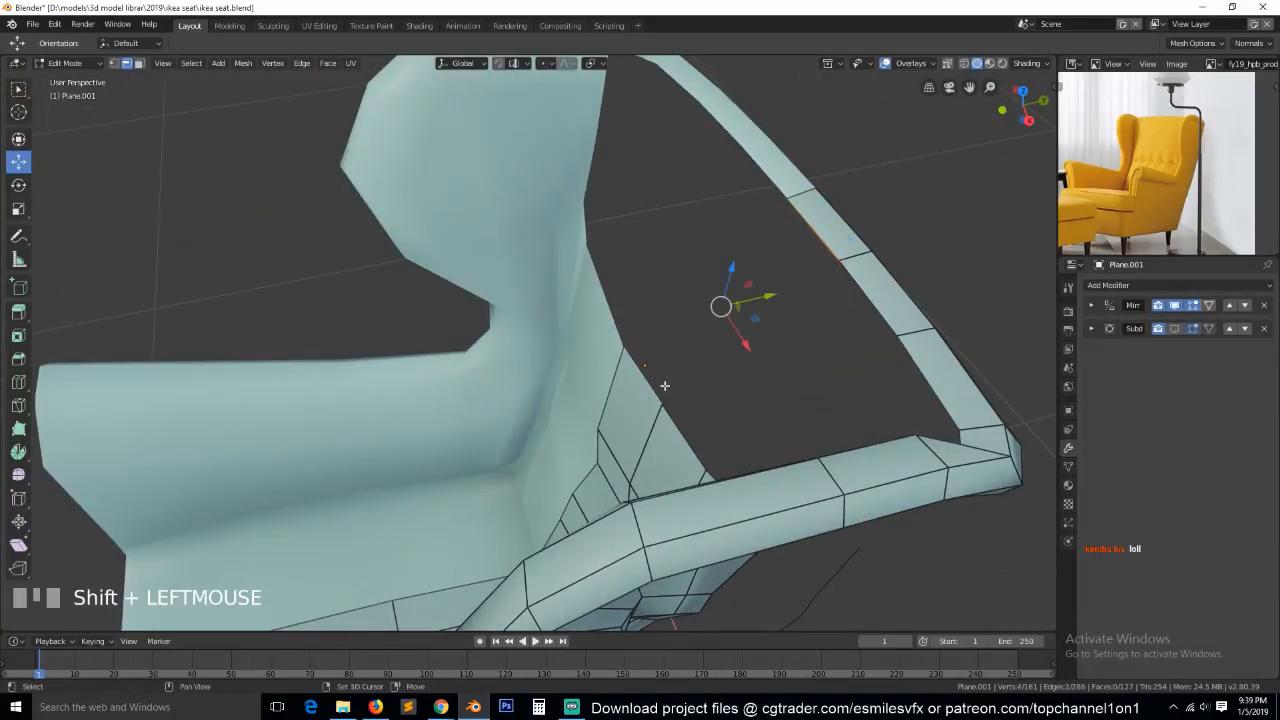
pyautogui.press('f')
pyautogui.click(698, 445)
pyautogui.keyDown('shift'); pyautogui.click(872, 303); pyautogui.keyUp('shift')
pyautogui.click(872, 303)
pyautogui.keyDown('shift'); pyautogui.click(700, 422); pyautogui.keyUp('shift')
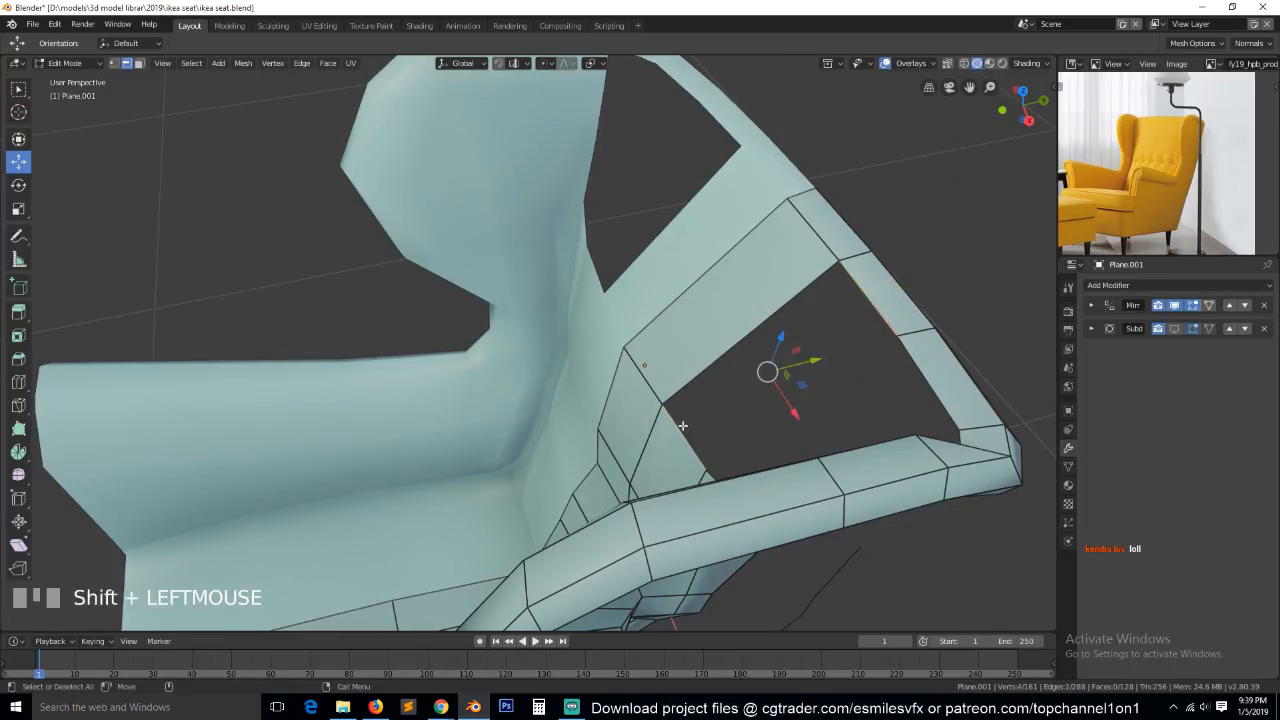
pyautogui.press('f')
# Add one centred loop cut across the two new backrest faces and reposition it in the right side view to curve the backrest.
pyautogui.hotkey('alt', 'a')
pyautogui.hotkey('ctrl', 'r')
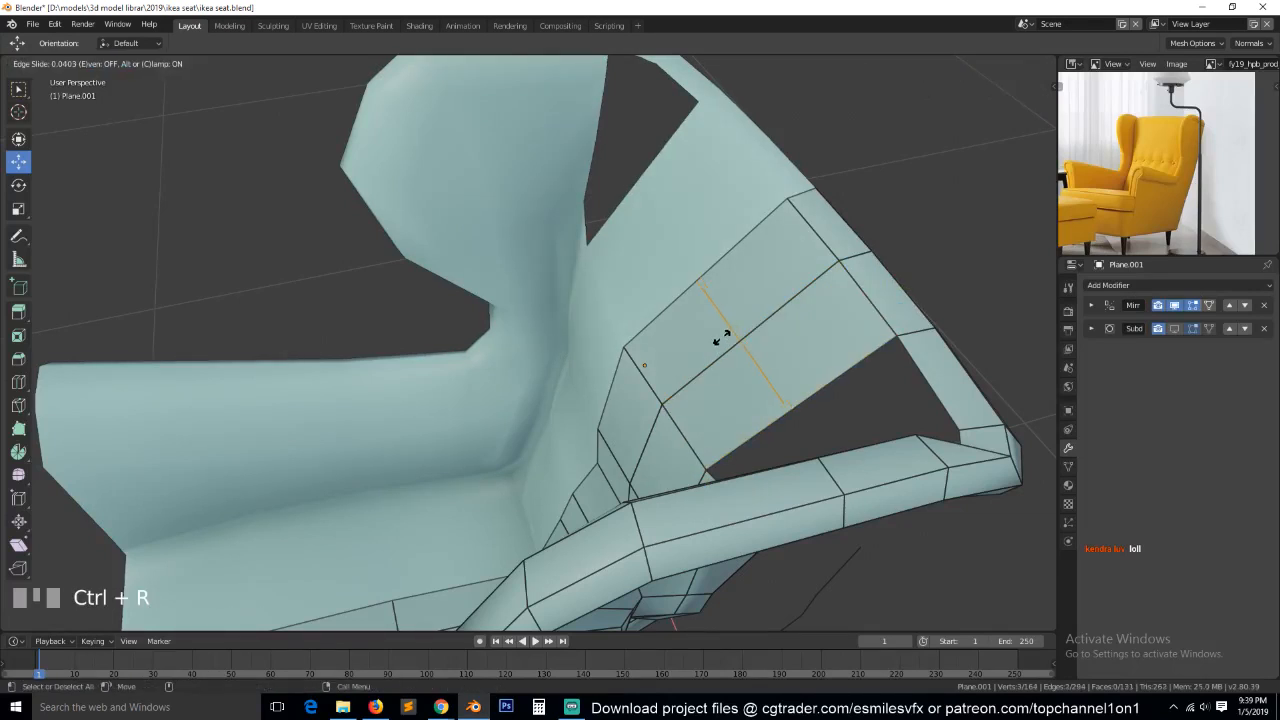
pyautogui.click(721, 335)
pyautogui.rightClick(721, 335)
pyautogui.press('KP_3')
pyautogui.press('KP_Decimal')
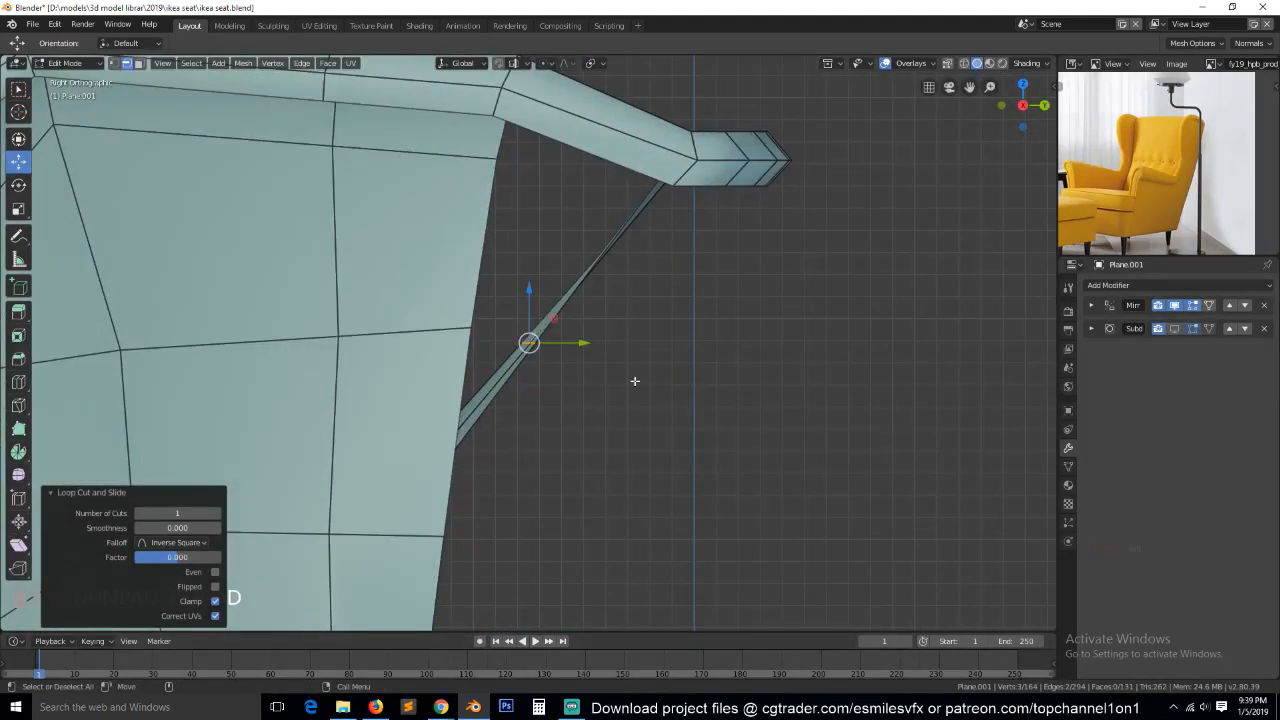
pyautogui.press('g')
pyautogui.click(631, 273)
pyautogui.moveTo(632, 275); pyautogui.dragTo(525, 206, button='middle')
# Fill a face in the gap between the side of the new backrest patch and the wing's rear edge.
pyautogui.scroll(-4, 780, 349)
pyautogui.press('`')
pyautogui.click(641, 350)
pyautogui.keyDown('shift'); pyautogui.click(711, 347); pyautogui.keyUp('shift')
pyautogui.press('f')
# Add a centred loop cut across the upper faces of the backrest patch and raise it 0.0114 m along Z.
pyautogui.press('`')
pyautogui.hotkey('ctrl', 'r')
pyautogui.click(532, 210)
pyautogui.rightClick(532, 210)
pyautogui.moveTo(482, 214); pyautogui.dragTo(480, 200)
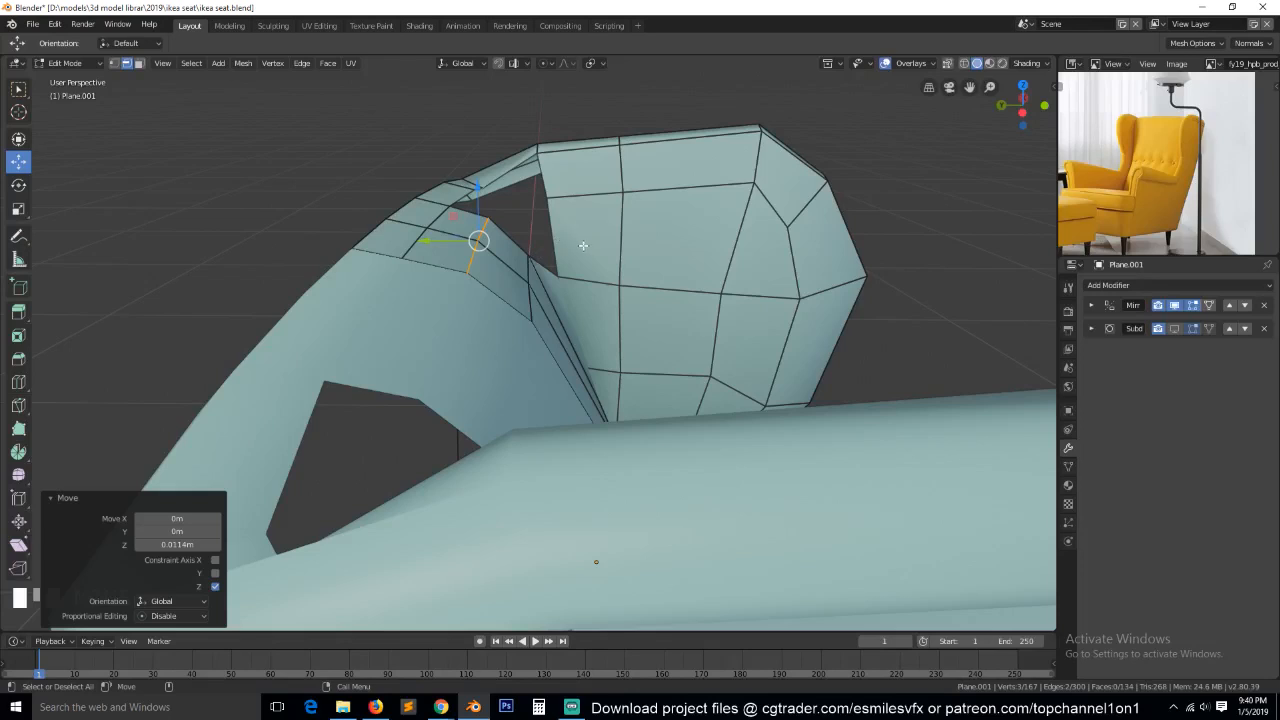
# Fill the upper gap face between the backrest patch's side edge beside the new loop and the wing's edge.
pyautogui.click(530, 231)
pyautogui.keyDown('shift'); pyautogui.click(531, 234); pyautogui.keyUp('shift')
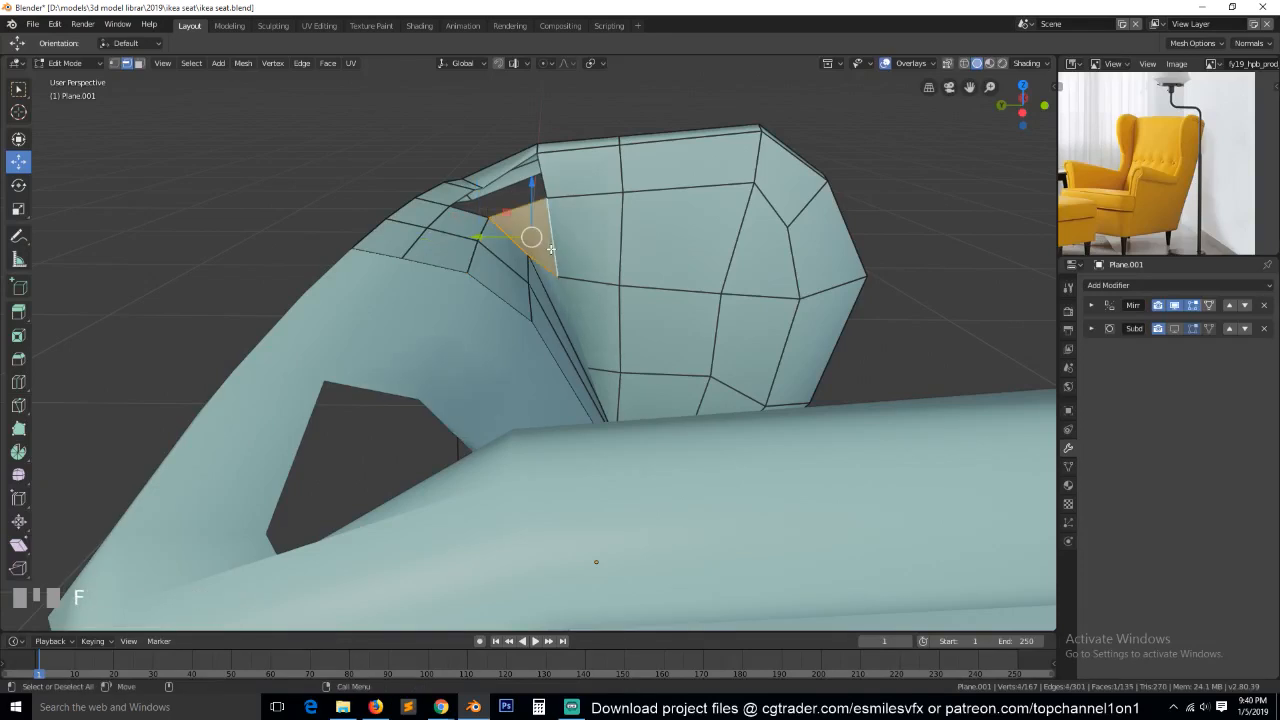
pyautogui.press('`')
pyautogui.hotkey('alt', 'a')
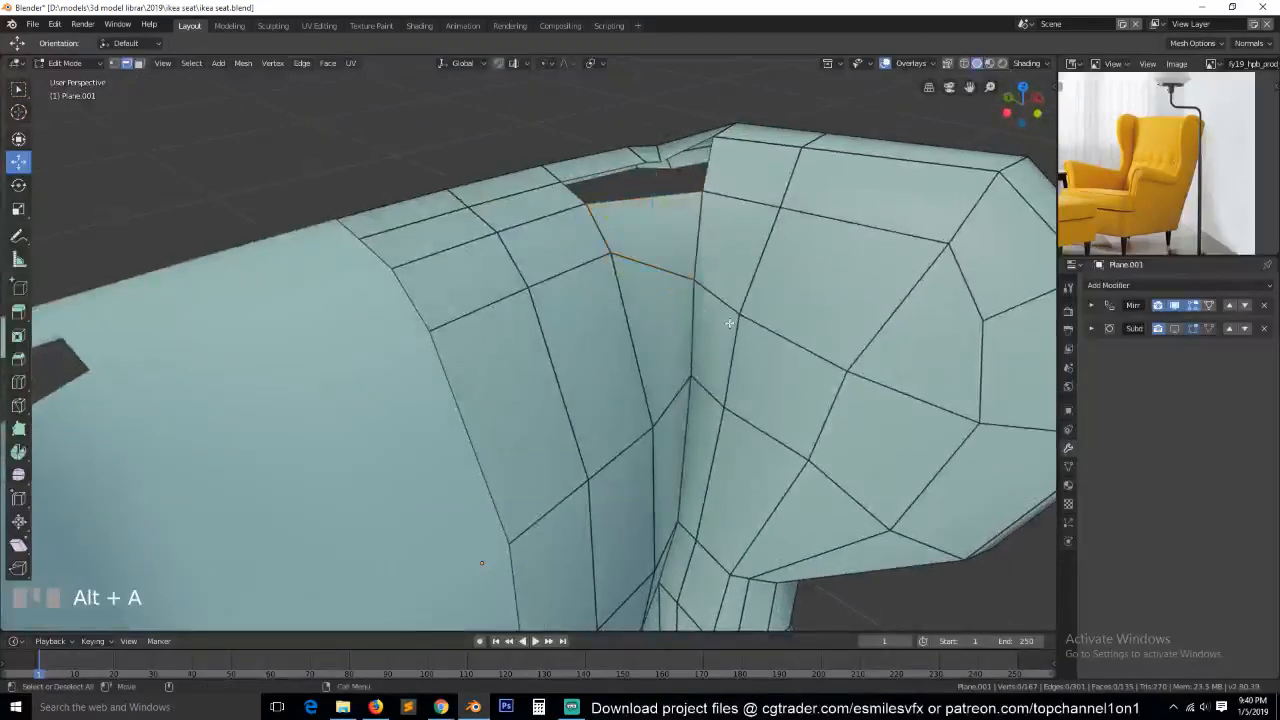
pyautogui.press('`')
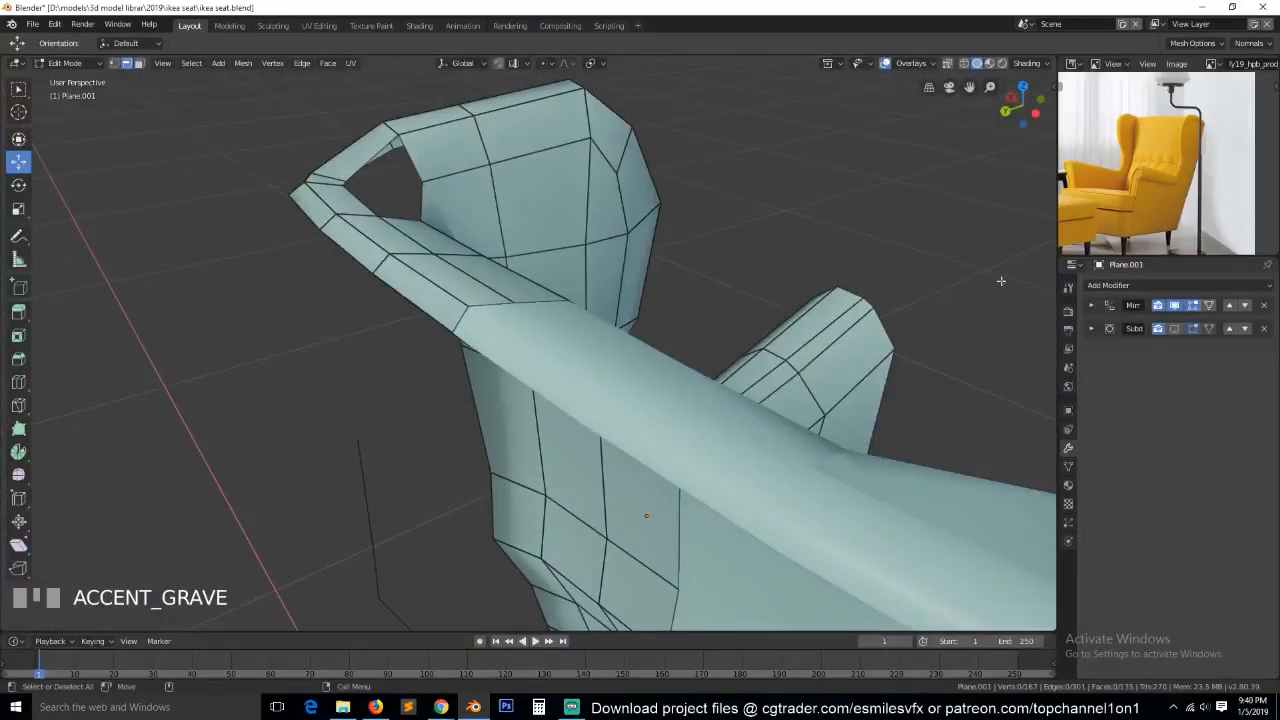
# Open the Windows recording devices list and check the microphone's input level.
pyautogui.click(571, 707)
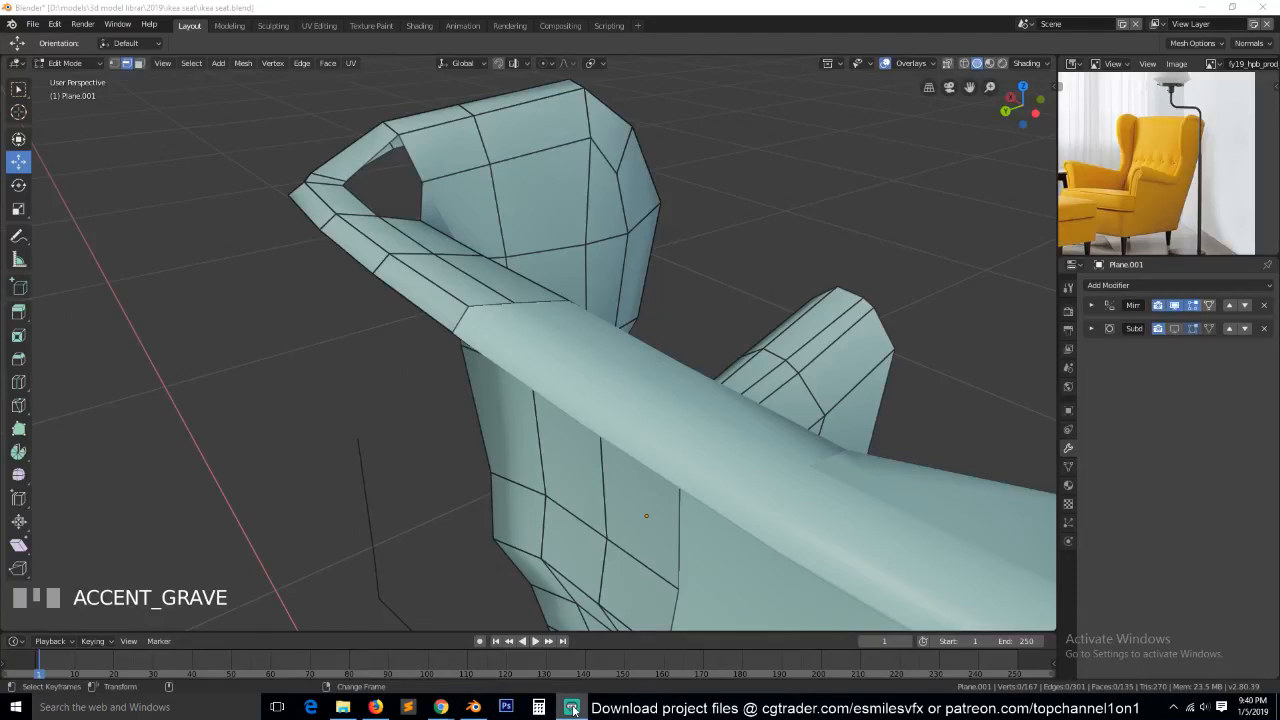
pyautogui.rightClick(768, 709)
pyautogui.click(1203, 705)
pyautogui.rightClick(1203, 705)
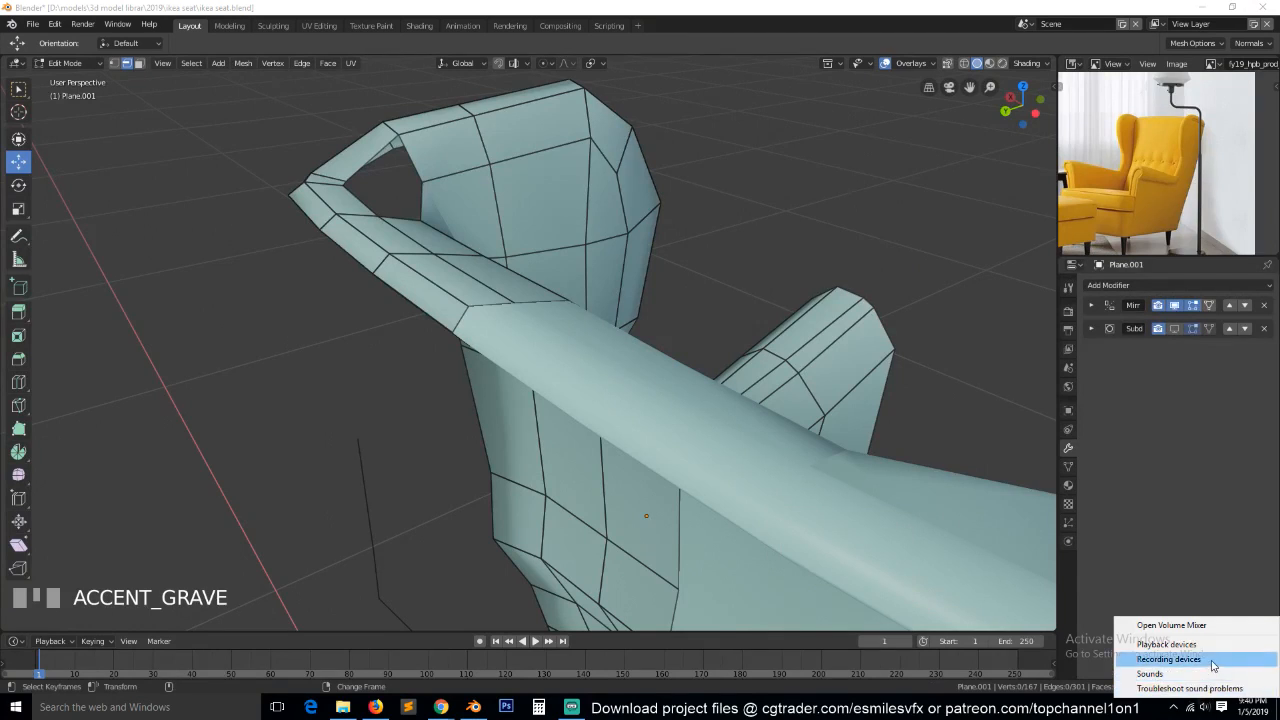
pyautogui.click(1150, 655)
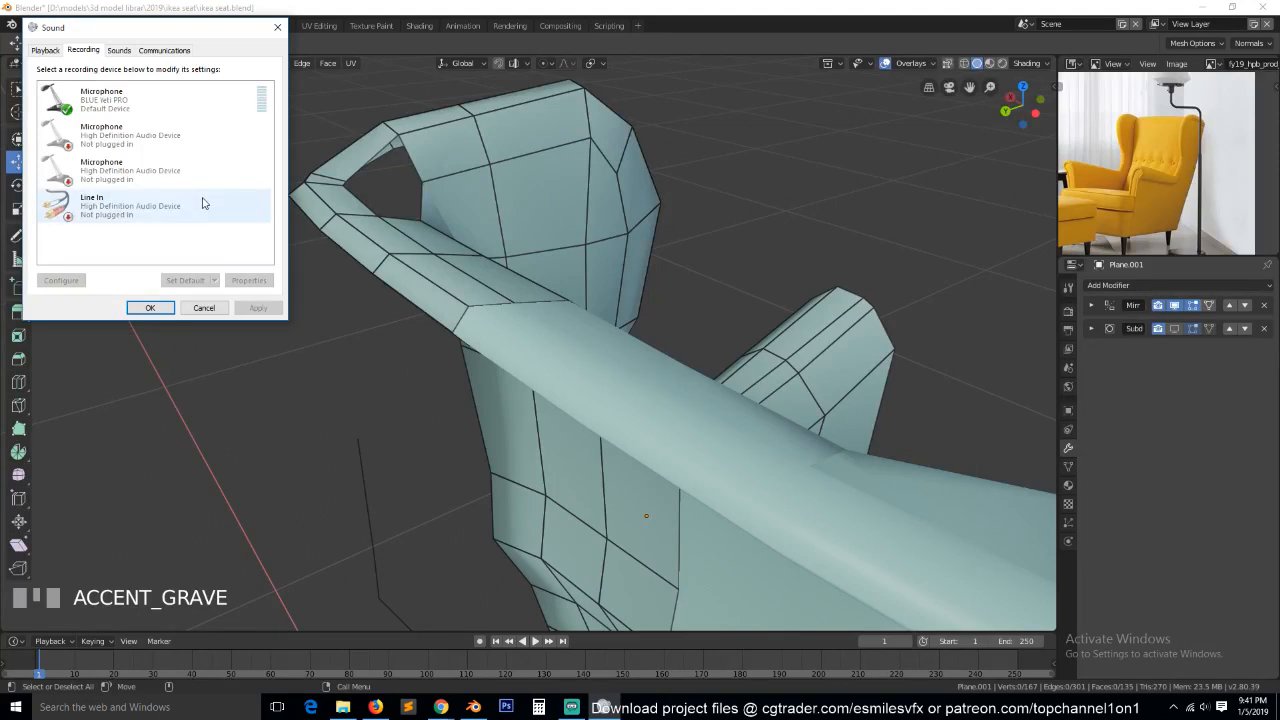
pyautogui.click(373, 337)
pyautogui.press('`')
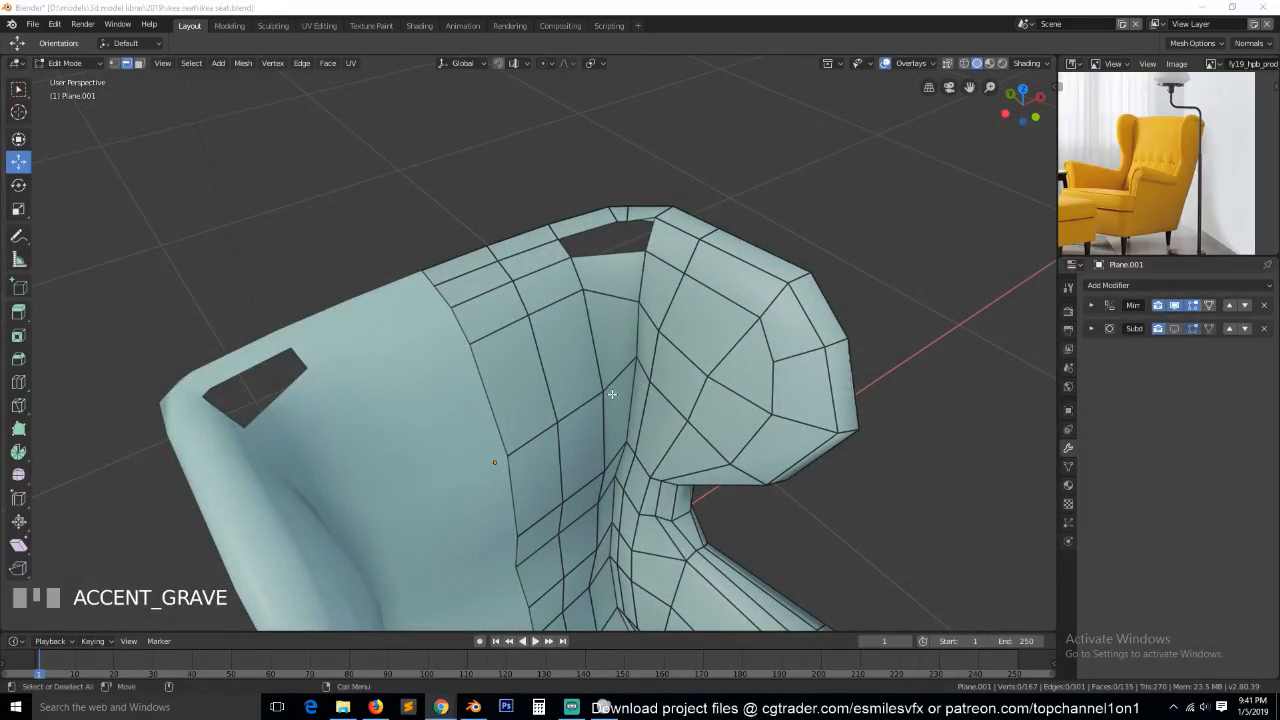
pyautogui.scroll(1, 645, 280)
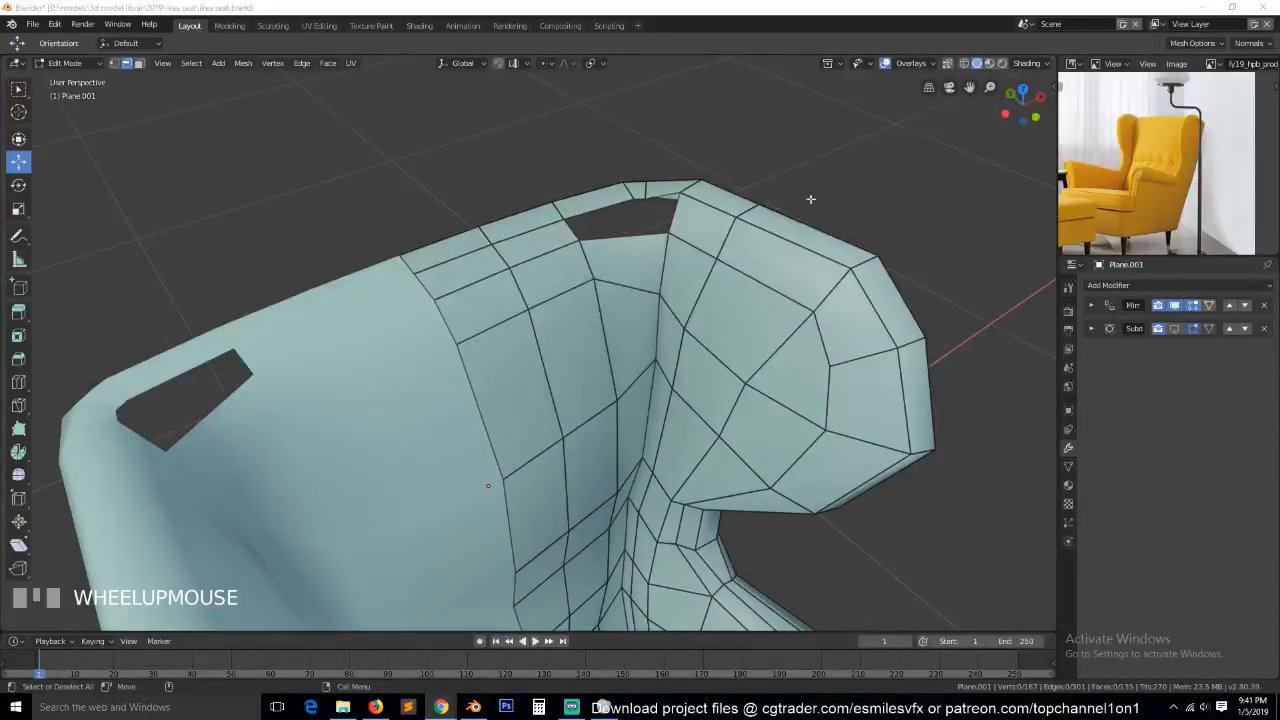
pyautogui.press('`')
pyautogui.moveTo(769, 243); pyautogui.dragTo(698, 238, button='middle')
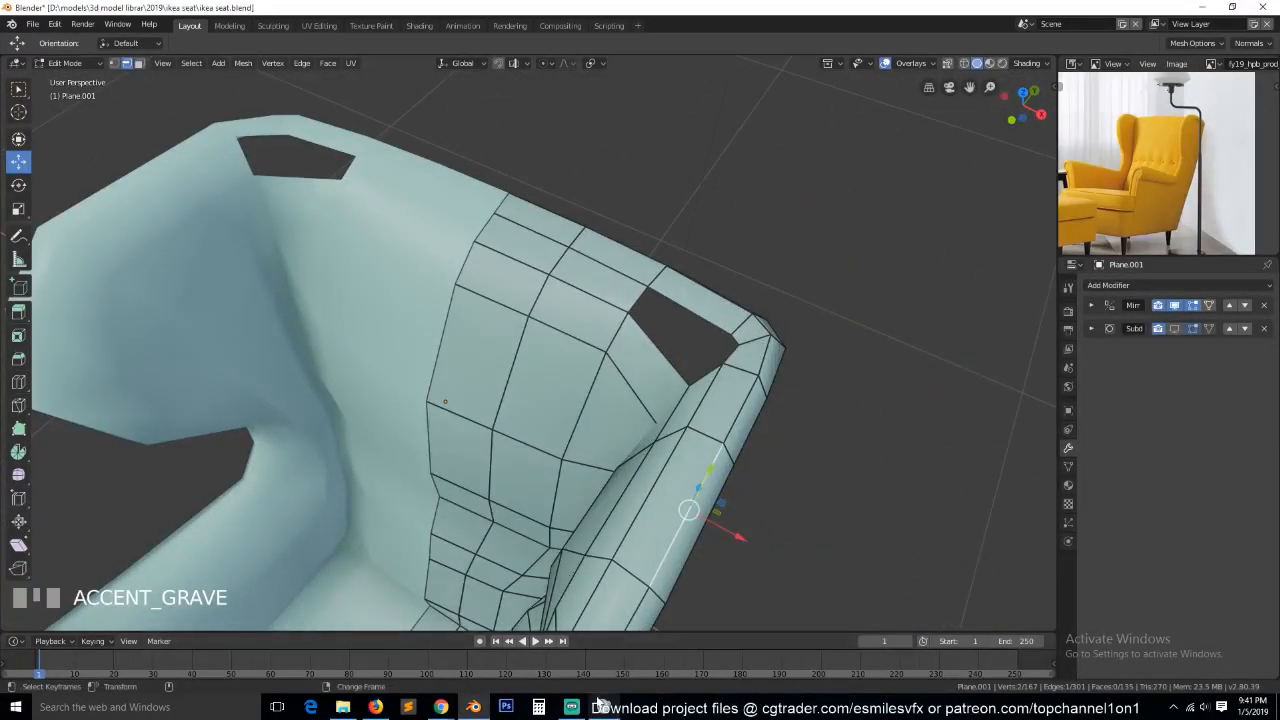
# Switch back to the Windows Sound dialog and recheck the connected recording devices.
pyautogui.click(573, 706)
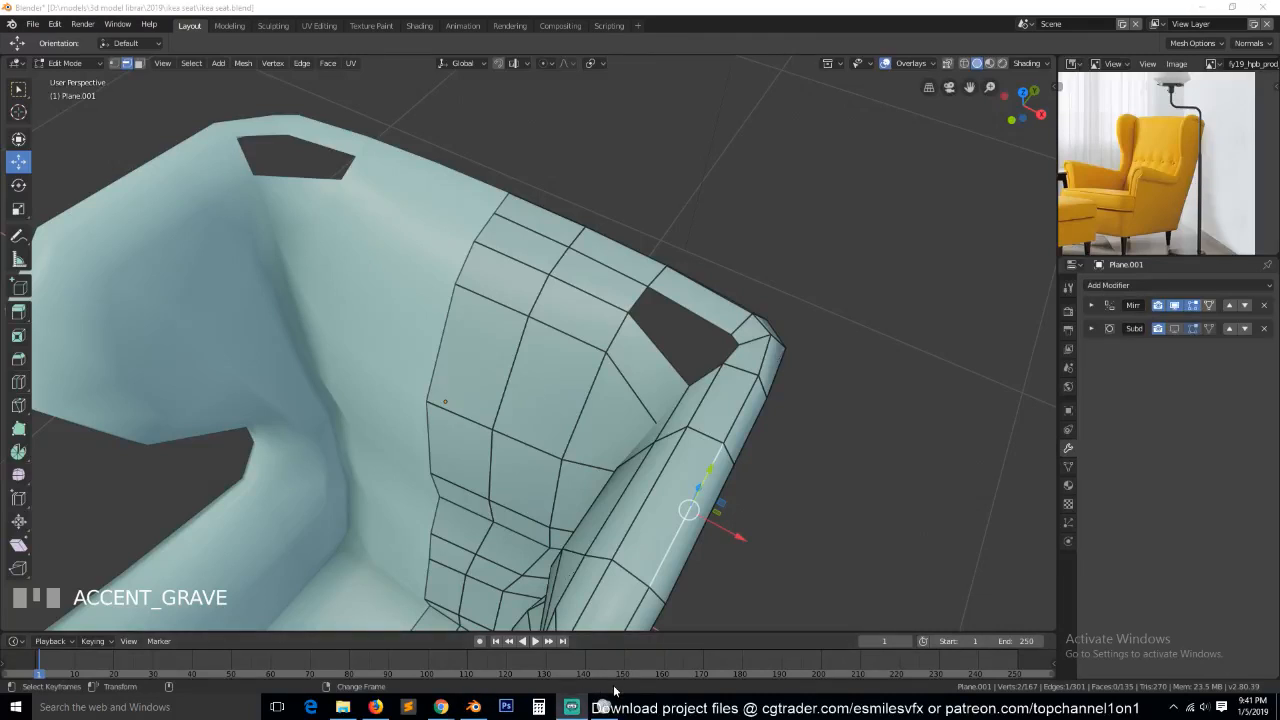
pyautogui.click(606, 707)
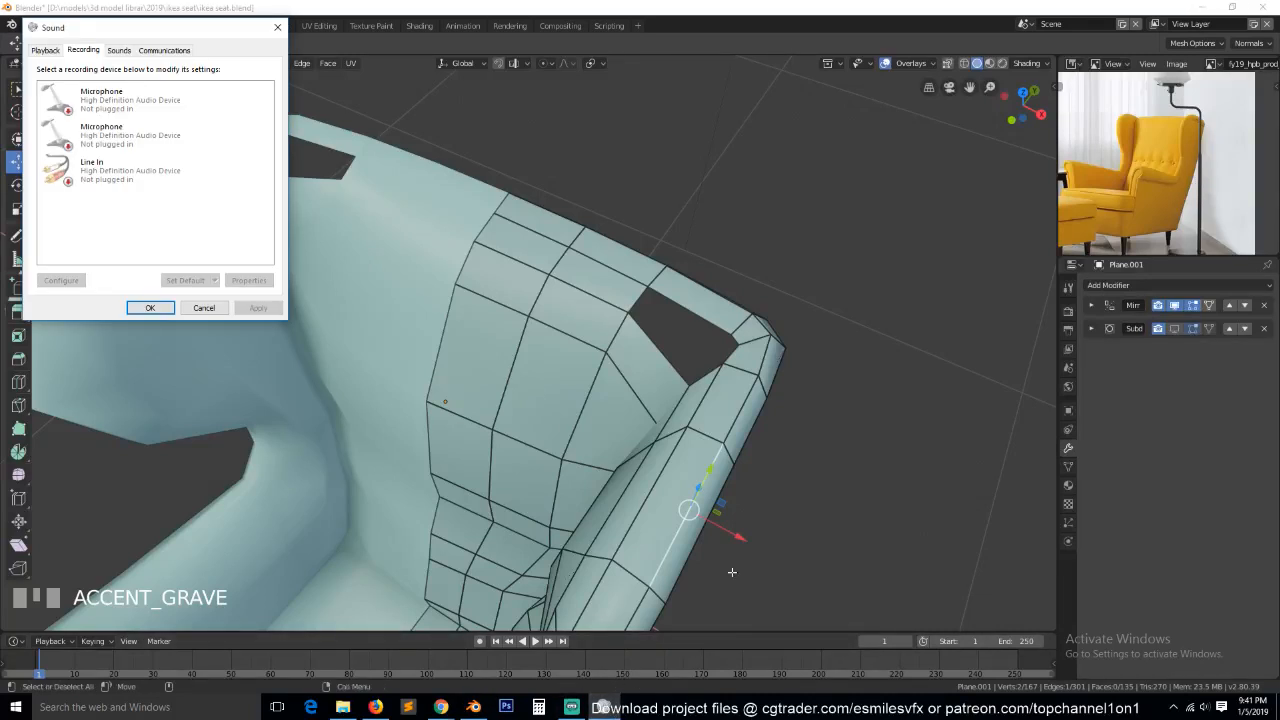